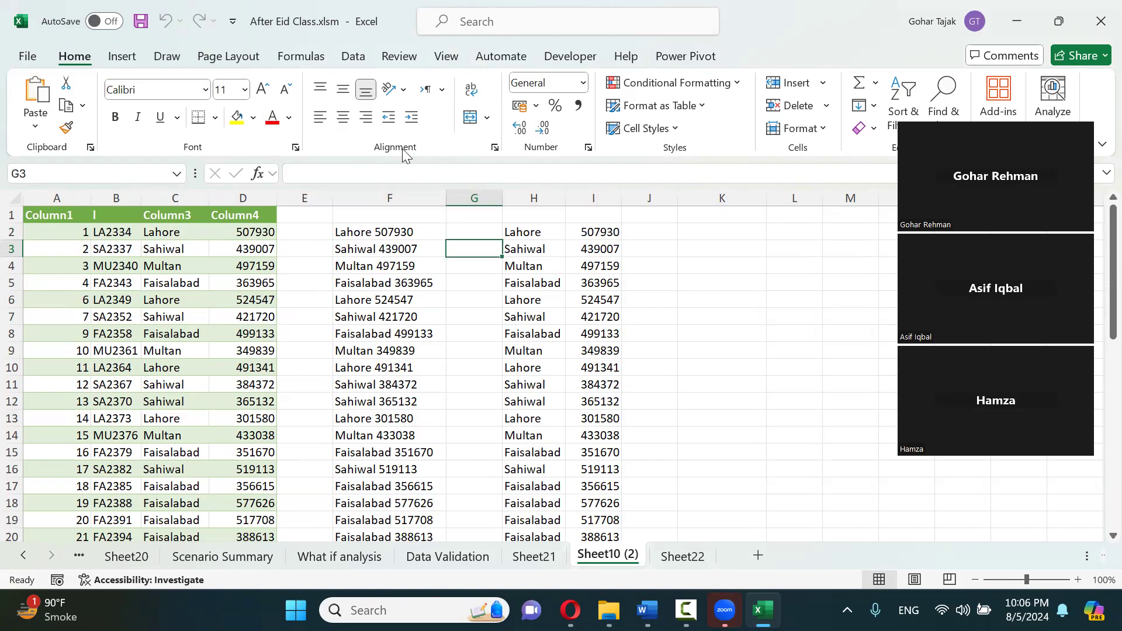
Look through Sheet21, Sheet10 (2) and Sheet22 with its country and city data
{"action": "left_click", "coordinate": [543, 558]}
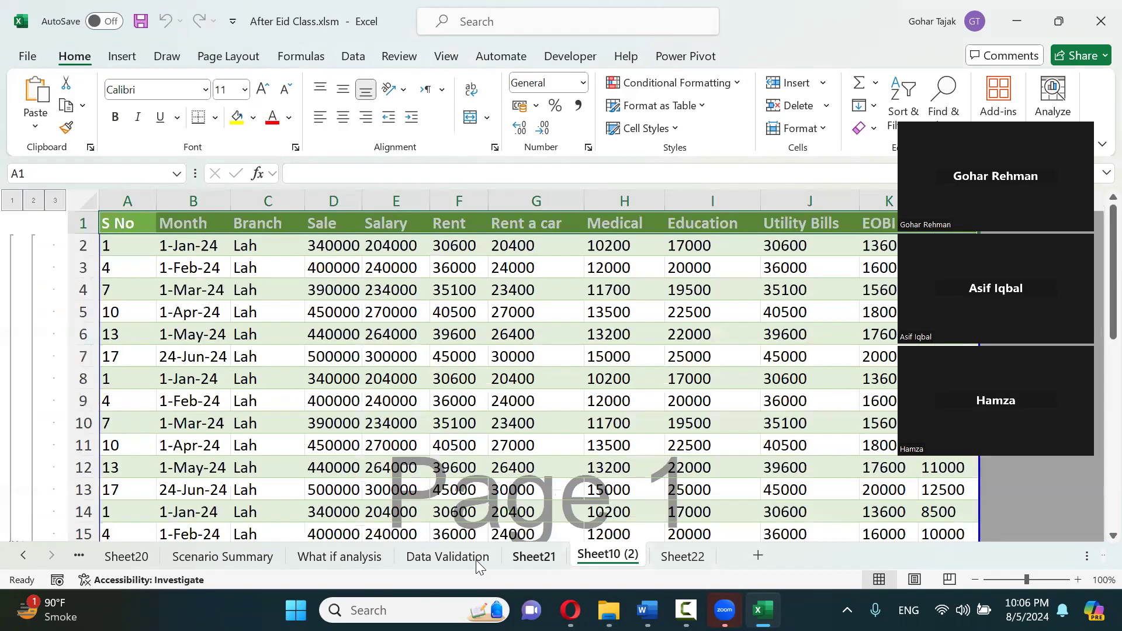
{"action": "left_click", "coordinate": [611, 555]}
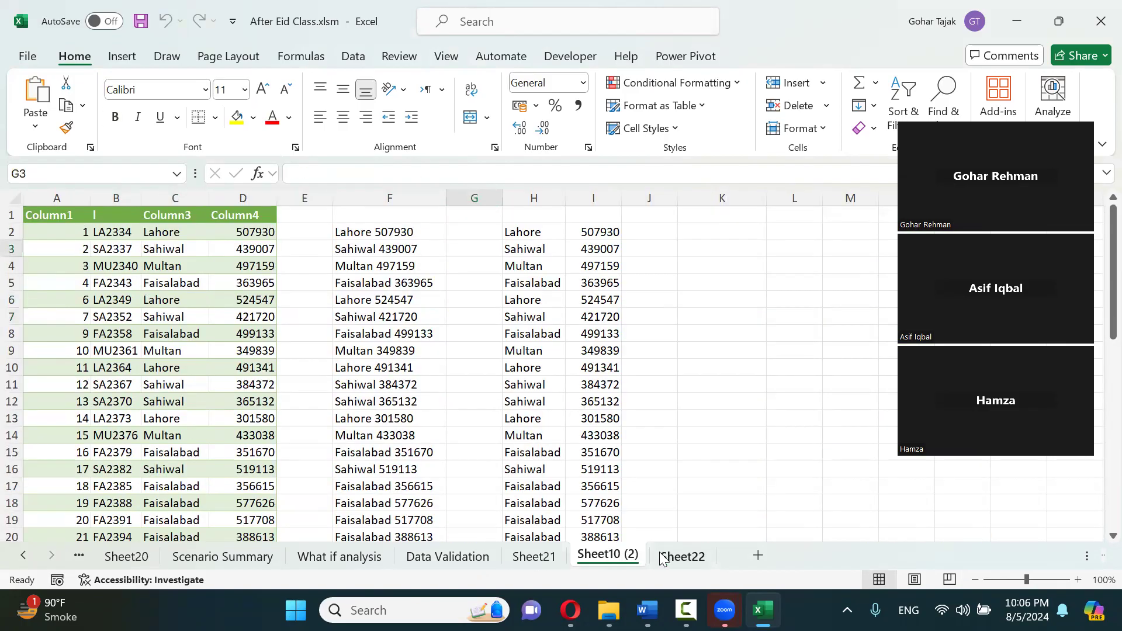
{"action": "left_click", "coordinate": [657, 557]}
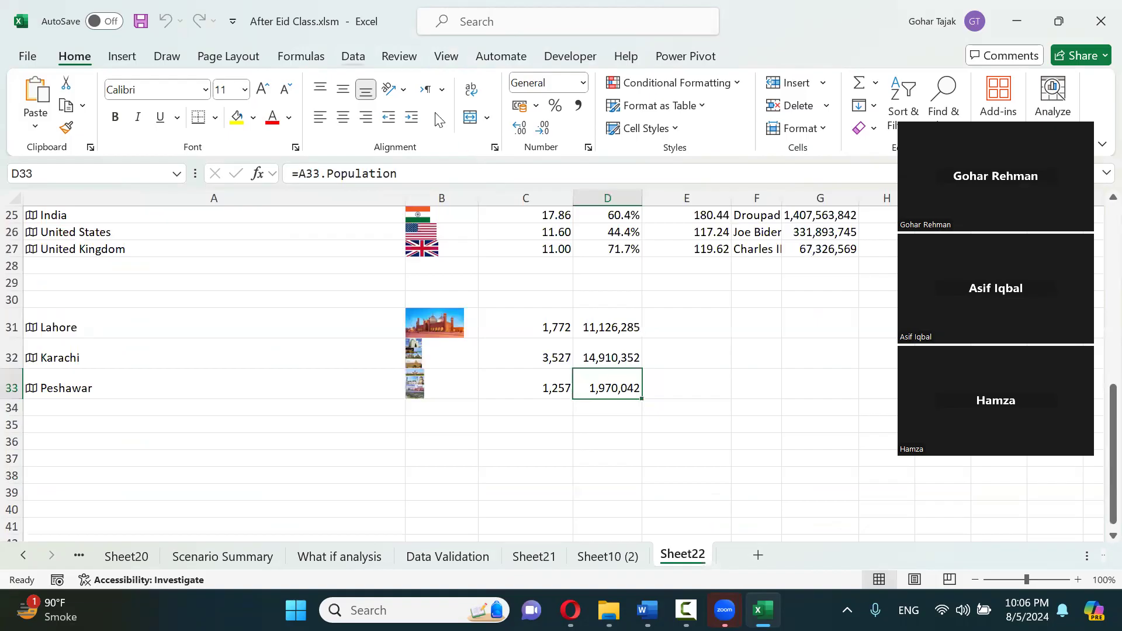
{"action": "left_click", "coordinate": [353, 56]}
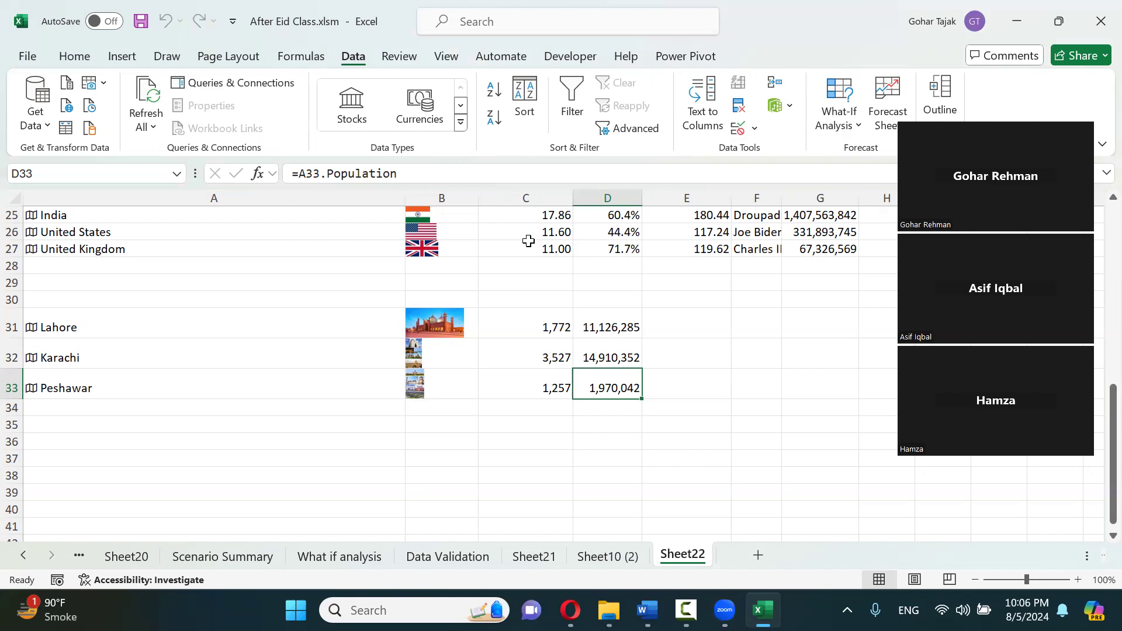
{"action": "left_click", "coordinate": [558, 424]}
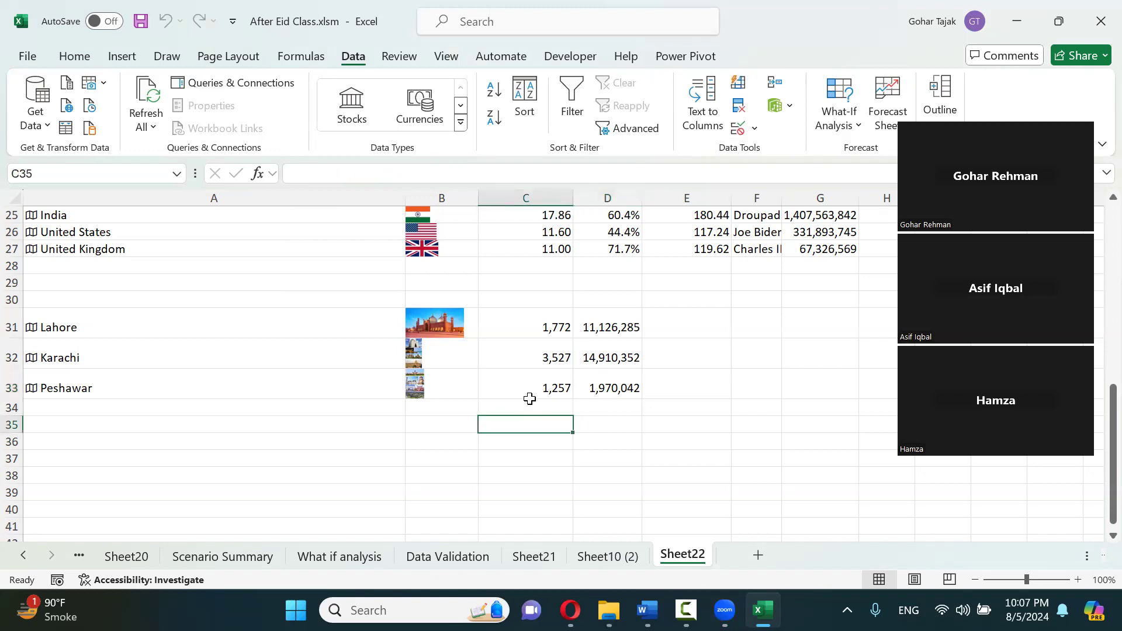
{"action": "left_click", "coordinate": [608, 555]}
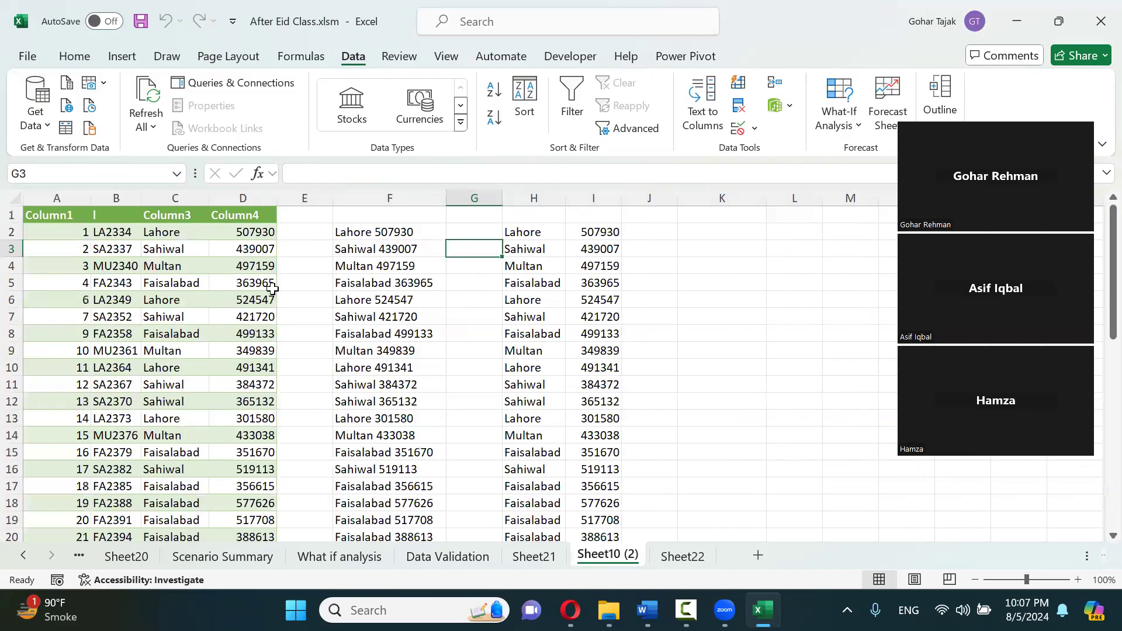
Copy the Sheet21 expense table and paste it as values only into a new sheet
{"action": "left_click", "coordinate": [534, 556]}
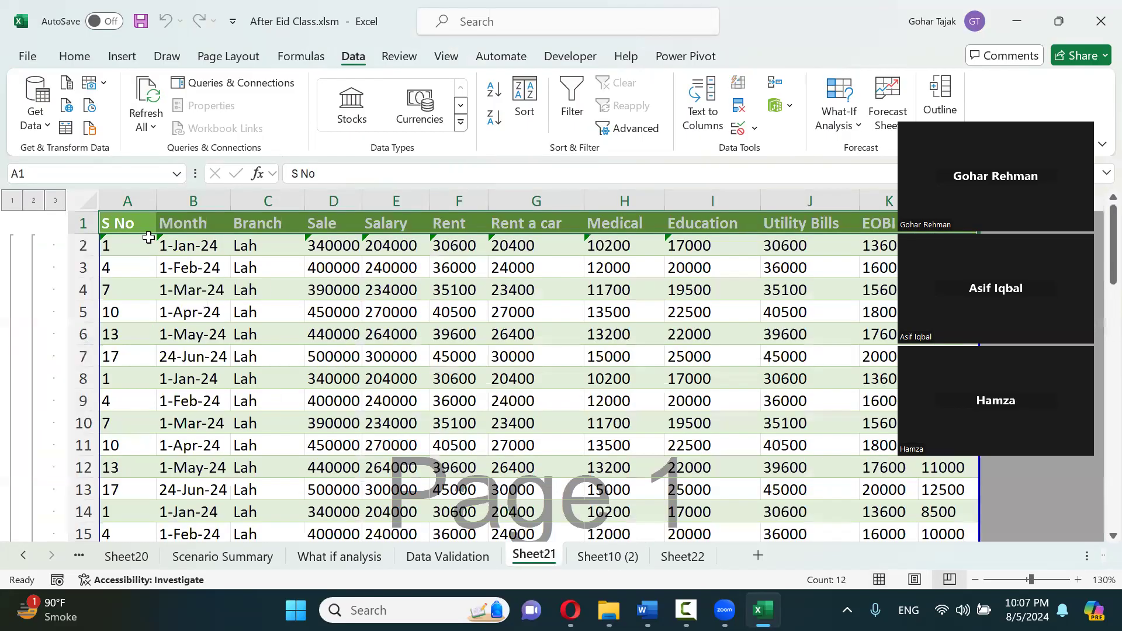
{"action": "key", "text": "ctrl+shift+Down"}
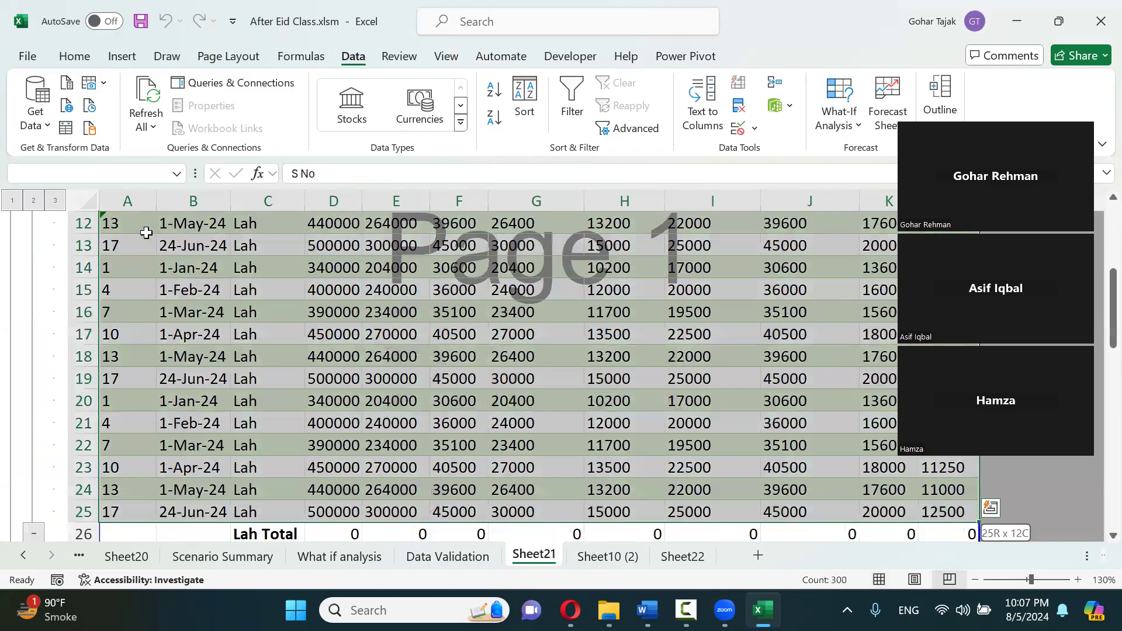
{"action": "key", "text": "ctrl+c"}
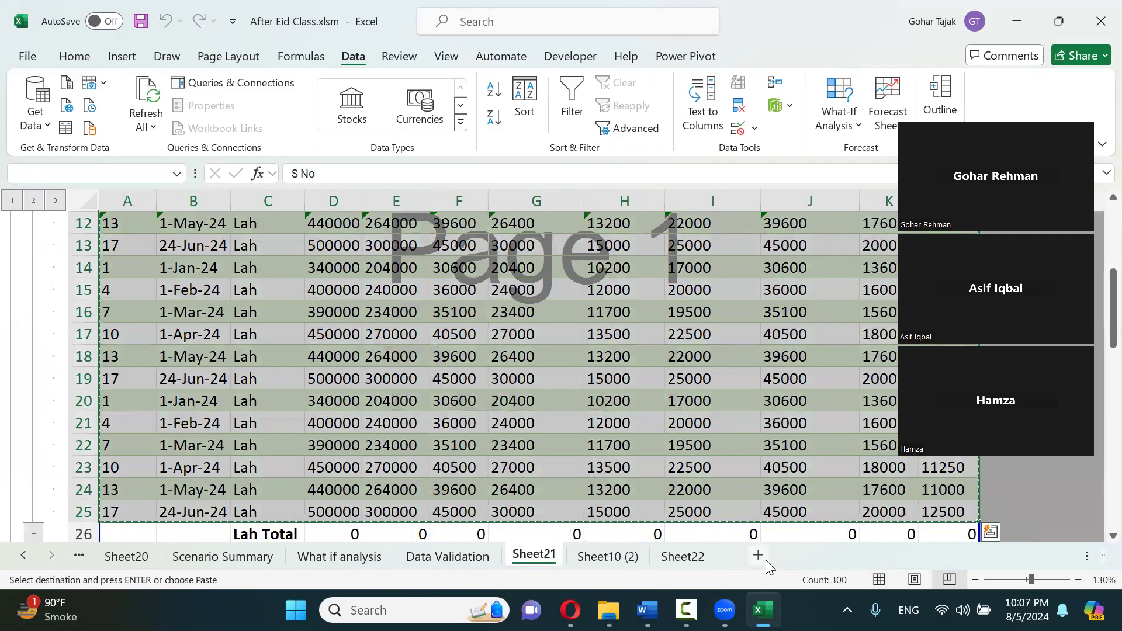
{"action": "left_click", "coordinate": [766, 560]}
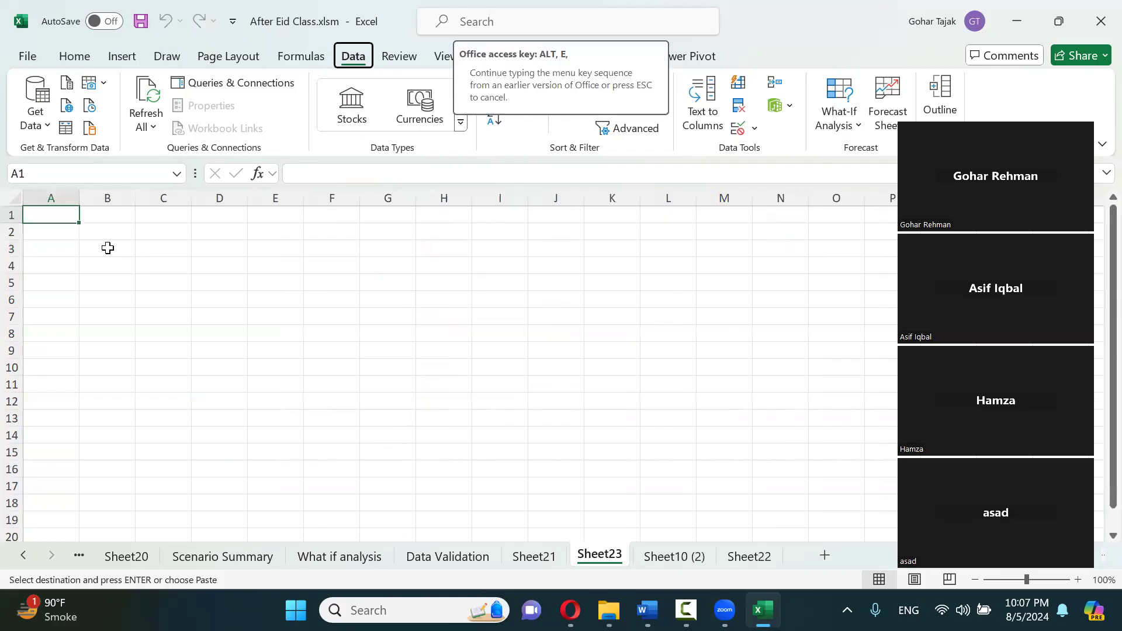
{"action": "key", "text": "ctrl+alt+v"}
{"action": "left_click", "coordinate": [426, 248]}
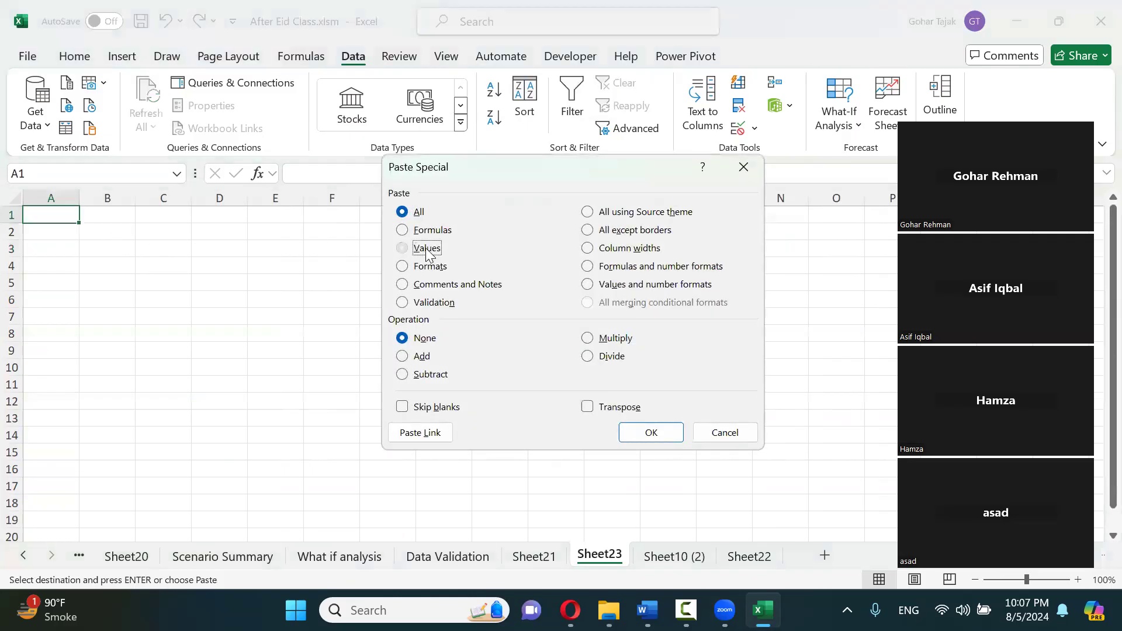
{"action": "left_click", "coordinate": [623, 422]}
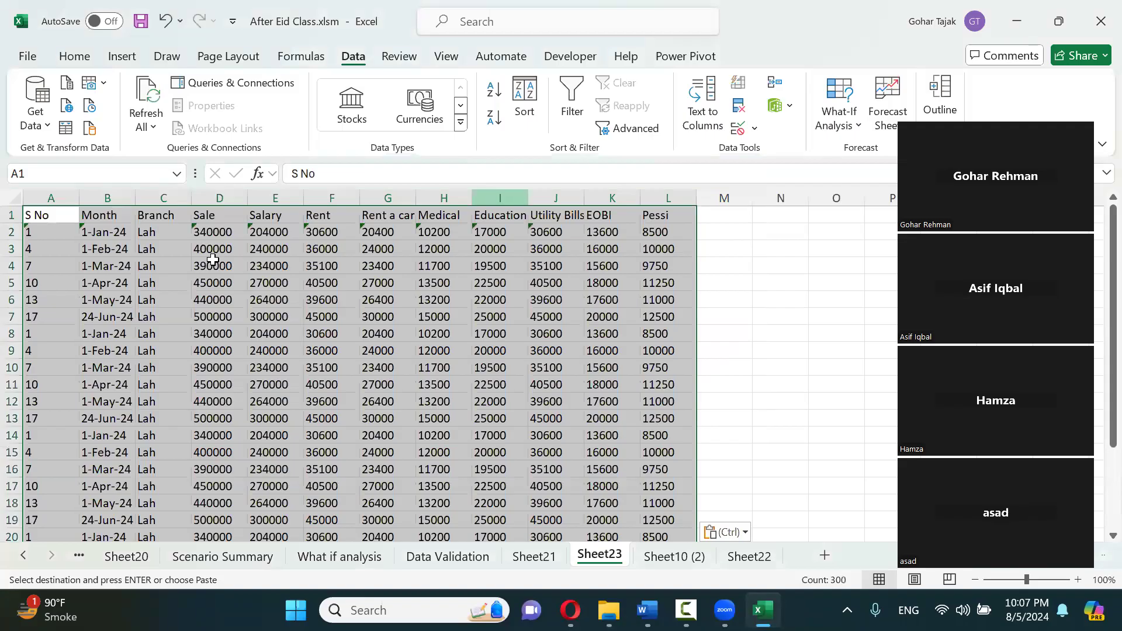
Show the pasted expense table in Page Break Preview
{"action": "left_click", "coordinate": [555, 316]}
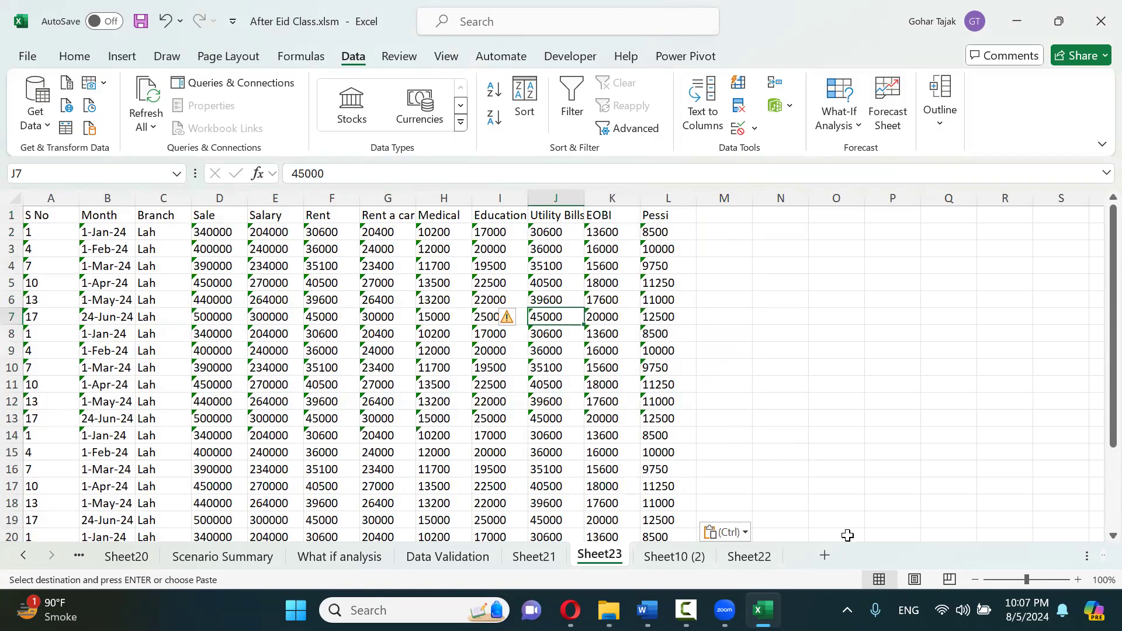
{"action": "left_click", "coordinate": [950, 580]}
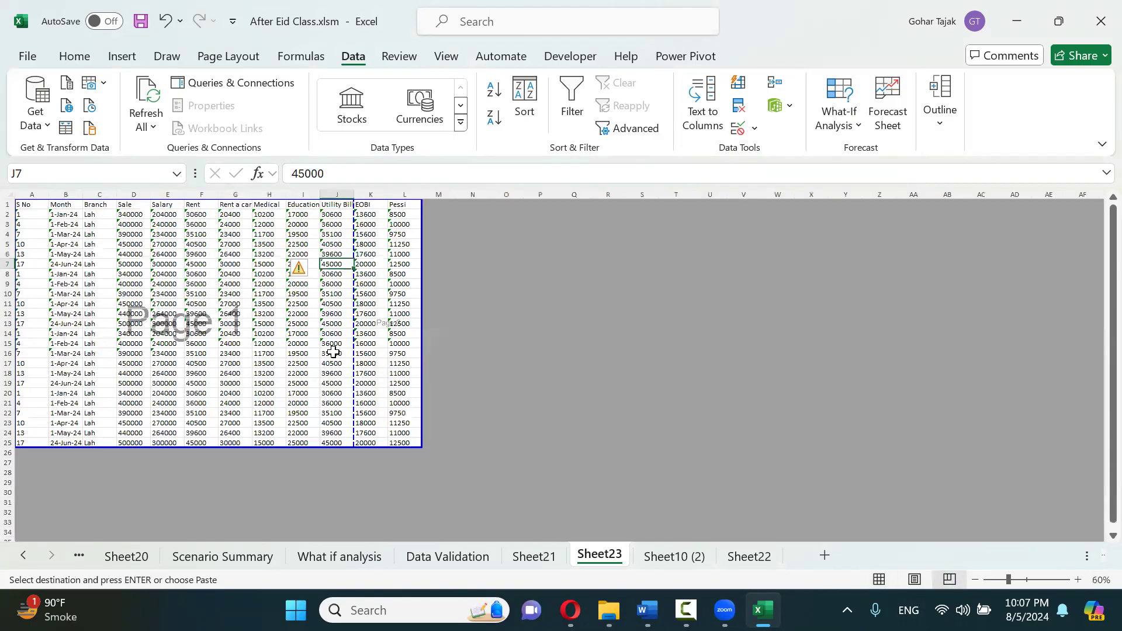
{"action": "scroll", "coordinate": [333, 351], "scroll_direction": "up", "scroll_amount": 2}
{"action": "scroll", "coordinate": [333, 351], "scroll_direction": "up", "scroll_amount": 1}
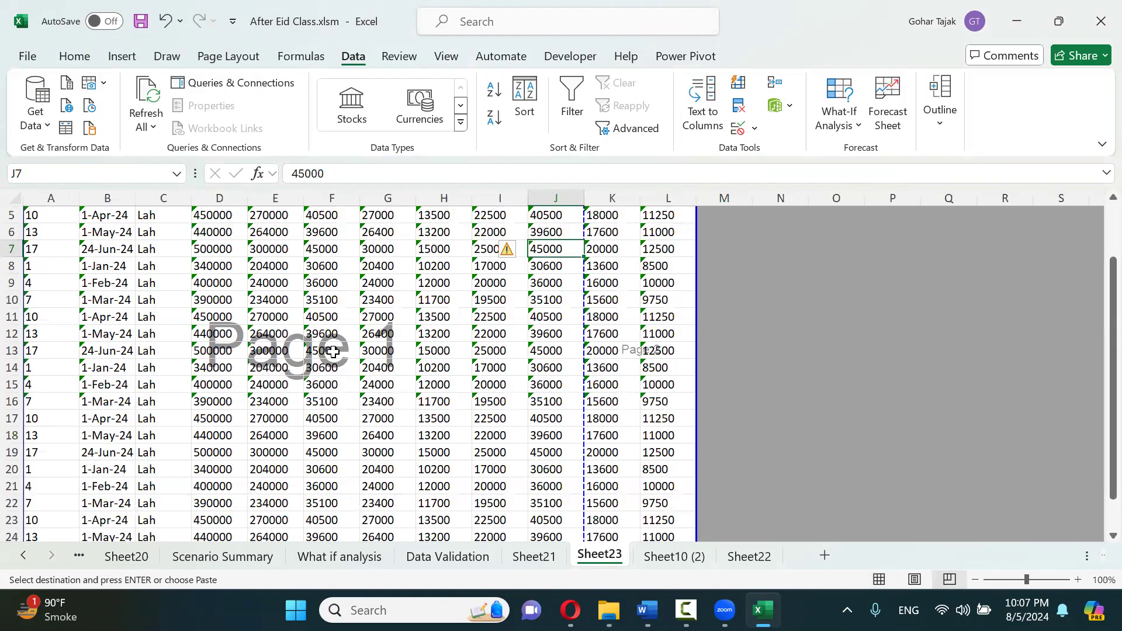
{"action": "scroll", "coordinate": [333, 351], "scroll_direction": "up", "scroll_amount": 1}
Inspect cells F8, K13 and J4 through J10, then move the Sheet23 tab after Sheet22
{"action": "left_click", "coordinate": [333, 337]}
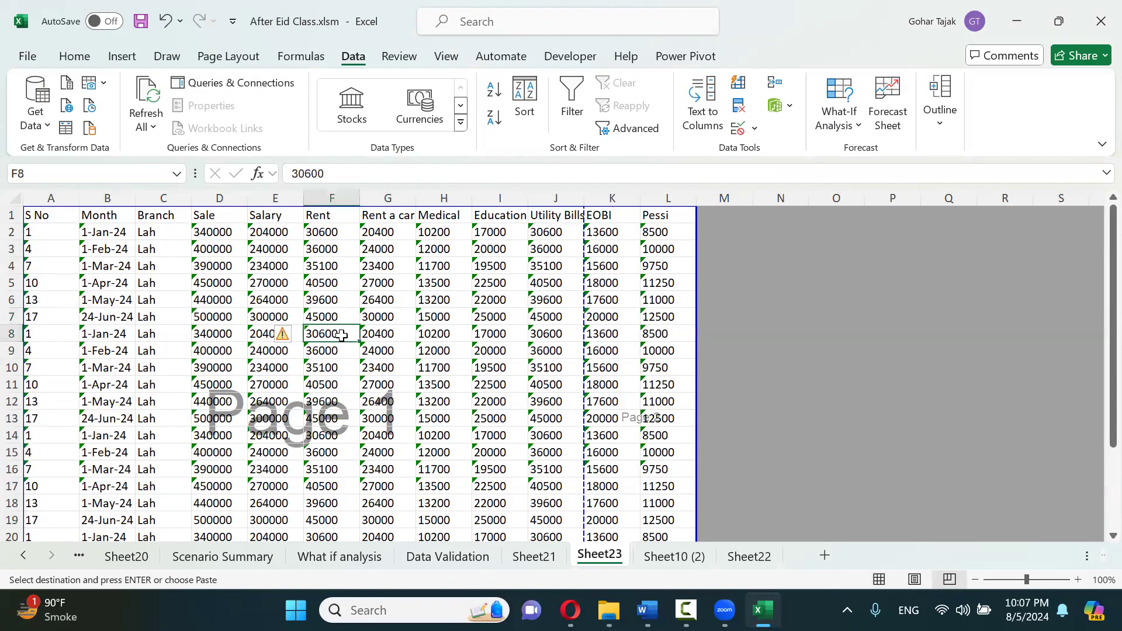
{"action": "left_click", "coordinate": [638, 416]}
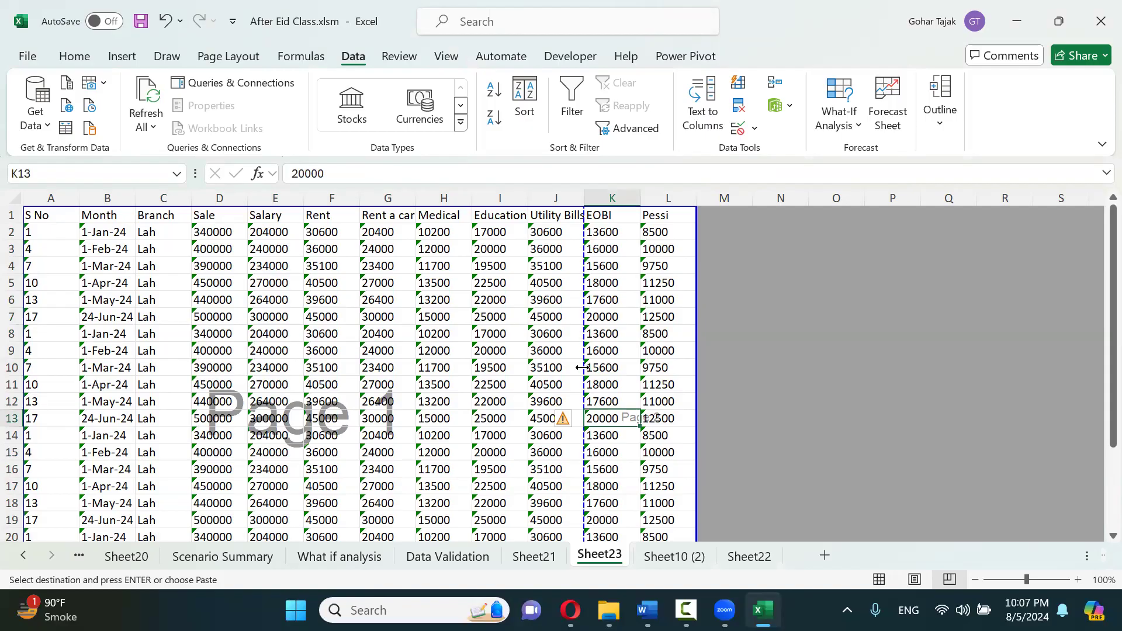
{"action": "left_click", "coordinate": [559, 266]}
{"action": "left_click", "coordinate": [608, 268]}
{"action": "left_click", "coordinate": [556, 300]}
{"action": "left_click", "coordinate": [610, 319]}
{"action": "left_click", "coordinate": [570, 338]}
{"action": "left_click", "coordinate": [607, 350]}
{"action": "left_click", "coordinate": [532, 365]}
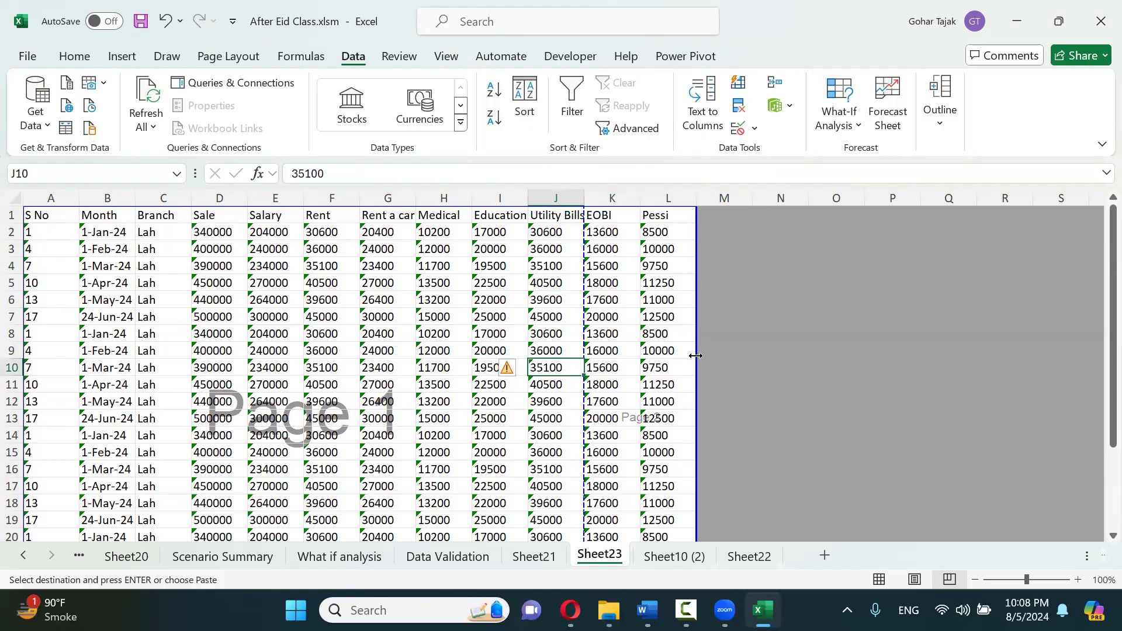
{"action": "left_click_drag", "start_coordinate": [722, 562], "coordinate": [693, 562]}
{"action": "left_click", "coordinate": [761, 554]}
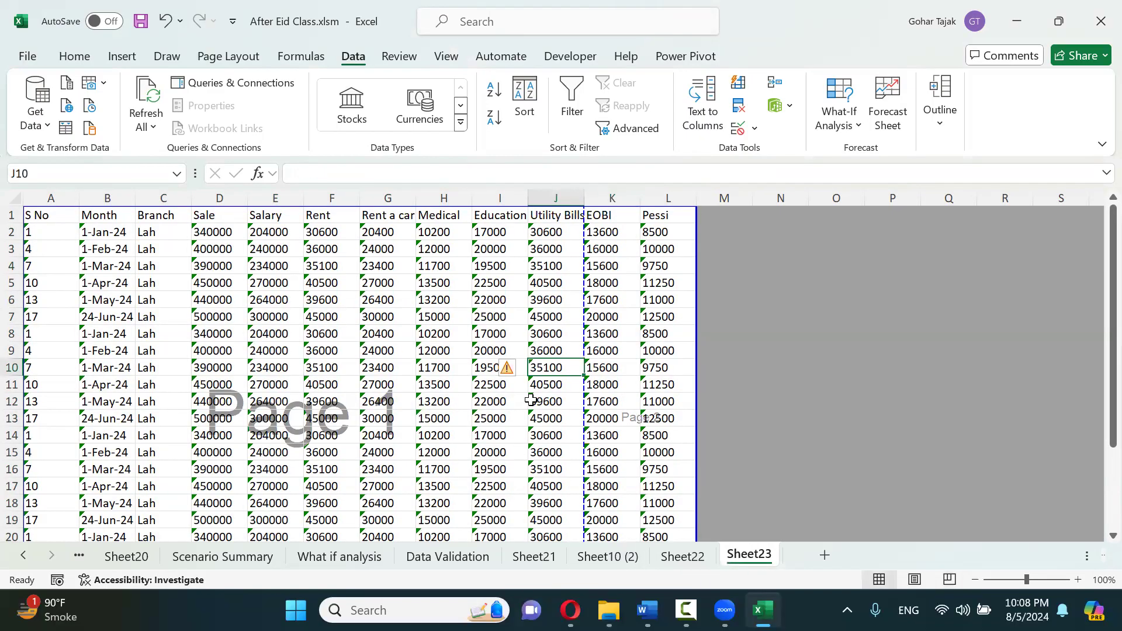
{"action": "left_click", "coordinate": [65, 218]}
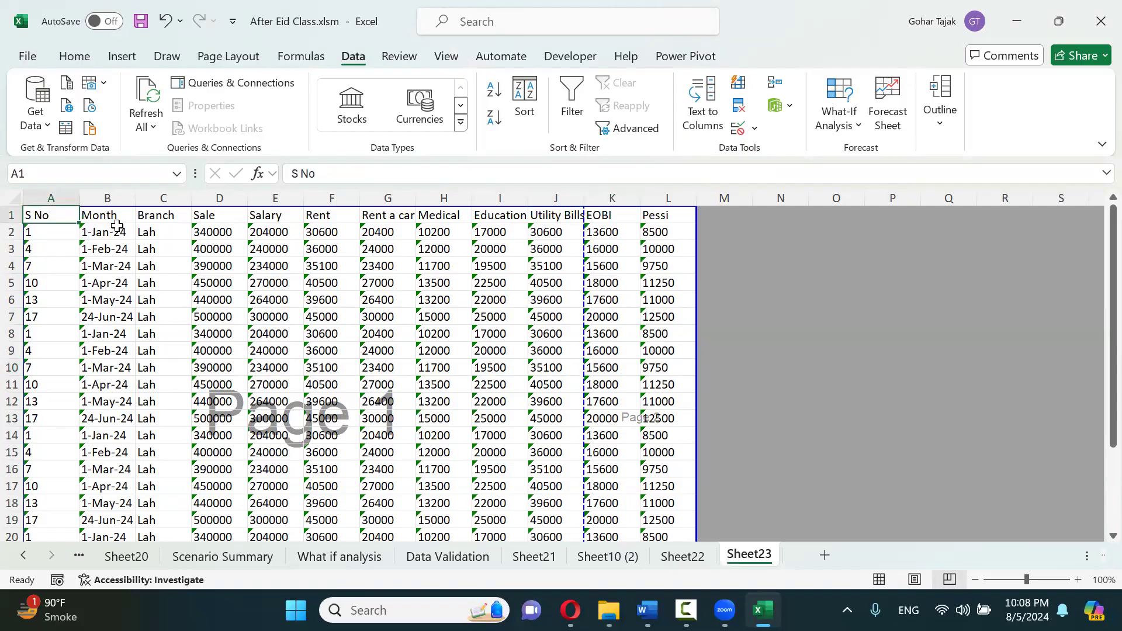
{"action": "key", "text": "ctrl+shift+Right"}
{"action": "key", "text": "ctrl+shift+Down"}
{"action": "key", "text": "ctrl+c"}
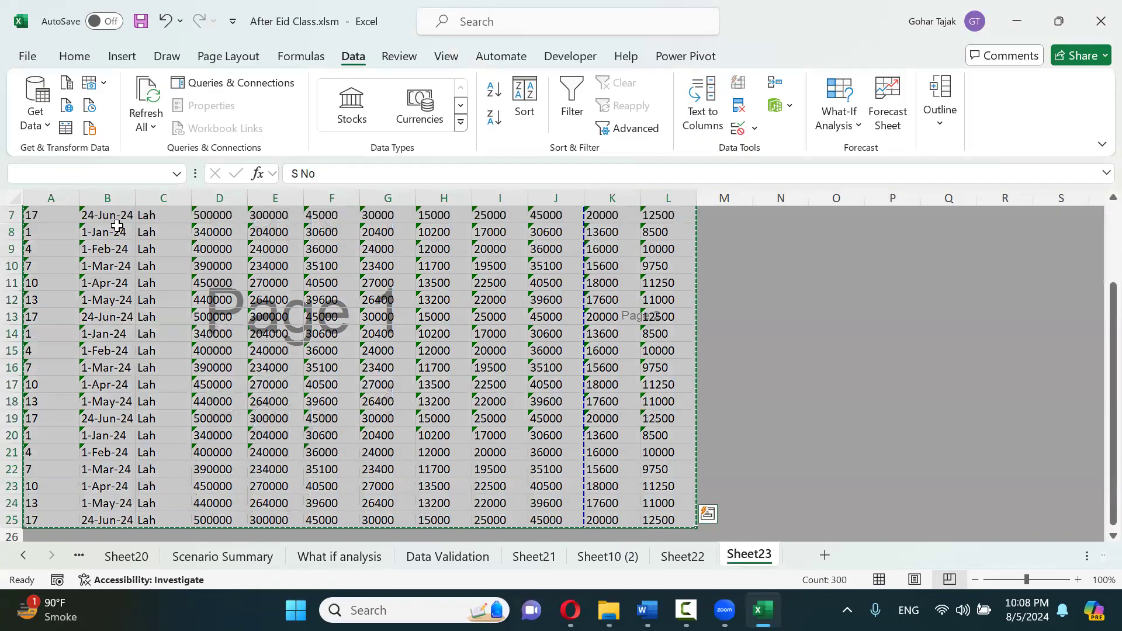
{"action": "key", "text": "ctrl+Down"}
{"action": "key", "text": "Down"}
{"action": "key", "text": "Down"}
{"action": "key", "text": "Up"}
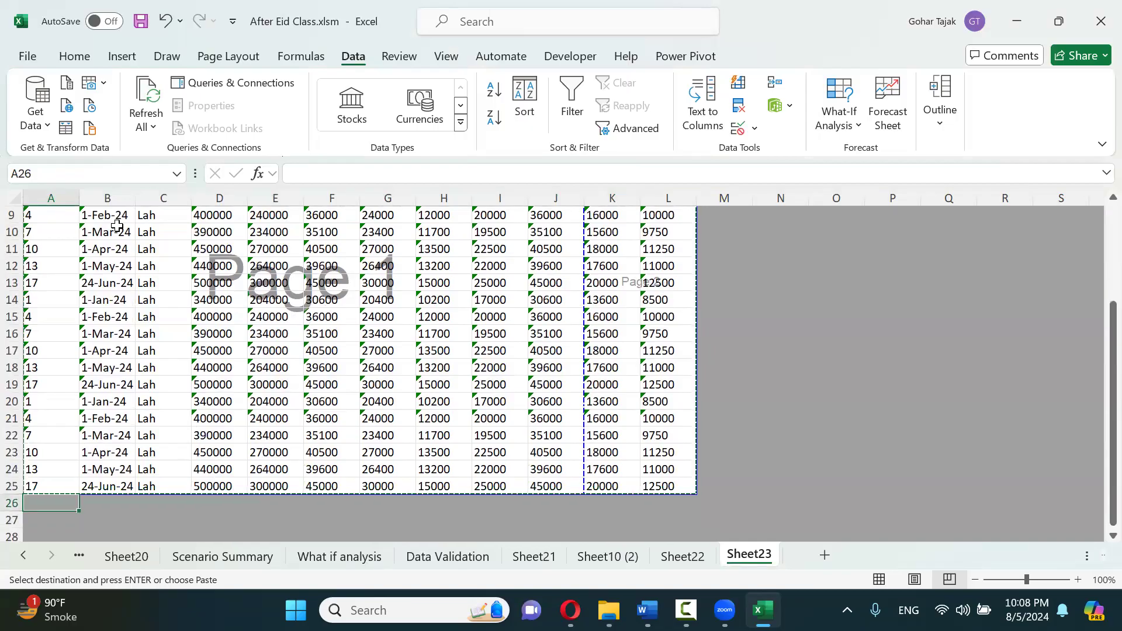
{"action": "key", "text": "ctrl+v"}
{"action": "key", "text": "ctrl+Down"}
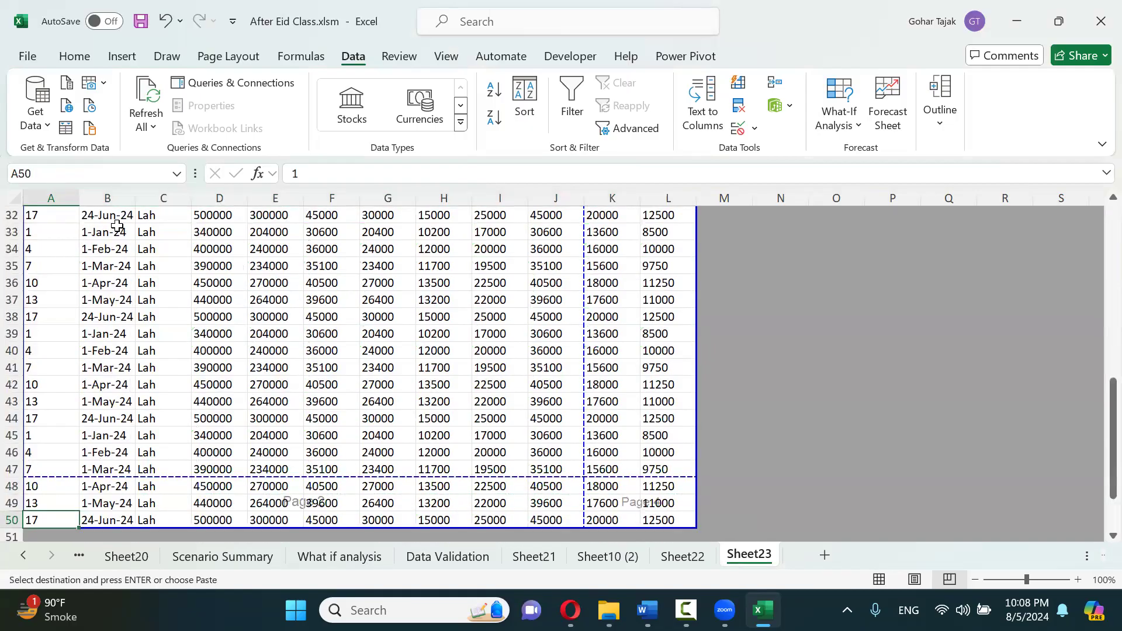
{"action": "key", "text": "Down"}
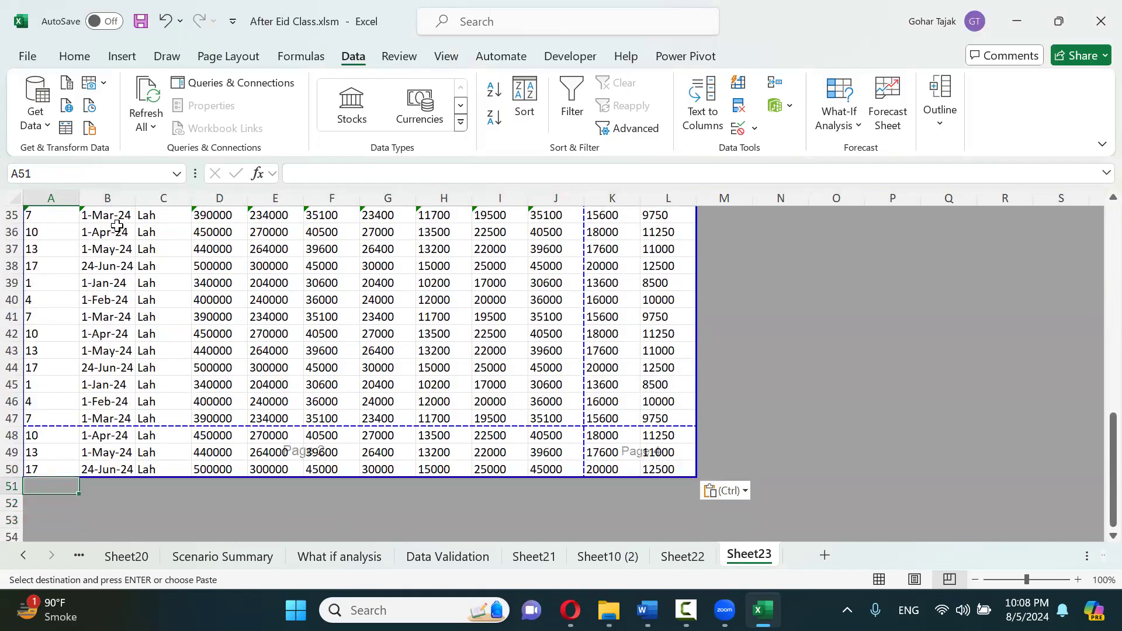
{"action": "key", "text": "ctrl+v"}
{"action": "key", "text": "Up"}
{"action": "key", "text": "ctrl+Up"}
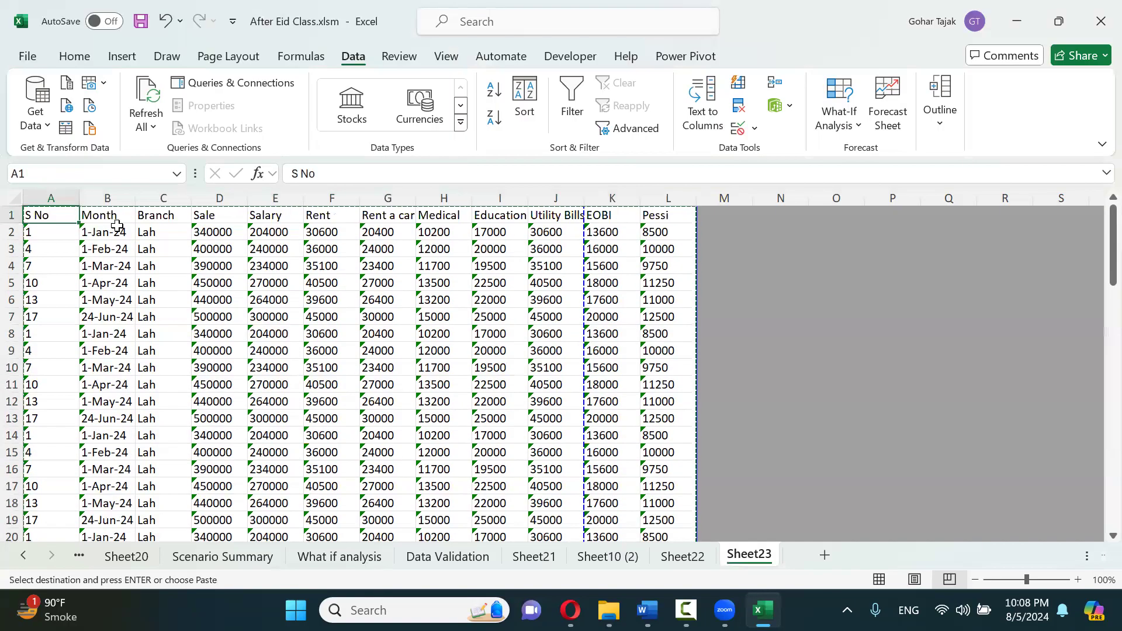
{"action": "scroll", "coordinate": [106, 344], "scroll_direction": "down", "scroll_amount": 4}
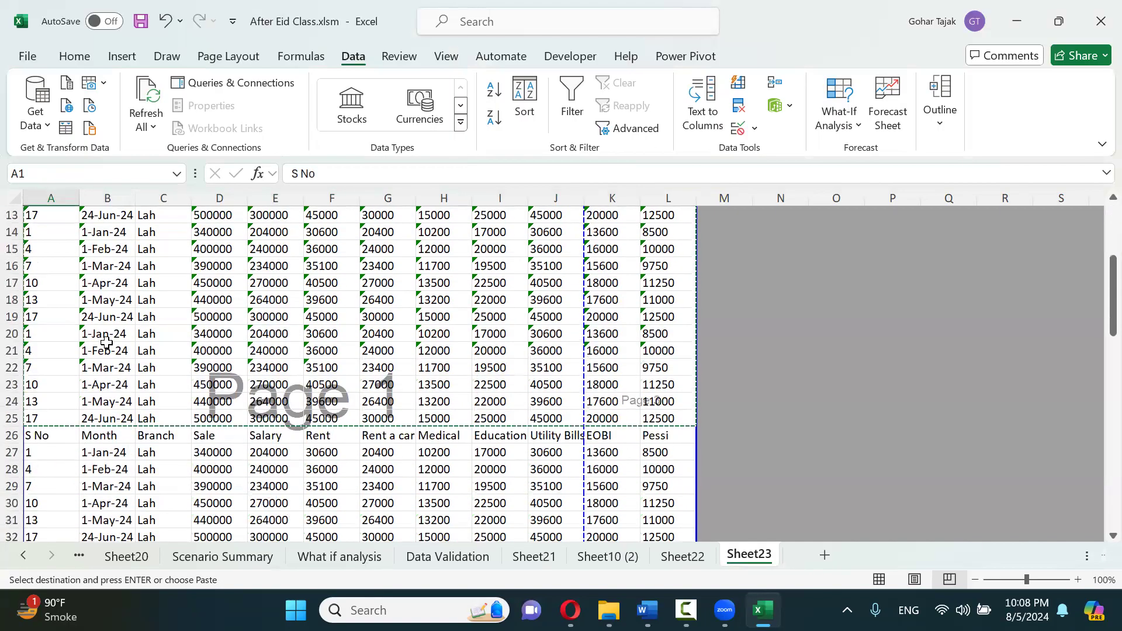
{"action": "scroll", "coordinate": [460, 404], "scroll_direction": "down", "scroll_amount": 4}
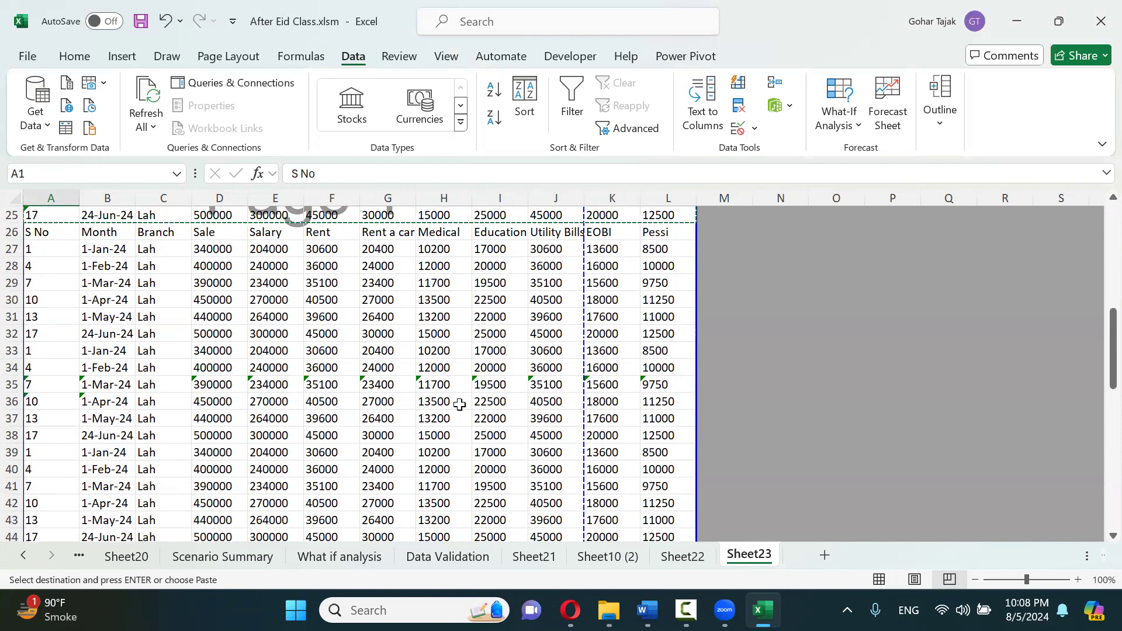
{"action": "scroll", "coordinate": [460, 404], "scroll_direction": "down", "scroll_amount": 6}
{"action": "scroll", "coordinate": [408, 362], "scroll_direction": "up", "scroll_amount": 3}
{"action": "scroll", "coordinate": [407, 362], "scroll_direction": "up", "scroll_amount": 1}
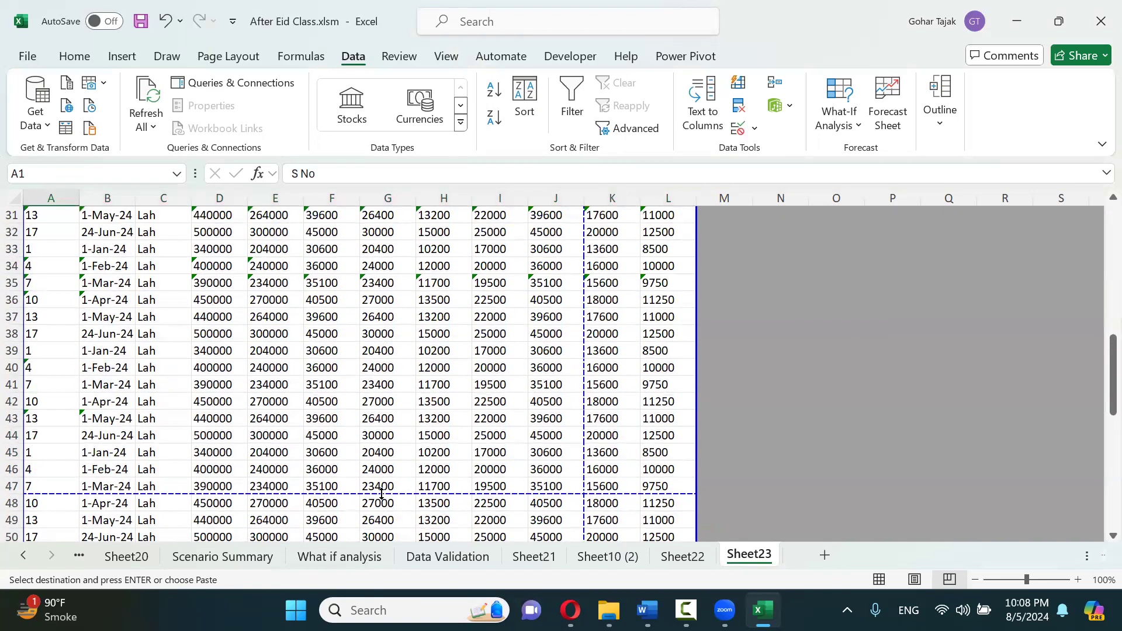
{"action": "scroll", "coordinate": [374, 398], "scroll_direction": "up", "scroll_amount": 4}
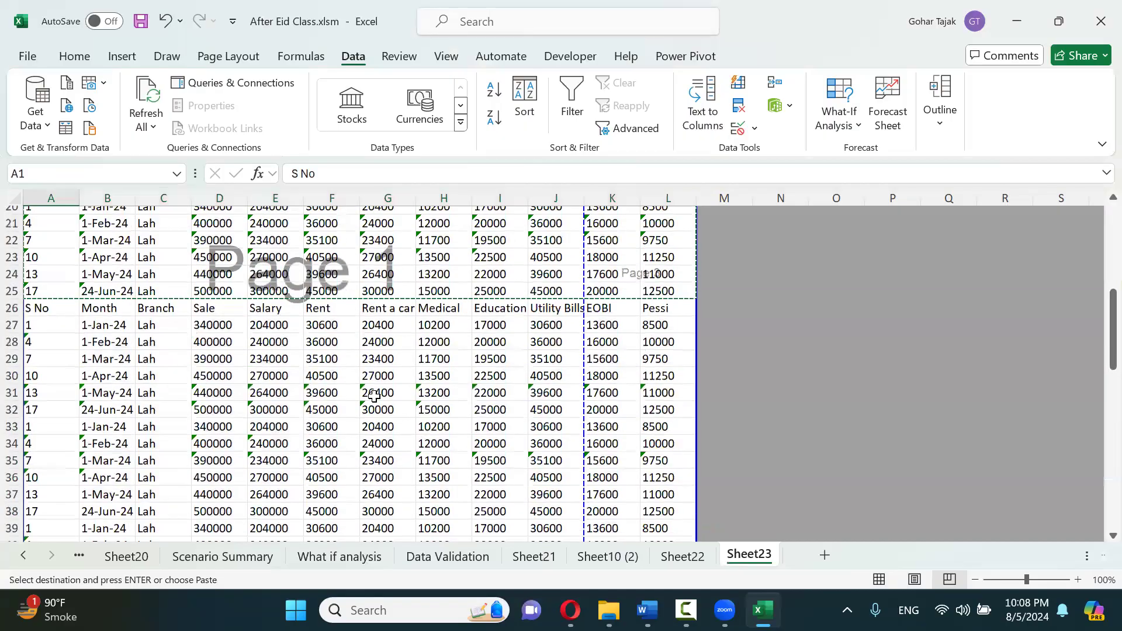
{"action": "scroll", "coordinate": [374, 397], "scroll_direction": "down", "scroll_amount": 12}
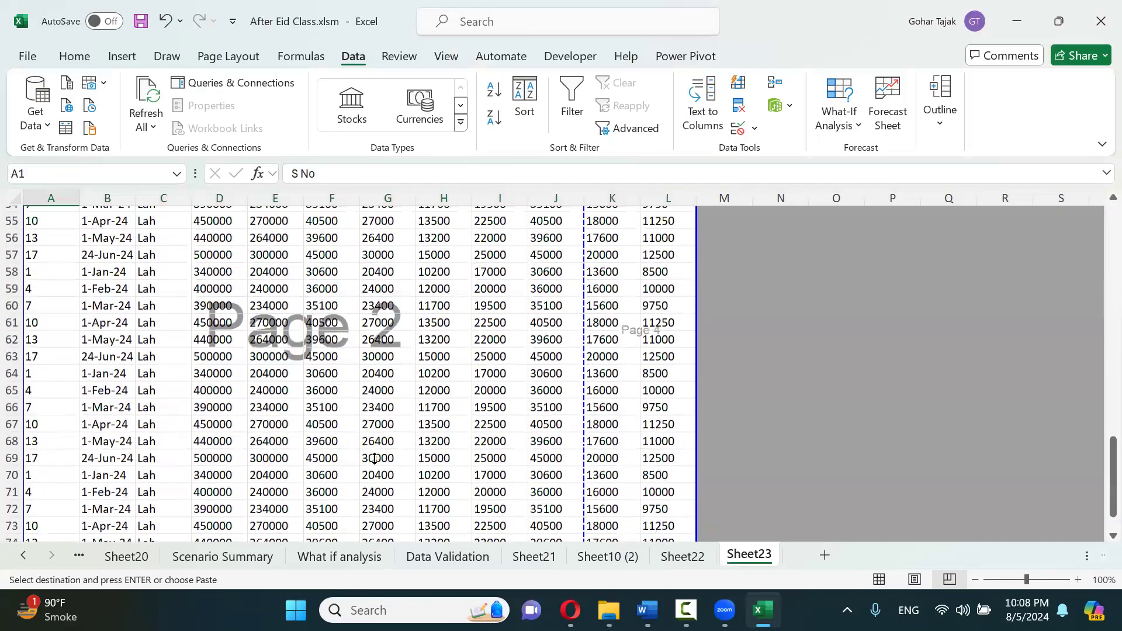
{"action": "scroll", "coordinate": [375, 459], "scroll_direction": "down", "scroll_amount": 4}
{"action": "scroll", "coordinate": [363, 426], "scroll_direction": "up", "scroll_amount": 8}
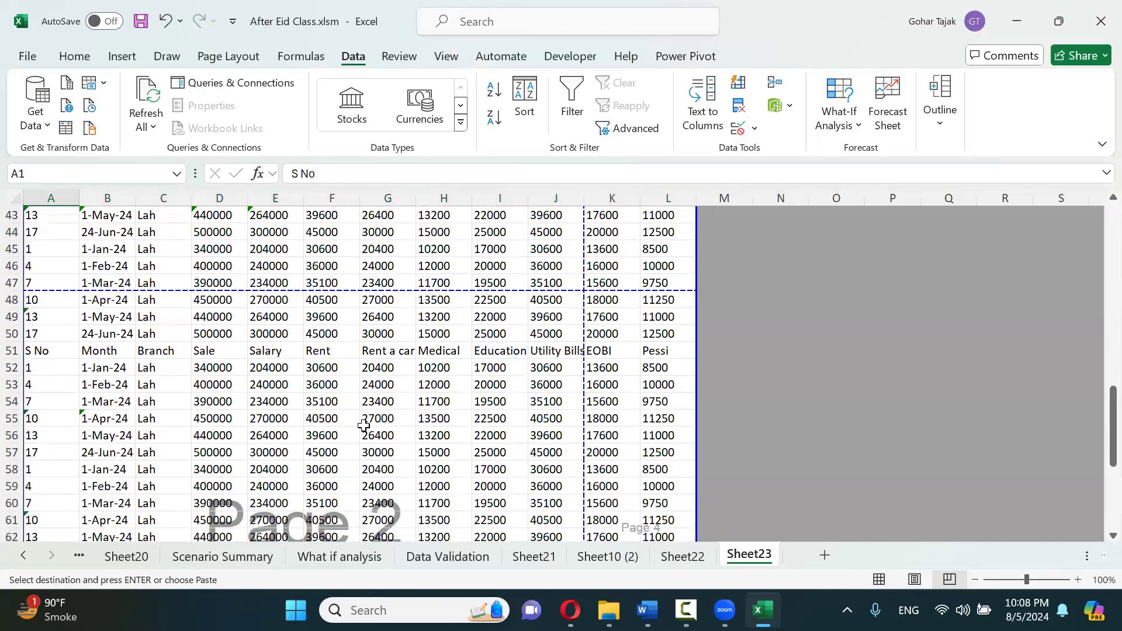
{"action": "scroll", "coordinate": [379, 416], "scroll_direction": "down", "scroll_amount": 1}
{"action": "scroll", "coordinate": [561, 454], "scroll_direction": "up", "scroll_amount": 9}
{"action": "scroll", "coordinate": [568, 387], "scroll_direction": "up", "scroll_amount": 2}
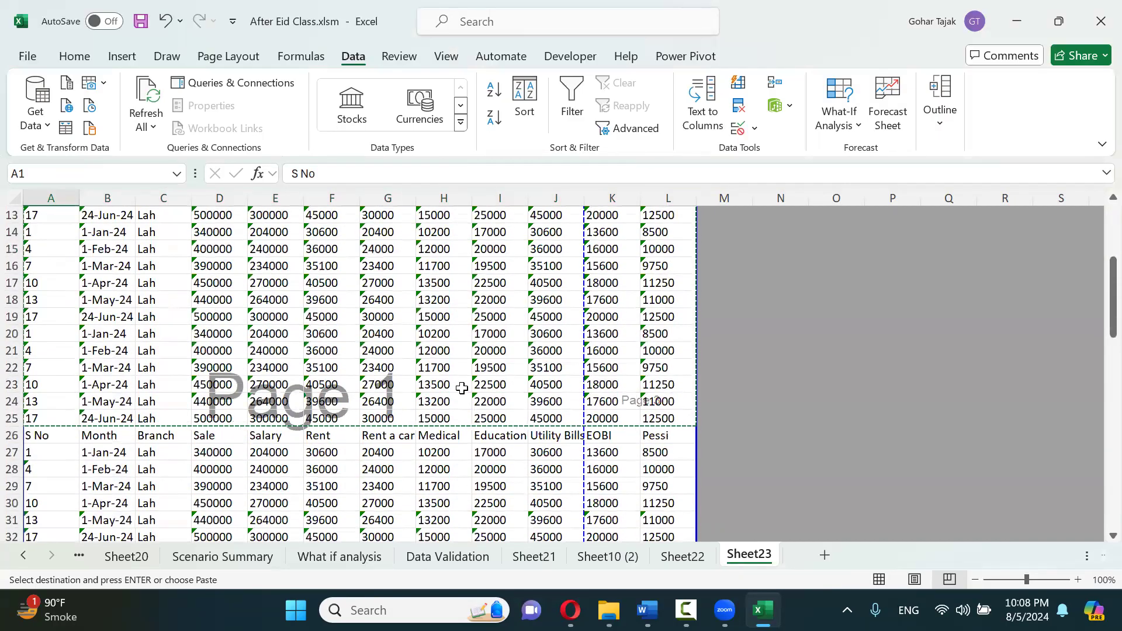
Autofit columns A through L of the expense table to their contents
{"action": "scroll", "coordinate": [432, 380], "scroll_direction": "up", "scroll_amount": 4}
{"action": "key", "text": "Escape"}
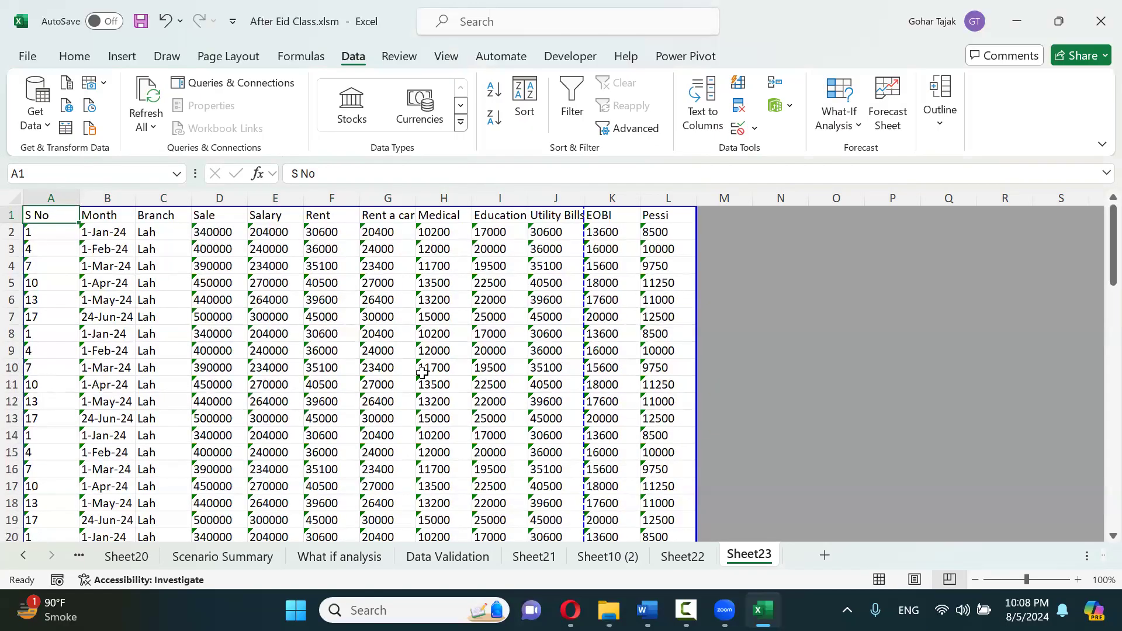
{"action": "left_click_drag", "start_coordinate": [51, 198], "coordinate": [660, 201]}
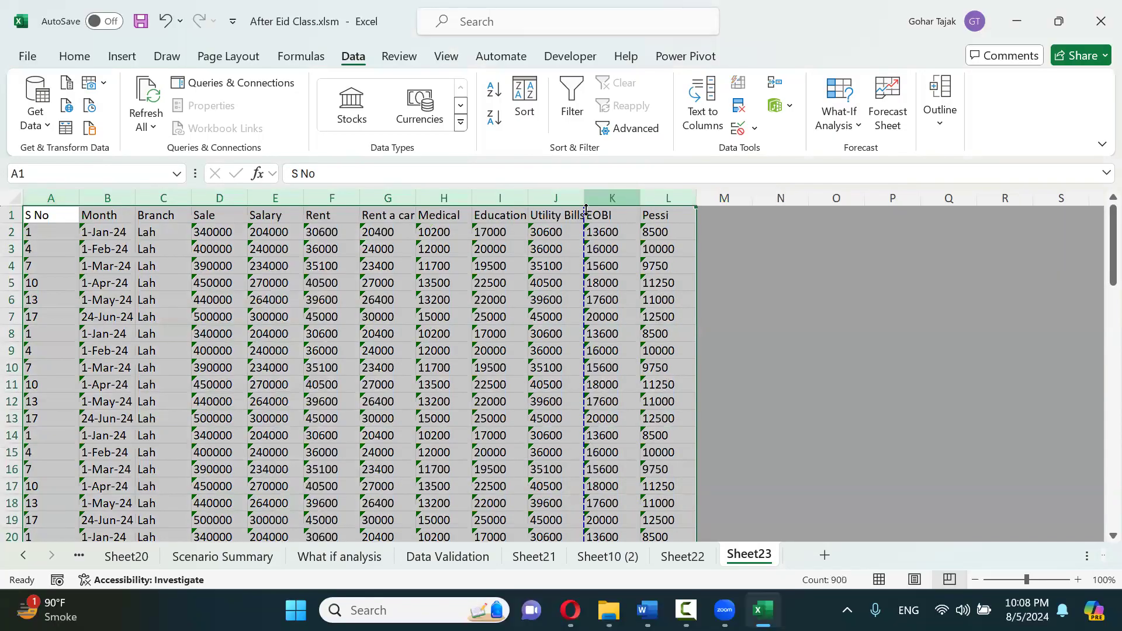
{"action": "double_click", "coordinate": [468, 198]}
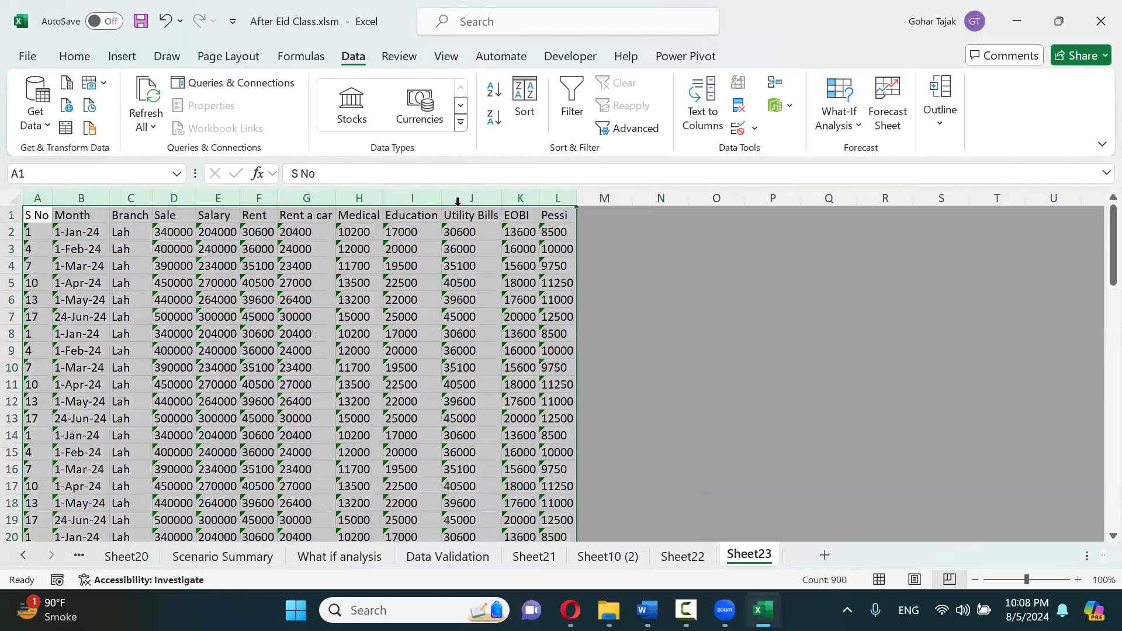
{"action": "left_click", "coordinate": [476, 314]}
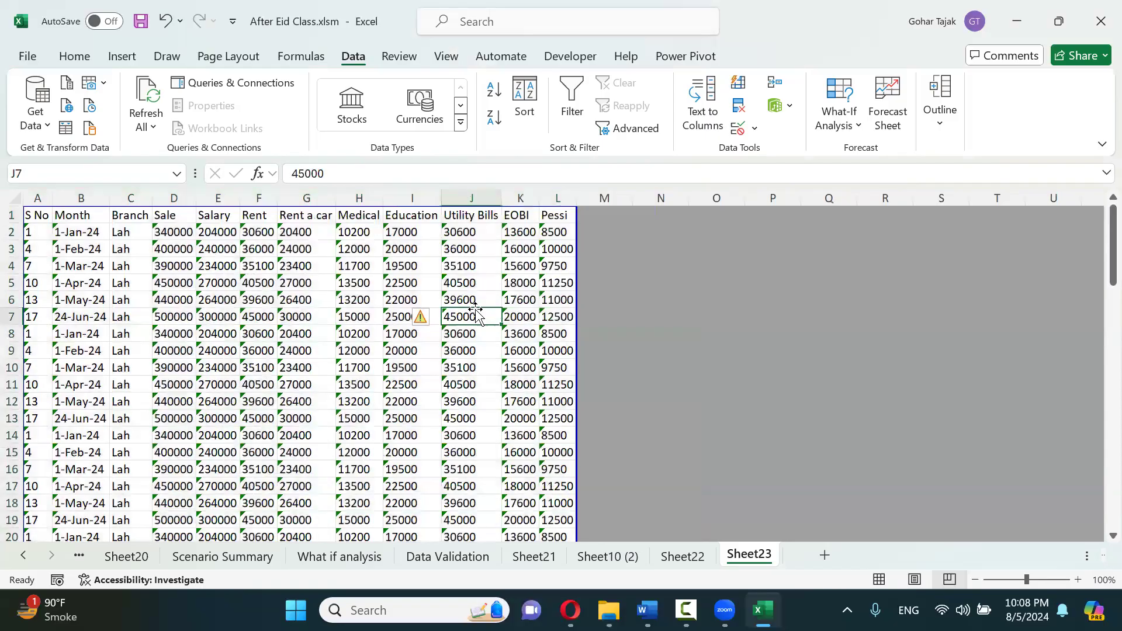
Select the repeated S No header row 51 and bring up its row menu
{"action": "scroll", "coordinate": [476, 311], "scroll_direction": "down", "scroll_amount": 12}
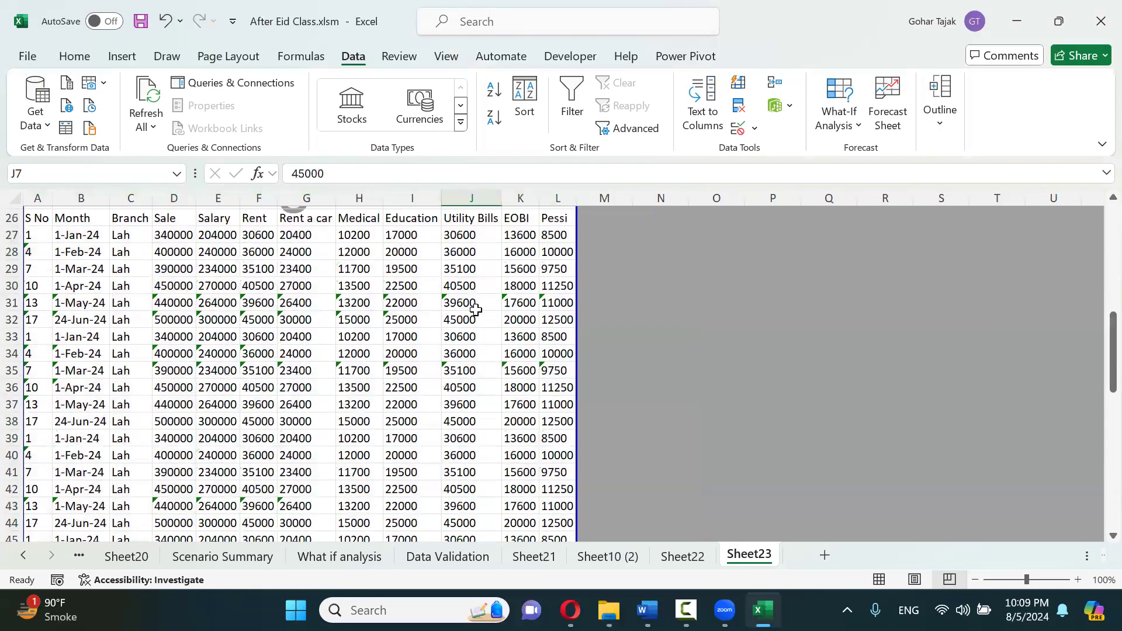
{"action": "scroll", "coordinate": [476, 310], "scroll_direction": "down", "scroll_amount": 4}
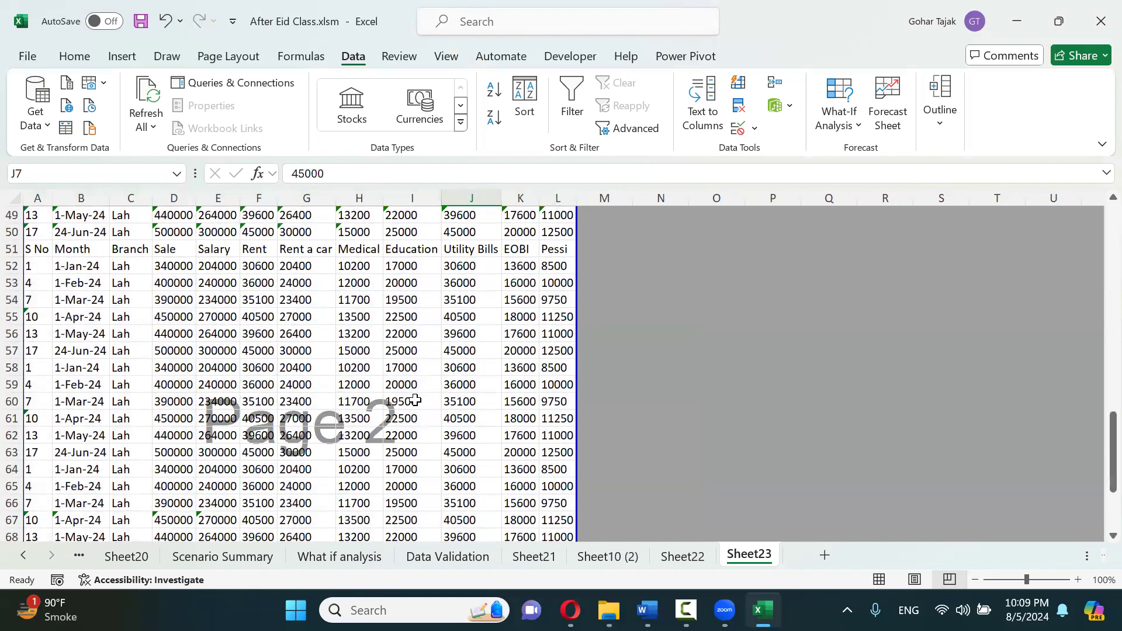
{"action": "scroll", "coordinate": [414, 400], "scroll_direction": "down", "scroll_amount": 4}
{"action": "scroll", "coordinate": [106, 343], "scroll_direction": "up", "scroll_amount": 6}
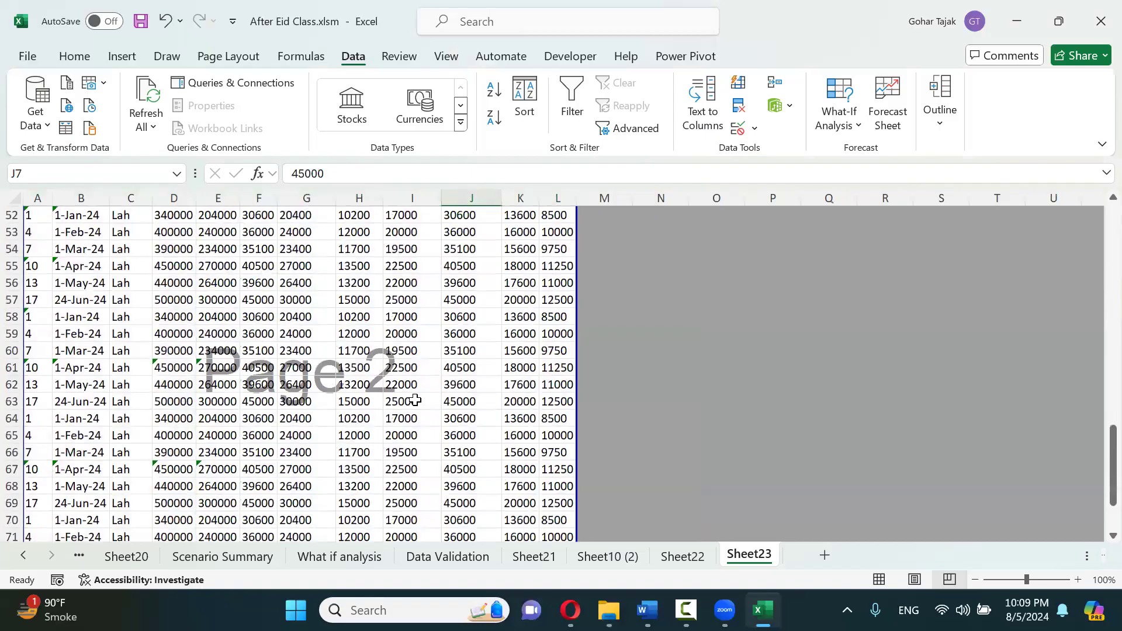
{"action": "left_click", "coordinate": [11, 351]}
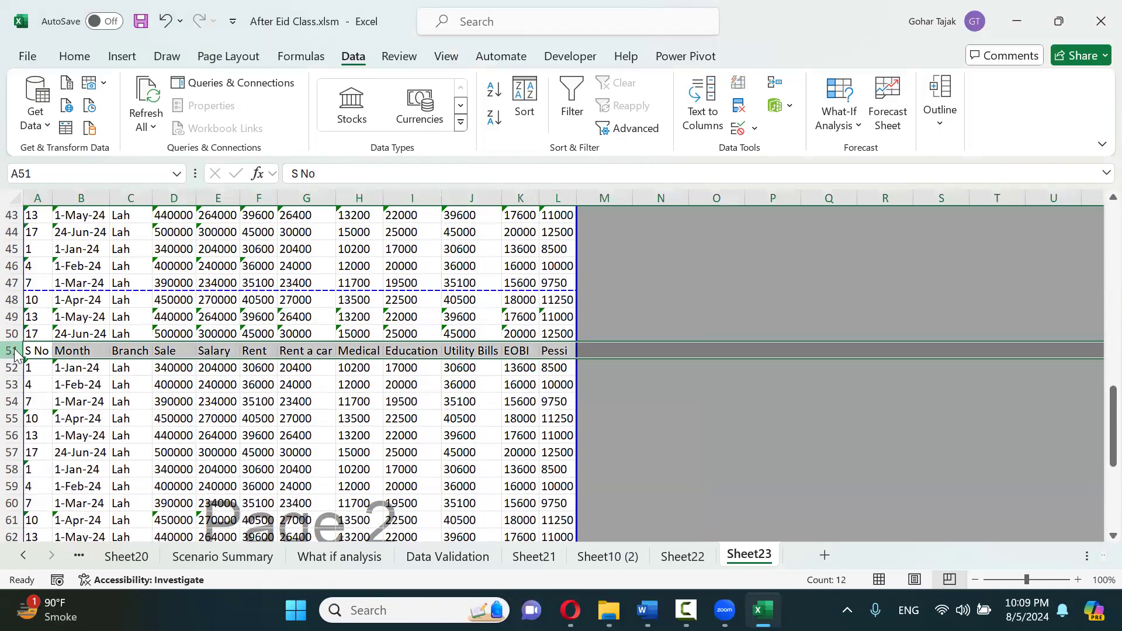
{"action": "right_click", "coordinate": [13, 352]}
Delete row 51, then widen the Pessi, Utility Bills and Rent a car columns
{"action": "left_click", "coordinate": [61, 315]}
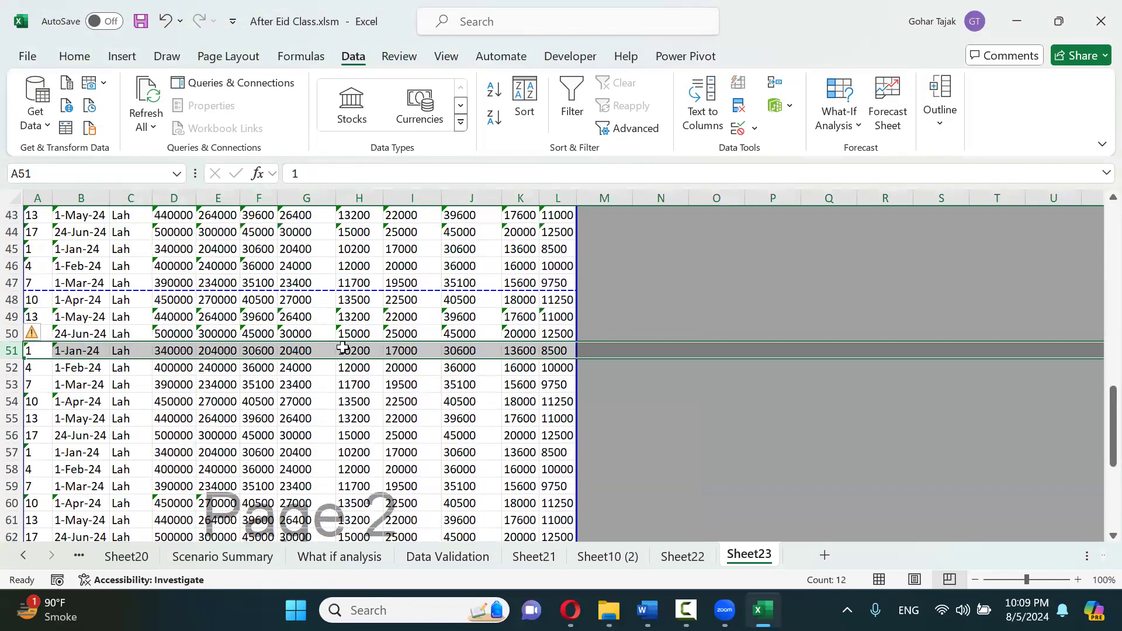
{"action": "scroll", "coordinate": [510, 324], "scroll_direction": "up", "scroll_amount": 14}
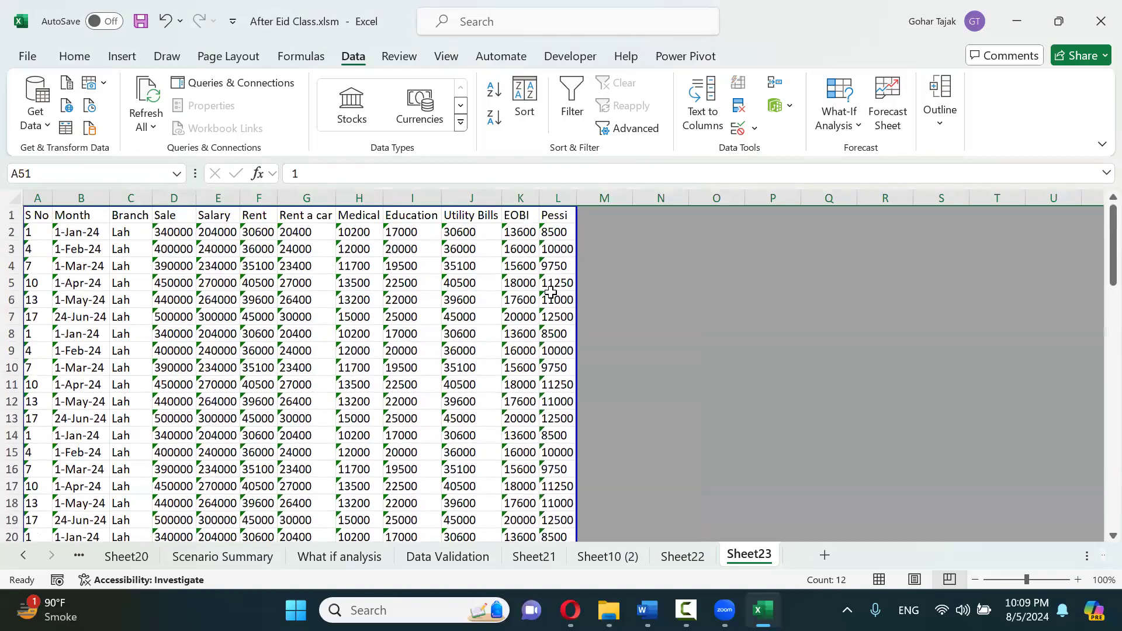
{"action": "left_click_drag", "start_coordinate": [576, 197], "coordinate": [600, 197]}
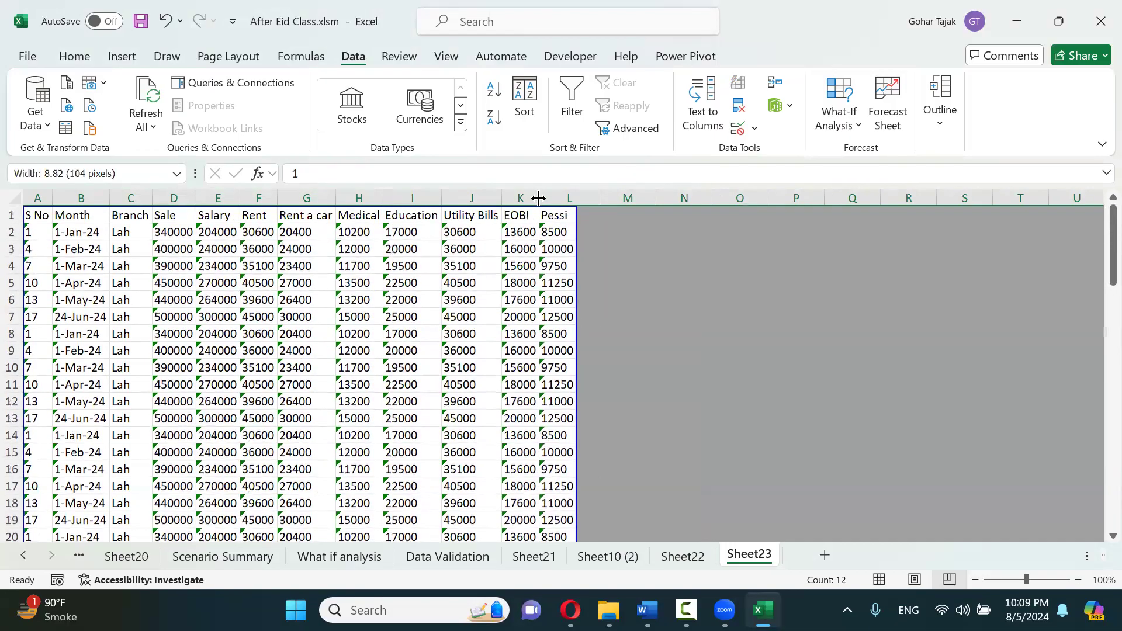
{"action": "left_click_drag", "start_coordinate": [505, 197], "coordinate": [524, 198]}
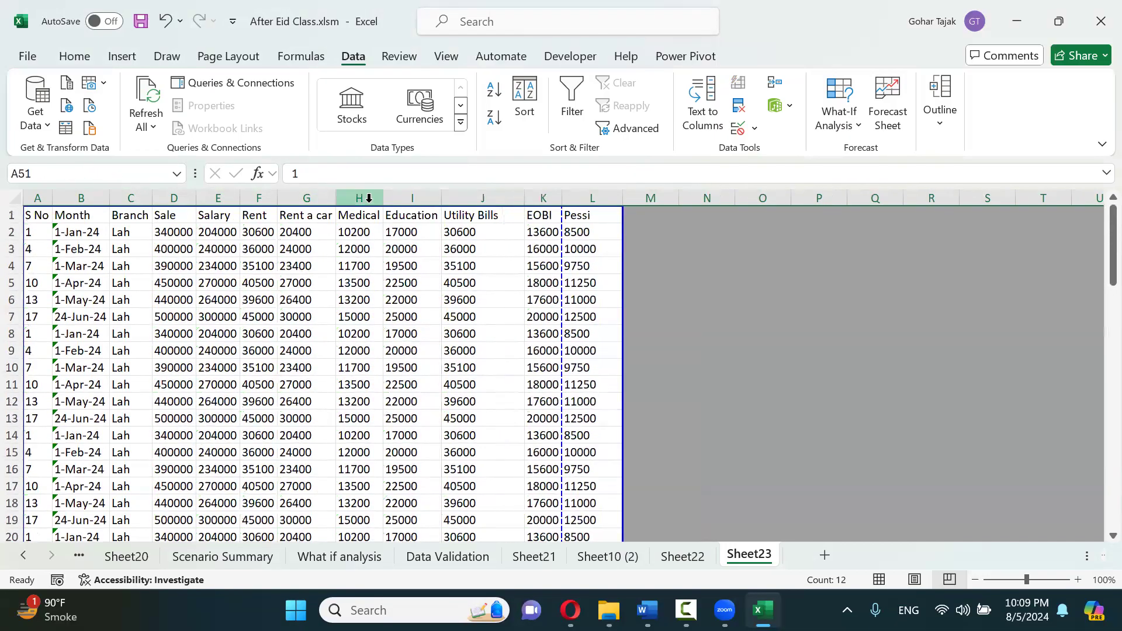
{"action": "left_click_drag", "start_coordinate": [341, 197], "coordinate": [357, 197]}
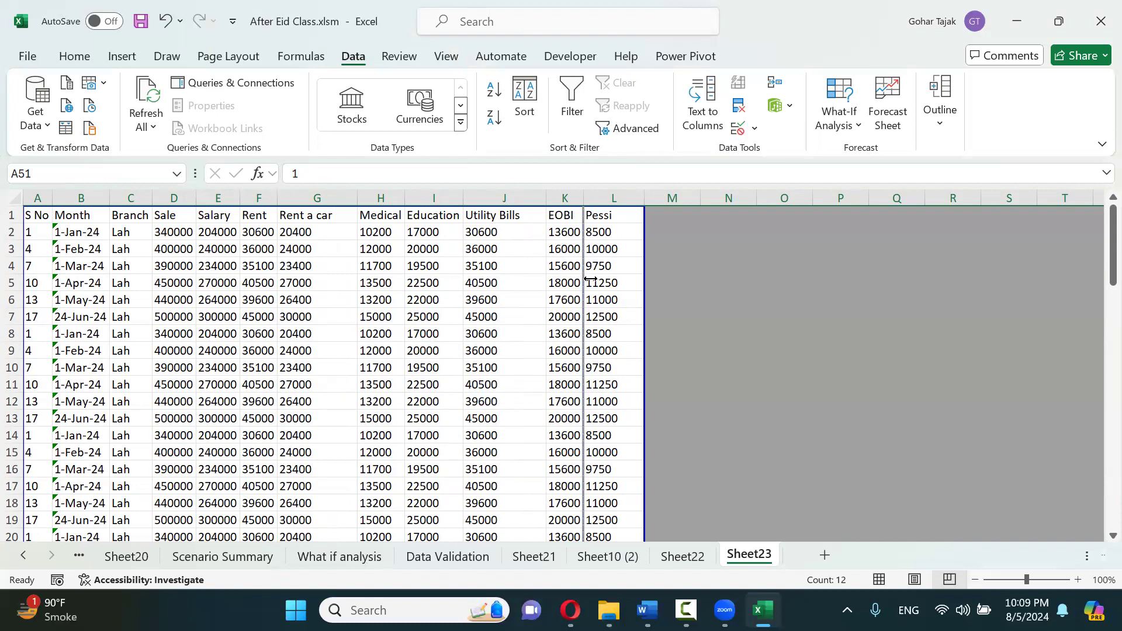
Drag the vertical page break past column L so A–L fit one page width
{"action": "left_click_drag", "start_coordinate": [583, 277], "coordinate": [642, 278]}
{"action": "scroll", "coordinate": [474, 366], "scroll_direction": "down", "scroll_amount": 12}
{"action": "scroll", "coordinate": [474, 366], "scroll_direction": "down", "scroll_amount": 7}
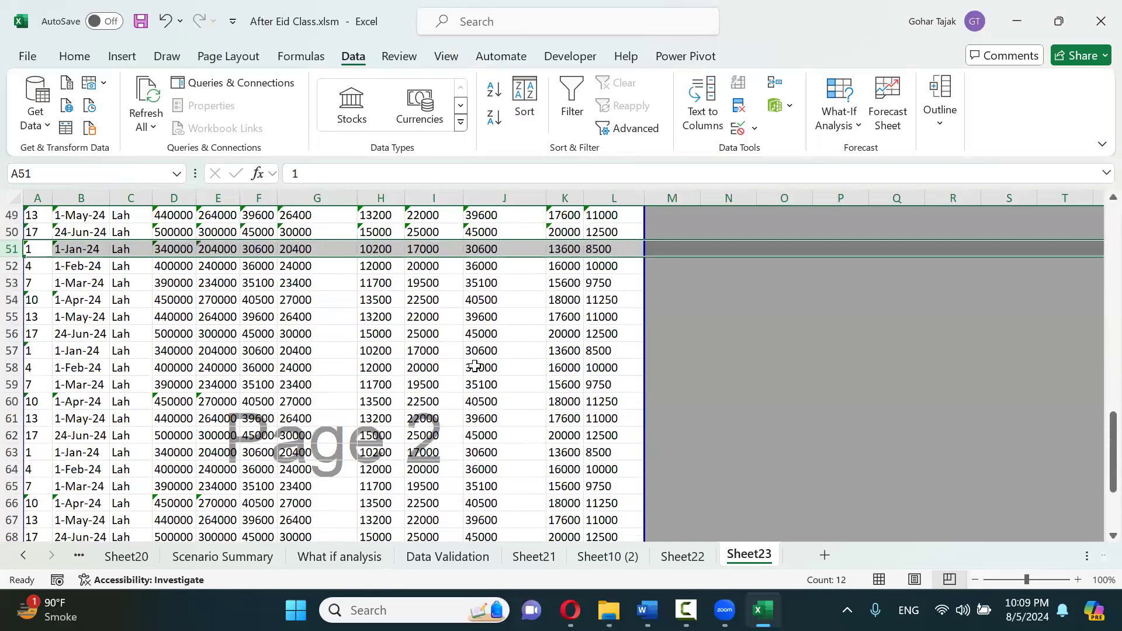
{"action": "scroll", "coordinate": [474, 367], "scroll_direction": "up", "scroll_amount": 6}
{"action": "scroll", "coordinate": [474, 367], "scroll_direction": "up", "scroll_amount": 8}
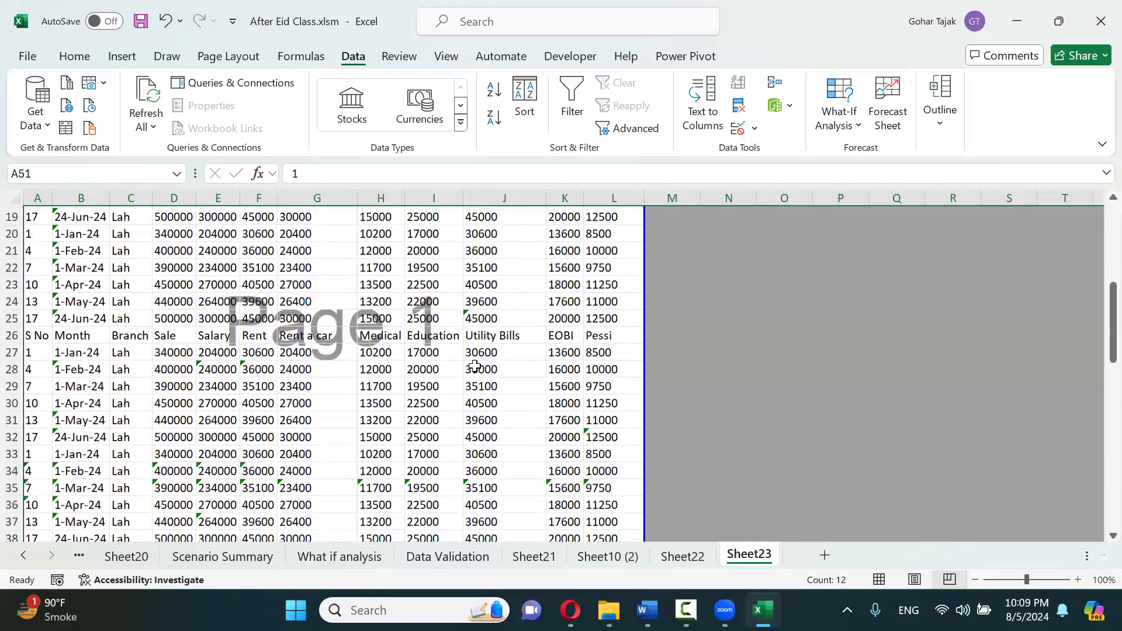
{"action": "left_click", "coordinate": [475, 366]}
{"action": "scroll", "coordinate": [474, 366], "scroll_direction": "up", "scroll_amount": 5}
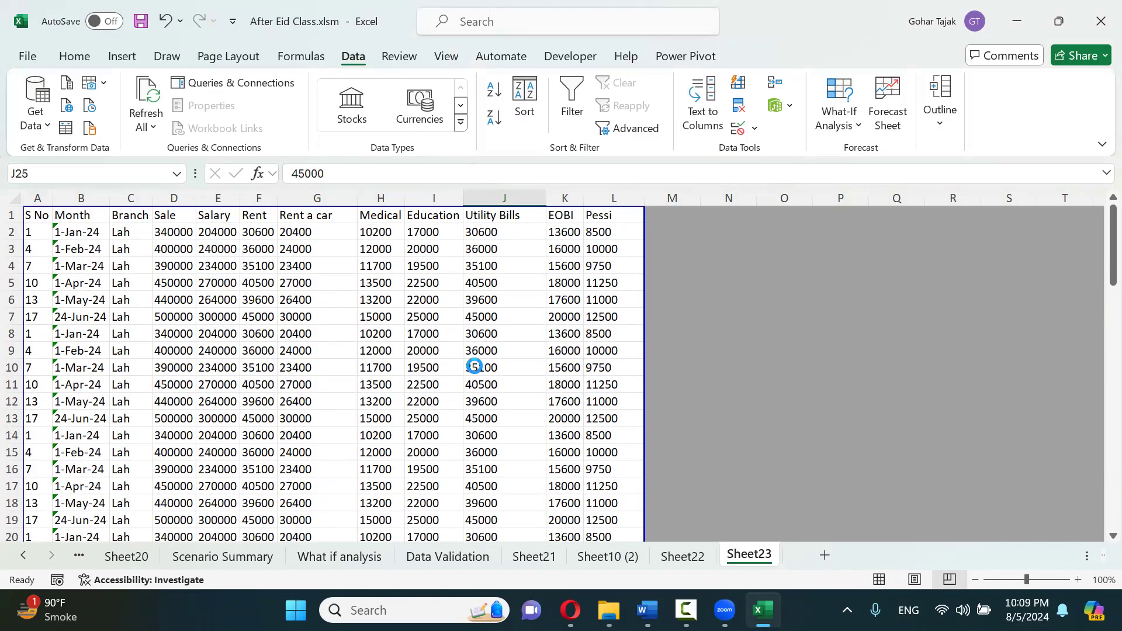
Change the print scaling from 93% to 100% in Page Setup
{"action": "key", "text": "ctrl+p"}
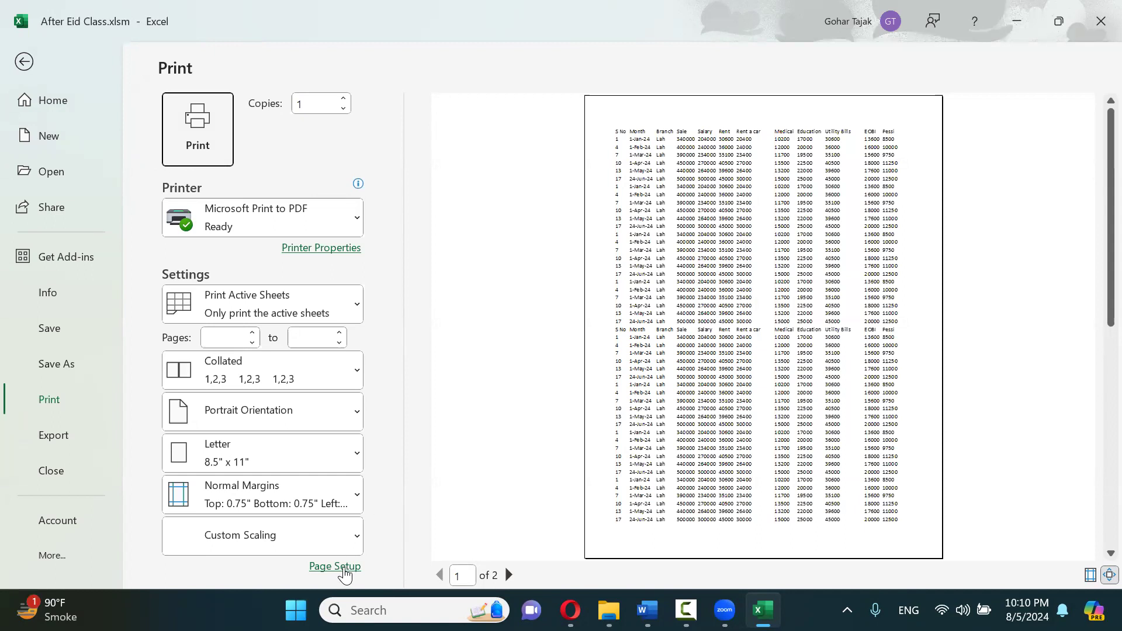
{"action": "left_click", "coordinate": [337, 574]}
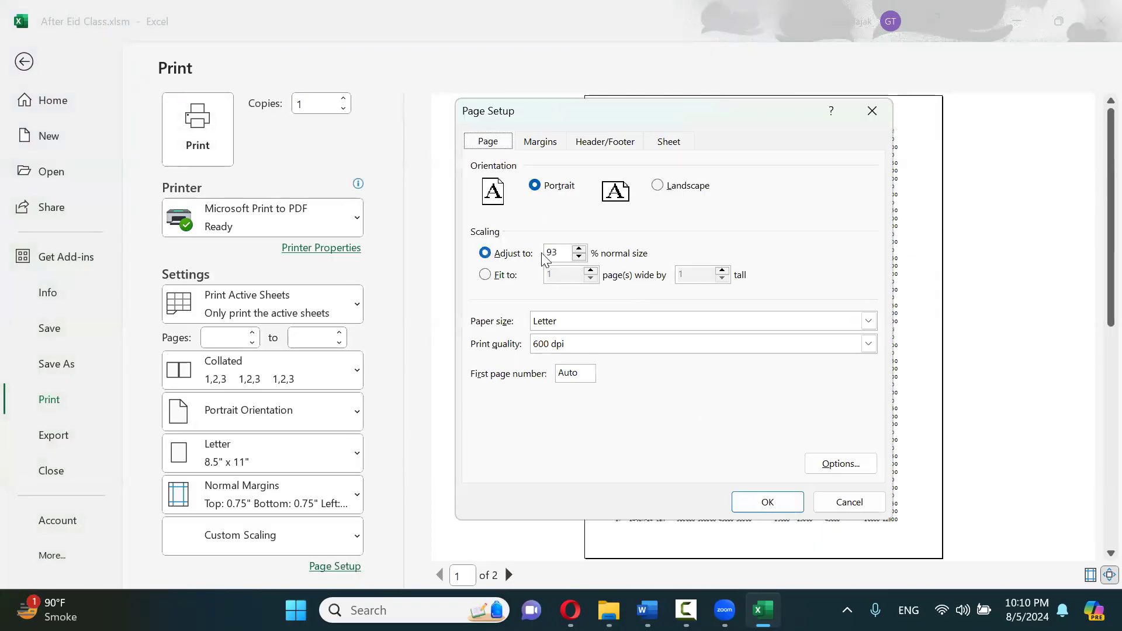
{"action": "double_click", "coordinate": [561, 252]}
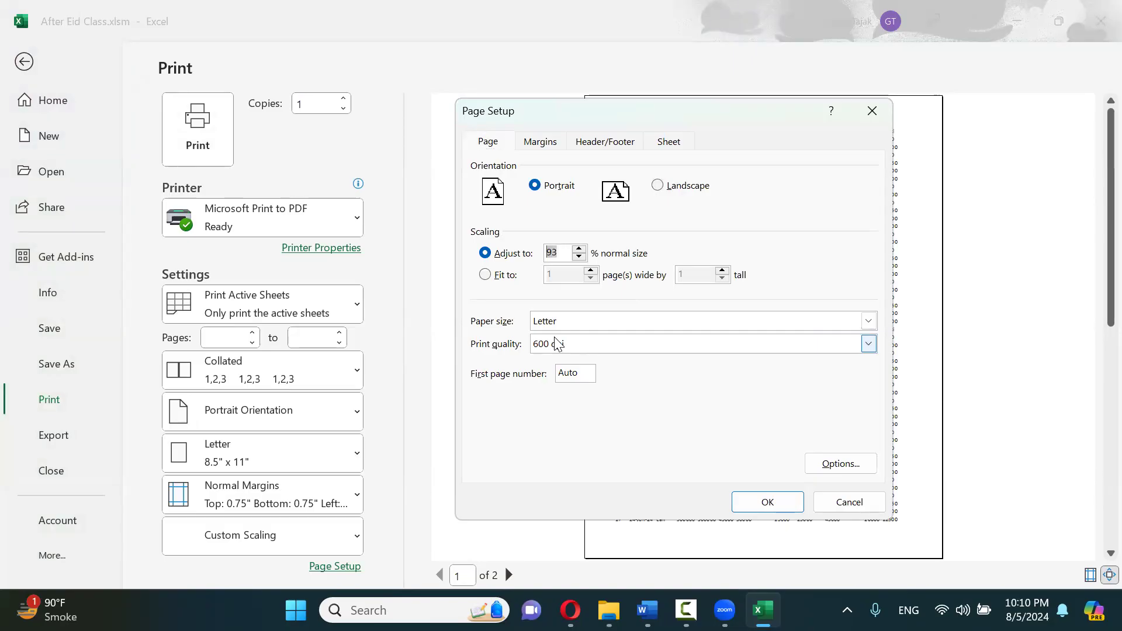
{"action": "type", "text": "100"}
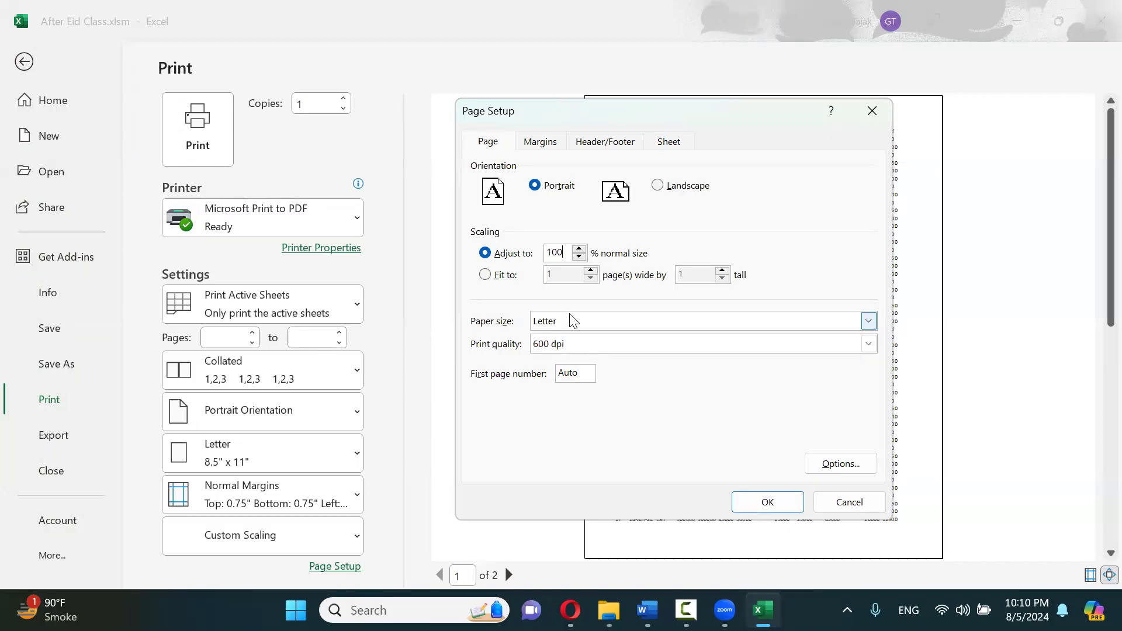
{"action": "left_click", "coordinate": [759, 502]}
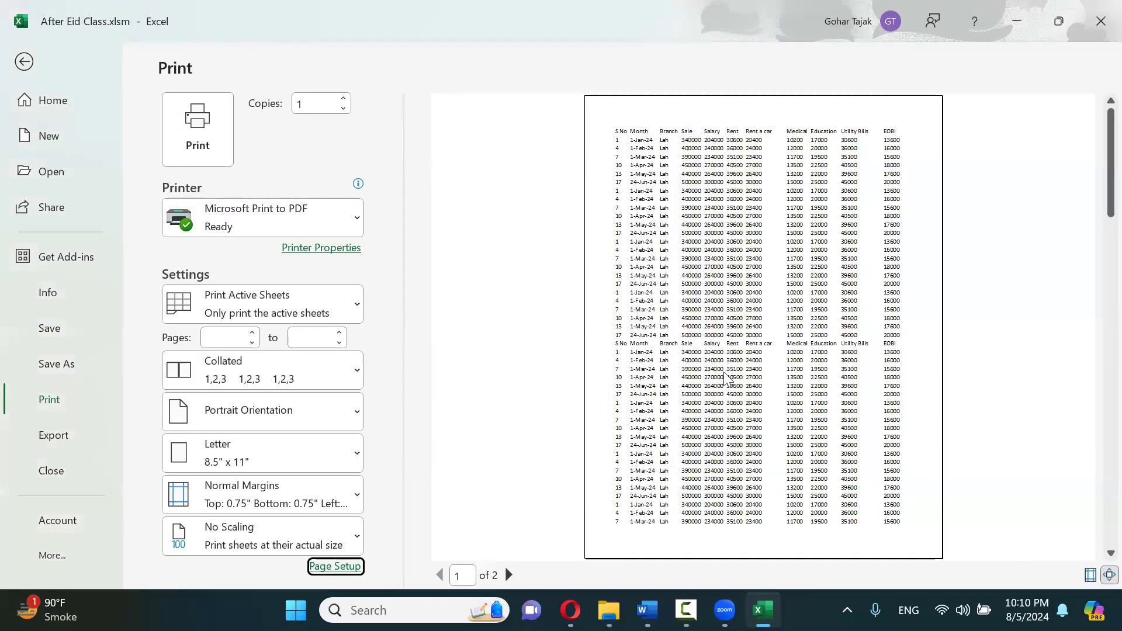
{"action": "key", "text": "Escape"}
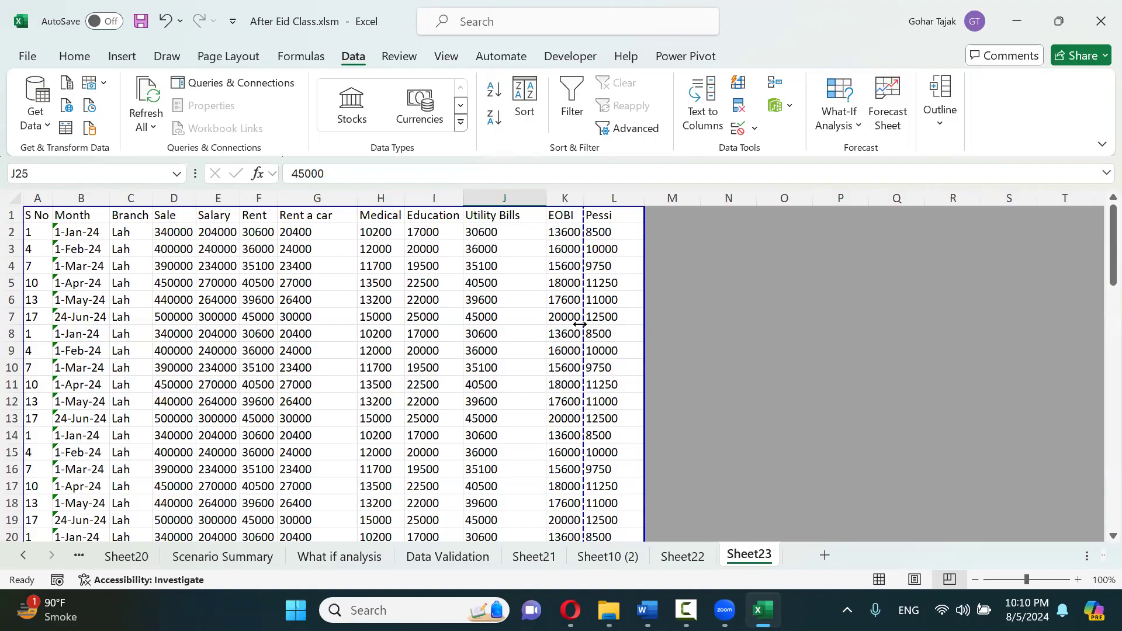
{"action": "left_click", "coordinate": [506, 331]}
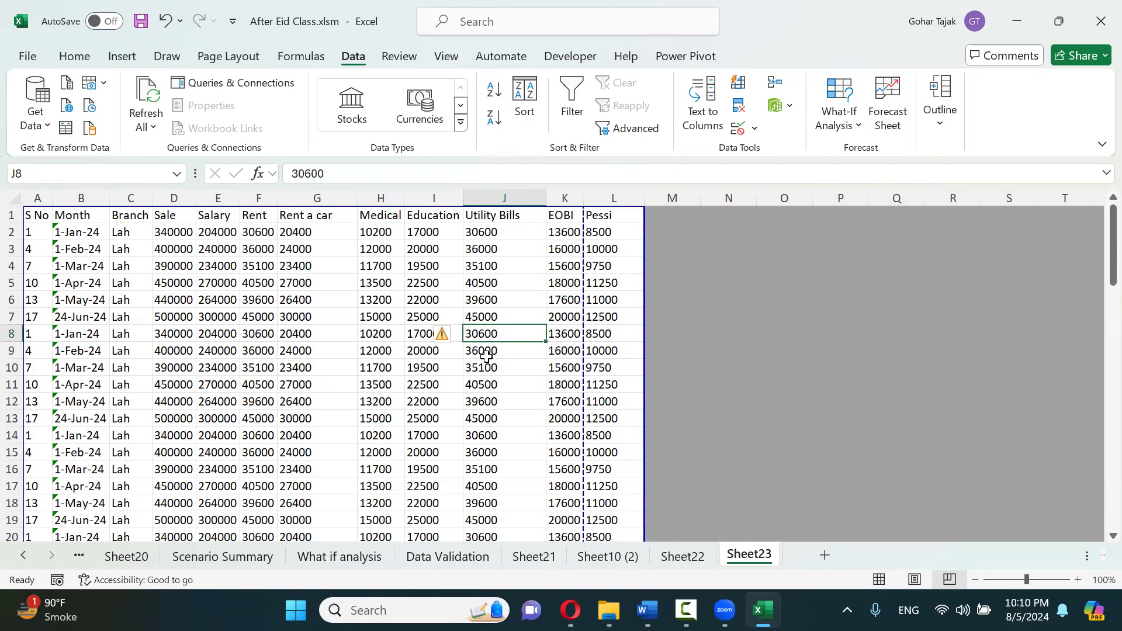
Lower the print scaling to 90% so the table prints on two pages
{"action": "key", "text": "ctrl+p"}
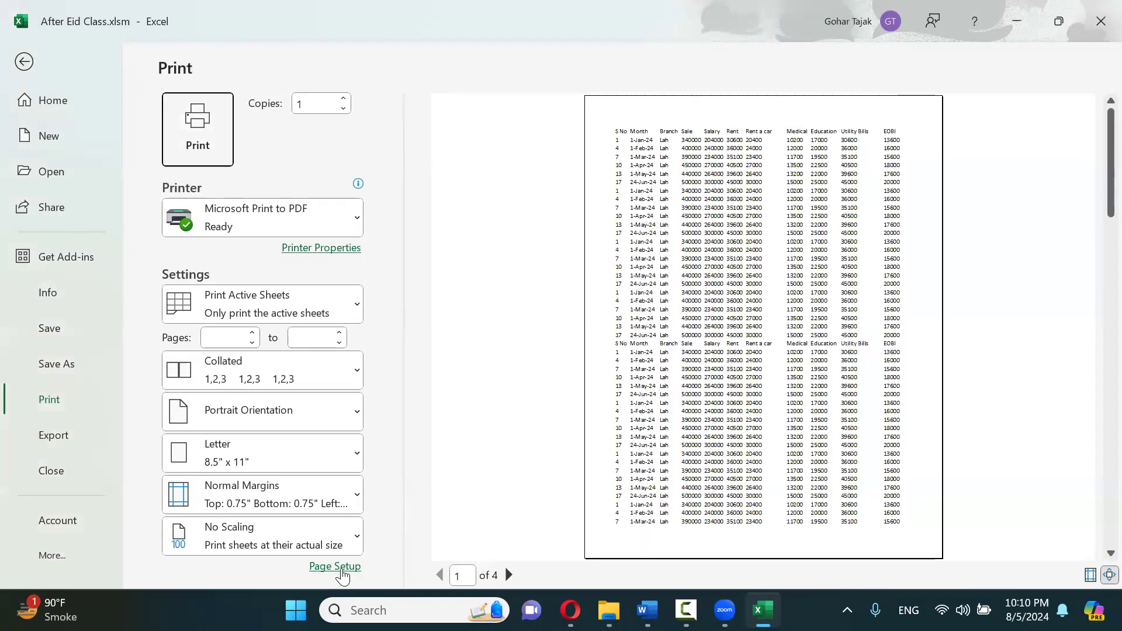
{"action": "left_click", "coordinate": [345, 565]}
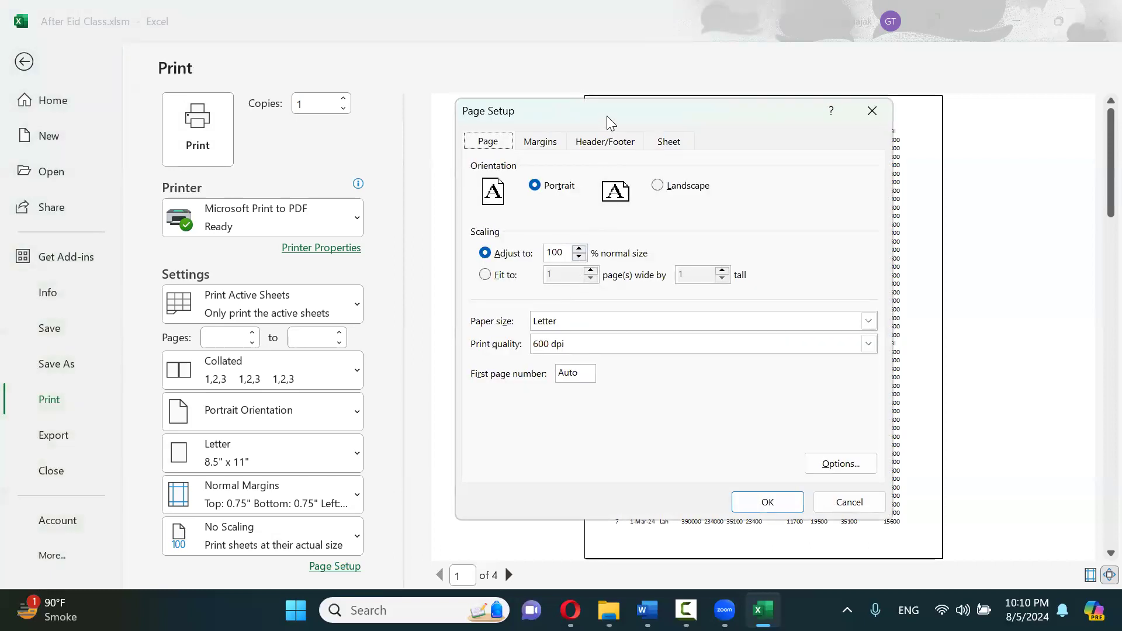
{"action": "left_click_drag", "start_coordinate": [608, 119], "coordinate": [559, 124]}
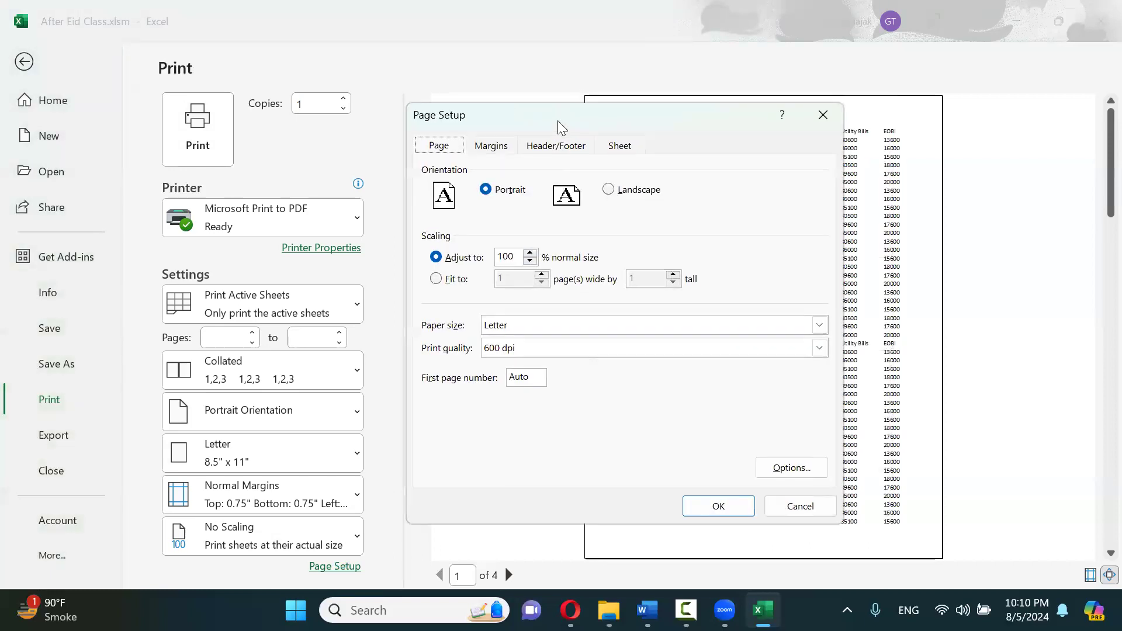
{"action": "left_click", "coordinate": [529, 261]}
{"action": "left_click", "coordinate": [529, 253]}
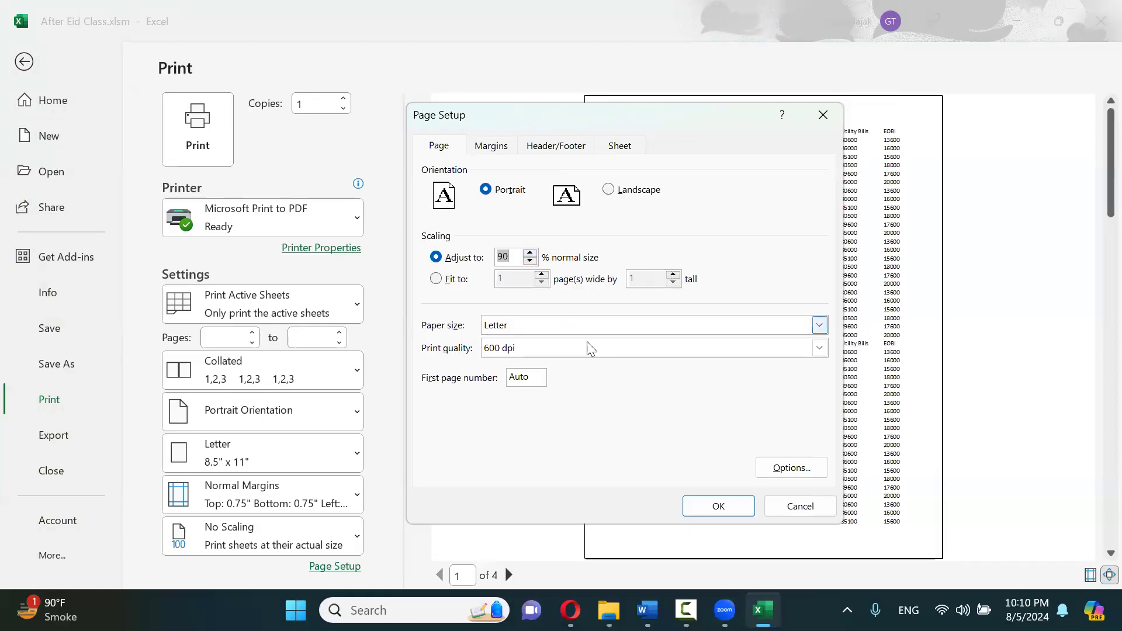
{"action": "left_click", "coordinate": [719, 506]}
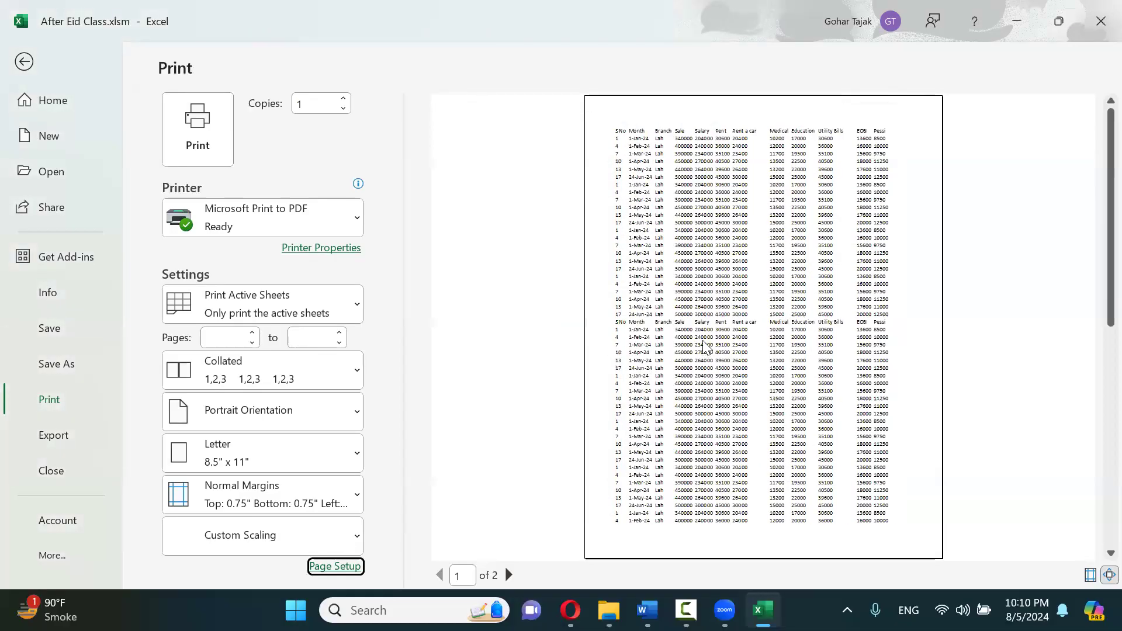
{"action": "key", "text": "Escape"}
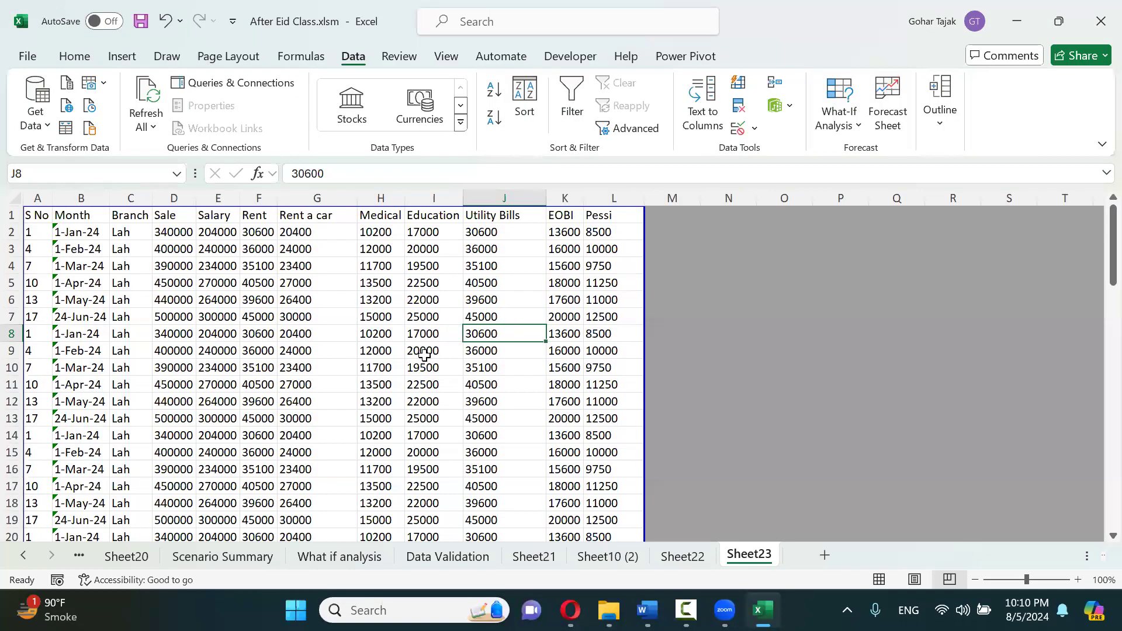
Review the Page Setup margins, header/footer and sheet settings, then show the Page Layout ribbon
{"action": "scroll", "coordinate": [424, 355], "scroll_direction": "down", "scroll_amount": 3}
{"action": "scroll", "coordinate": [424, 355], "scroll_direction": "up", "scroll_amount": 8}
{"action": "key", "text": "ctrl+p"}
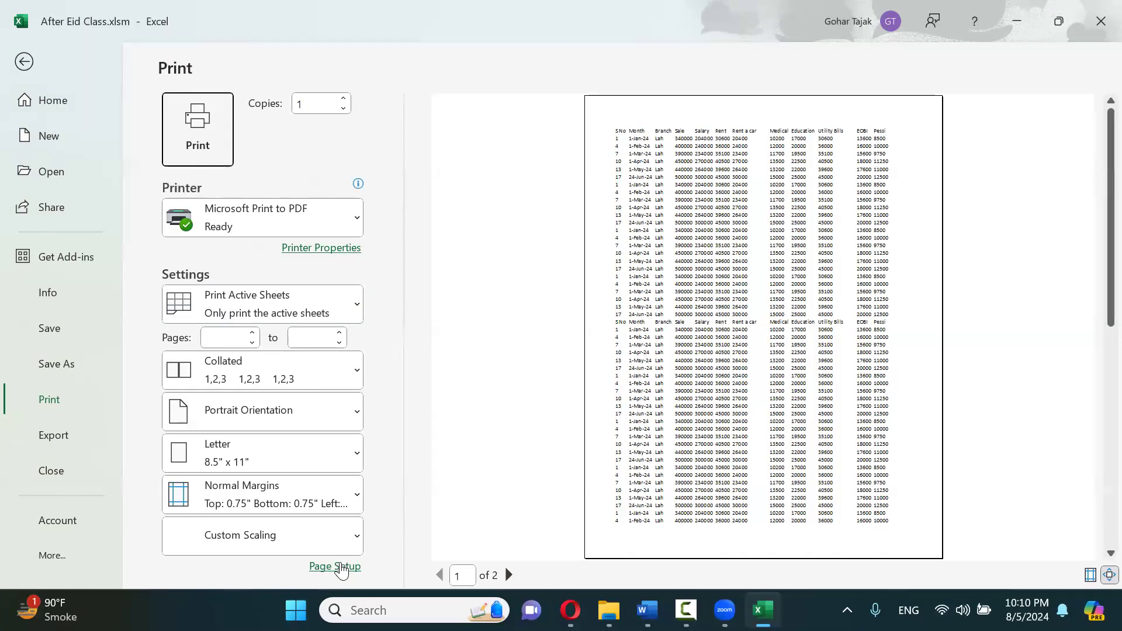
{"action": "left_click", "coordinate": [341, 567]}
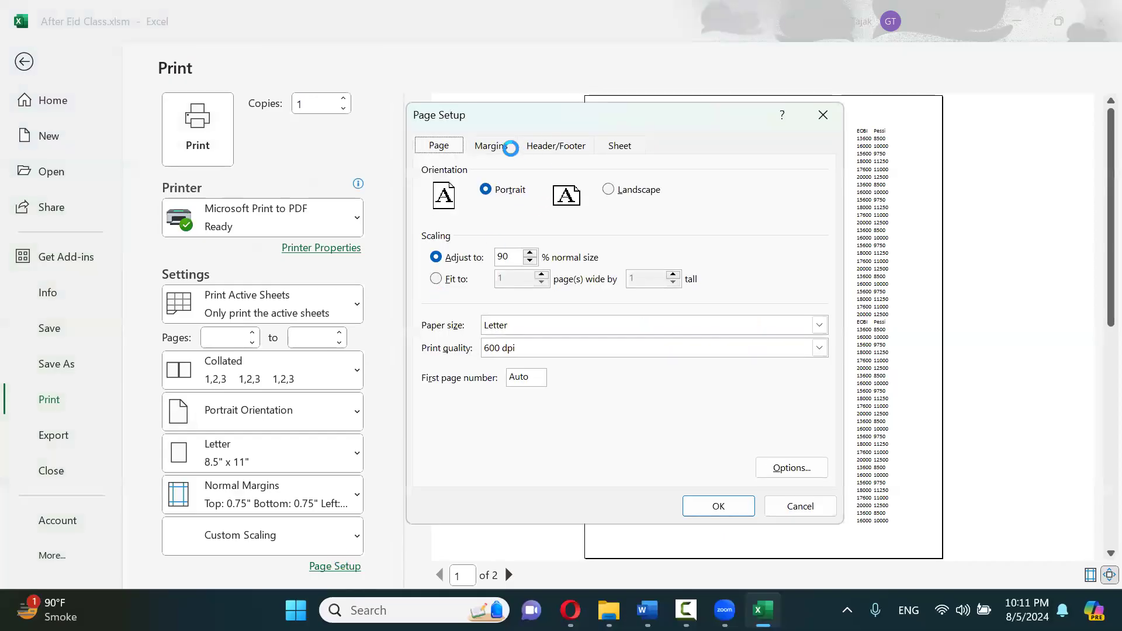
{"action": "left_click", "coordinate": [509, 147]}
{"action": "left_click", "coordinate": [540, 147]}
{"action": "left_click", "coordinate": [618, 146]}
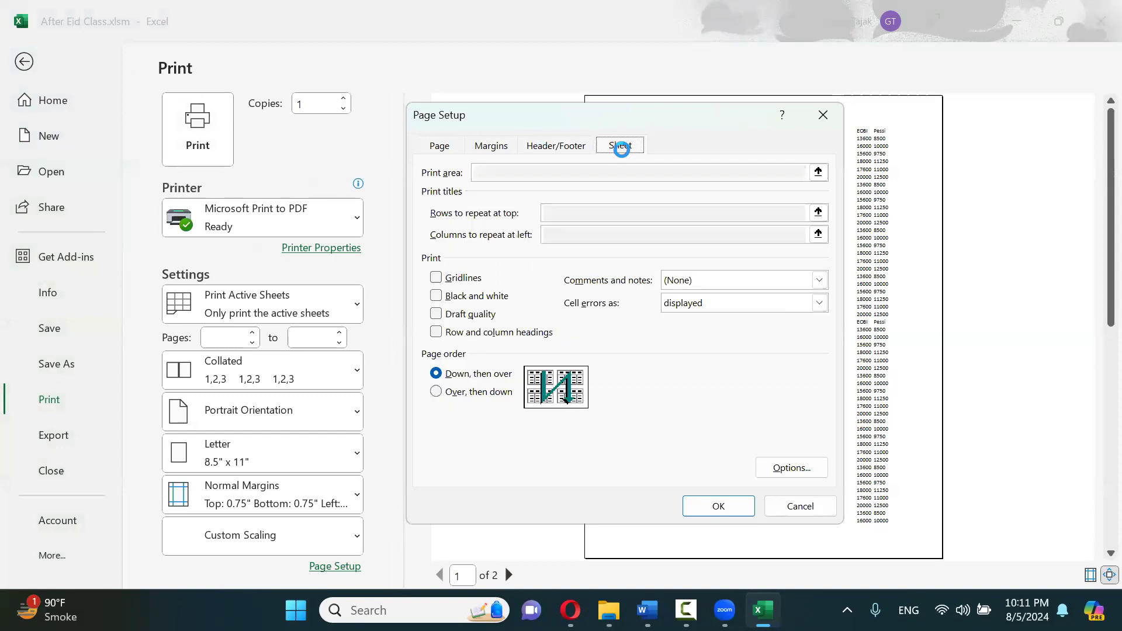
{"action": "left_click", "coordinate": [448, 148]}
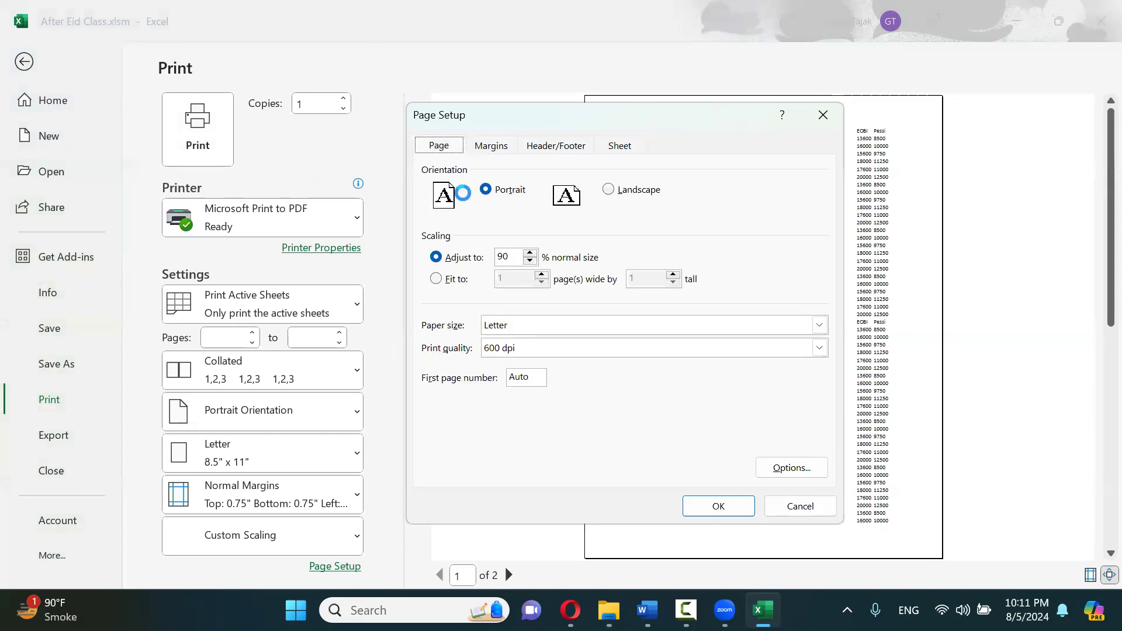
{"action": "key", "text": "Escape"}
{"action": "key", "text": "Escape"}
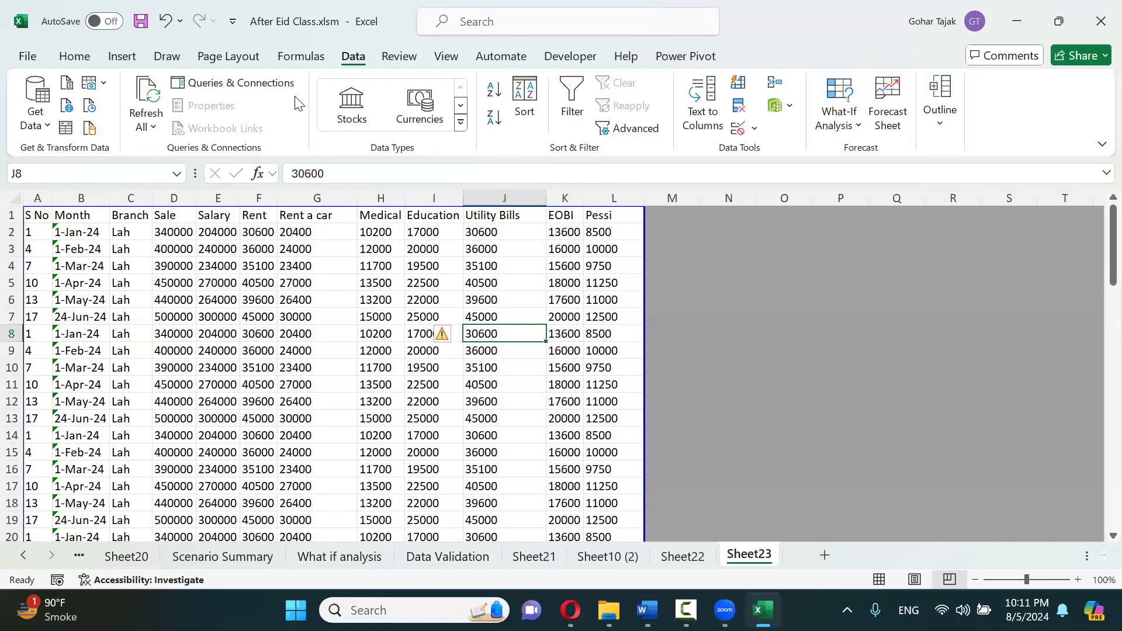
{"action": "left_click", "coordinate": [229, 57]}
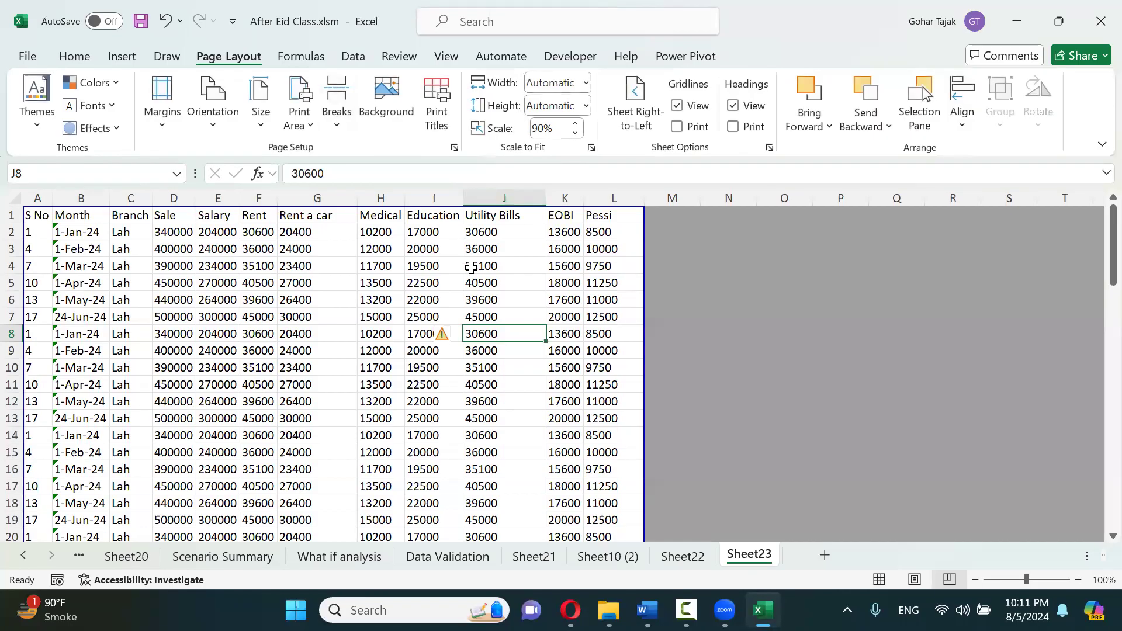
Delete the duplicated S No/Month header row 26 from the table
{"action": "left_click", "coordinate": [62, 215]}
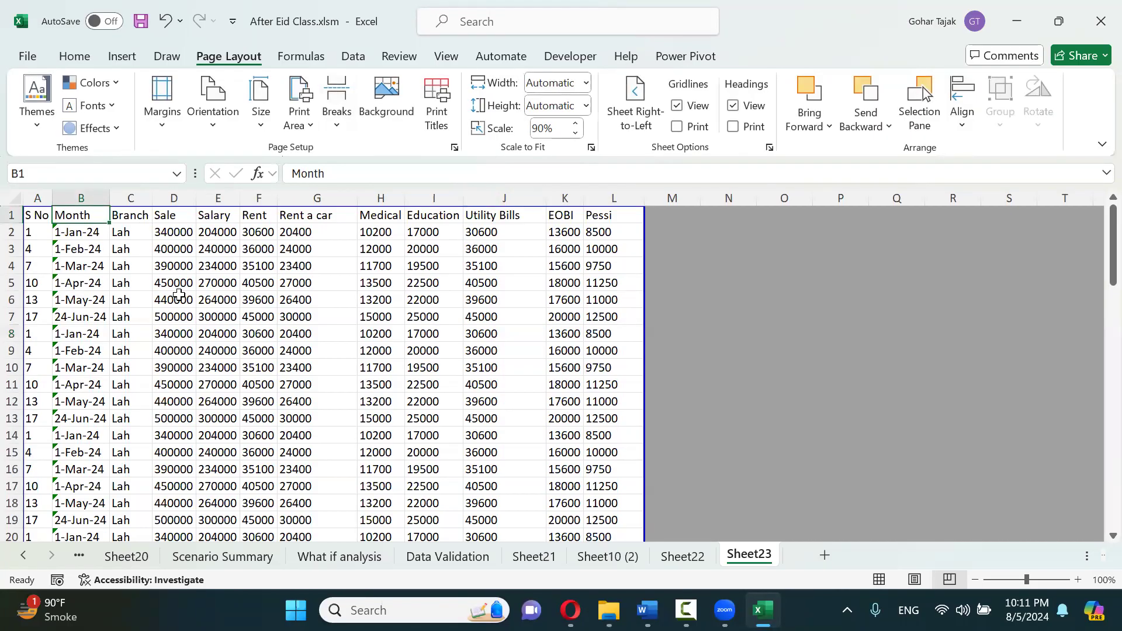
{"action": "scroll", "coordinate": [178, 295], "scroll_direction": "down", "scroll_amount": 1}
{"action": "scroll", "coordinate": [179, 295], "scroll_direction": "down", "scroll_amount": 5}
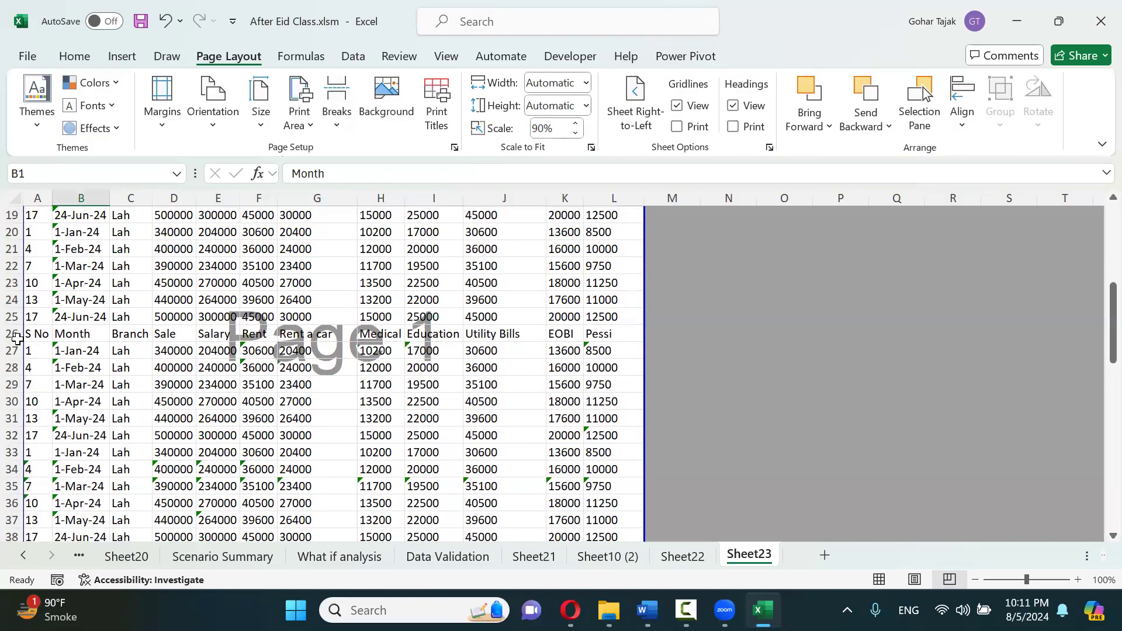
{"action": "left_click", "coordinate": [11, 334]}
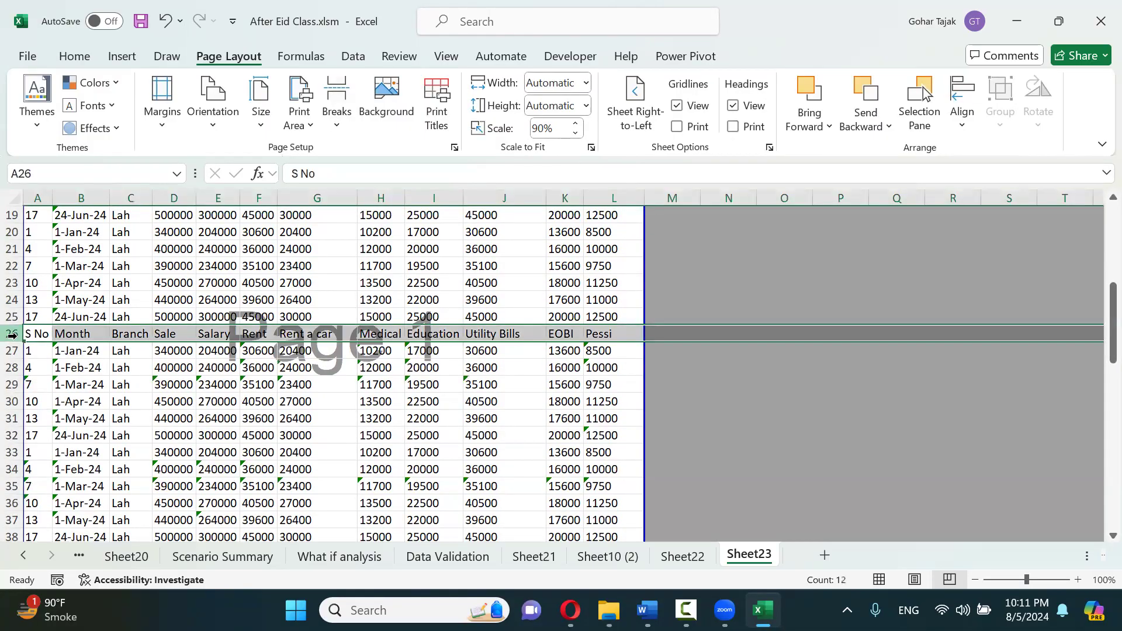
{"action": "key", "text": "ctrl+minus"}
{"action": "scroll", "coordinate": [224, 370], "scroll_direction": "down", "scroll_amount": 9}
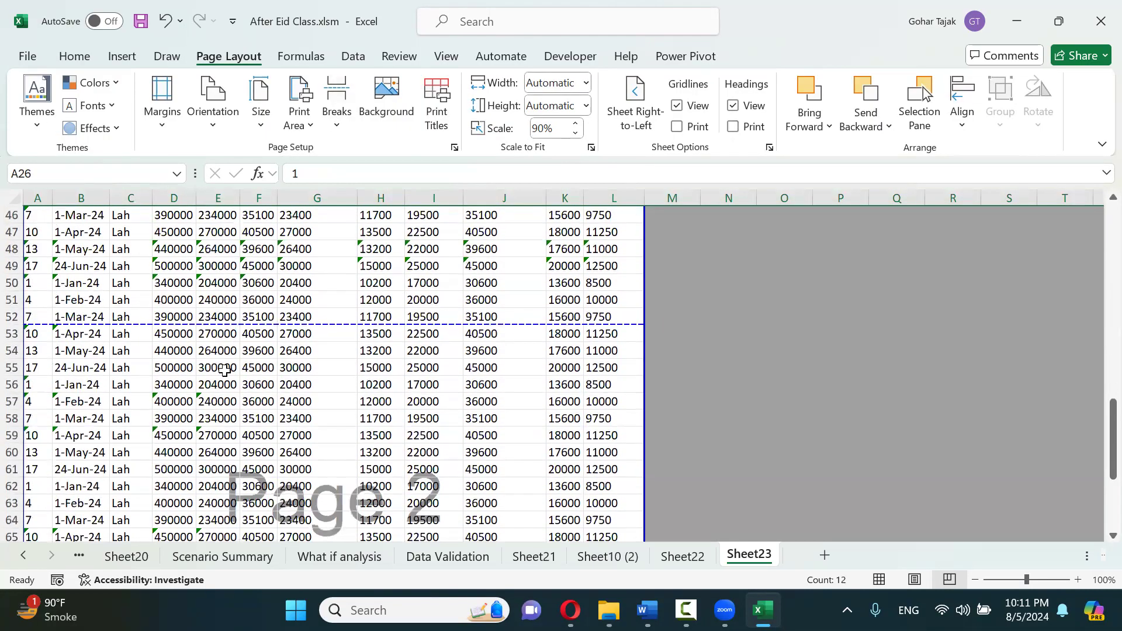
{"action": "scroll", "coordinate": [225, 369], "scroll_direction": "down", "scroll_amount": 5}
{"action": "scroll", "coordinate": [224, 370], "scroll_direction": "up", "scroll_amount": 16}
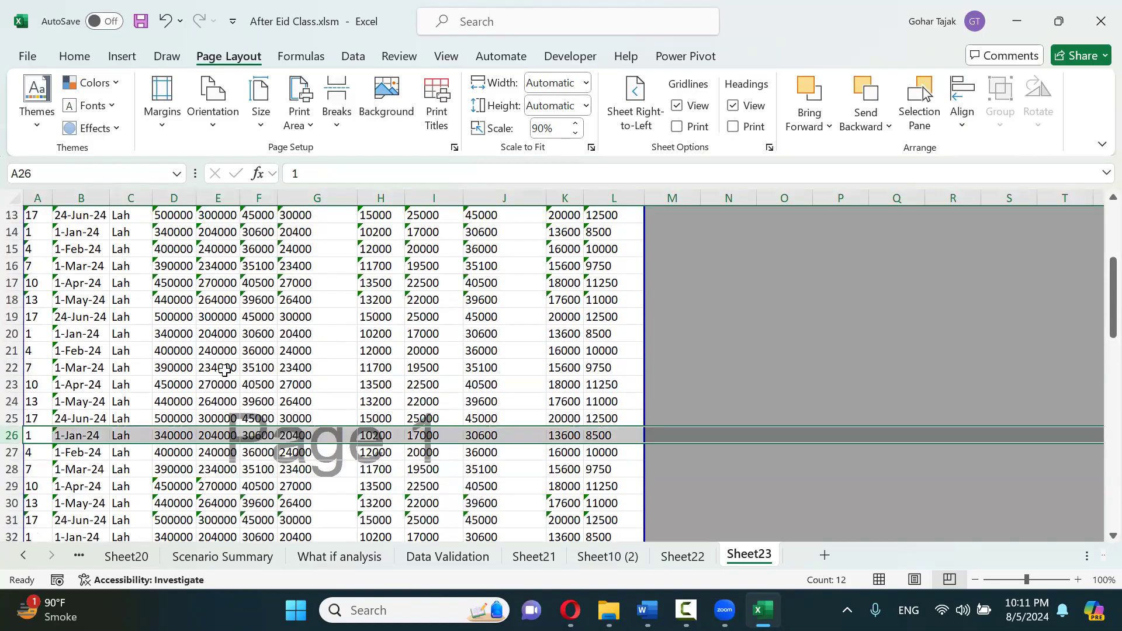
{"action": "scroll", "coordinate": [224, 370], "scroll_direction": "up", "scroll_amount": 4}
{"action": "left_click", "coordinate": [298, 350]}
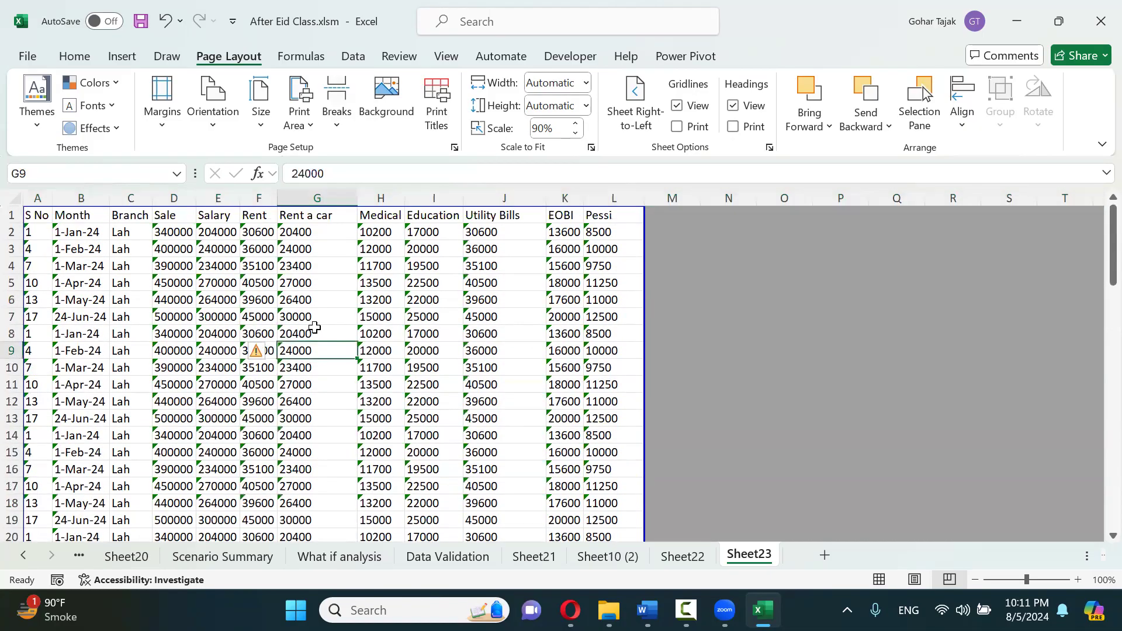
Preview both printed pages, then return to the sheet and select header row A1:L1
{"action": "key", "text": "ctrl+p"}
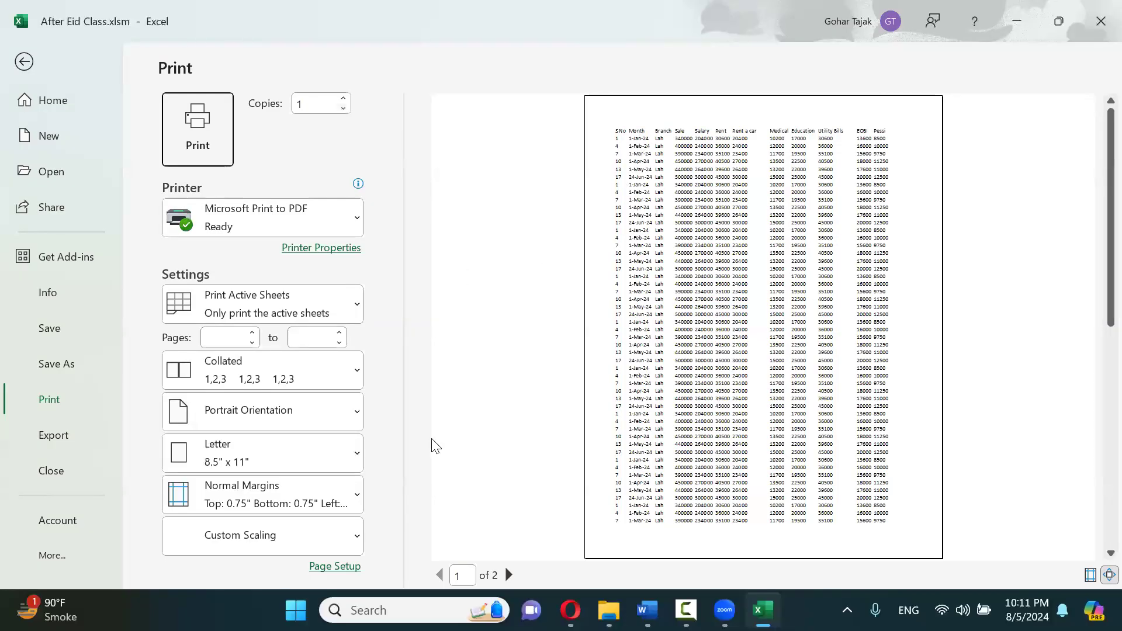
{"action": "left_click", "coordinate": [509, 575]}
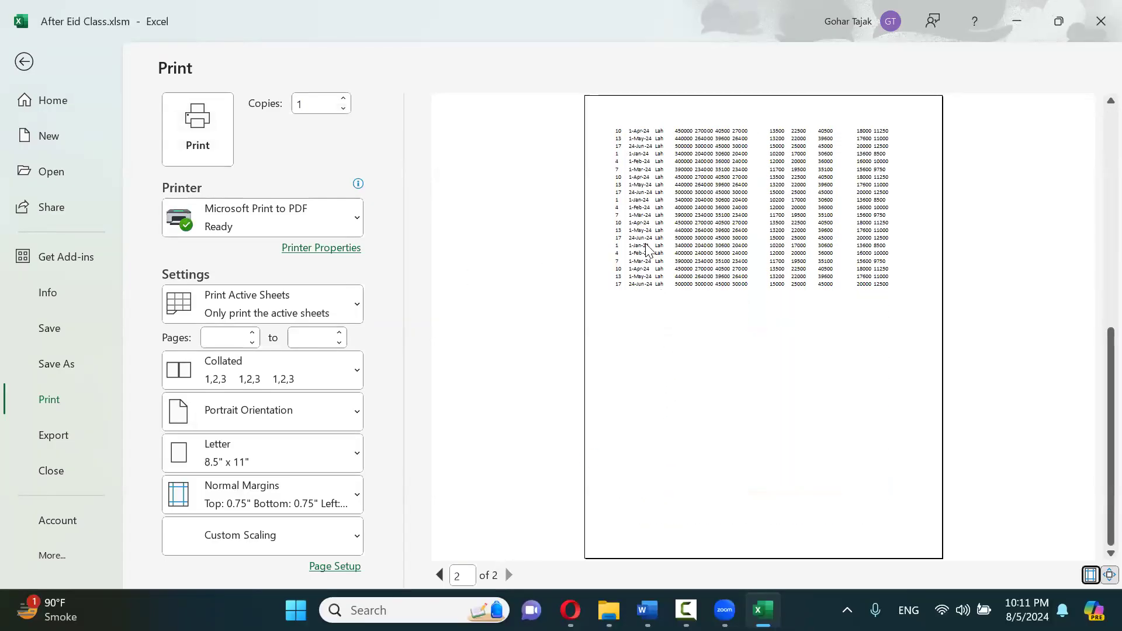
{"action": "key", "text": "Escape"}
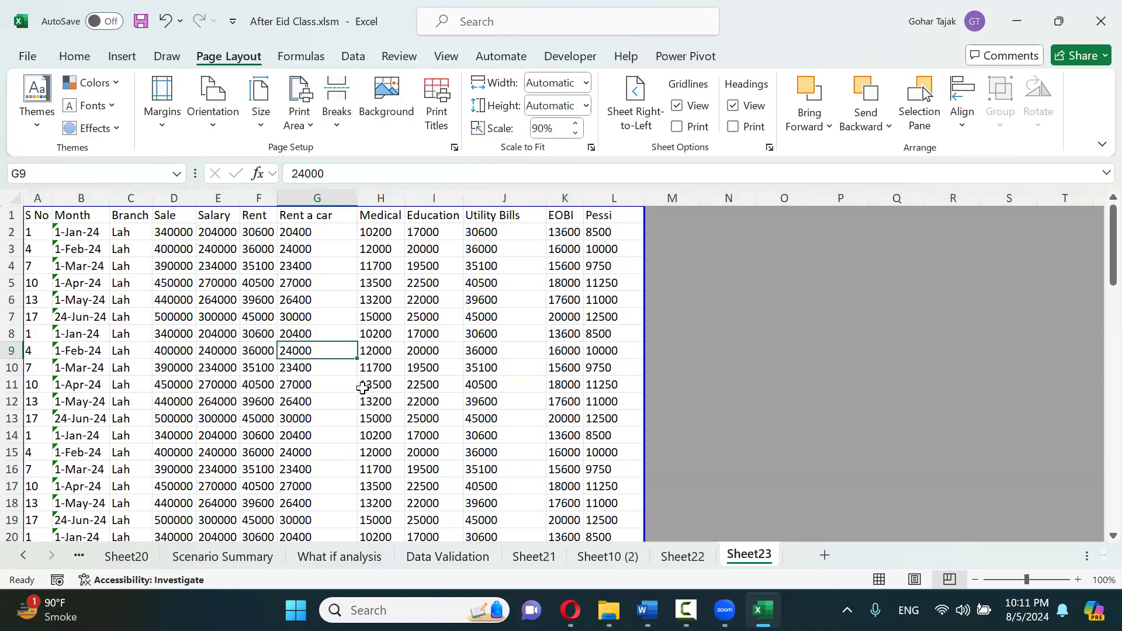
{"action": "scroll", "coordinate": [310, 371], "scroll_direction": "down", "scroll_amount": 2}
{"action": "scroll", "coordinate": [311, 371], "scroll_direction": "up", "scroll_amount": 2}
{"action": "scroll", "coordinate": [310, 372], "scroll_direction": "up", "scroll_amount": 1}
{"action": "scroll", "coordinate": [310, 372], "scroll_direction": "up", "scroll_amount": 1}
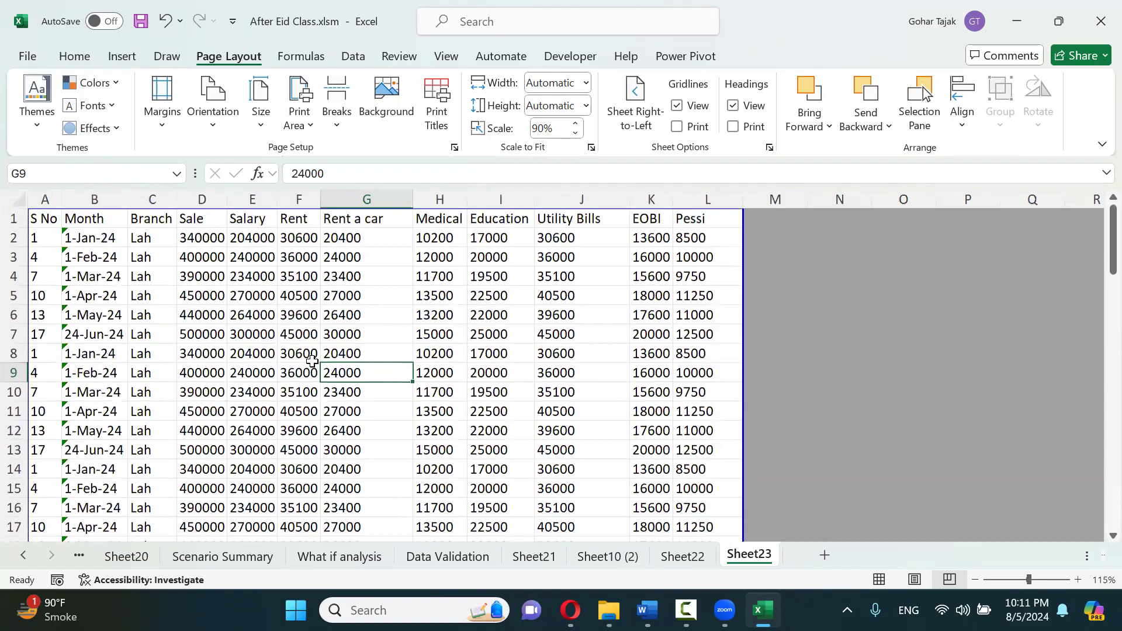
{"action": "left_click_drag", "start_coordinate": [41, 218], "coordinate": [718, 219]}
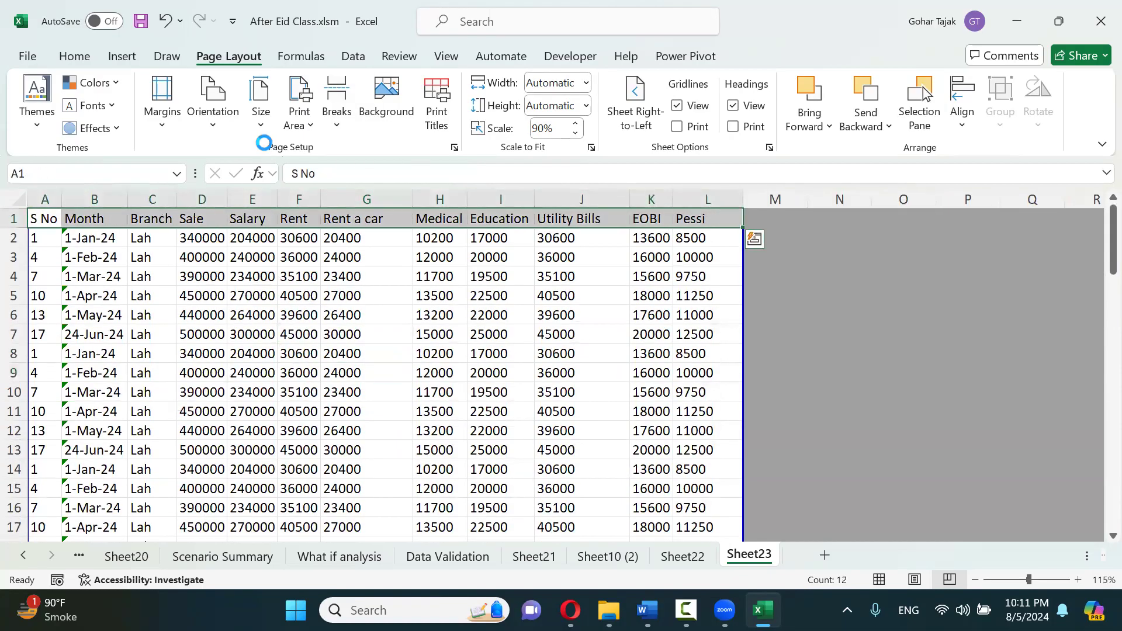
Bold header row A1:L1 and set $1:$1 as the rows to repeat at top
{"action": "key", "text": "ctrl+b"}
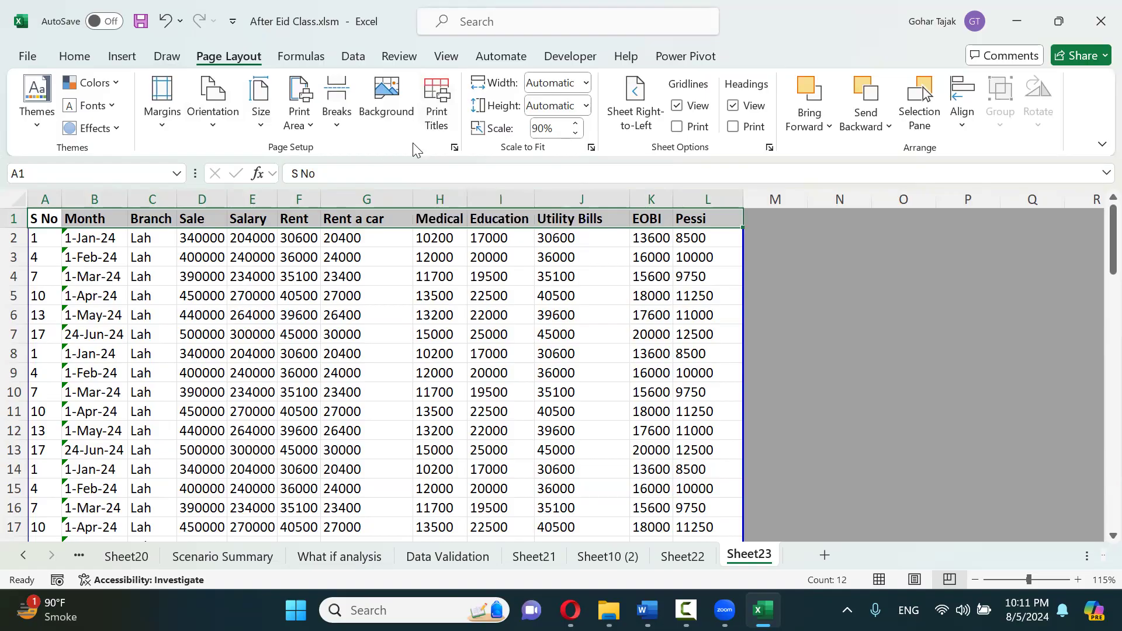
{"action": "left_click", "coordinate": [442, 126]}
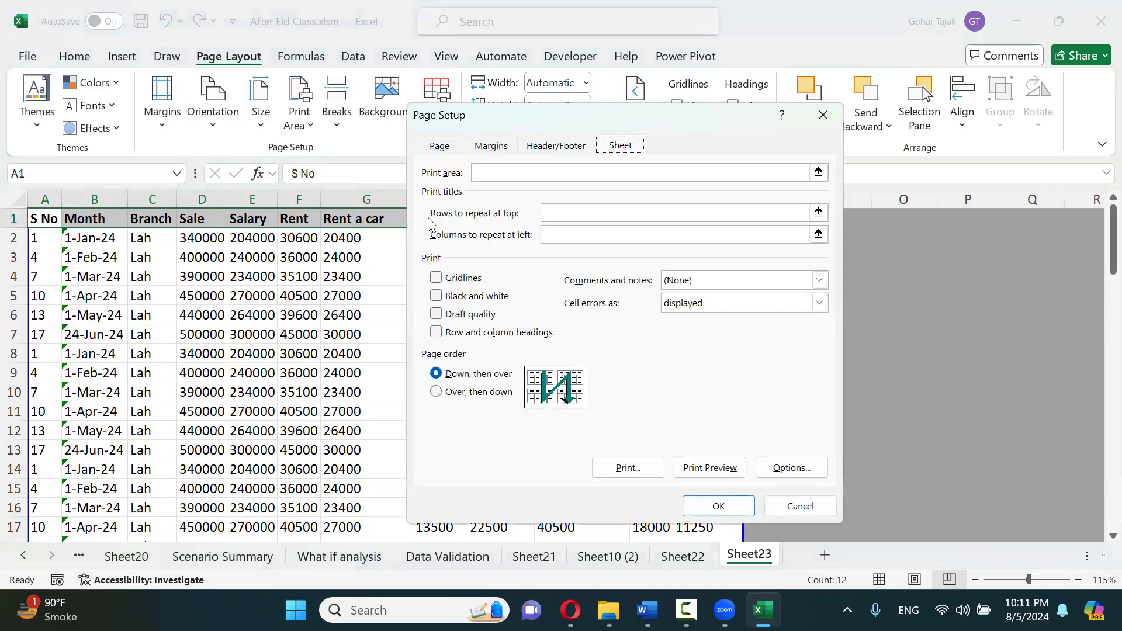
{"action": "left_click_drag", "start_coordinate": [520, 124], "coordinate": [381, 143]}
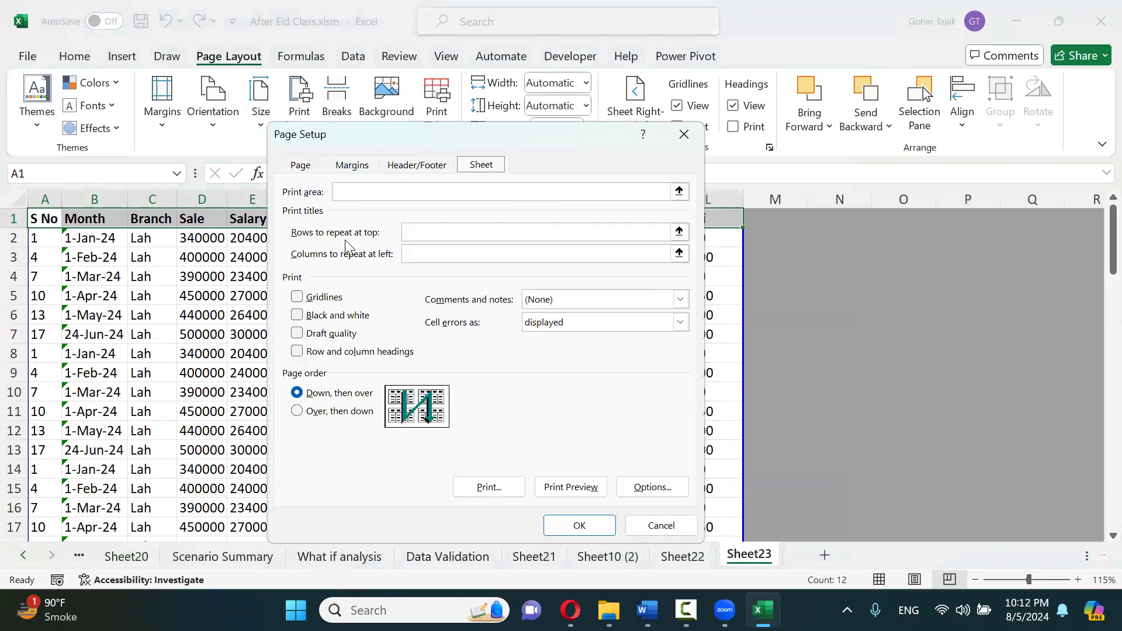
{"action": "left_click", "coordinate": [414, 232]}
{"action": "left_click", "coordinate": [679, 231]}
{"action": "left_click", "coordinate": [17, 220]}
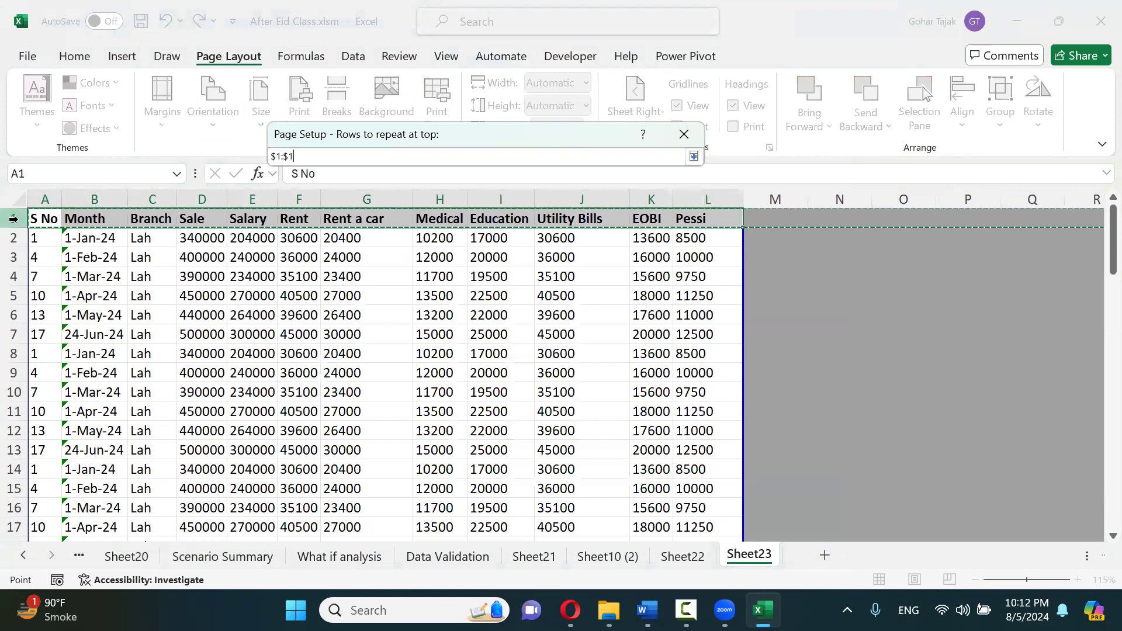
{"action": "key", "text": "Return"}
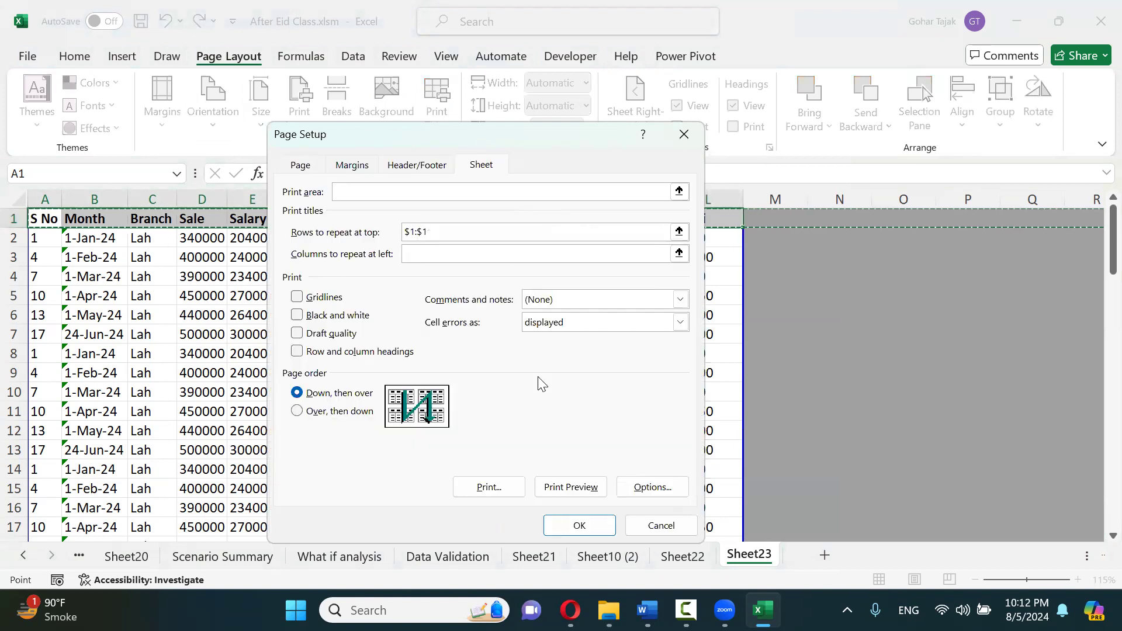
Preview pages 1 and 2 to confirm the header row repeats
{"action": "left_click", "coordinate": [569, 489]}
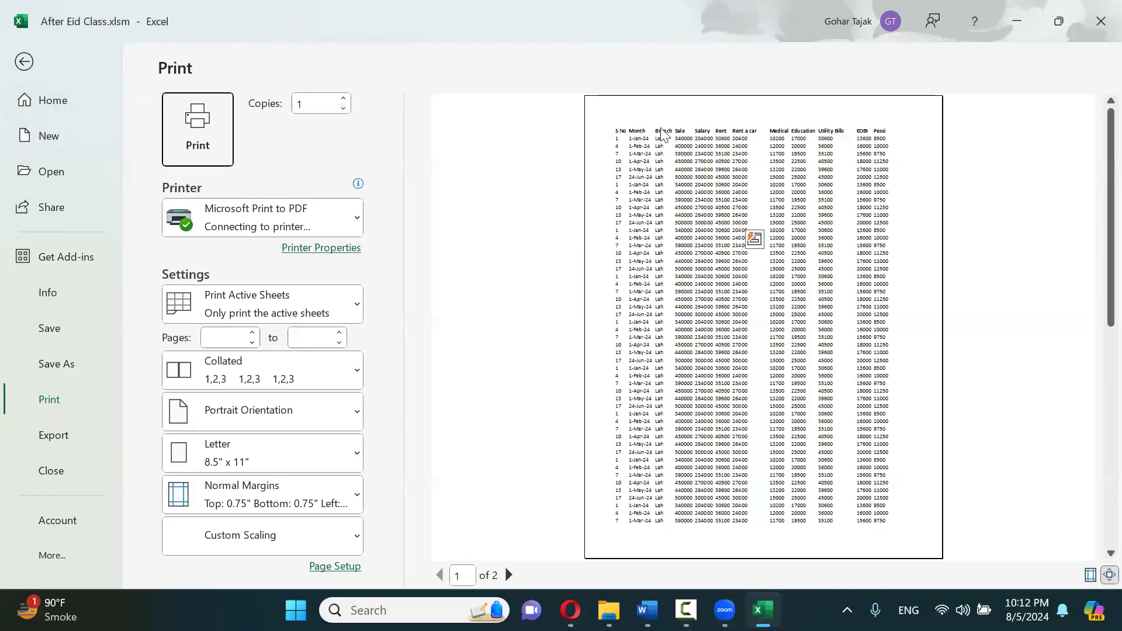
{"action": "left_click", "coordinate": [508, 575]}
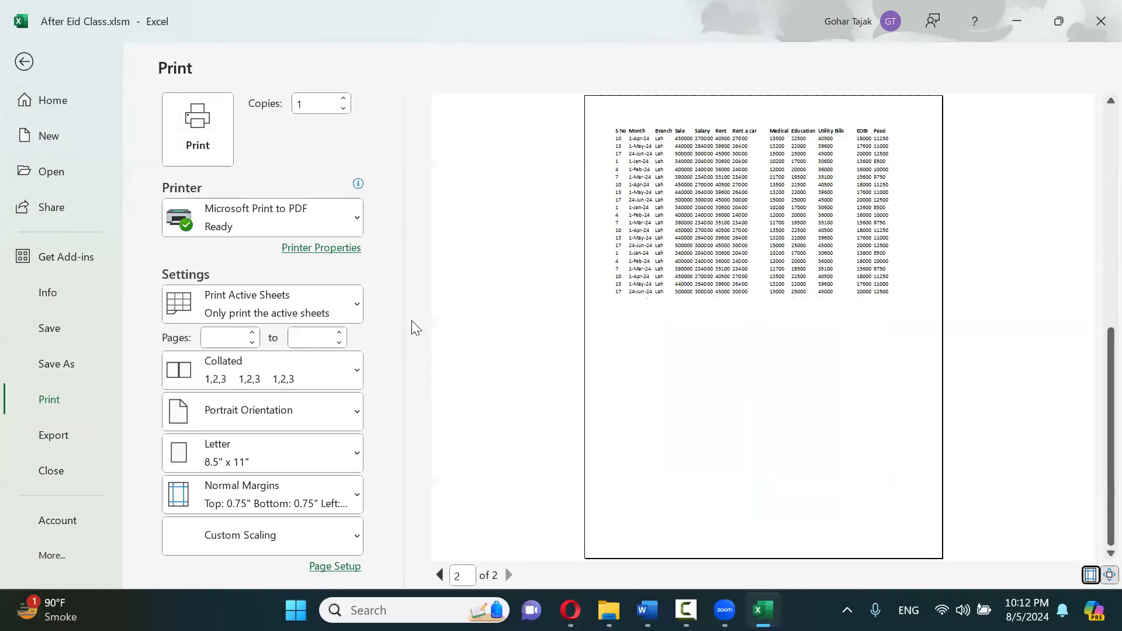
{"action": "key", "text": "Escape"}
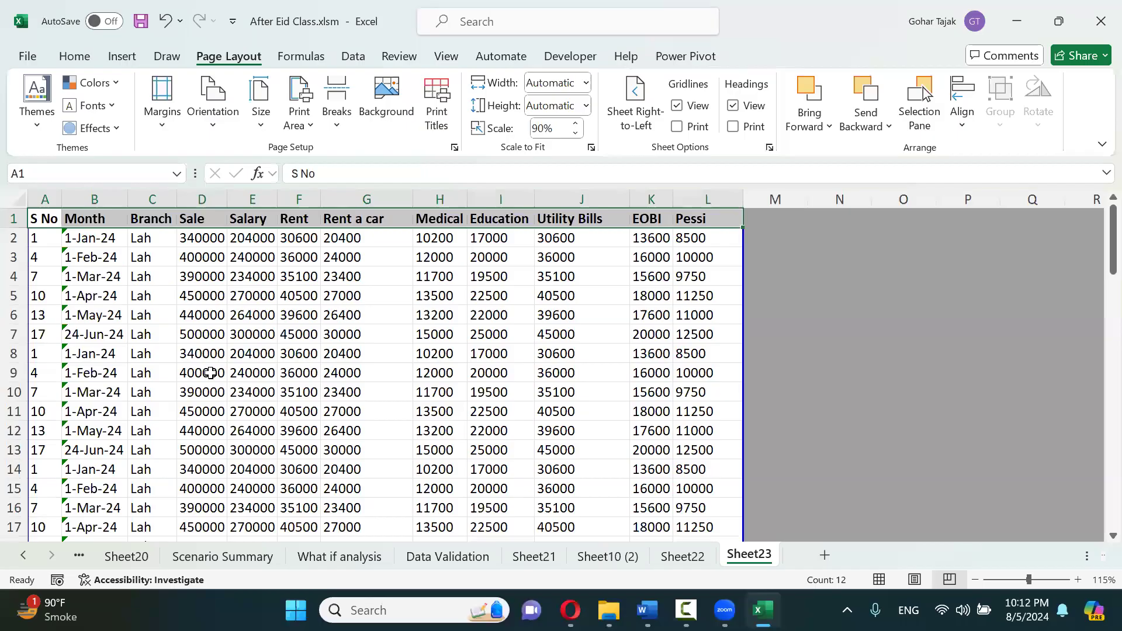
Copy the Month–Pessi block B1:L73 and paste it starting at cell M1
{"action": "left_click", "coordinate": [52, 194]}
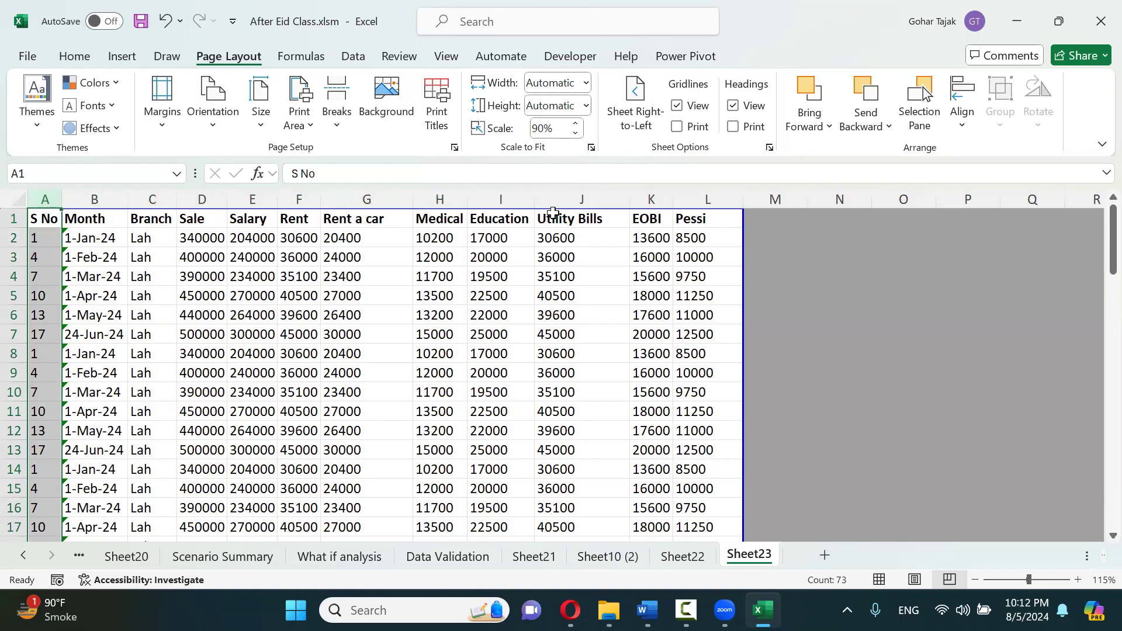
{"action": "left_click", "coordinate": [117, 220]}
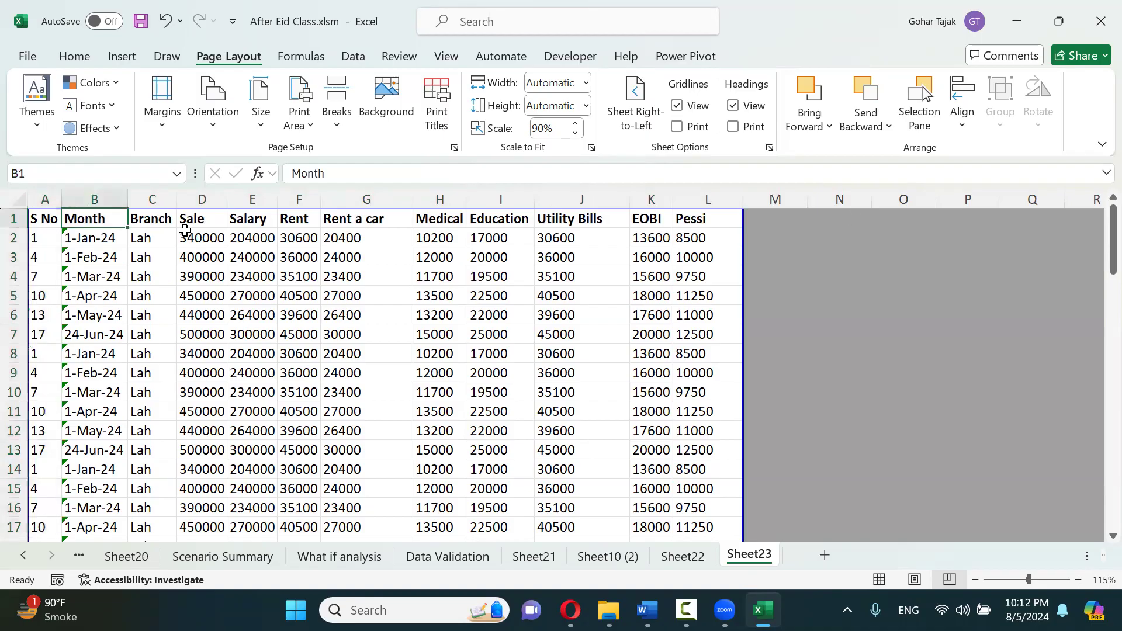
{"action": "key", "text": "ctrl+shift+Right"}
{"action": "key", "text": "ctrl+shift+Down"}
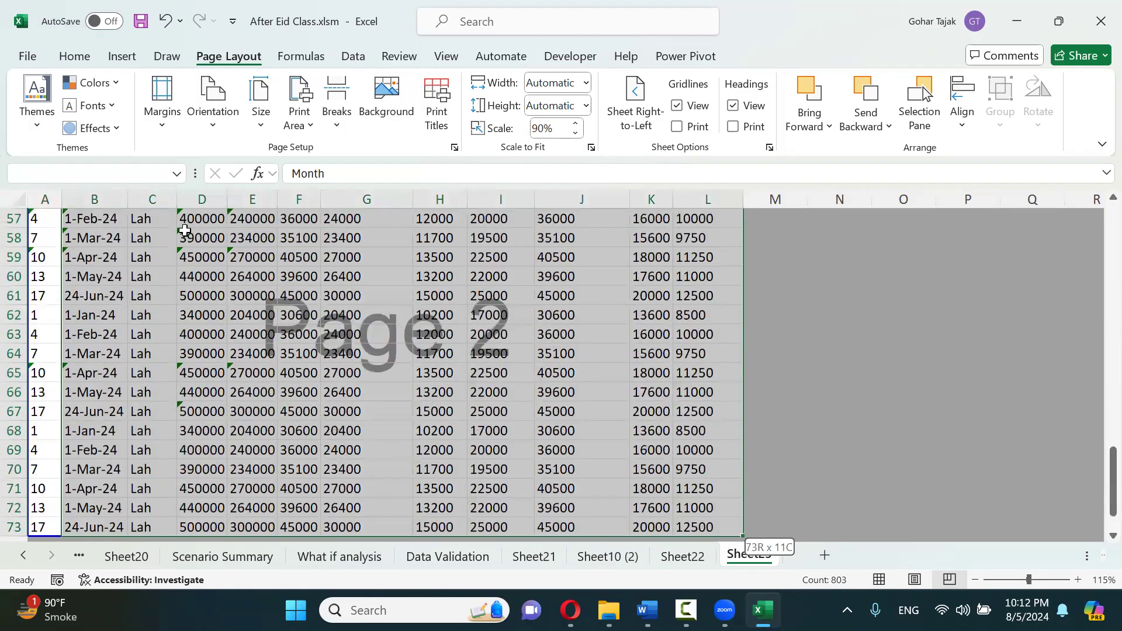
{"action": "key", "text": "ctrl+c"}
{"action": "key", "text": "Right"}
{"action": "key", "text": "Right"}
{"action": "key", "text": "Right"}
{"action": "key", "text": "Right"}
{"action": "key", "text": "Right"}
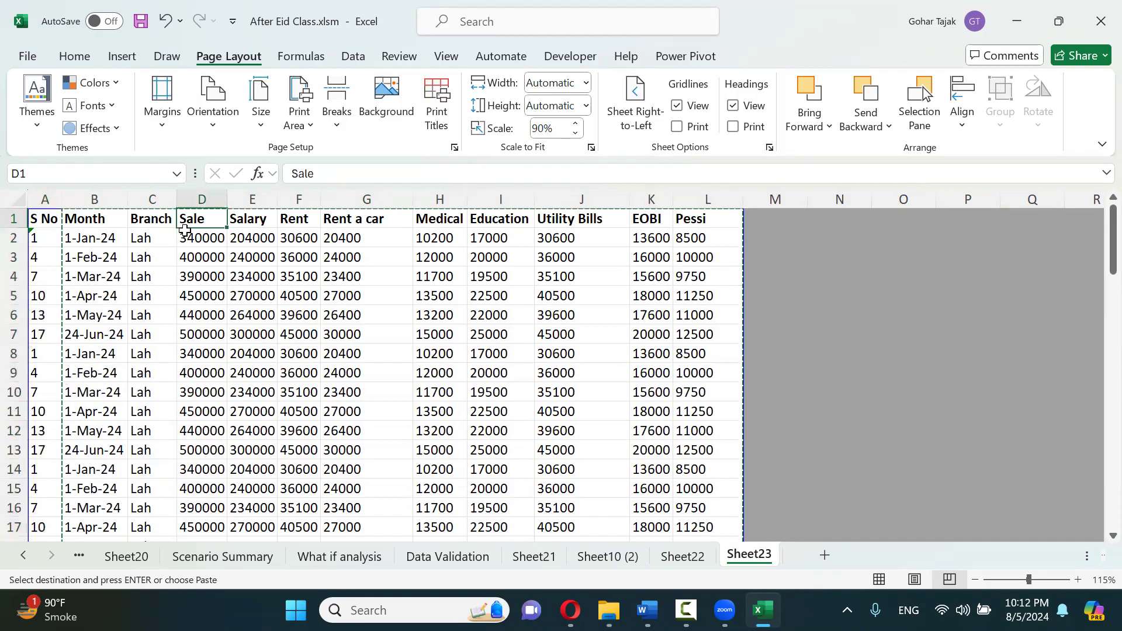
{"action": "key", "text": "Right"}
{"action": "key", "text": "Right"}
{"action": "key", "text": "Right"}
{"action": "key", "text": "Right"}
{"action": "key", "text": "Right"}
{"action": "key", "text": "Right"}
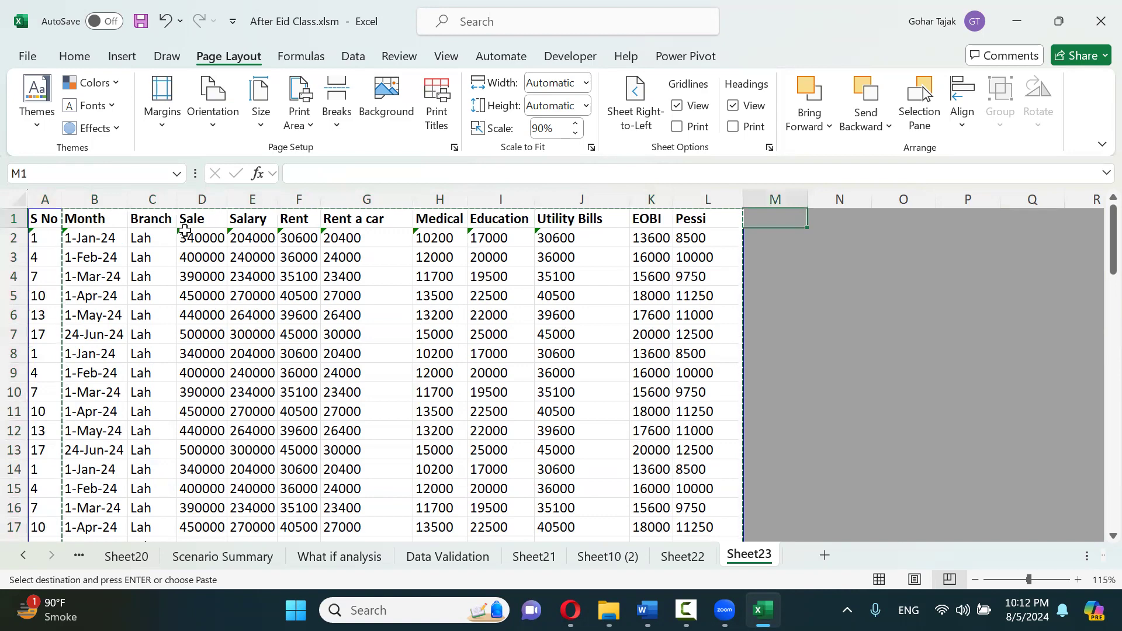
{"action": "key", "text": "ctrl+v"}
Check the duplicated columns, dismiss the copy marquee and select column M
{"action": "key", "text": "Down"}
{"action": "key", "text": "Down"}
{"action": "key", "text": "Right"}
{"action": "key", "text": "Right"}
{"action": "key", "text": "Right"}
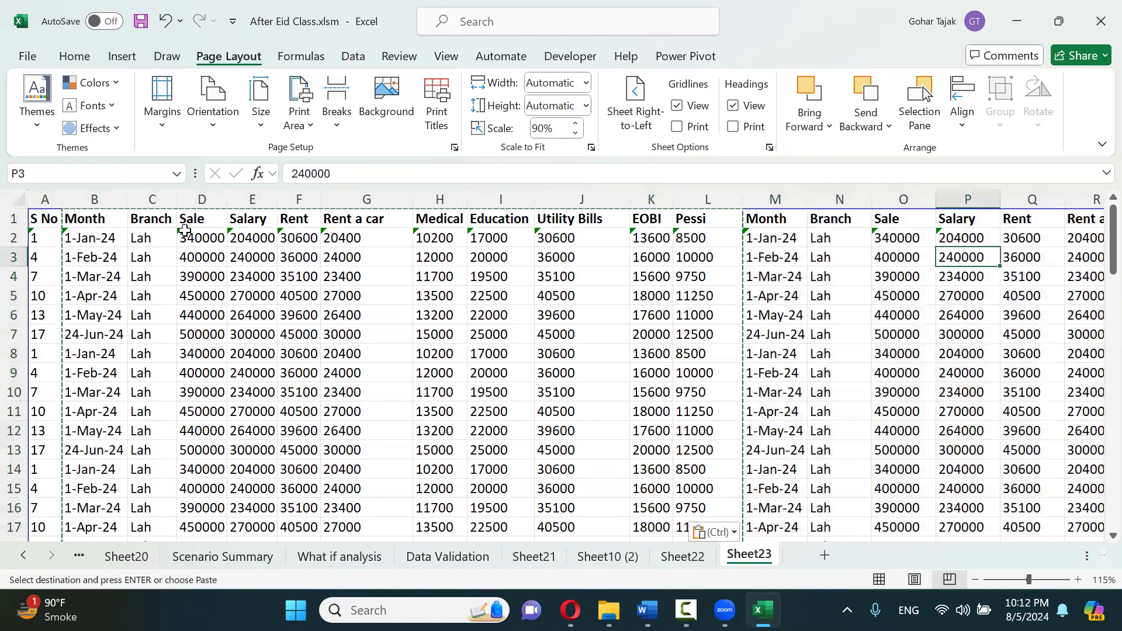
{"action": "key", "text": "Right"}
{"action": "key", "text": "Right"}
{"action": "key", "text": "Right"}
{"action": "key", "text": "Right"}
{"action": "key", "text": "Right"}
{"action": "key", "text": "Right"}
{"action": "key", "text": "Right"}
{"action": "key", "text": "Left"}
{"action": "key", "text": "Left"}
{"action": "key", "text": "Left"}
{"action": "key", "text": "Left"}
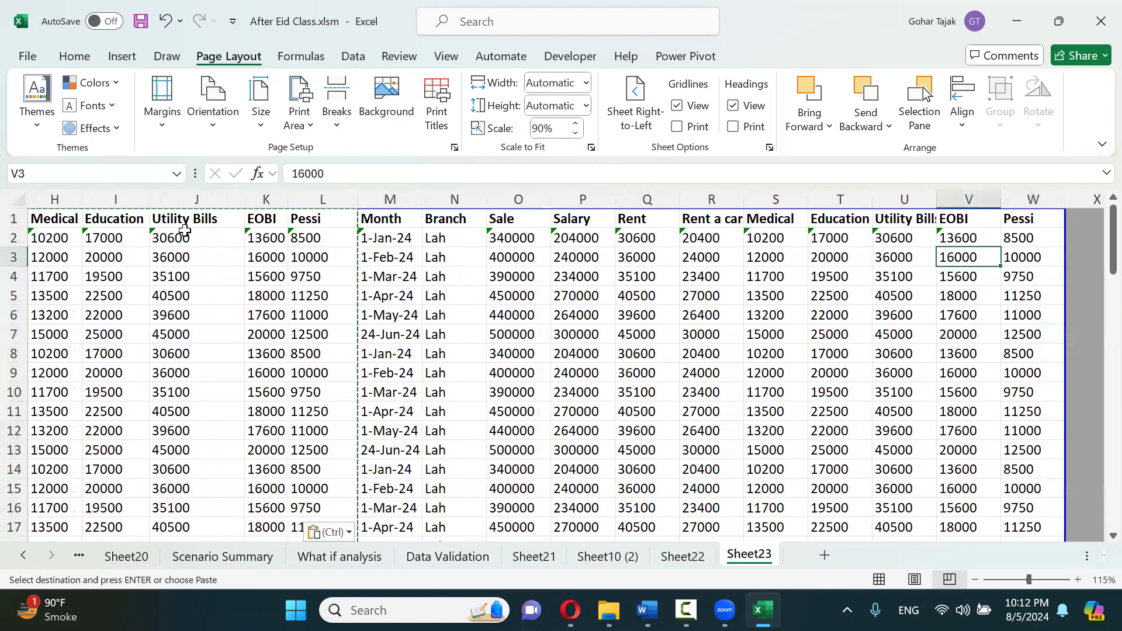
{"action": "key", "text": "Left"}
{"action": "key", "text": "Left"}
{"action": "key", "text": "Left"}
{"action": "key", "text": "Left"}
{"action": "key", "text": "Left"}
{"action": "key", "text": "Left"}
{"action": "key", "text": "Left"}
{"action": "key", "text": "Left"}
{"action": "key", "text": "Escape"}
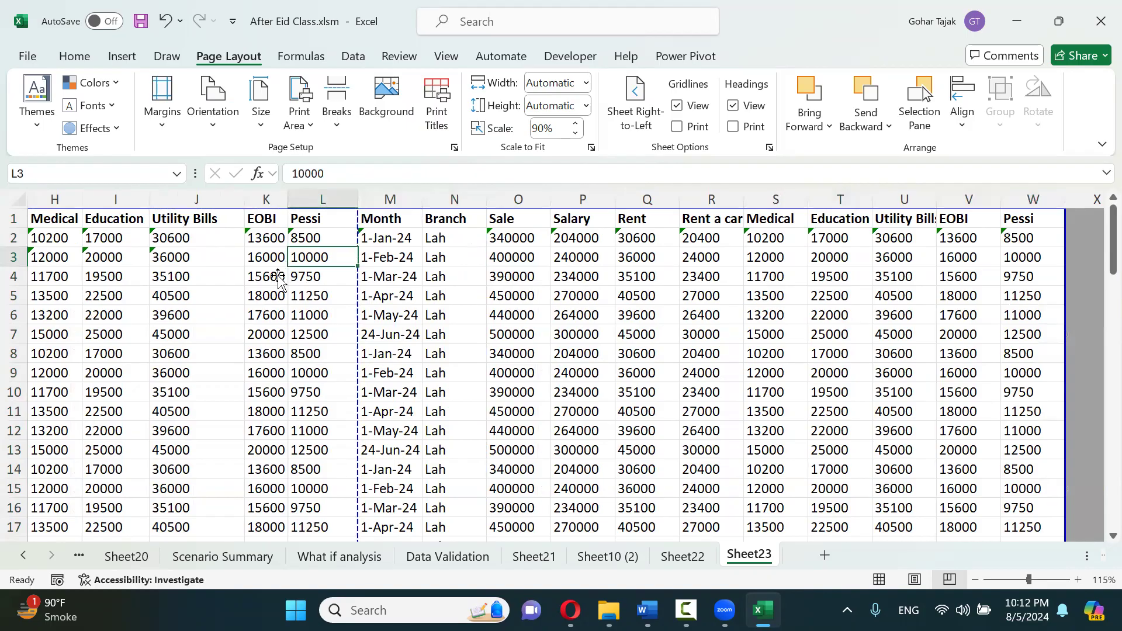
{"action": "left_click", "coordinate": [393, 391]}
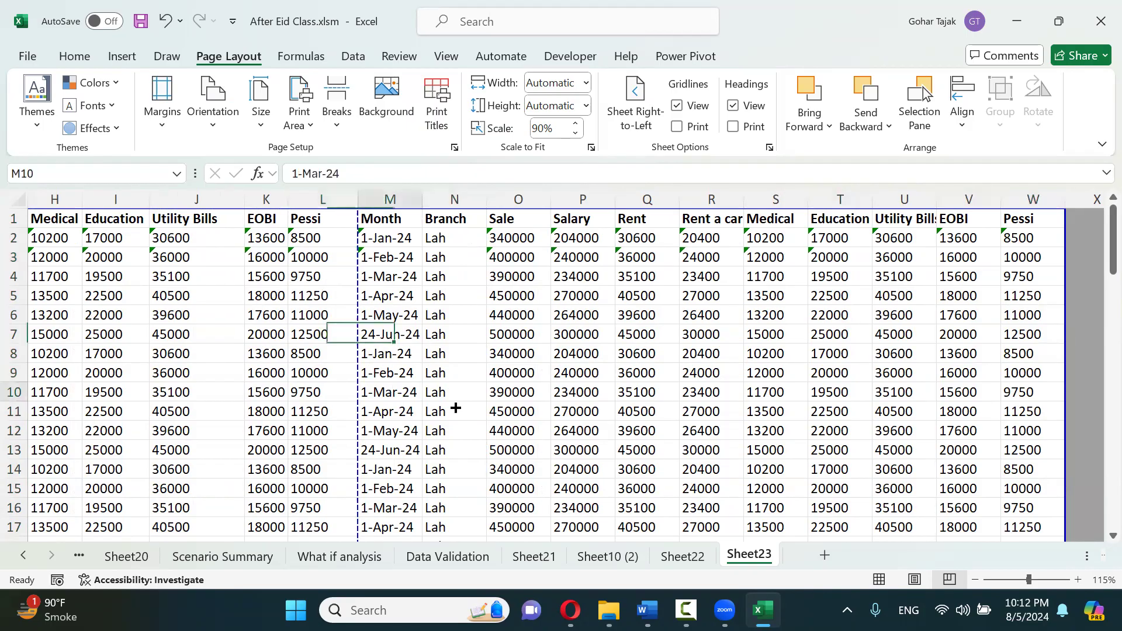
{"action": "key", "text": "Left"}
{"action": "key", "text": "Left"}
{"action": "key", "text": "Left"}
{"action": "key", "text": "Left"}
{"action": "key", "text": "Left"}
{"action": "key", "text": "Left"}
{"action": "key", "text": "Left"}
{"action": "key", "text": "Left"}
{"action": "key", "text": "Left"}
{"action": "key", "text": "Left"}
{"action": "key", "text": "Left"}
{"action": "key", "text": "Left"}
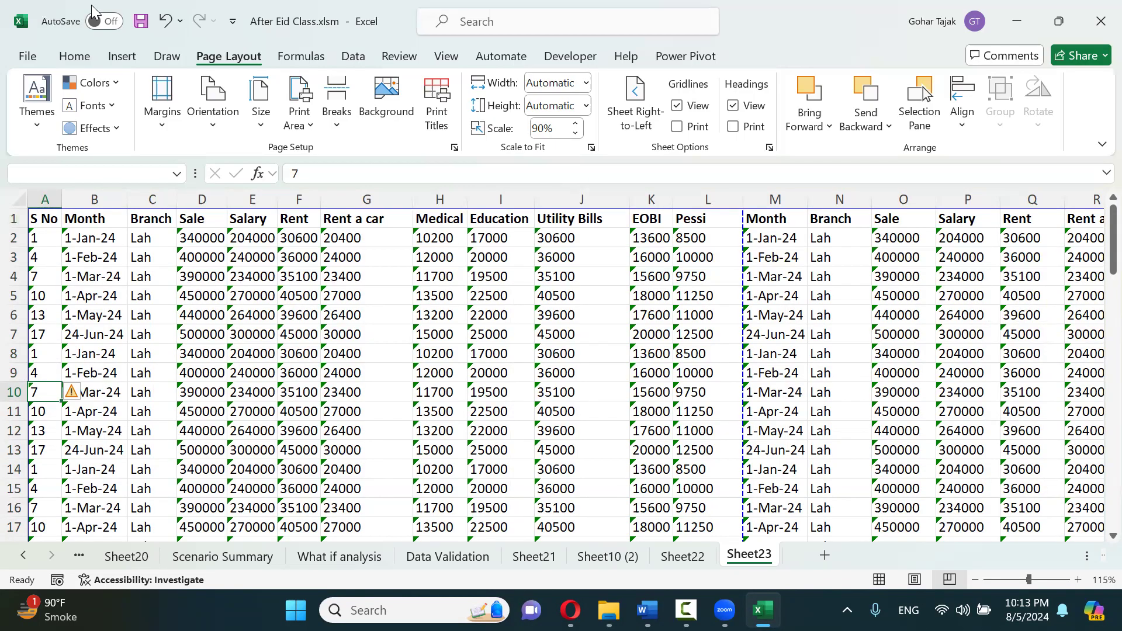
{"action": "key", "text": "Up"}
{"action": "key", "text": "Up"}
{"action": "key", "text": "Up"}
{"action": "key", "text": "Up"}
{"action": "key", "text": "Up"}
{"action": "key", "text": "Up"}
{"action": "key", "text": "Up"}
{"action": "key", "text": "Up"}
{"action": "key", "text": "Up"}
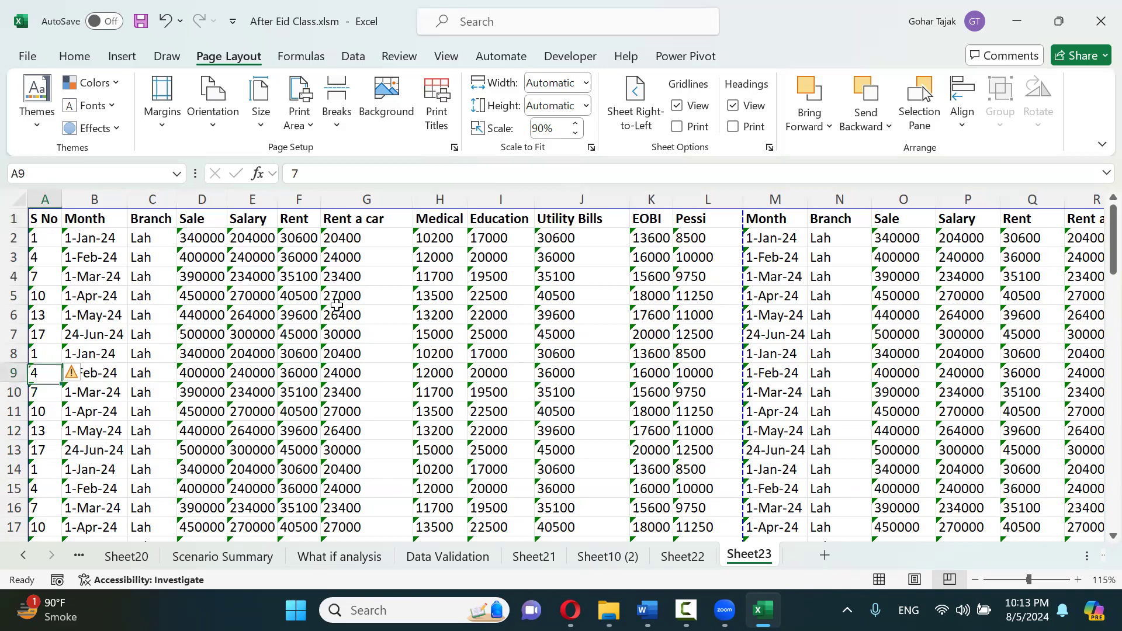
{"action": "key", "text": "Down"}
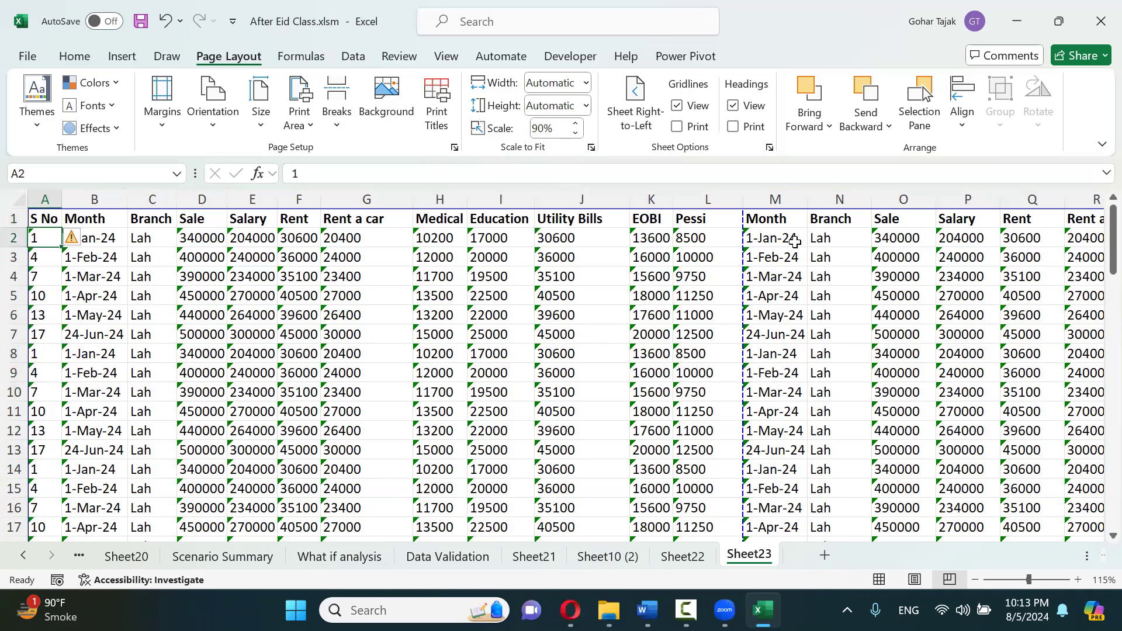
{"action": "left_click", "coordinate": [767, 199]}
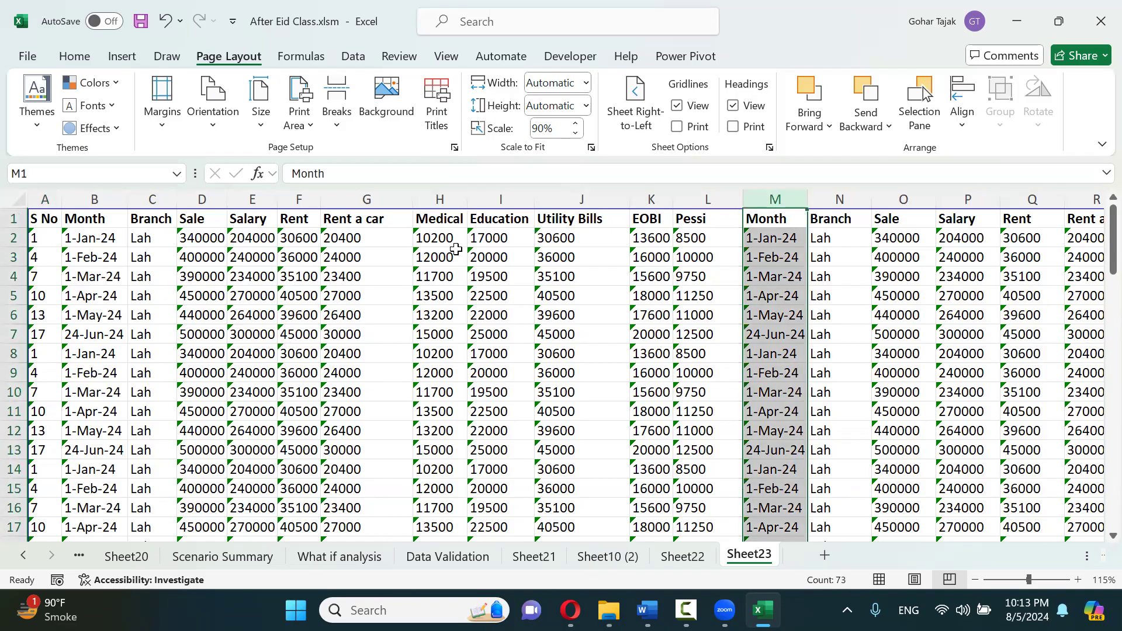
Set $A:$A as the columns to repeat at left in Print Titles
{"action": "left_click", "coordinate": [437, 127]}
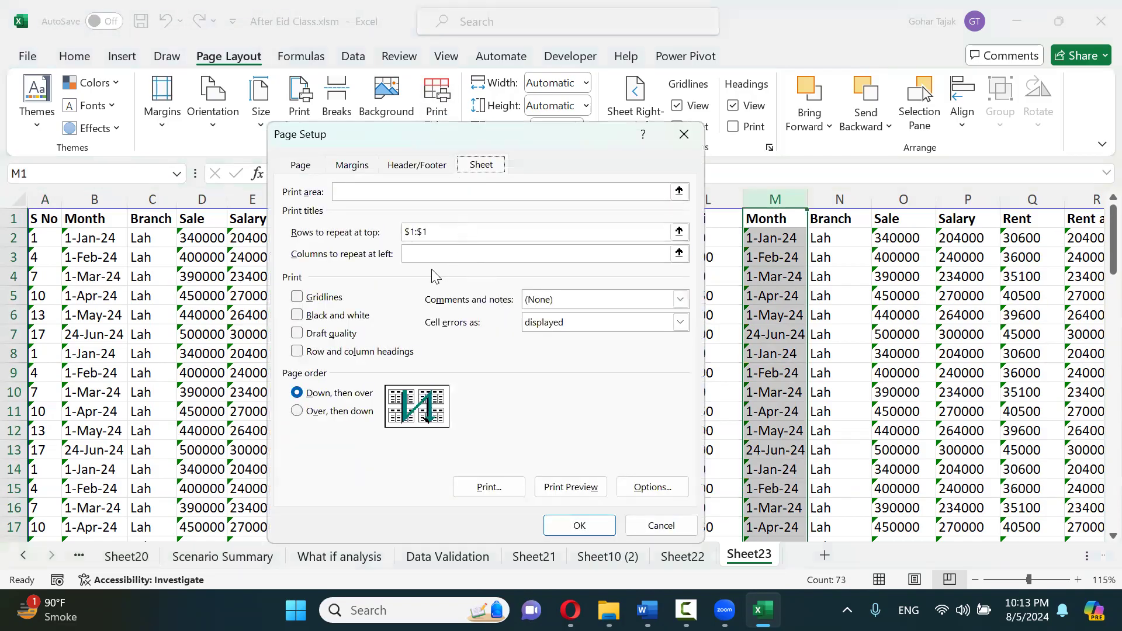
{"action": "left_click", "coordinate": [411, 256]}
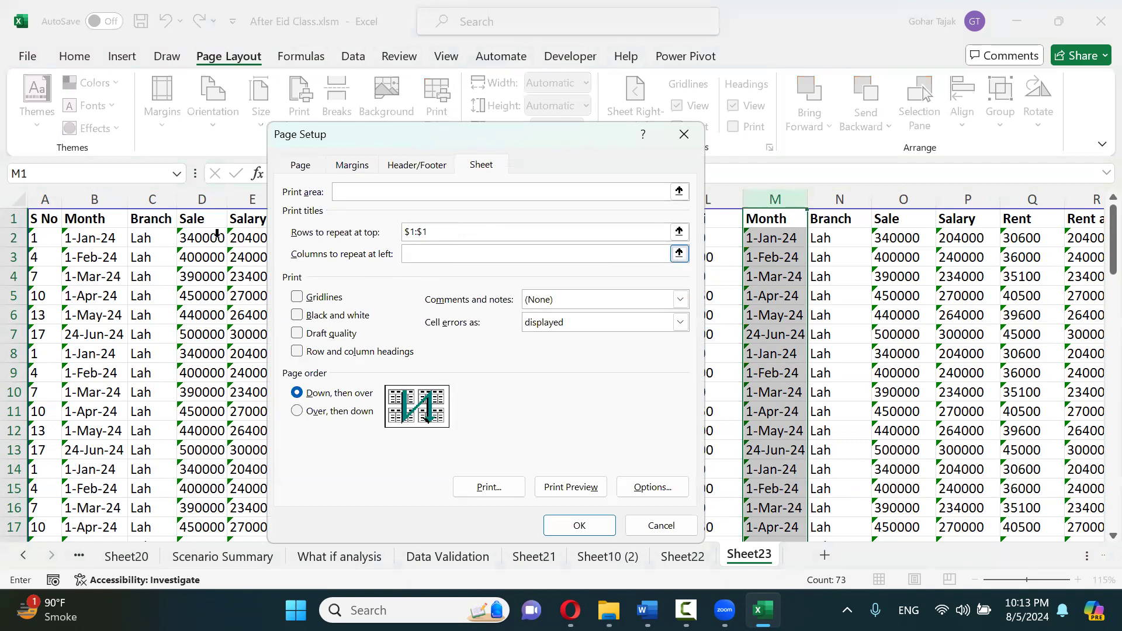
{"action": "left_click", "coordinate": [679, 253]}
{"action": "left_click", "coordinate": [42, 199]}
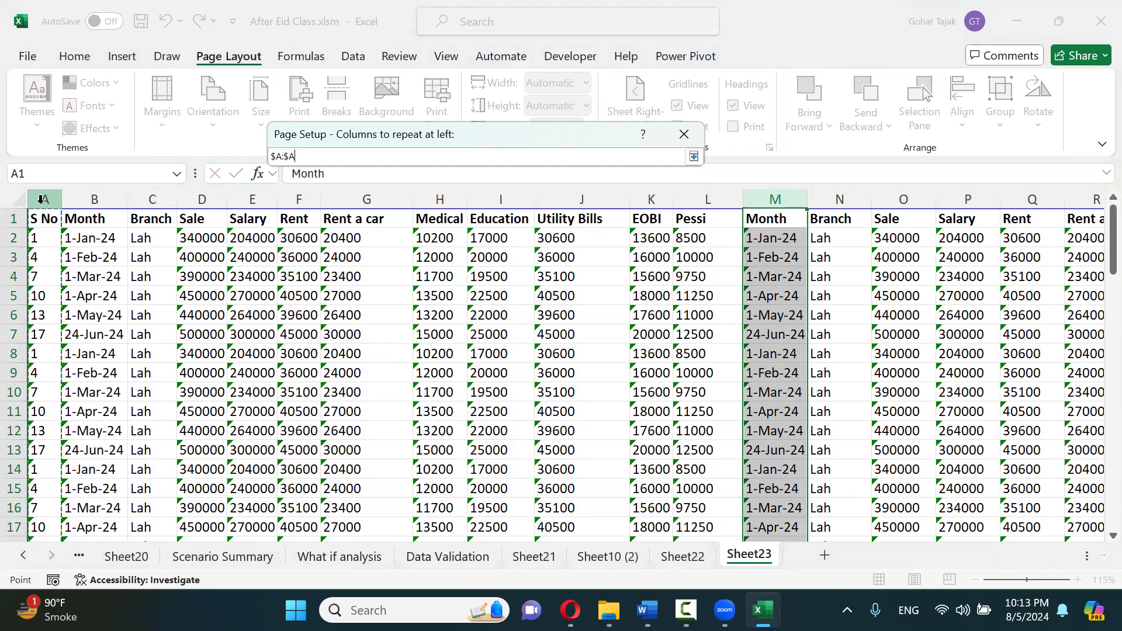
{"action": "key", "text": "Return"}
Preview pages 1 through 4 to confirm each begins with the S No column
{"action": "left_click", "coordinate": [552, 485]}
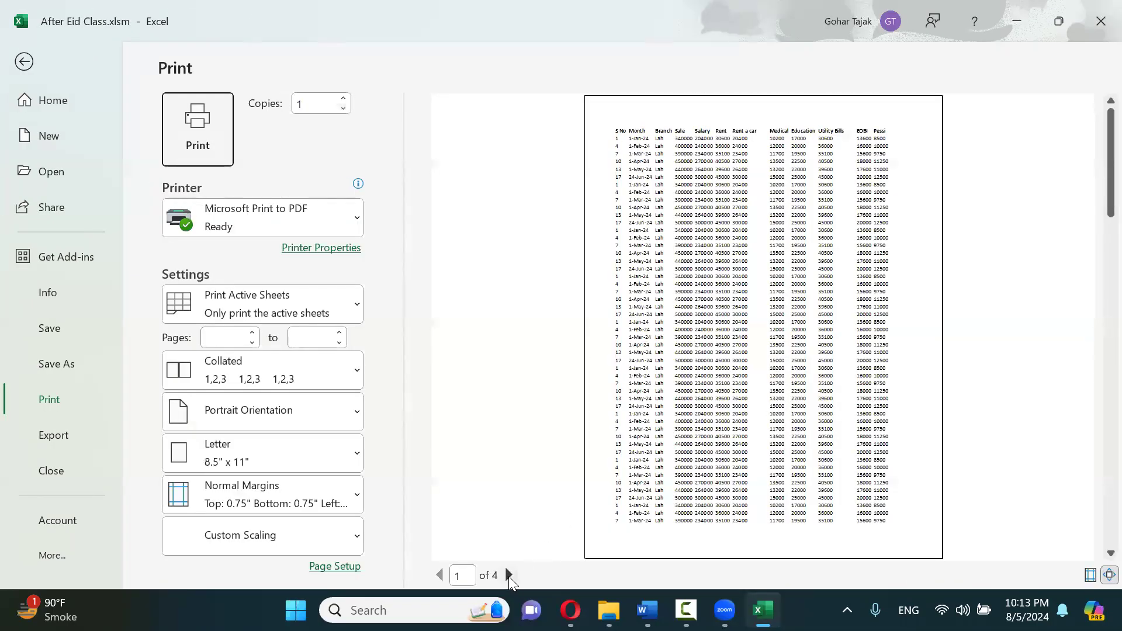
{"action": "left_click", "coordinate": [509, 575]}
{"action": "left_click", "coordinate": [508, 576]}
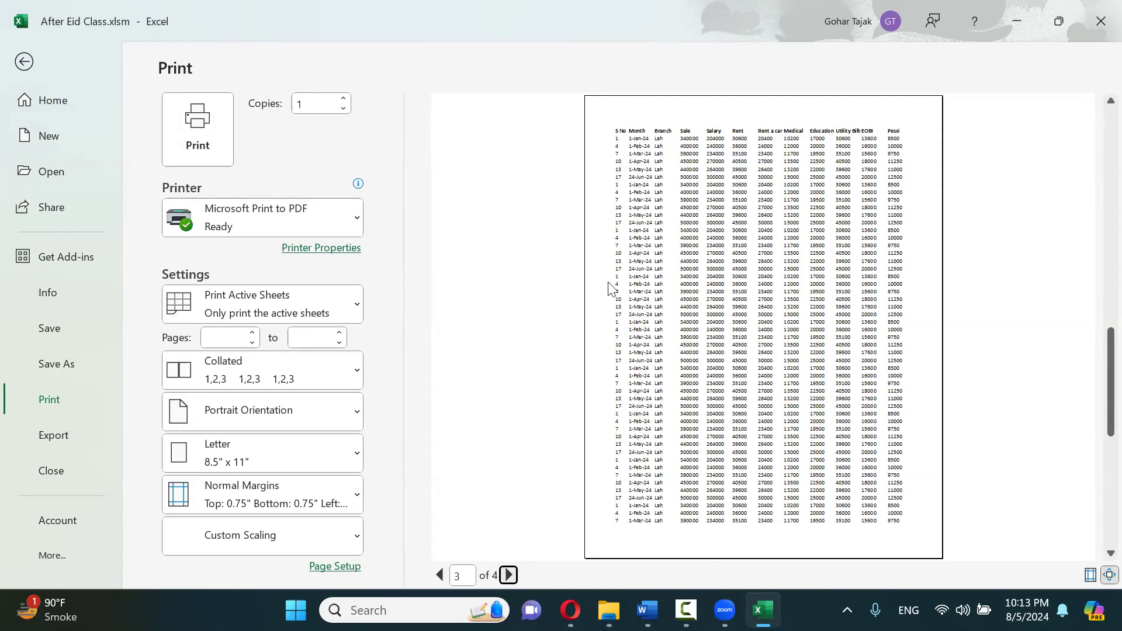
{"action": "left_click", "coordinate": [509, 576]}
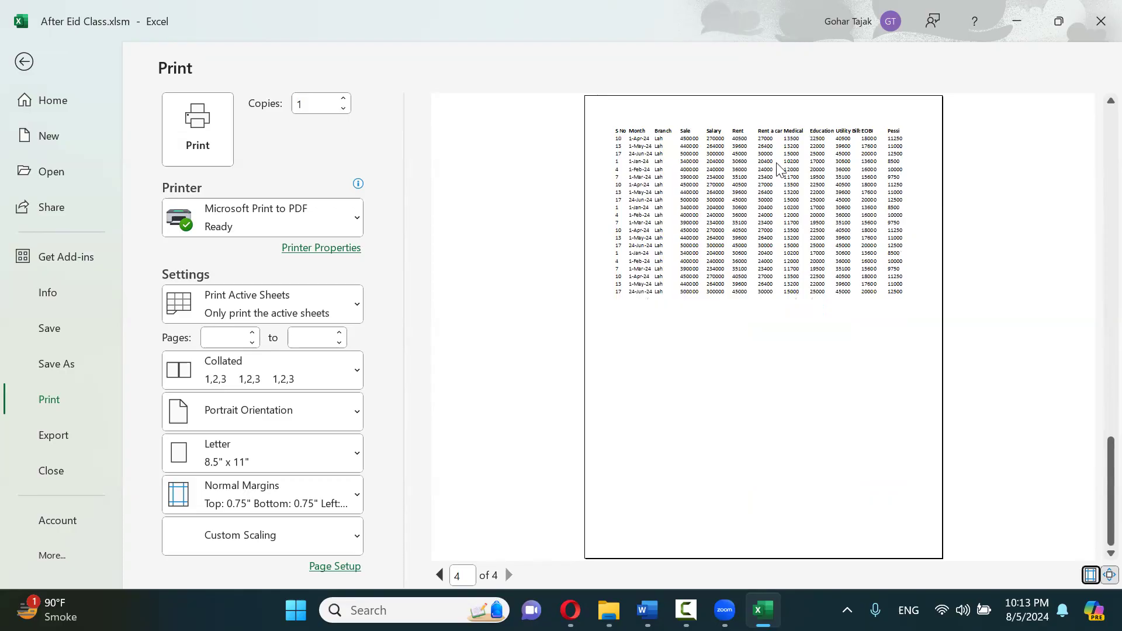
{"action": "key", "text": "Escape"}
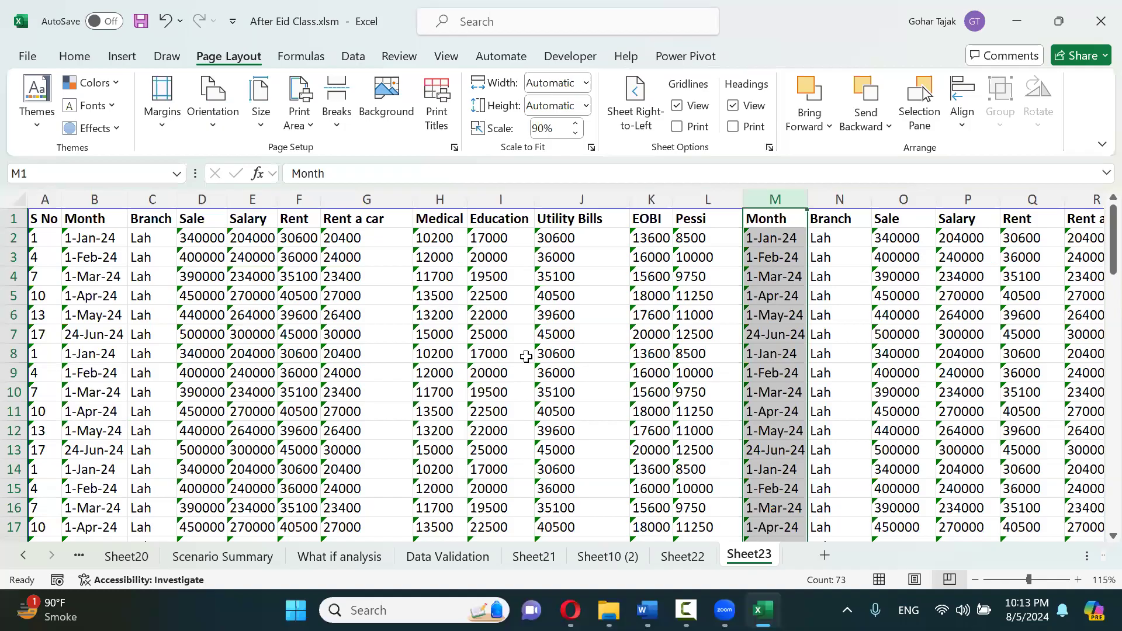
Clear columns M through W so the table ends at Pessi in column L
{"action": "left_click", "coordinate": [784, 194]}
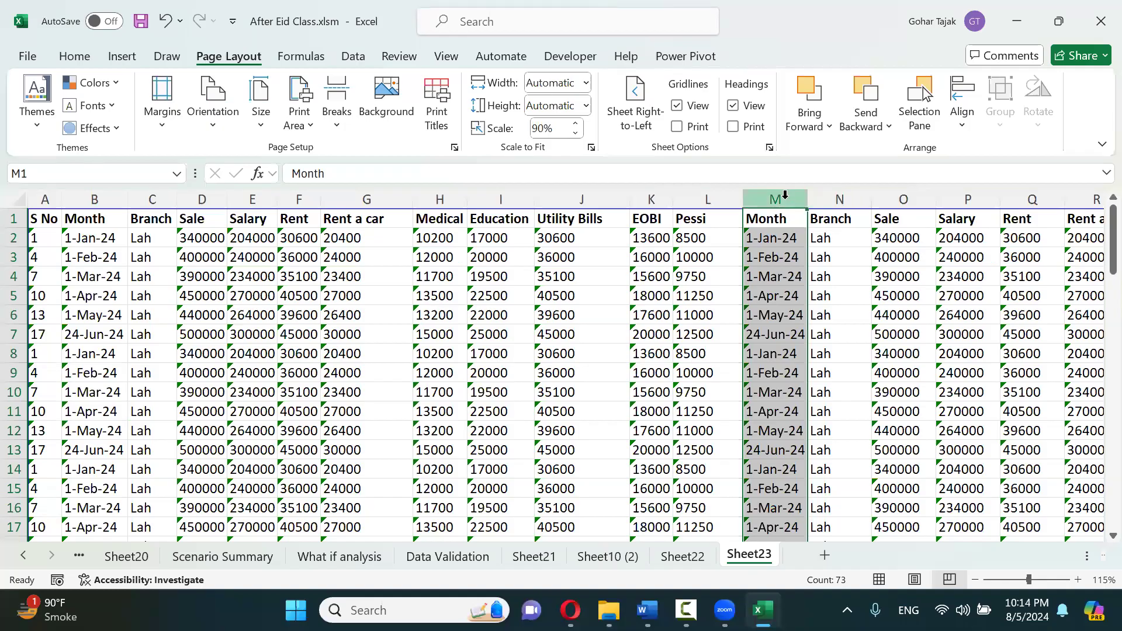
{"action": "key", "text": "ctrl+shift+Right"}
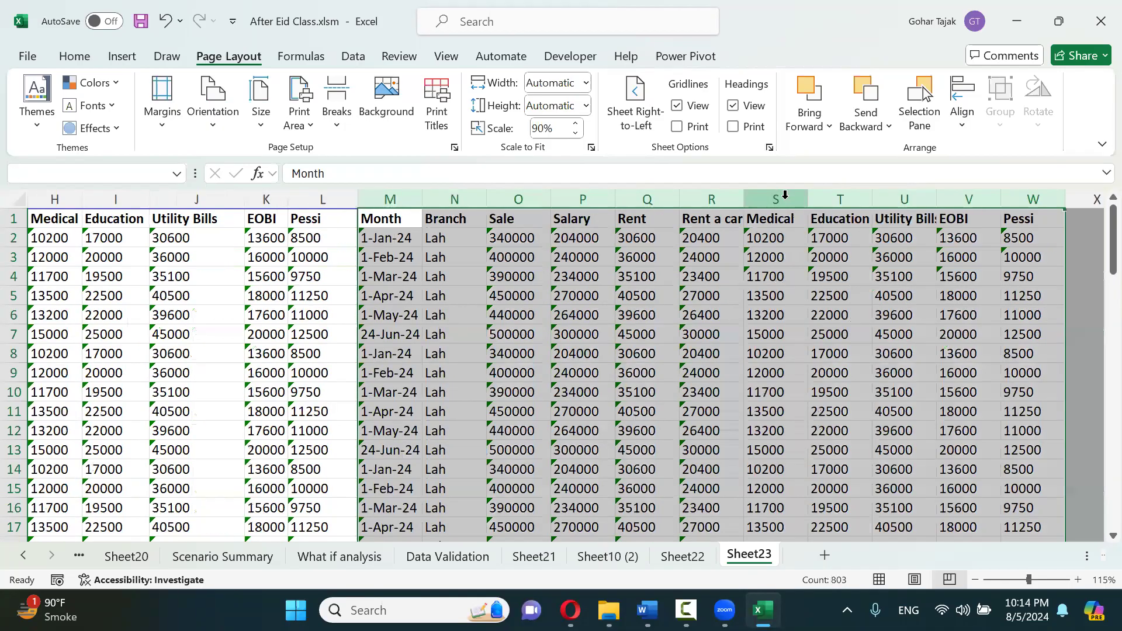
{"action": "key", "text": "Delete"}
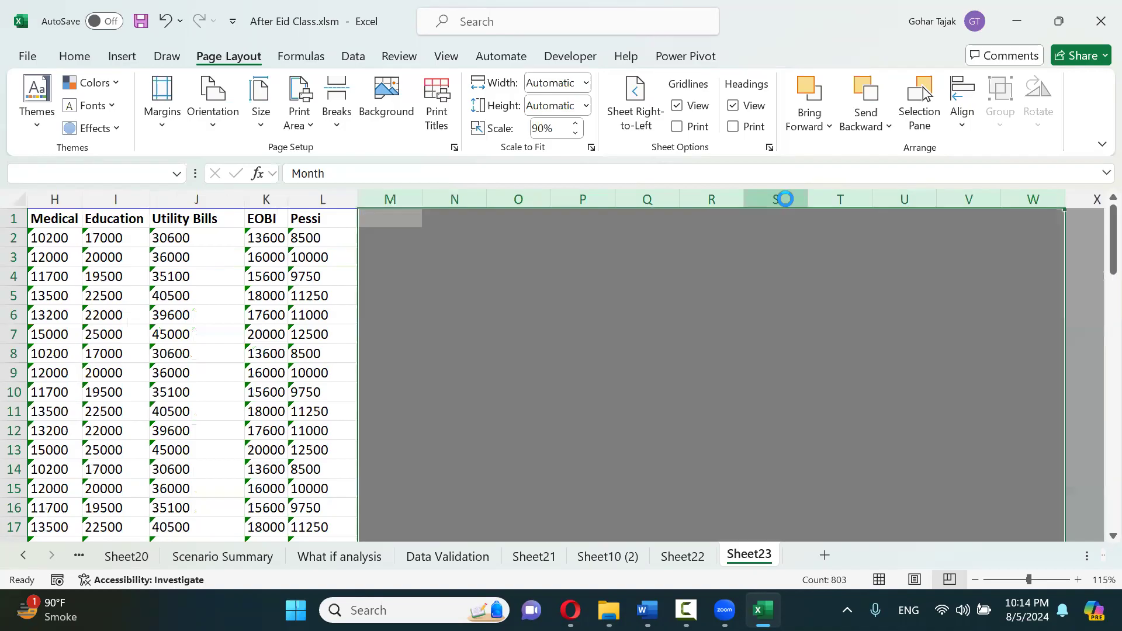
{"action": "key", "text": "Left"}
{"action": "key", "text": "Left"}
{"action": "key", "text": "Left"}
{"action": "key", "text": "Left"}
{"action": "key", "text": "Left"}
{"action": "key", "text": "Left"}
{"action": "key", "text": "Left"}
{"action": "key", "text": "Left"}
{"action": "key", "text": "Left"}
{"action": "key", "text": "Left"}
{"action": "key", "text": "Left"}
{"action": "key", "text": "Left"}
{"action": "key", "text": "Right"}
{"action": "key", "text": "Right"}
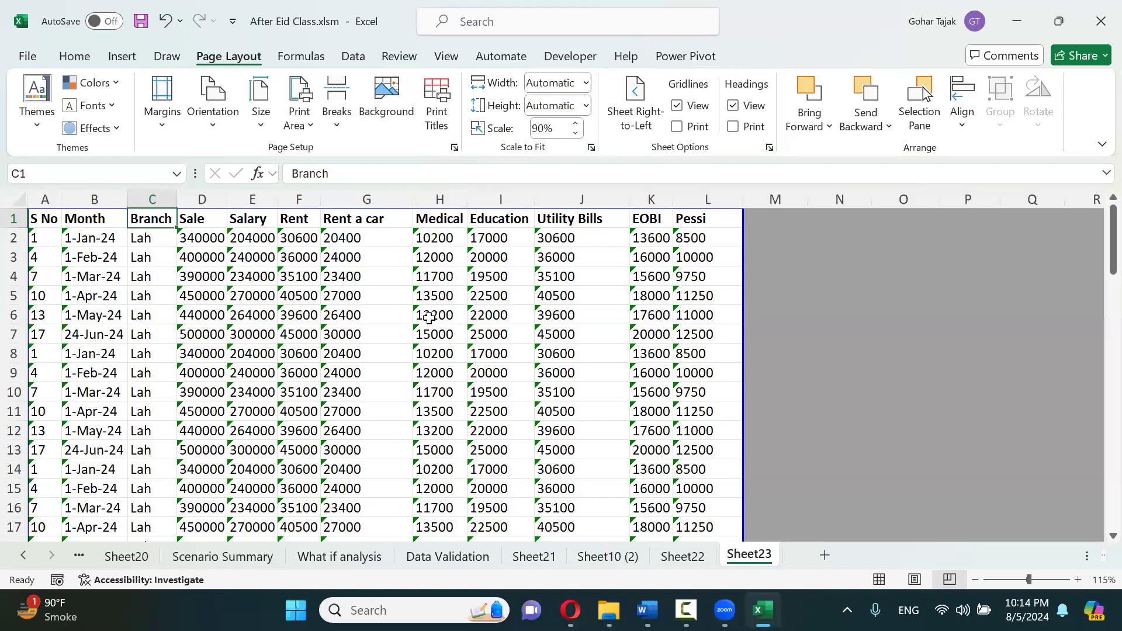
Add a note reading 'Lahore' to cell H4 (11700 in the Medical column)
{"action": "left_click", "coordinate": [392, 286]}
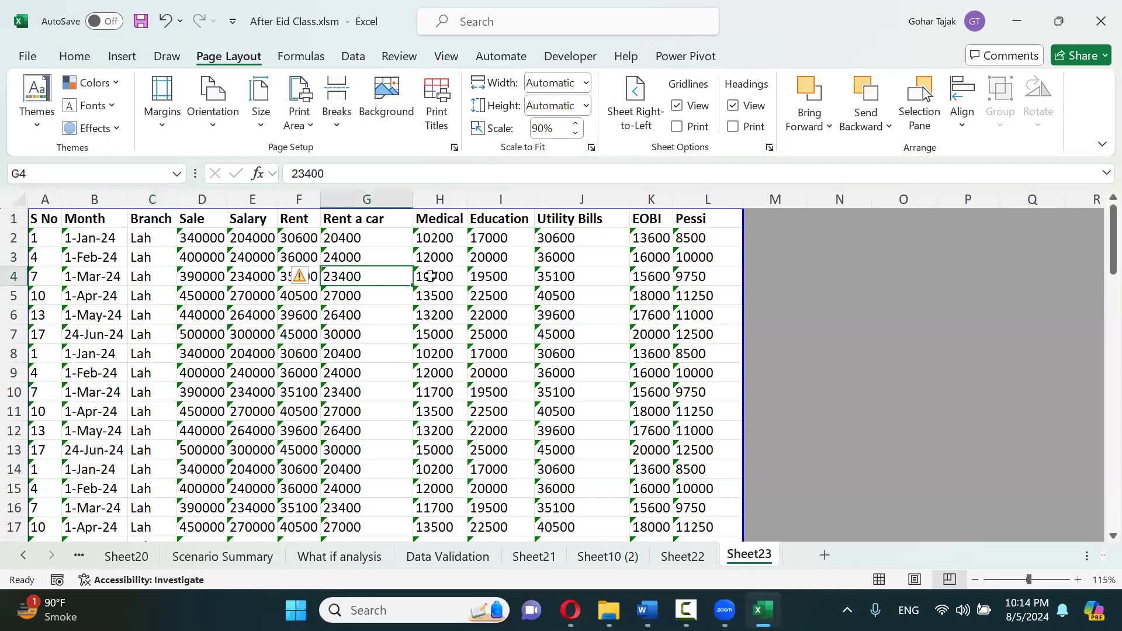
{"action": "right_click", "coordinate": [427, 276]}
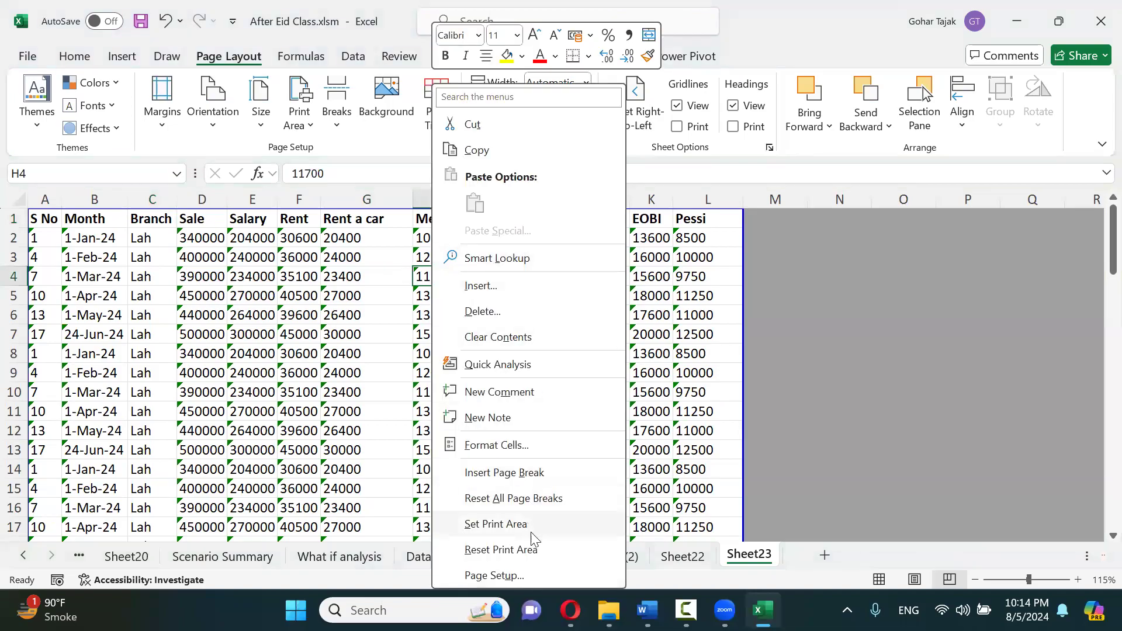
{"action": "left_click", "coordinate": [506, 419]}
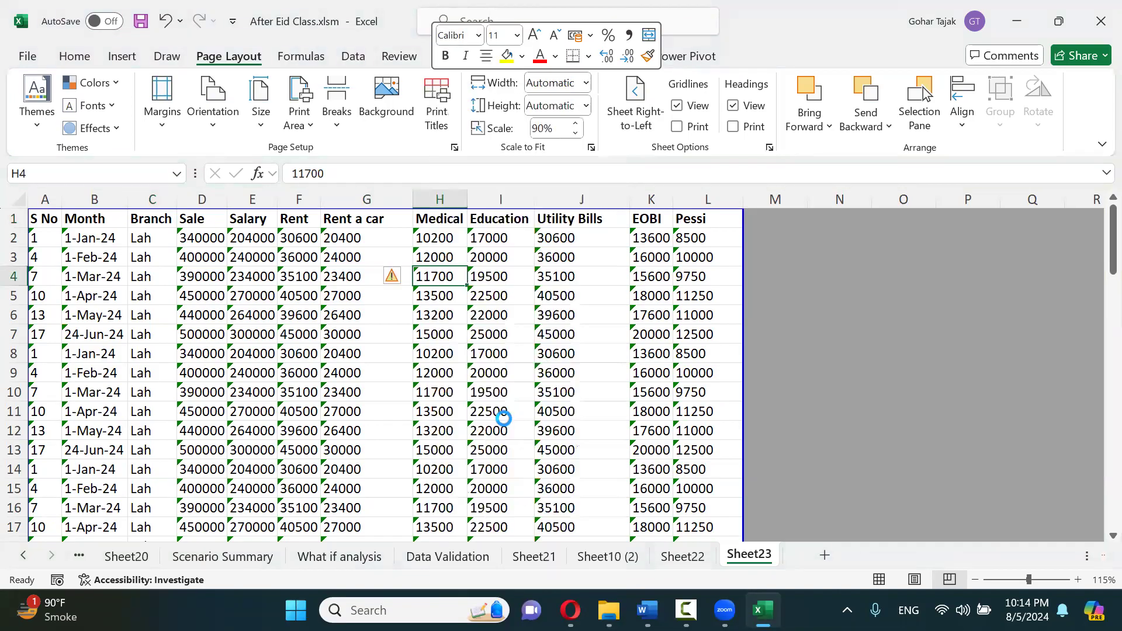
{"action": "type", "text": "Lahore"}
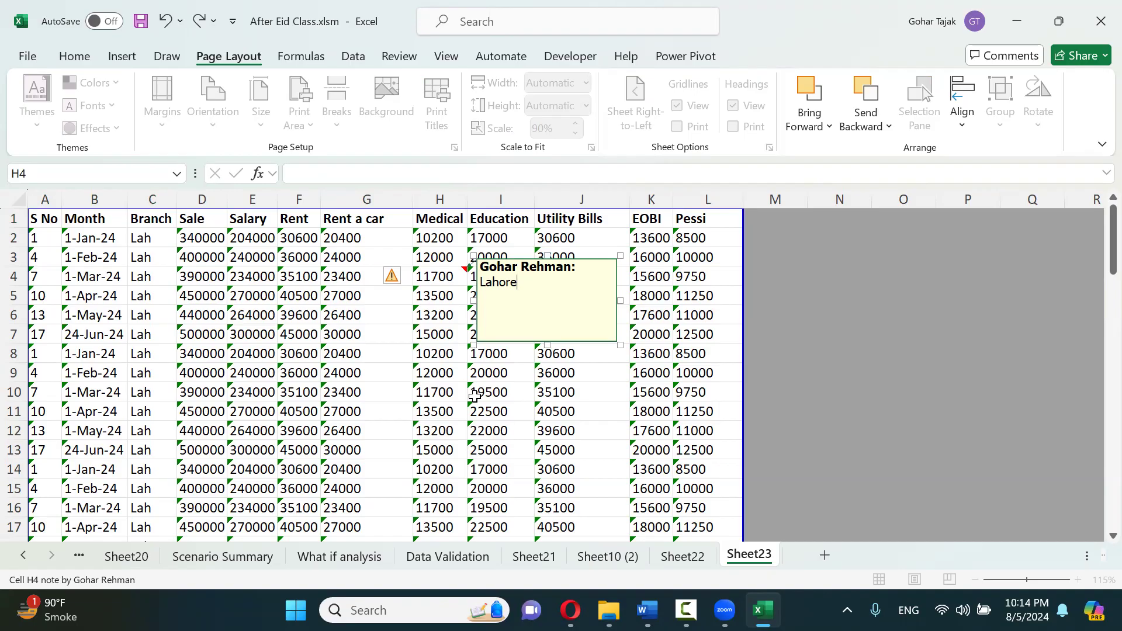
{"action": "left_click", "coordinate": [438, 273]}
Copy H4 and paste only its Lahore note into H9 and J14 using Paste Special
{"action": "key", "text": "ctrl+c"}
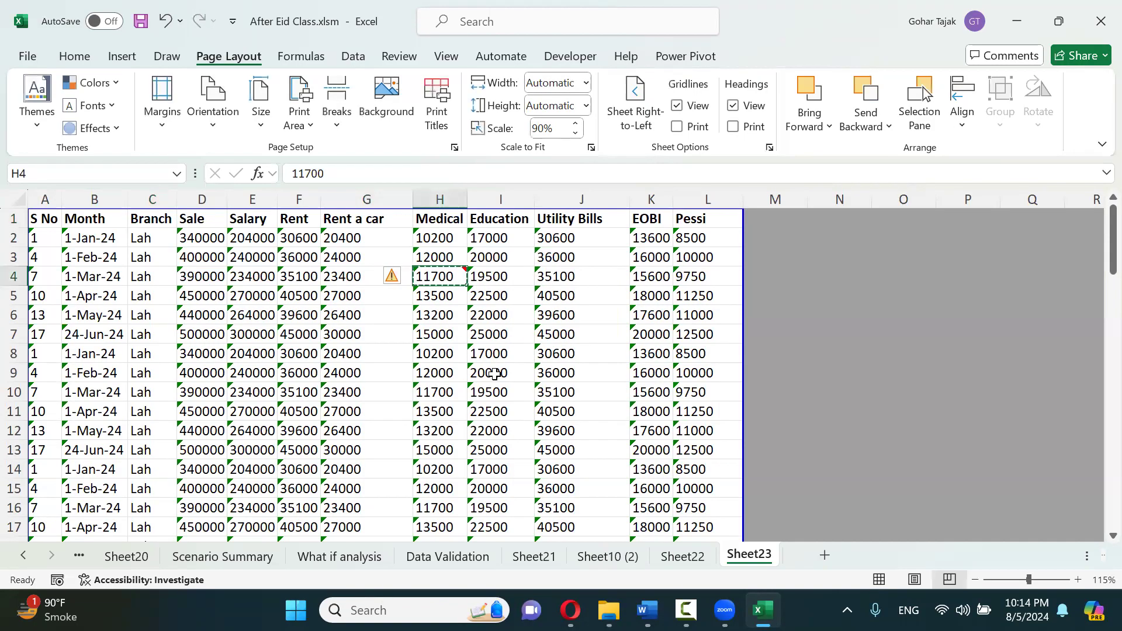
{"action": "key", "text": "Down"}
{"action": "key", "text": "Down"}
{"action": "key", "text": "Down"}
{"action": "key", "text": "Down"}
{"action": "key", "text": "Down"}
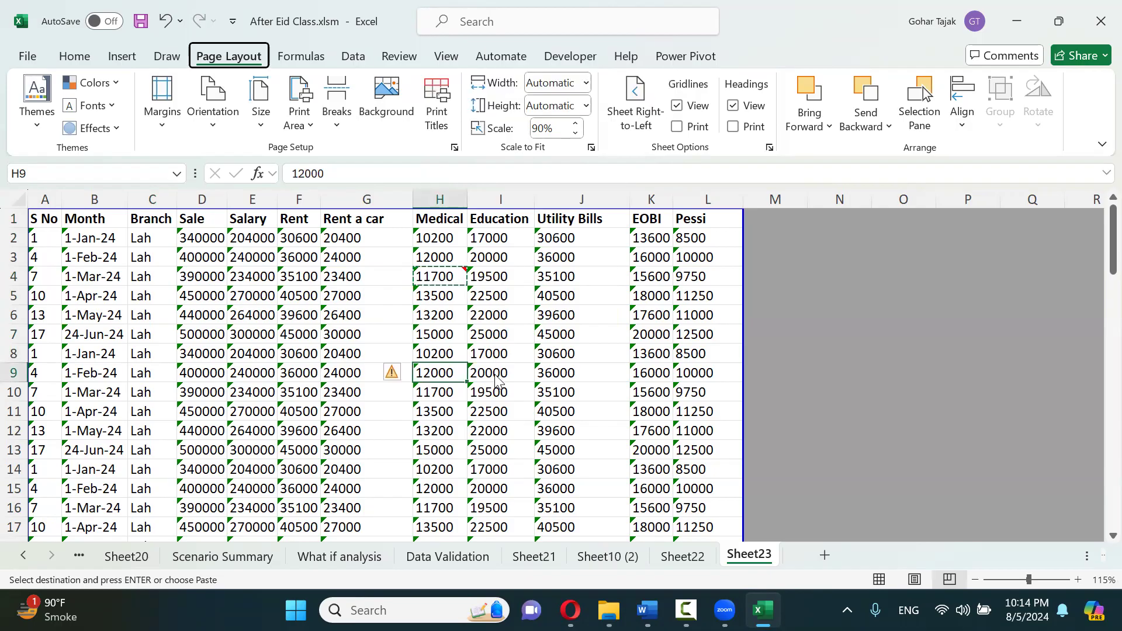
{"action": "key", "text": "ctrl+alt+v"}
{"action": "key", "text": "v"}
{"action": "key", "text": "Down"}
{"action": "key", "text": "Down"}
{"action": "key", "text": "Return"}
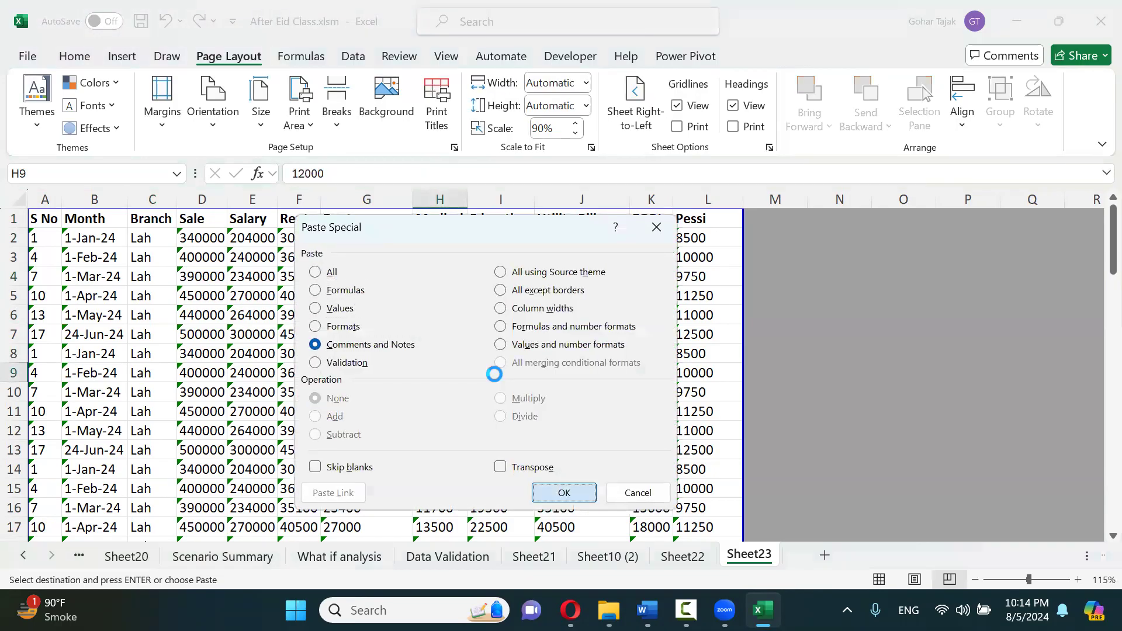
{"action": "key", "text": "Right"}
{"action": "key", "text": "Right"}
{"action": "key", "text": "Down"}
{"action": "key", "text": "Down"}
{"action": "key", "text": "Down"}
{"action": "key", "text": "Down"}
{"action": "key", "text": "Down"}
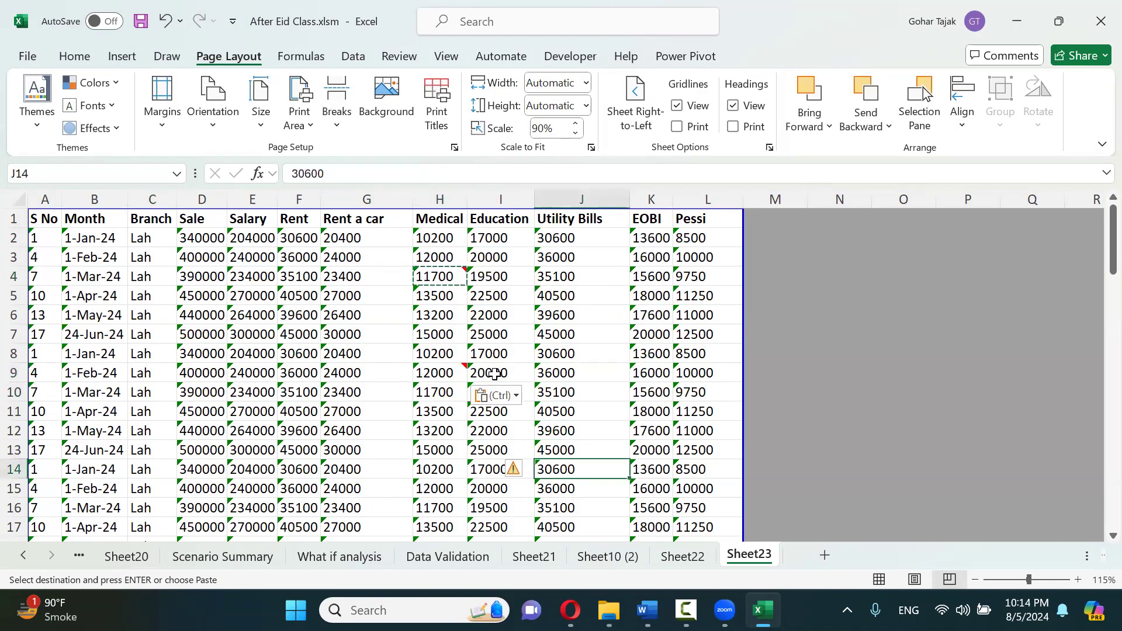
{"action": "key", "text": "Left"}
{"action": "key", "text": "Left"}
{"action": "key", "text": "Down"}
{"action": "key", "text": "Down"}
{"action": "key", "text": "Down"}
{"action": "key", "text": "Down"}
{"action": "key", "text": "Down"}
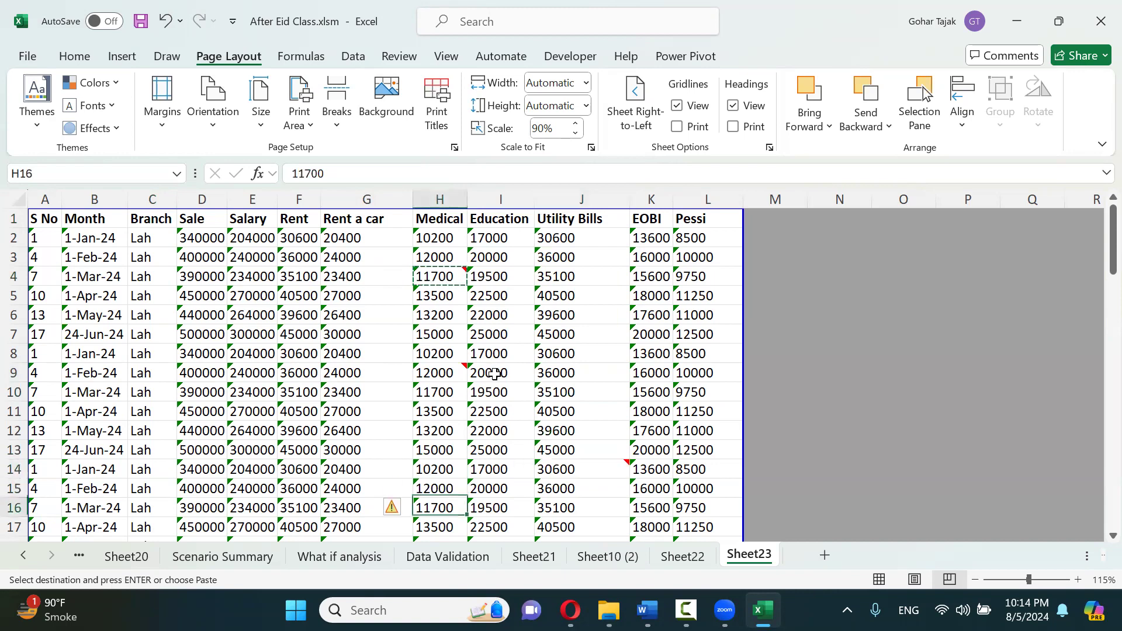
{"action": "key", "text": "Up"}
{"action": "key", "text": "Up"}
{"action": "key", "text": "Up"}
{"action": "key", "text": "Up"}
{"action": "key", "text": "Up"}
{"action": "key", "text": "Up"}
{"action": "key", "text": "Up"}
{"action": "key", "text": "Up"}
{"action": "key", "text": "Up"}
{"action": "key", "text": "Up"}
{"action": "key", "text": "Up"}
{"action": "key", "text": "Up"}
{"action": "key", "text": "Up"}
{"action": "key", "text": "Up"}
{"action": "key", "text": "Up"}
{"action": "key", "text": "Up"}
{"action": "key", "text": "Up"}
{"action": "key", "text": "Up"}
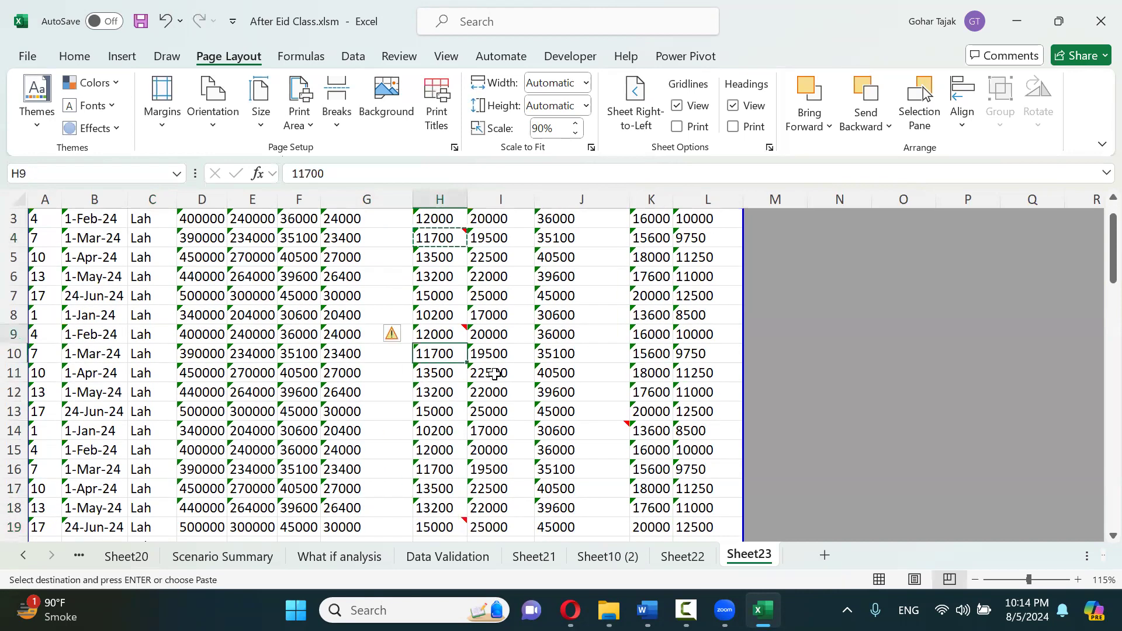
{"action": "key", "text": "Down"}
{"action": "key", "text": "Down"}
{"action": "key", "text": "Down"}
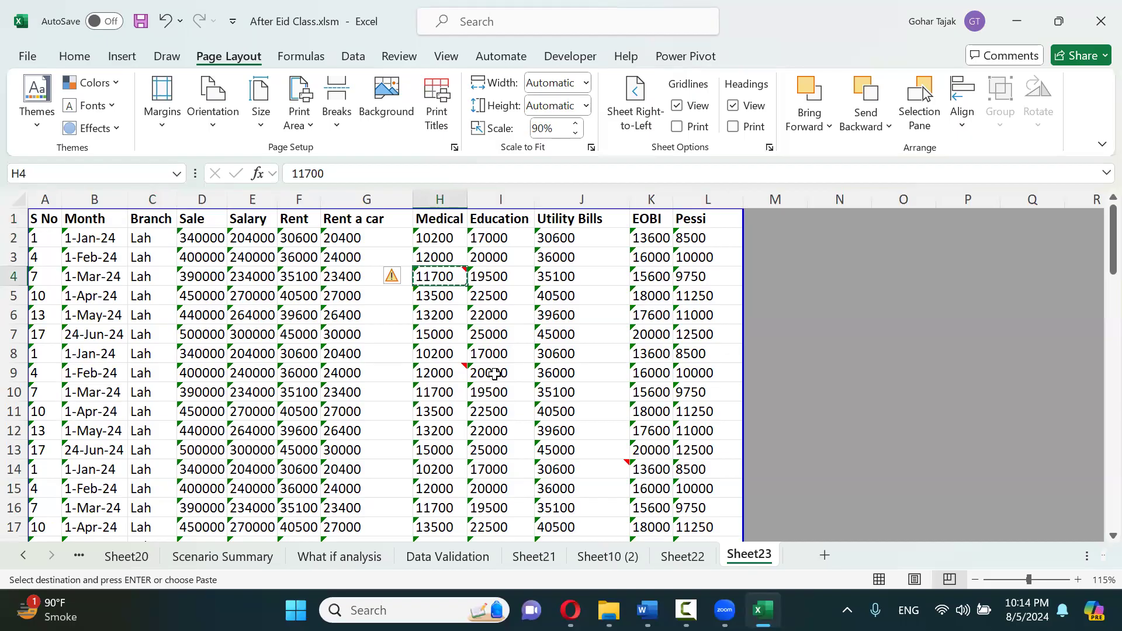
Cancel the copy and show the 2-page print preview of Sheet23
{"action": "key", "text": "Escape"}
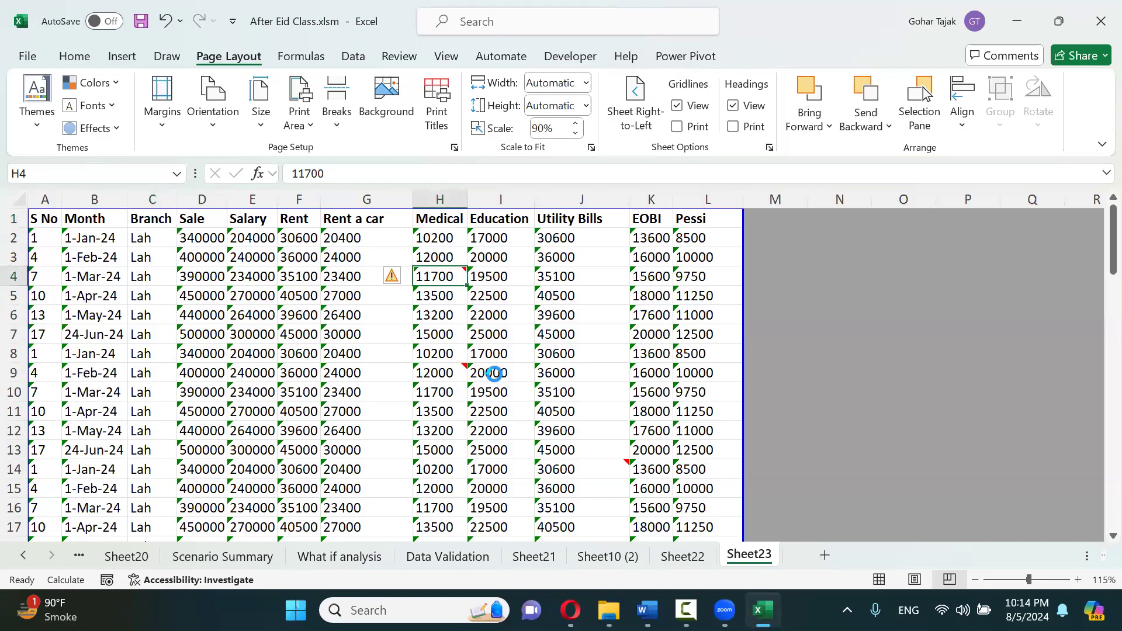
{"action": "key", "text": "ctrl+p"}
{"action": "left_click", "coordinate": [771, 356]}
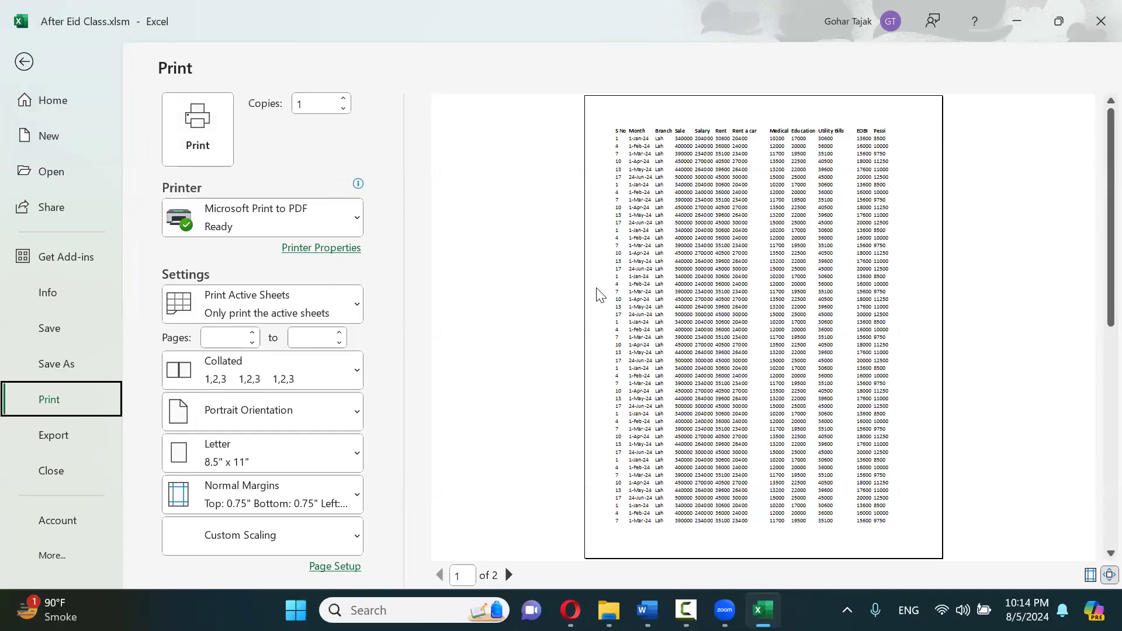
{"action": "key", "text": "Escape"}
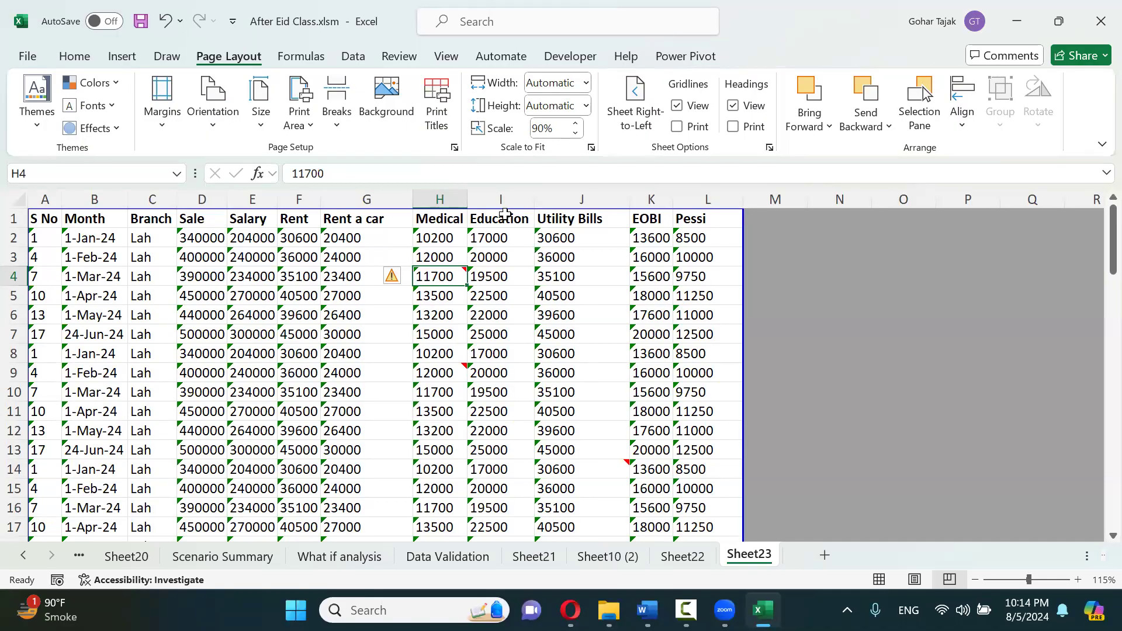
{"action": "left_click", "coordinate": [445, 139]}
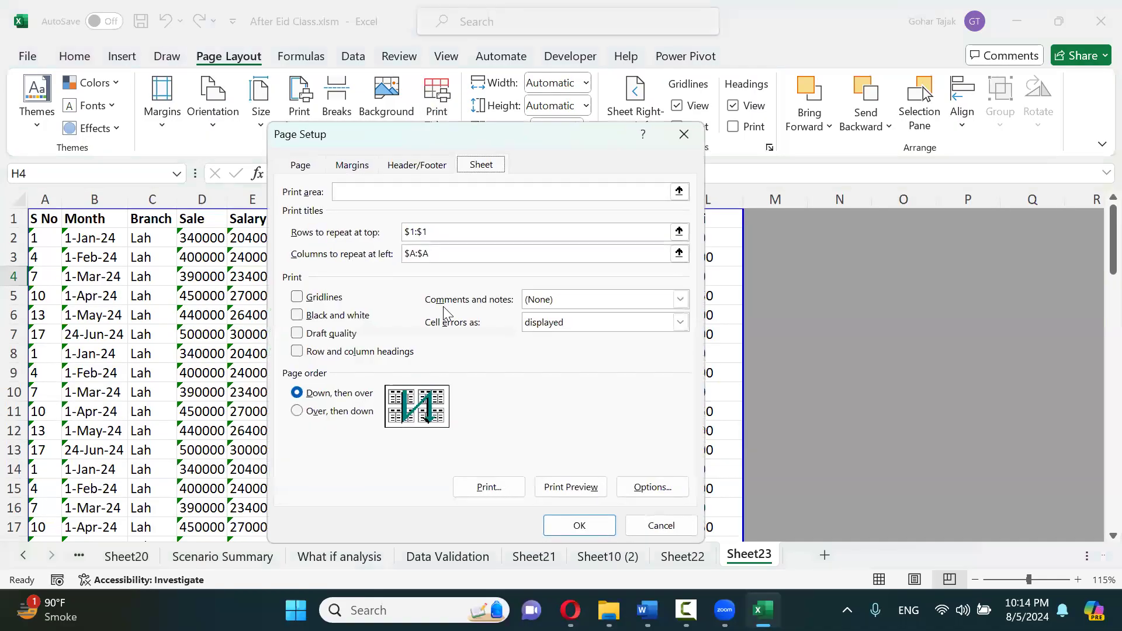
{"action": "left_click", "coordinate": [644, 482]}
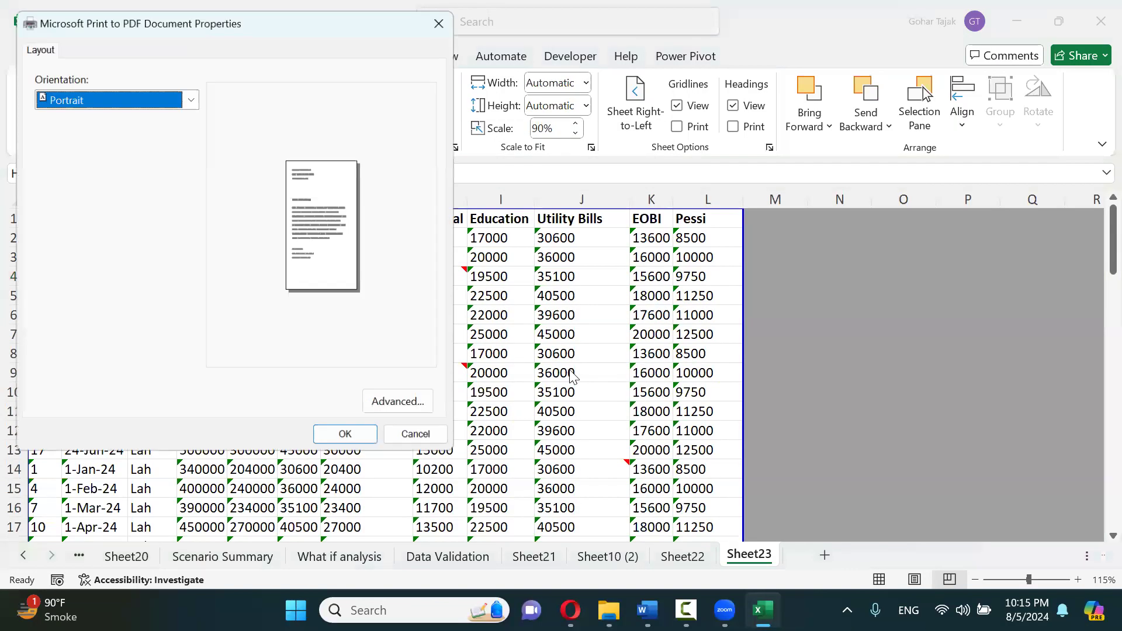
{"action": "left_click", "coordinate": [440, 23]}
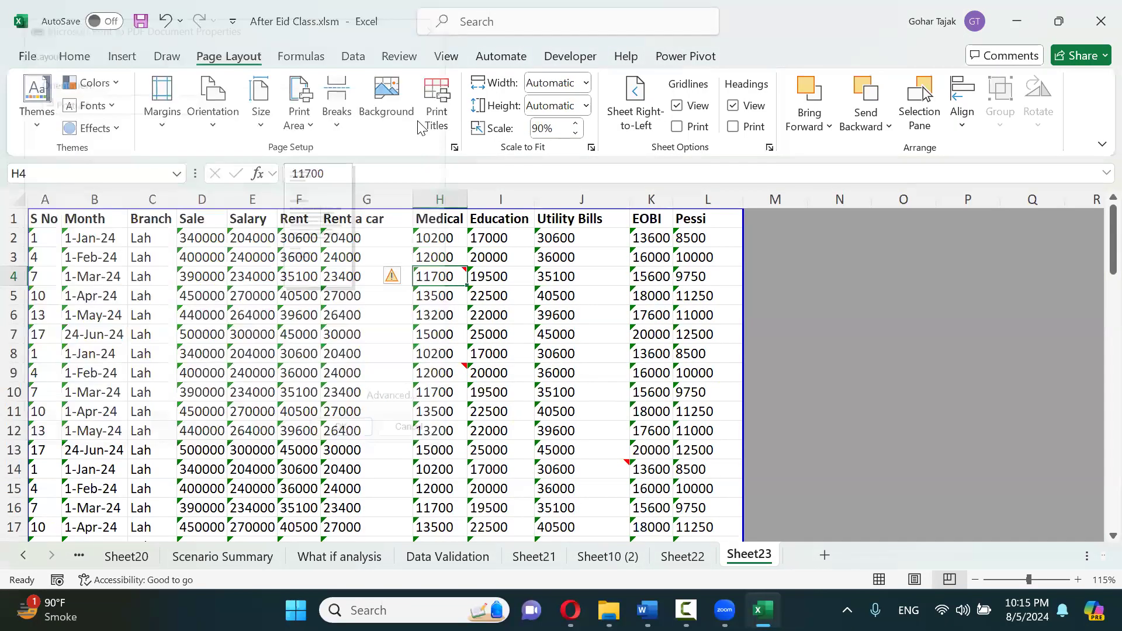
{"action": "left_click", "coordinate": [444, 105]}
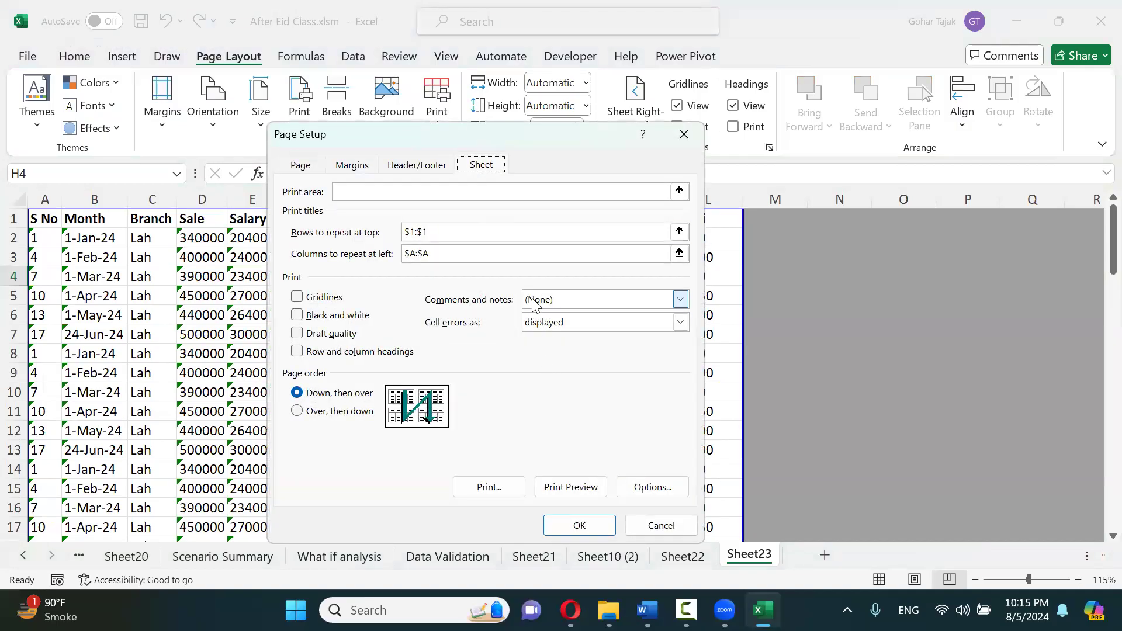
Print notes 'At end of sheet' and check preview page 3 listing the Lahore notes
{"action": "left_click", "coordinate": [606, 299]}
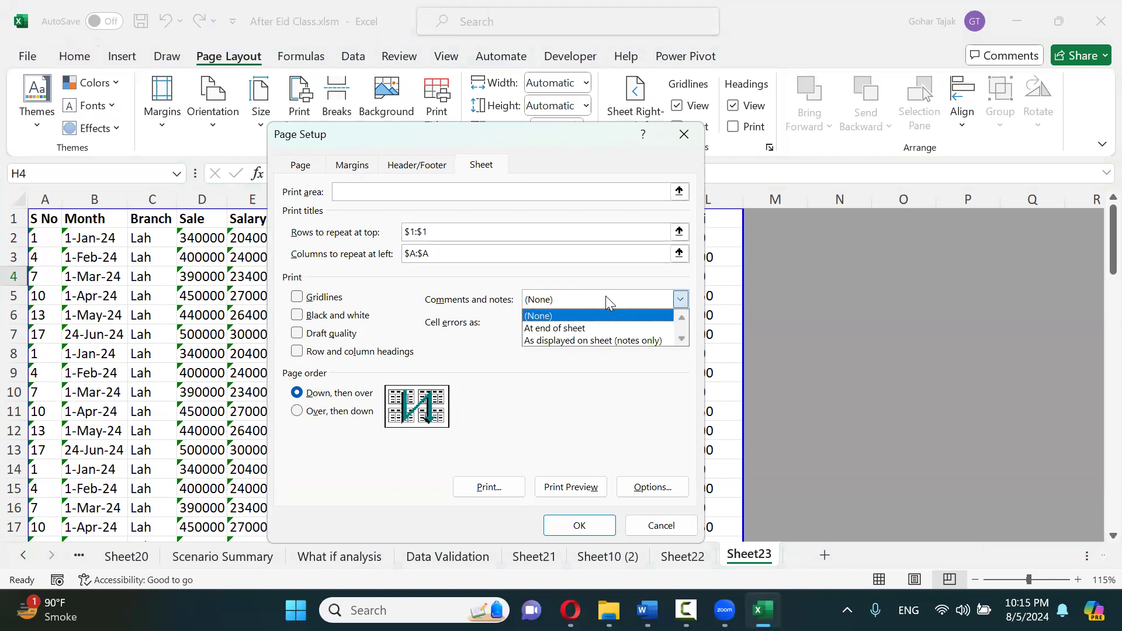
{"action": "left_click", "coordinate": [598, 327]}
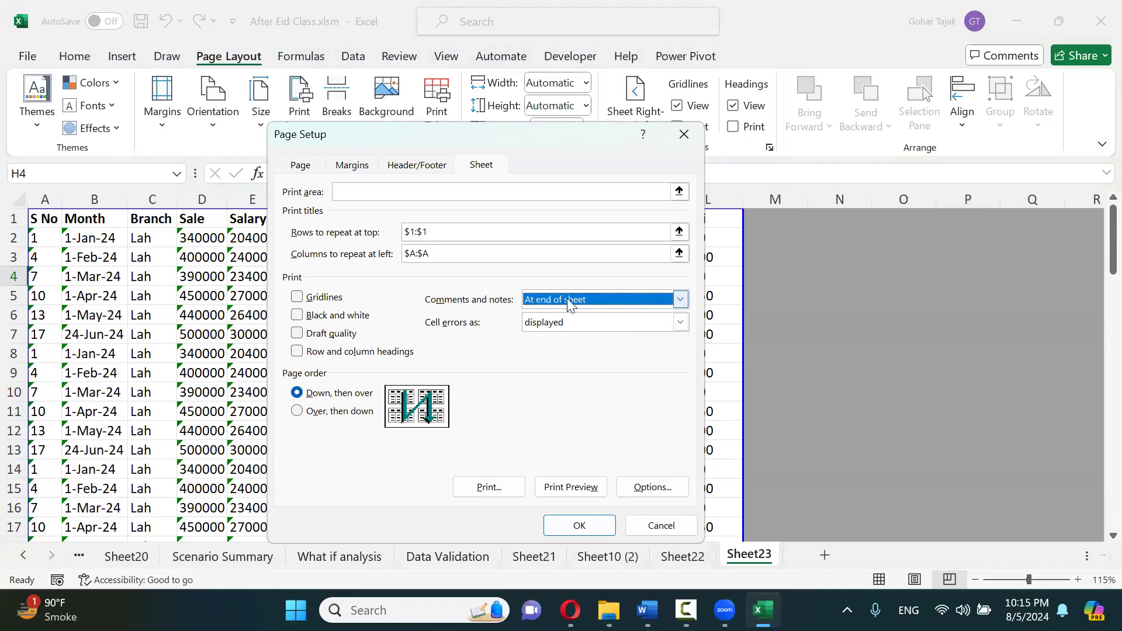
{"action": "left_click", "coordinate": [563, 494]}
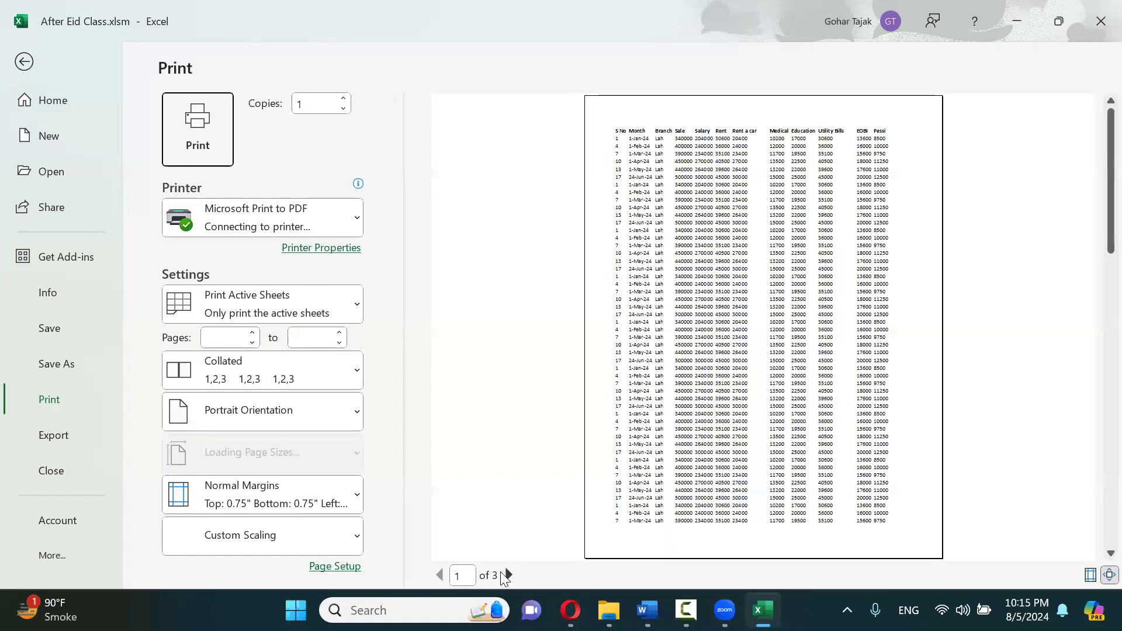
{"action": "left_click", "coordinate": [508, 575]}
{"action": "left_click", "coordinate": [509, 575]}
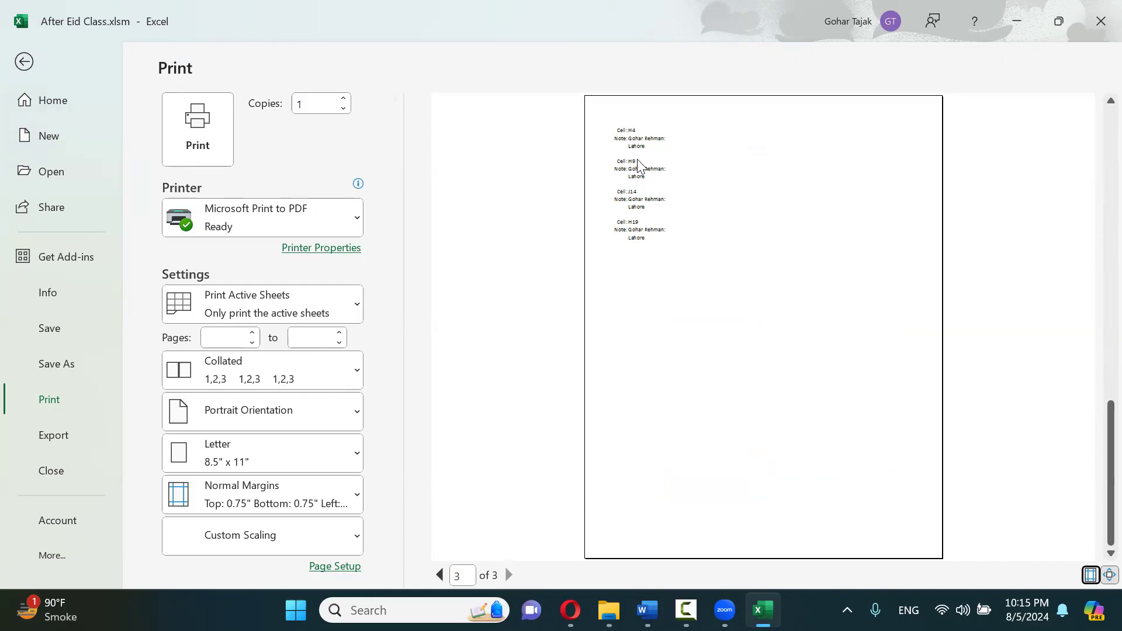
{"action": "key", "text": "Escape"}
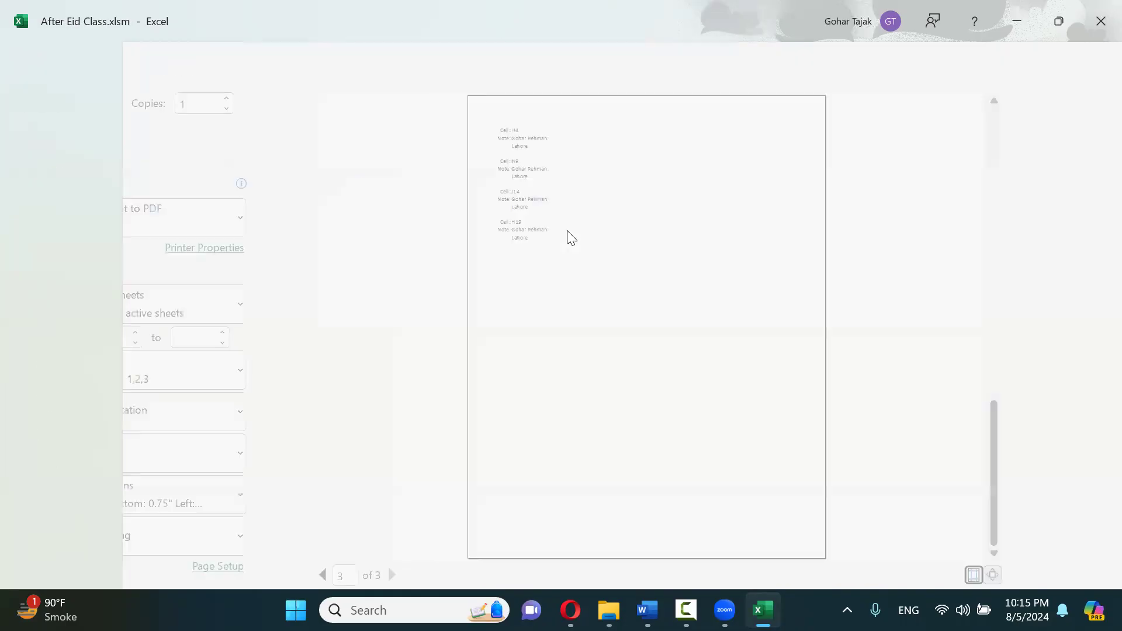
Set Page Setup comments and notes to print 'As displayed on sheet'
{"action": "left_click", "coordinate": [425, 121]}
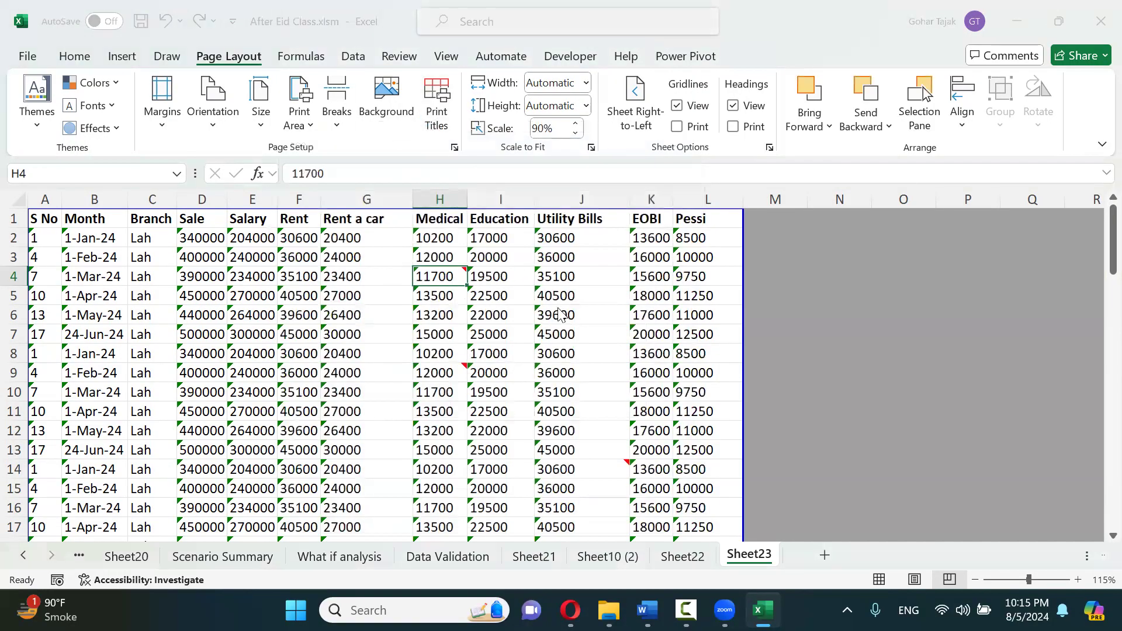
{"action": "left_click", "coordinate": [680, 300]}
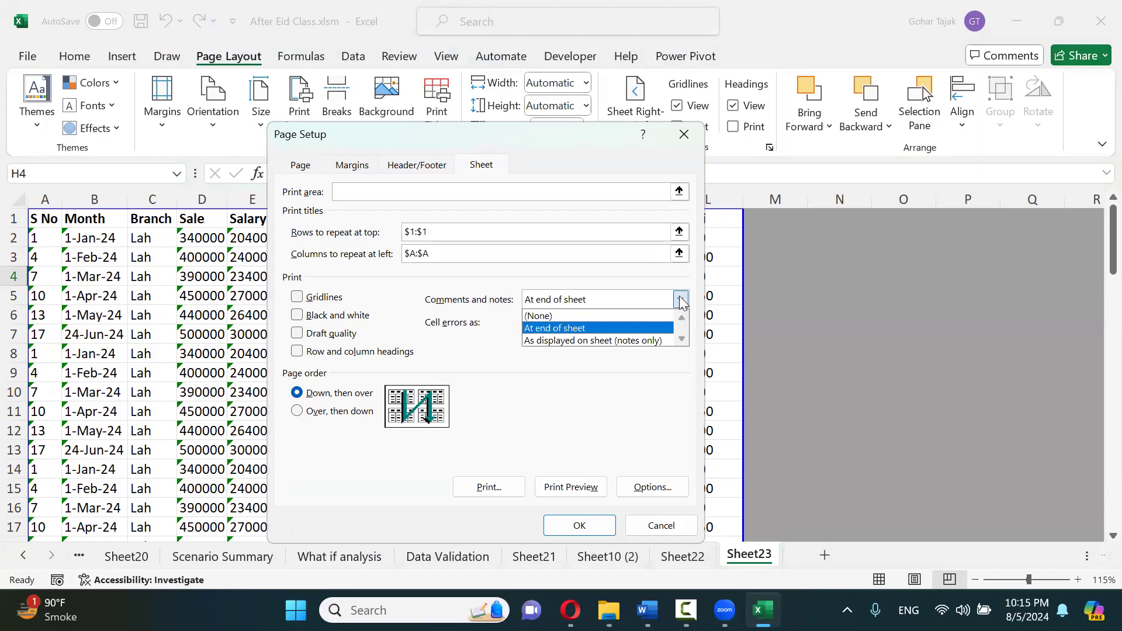
{"action": "left_click", "coordinate": [615, 340]}
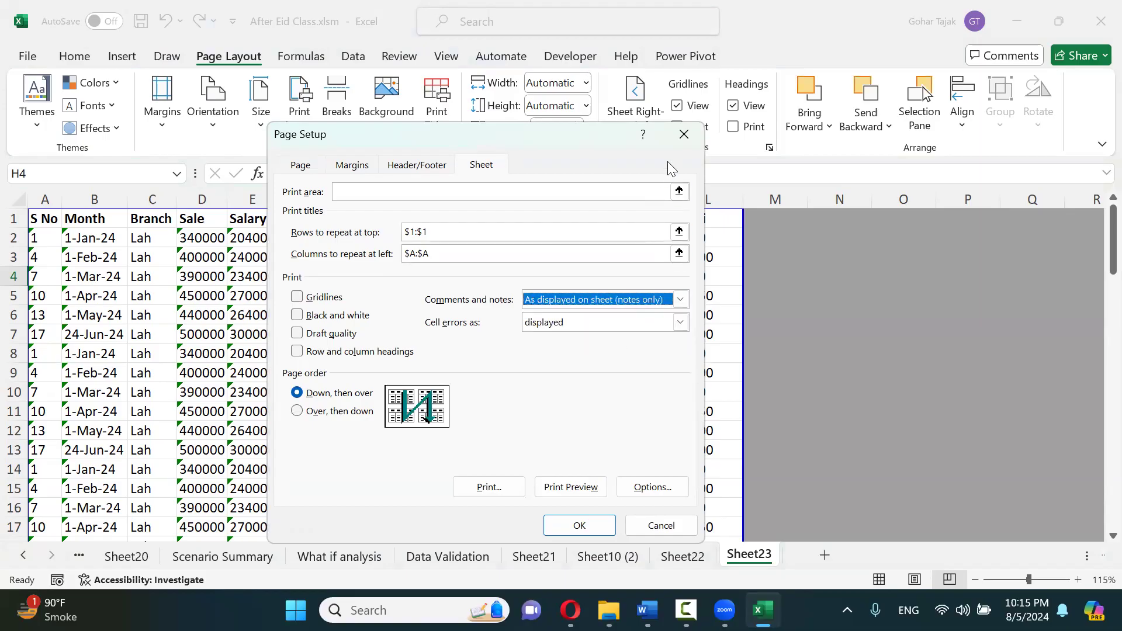
{"action": "left_click", "coordinate": [681, 138]}
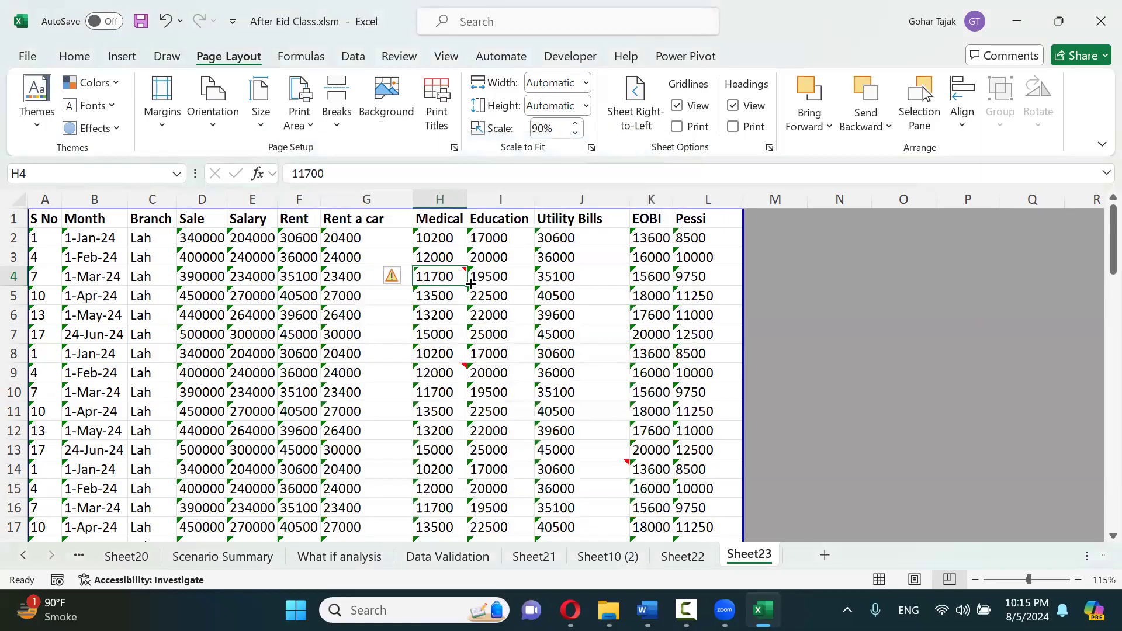
Turn on Show All Notes so the Lahore notes appear beside their cells
{"action": "scroll", "coordinate": [402, 99], "scroll_direction": "down", "scroll_amount": 3}
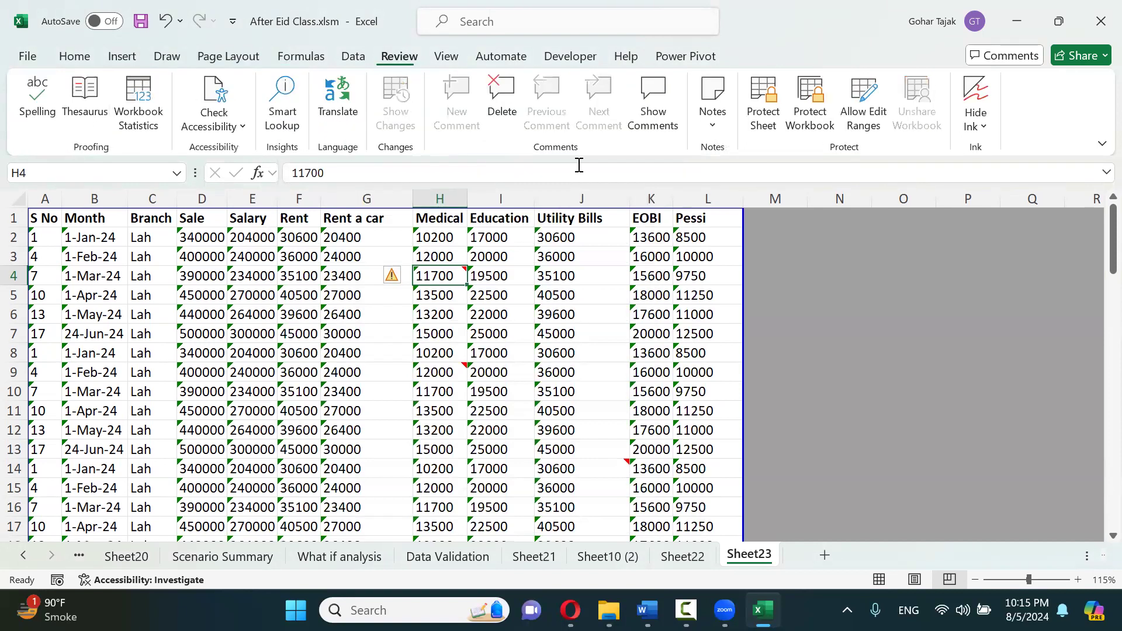
{"action": "left_click", "coordinate": [709, 133]}
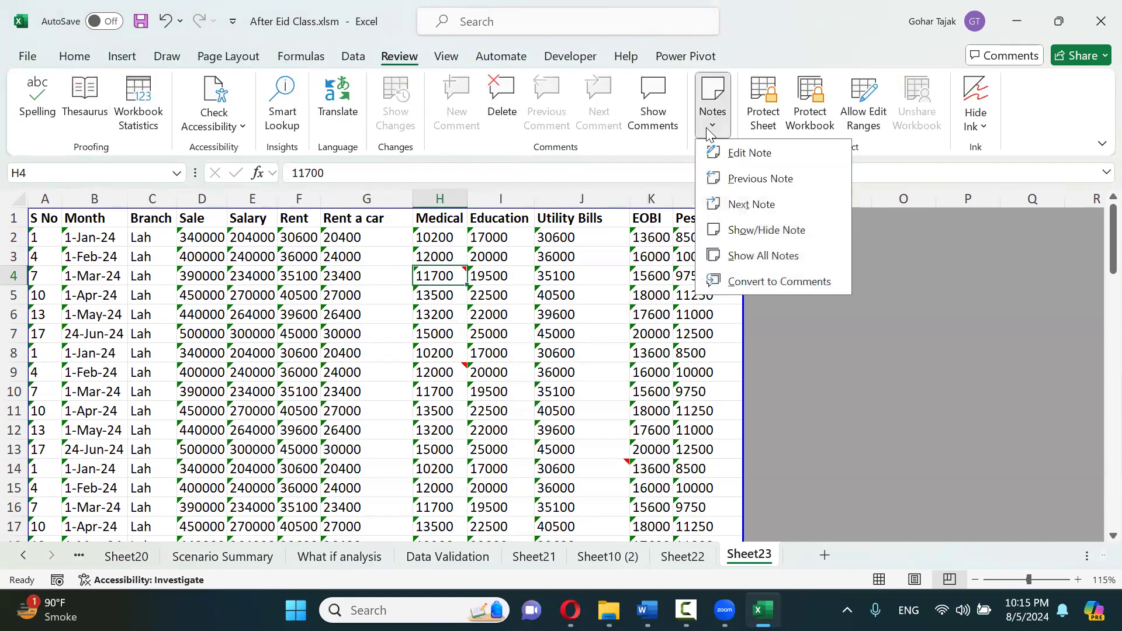
{"action": "left_click", "coordinate": [743, 255]}
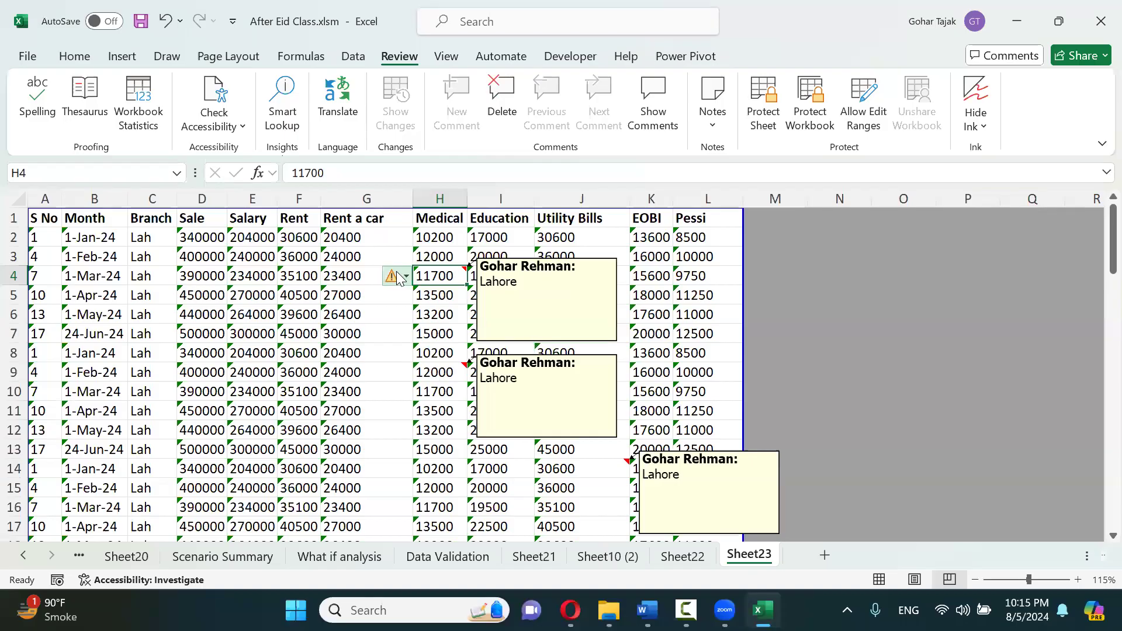
{"action": "scroll", "coordinate": [346, 98], "scroll_direction": "up", "scroll_amount": 2}
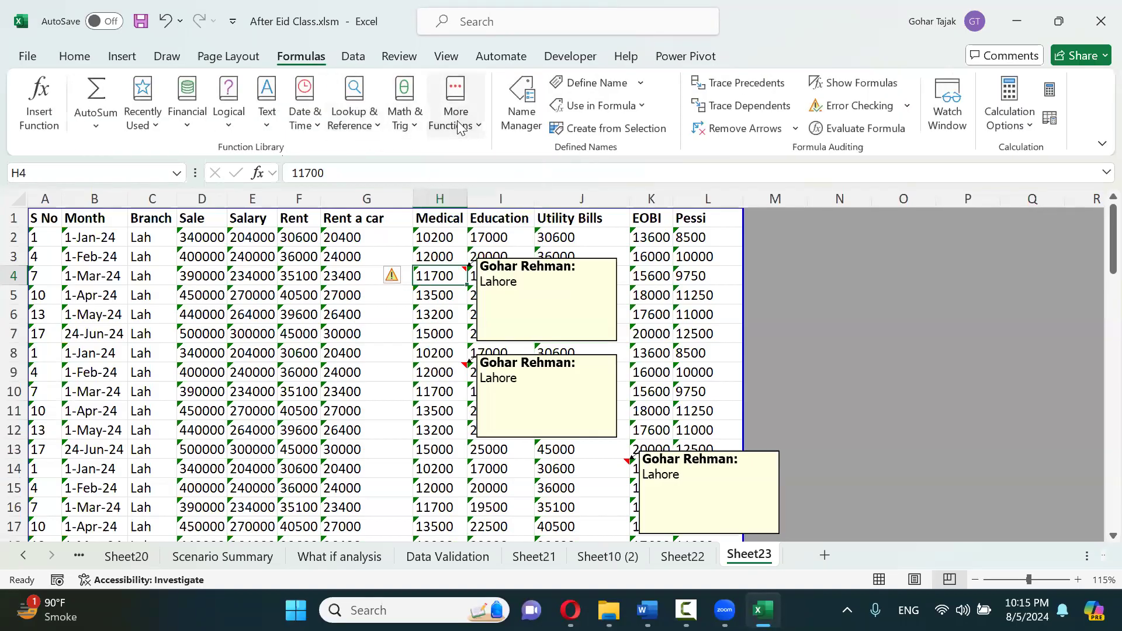
{"action": "scroll", "coordinate": [368, 105], "scroll_direction": "up", "scroll_amount": 1}
Preview the printout with notes printed 'As displayed on sheet'
{"action": "left_click", "coordinate": [435, 110]}
{"action": "left_click", "coordinate": [608, 301]}
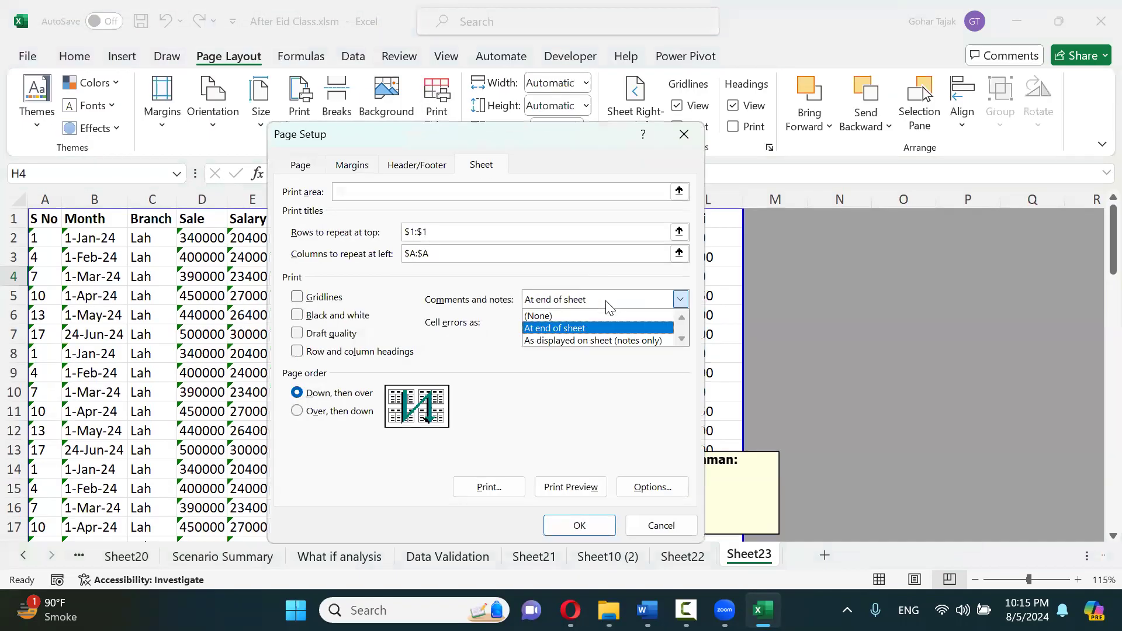
{"action": "left_click", "coordinate": [585, 339]}
{"action": "left_click", "coordinate": [571, 487]}
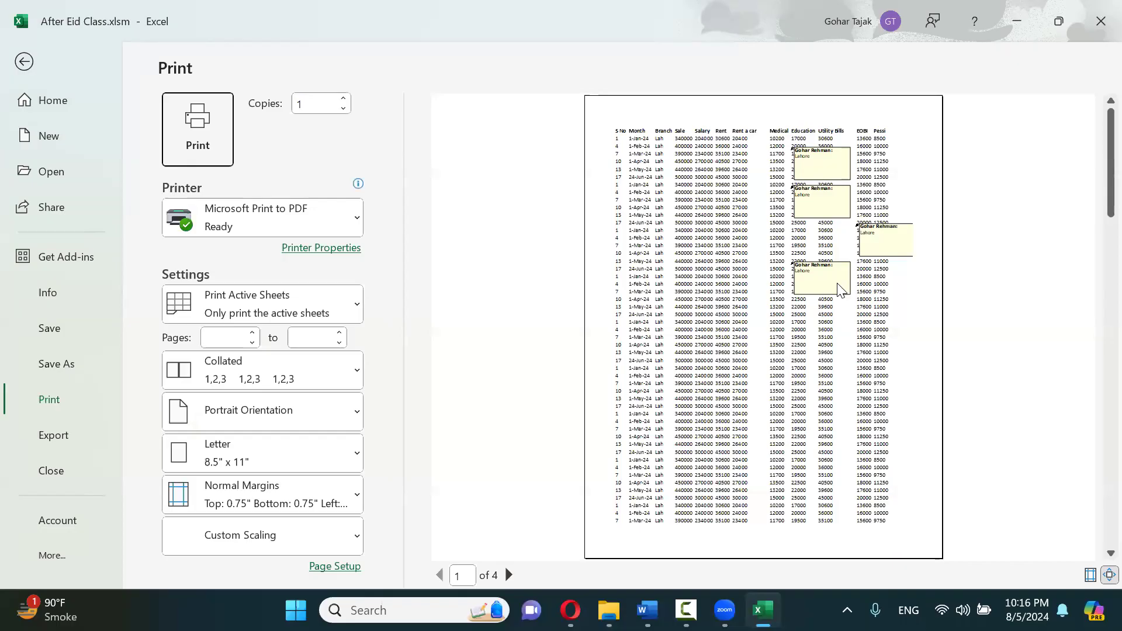
{"action": "key", "text": "Escape"}
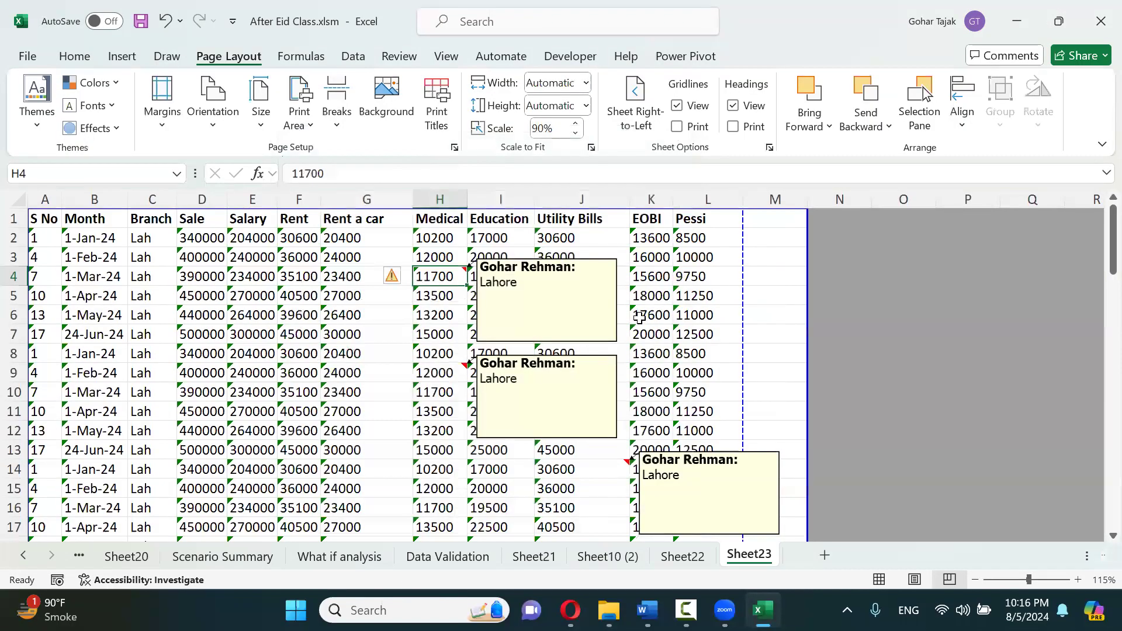
Set comments and notes printing to (None) in Page Setup
{"action": "left_click", "coordinate": [437, 117]}
{"action": "left_click", "coordinate": [680, 299]}
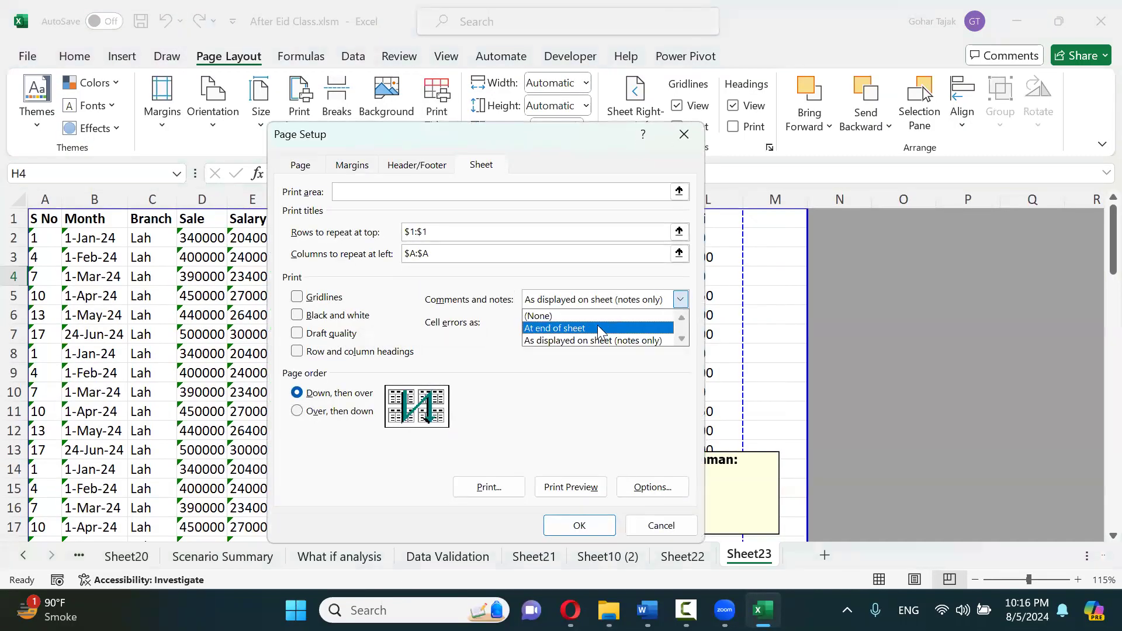
{"action": "left_click", "coordinate": [583, 316]}
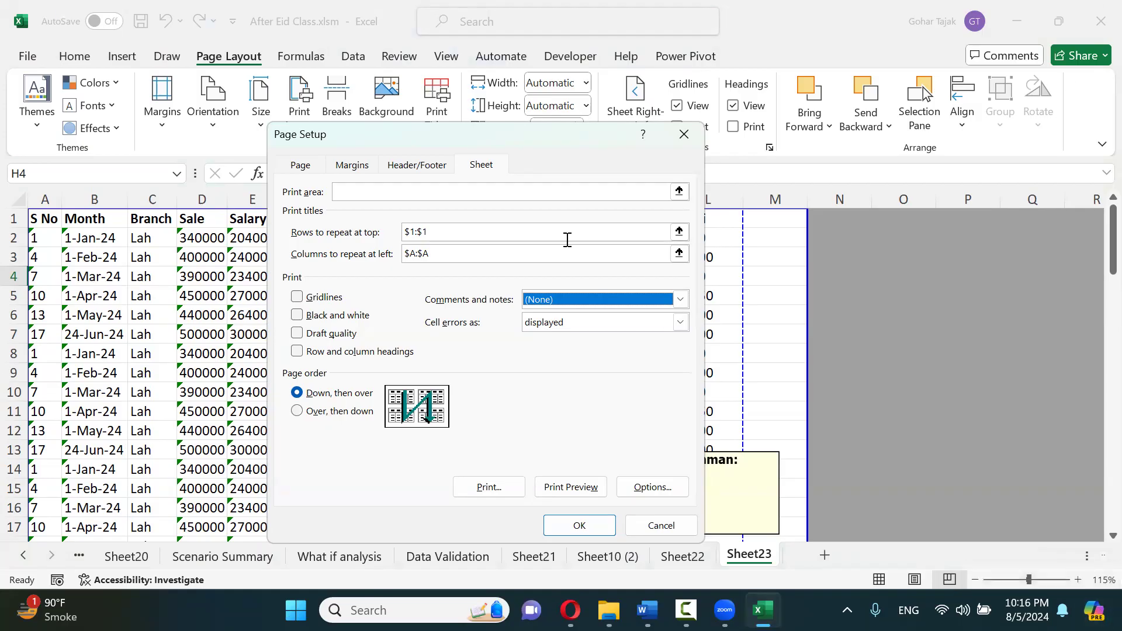
Close Page Setup with cell errors unchanged and toggle Review > Show All Notes off
{"action": "left_click", "coordinate": [606, 325]}
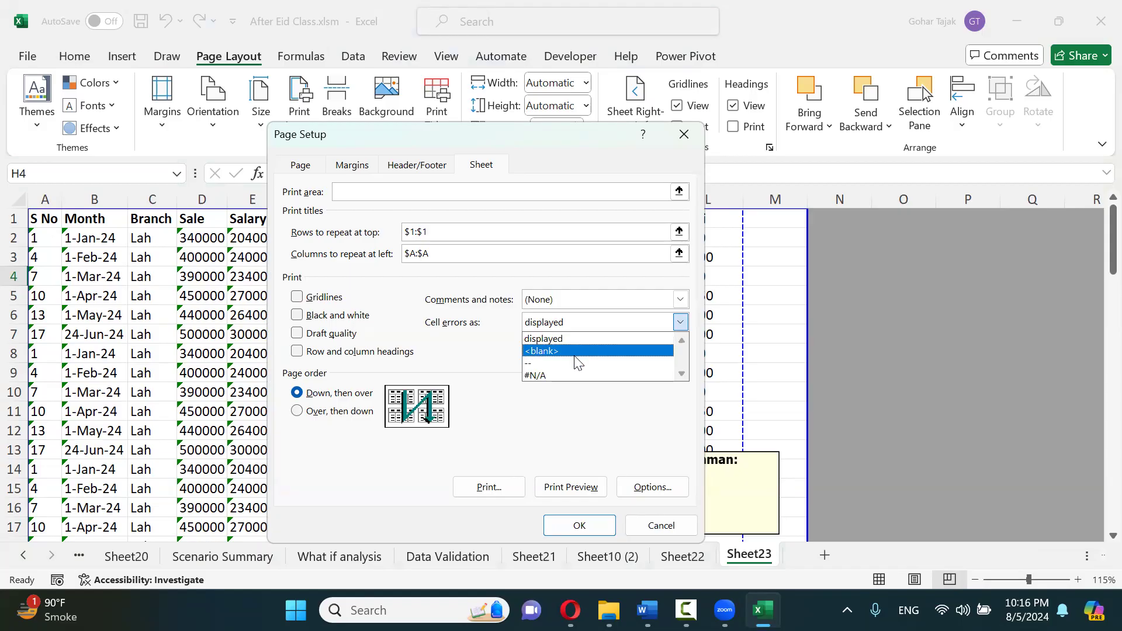
{"action": "left_click", "coordinate": [687, 141]}
{"action": "left_click", "coordinate": [687, 141]}
{"action": "left_click", "coordinate": [399, 57]}
{"action": "left_click", "coordinate": [701, 130]}
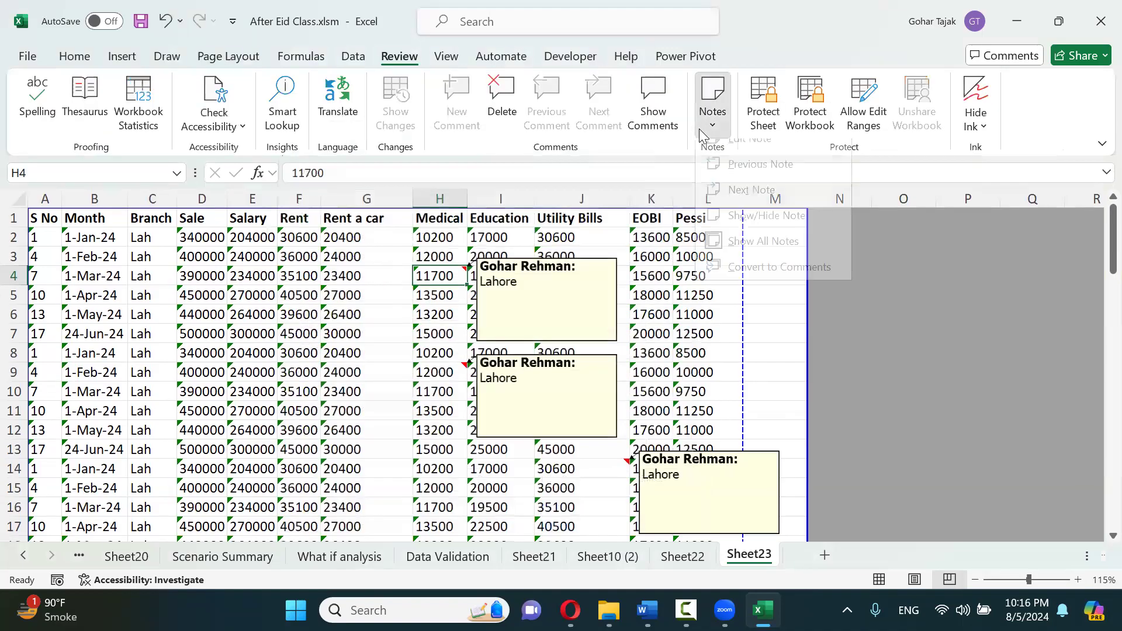
{"action": "left_click", "coordinate": [694, 273]}
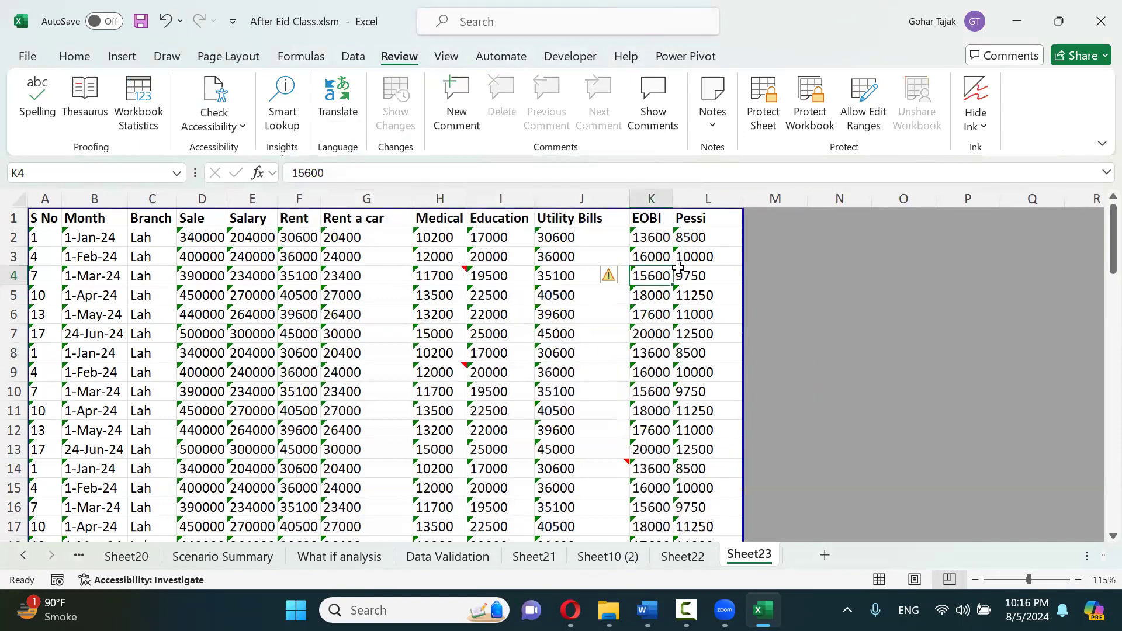
Enter a J2+K2 formula in L2 and fill it down column L to row 73
{"action": "key", "text": "Up"}
{"action": "key", "text": "Up"}
{"action": "key", "text": "Right"}
{"action": "key", "text": "Up"}
{"action": "key", "text": "Down"}
{"action": "type", "text": "="}
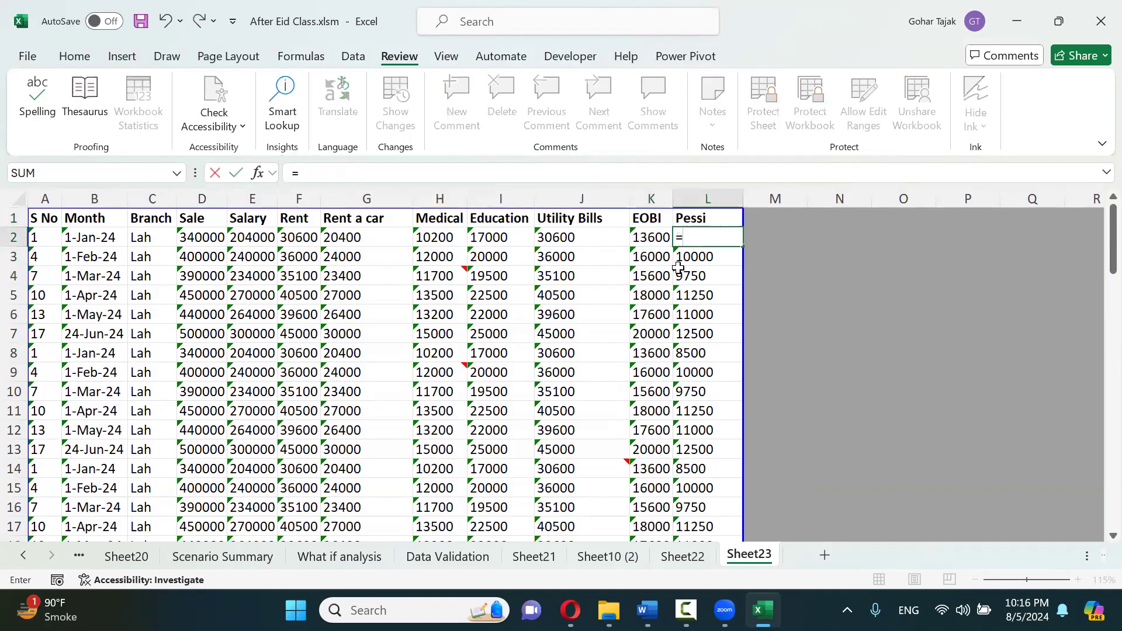
{"action": "key", "text": "Left"}
{"action": "key", "text": "Left"}
{"action": "type", "text": "="}
{"action": "key", "text": "Left"}
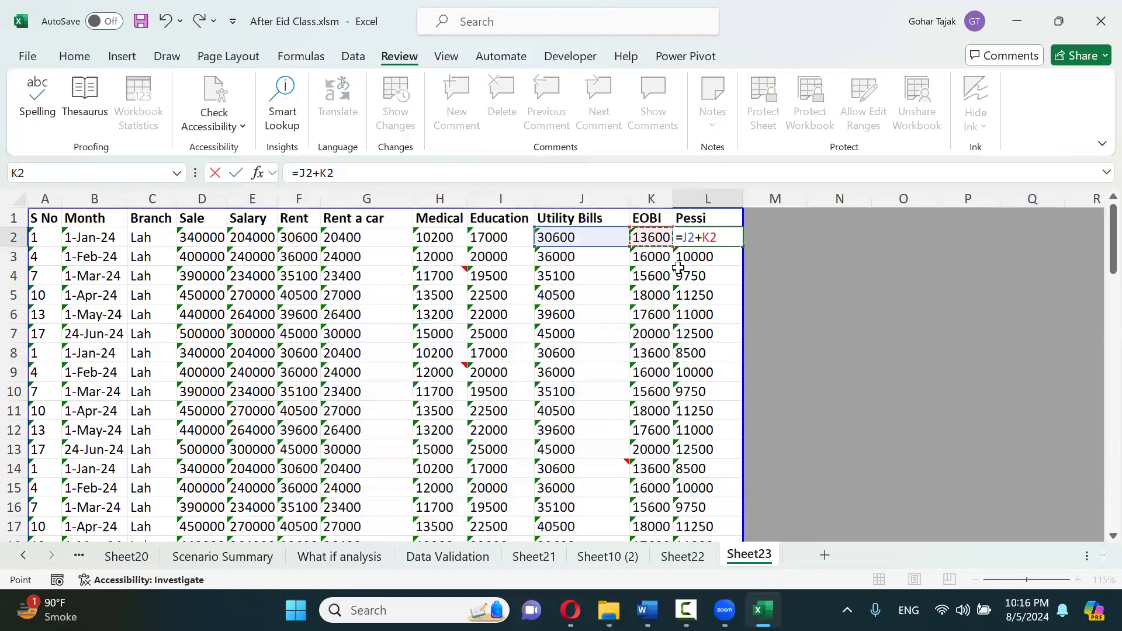
{"action": "key", "text": "Return"}
{"action": "key", "text": "Up"}
{"action": "key", "text": "ctrl+shift+Down"}
{"action": "key", "text": "ctrl+d"}
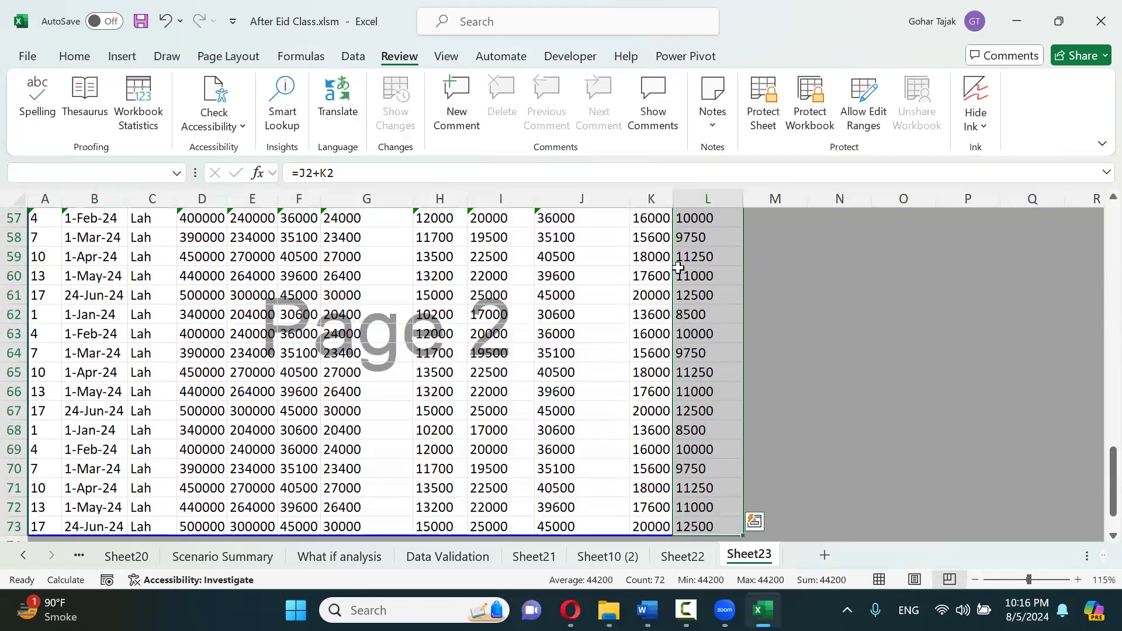
Type text into J6, J12 and K15 to produce #VALUE! errors, then preview the 2-page printout
{"action": "key", "text": "Up"}
{"action": "key", "text": "Down"}
{"action": "key", "text": "Down"}
{"action": "key", "text": "Down"}
{"action": "key", "text": "Left"}
{"action": "key", "text": "Left"}
{"action": "key", "text": "Down"}
{"action": "key", "text": "Down"}
{"action": "type", "text": "g"}
{"action": "key", "text": "Return"}
{"action": "key", "text": "Down"}
{"action": "key", "text": "Down"}
{"action": "key", "text": "Right"}
{"action": "key", "text": "Down"}
{"action": "key", "text": "Down"}
{"action": "key", "text": "Down"}
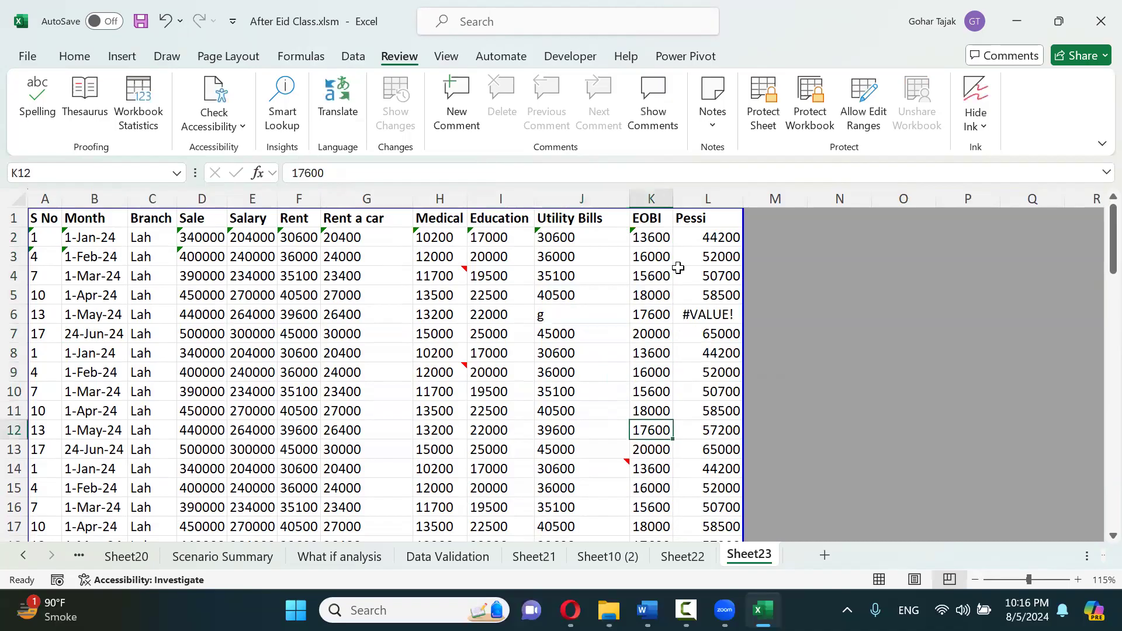
{"action": "key", "text": "Left"}
{"action": "type", "text": "d"}
{"action": "key", "text": "Return"}
{"action": "key", "text": "Down"}
{"action": "key", "text": "Down"}
{"action": "key", "text": "Right"}
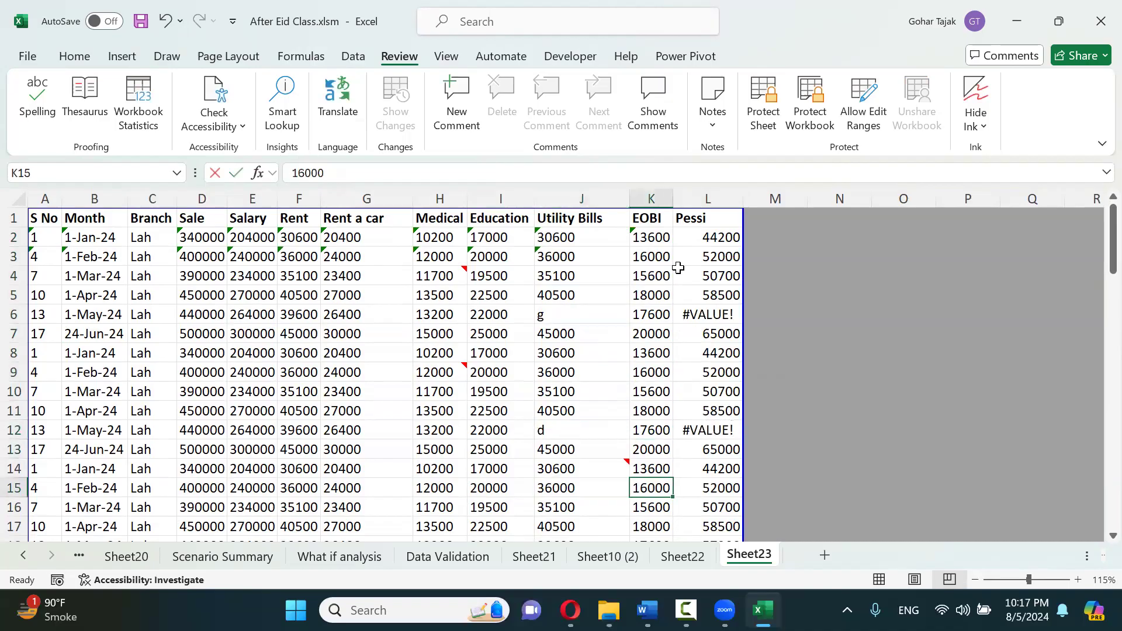
{"action": "type", "text": "d"}
{"action": "key", "text": "Return"}
{"action": "key", "text": "Up"}
{"action": "key", "text": "Right"}
{"action": "key", "text": "Up"}
{"action": "key", "text": "Up"}
{"action": "key", "text": "Up"}
{"action": "key", "text": "Up"}
{"action": "key", "text": "Up"}
{"action": "key", "text": "Up"}
{"action": "key", "text": "Up"}
{"action": "key", "text": "Up"}
{"action": "key", "text": "Up"}
{"action": "key", "text": "Up"}
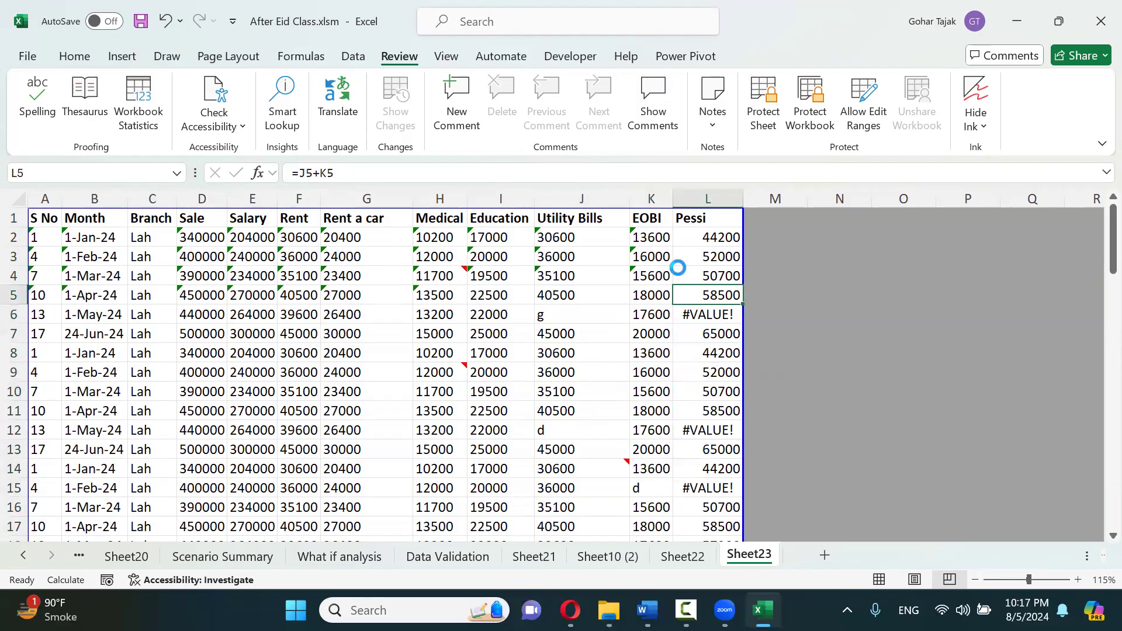
{"action": "key", "text": "ctrl+p"}
{"action": "left_click", "coordinate": [737, 330]}
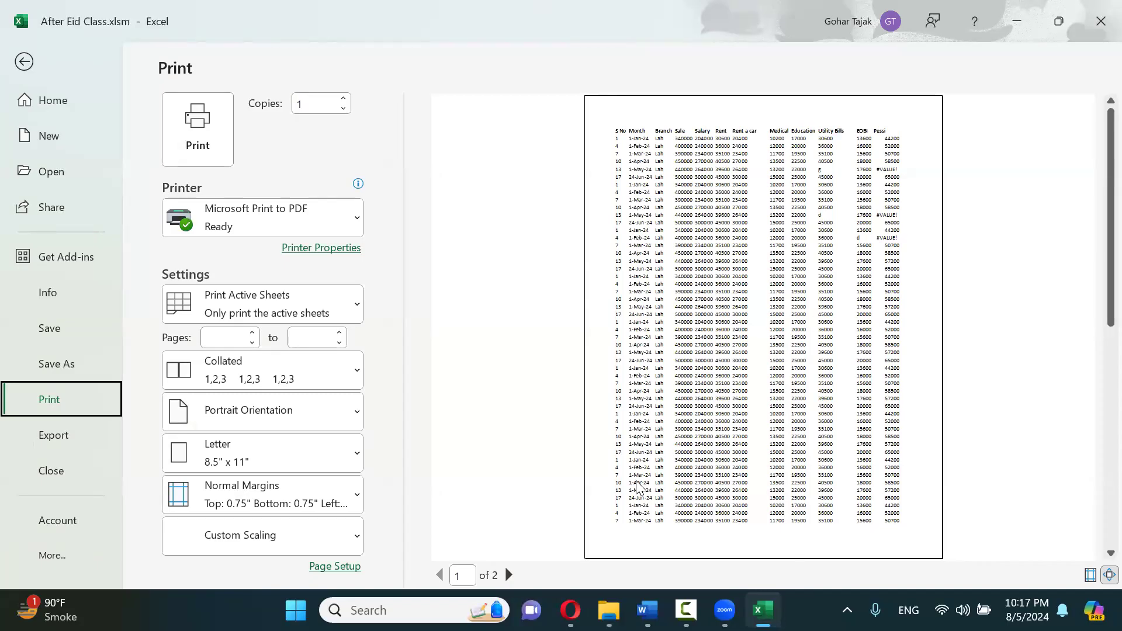
Preview the printout with cell errors set to print as blank
{"action": "key", "text": "Escape"}
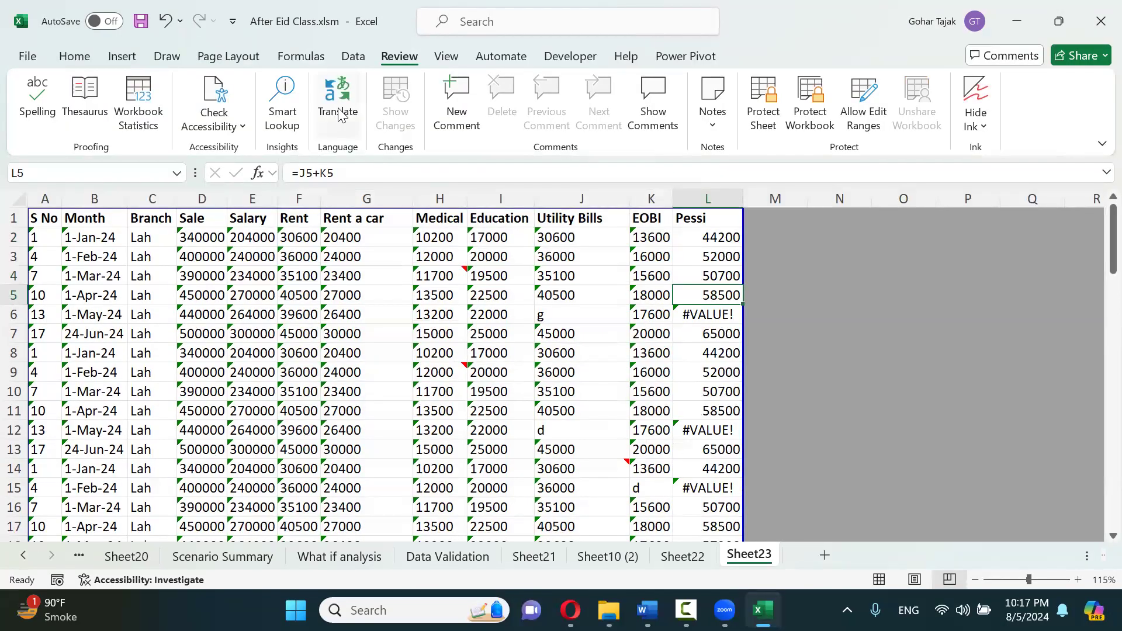
{"action": "scroll", "coordinate": [331, 101], "scroll_direction": "up", "scroll_amount": 3}
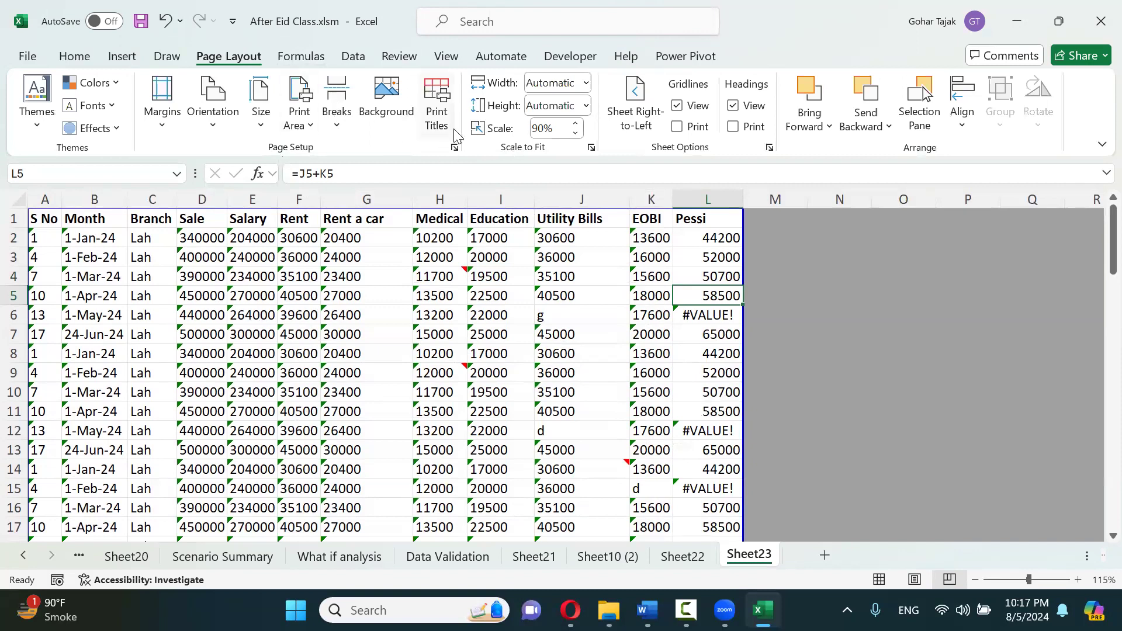
{"action": "left_click", "coordinate": [441, 117]}
{"action": "left_click", "coordinate": [653, 321]}
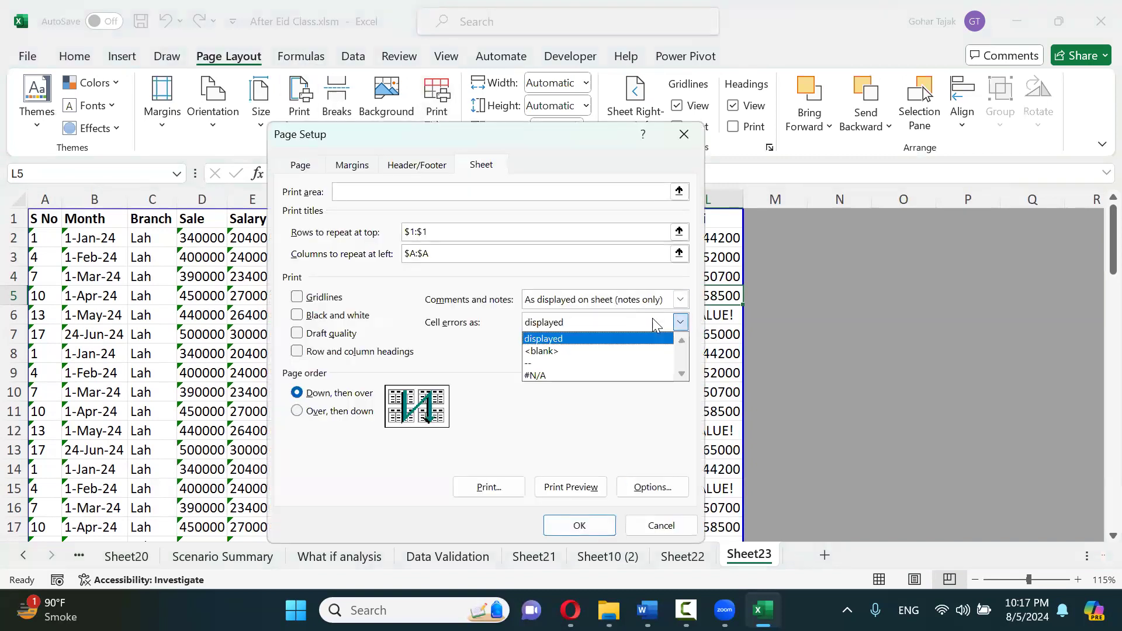
{"action": "left_click", "coordinate": [590, 345]}
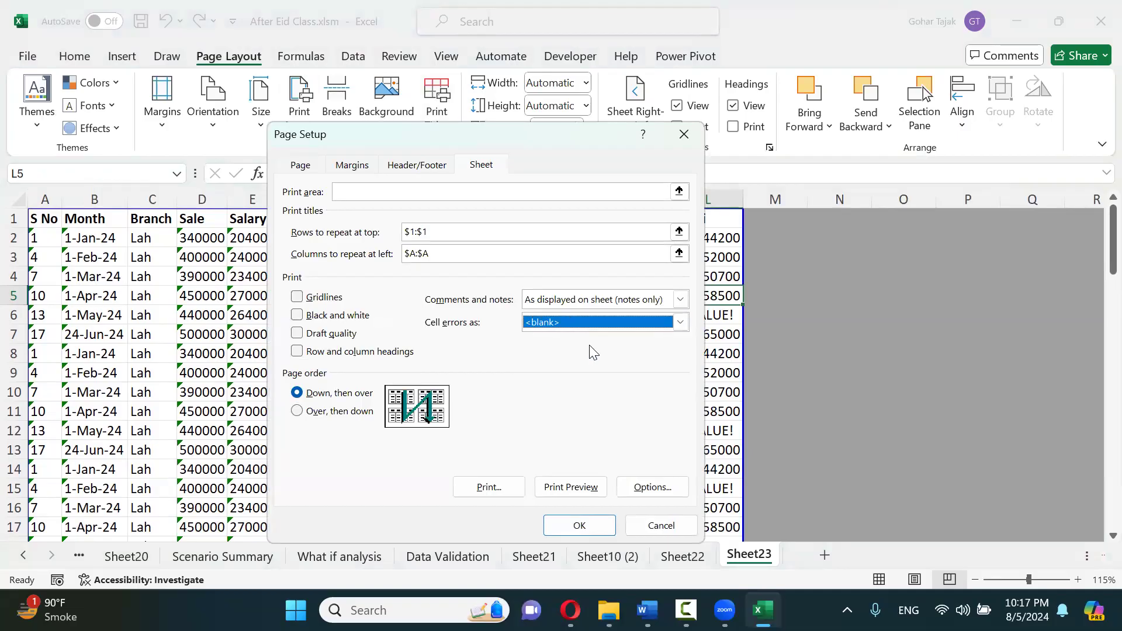
{"action": "left_click", "coordinate": [582, 485]}
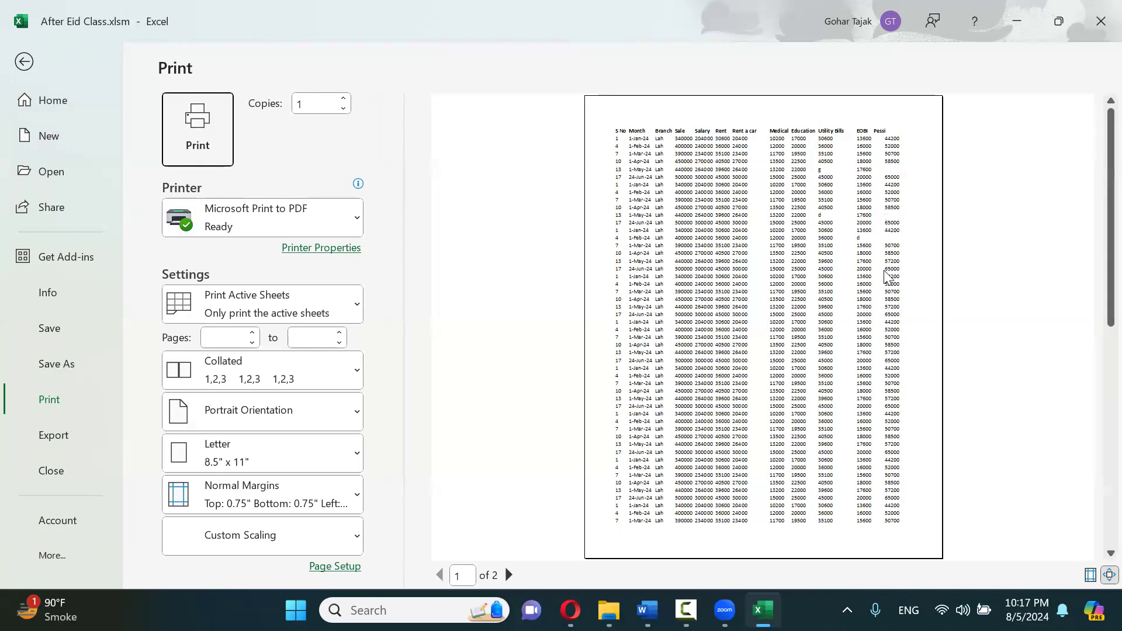
{"action": "left_click", "coordinate": [24, 62]}
Set cell errors to print as #N/A and preview the result
{"action": "left_click", "coordinate": [437, 97]}
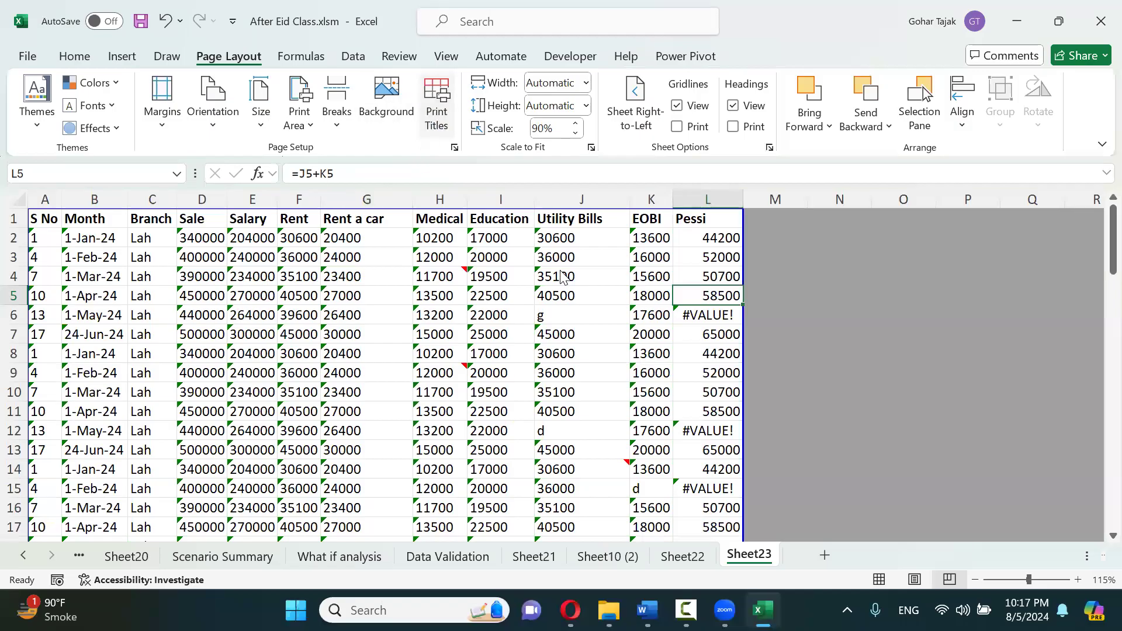
{"action": "left_click", "coordinate": [680, 322]}
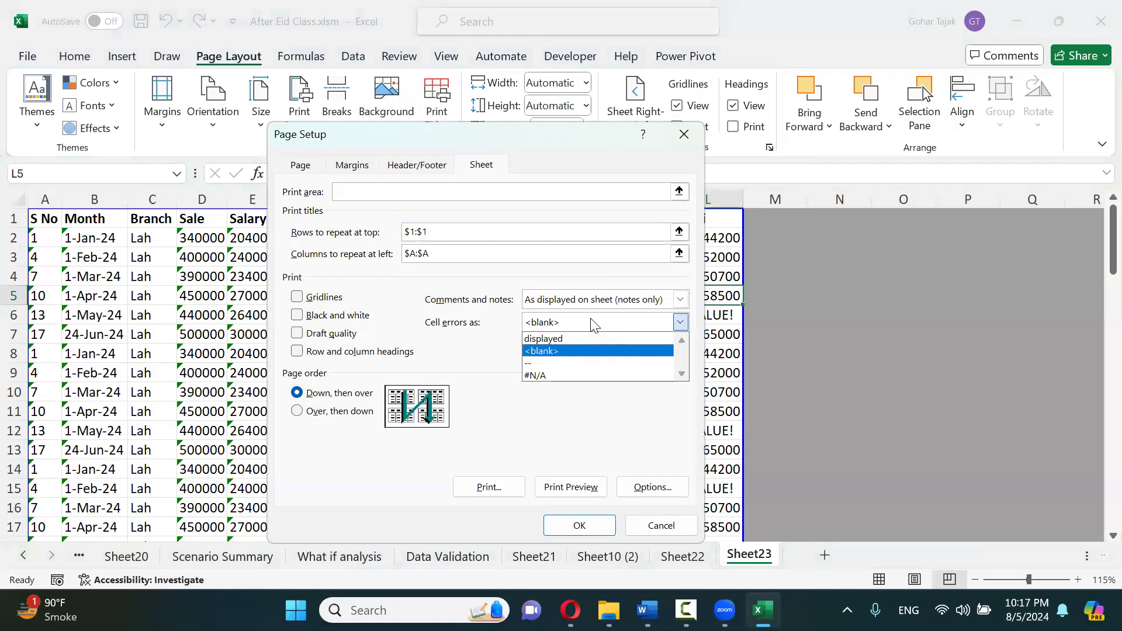
{"action": "left_click", "coordinate": [575, 375]}
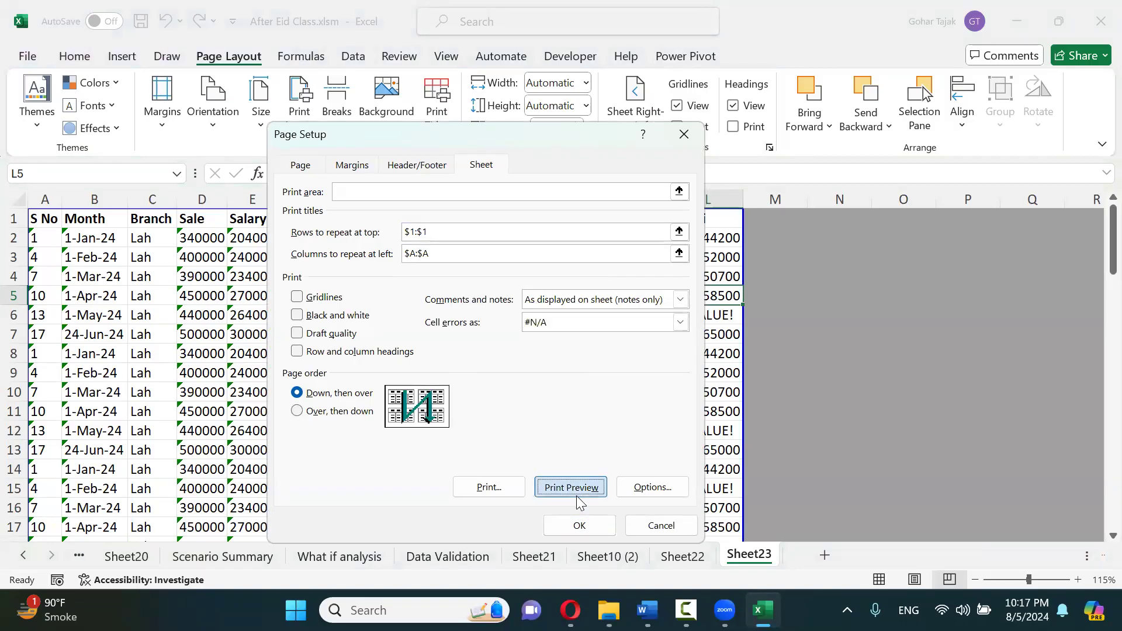
{"action": "left_click", "coordinate": [575, 489]}
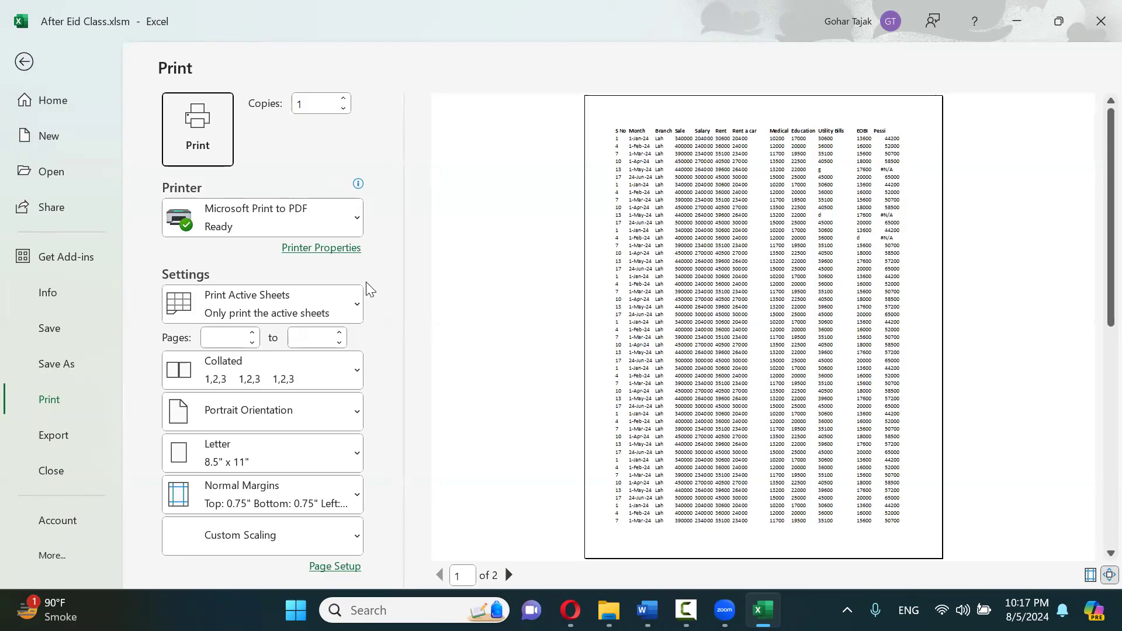
{"action": "key", "text": "Escape"}
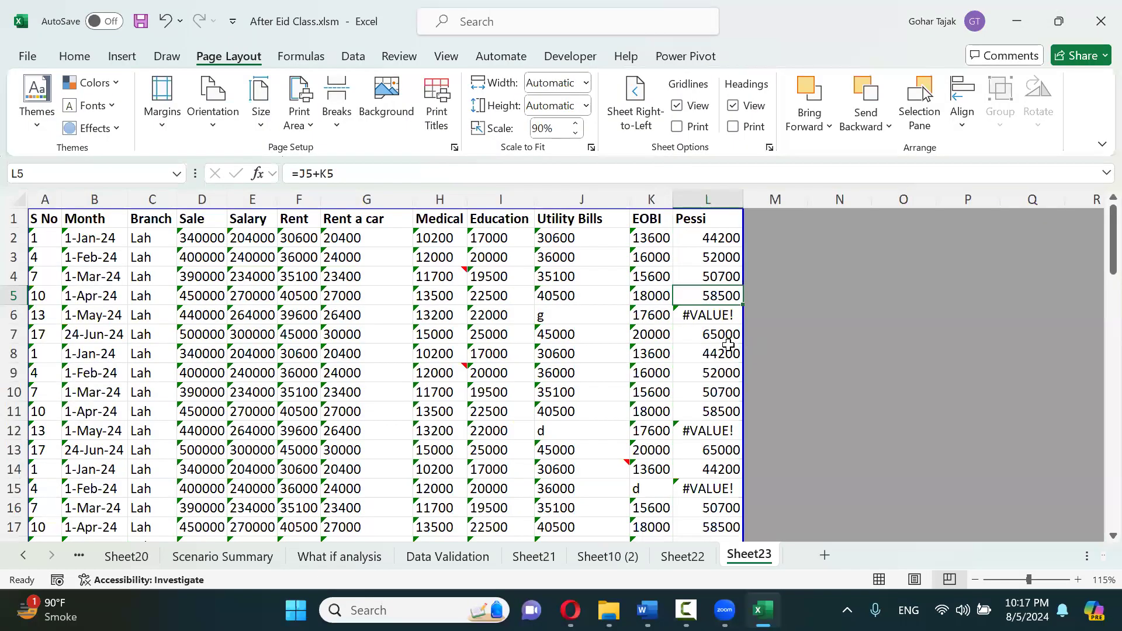
Close Page Setup, switch Sheet23 to Normal view, and select cells around the table
{"action": "left_click", "coordinate": [436, 114]}
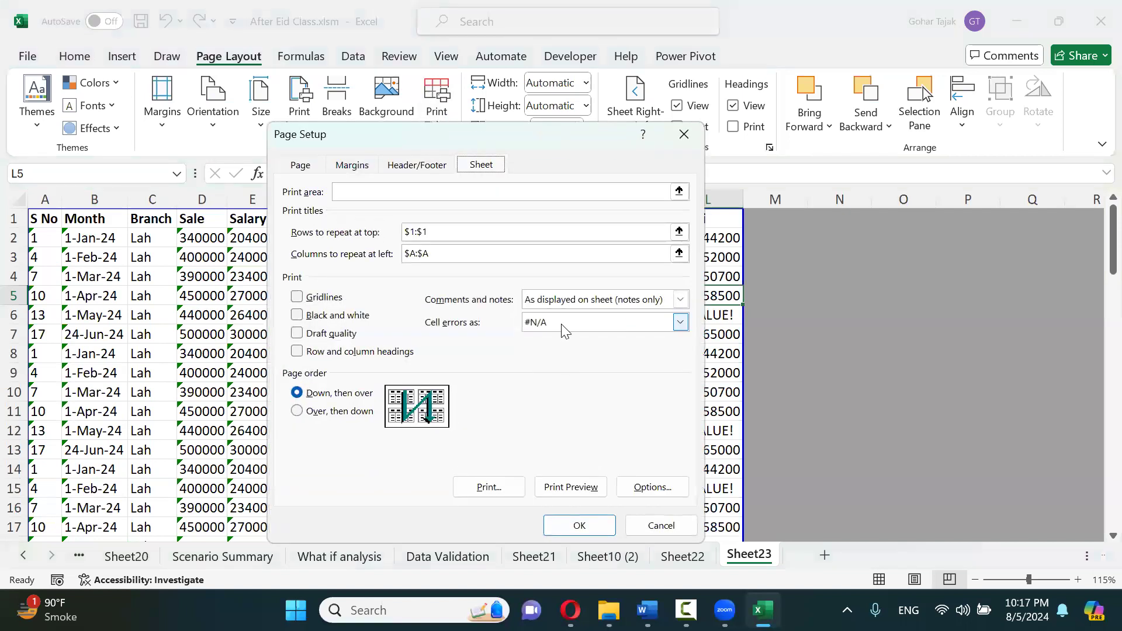
{"action": "left_click", "coordinate": [683, 142]}
{"action": "left_click", "coordinate": [770, 274]}
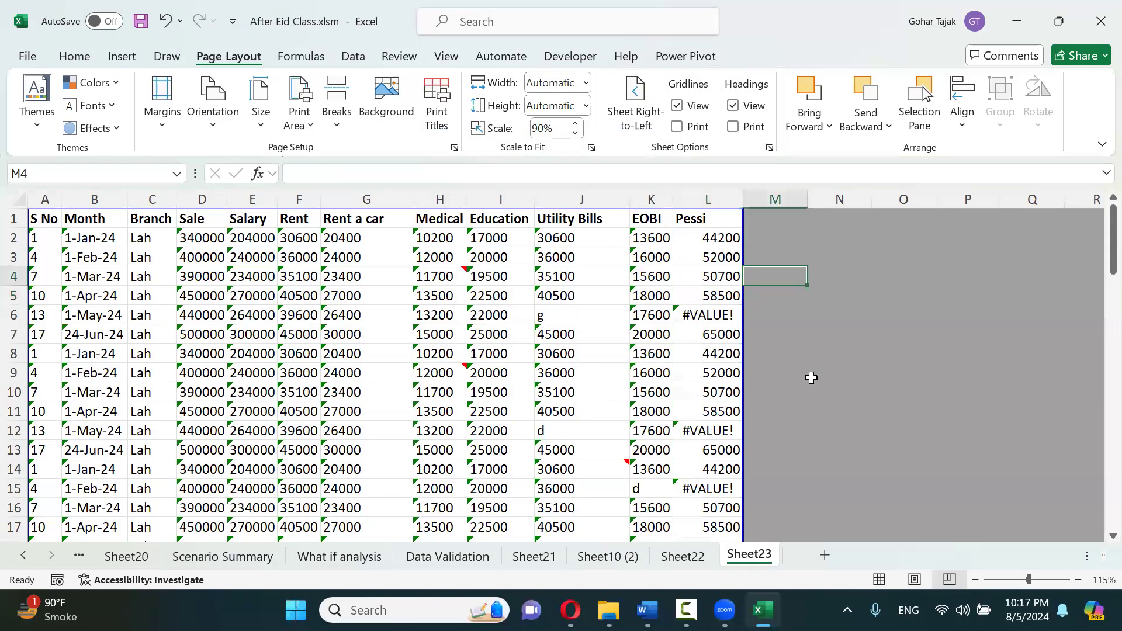
{"action": "left_click", "coordinate": [880, 580]}
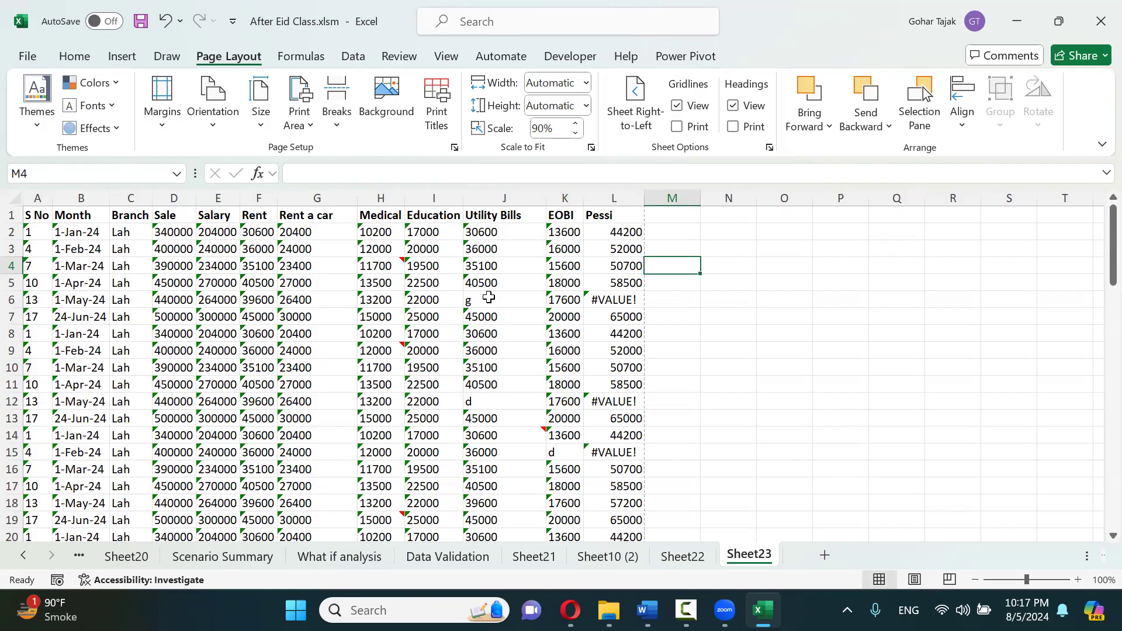
{"action": "left_click", "coordinate": [747, 265]}
{"action": "left_click", "coordinate": [752, 307]}
{"action": "left_click", "coordinate": [752, 349]}
{"action": "left_click", "coordinate": [748, 400]}
{"action": "left_click", "coordinate": [721, 283]}
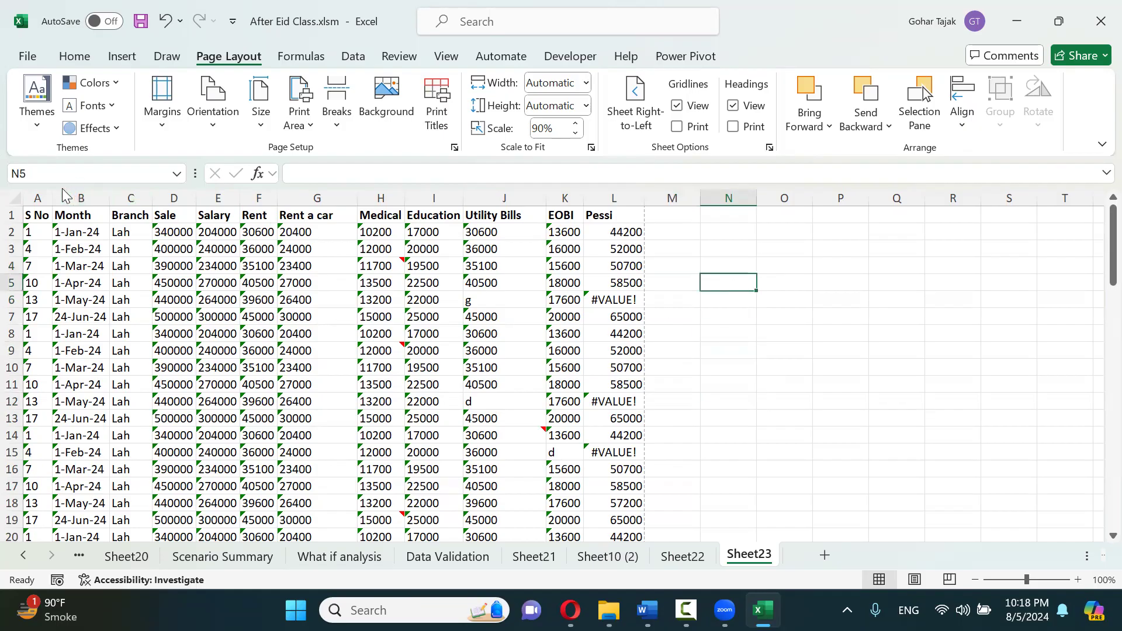
{"action": "left_click_drag", "start_coordinate": [38, 198], "coordinate": [456, 197]}
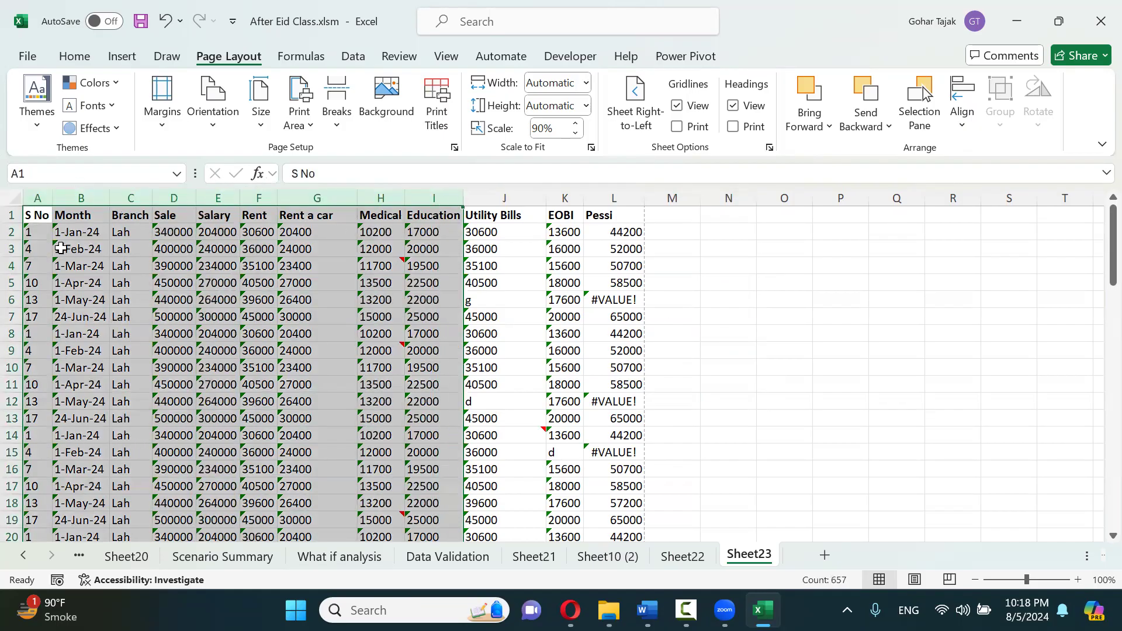
{"action": "left_click_drag", "start_coordinate": [11, 215], "coordinate": [12, 249]}
{"action": "left_click", "coordinate": [198, 264]}
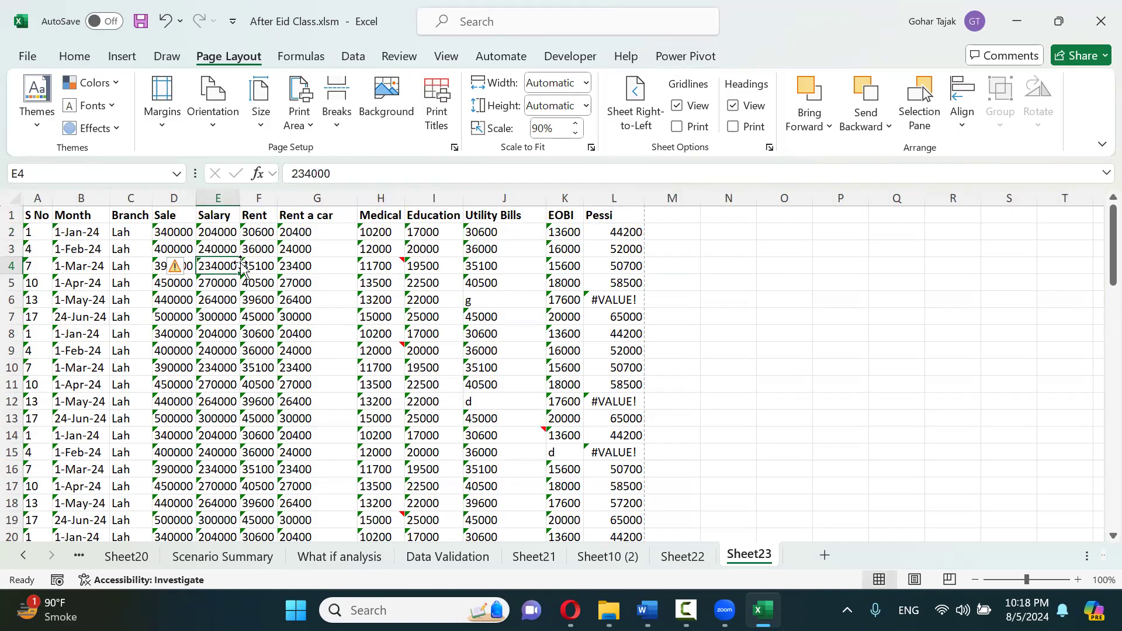
Try gridlines and headings options, then preview the printout with both turned off
{"action": "left_click", "coordinate": [441, 117]}
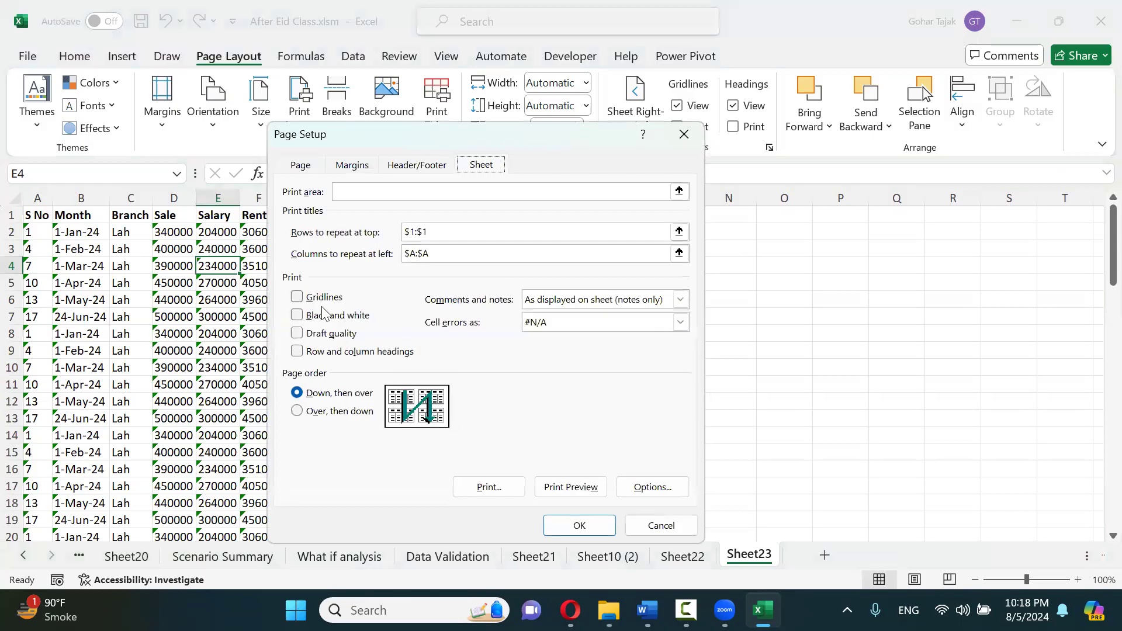
{"action": "left_click", "coordinate": [299, 299]}
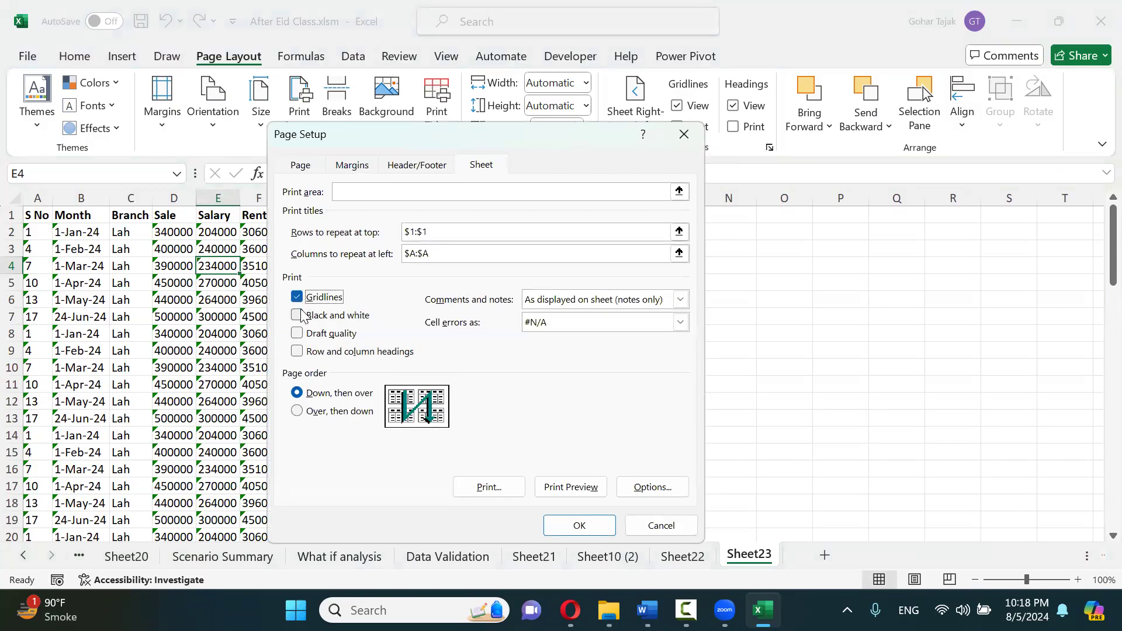
{"action": "left_click", "coordinate": [304, 353]}
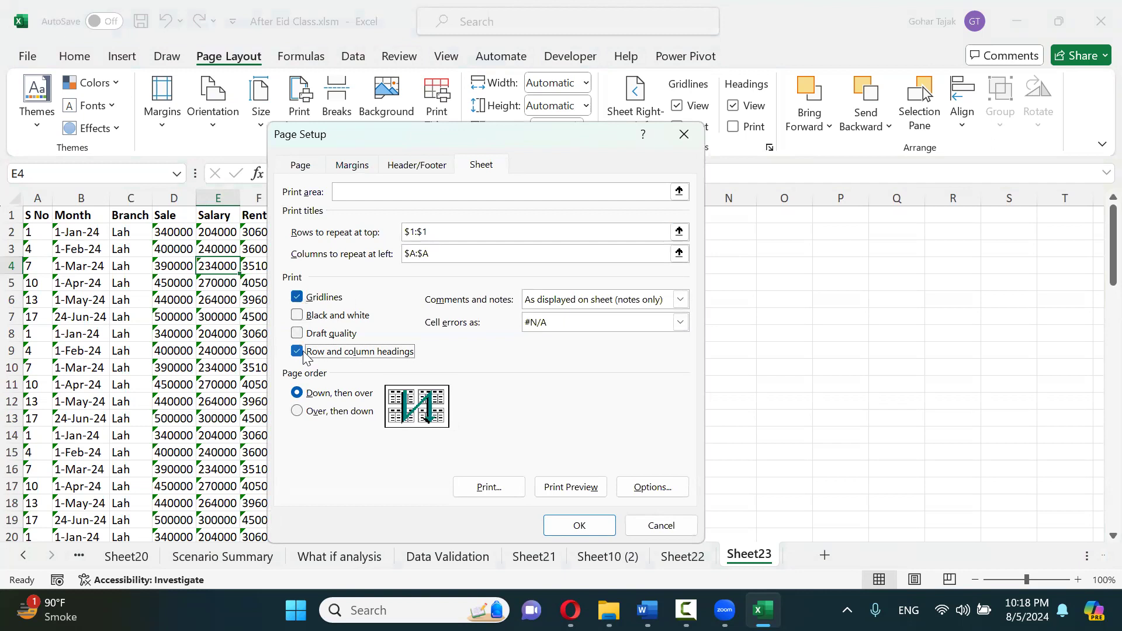
{"action": "left_click", "coordinate": [296, 297]}
{"action": "left_click", "coordinate": [298, 351]}
{"action": "left_click", "coordinate": [569, 487]}
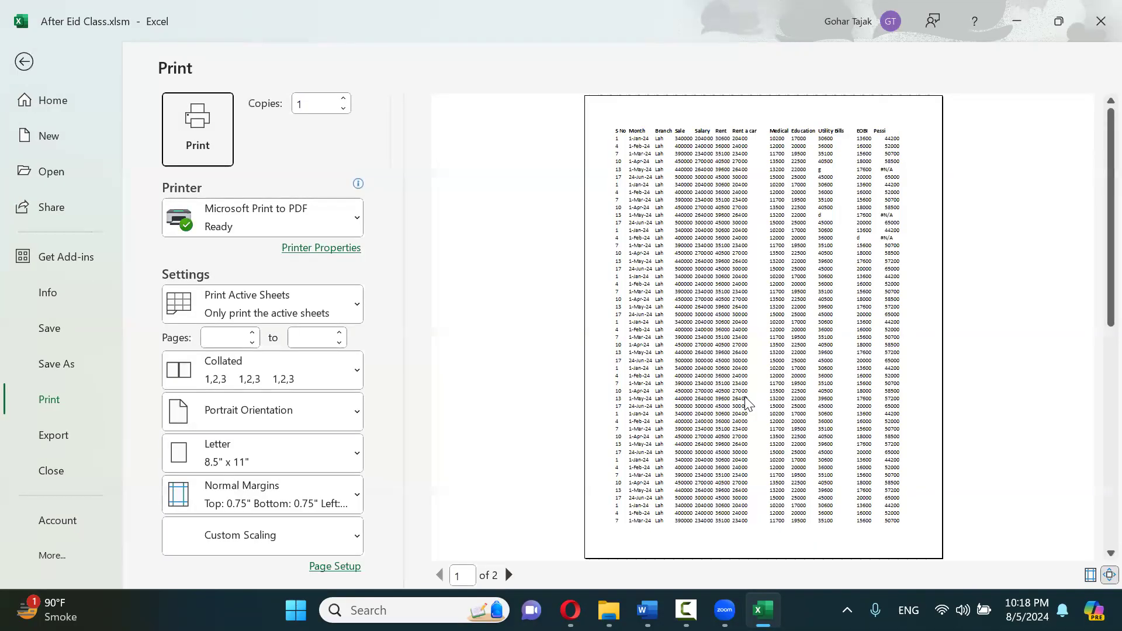
{"action": "left_click", "coordinate": [24, 62]}
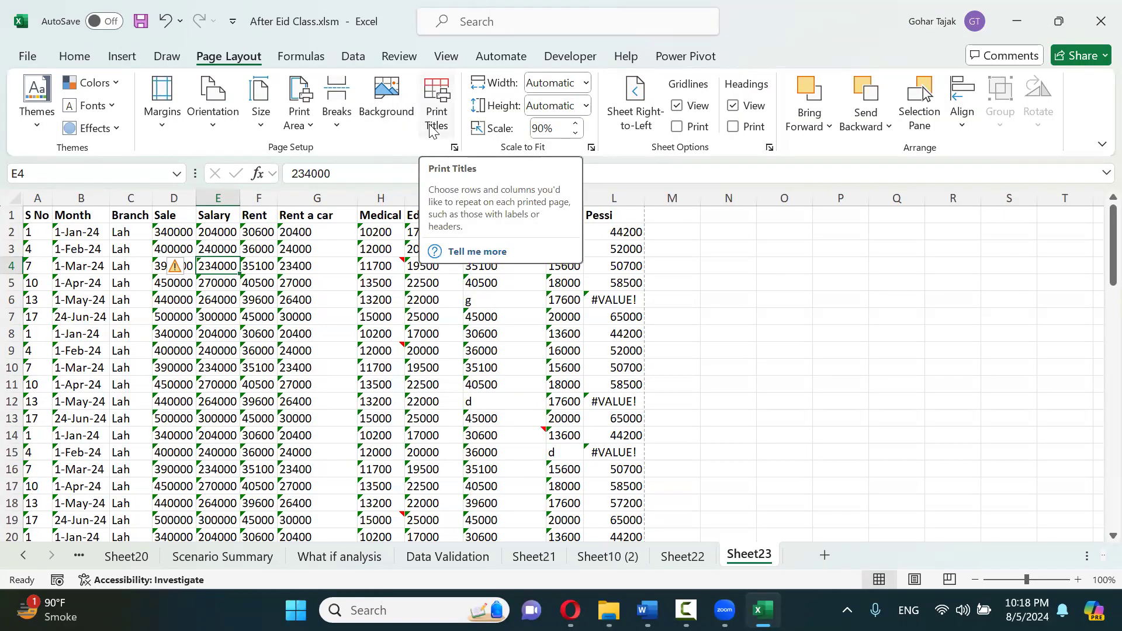
Turn on gridlines and row and column headings and preview the printout
{"action": "left_click", "coordinate": [434, 117]}
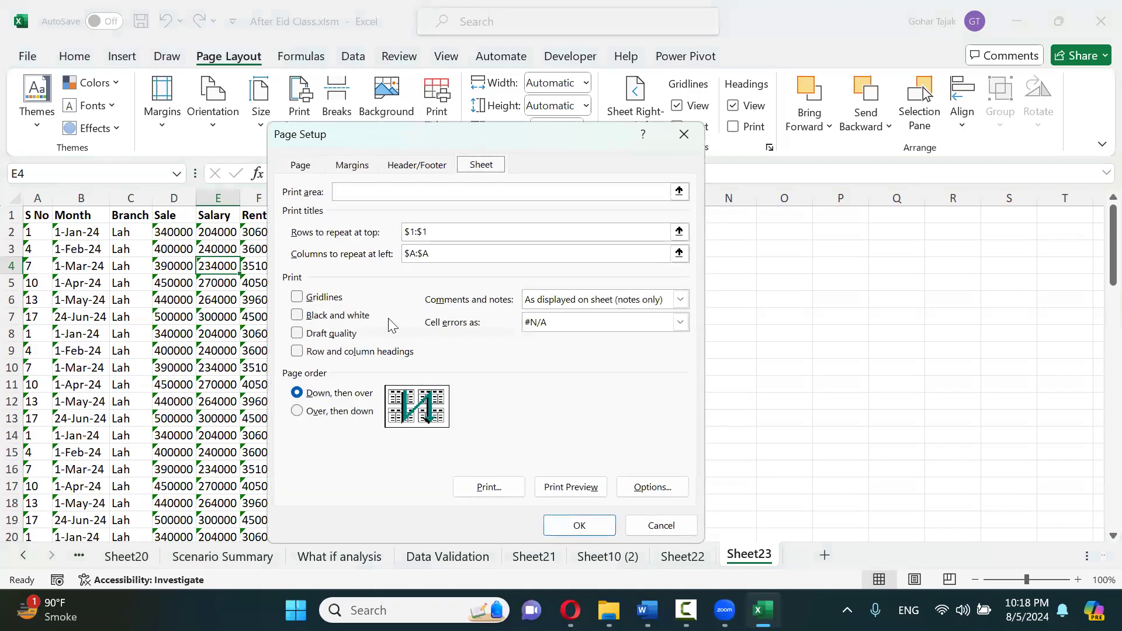
{"action": "left_click", "coordinate": [328, 300]}
{"action": "left_click", "coordinate": [315, 354]}
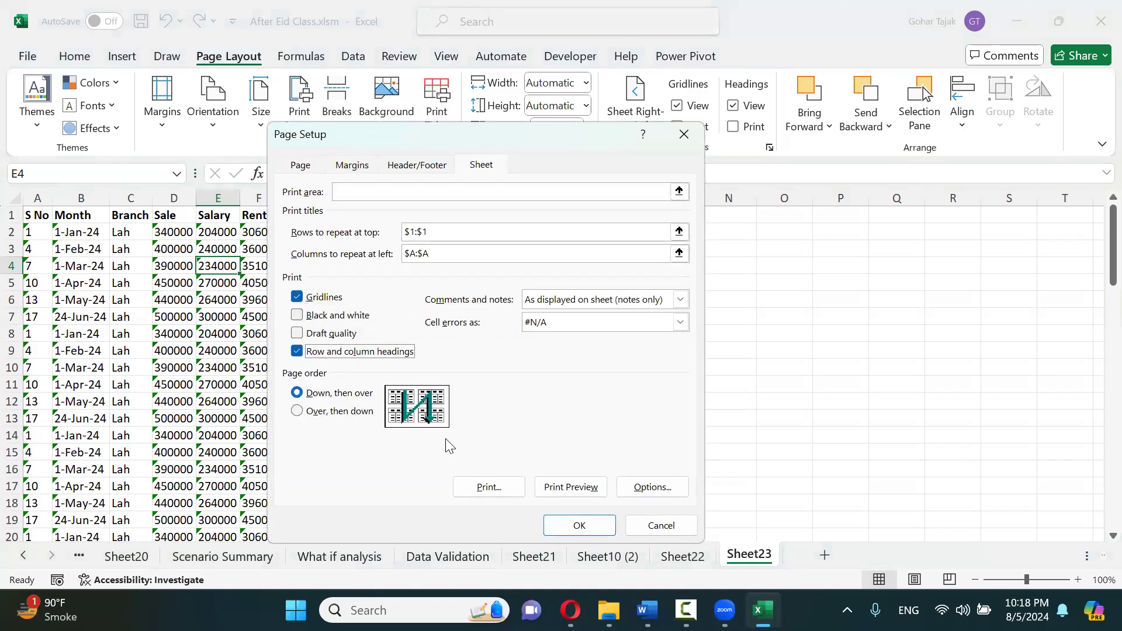
{"action": "left_click", "coordinate": [564, 487]}
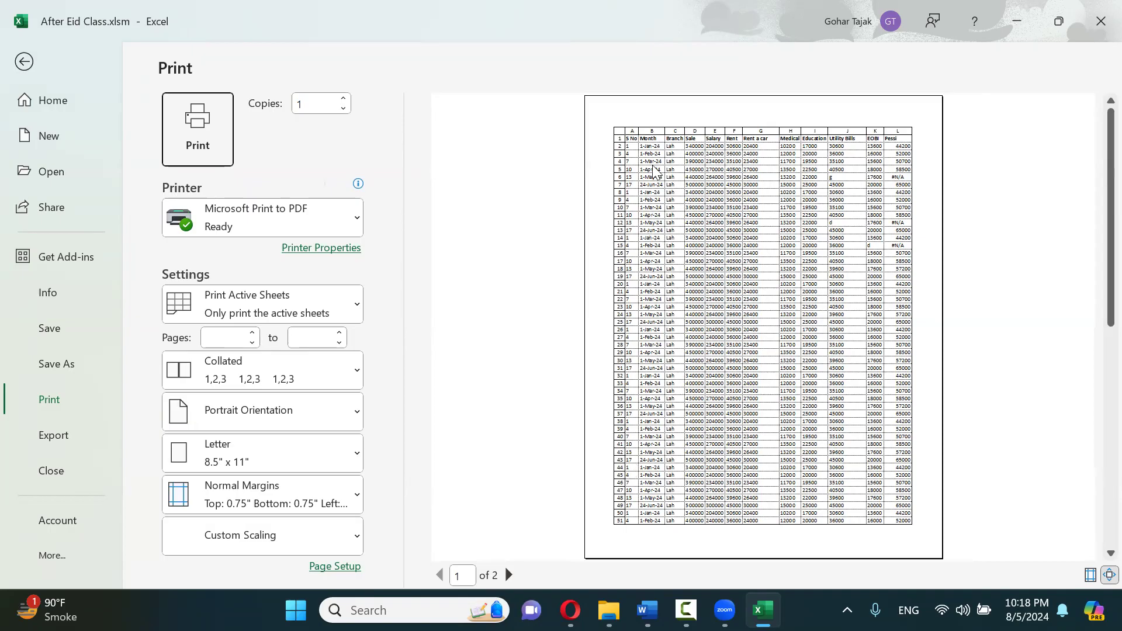
{"action": "left_click", "coordinate": [24, 61]}
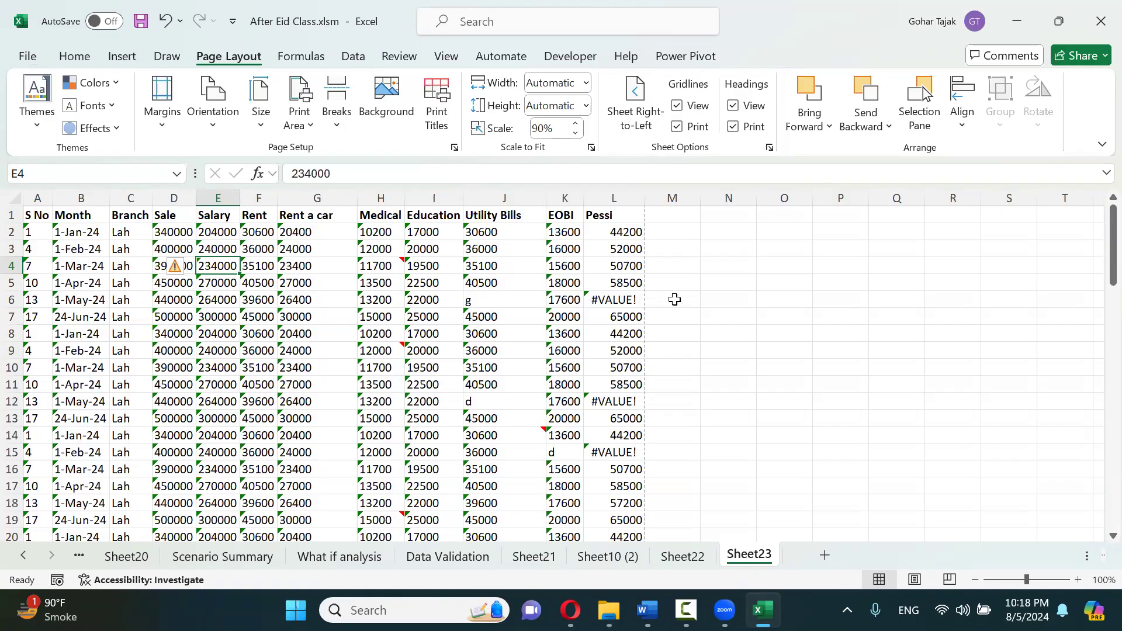
Select L7, look at the print preview, then return to the worksheet
{"action": "left_click", "coordinate": [591, 322]}
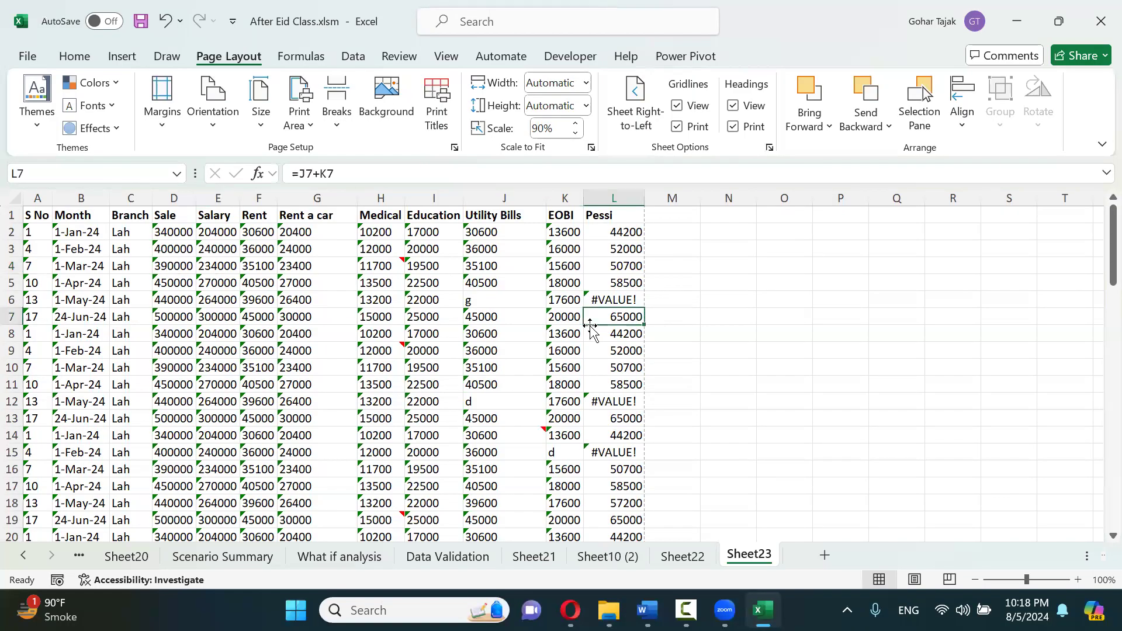
{"action": "key", "text": "alt+f"}
{"action": "key", "text": "p"}
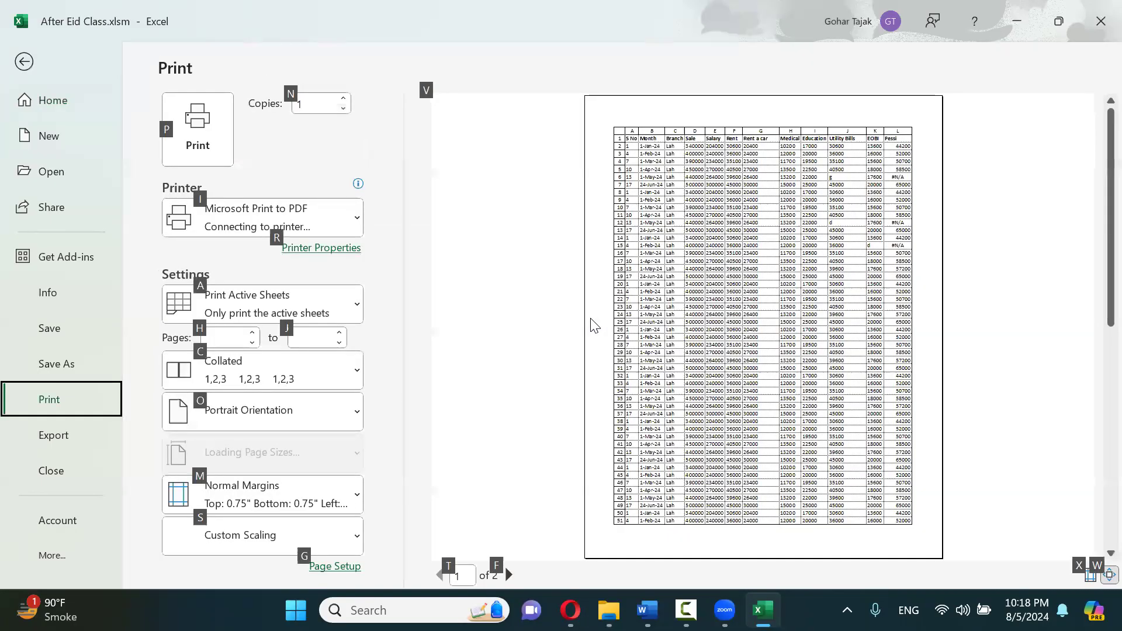
{"action": "key", "text": "Escape"}
{"action": "key", "text": "Escape"}
{"action": "key", "text": "alt"}
{"action": "key", "text": "Escape"}
Enter the heading ALT FV in cell N1
{"action": "left_click", "coordinate": [741, 216]}
{"action": "type", "text": "AL"}
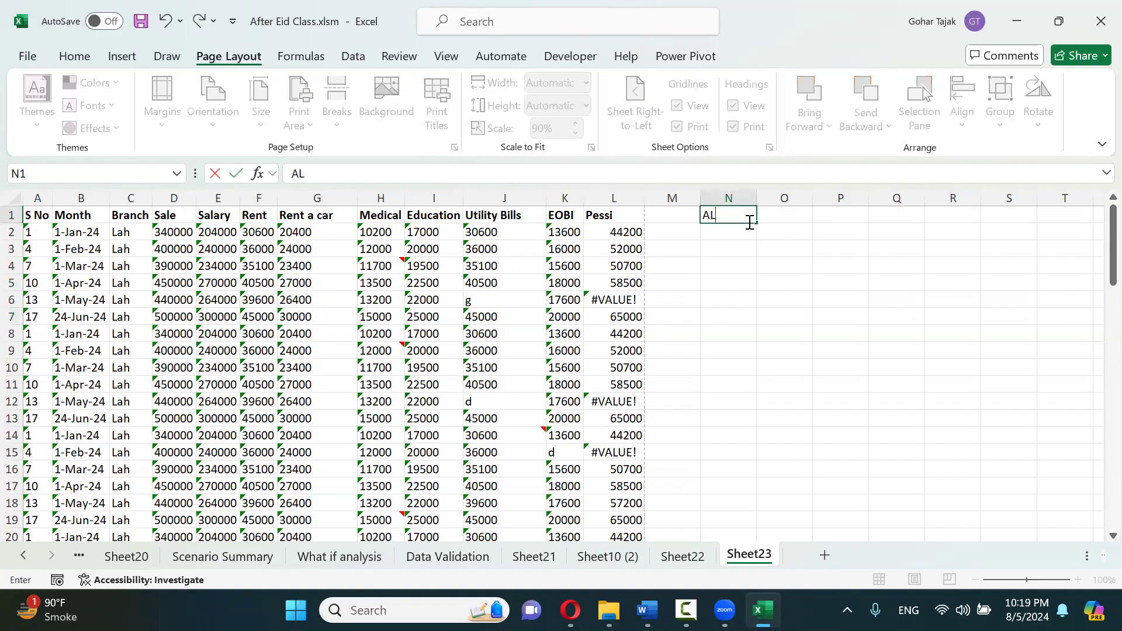
{"action": "key", "text": "Return"}
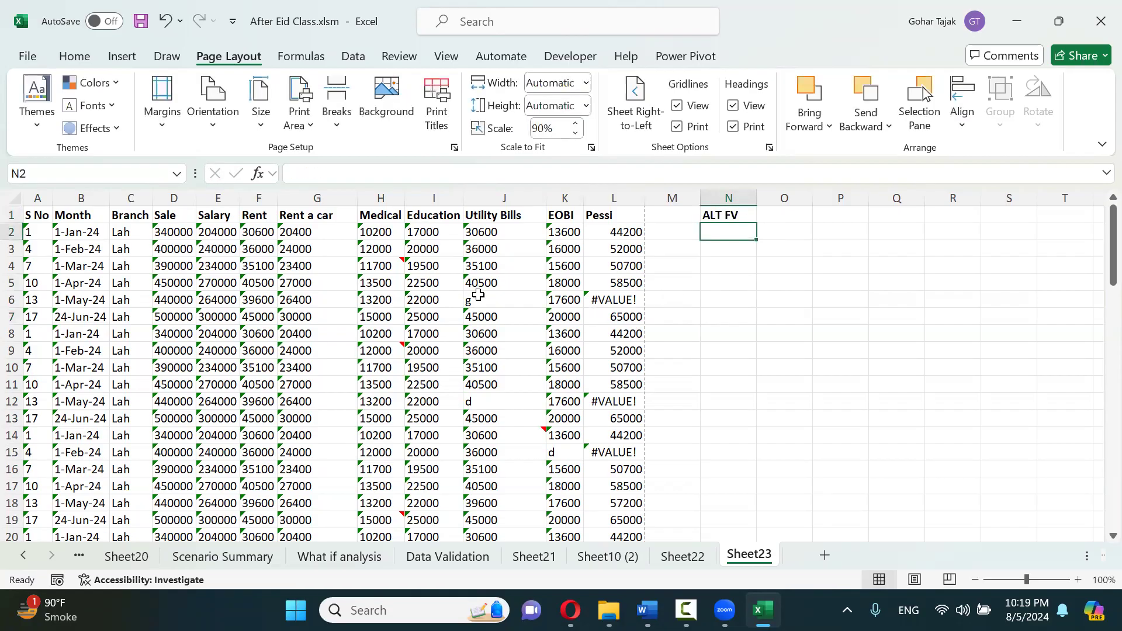
Replace the stray text entries in J6 and J12 with 455
{"action": "left_click", "coordinate": [503, 300]}
{"action": "type", "text": "455"}
{"action": "key", "text": "Return"}
{"action": "key", "text": "Return"}
{"action": "key", "text": "Return"}
{"action": "key", "text": "Return"}
{"action": "key", "text": "Return"}
{"action": "key", "text": "Return"}
{"action": "type", "text": "455"}
{"action": "key", "text": "Return"}
{"action": "key", "text": "Return"}
{"action": "key", "text": "Return"}
{"action": "key", "text": "Return"}
Correct the stray 'd' in K15 to 444 and bring up the Print Titles settings
{"action": "key", "text": "Down"}
{"action": "key", "text": "Down"}
{"action": "key", "text": "Up"}
{"action": "key", "text": "Up"}
{"action": "key", "text": "Up"}
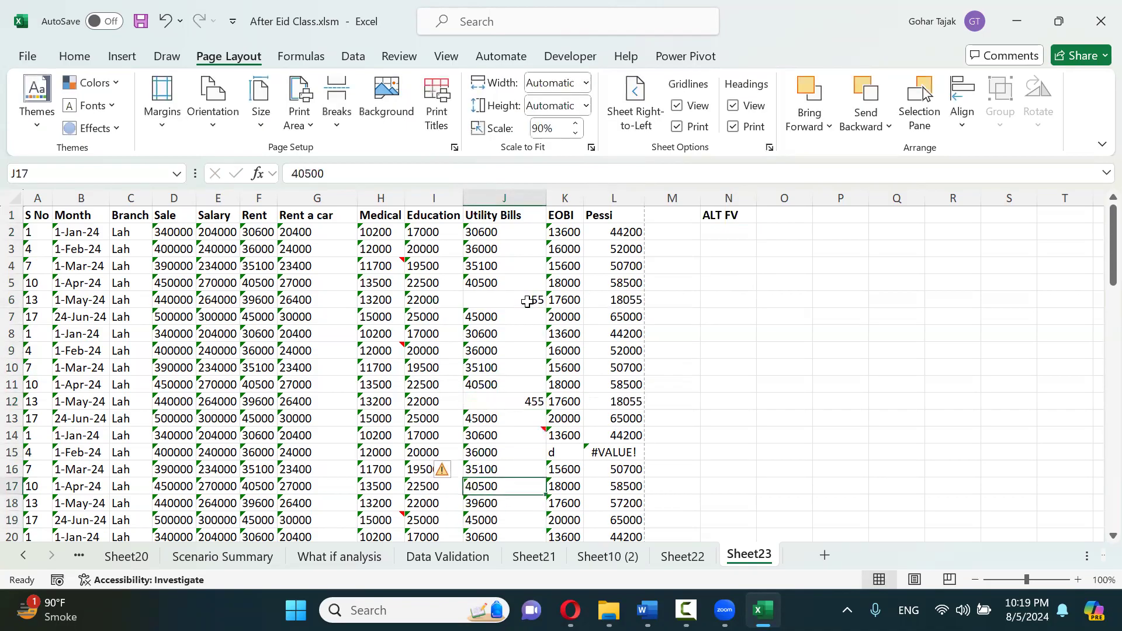
{"action": "key", "text": "Right"}
{"action": "type", "text": "444"}
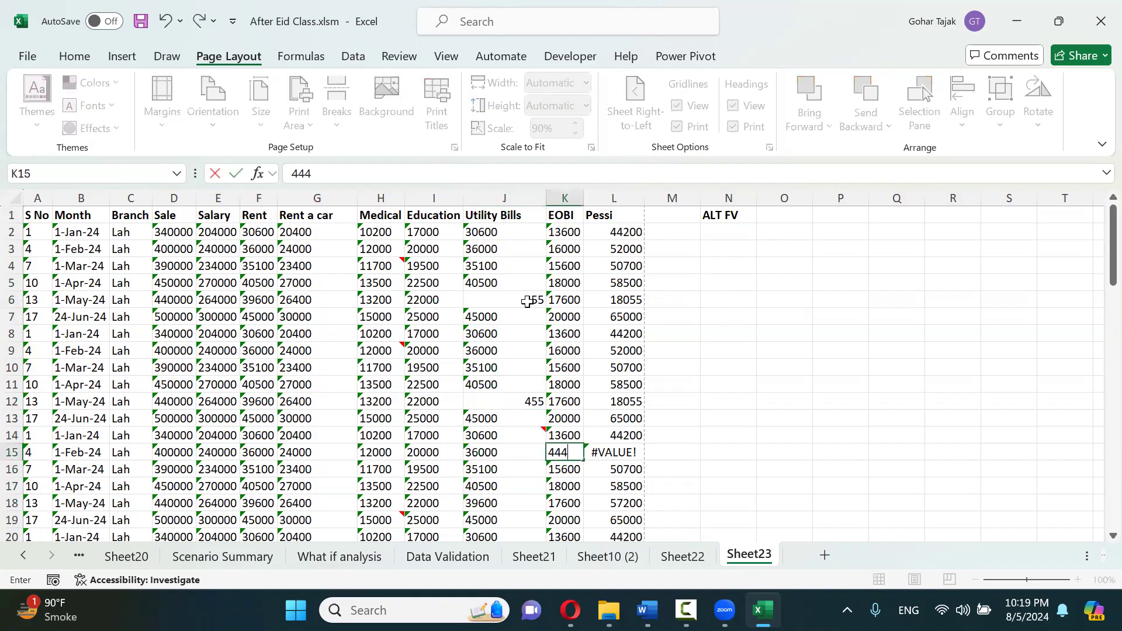
{"action": "key", "text": "Return"}
{"action": "key", "text": "Return"}
{"action": "key", "text": "Return"}
{"action": "key", "text": "Up"}
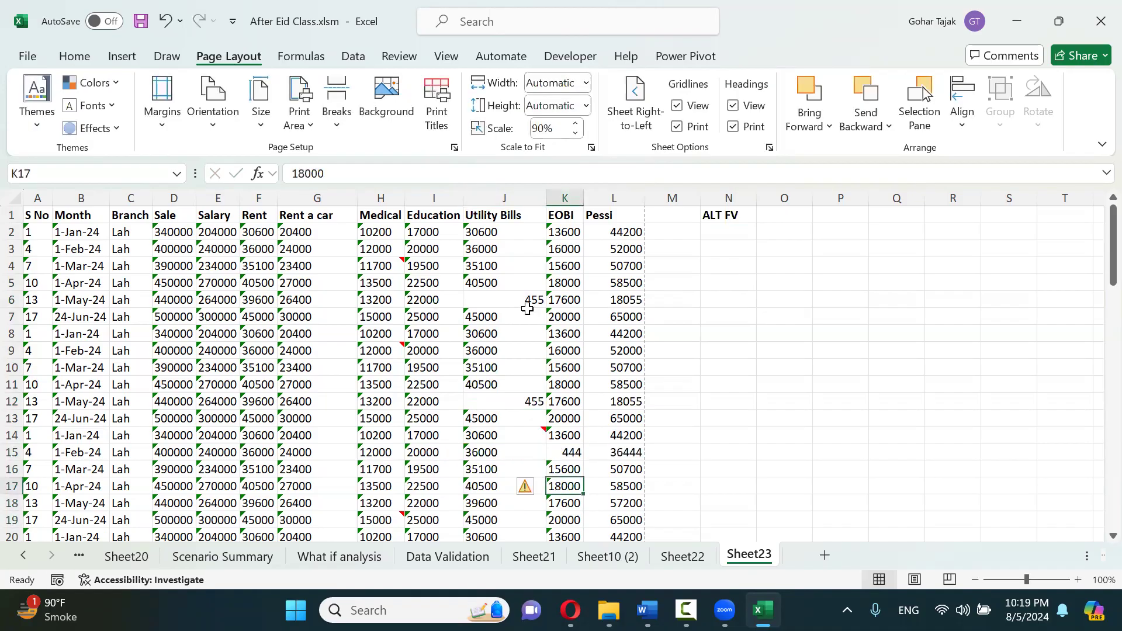
{"action": "left_click", "coordinate": [438, 126]}
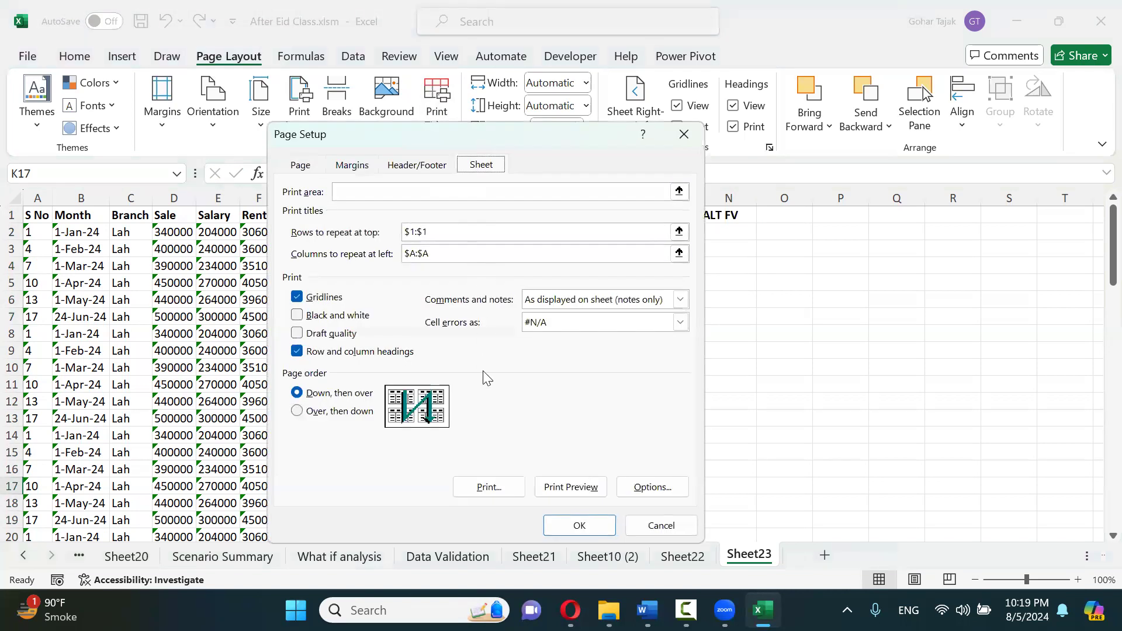
Cancel Page Setup unchanged, glance at the File backstage options, and return to cell I5
{"action": "left_click", "coordinate": [660, 524]}
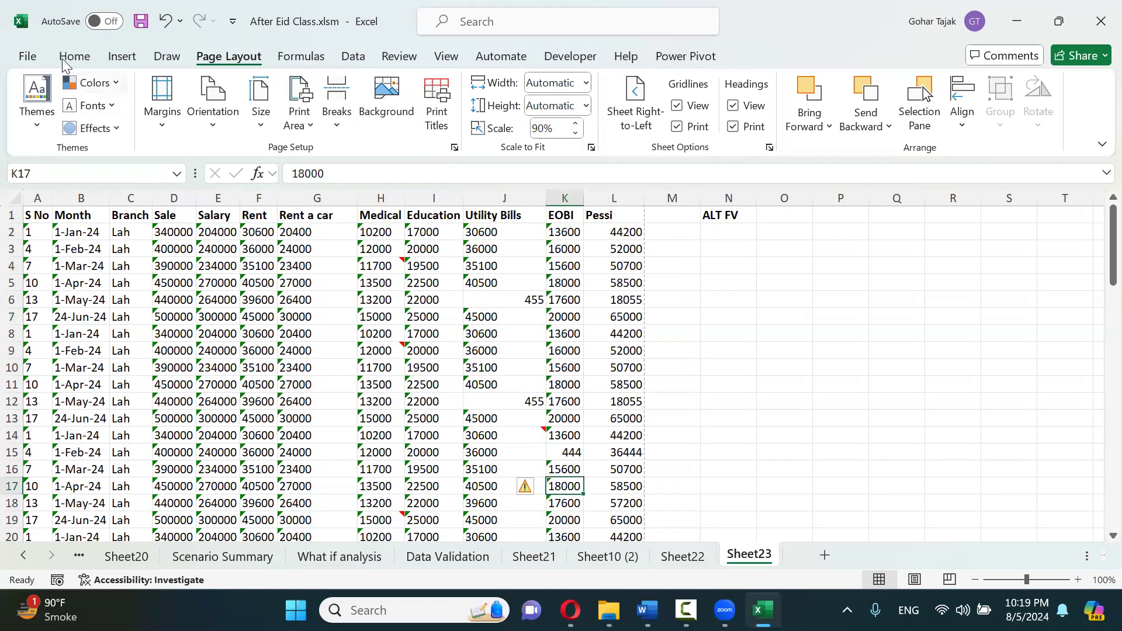
{"action": "left_click", "coordinate": [28, 56]}
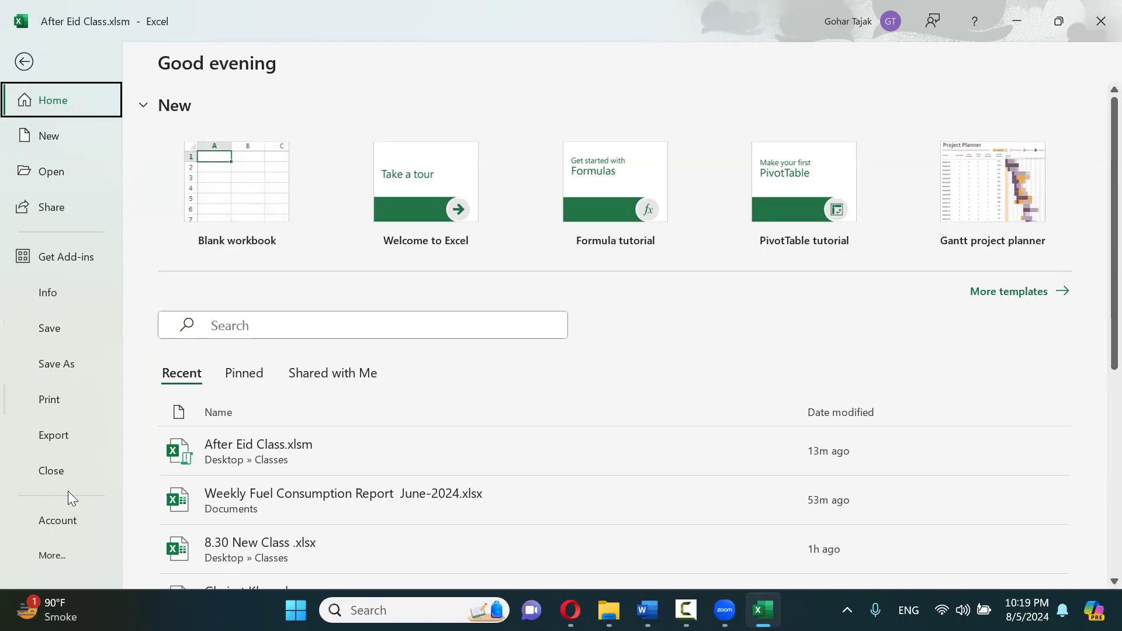
{"action": "left_click", "coordinate": [58, 552]}
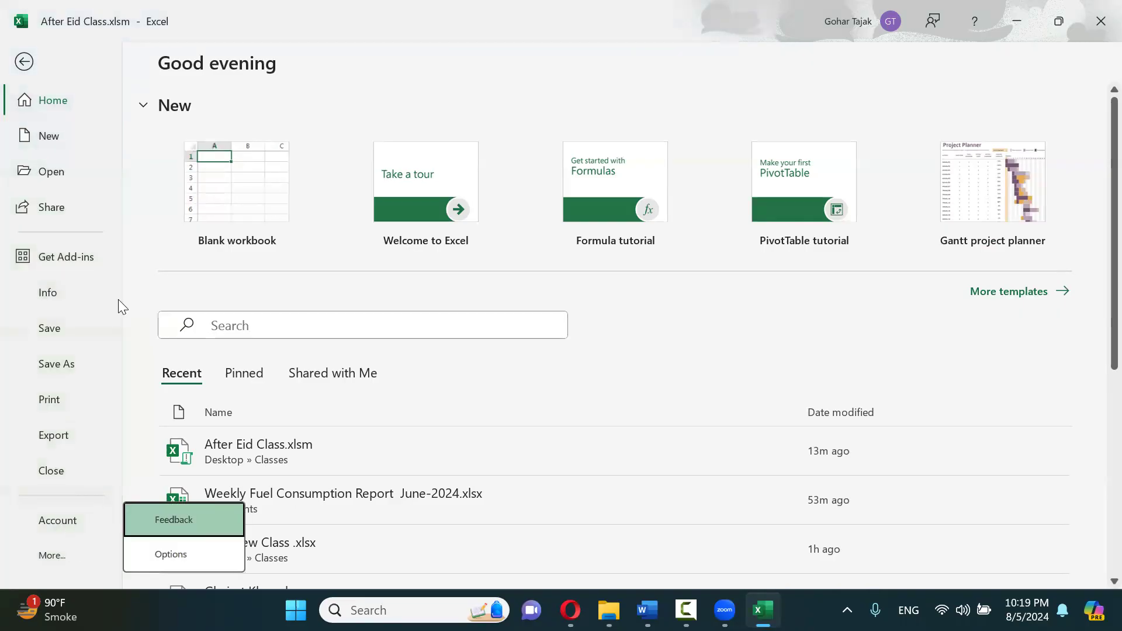
{"action": "key", "text": "Escape"}
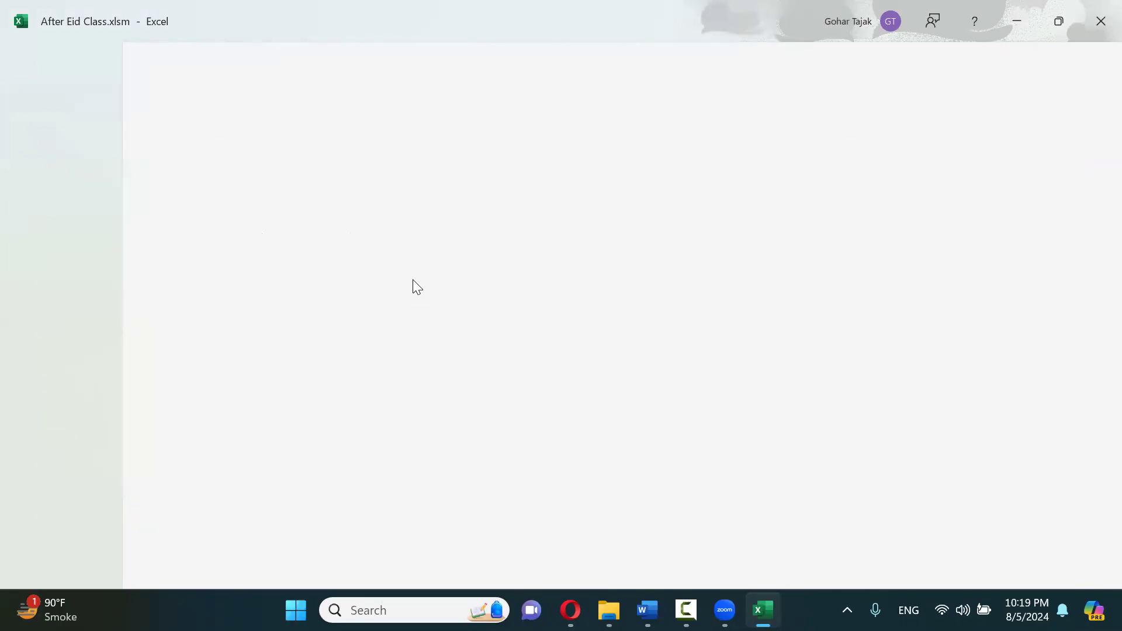
{"action": "left_click", "coordinate": [414, 280]}
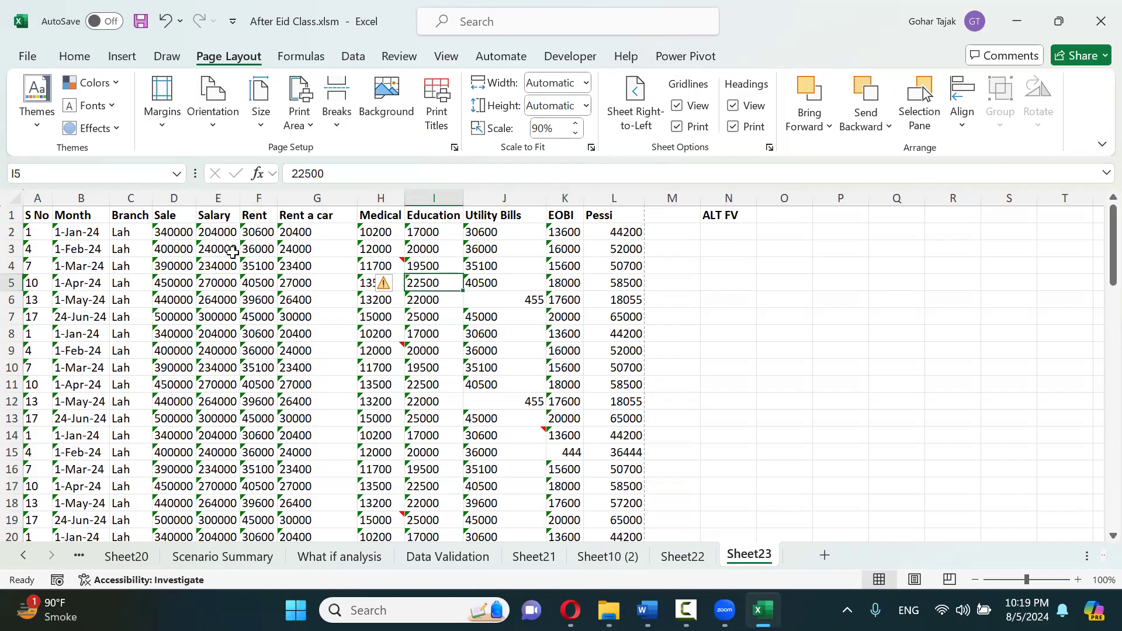
Set D1:I14, Sale through Education, as the print area and check its one-page preview
{"action": "left_click_drag", "start_coordinate": [175, 215], "coordinate": [430, 438]}
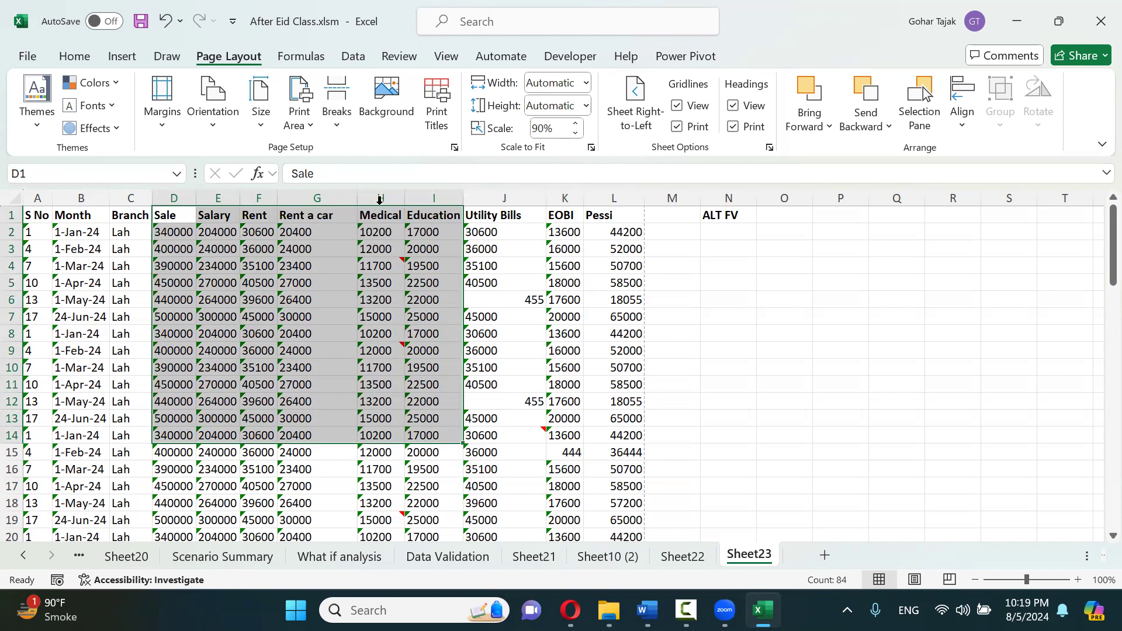
{"action": "left_click", "coordinate": [313, 133]}
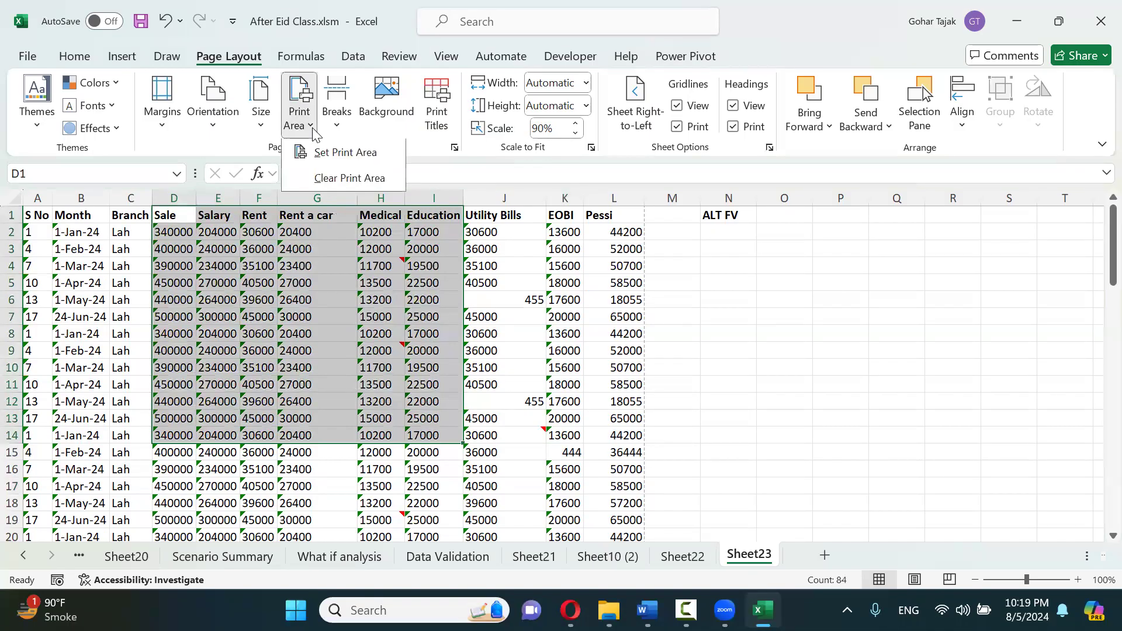
{"action": "left_click", "coordinate": [348, 153]}
{"action": "left_click", "coordinate": [327, 318]}
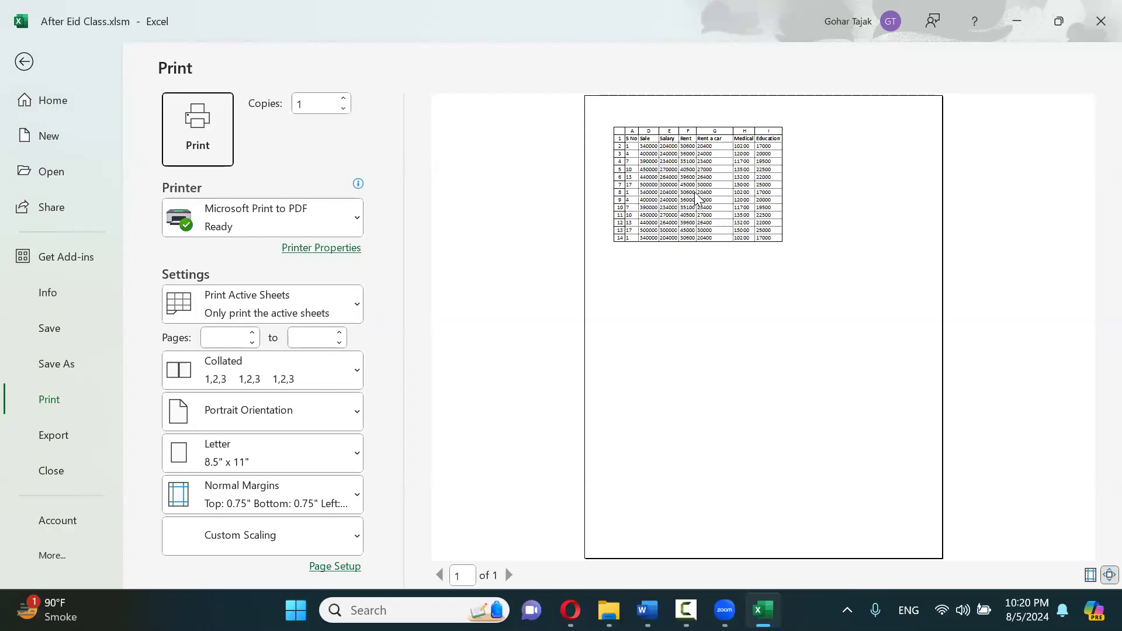
{"action": "left_click", "coordinate": [25, 61]}
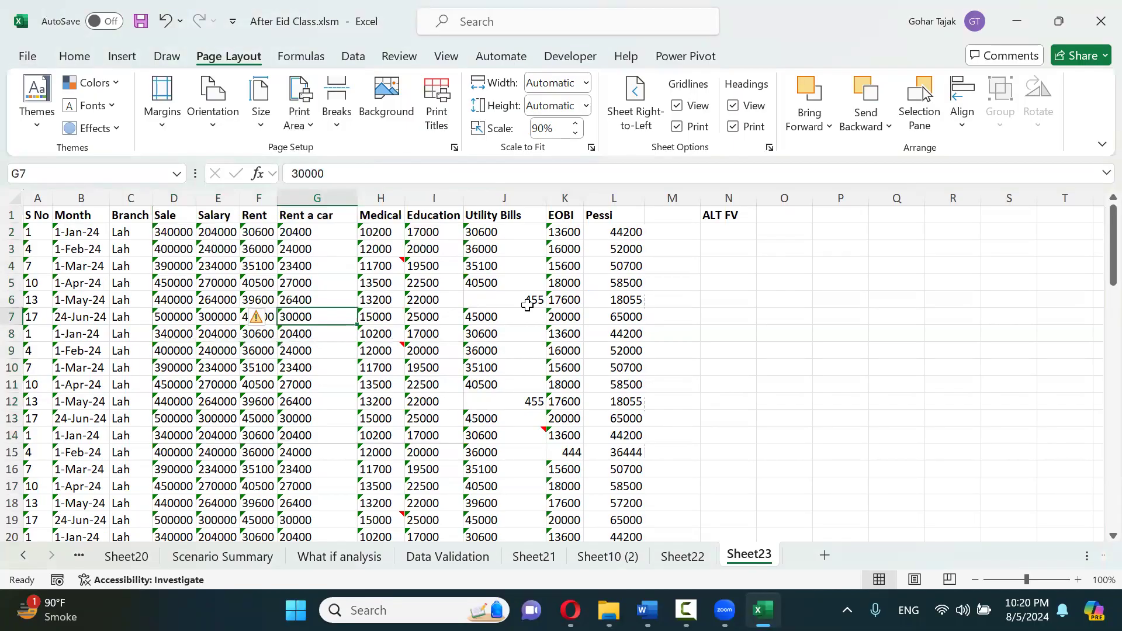
Add J5:L13, Utility Bills to Pessi, to the print area and view page 2 of 2
{"action": "left_click_drag", "start_coordinate": [508, 286], "coordinate": [619, 420]}
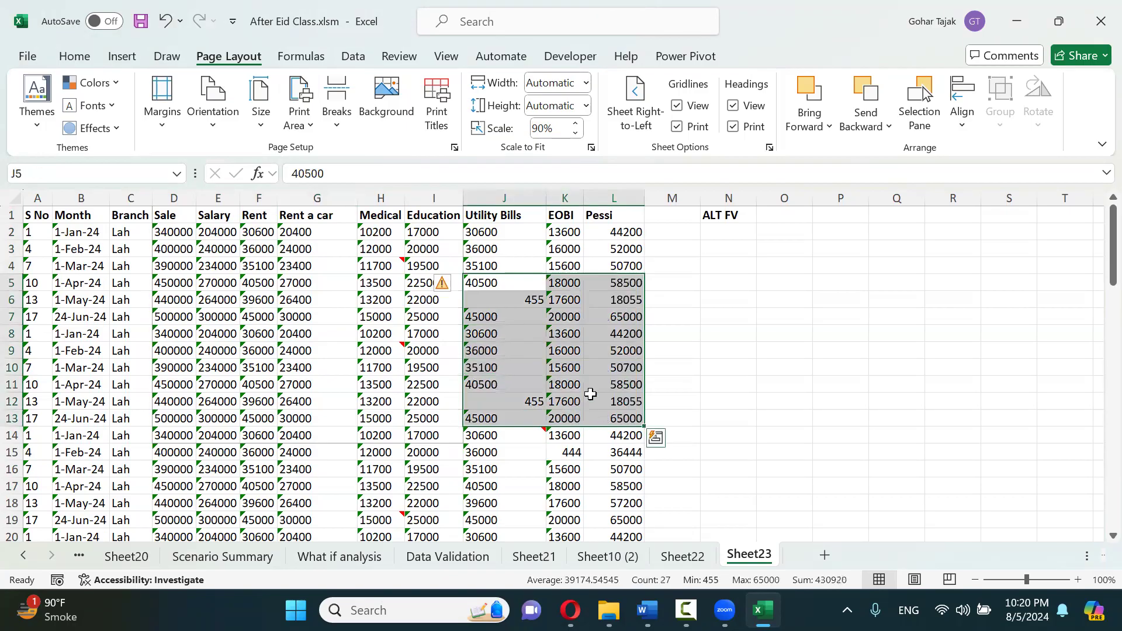
{"action": "left_click", "coordinate": [315, 133]}
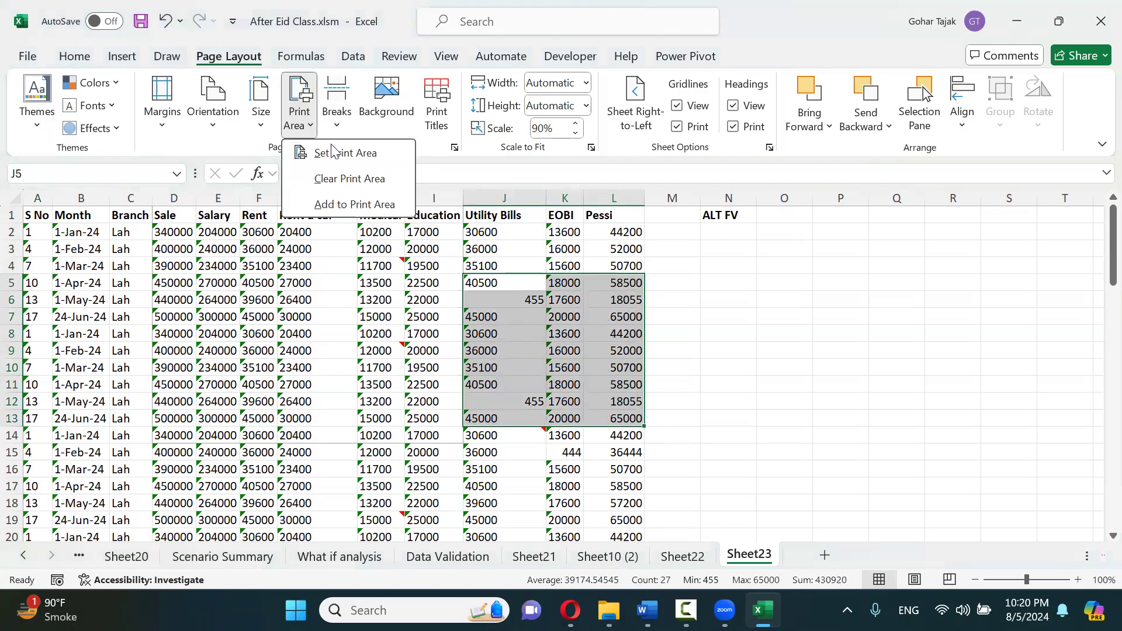
{"action": "left_click", "coordinate": [369, 209]}
{"action": "left_click", "coordinate": [372, 300]}
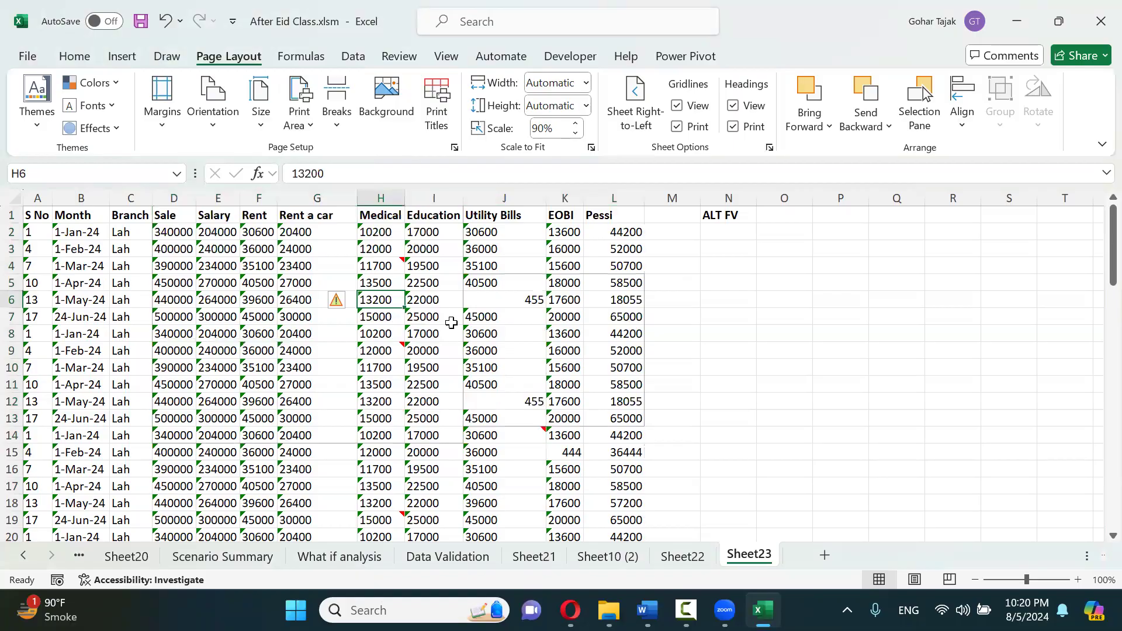
{"action": "key", "text": "ctrl+p"}
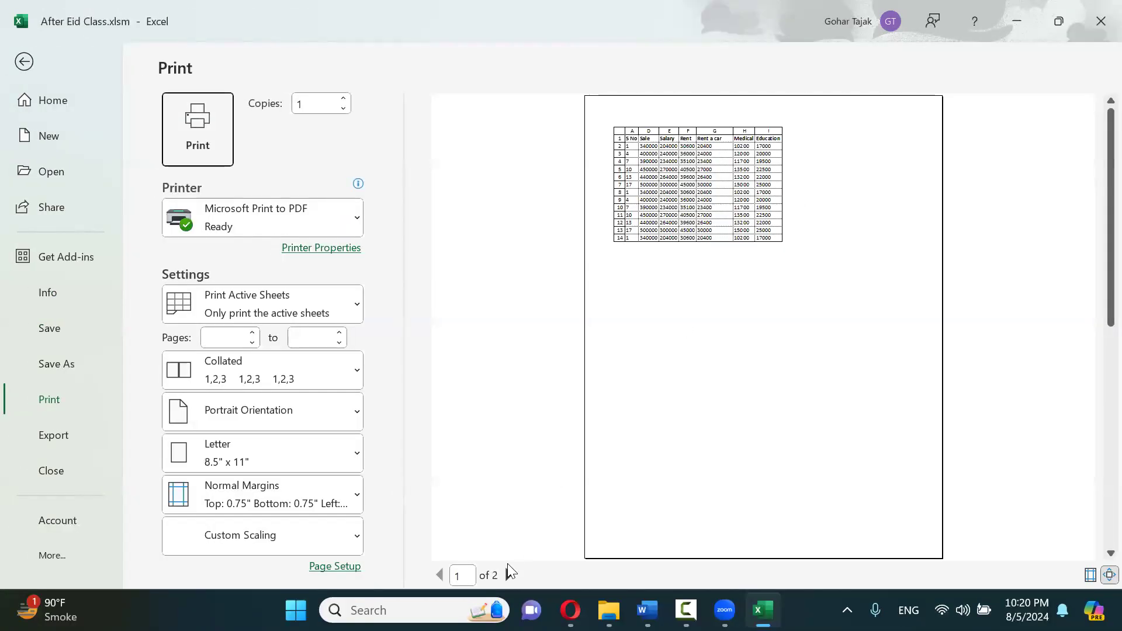
{"action": "left_click", "coordinate": [508, 575]}
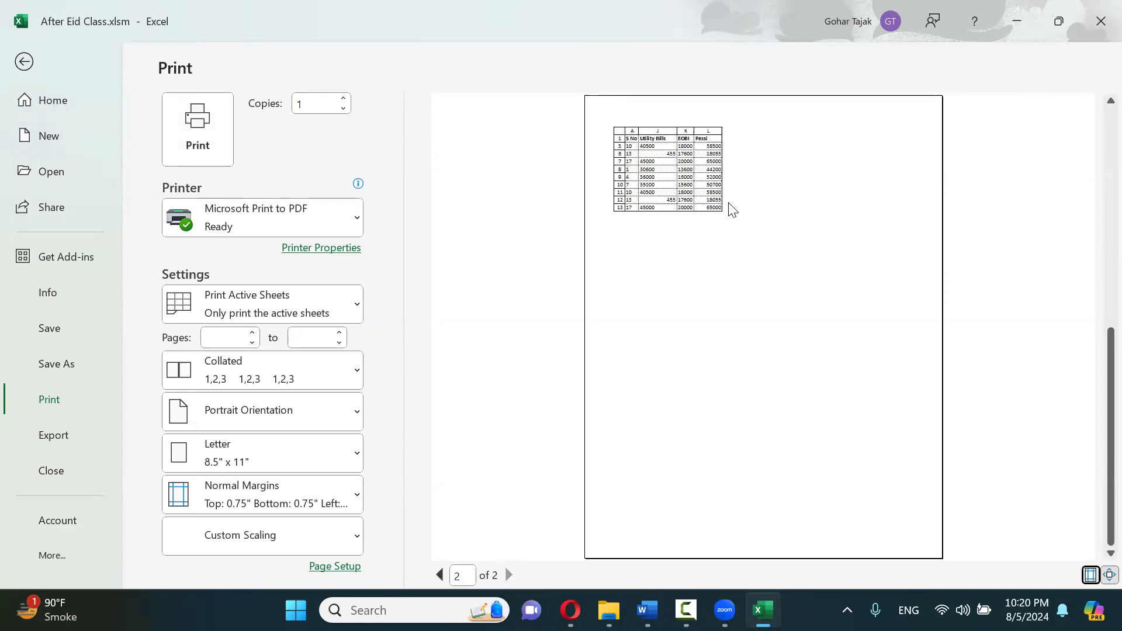
{"action": "key", "text": "Escape"}
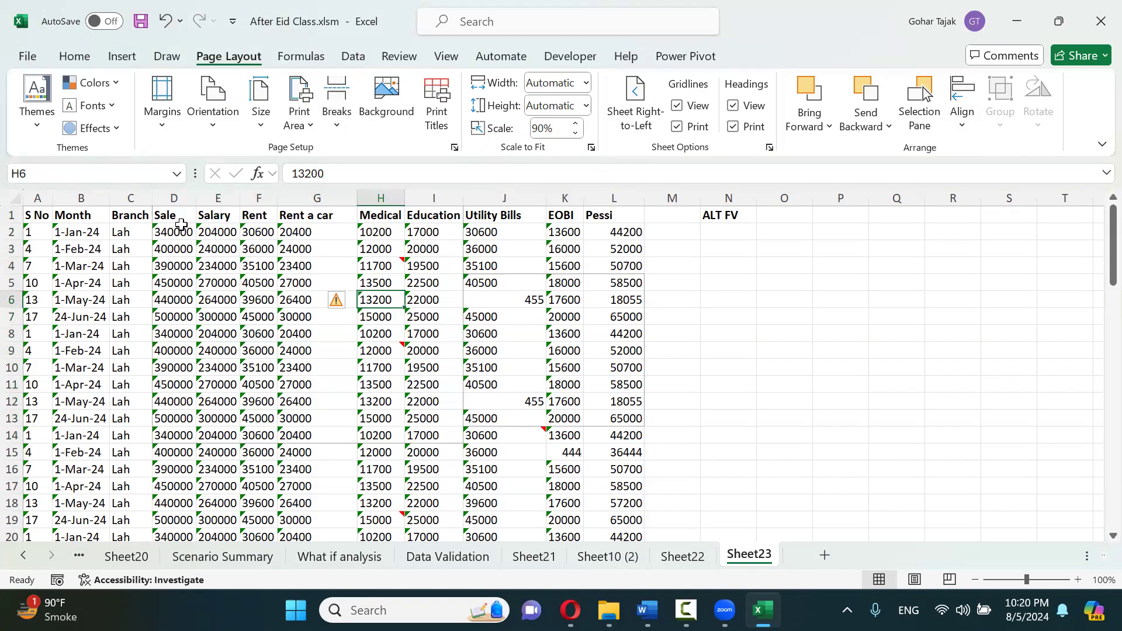
{"action": "left_click", "coordinate": [311, 124]}
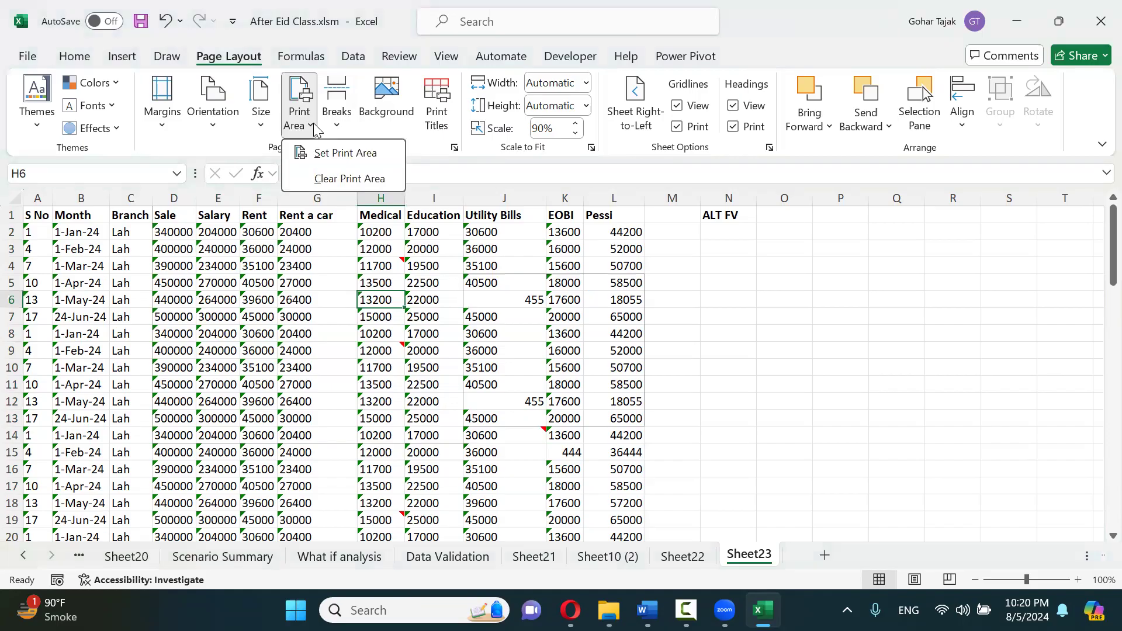
Clear the print area and preview the full table printout
{"action": "left_click", "coordinate": [342, 177]}
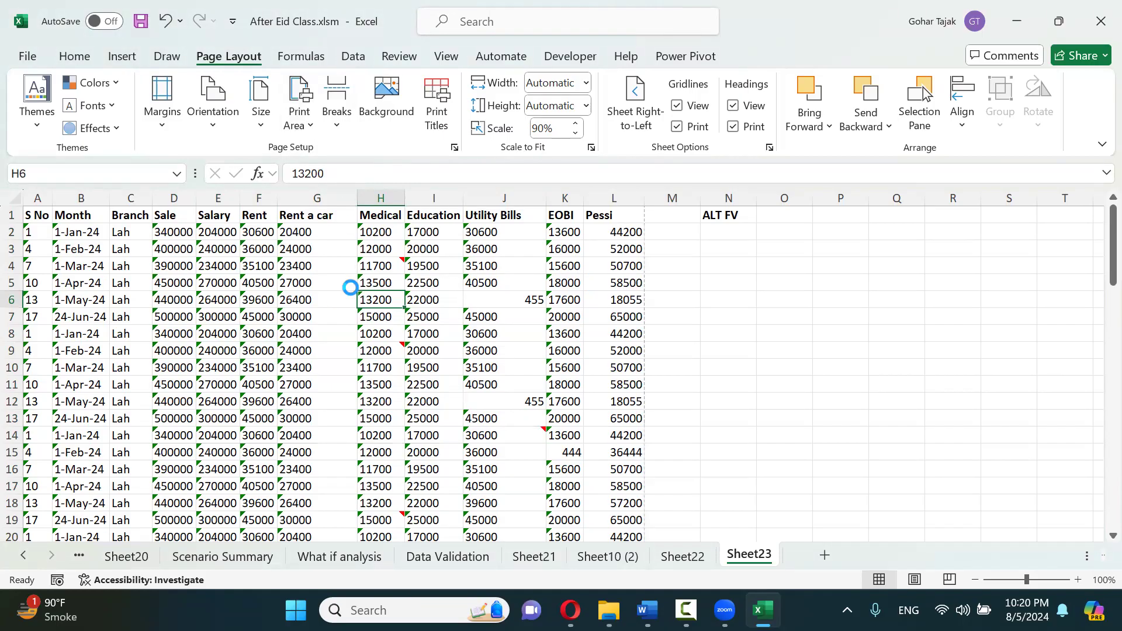
{"action": "key", "text": "ctrl+p"}
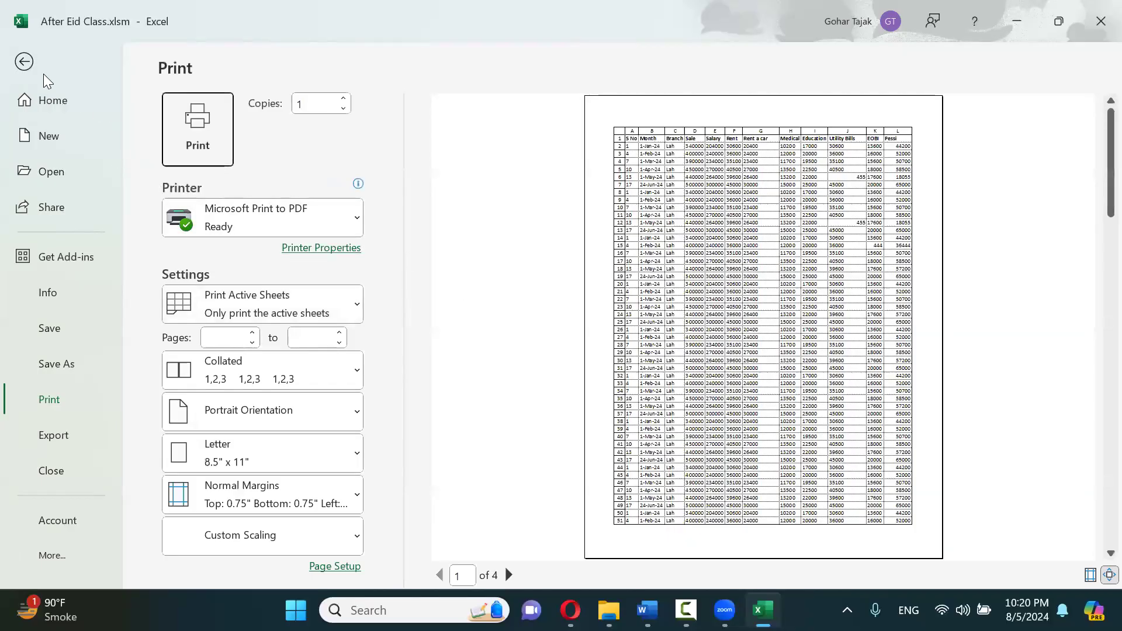
{"action": "left_click", "coordinate": [42, 72]}
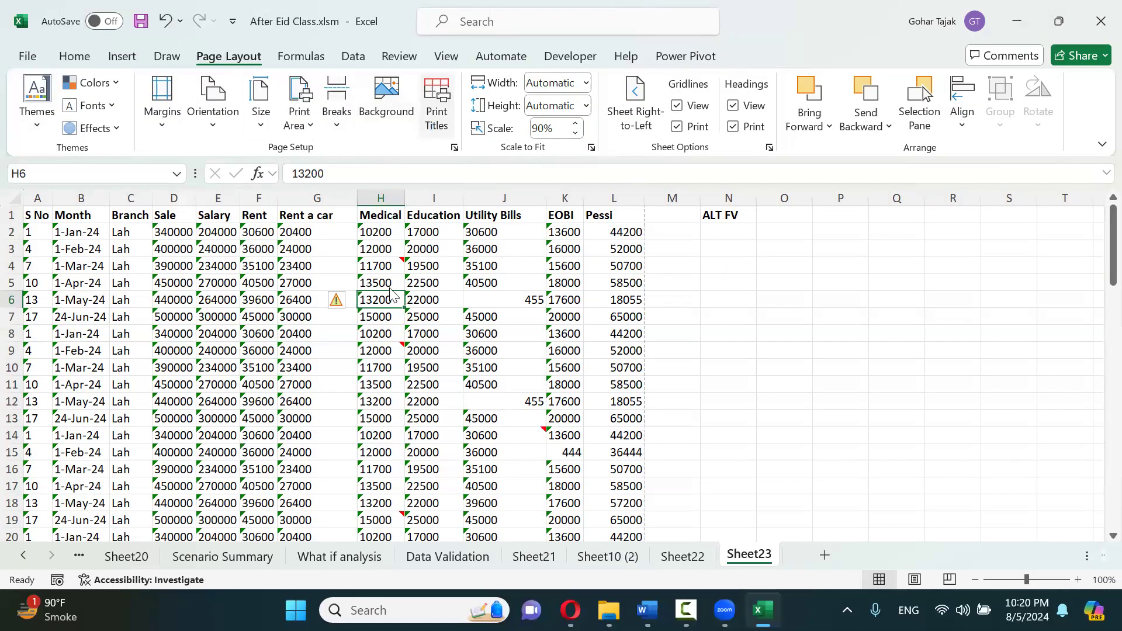
Turn off printing of gridlines and row and column headings in Page Setup
{"action": "left_click", "coordinate": [436, 117]}
{"action": "left_click", "coordinate": [297, 296]}
{"action": "left_click", "coordinate": [296, 351]}
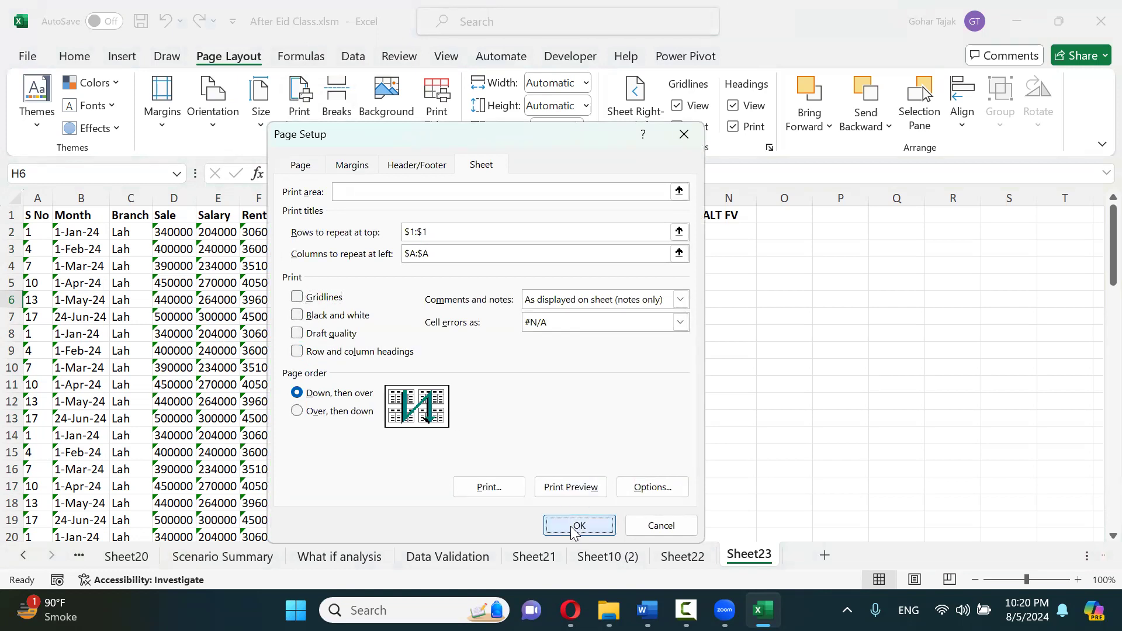
{"action": "left_click", "coordinate": [579, 524]}
{"action": "left_click", "coordinate": [292, 355]}
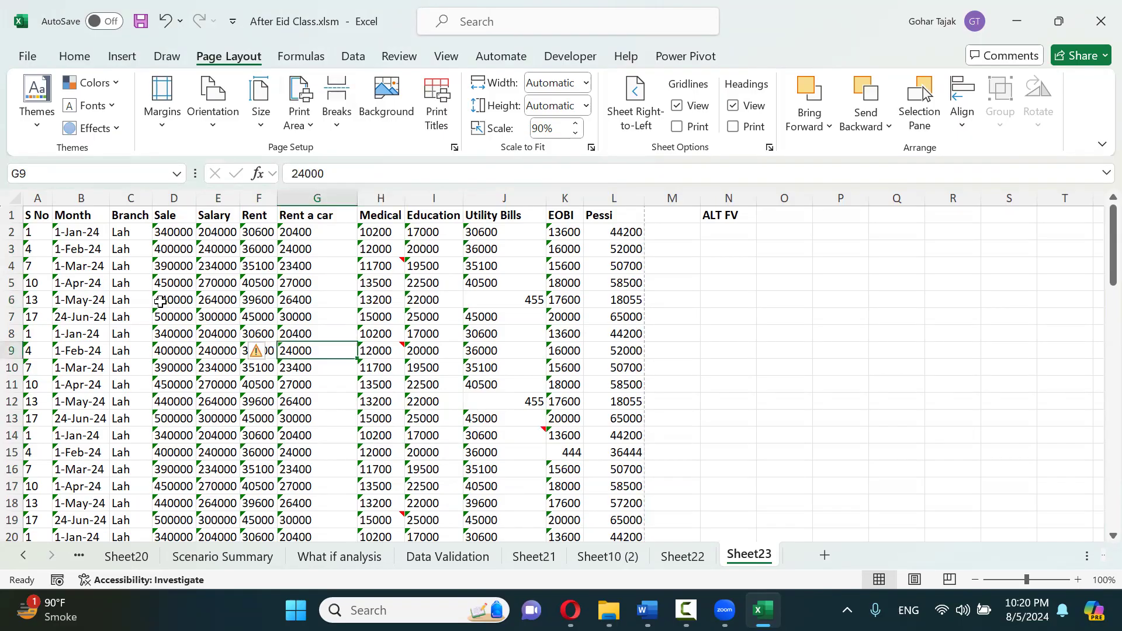
Fill the May row B6:H6 and F13:H13 with yellow
{"action": "left_click_drag", "start_coordinate": [67, 301], "coordinate": [389, 300]}
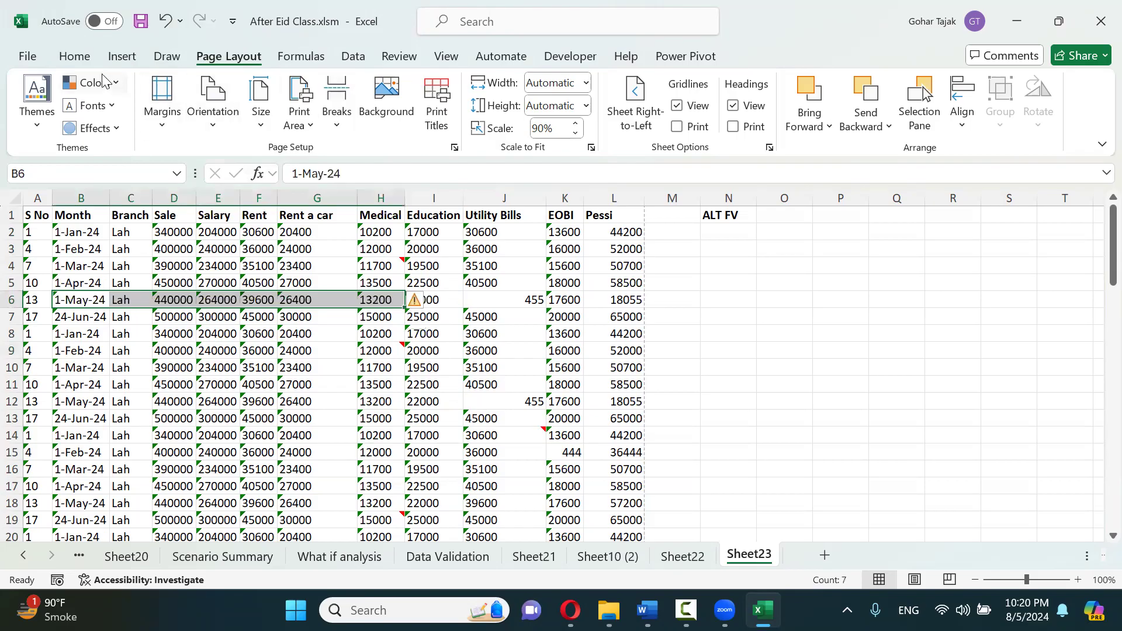
{"action": "left_click", "coordinate": [85, 58]}
{"action": "left_click", "coordinate": [234, 123]}
{"action": "left_click_drag", "start_coordinate": [257, 418], "coordinate": [370, 414]}
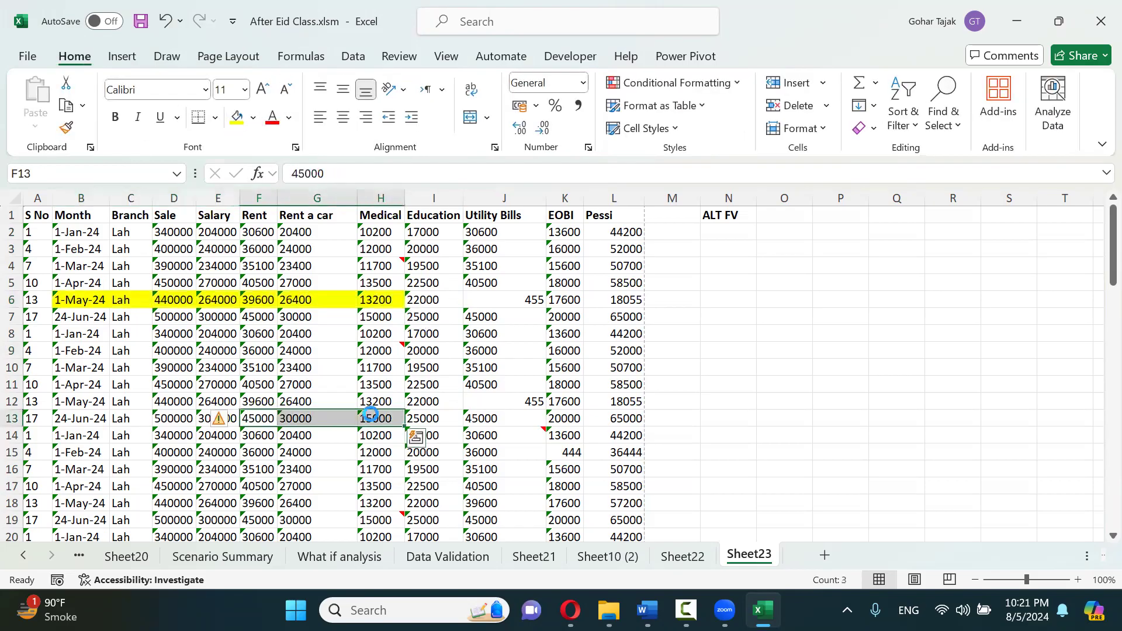
{"action": "key", "text": "F4"}
Extend the yellow fill to E19:G19, G2:H3 and I16:J16, then preview the printout
{"action": "left_click_drag", "start_coordinate": [219, 519], "coordinate": [319, 520]}
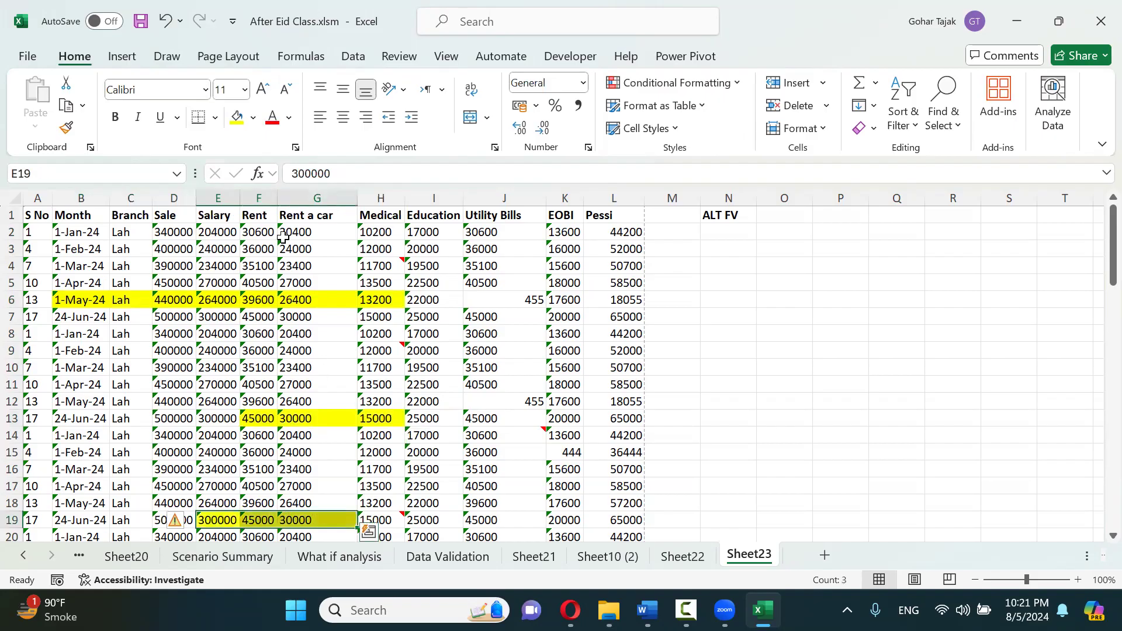
{"action": "left_click_drag", "start_coordinate": [283, 234], "coordinate": [366, 245]}
{"action": "key", "text": "F4"}
{"action": "left_click_drag", "start_coordinate": [436, 461], "coordinate": [483, 463]}
{"action": "key", "text": "F4"}
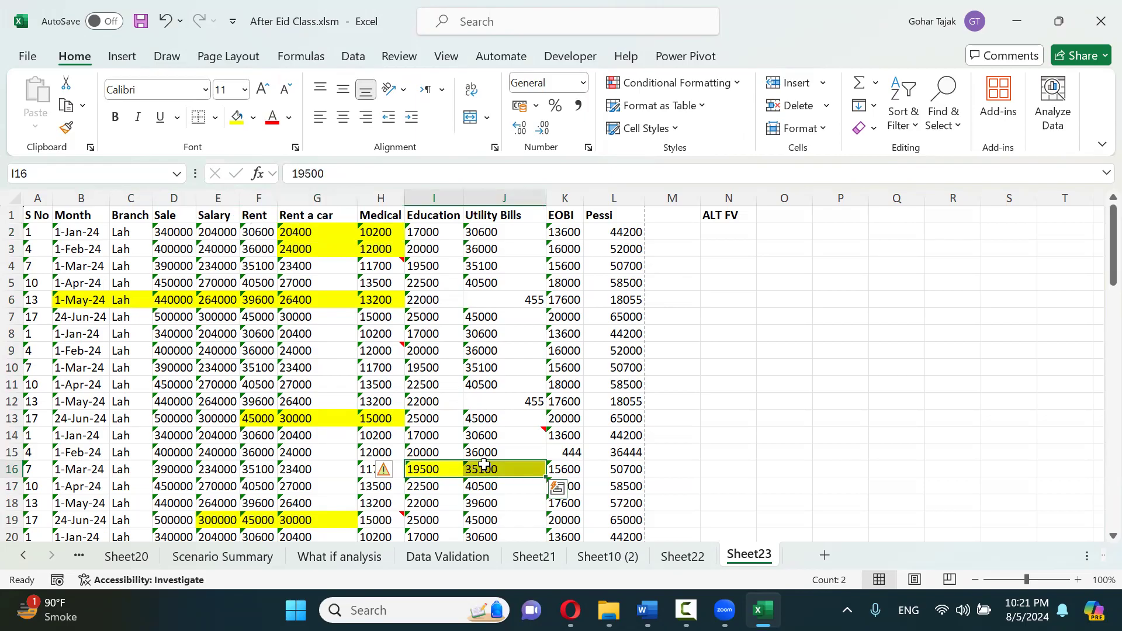
{"action": "key", "text": "ctrl+p"}
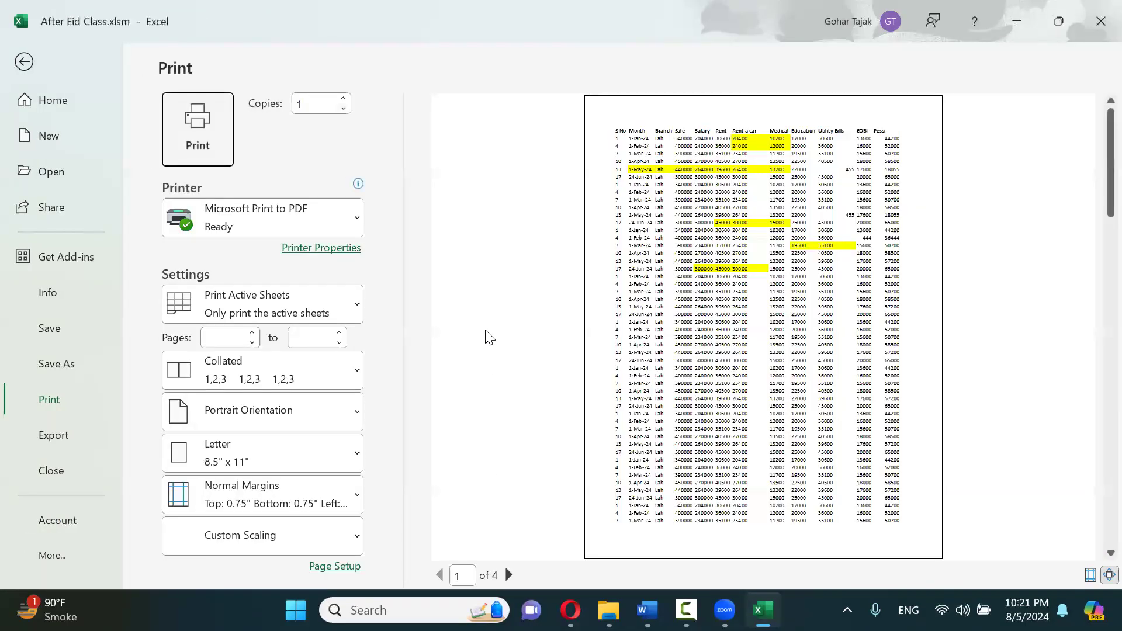
{"action": "key", "text": "Escape"}
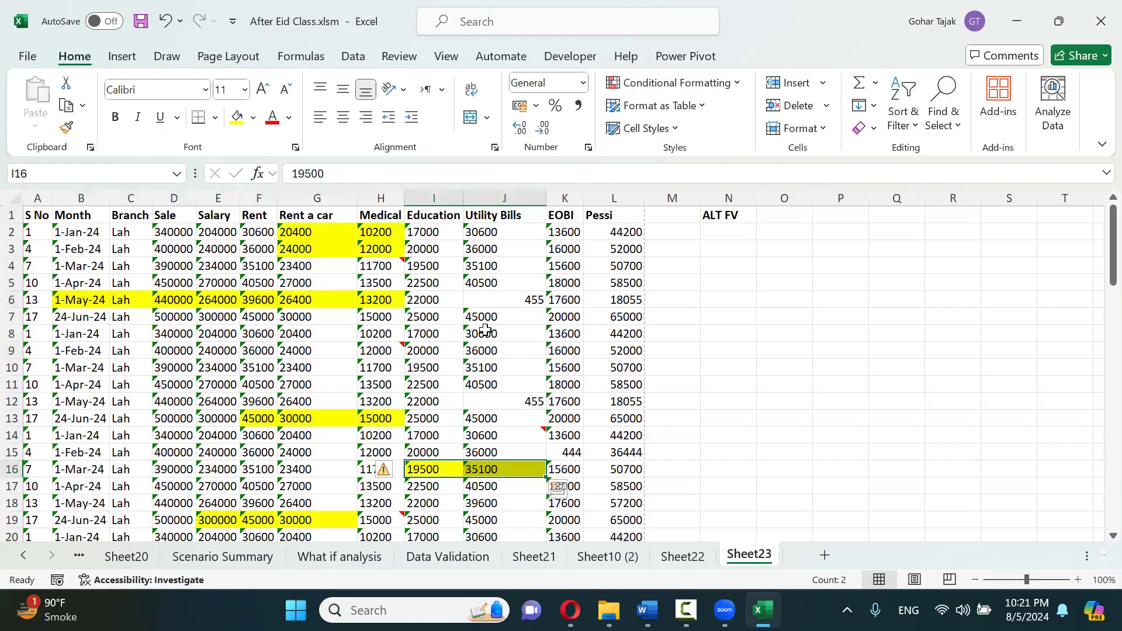
{"action": "left_click", "coordinate": [465, 419]}
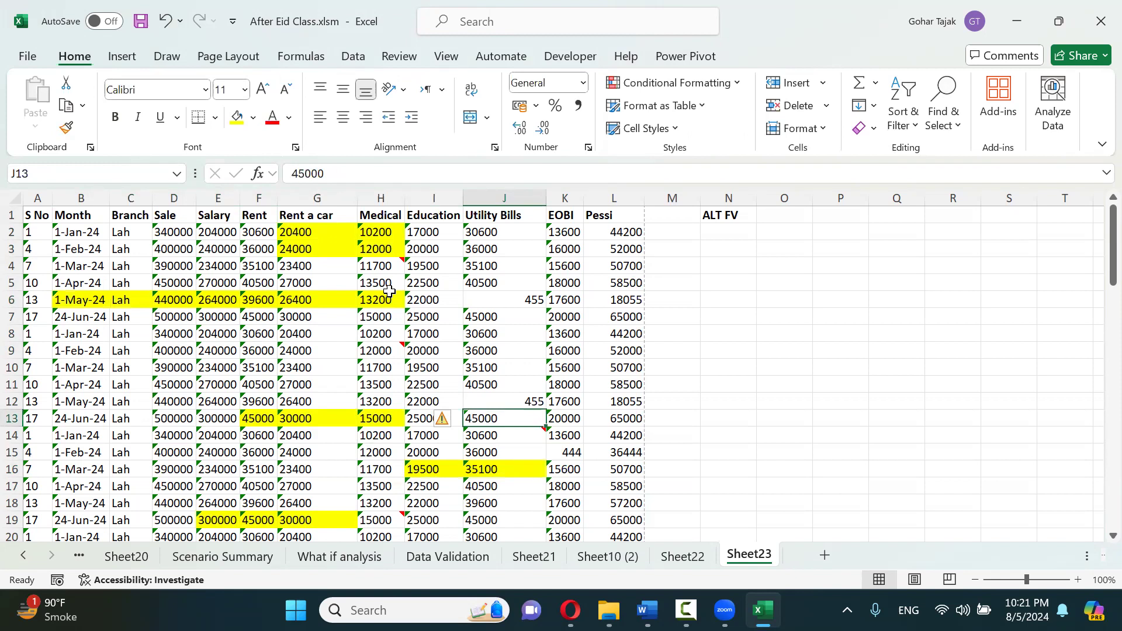
{"action": "key", "text": "ctrl+p"}
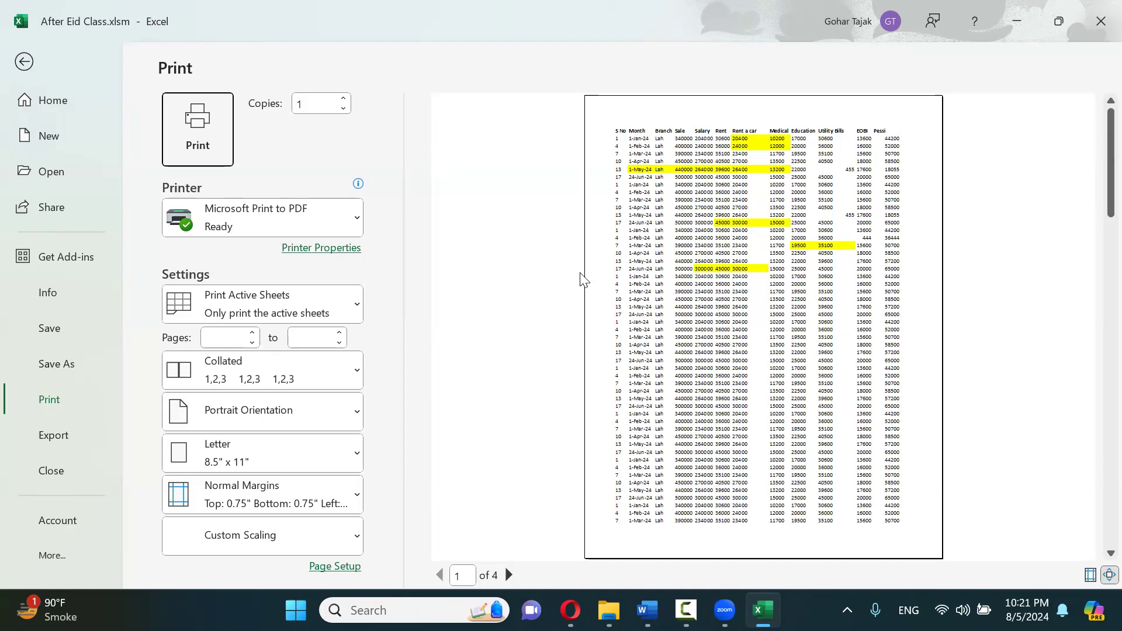
{"action": "key", "text": "Escape"}
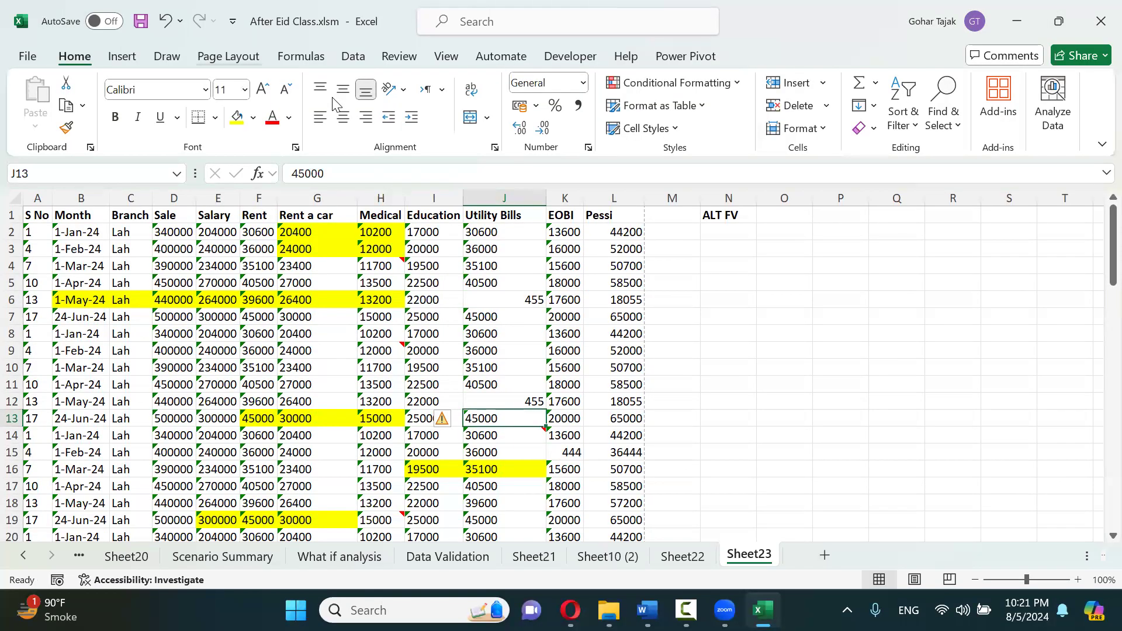
Open Page Setup's Sheet tab and preview the pages still printing in color
{"action": "left_click", "coordinate": [228, 57]}
{"action": "left_click", "coordinate": [436, 111]}
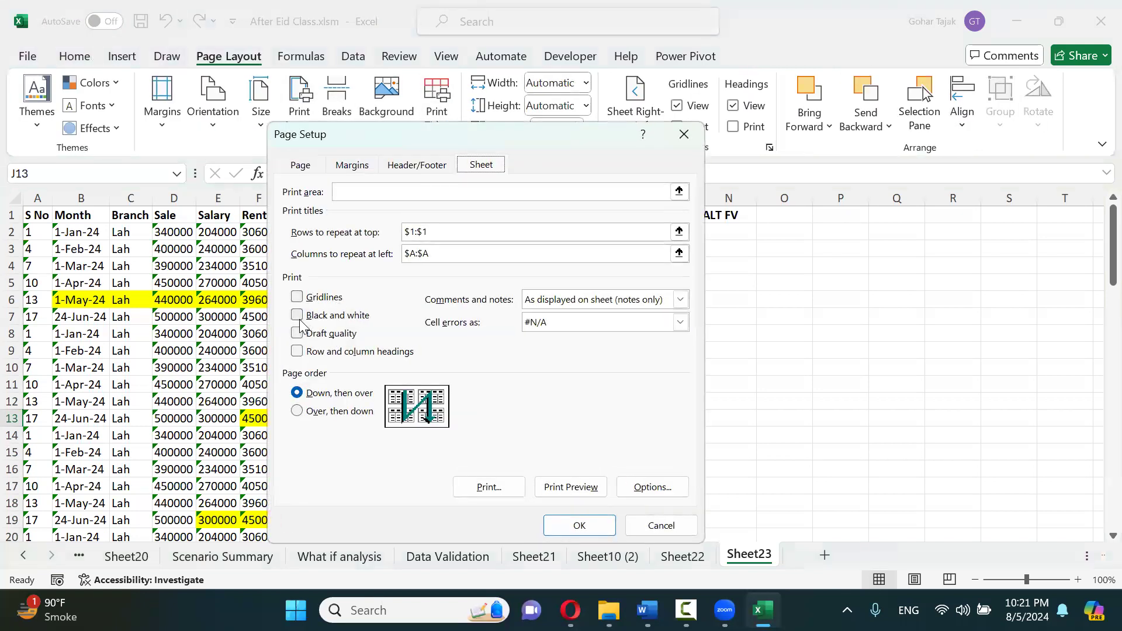
{"action": "left_click", "coordinate": [300, 320]}
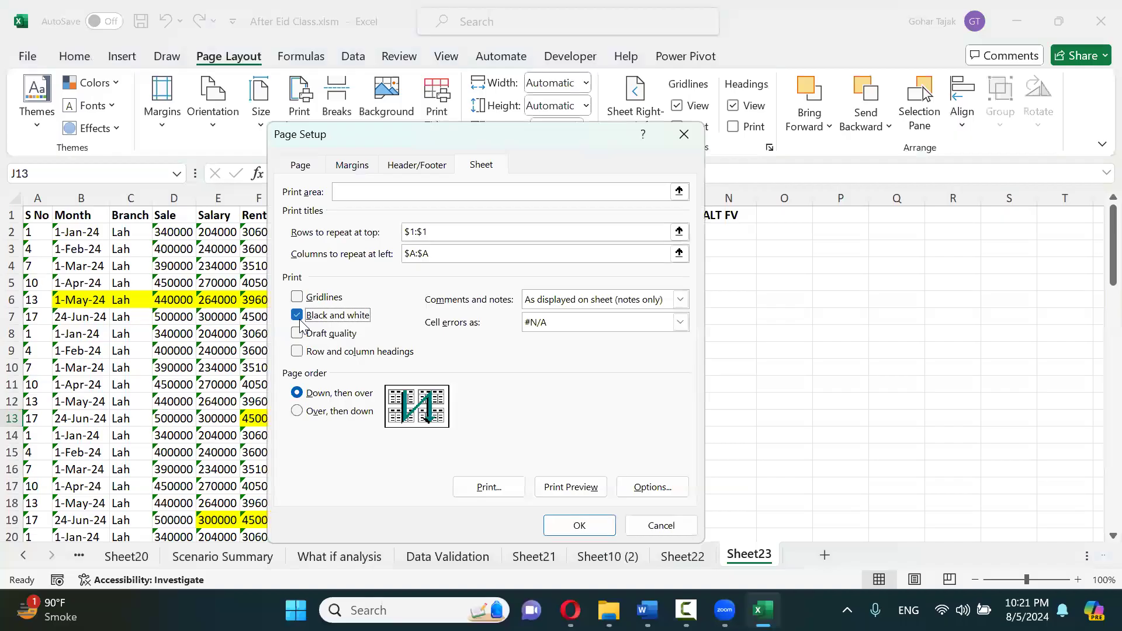
{"action": "left_click", "coordinate": [297, 315]}
{"action": "left_click", "coordinate": [565, 494]}
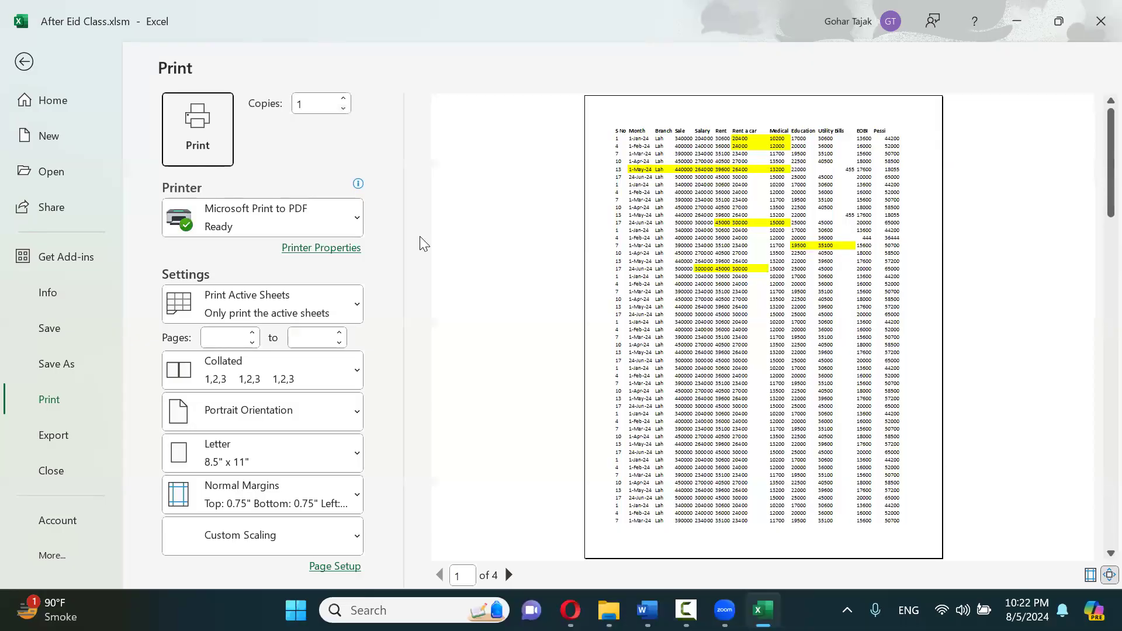
{"action": "key", "text": "Escape"}
Enable Black and white printing and preview the pages without the yellow highlights
{"action": "left_click", "coordinate": [430, 116]}
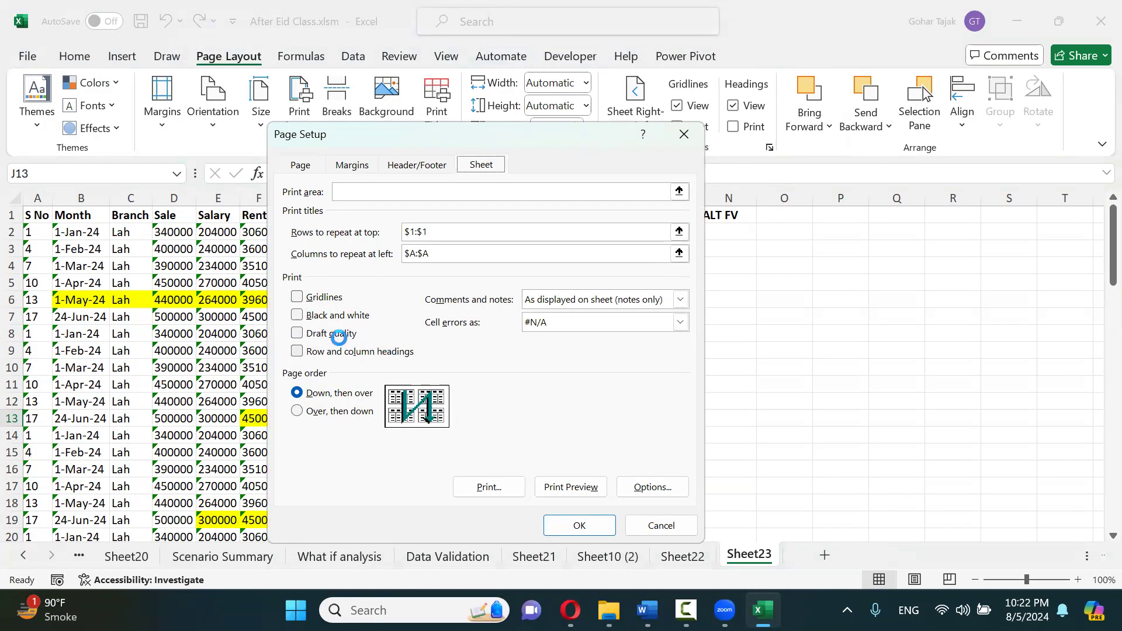
{"action": "left_click", "coordinate": [328, 315]}
{"action": "left_click", "coordinate": [571, 486]}
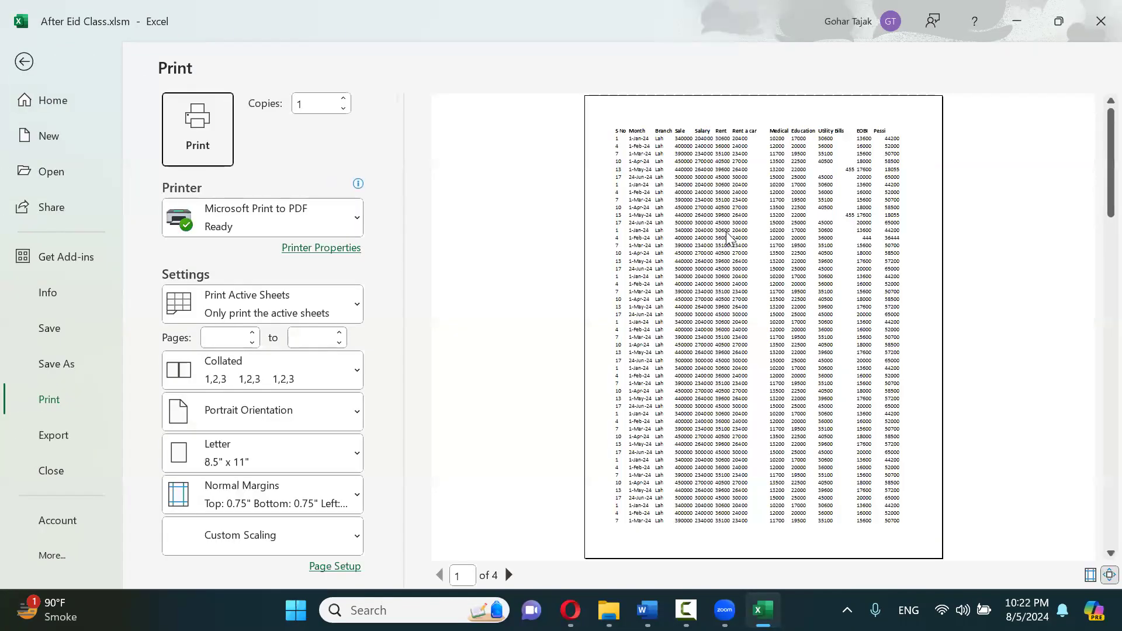
{"action": "scroll", "coordinate": [762, 303], "scroll_direction": "down", "scroll_amount": 3}
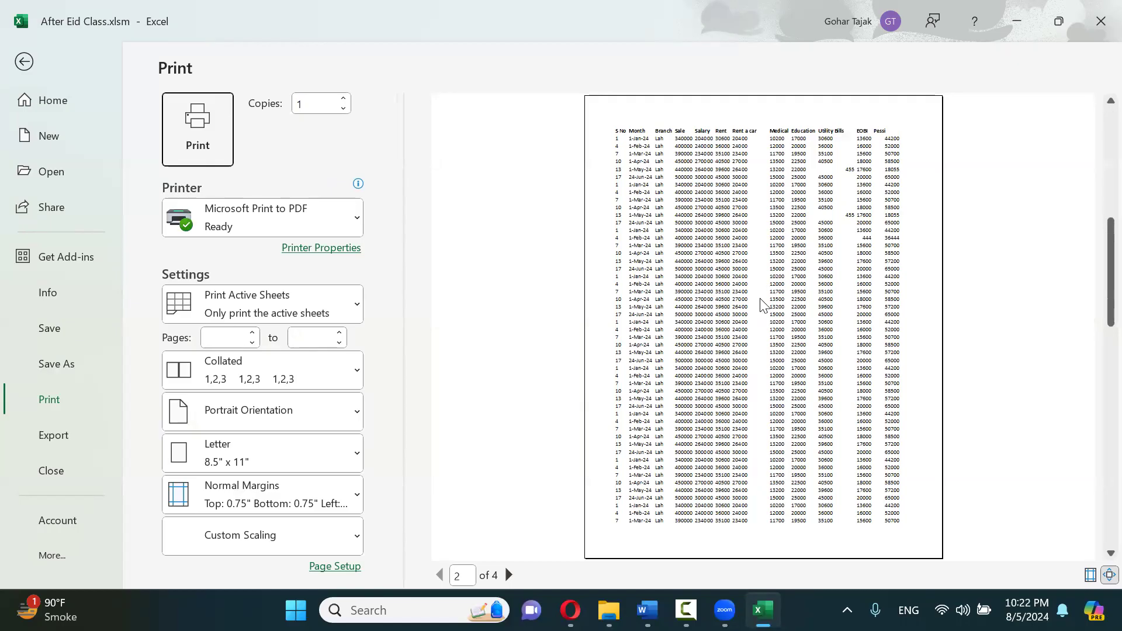
{"action": "scroll", "coordinate": [763, 304], "scroll_direction": "up", "scroll_amount": 2}
{"action": "scroll", "coordinate": [764, 305], "scroll_direction": "up", "scroll_amount": 2}
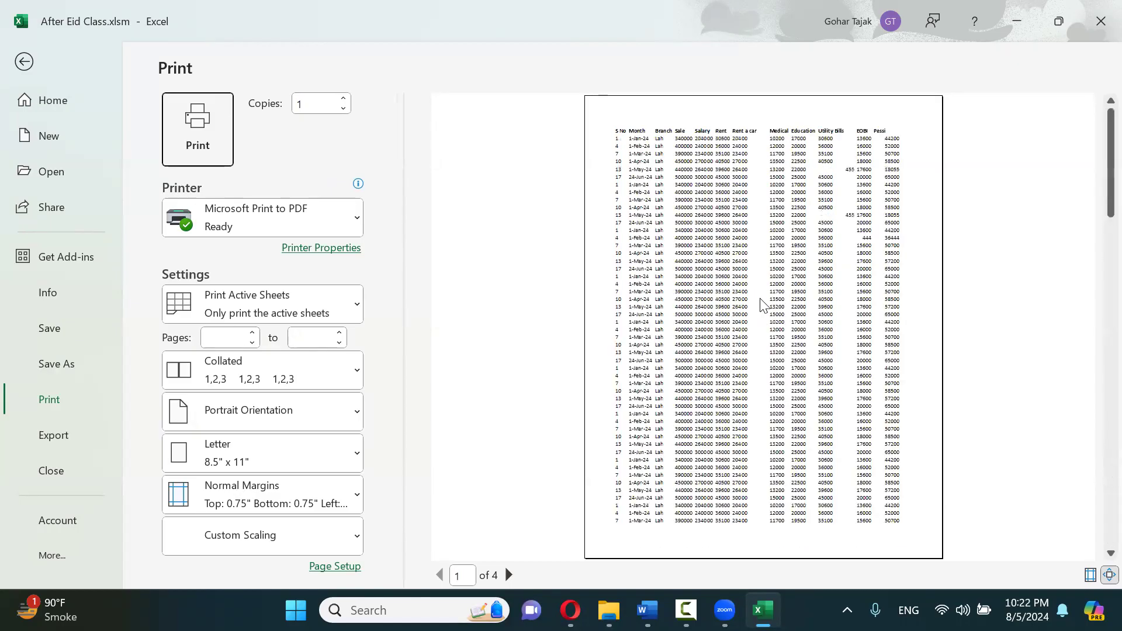
{"action": "key", "text": "Escape"}
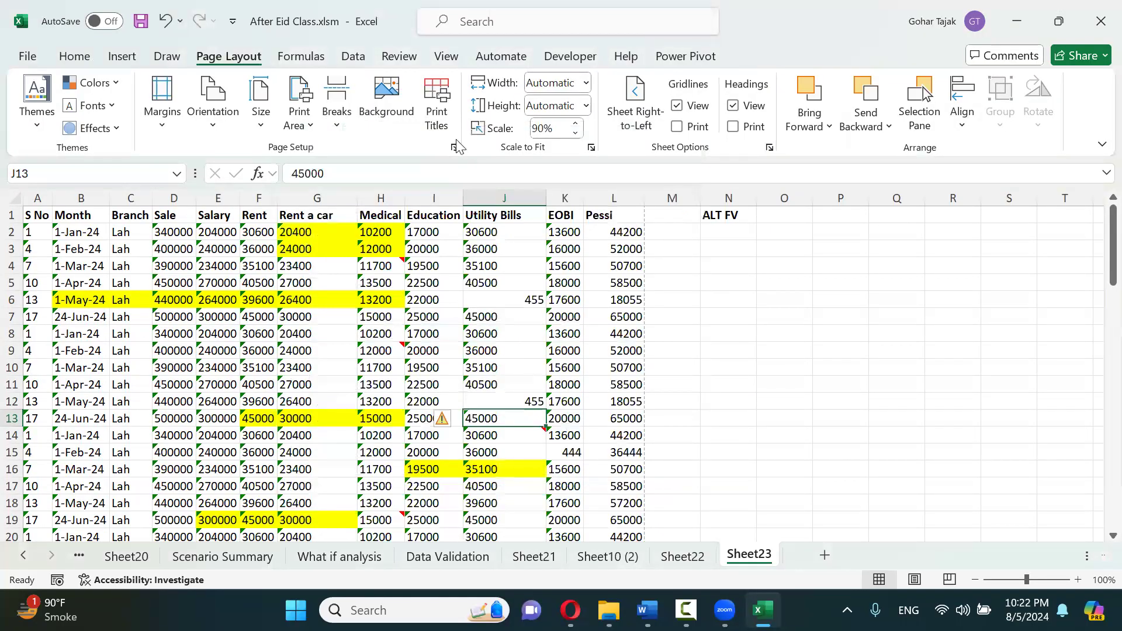
Recheck that black-and-white printing stays enabled and preview the printout again
{"action": "left_click", "coordinate": [438, 114]}
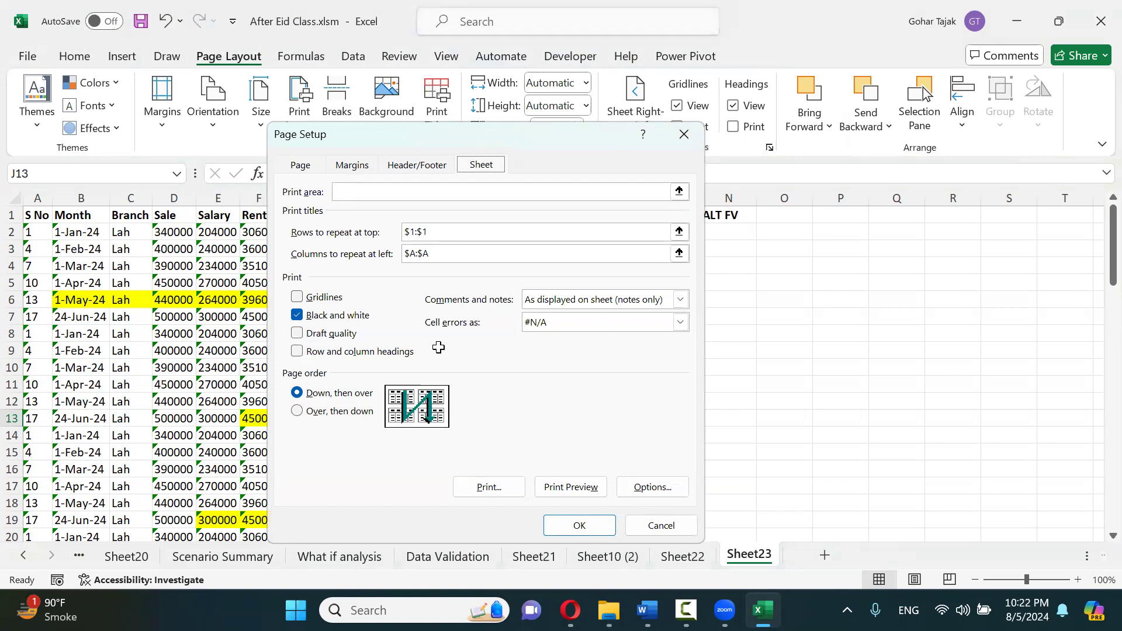
{"action": "key", "text": "Escape"}
{"action": "mouse_move", "coordinate": [470, 437]}
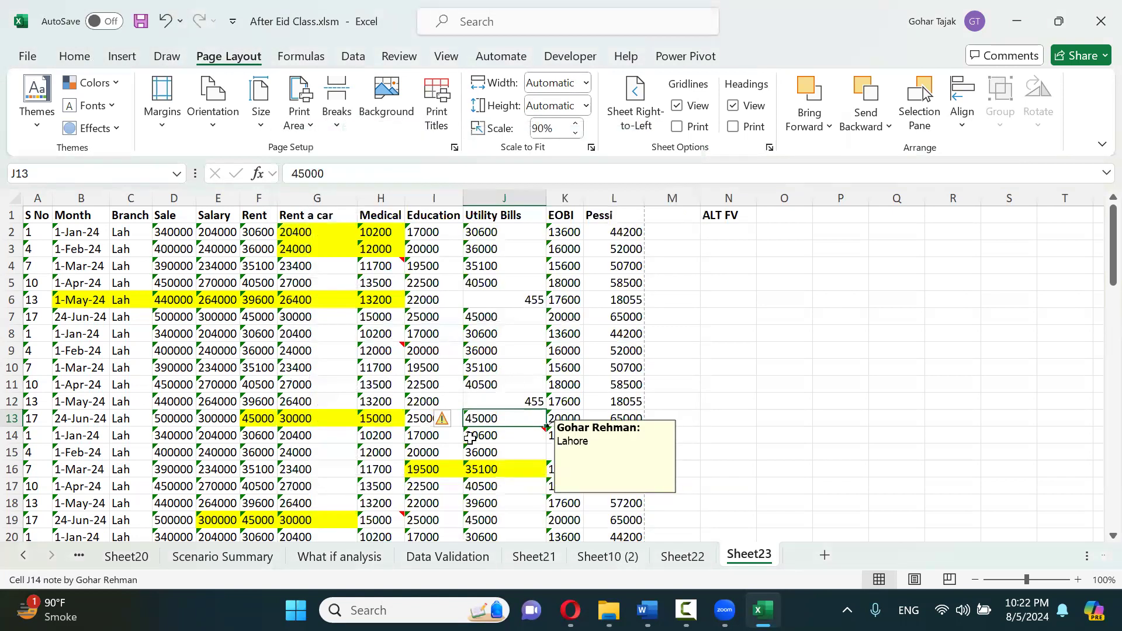
{"action": "key", "text": "ctrl+p"}
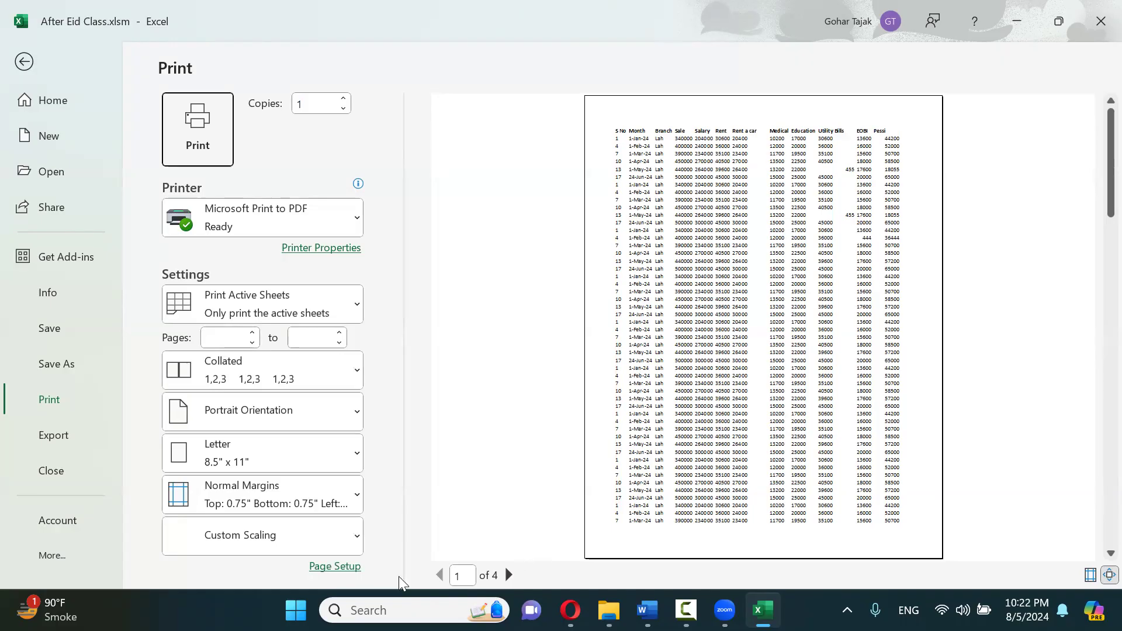
Widen the left margin to 2.2 and page through the preview
{"action": "left_click", "coordinate": [334, 566]}
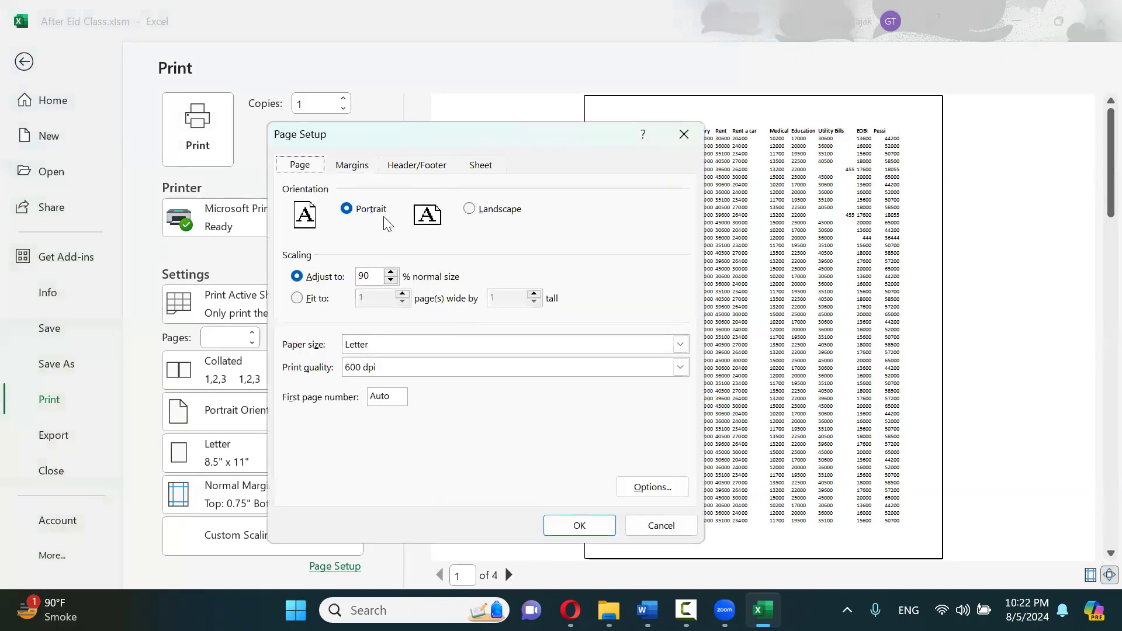
{"action": "left_click", "coordinate": [364, 164]}
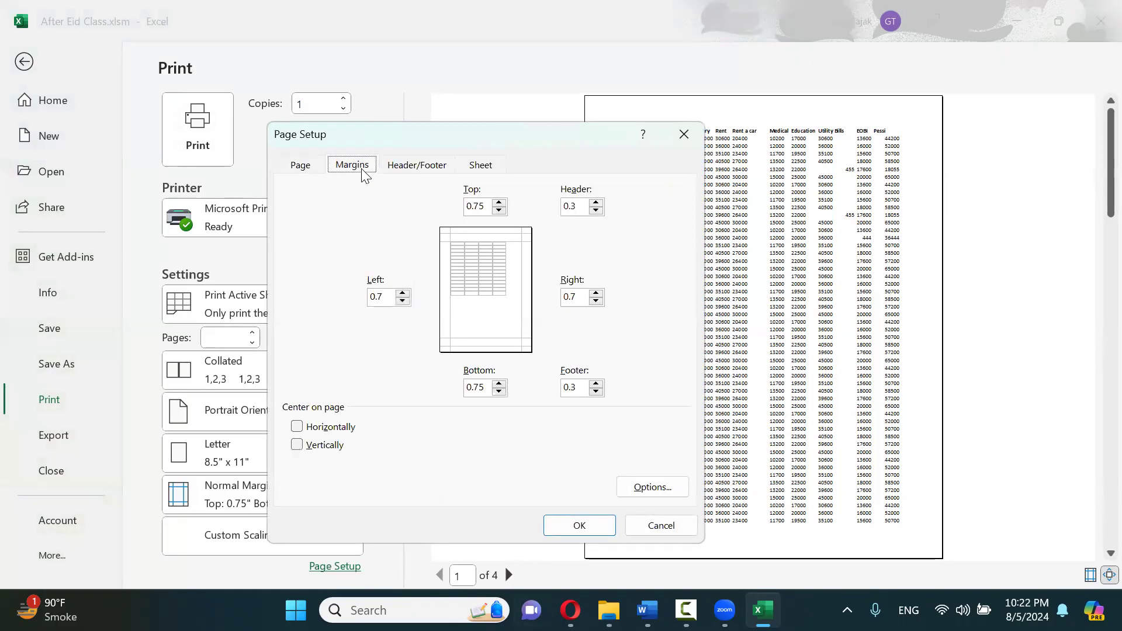
{"action": "left_click_drag", "start_coordinate": [392, 298], "coordinate": [360, 295]}
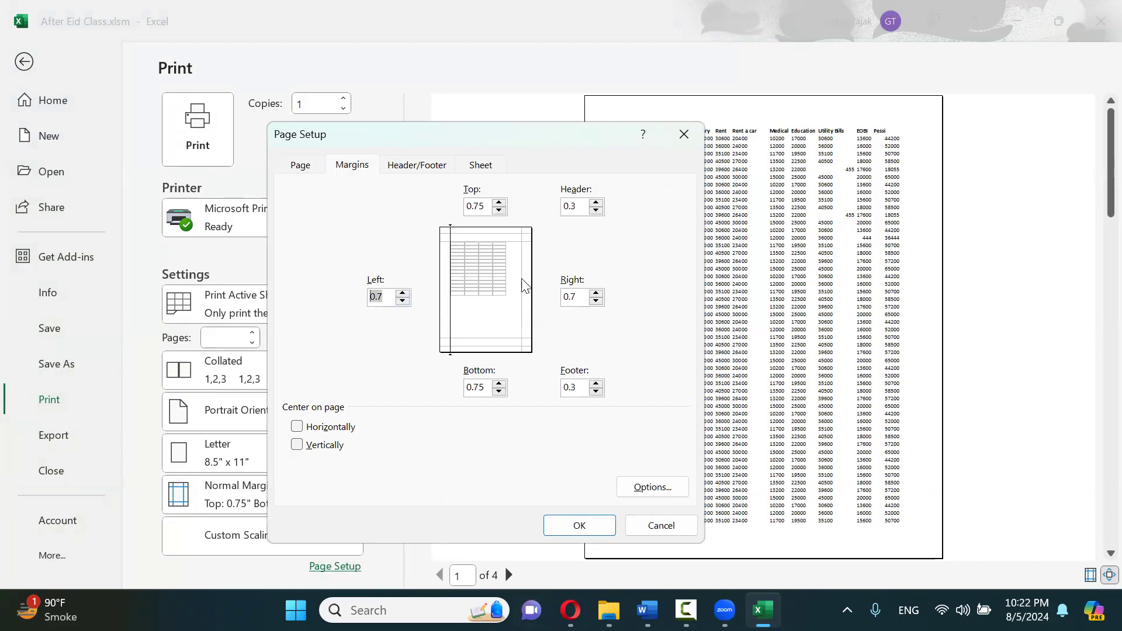
{"action": "left_click_drag", "start_coordinate": [584, 296], "coordinate": [541, 293]}
{"action": "left_click", "coordinate": [583, 206]}
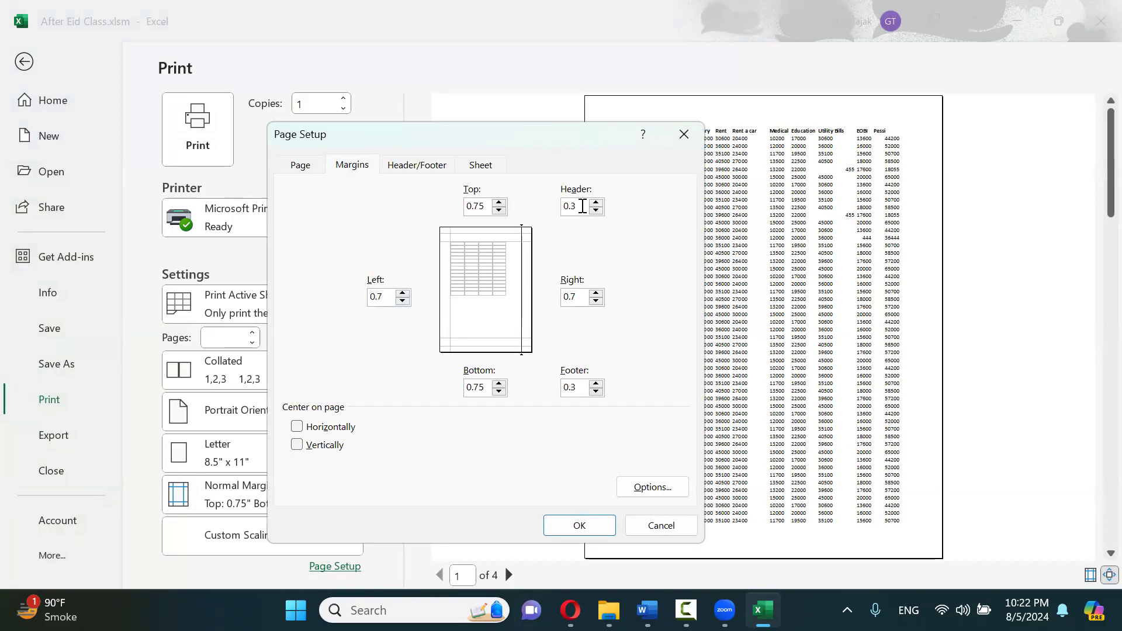
{"action": "left_click_drag", "start_coordinate": [487, 205], "coordinate": [468, 206]}
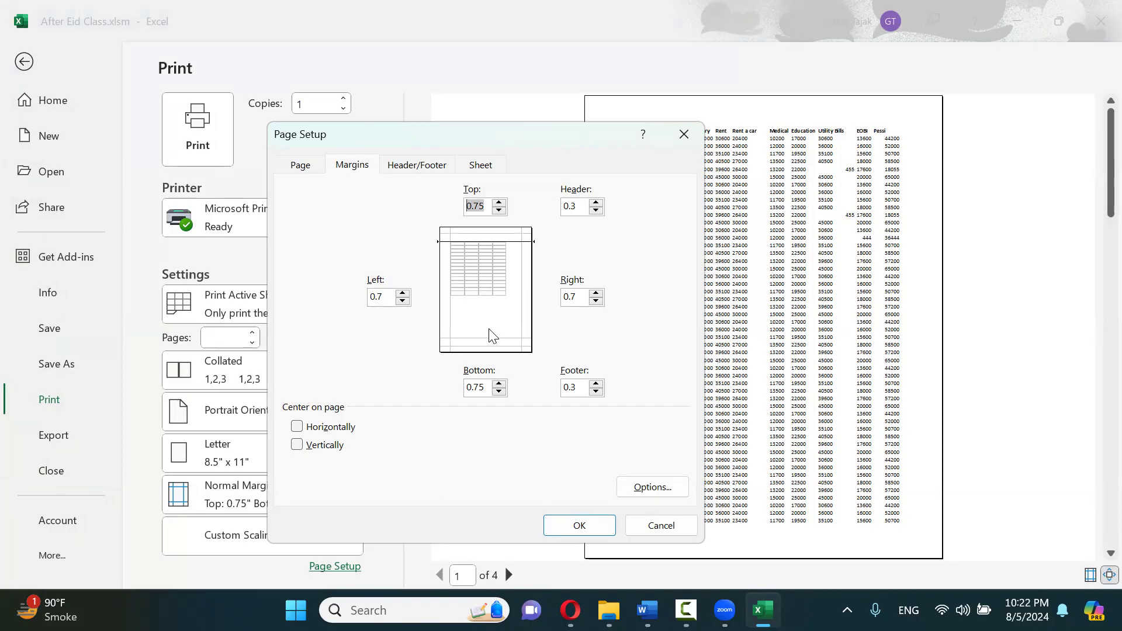
{"action": "left_click", "coordinate": [402, 293]}
{"action": "left_click", "coordinate": [402, 292]}
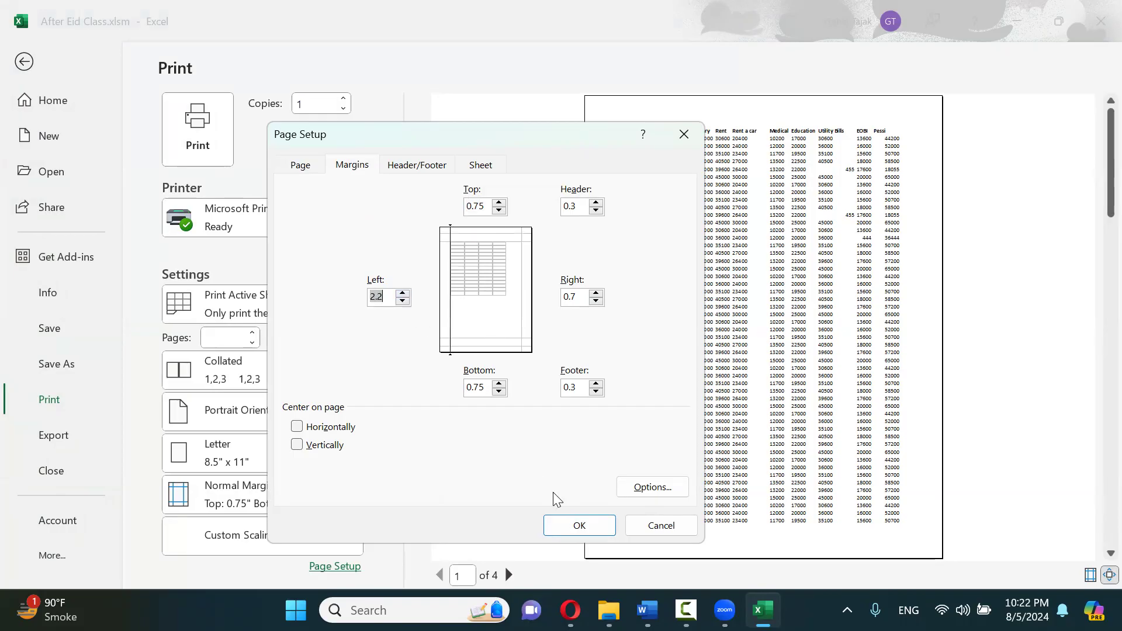
{"action": "left_click", "coordinate": [578, 525]}
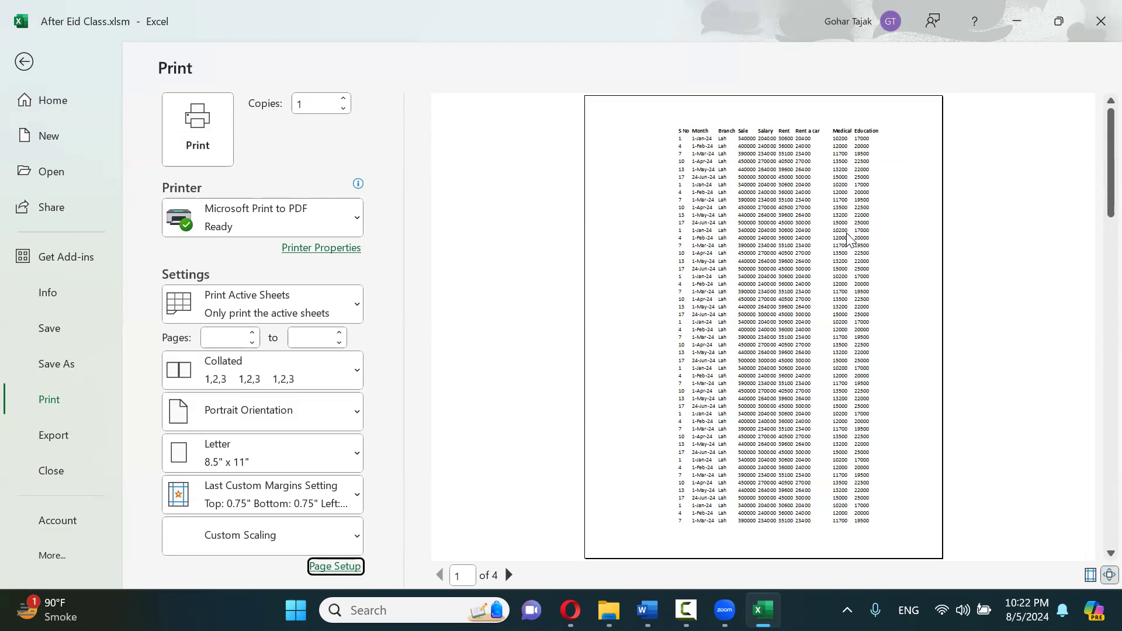
{"action": "left_click", "coordinate": [509, 575]}
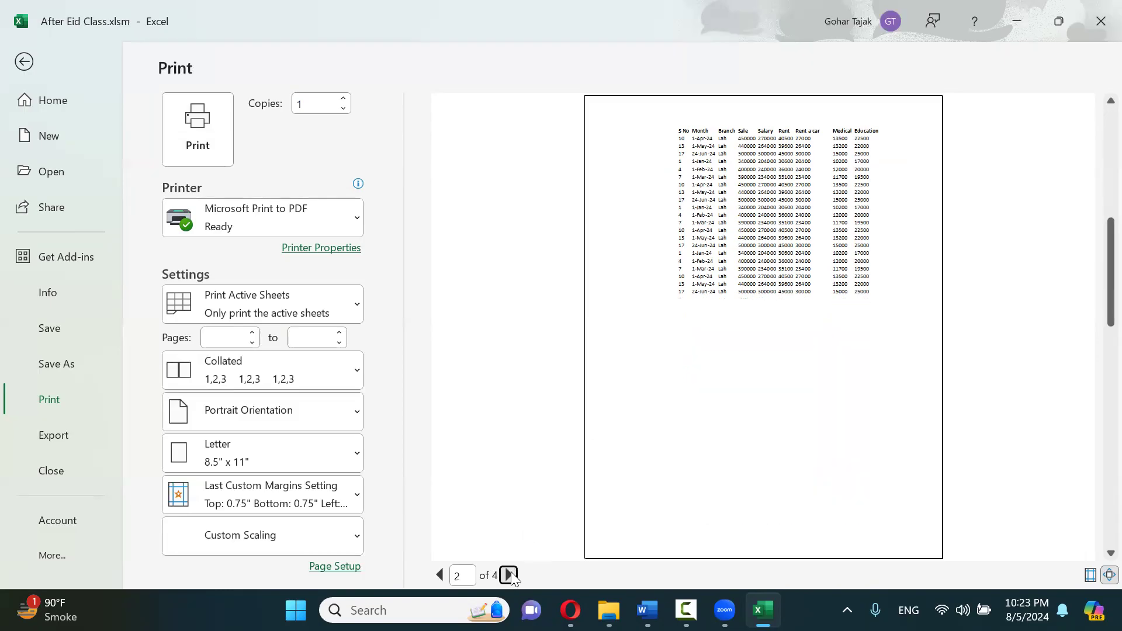
{"action": "left_click", "coordinate": [439, 575]}
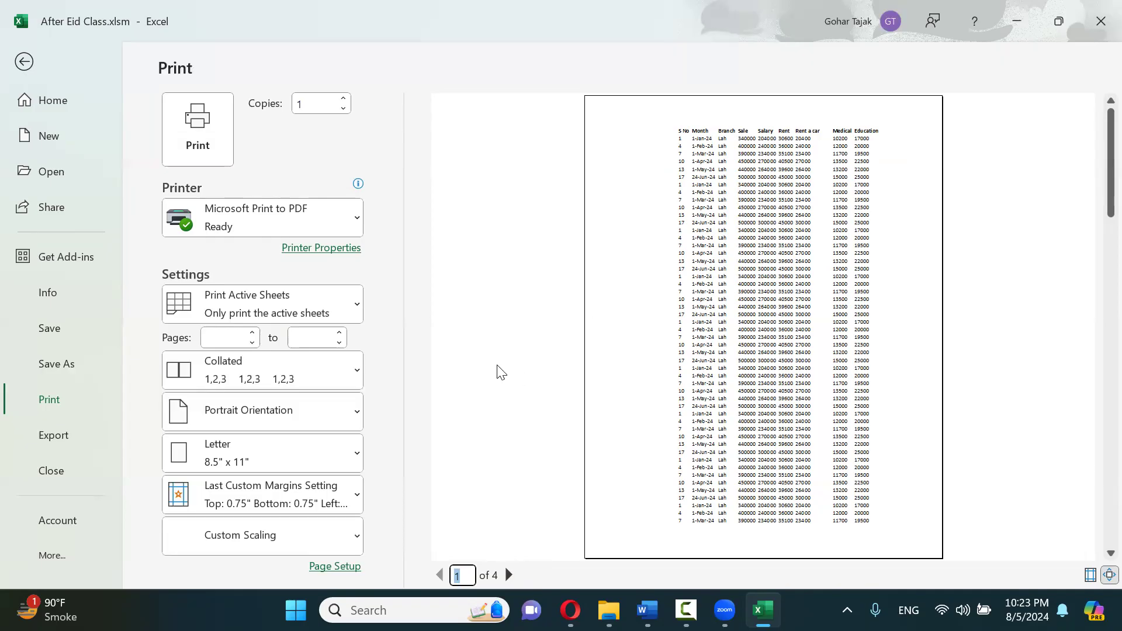
Reduce the left margin to 0.95 so columns through Pessi fit each page
{"action": "left_click", "coordinate": [335, 566]}
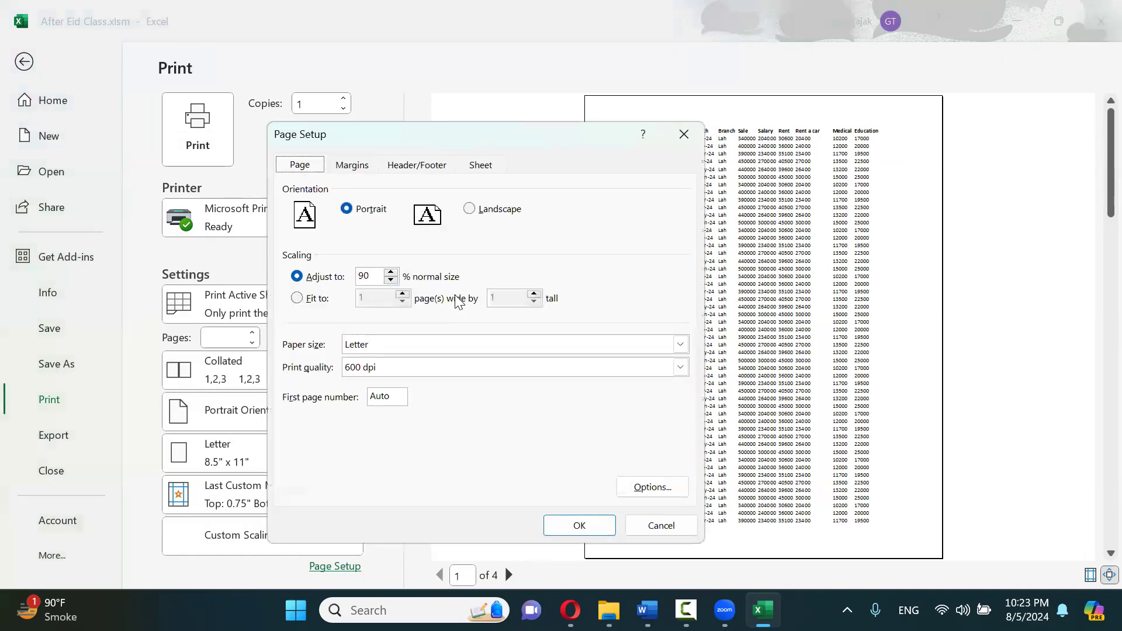
{"action": "left_click", "coordinate": [362, 168]}
{"action": "left_click", "coordinate": [402, 301]}
{"action": "left_click", "coordinate": [403, 301]}
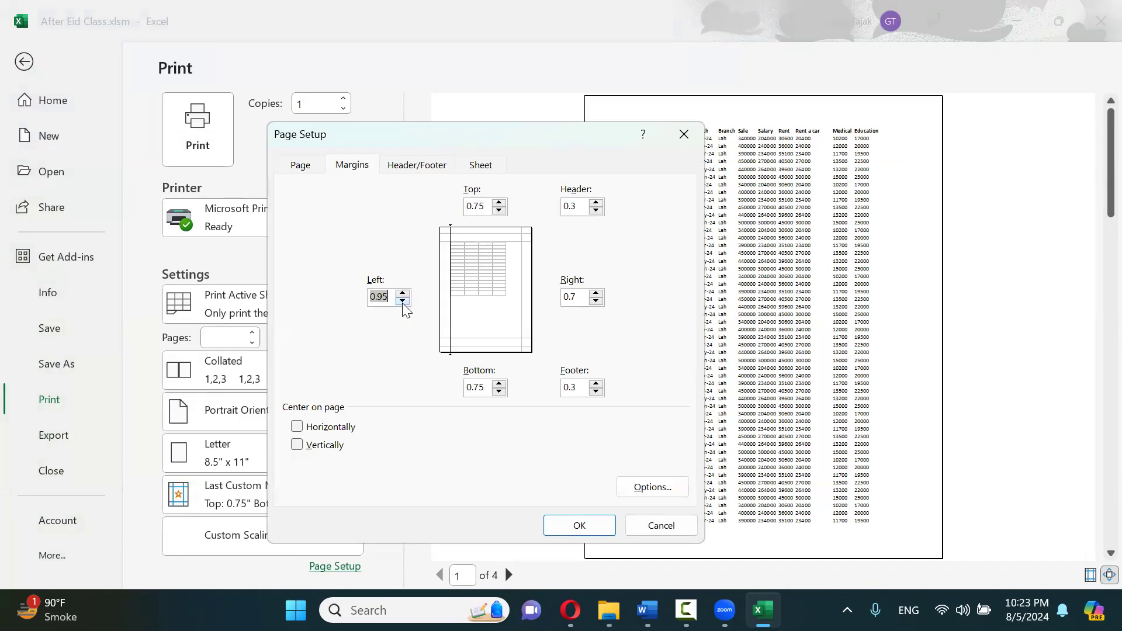
{"action": "left_click", "coordinate": [558, 523]}
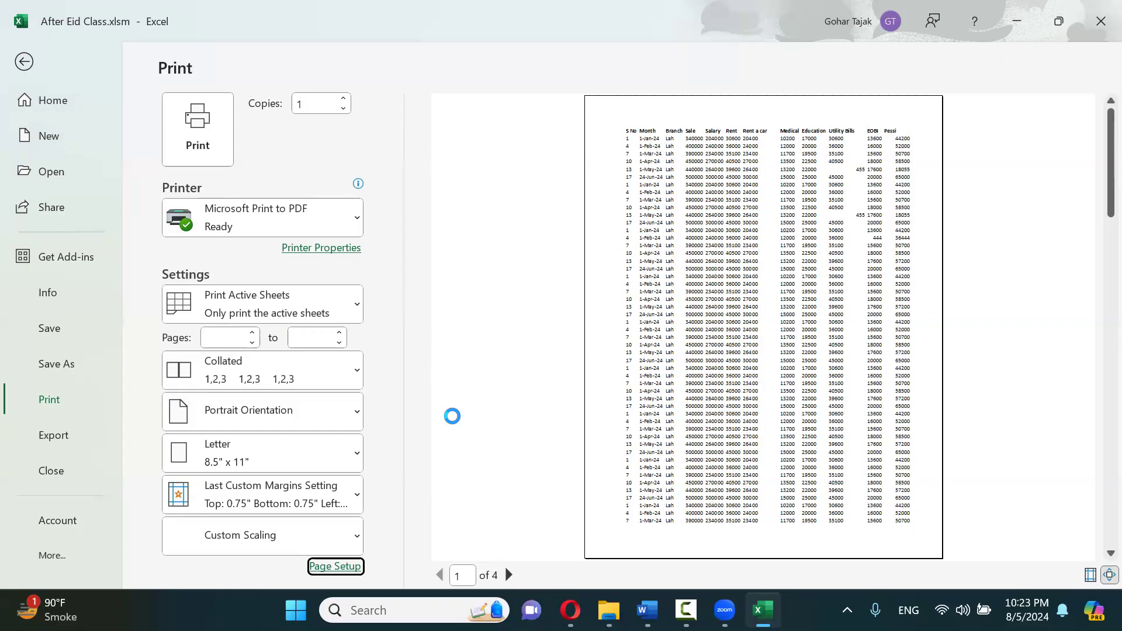
Leave the 4-page print preview and return to Sheet23's expense table
{"action": "key", "text": "Escape"}
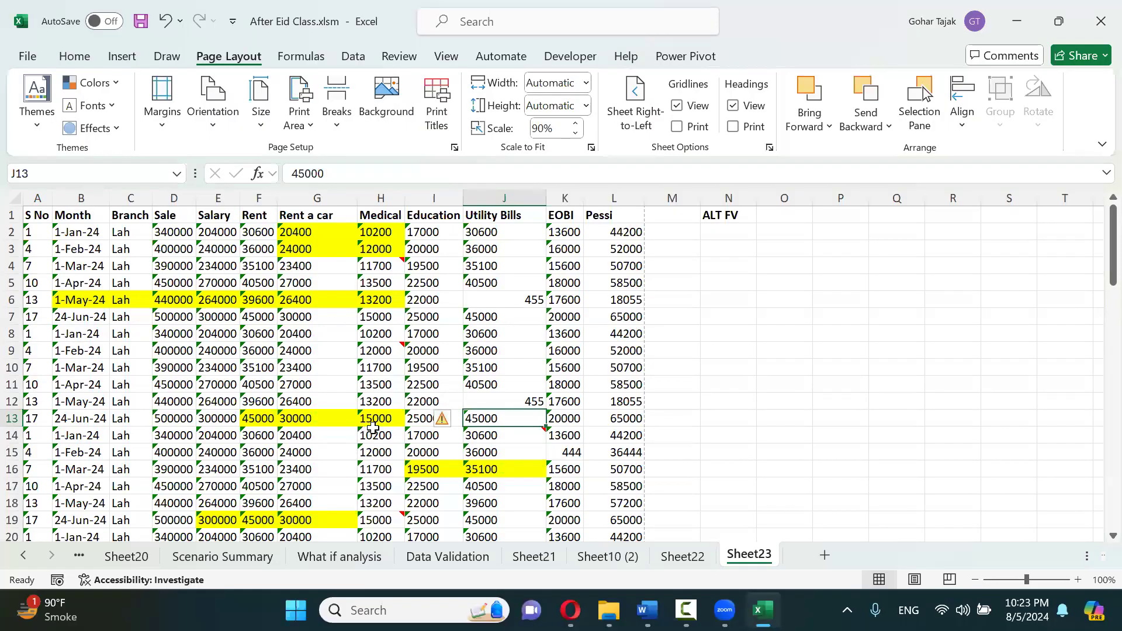
Copy the Month-through-Medical table (B1:H19) and add a new Sheet24
{"action": "left_click_drag", "start_coordinate": [83, 218], "coordinate": [370, 515]}
{"action": "key", "text": "ctrl+c"}
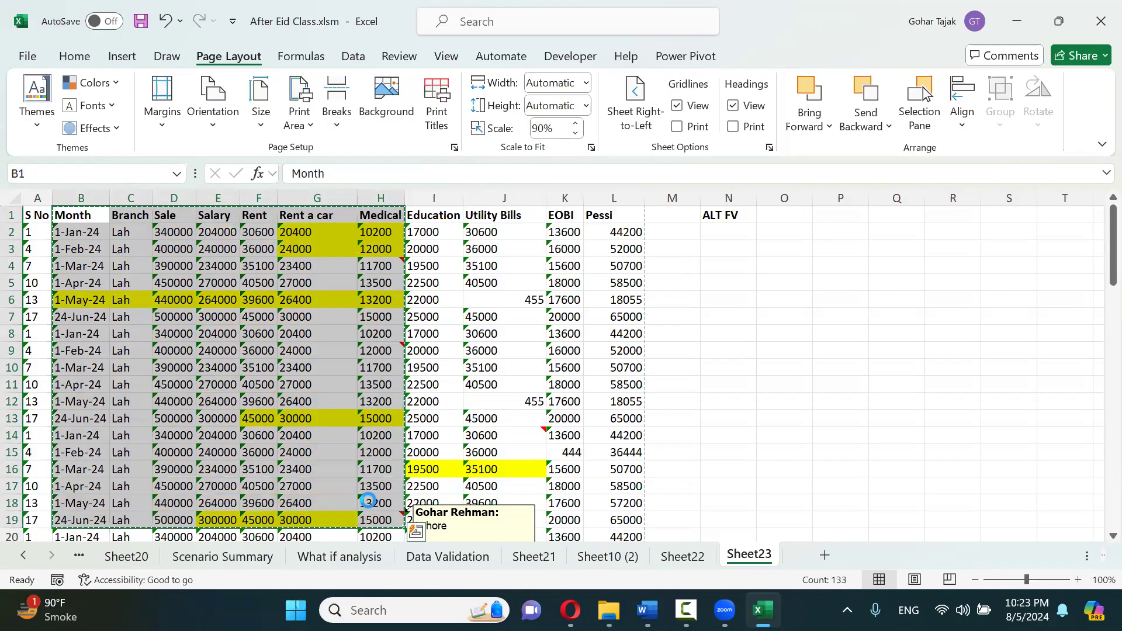
{"action": "left_click", "coordinate": [825, 555]}
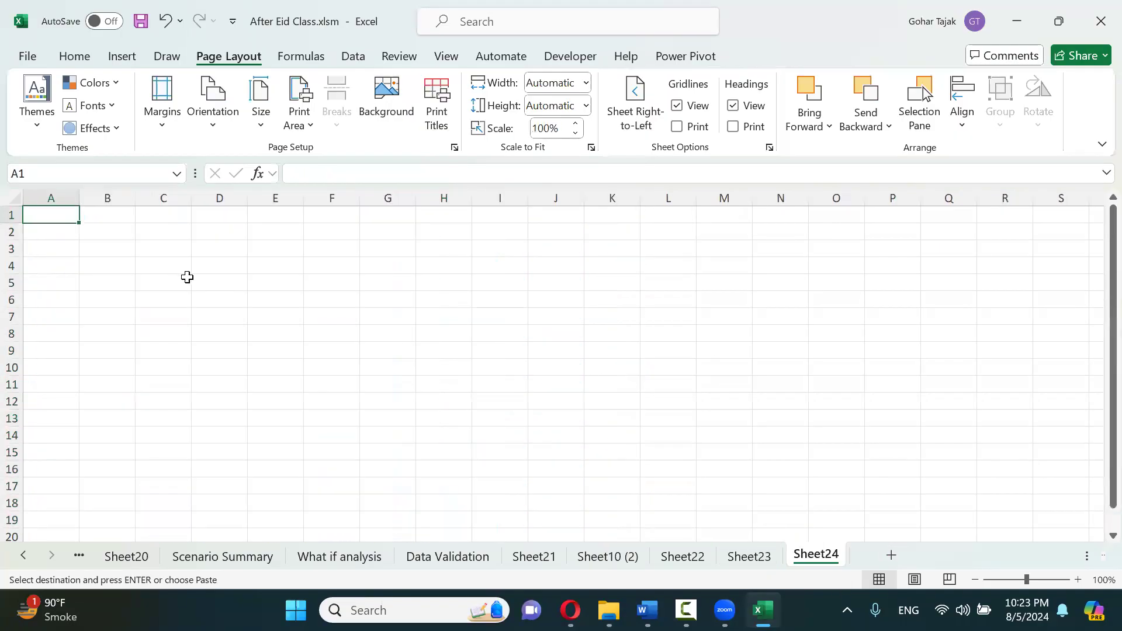
Paste the copied table into Sheet24 at C3 as values only and preview its printout
{"action": "left_click", "coordinate": [171, 251]}
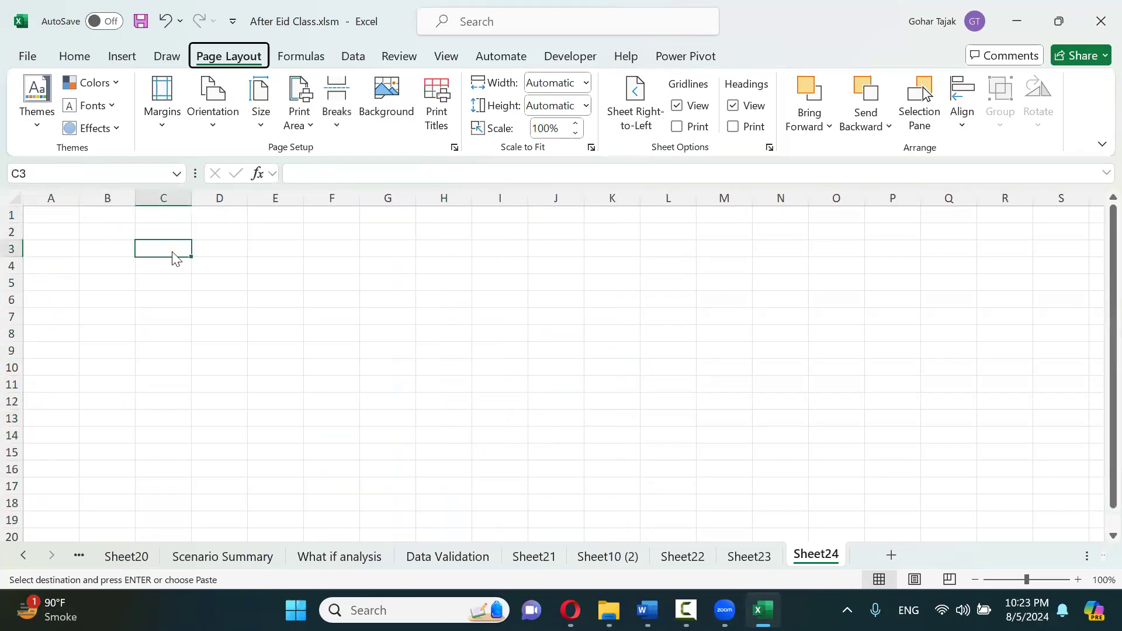
{"action": "key", "text": "ctrl+alt+v"}
{"action": "left_click", "coordinate": [339, 310]}
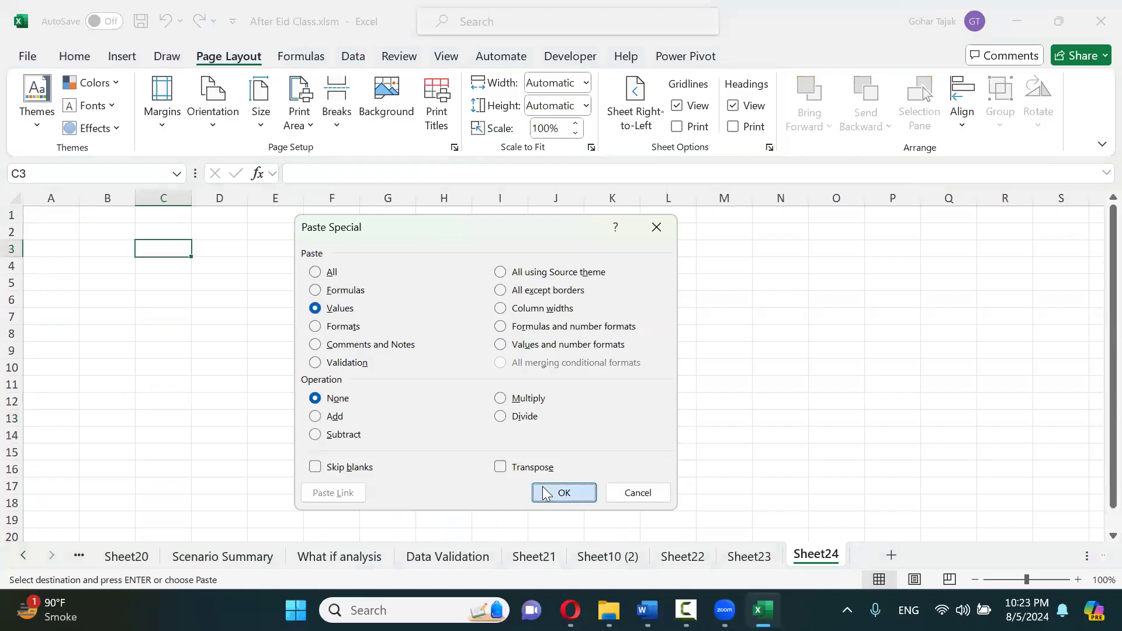
{"action": "left_click", "coordinate": [545, 491]}
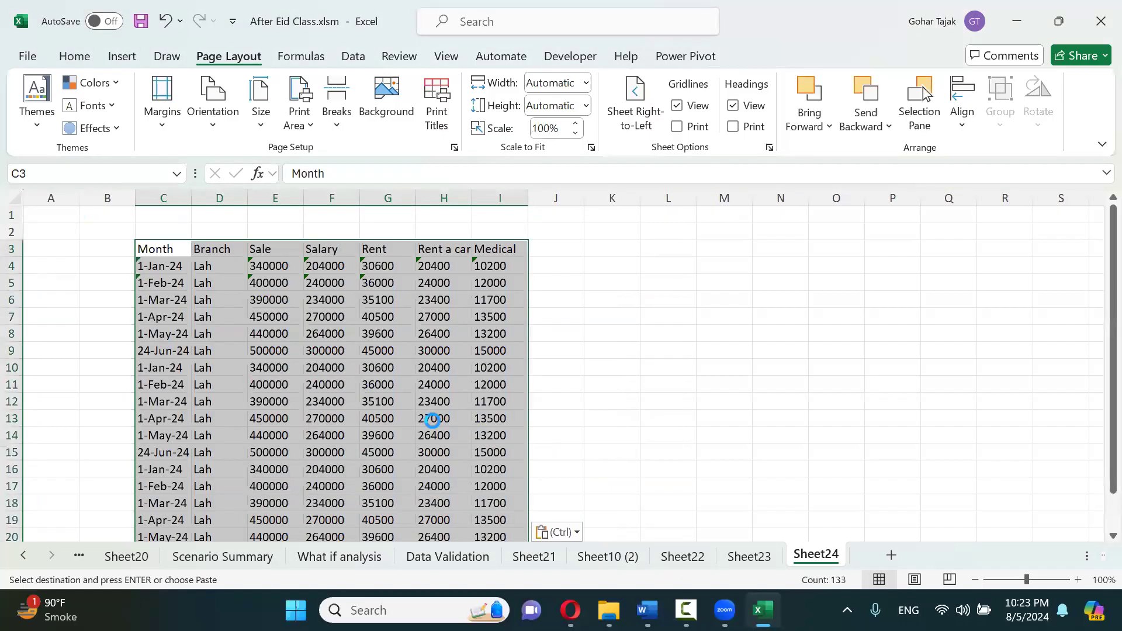
{"action": "key", "text": "ctrl+p"}
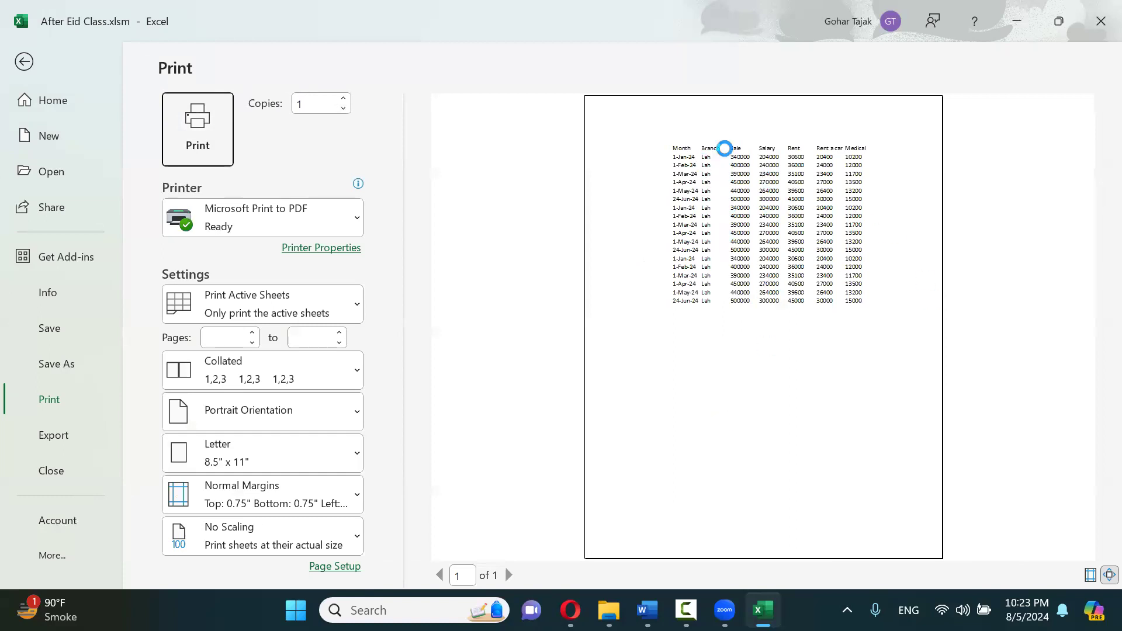
Set Sheet24's row height to 35 and preview the spaced-out table on 2 pages
{"action": "key", "text": "Escape"}
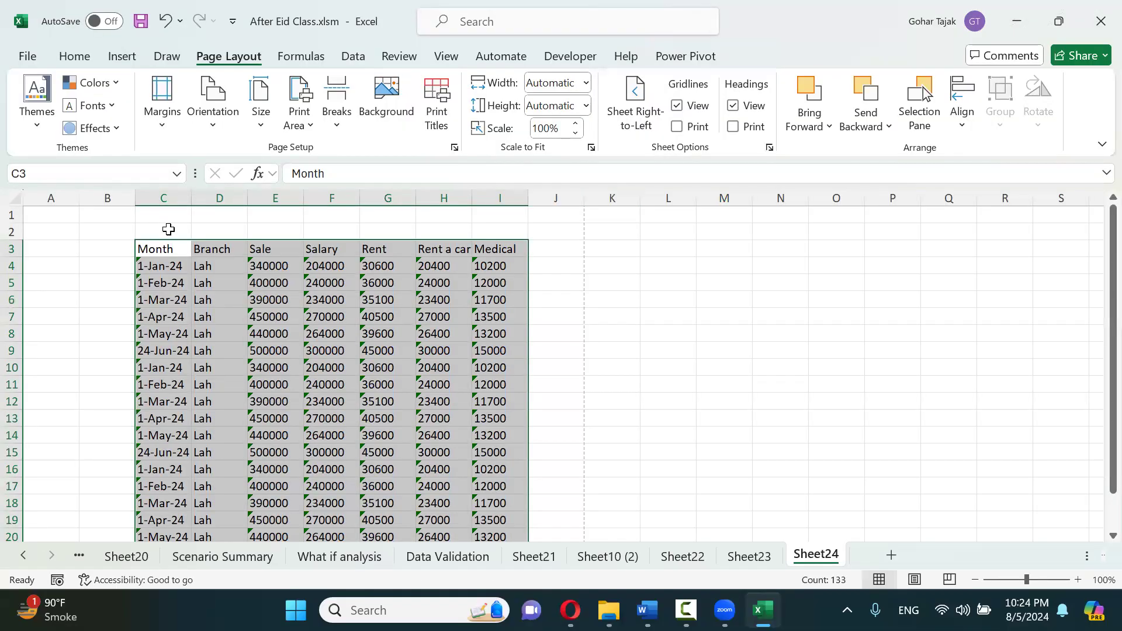
{"action": "key", "text": "alt+o"}
{"action": "key", "text": "r"}
{"action": "key", "text": "e"}
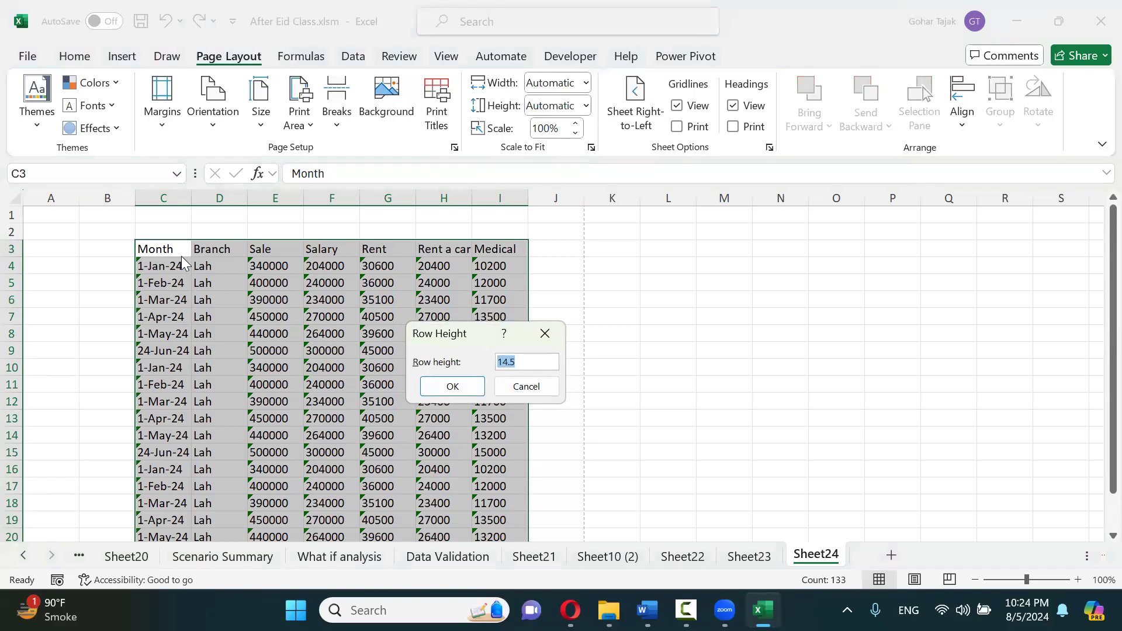
{"action": "type", "text": "35"}
{"action": "key", "text": "Return"}
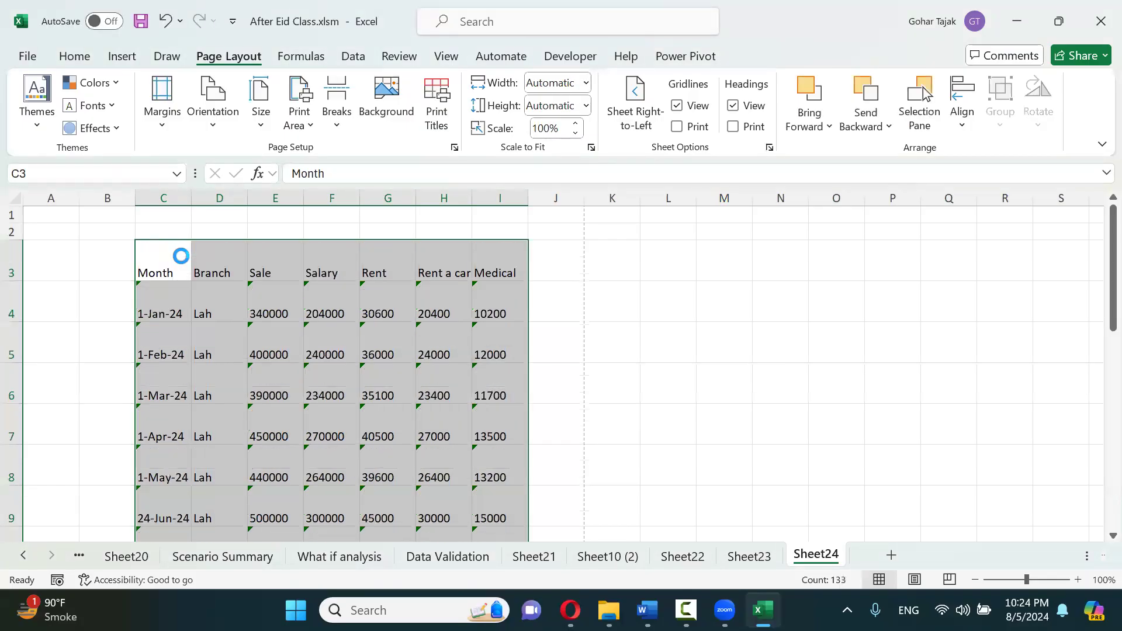
{"action": "key", "text": "ctrl+p"}
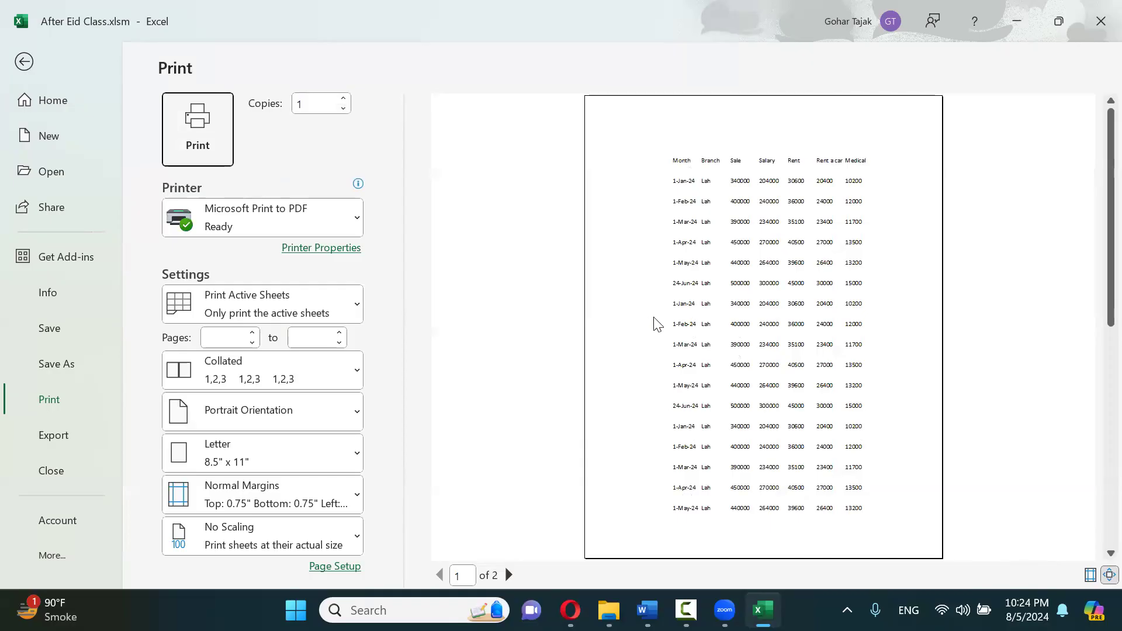
Back on Sheet24, select the blank top row 1 so it can be removed
{"action": "key", "text": "Escape"}
{"action": "scroll", "coordinate": [426, 405], "scroll_direction": "down", "scroll_amount": 4}
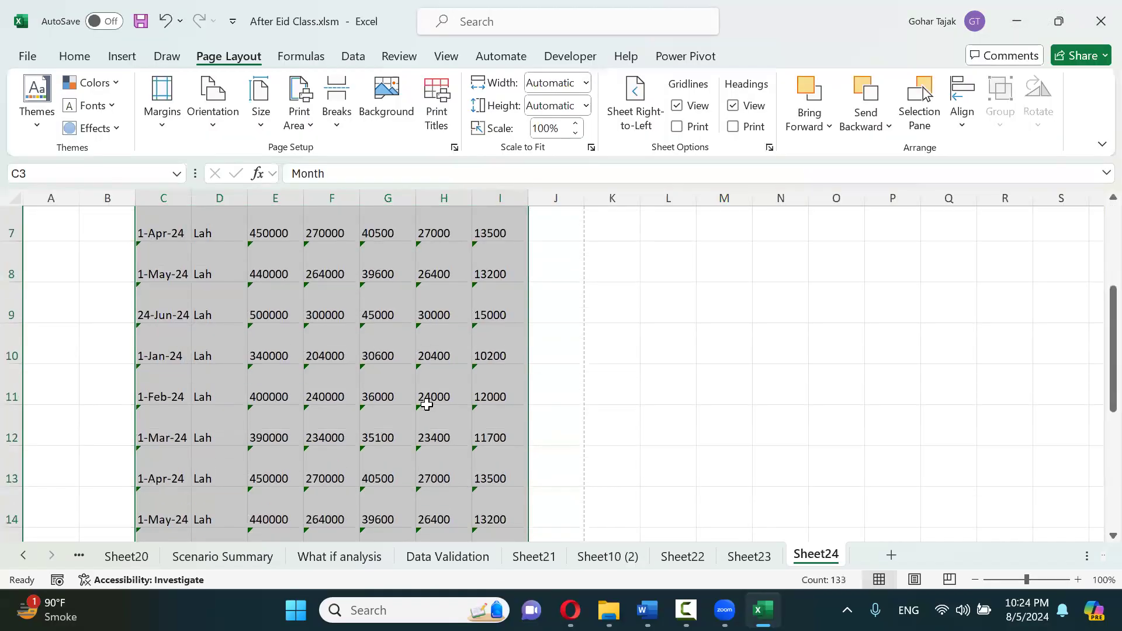
{"action": "scroll", "coordinate": [426, 405], "scroll_direction": "down", "scroll_amount": 2}
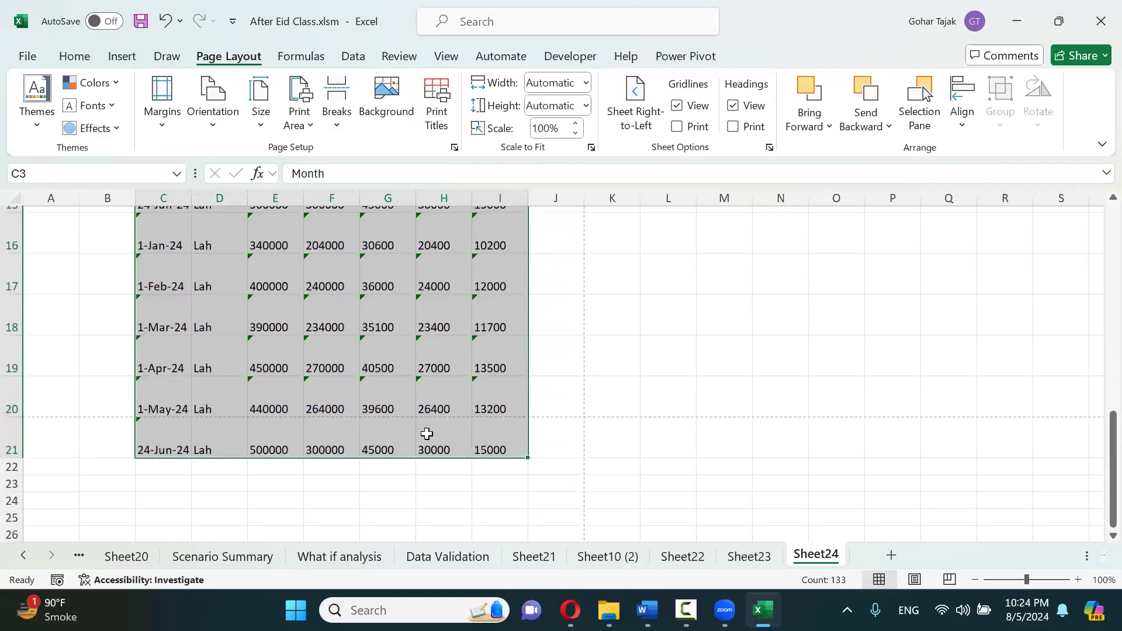
{"action": "scroll", "coordinate": [428, 433], "scroll_direction": "up", "scroll_amount": 5}
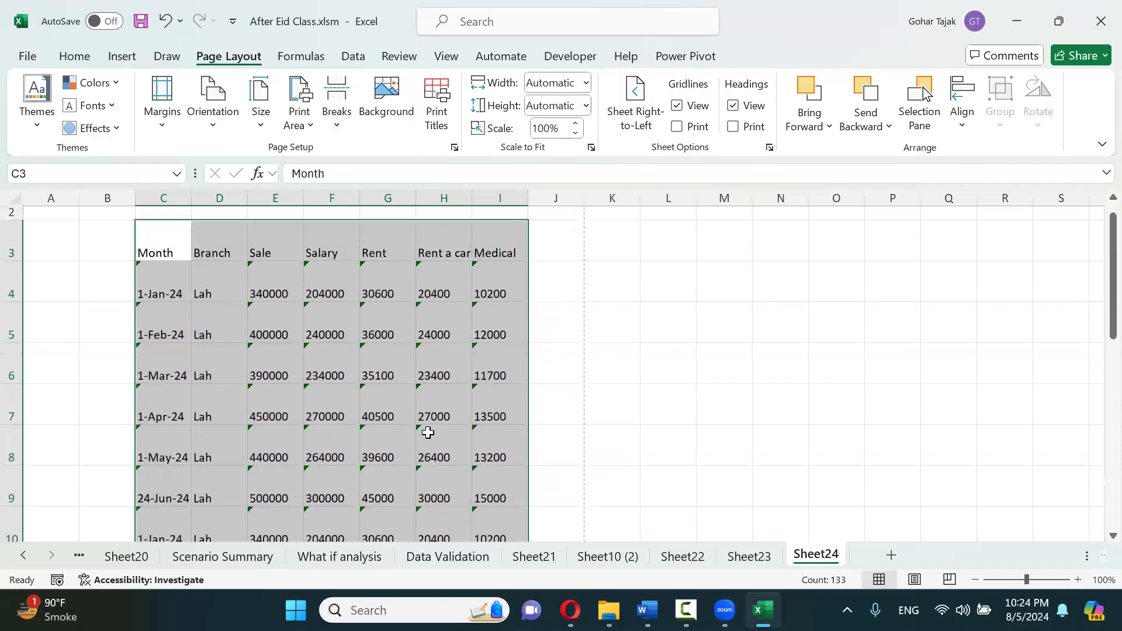
{"action": "left_click", "coordinate": [335, 218]}
{"action": "key", "text": "shift+space"}
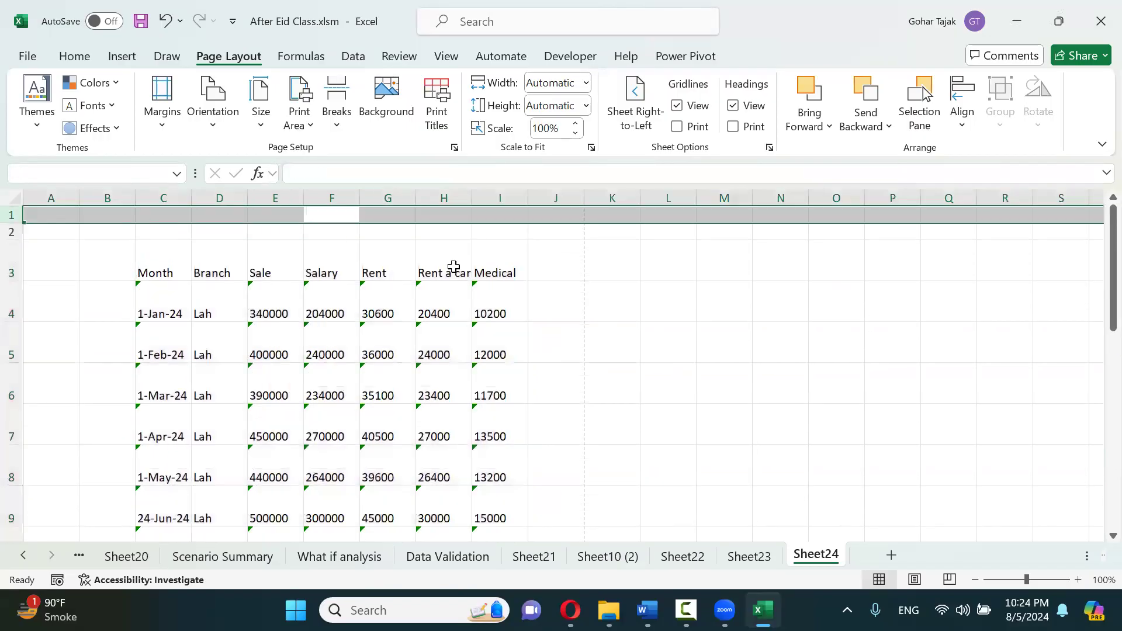
{"action": "scroll", "coordinate": [453, 269], "scroll_direction": "down", "scroll_amount": 4}
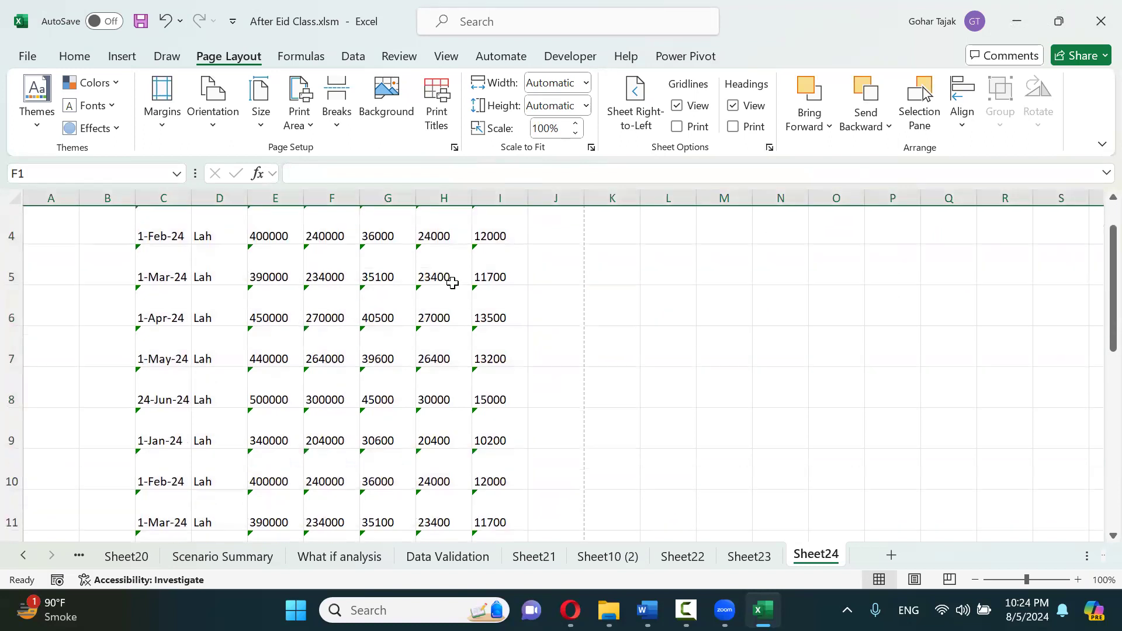
{"action": "scroll", "coordinate": [452, 283], "scroll_direction": "down", "scroll_amount": 2}
{"action": "scroll", "coordinate": [453, 282], "scroll_direction": "up", "scroll_amount": 6}
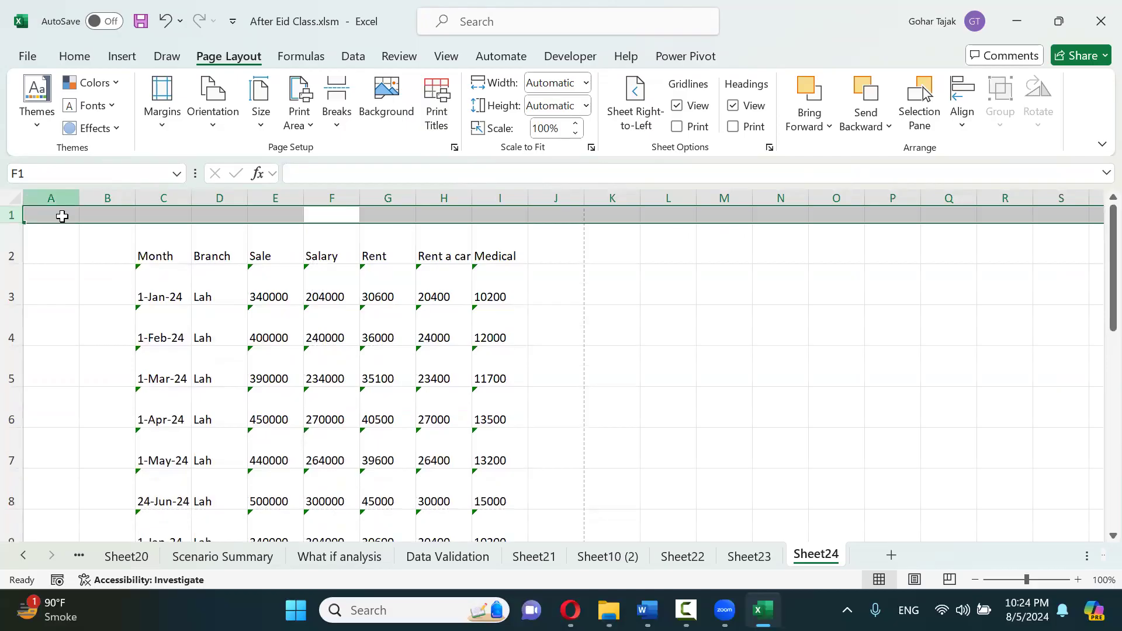
Delete the empty column B in front of the table
{"action": "left_click", "coordinate": [109, 200]}
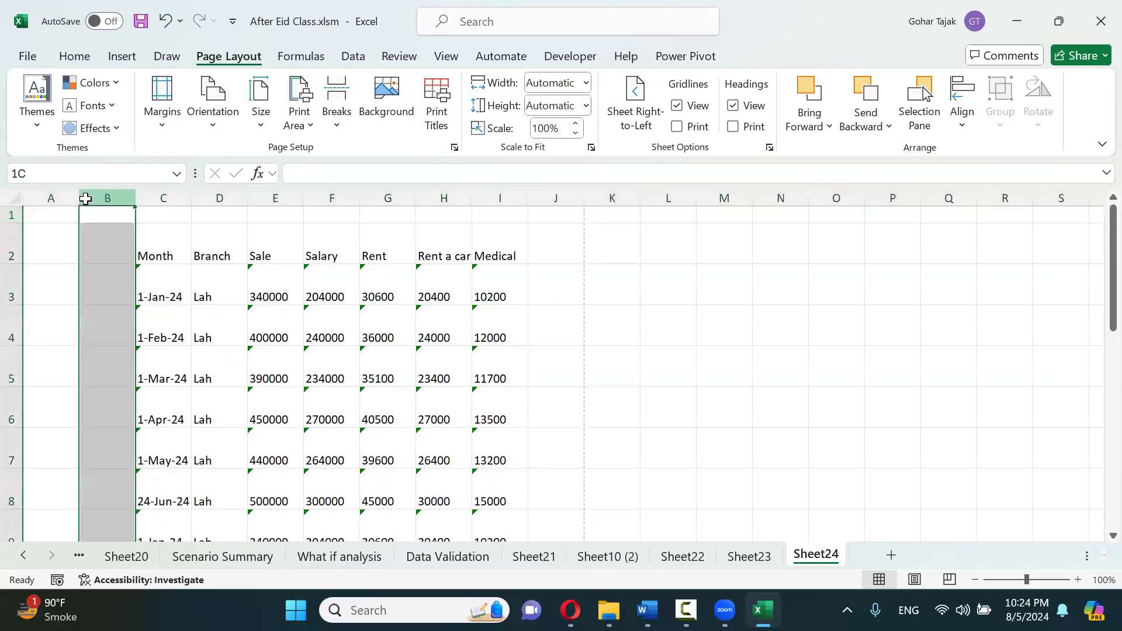
{"action": "right_click", "coordinate": [89, 197]}
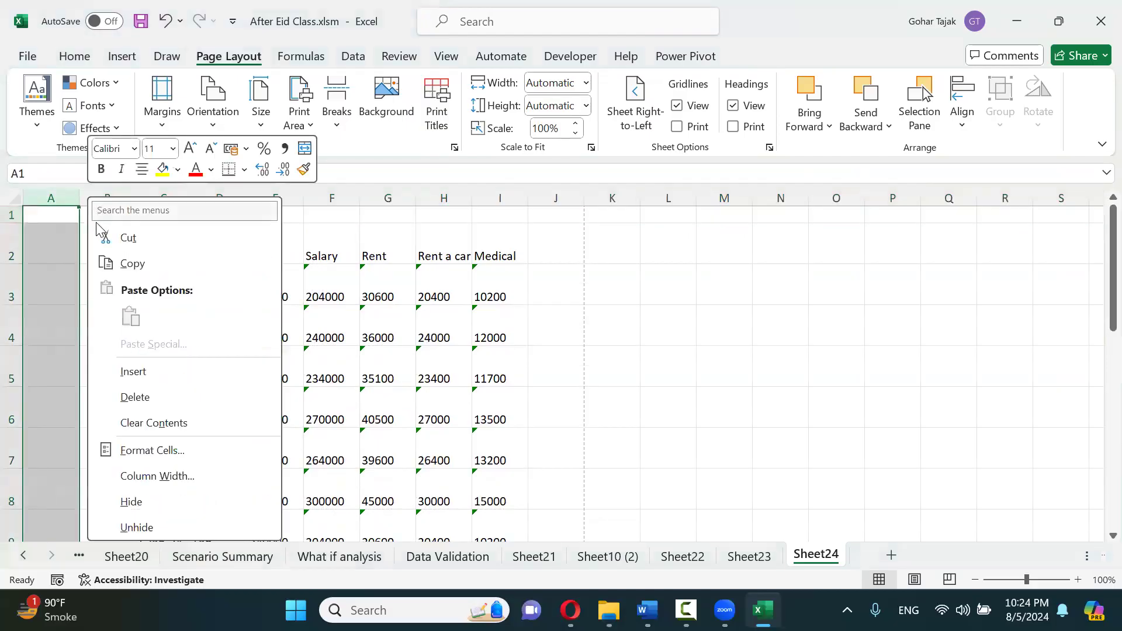
{"action": "left_click", "coordinate": [100, 188]}
{"action": "right_click", "coordinate": [96, 187]}
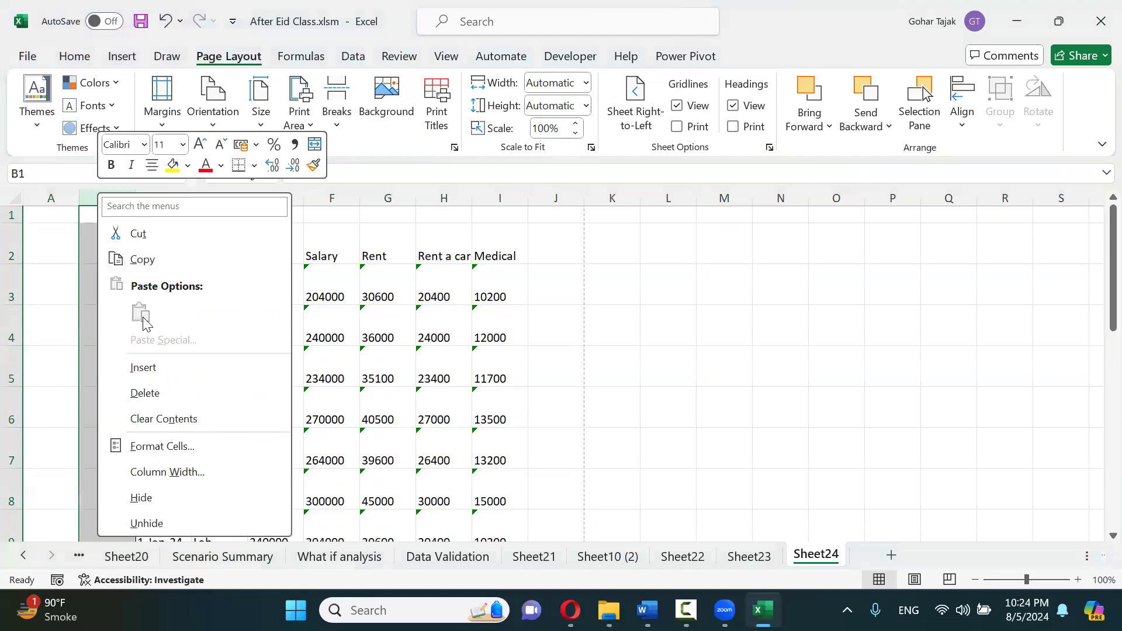
{"action": "left_click", "coordinate": [150, 392]}
{"action": "left_click", "coordinate": [153, 341]}
Resize the table's columns B through H together and preview it fitting on one page
{"action": "left_click_drag", "start_coordinate": [107, 197], "coordinate": [413, 190]}
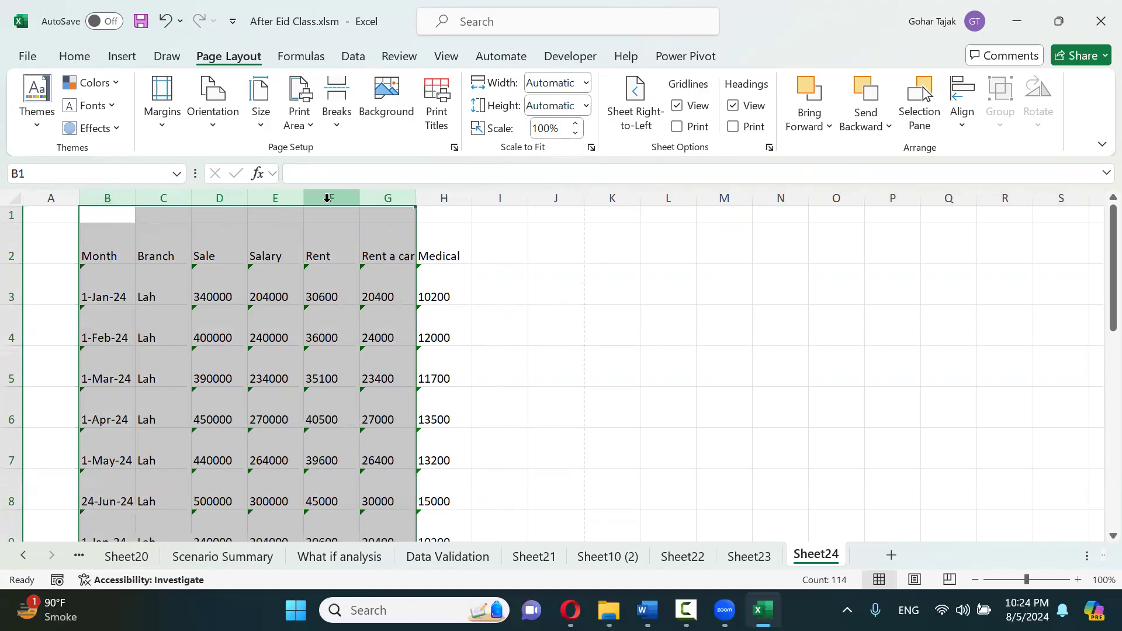
{"action": "key", "text": "shift+Right"}
{"action": "left_click_drag", "start_coordinate": [415, 198], "coordinate": [447, 196]}
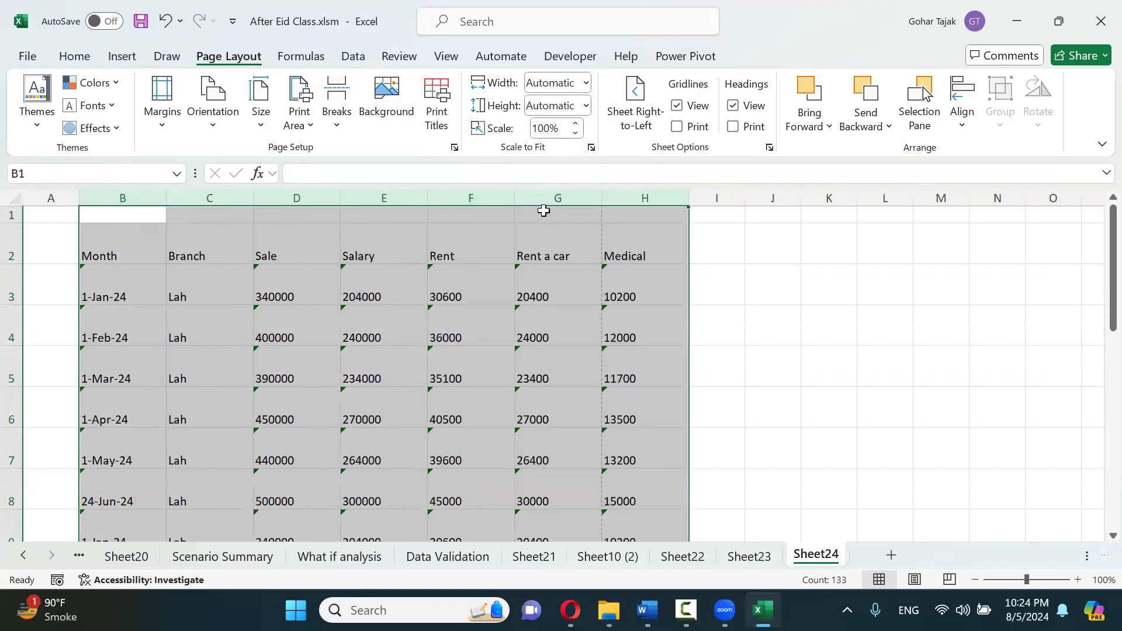
{"action": "left_click_drag", "start_coordinate": [514, 198], "coordinate": [506, 197]}
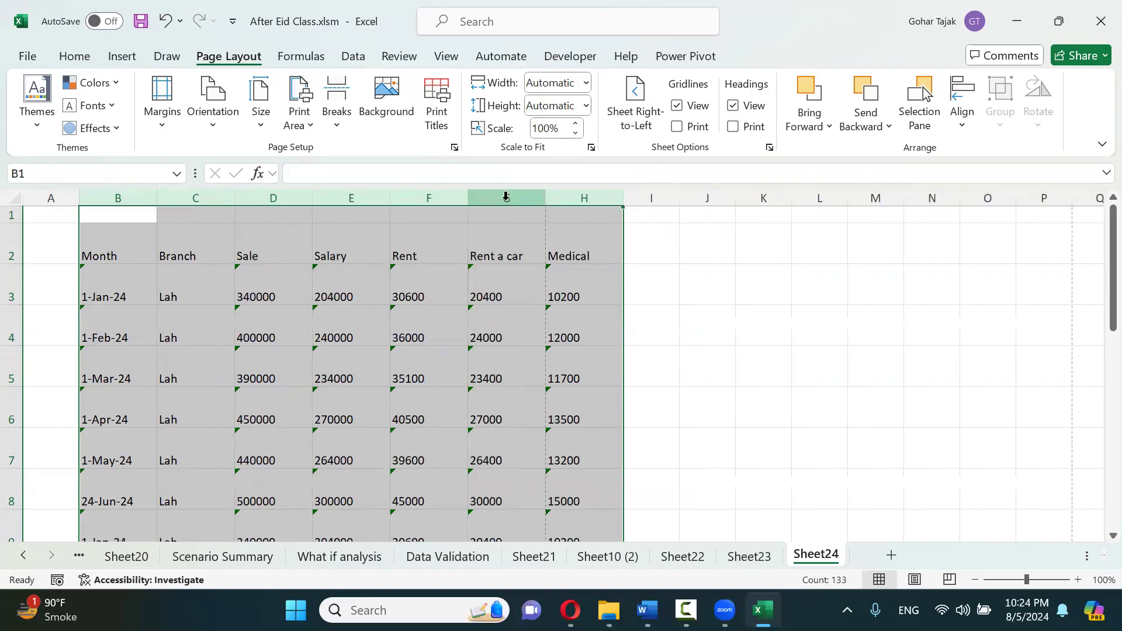
{"action": "left_click", "coordinate": [506, 198]}
{"action": "left_click_drag", "start_coordinate": [116, 199], "coordinate": [458, 195]}
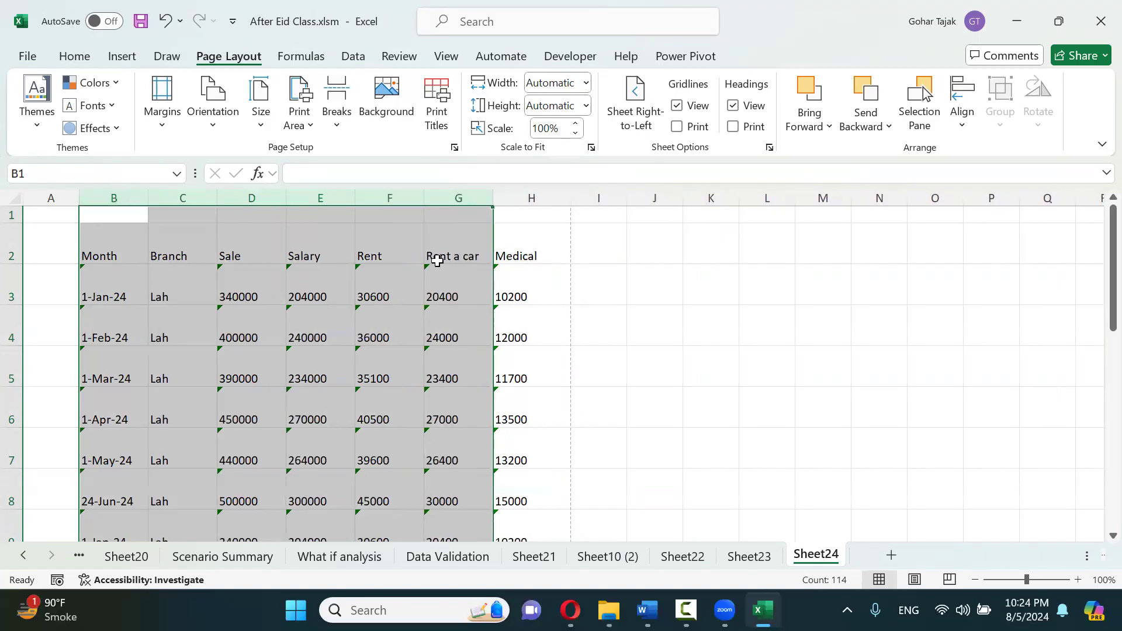
{"action": "left_click", "coordinate": [459, 257]}
{"action": "key", "text": "ctrl+p"}
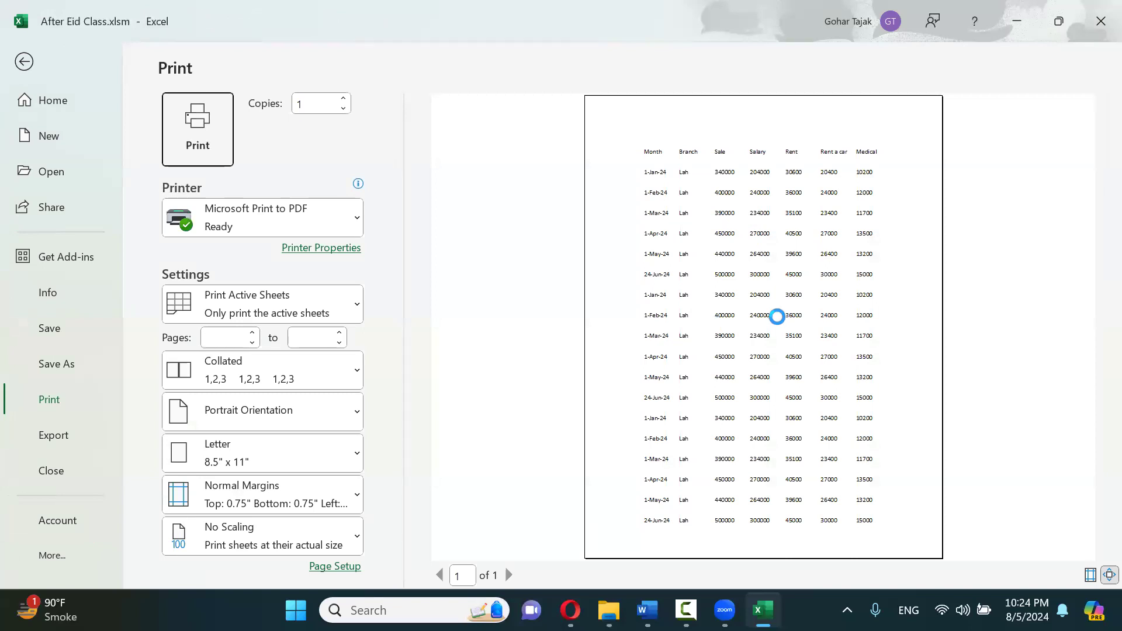
{"action": "key", "text": "Escape"}
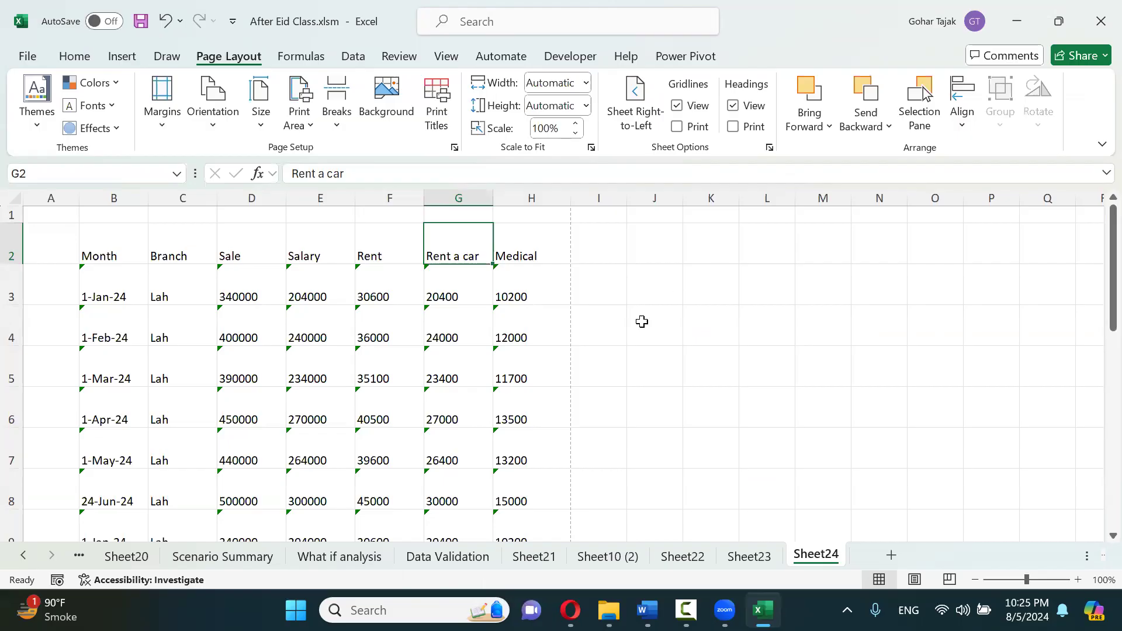
Switch to Sheet23 and choose Legal as its paper size
{"action": "left_click", "coordinate": [742, 555]}
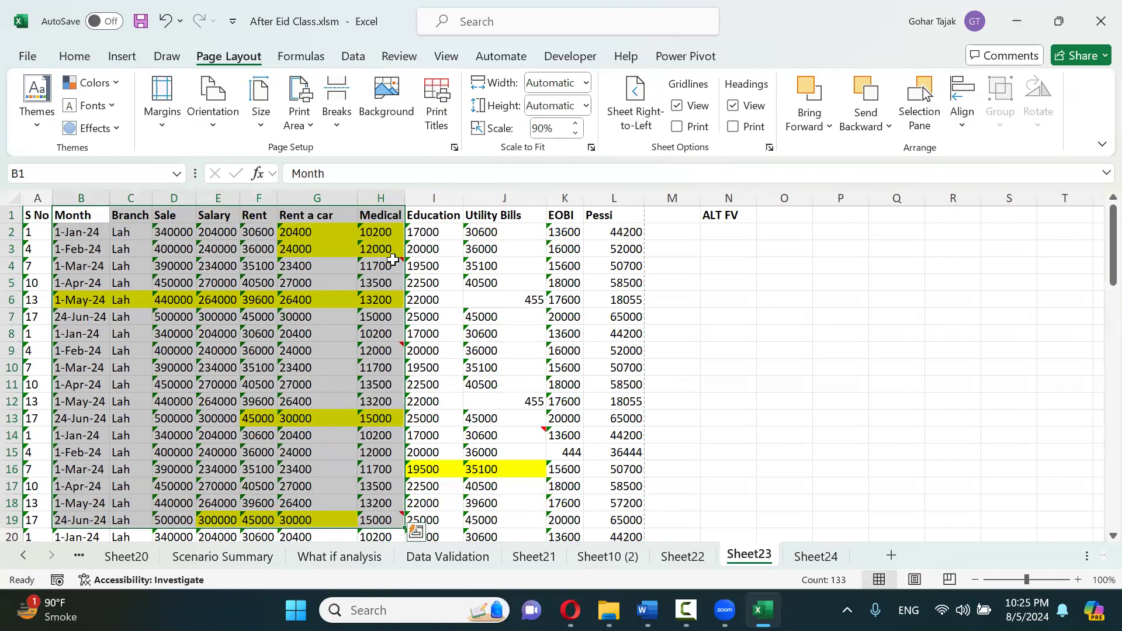
{"action": "mouse_move", "coordinate": [393, 260]}
{"action": "left_click", "coordinate": [263, 121]}
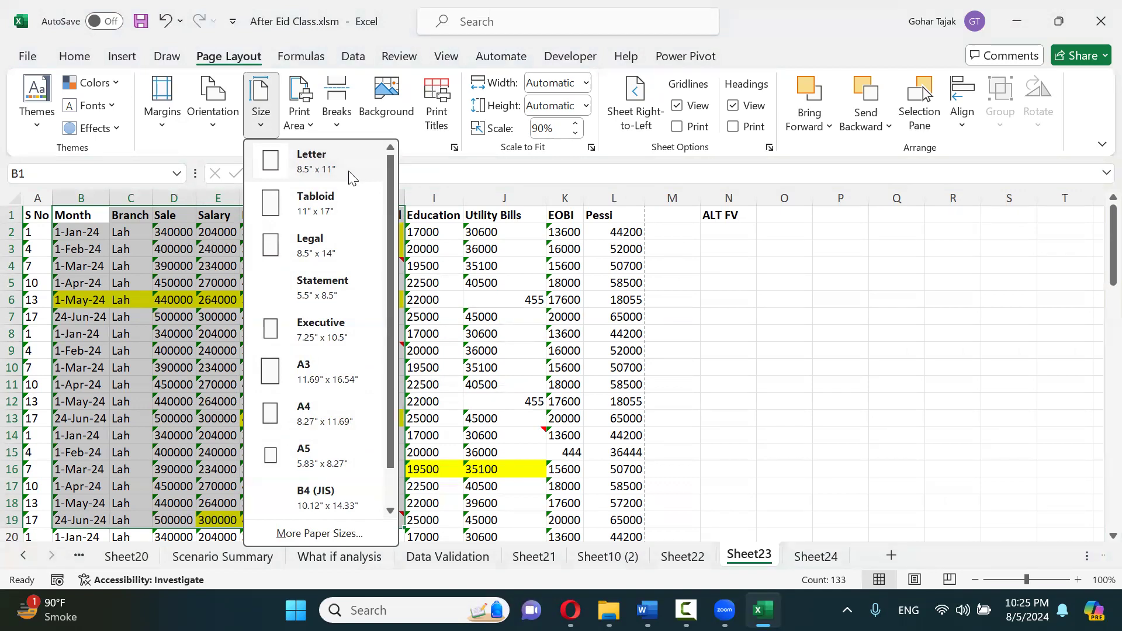
{"action": "left_click", "coordinate": [339, 255]}
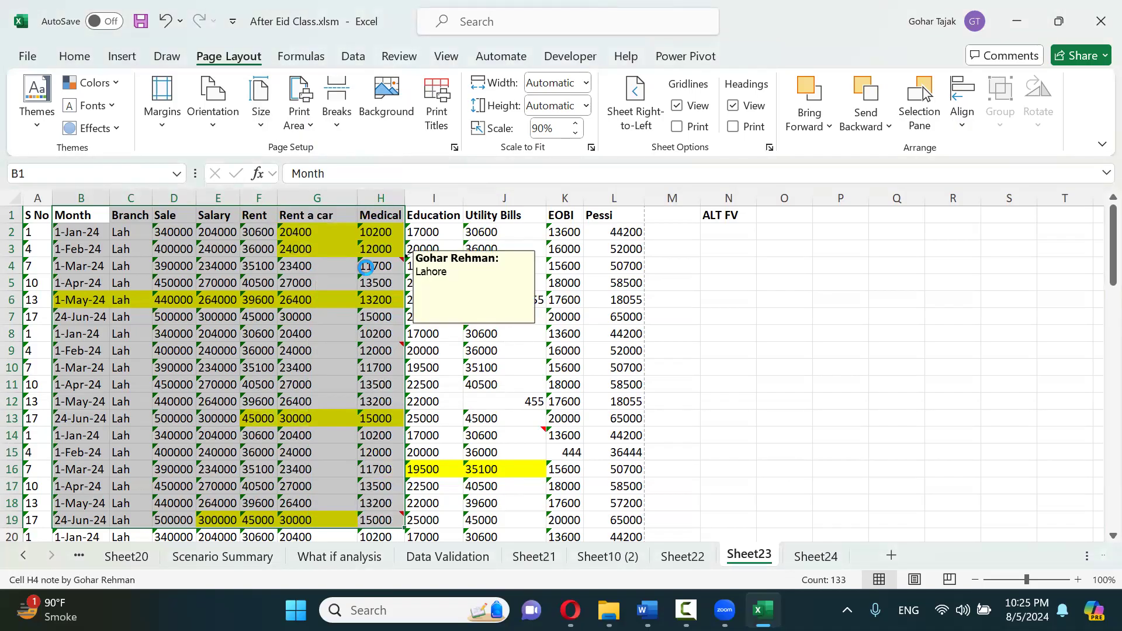
{"action": "scroll", "coordinate": [366, 267], "scroll_direction": "down", "scroll_amount": 11}
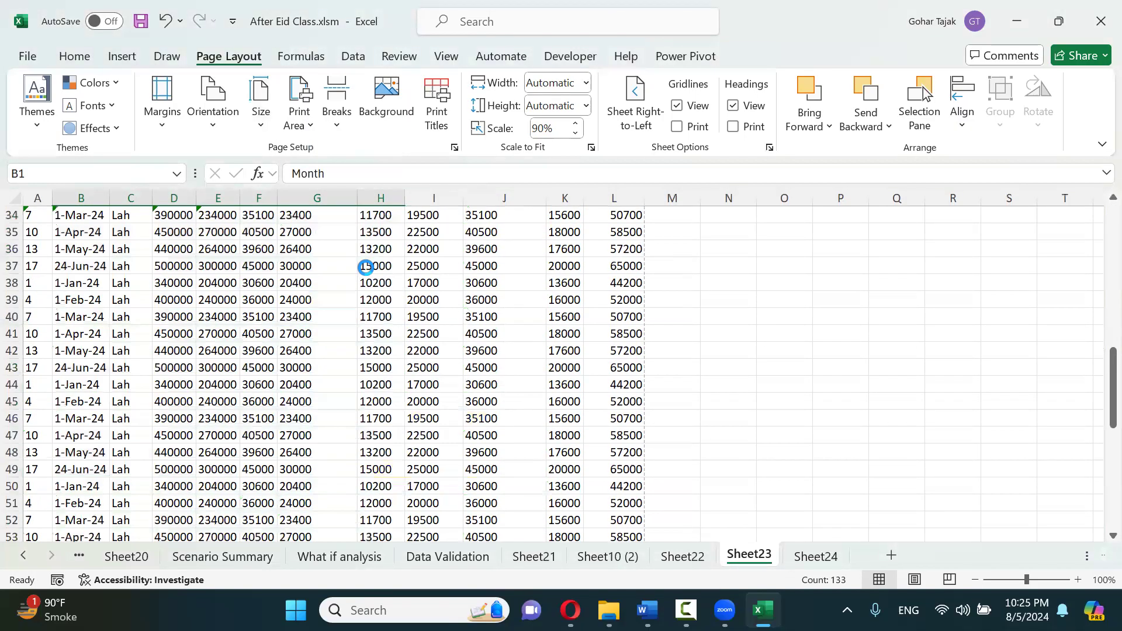
{"action": "scroll", "coordinate": [366, 267], "scroll_direction": "up", "scroll_amount": 11}
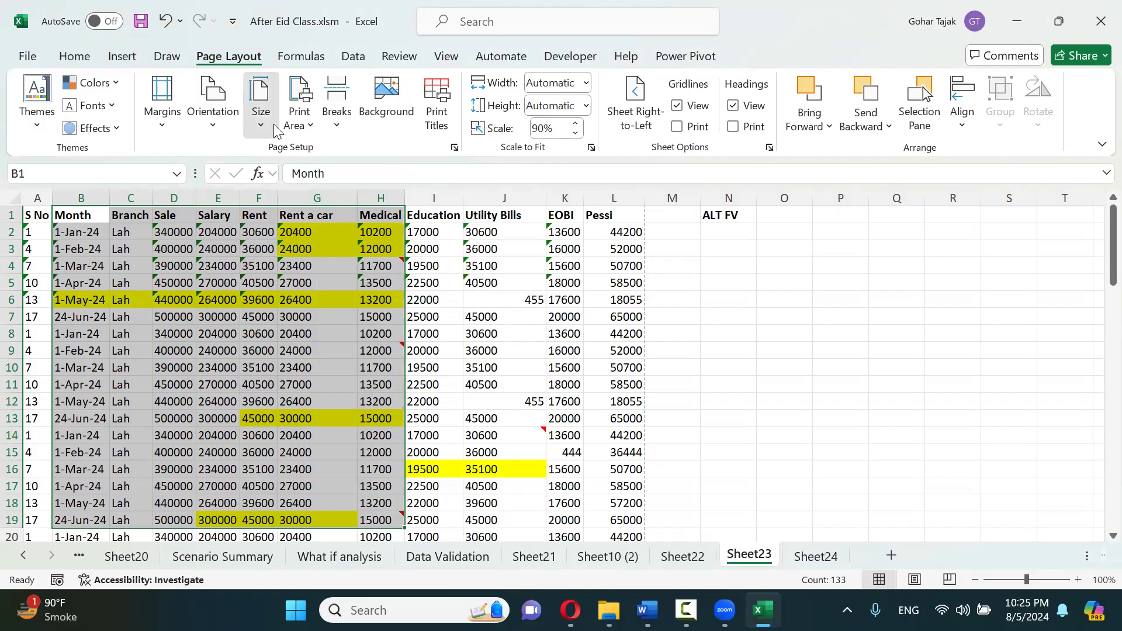
Change Sheet23's paper size to Letter (8.5" x 11") and deselect the table by clicking G6
{"action": "left_click", "coordinate": [261, 100]}
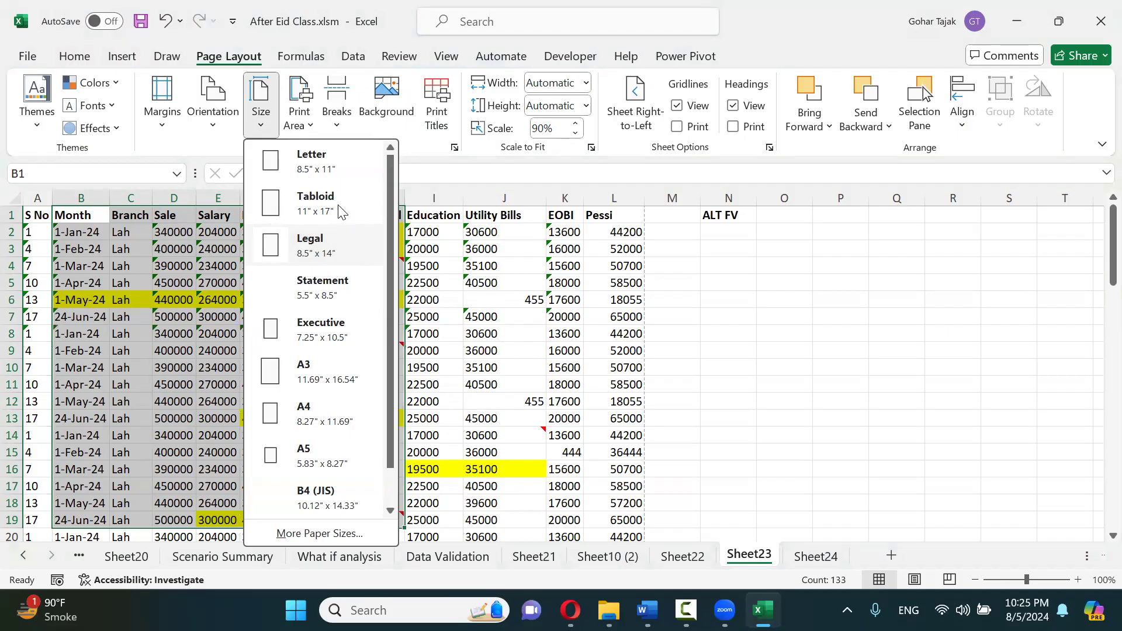
{"action": "left_click", "coordinate": [338, 163]}
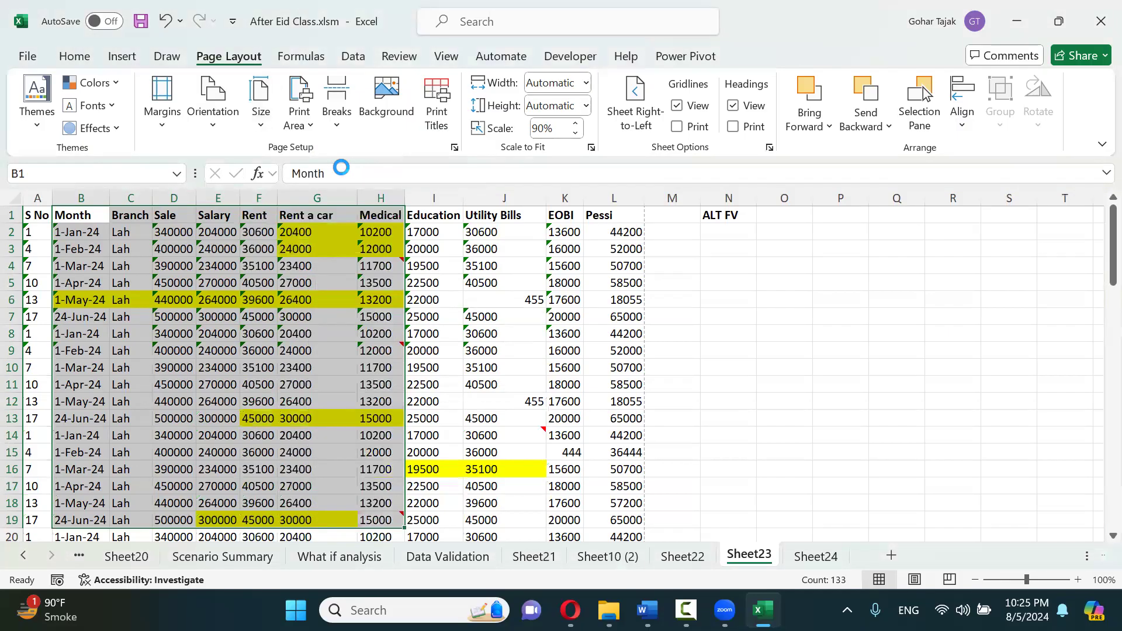
{"action": "left_click", "coordinate": [260, 104]}
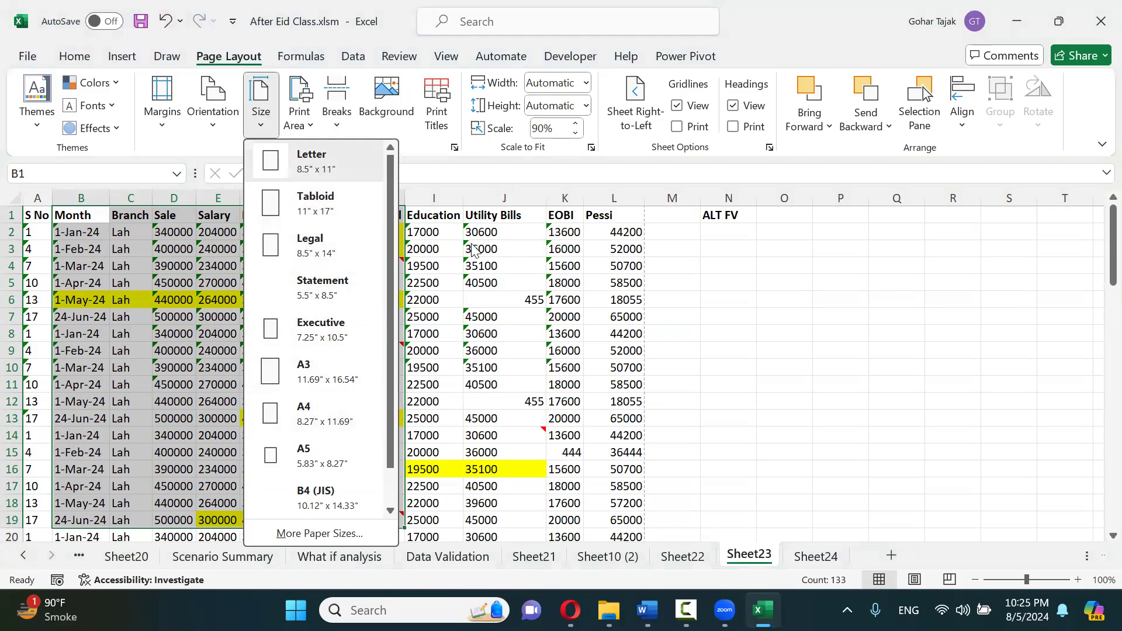
{"action": "left_click", "coordinate": [425, 257]}
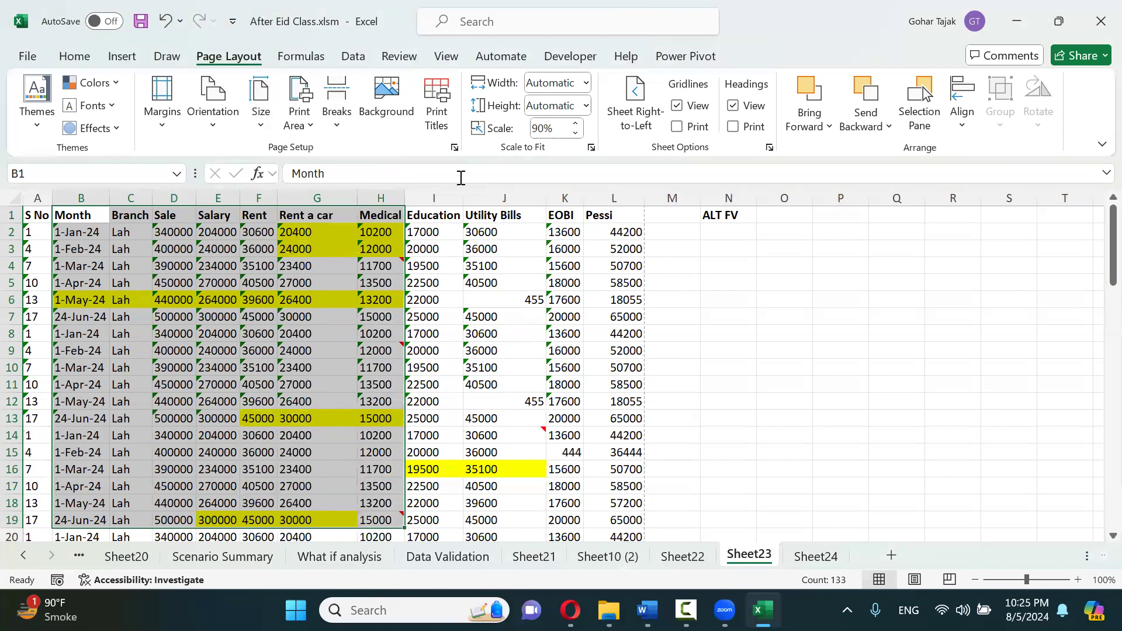
{"action": "left_click", "coordinate": [294, 298]}
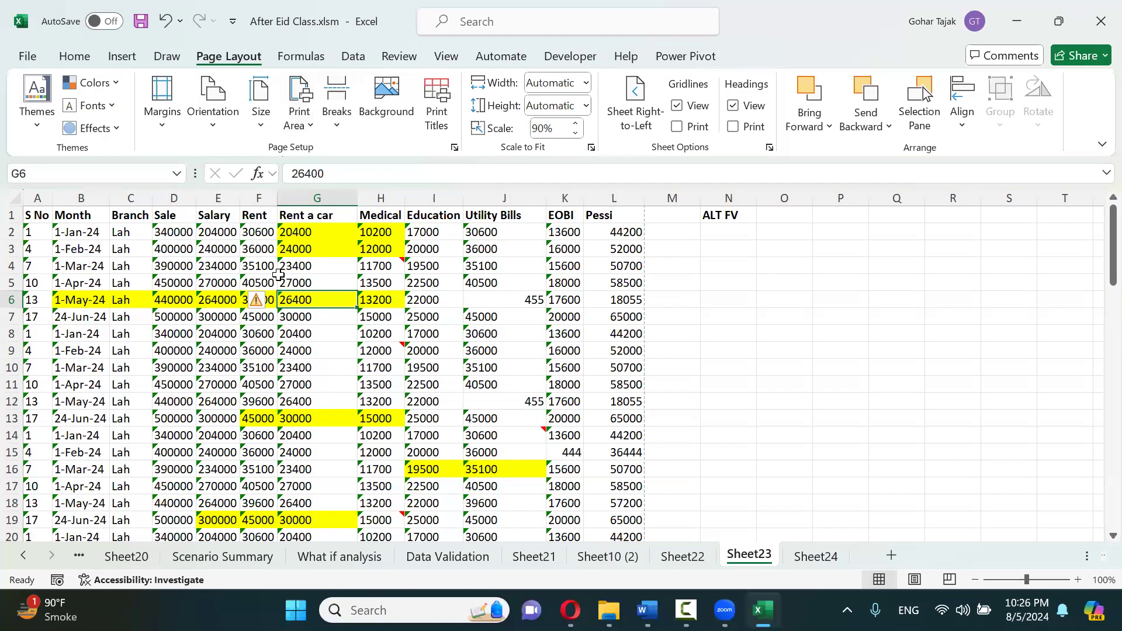
Select columns B–K, then rows 4–14, leave orientation unchanged, and open the print preview
{"action": "left_click", "coordinate": [81, 198]}
{"action": "left_click_drag", "start_coordinate": [424, 198], "coordinate": [561, 198]}
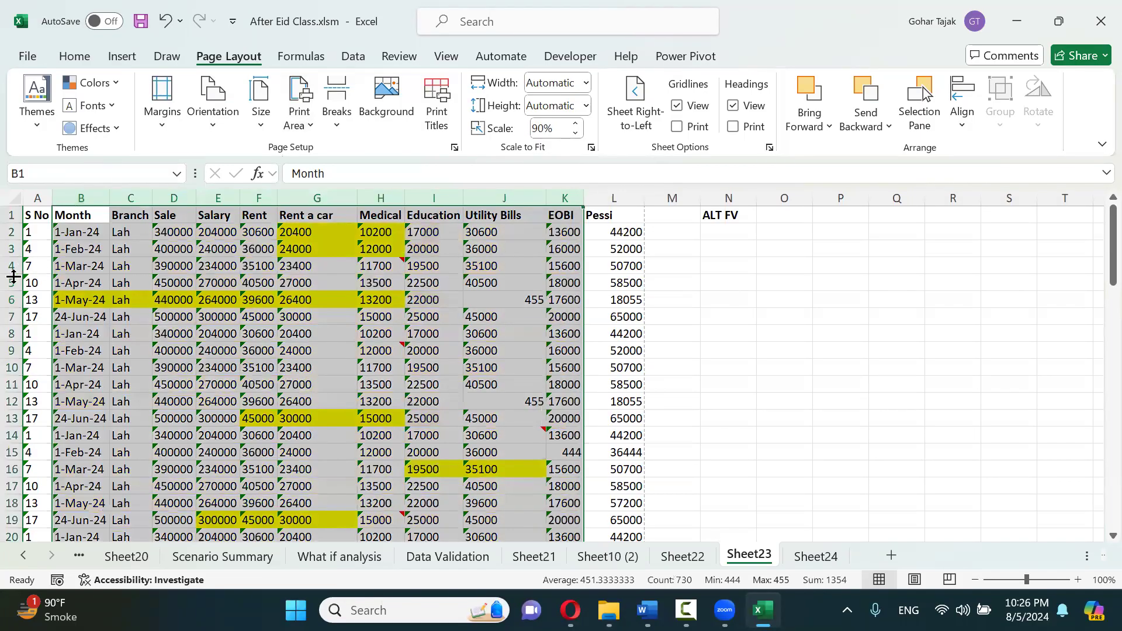
{"action": "left_click_drag", "start_coordinate": [13, 268], "coordinate": [6, 431]}
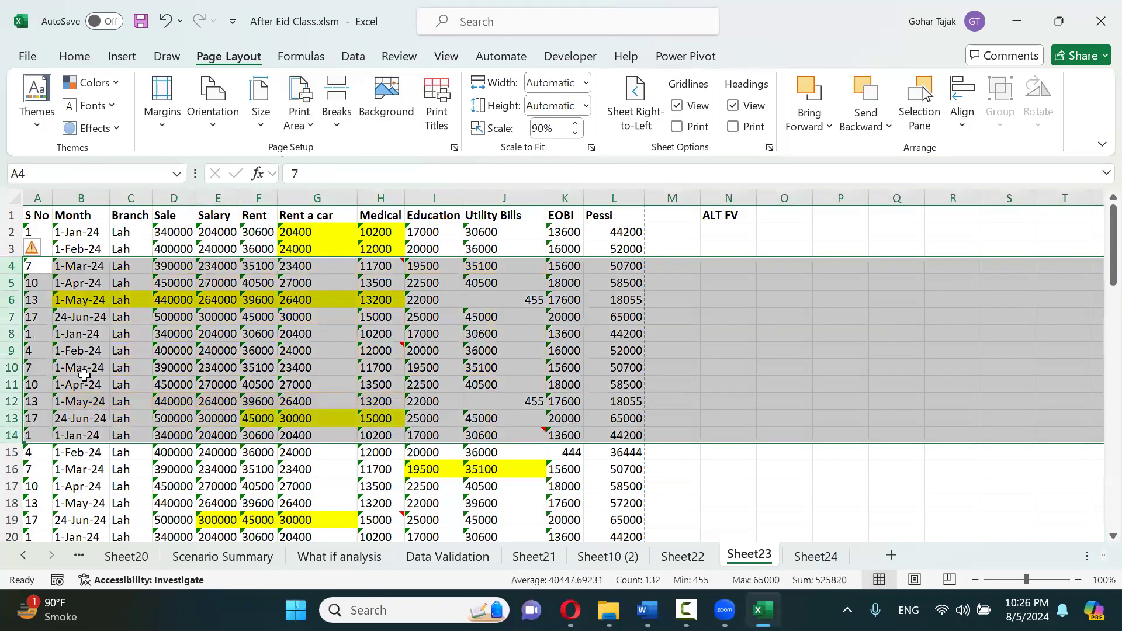
{"action": "left_click", "coordinate": [219, 124]}
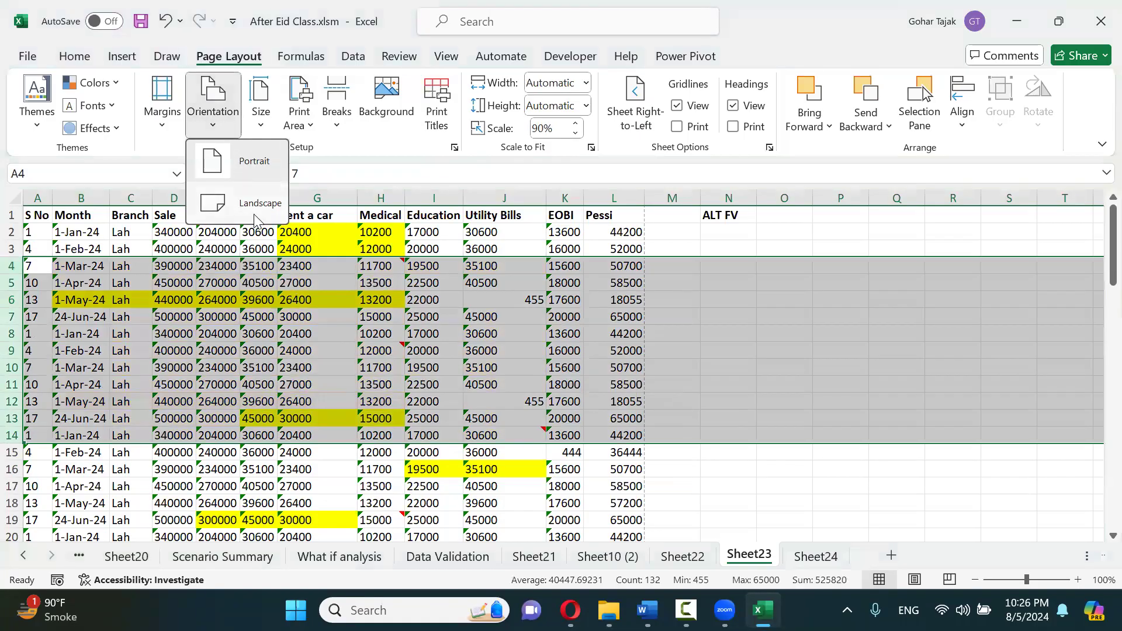
{"action": "left_click", "coordinate": [285, 296]}
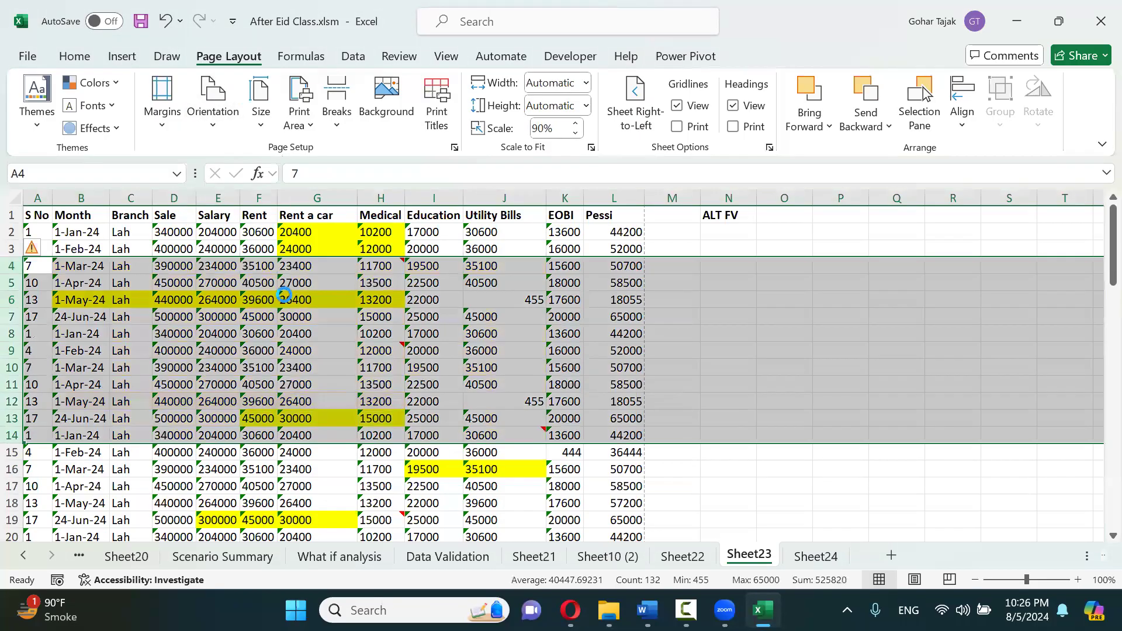
{"action": "key", "text": "ctrl+p"}
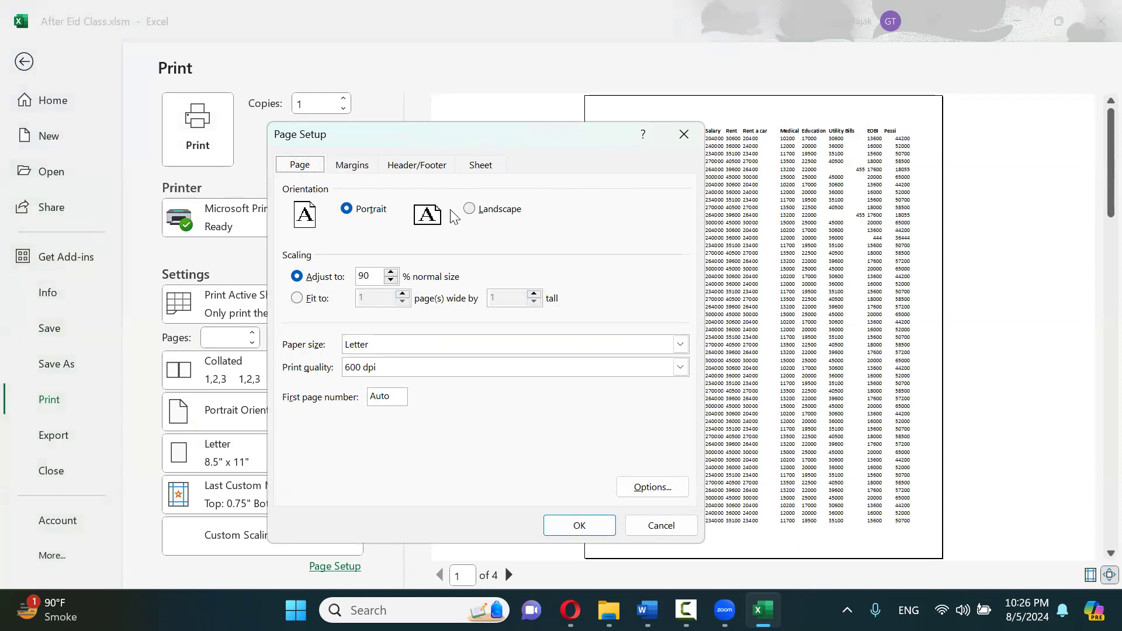
{"action": "left_click", "coordinate": [480, 213]}
{"action": "left_click", "coordinate": [363, 217]}
{"action": "left_click", "coordinate": [661, 524]}
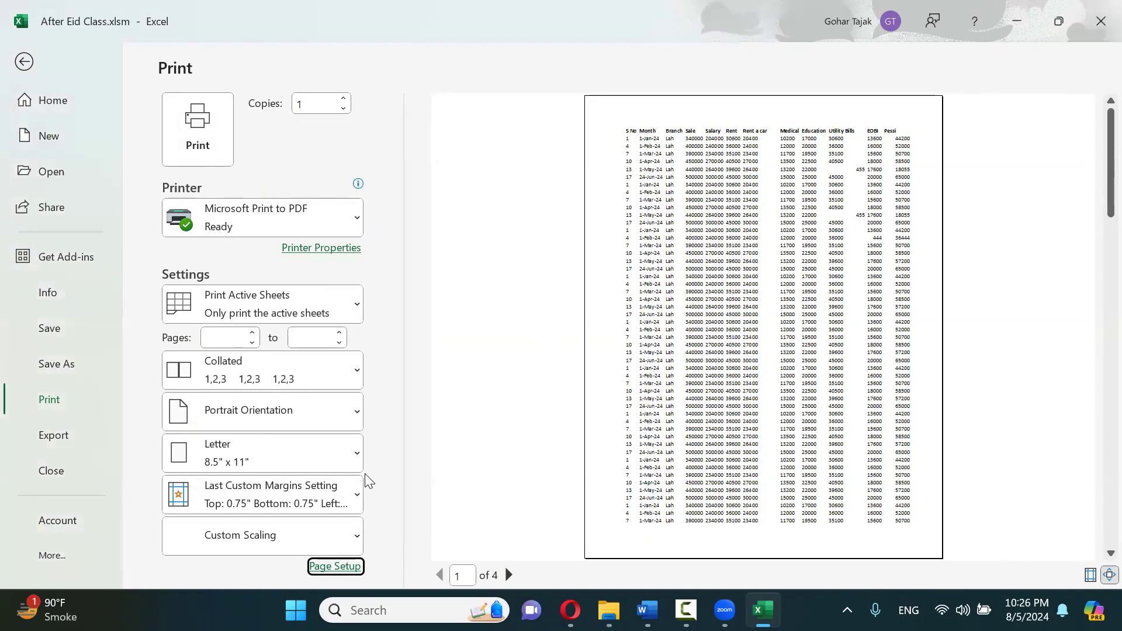
{"action": "key", "text": "Escape"}
{"action": "left_click", "coordinate": [417, 339]}
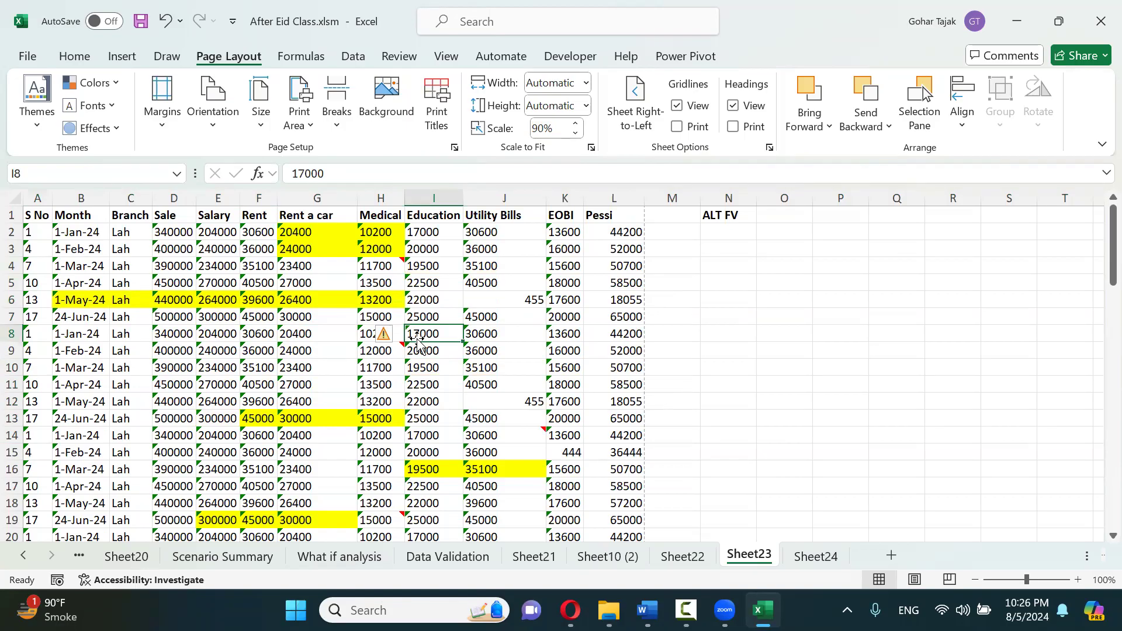
{"action": "left_click", "coordinate": [735, 211]}
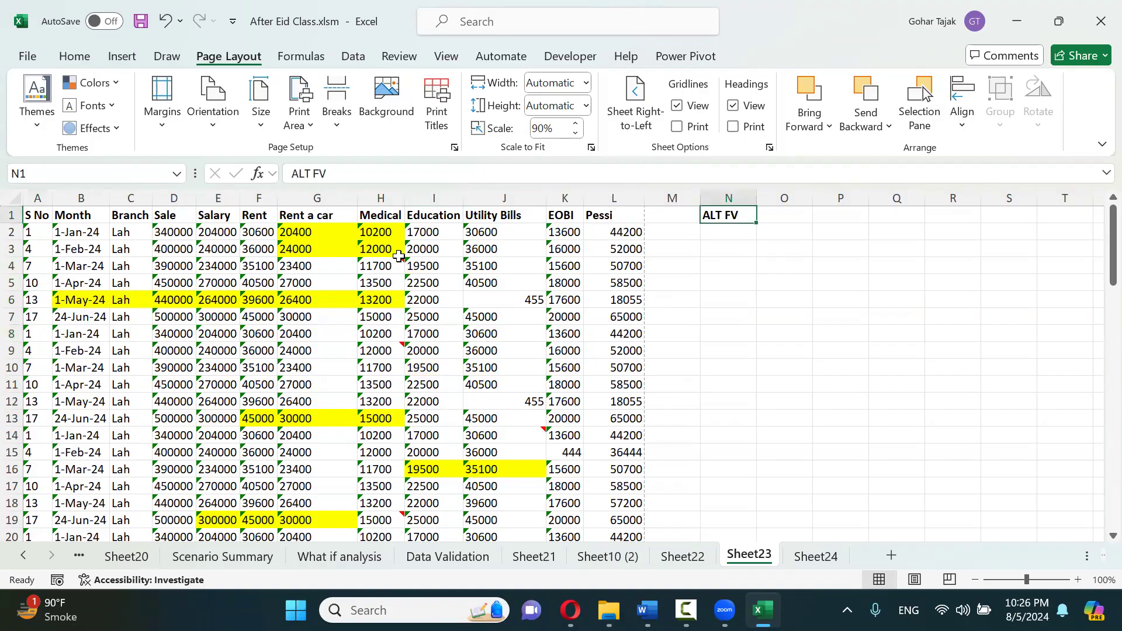
{"action": "mouse_move", "coordinate": [393, 257]}
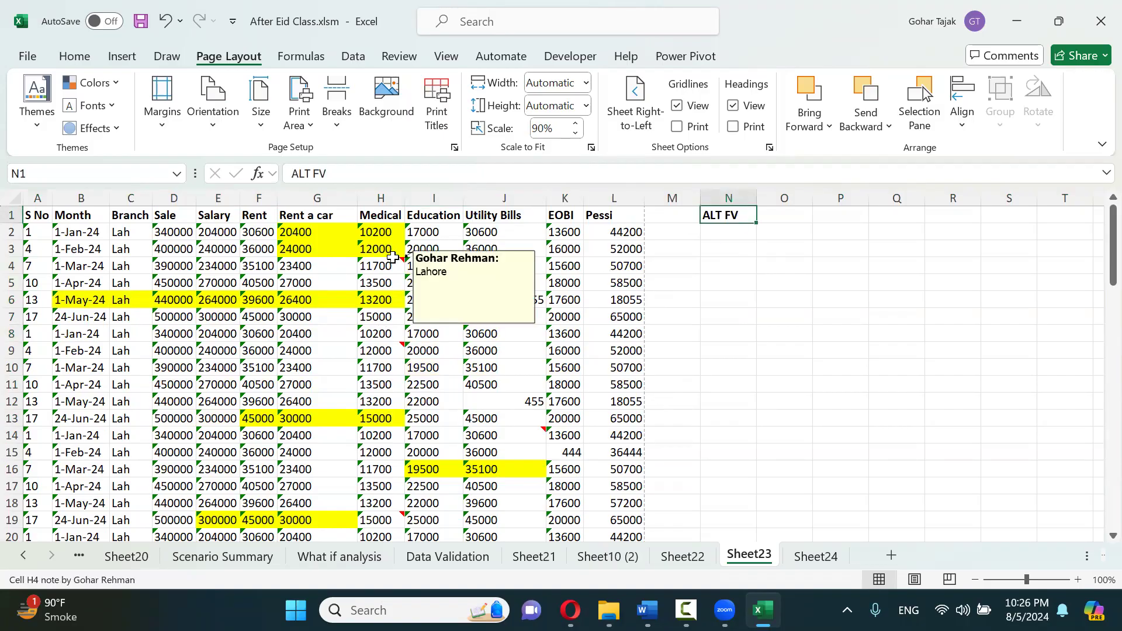
{"action": "mouse_move", "coordinate": [360, 351]}
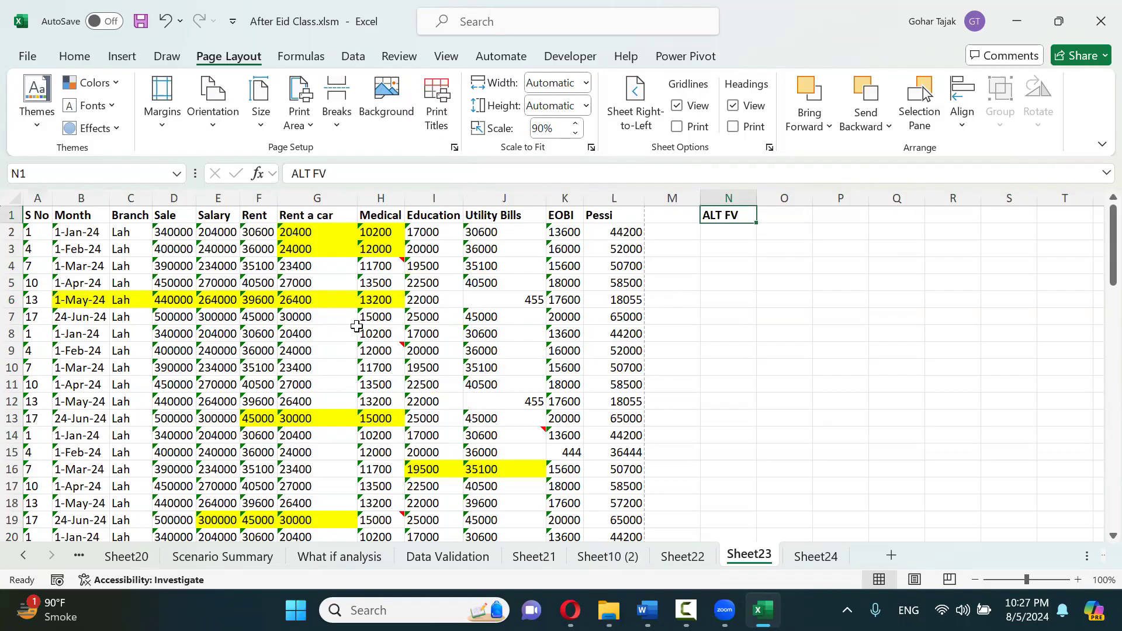
{"action": "left_click", "coordinate": [334, 294]}
{"action": "left_click", "coordinate": [326, 219]}
{"action": "left_click", "coordinate": [338, 261]}
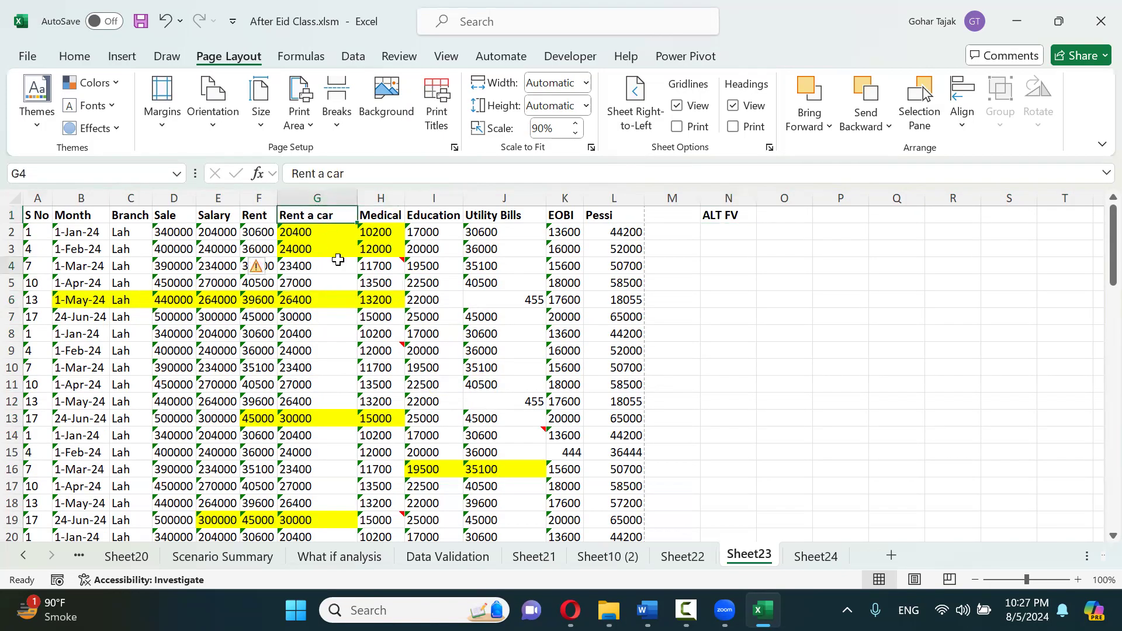
{"action": "left_click", "coordinate": [373, 284]}
{"action": "left_click", "coordinate": [342, 305]}
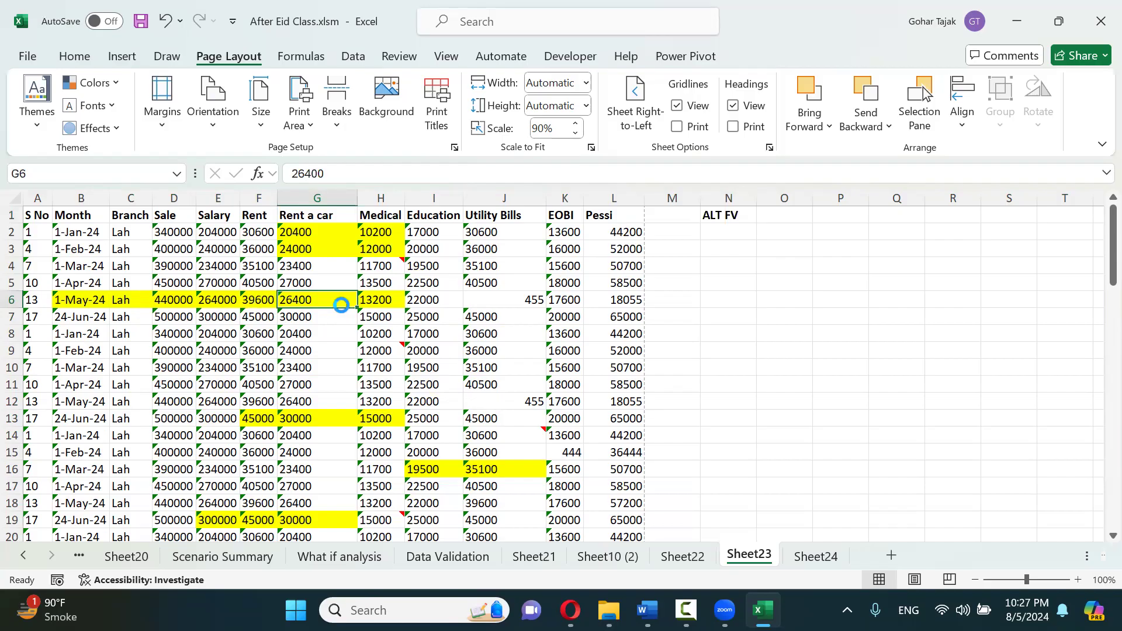
{"action": "key", "text": "ctrl+p"}
Add a centred custom footer reading 'Prepared by' followed by the author's name
{"action": "left_click", "coordinate": [355, 565]}
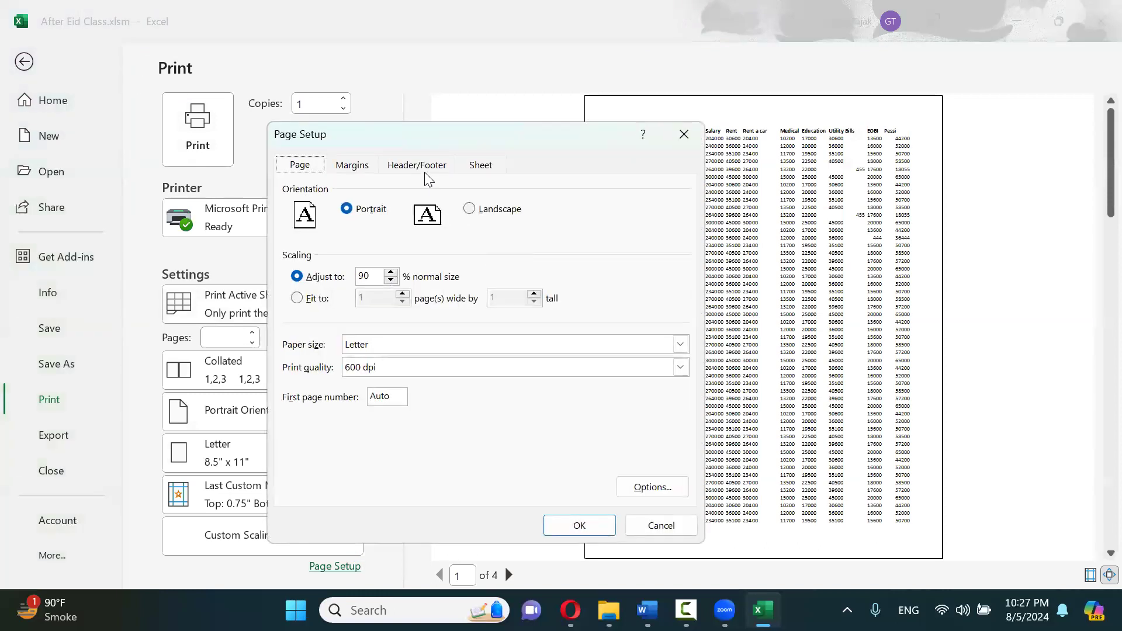
{"action": "left_click", "coordinate": [424, 171]}
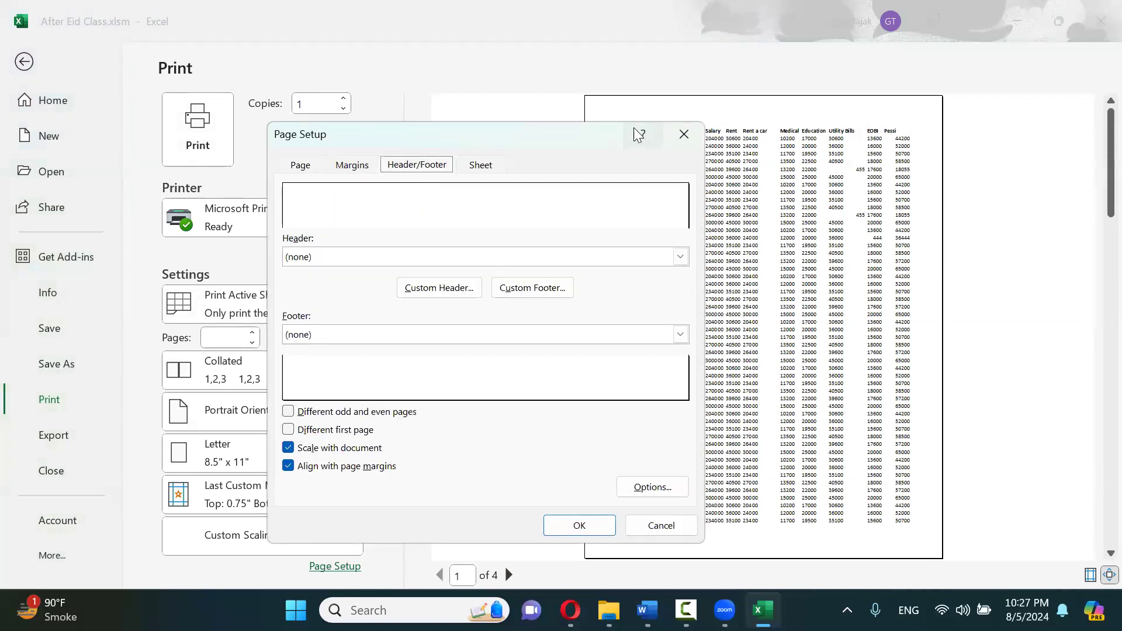
{"action": "left_click_drag", "start_coordinate": [533, 135], "coordinate": [462, 135]}
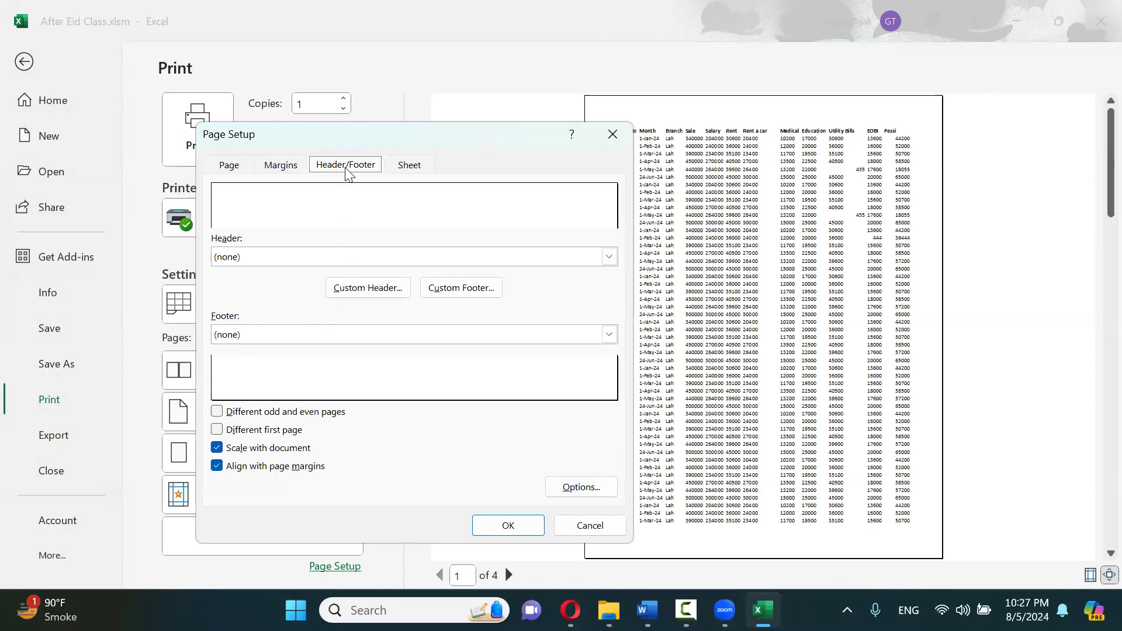
{"action": "left_click", "coordinate": [364, 290]}
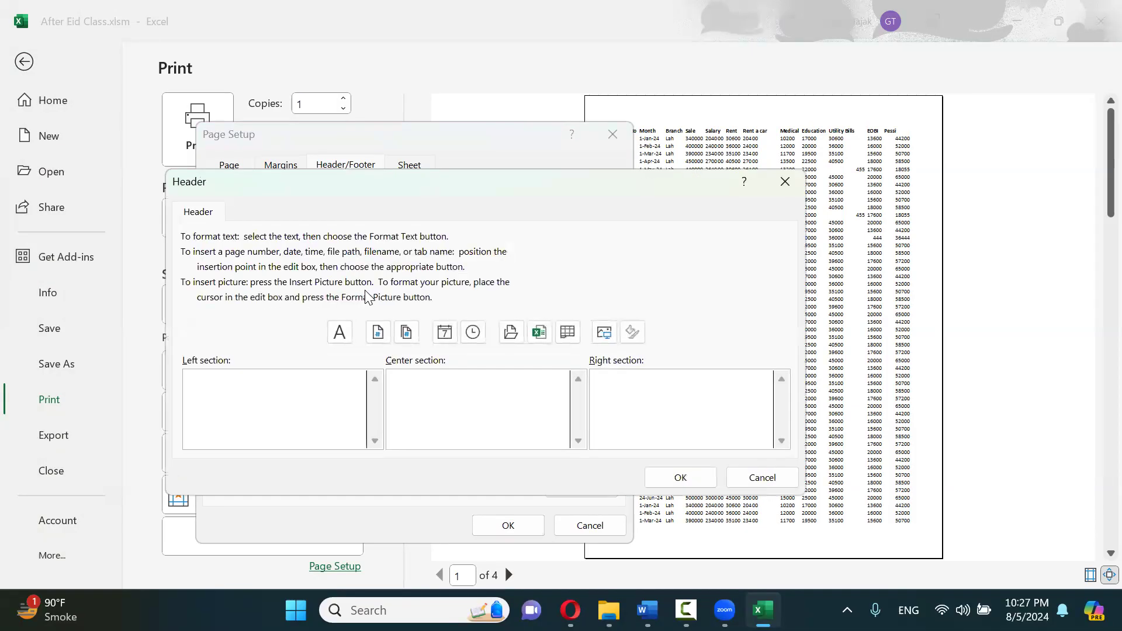
{"action": "key", "text": "Escape"}
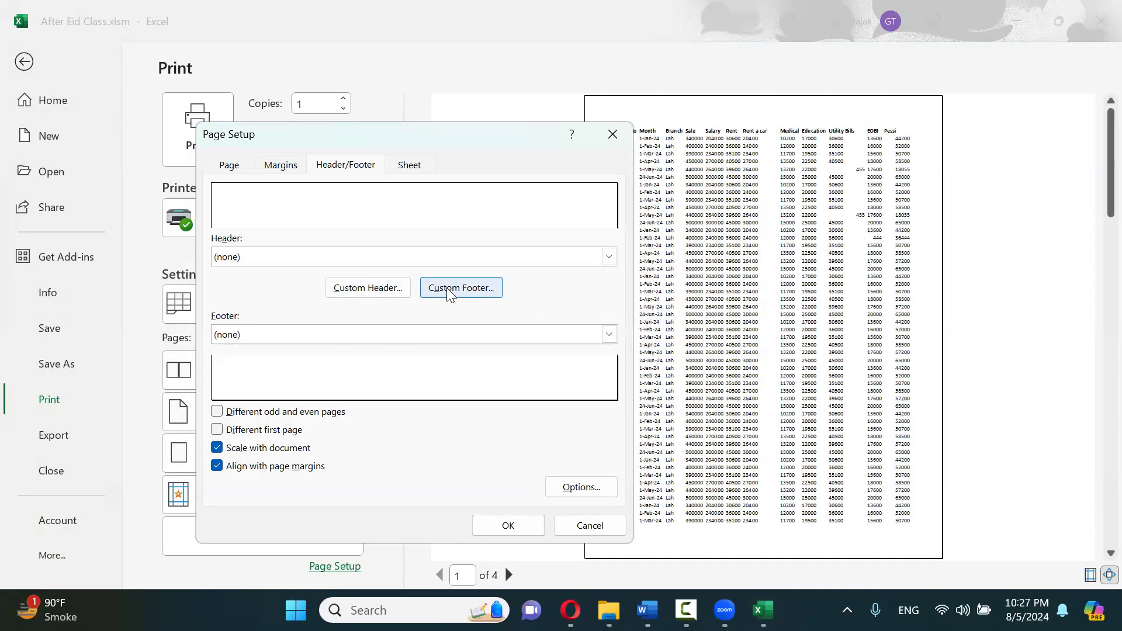
{"action": "left_click", "coordinate": [446, 287]}
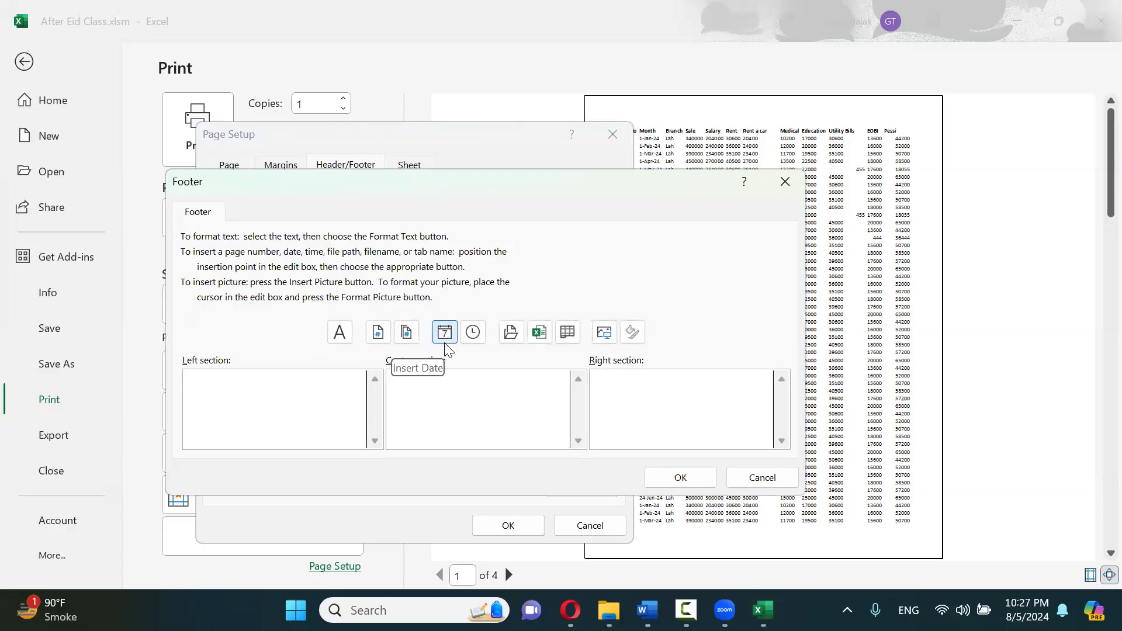
{"action": "type", "text": "Prepared by Gohar"}
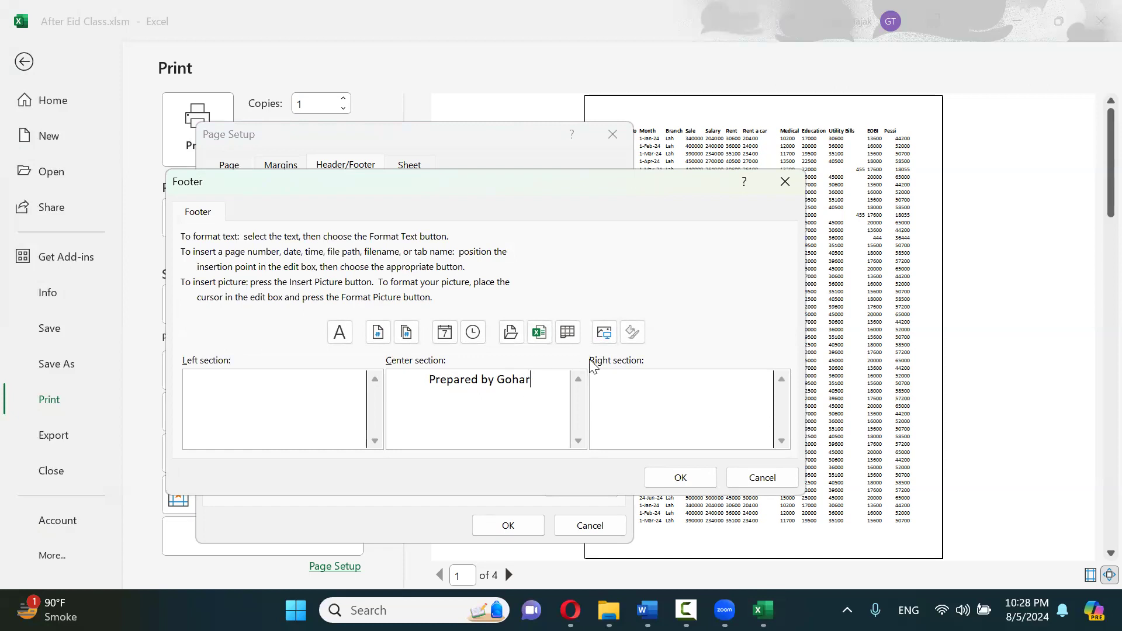
{"action": "left_click", "coordinate": [692, 478]}
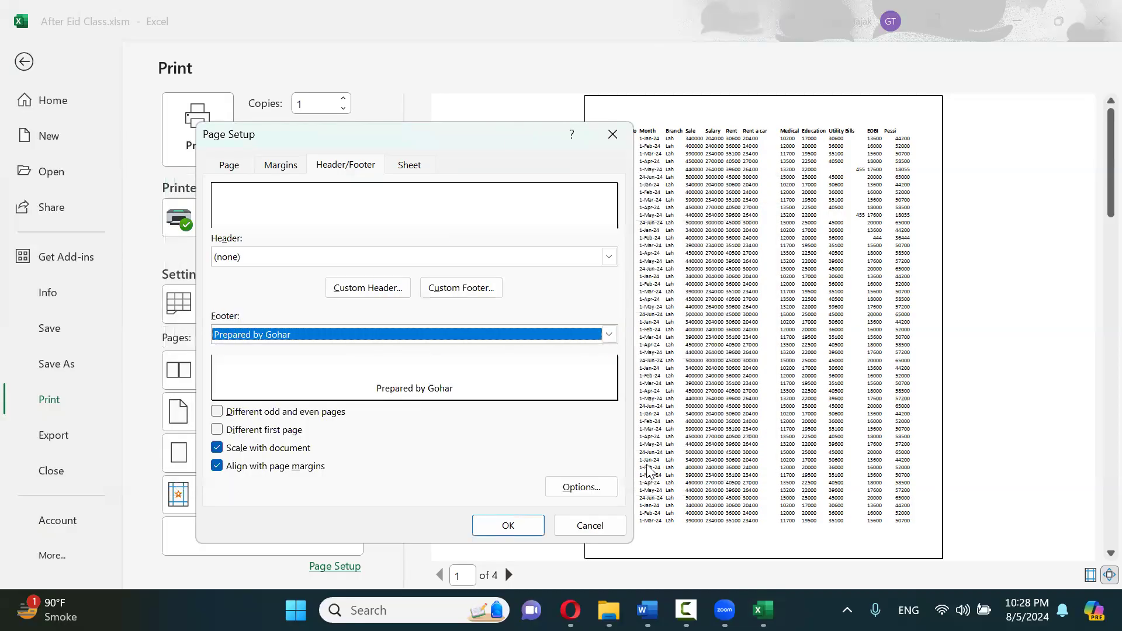
{"action": "left_click", "coordinate": [501, 518]}
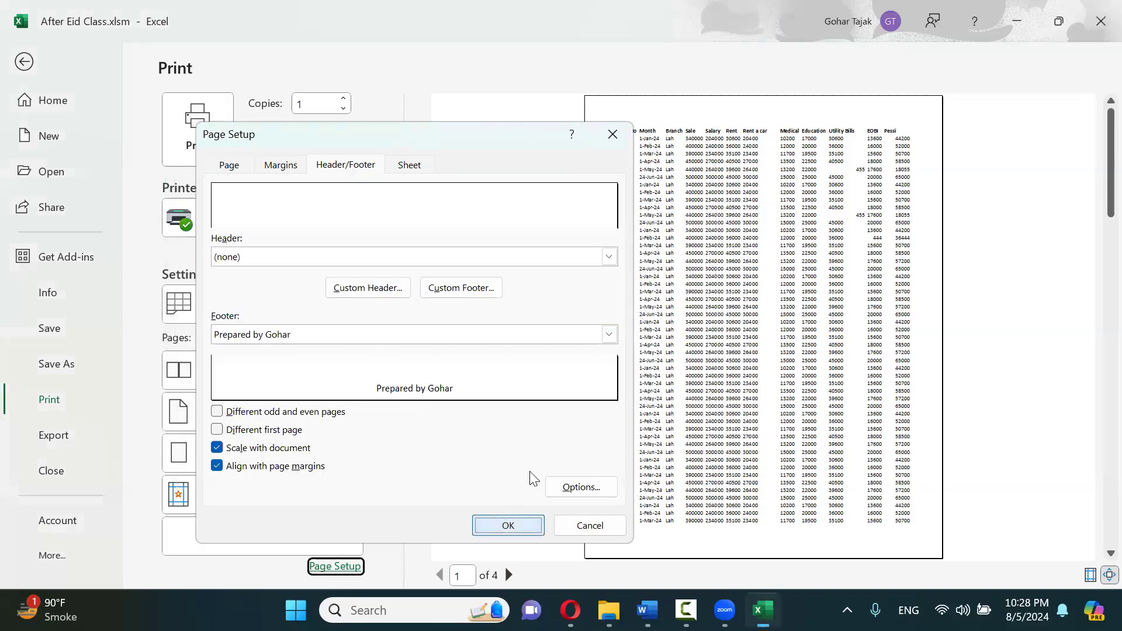
Page forward through the 4-page preview and back to page 1 to check the footer
{"action": "left_click", "coordinate": [509, 575]}
{"action": "left_click", "coordinate": [509, 575]}
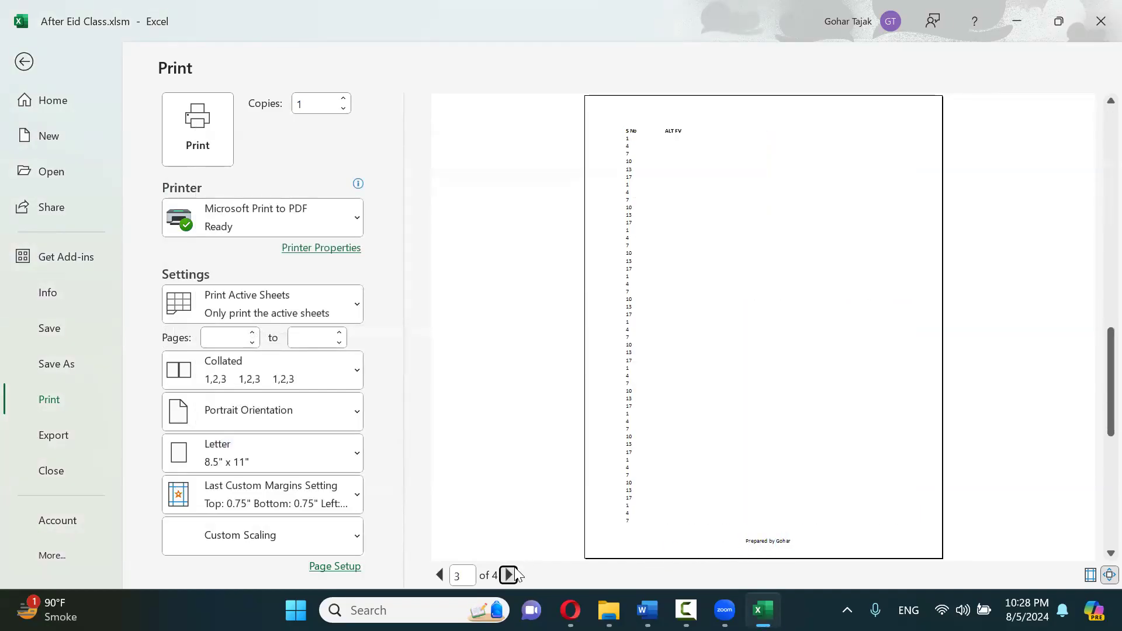
{"action": "left_click", "coordinate": [509, 574]}
{"action": "left_click", "coordinate": [439, 575]}
{"action": "left_click", "coordinate": [439, 575]}
{"action": "left_click", "coordinate": [439, 575]}
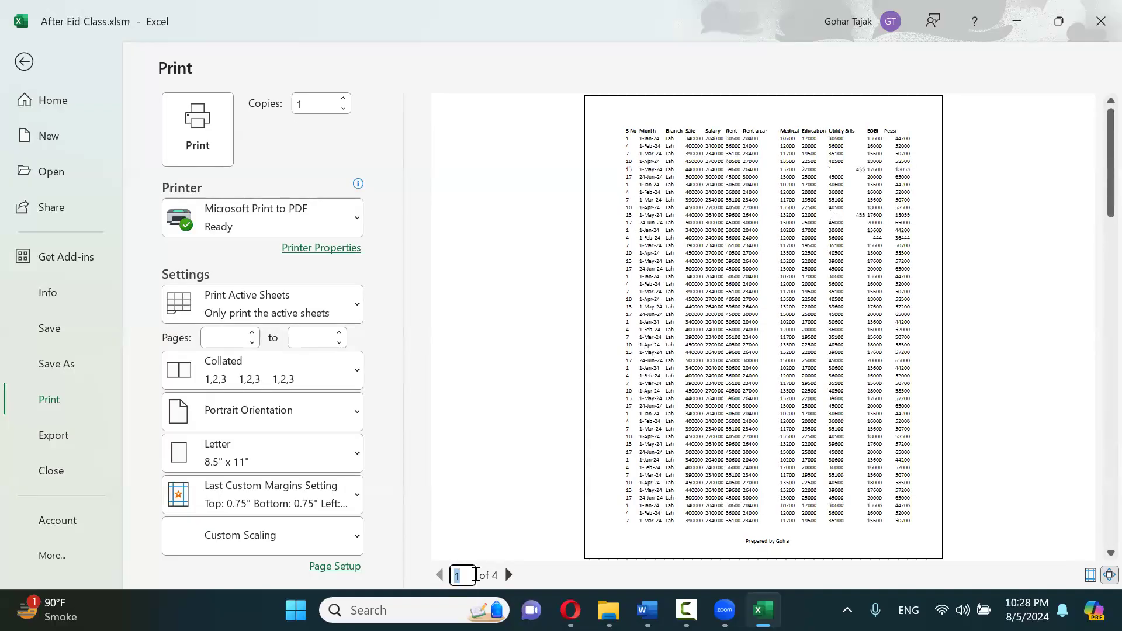
Insert the current date in the header's right section so pages show 8/5/2024
{"action": "left_click", "coordinate": [345, 565]}
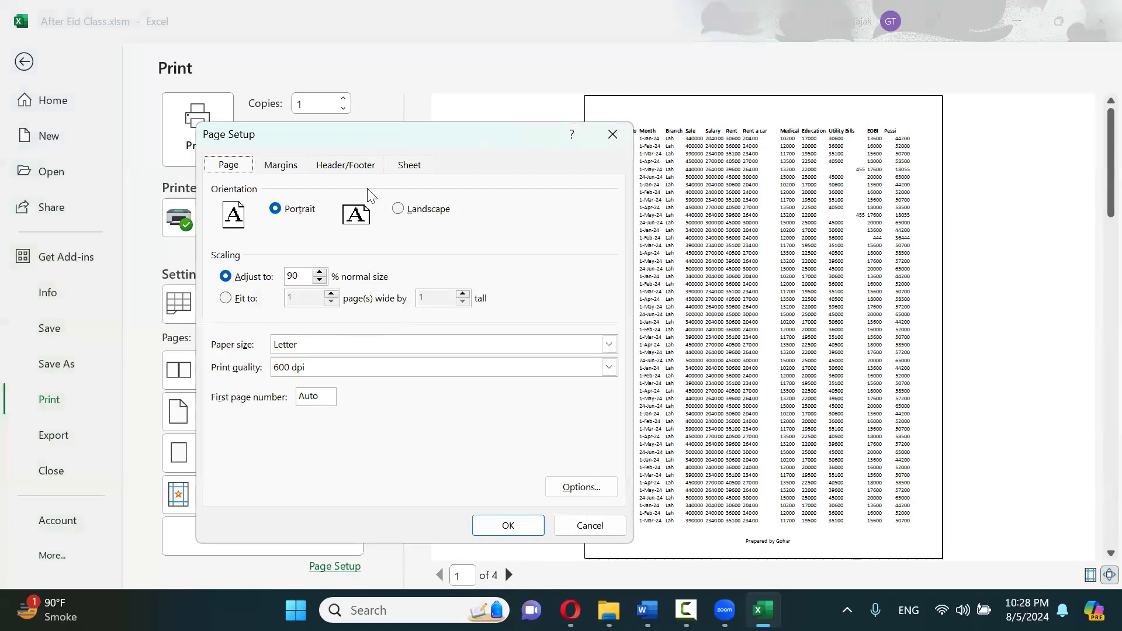
{"action": "left_click", "coordinate": [362, 171]}
{"action": "left_click", "coordinate": [363, 295]}
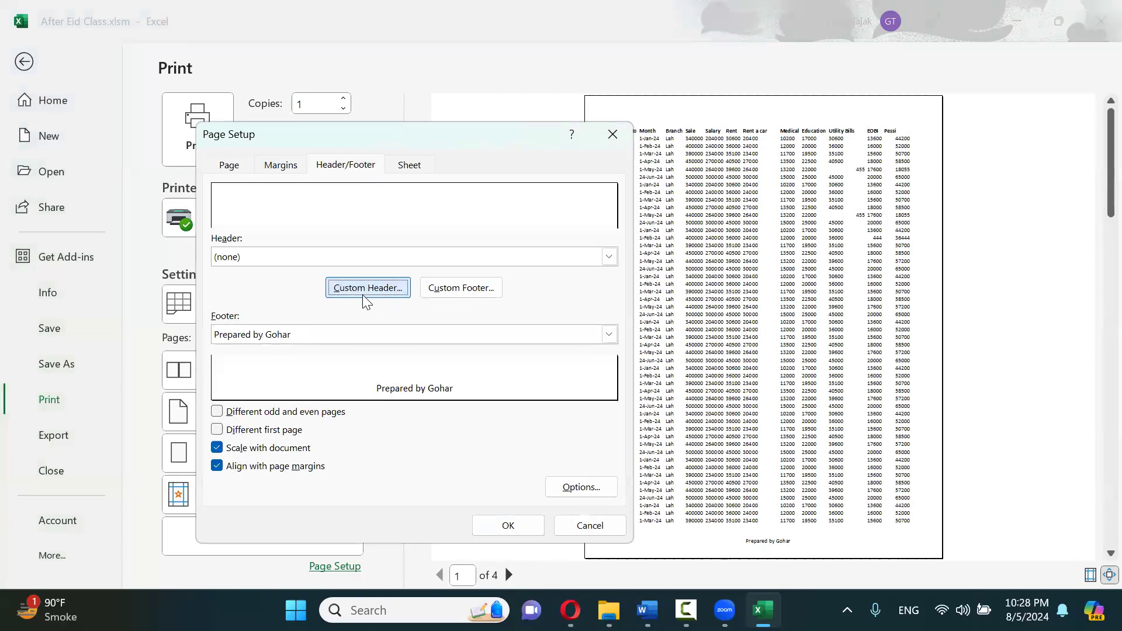
{"action": "left_click", "coordinate": [487, 392]}
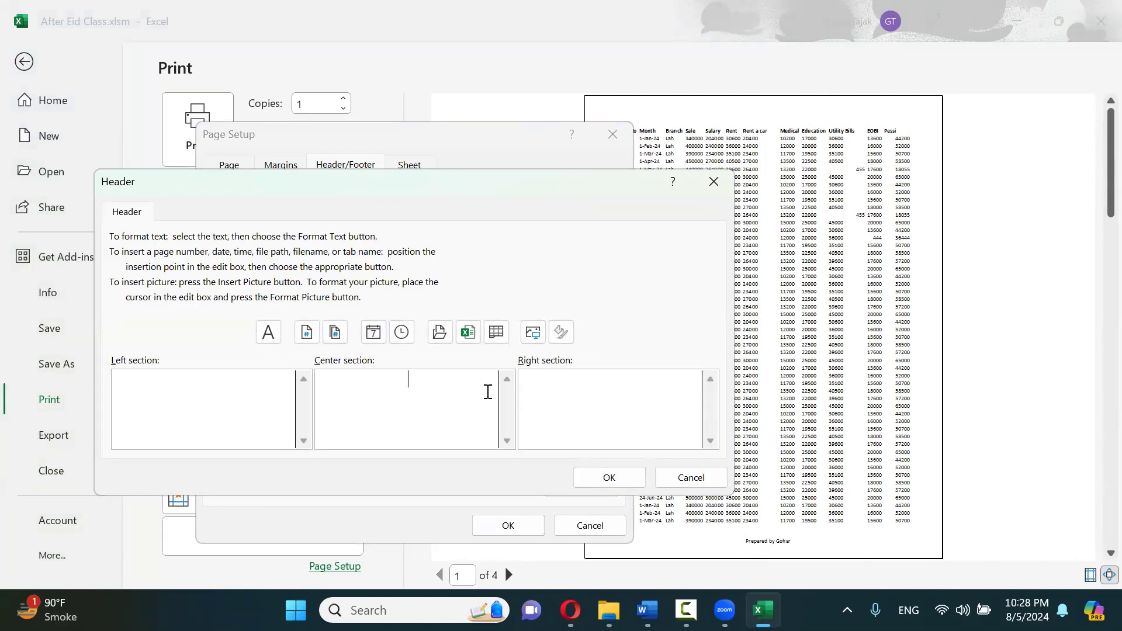
{"action": "left_click", "coordinate": [220, 385]}
{"action": "left_click", "coordinate": [338, 390]}
{"action": "left_click", "coordinate": [533, 393]}
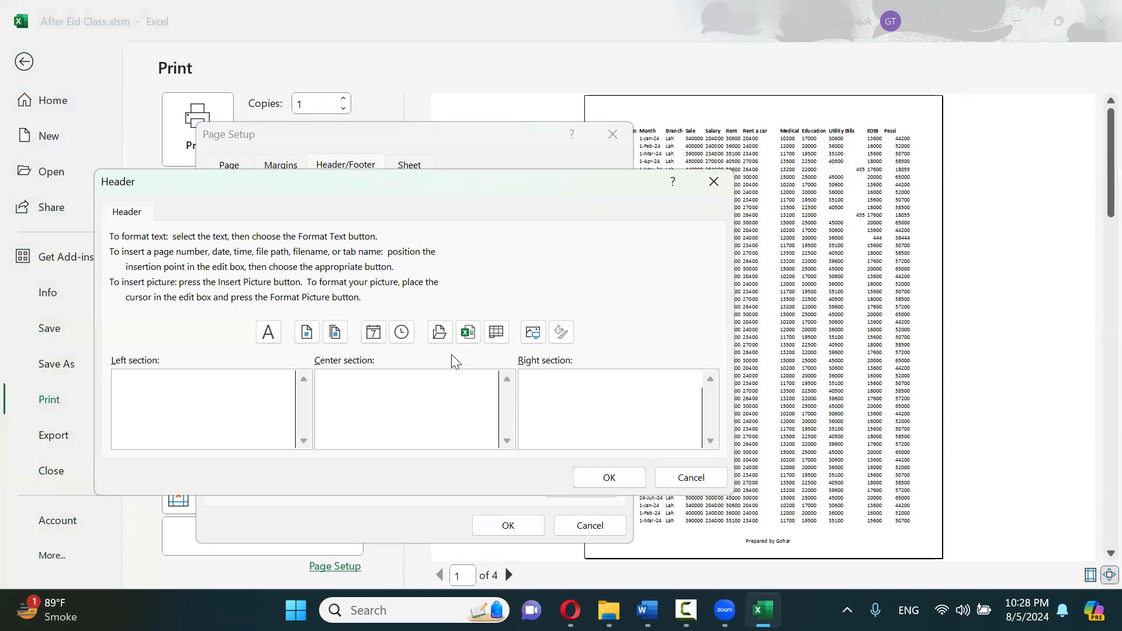
{"action": "left_click", "coordinate": [377, 334]}
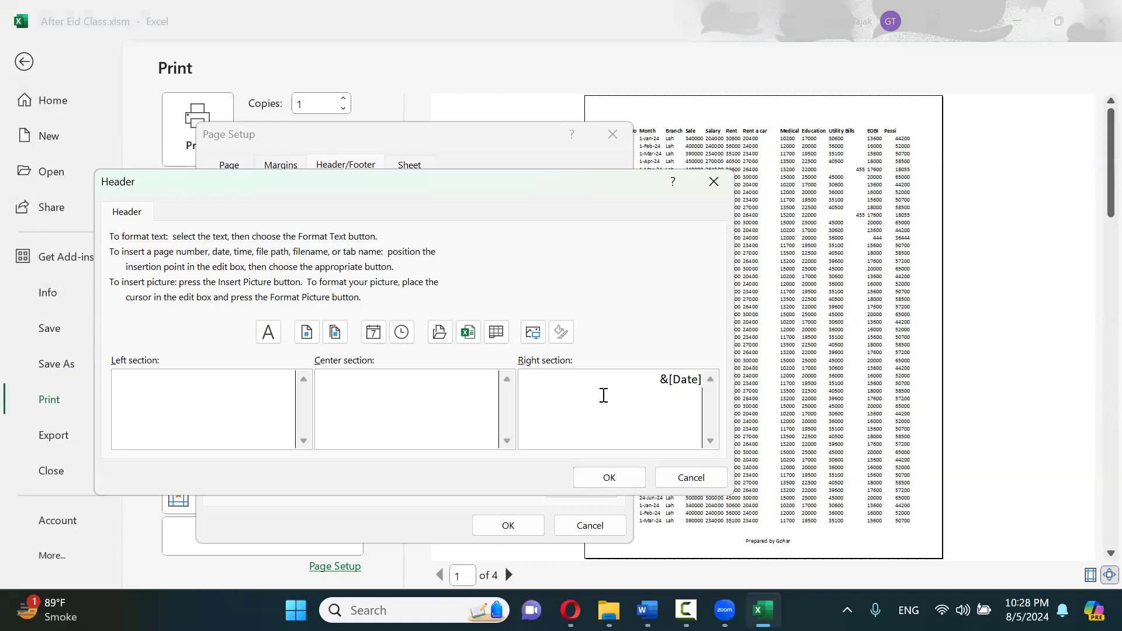
{"action": "left_click", "coordinate": [624, 480]}
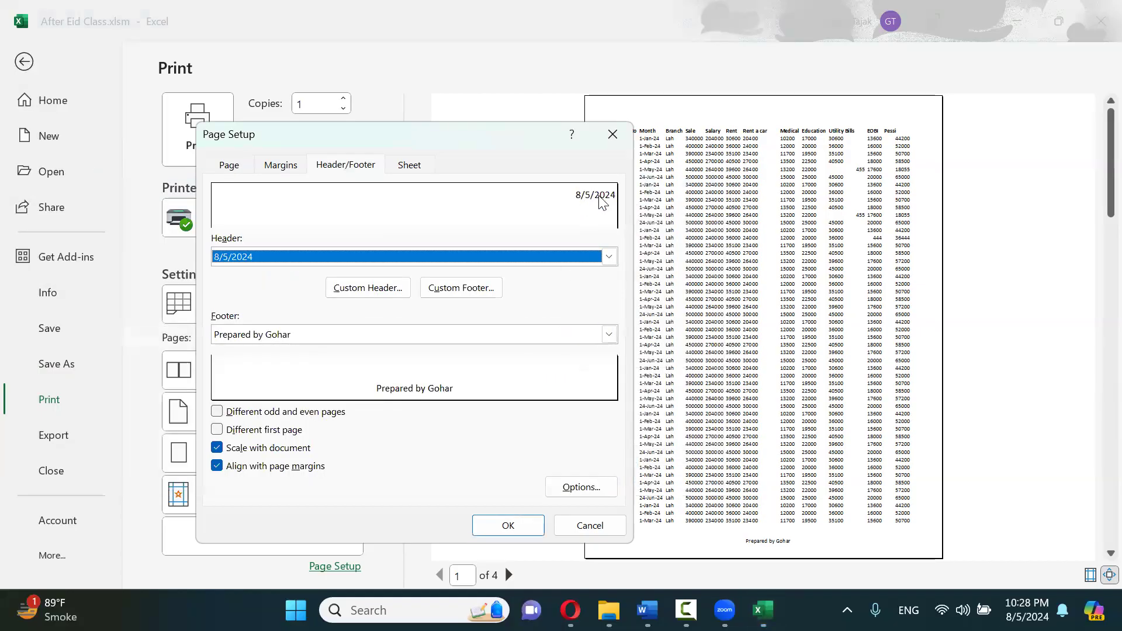
{"action": "left_click", "coordinate": [520, 525]}
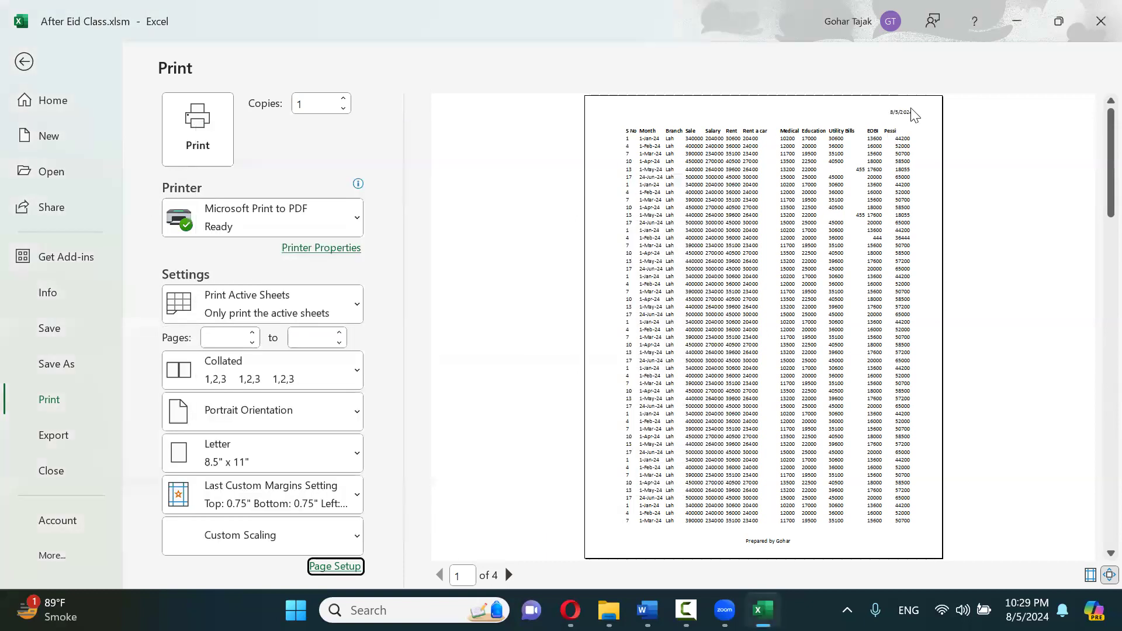
{"action": "left_click", "coordinate": [511, 575]}
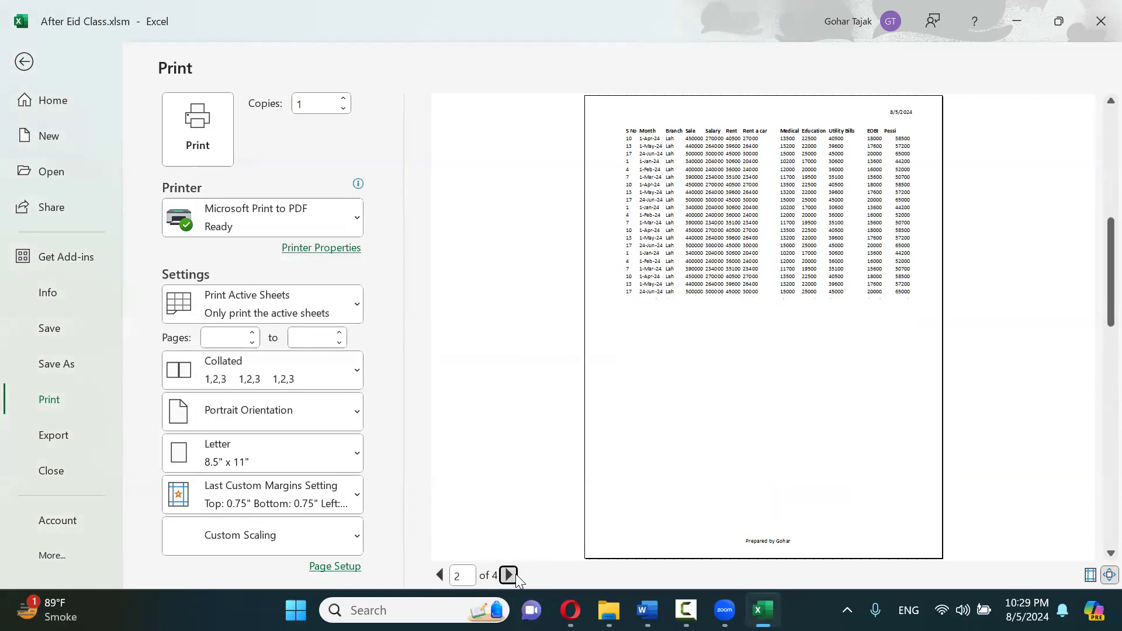
{"action": "left_click", "coordinate": [515, 575]}
{"action": "left_click", "coordinate": [40, 61]}
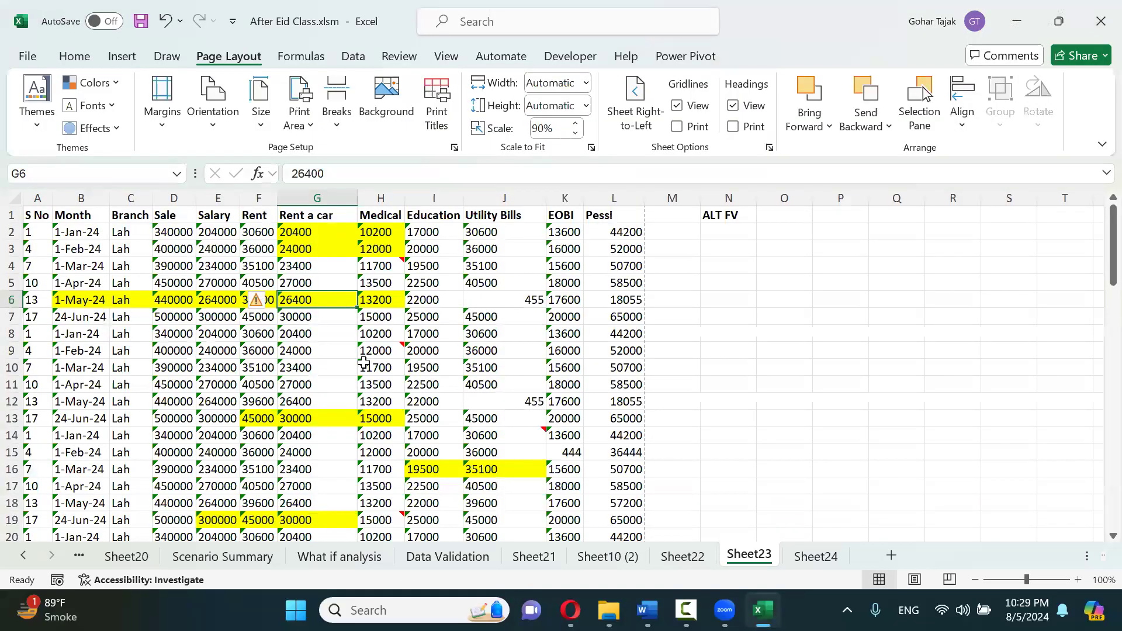
{"action": "key", "text": "ctrl+p"}
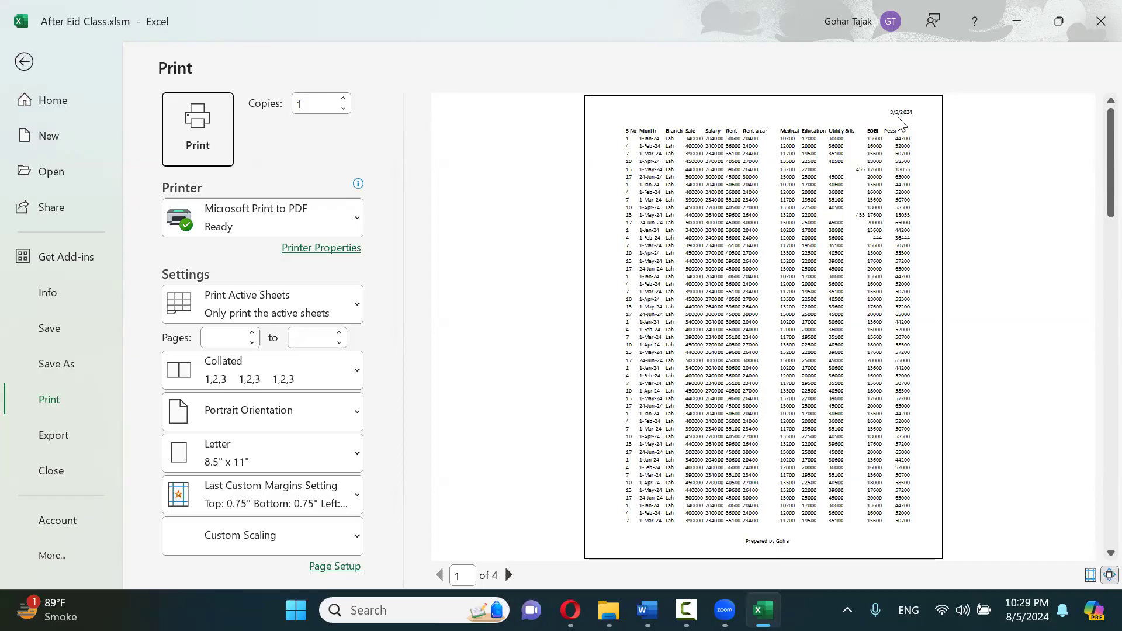
{"action": "key", "text": "Escape"}
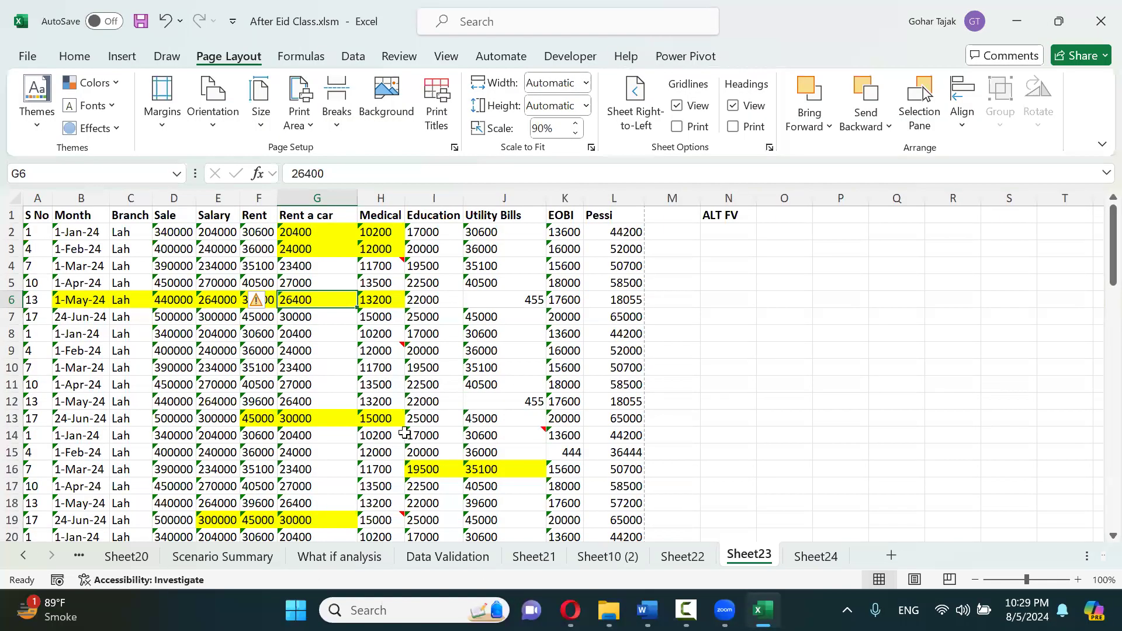
{"action": "key", "text": "ctrl+p"}
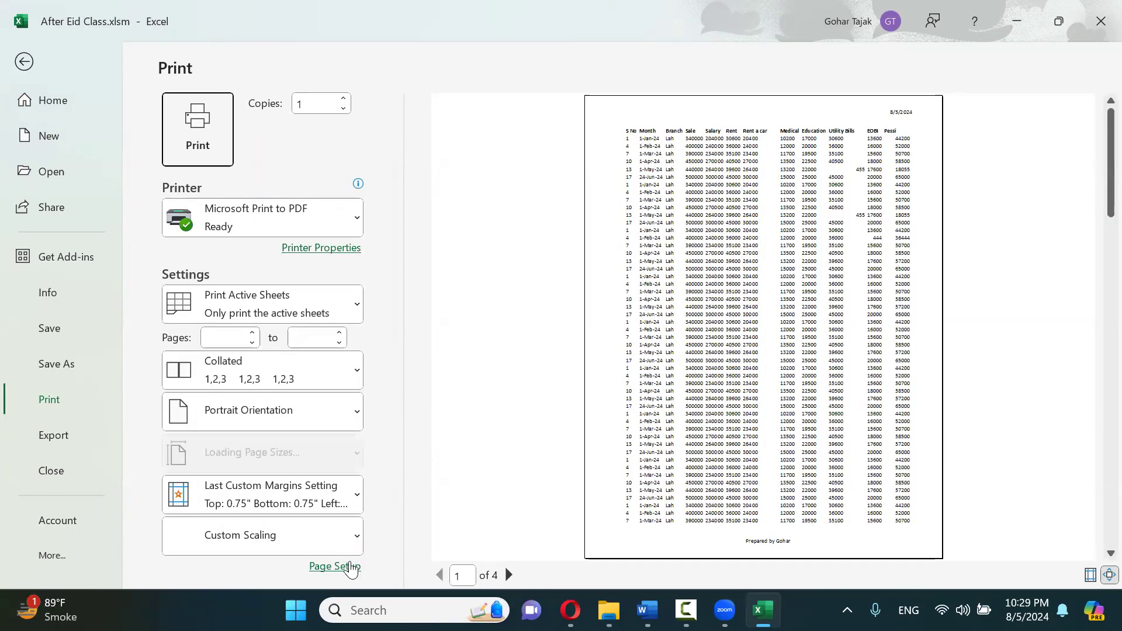
Insert the current time into the centre section of the custom page header
{"action": "left_click", "coordinate": [351, 568]}
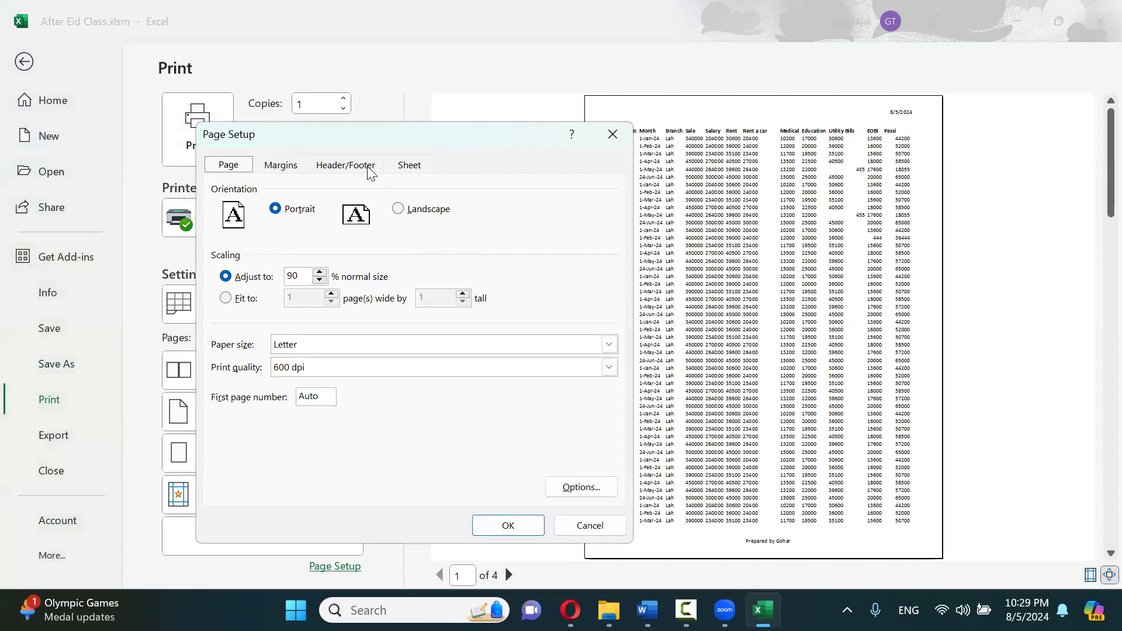
{"action": "left_click", "coordinate": [368, 166]}
{"action": "left_click", "coordinate": [360, 291]}
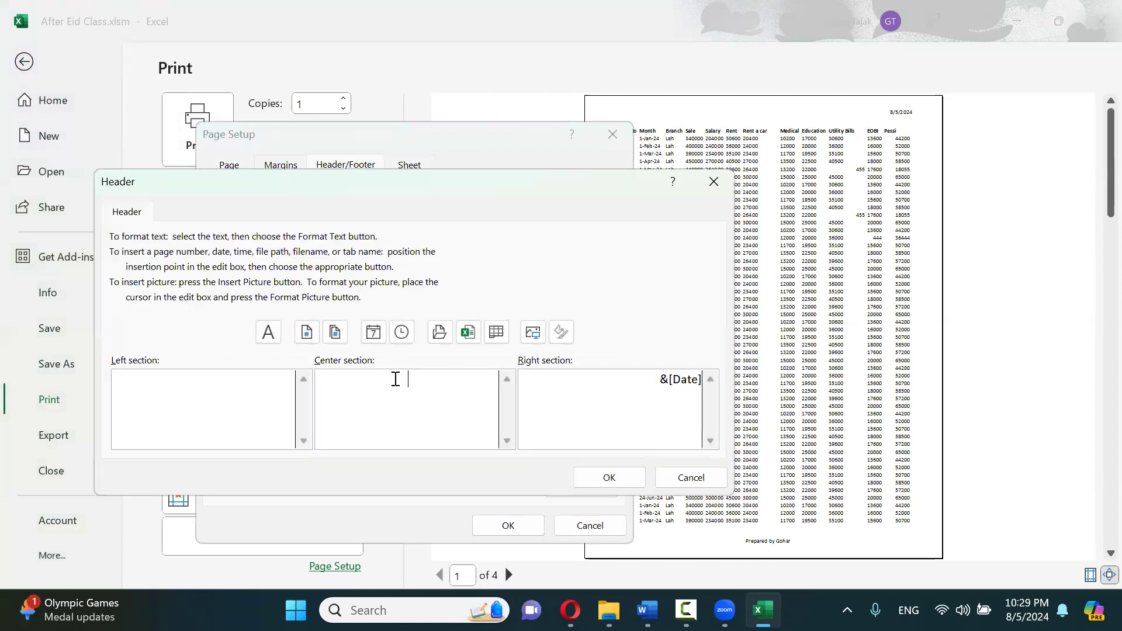
{"action": "left_click", "coordinate": [401, 333]}
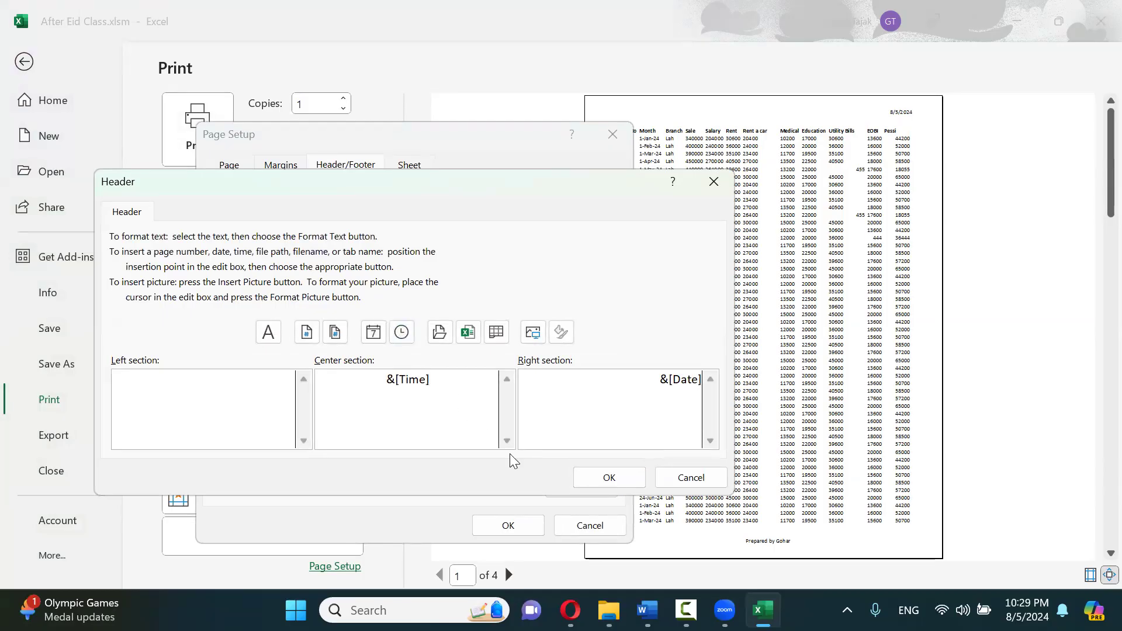
{"action": "left_click", "coordinate": [581, 477]}
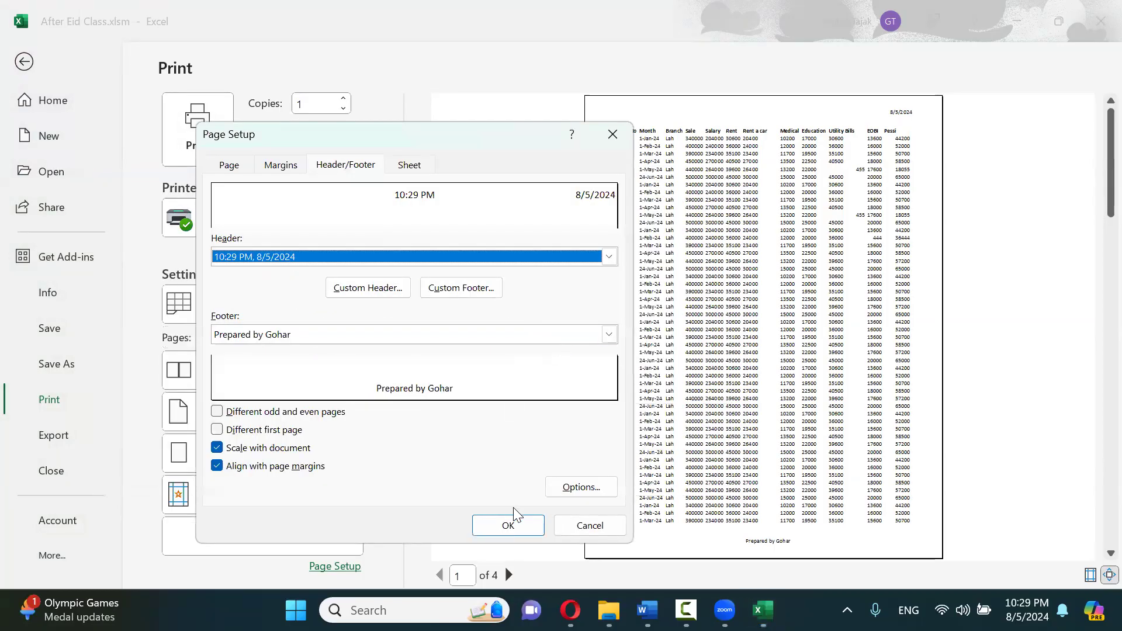
{"action": "left_click", "coordinate": [508, 524]}
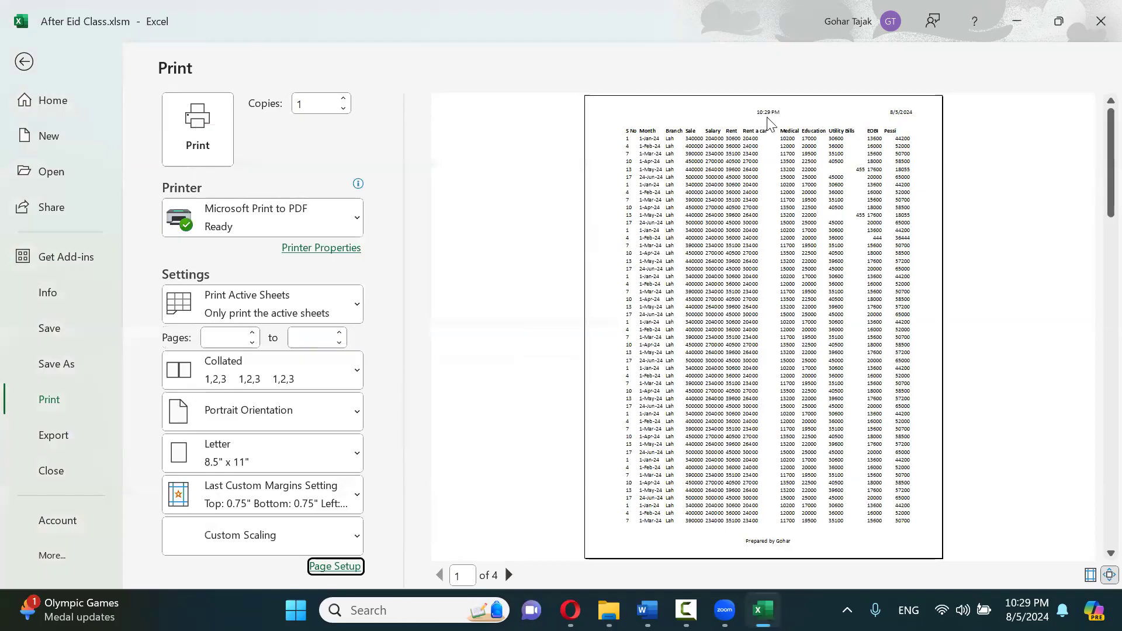
Check preview pages 1 and 2 for the 10:29 PM time, then return to the worksheet
{"action": "left_click", "coordinate": [509, 575]}
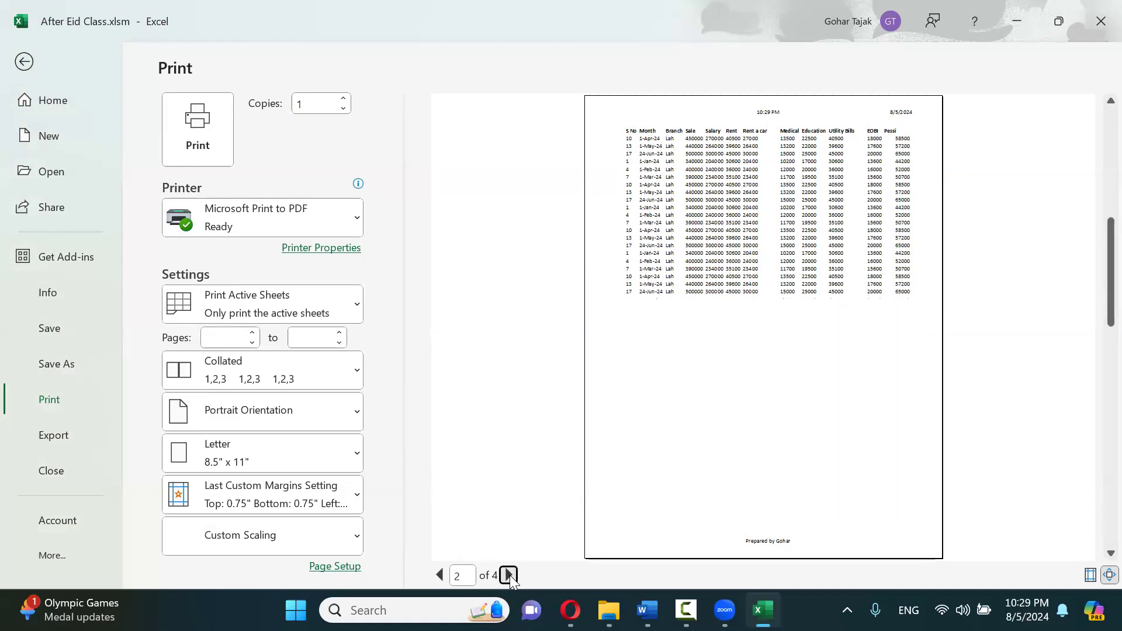
{"action": "left_click", "coordinate": [443, 576]}
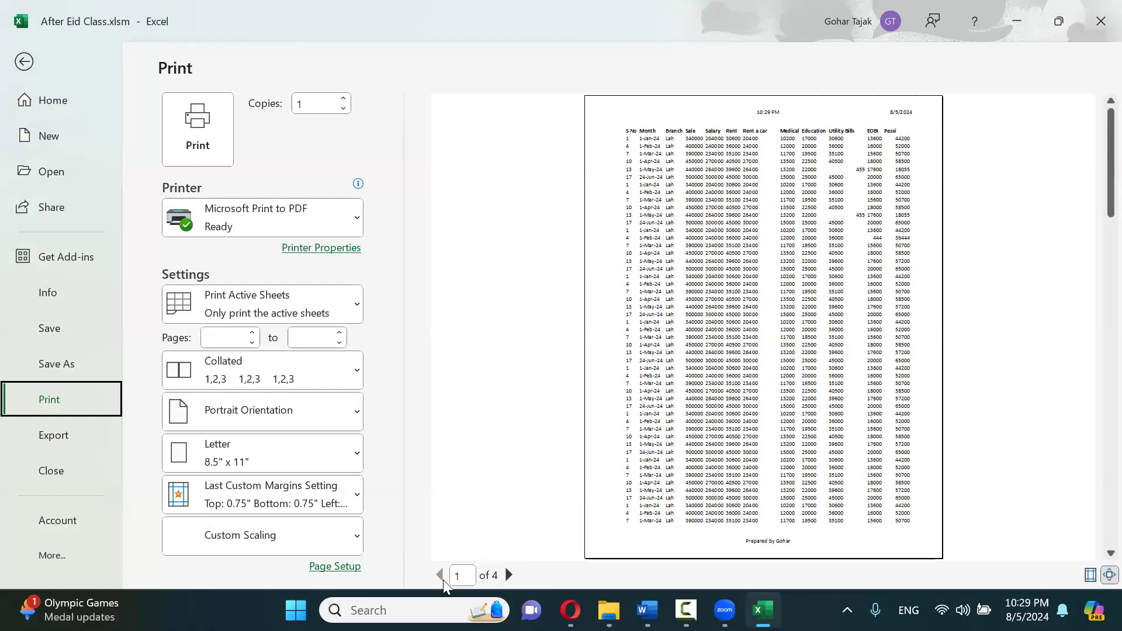
{"action": "left_click", "coordinate": [508, 575]}
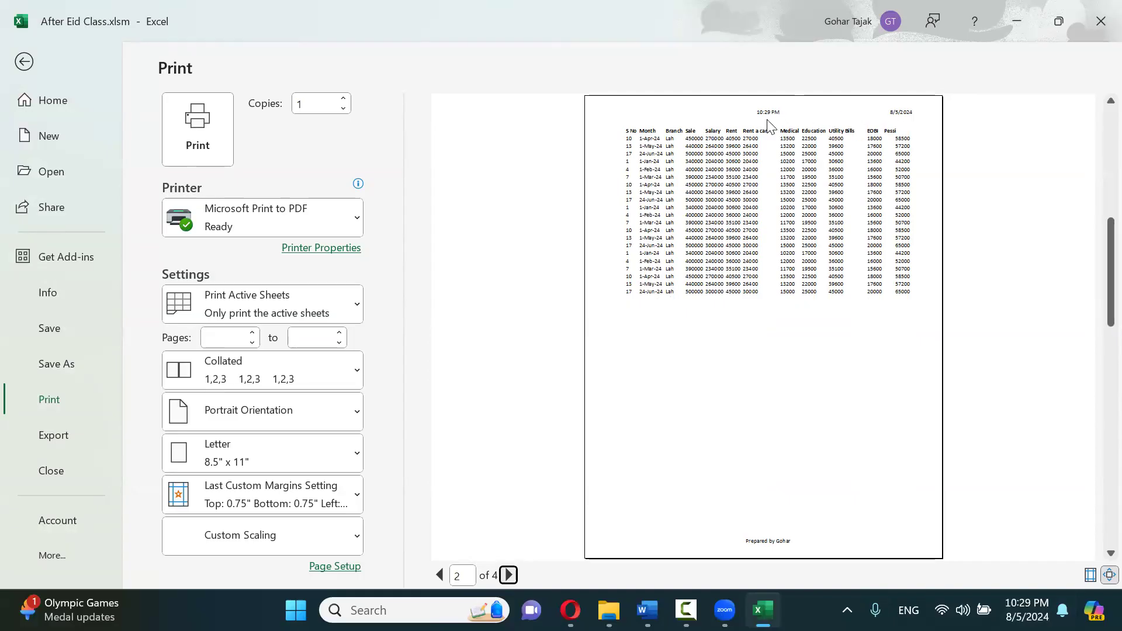
{"action": "left_click", "coordinate": [34, 64]}
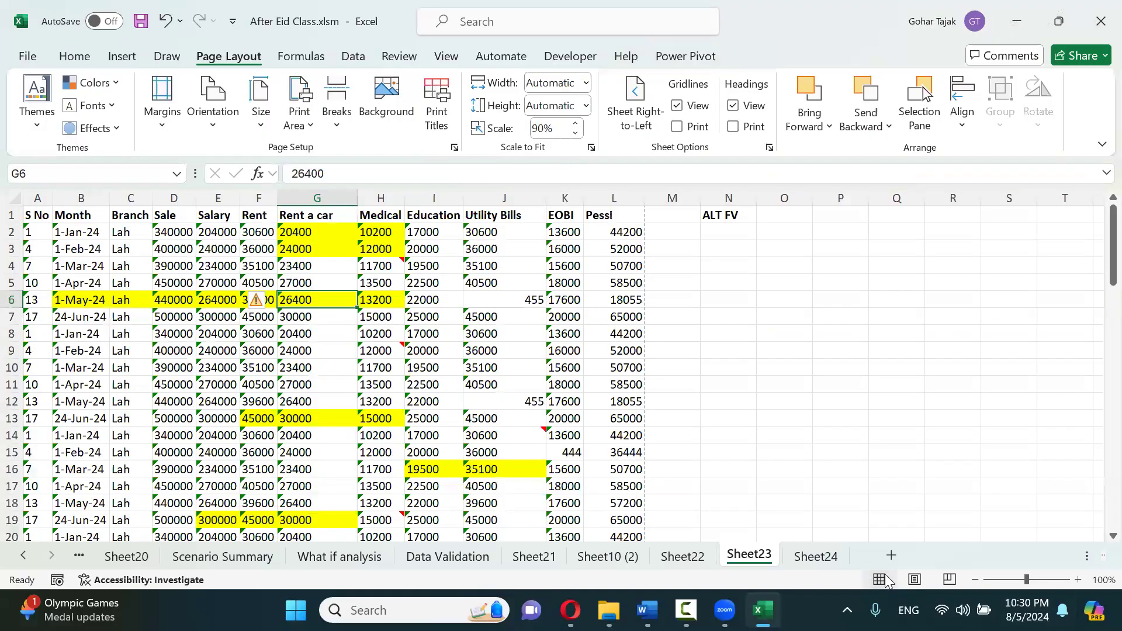
Switch Sheet23 to Page Layout view and open the centre header box showing &[Time]
{"action": "left_click", "coordinate": [951, 578]}
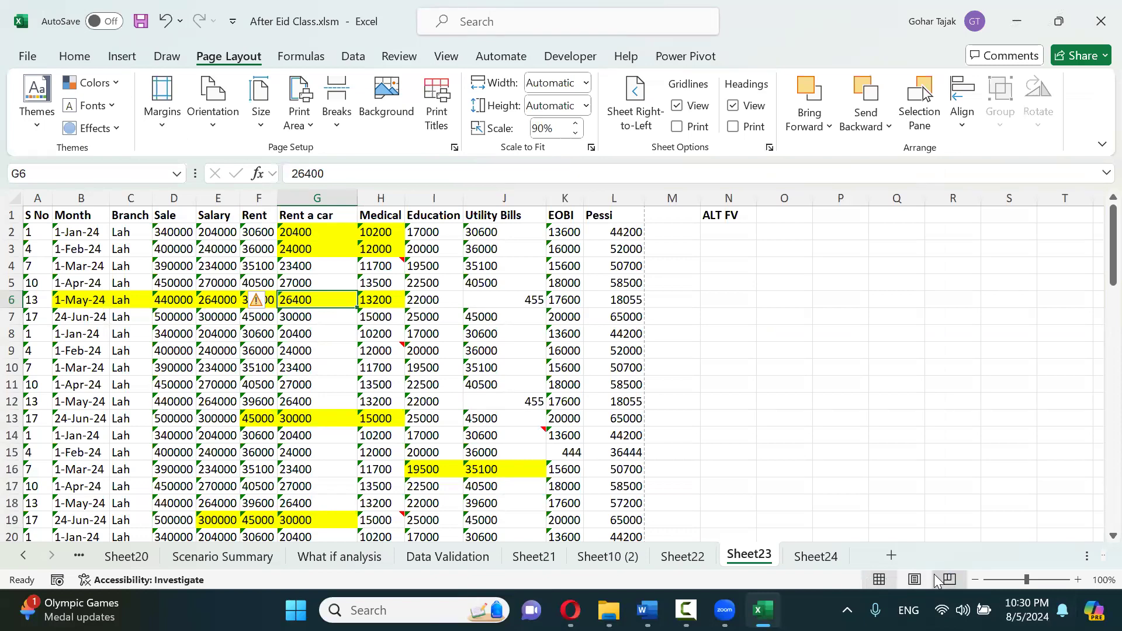
{"action": "left_click", "coordinate": [881, 579]}
{"action": "left_click", "coordinate": [948, 579]}
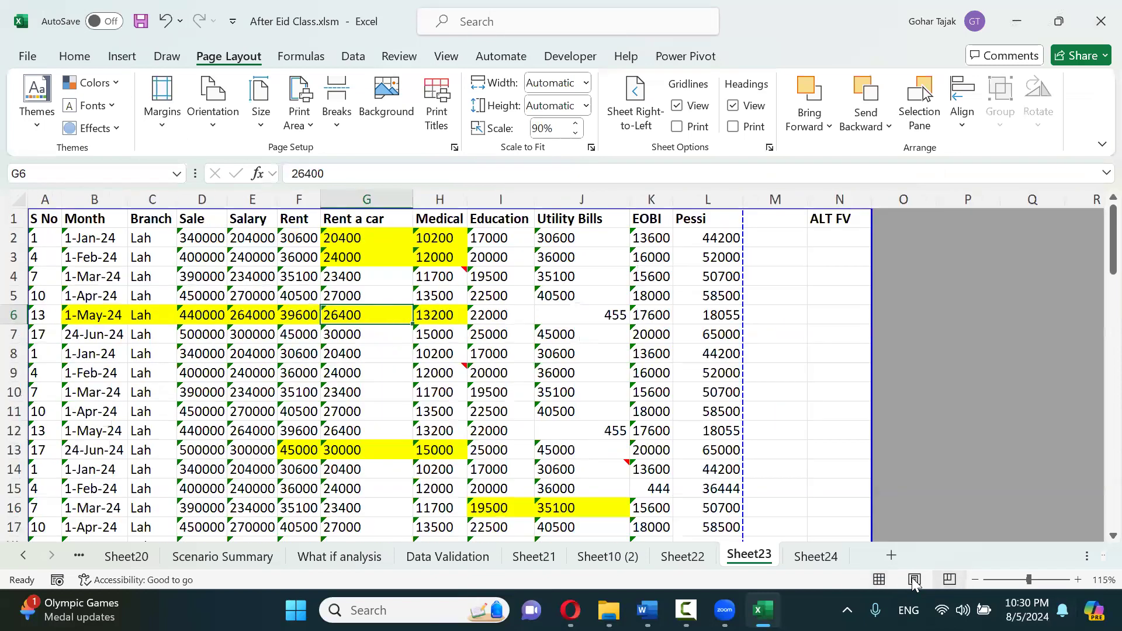
{"action": "left_click", "coordinate": [882, 579]}
{"action": "left_click", "coordinate": [914, 580]}
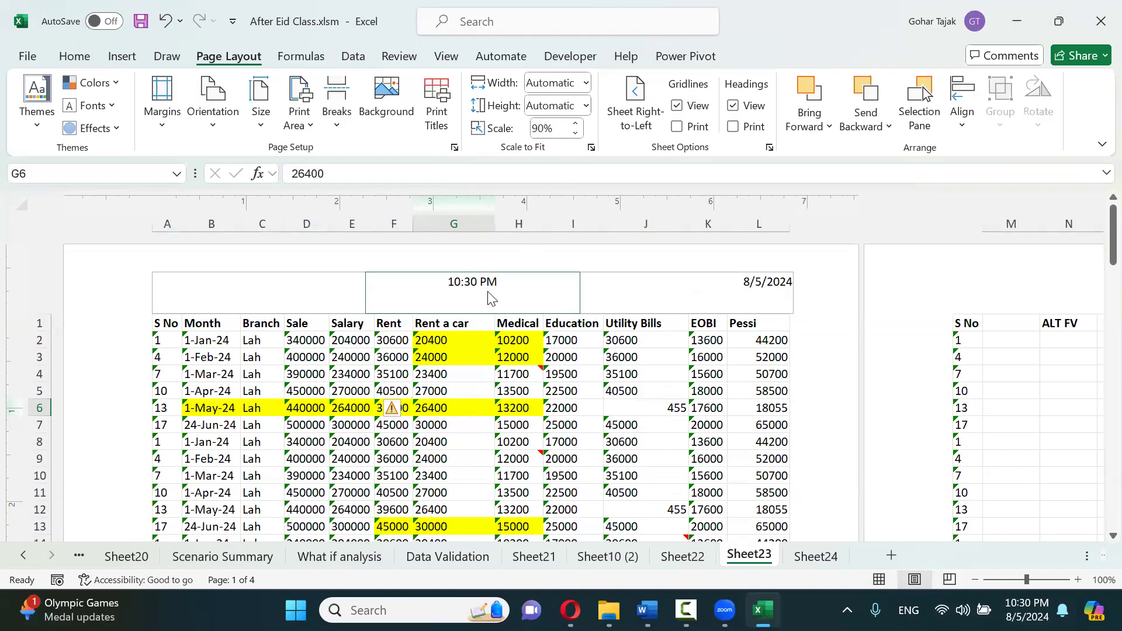
{"action": "left_click", "coordinate": [508, 291]}
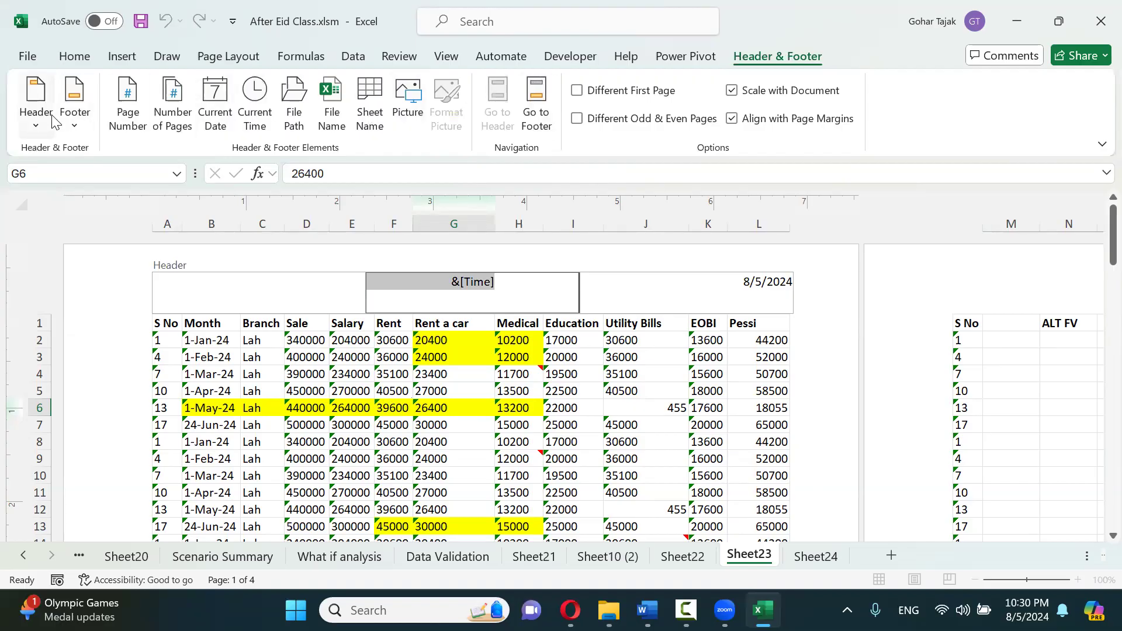
Insert a page number field into the left section of the header
{"action": "left_click", "coordinate": [204, 289]}
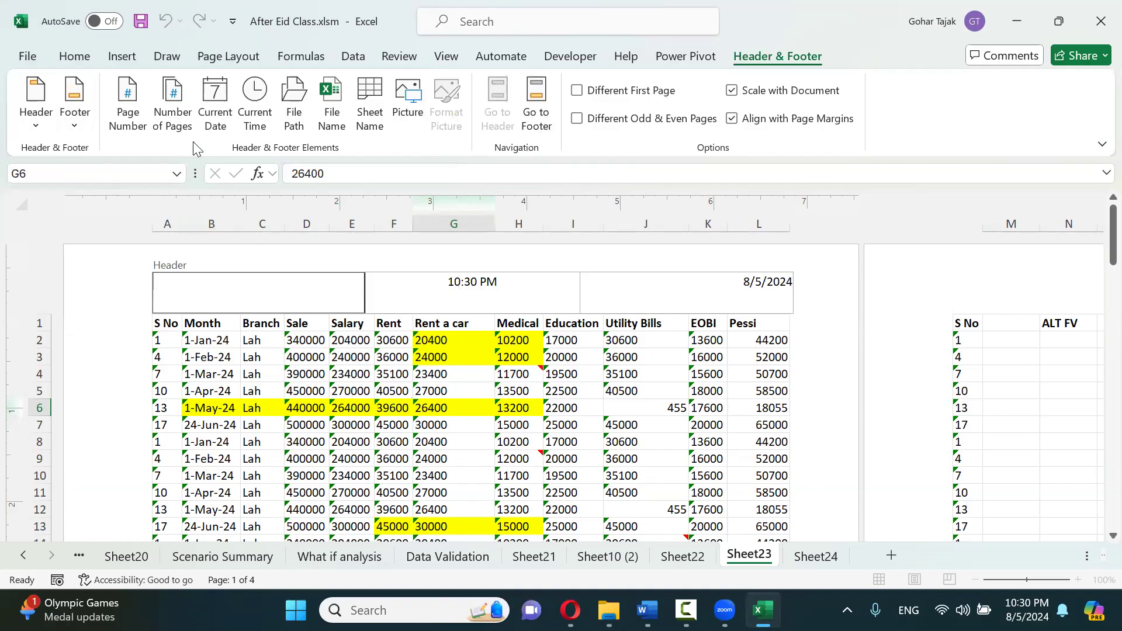
{"action": "left_click", "coordinate": [129, 123]}
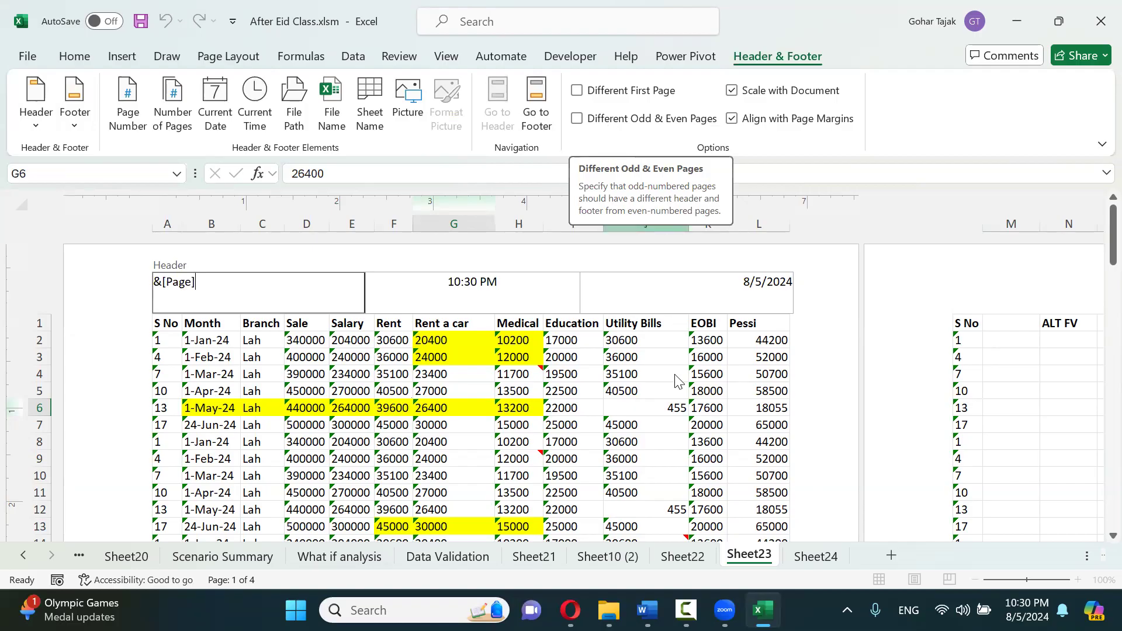
{"action": "left_click", "coordinate": [885, 574]}
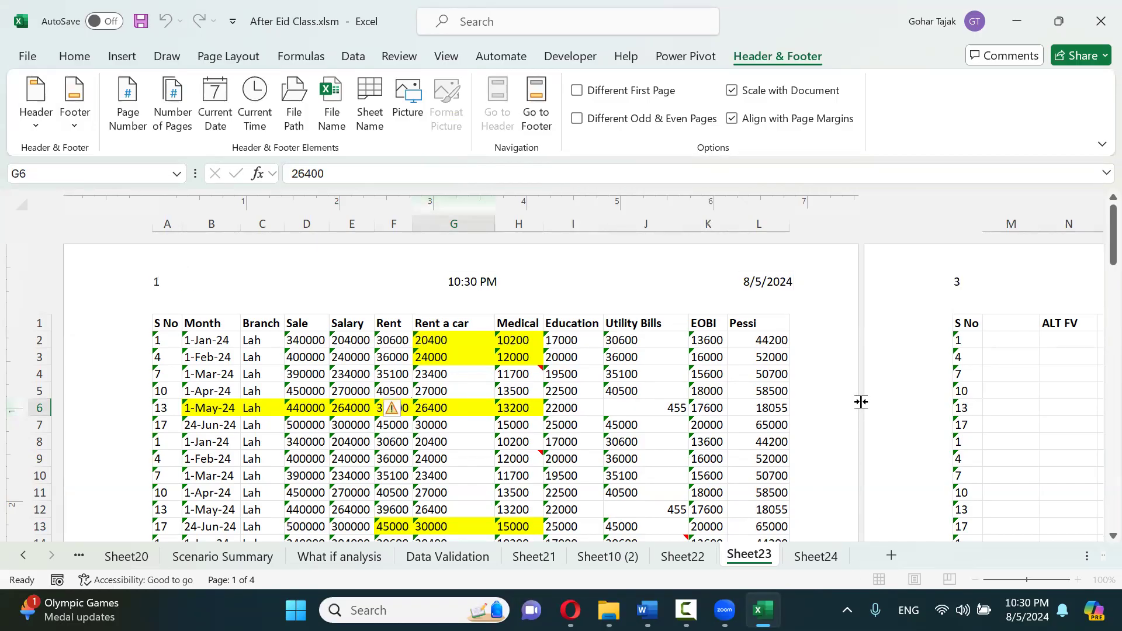
{"action": "left_click", "coordinate": [882, 304]}
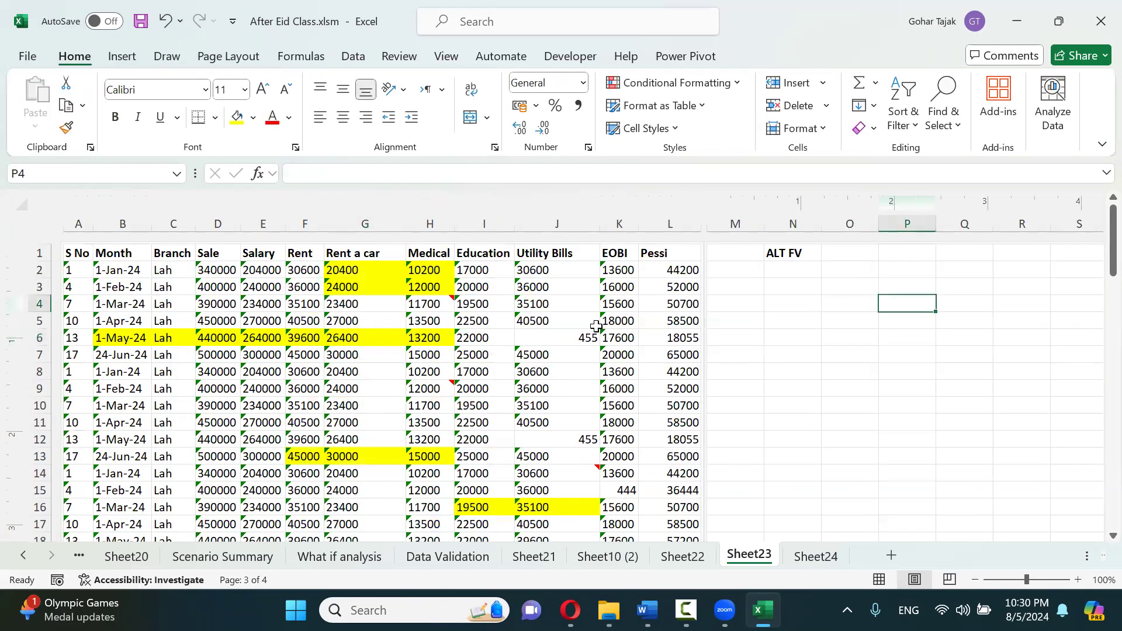
{"action": "left_click", "coordinate": [689, 243]}
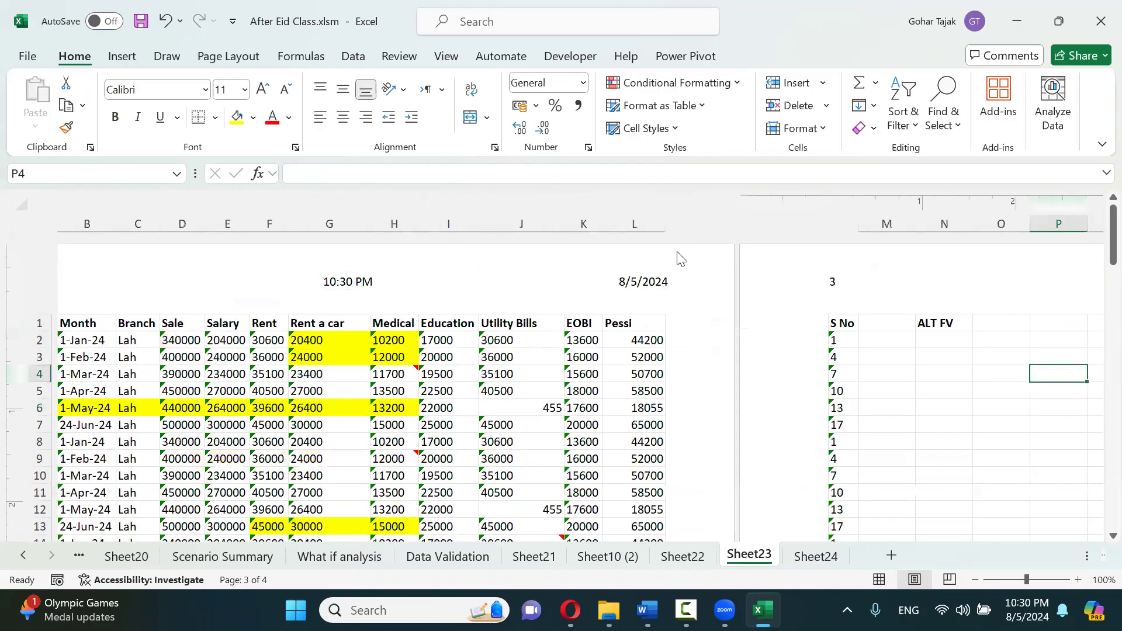
Recheck the left header section, return to Normal view and open the print preview
{"action": "left_click", "coordinate": [866, 475]}
{"action": "left_click", "coordinate": [866, 390]}
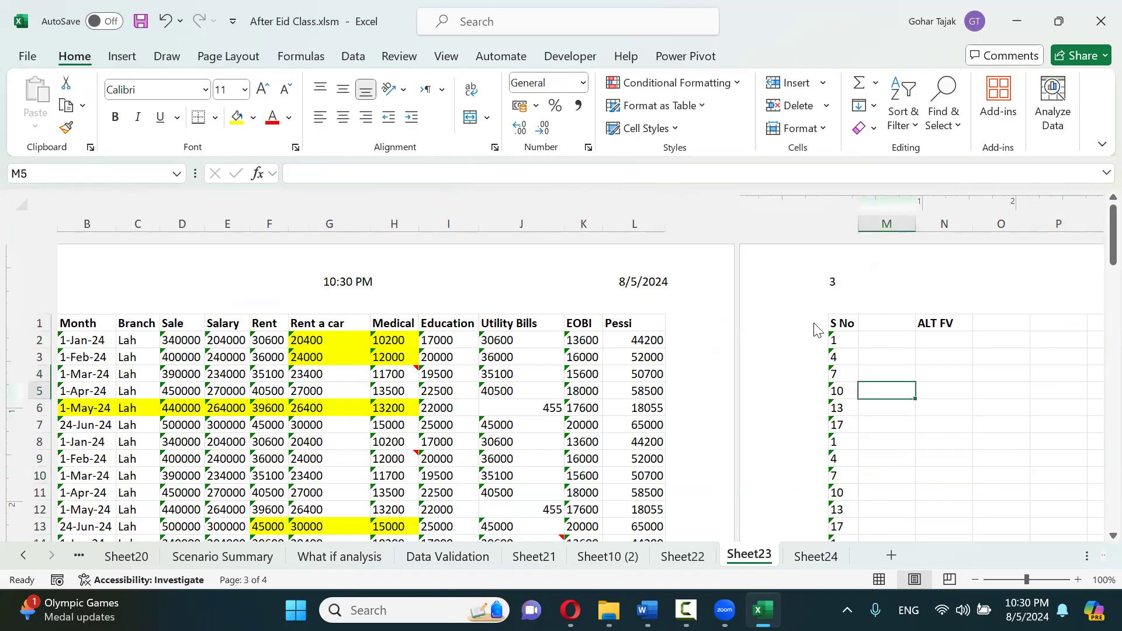
{"action": "left_click", "coordinate": [203, 288]}
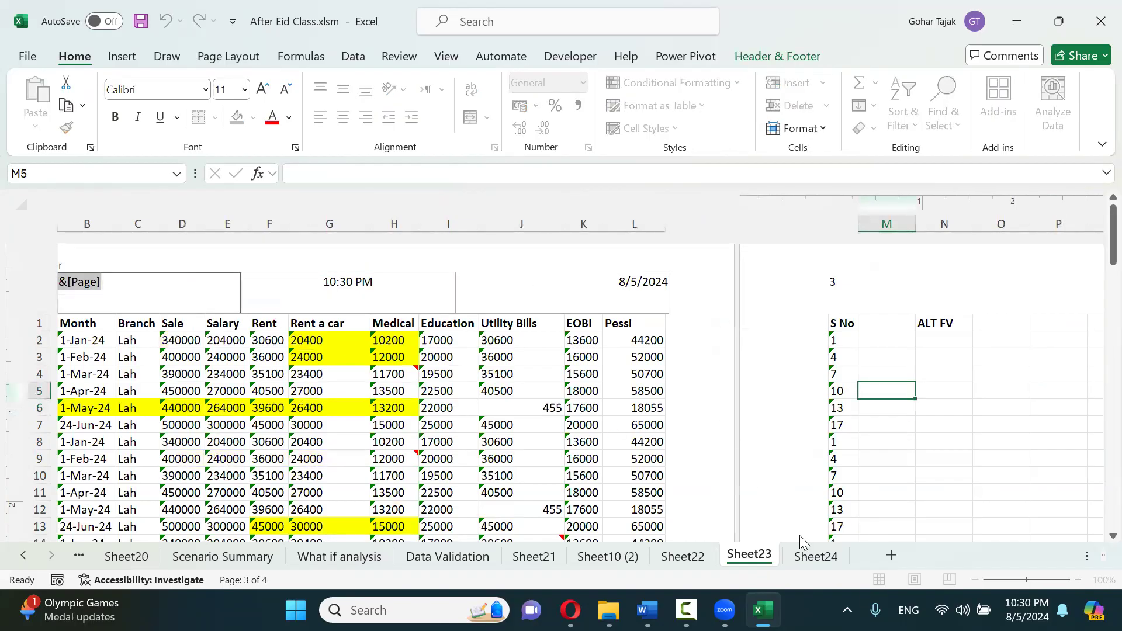
{"action": "left_click", "coordinate": [807, 444]}
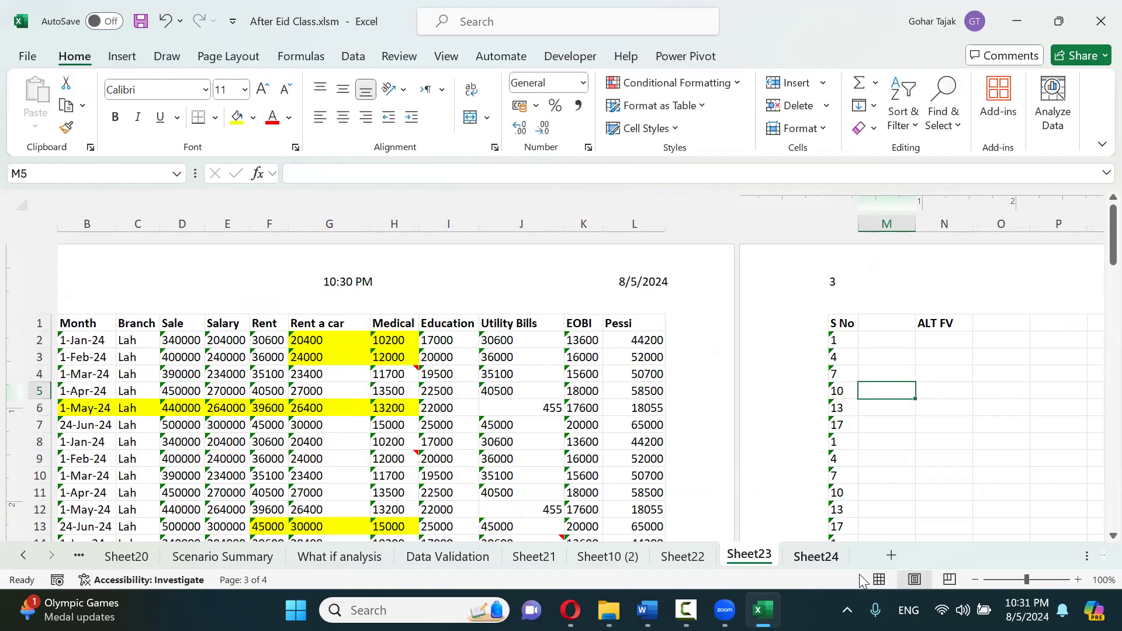
{"action": "left_click", "coordinate": [877, 579]}
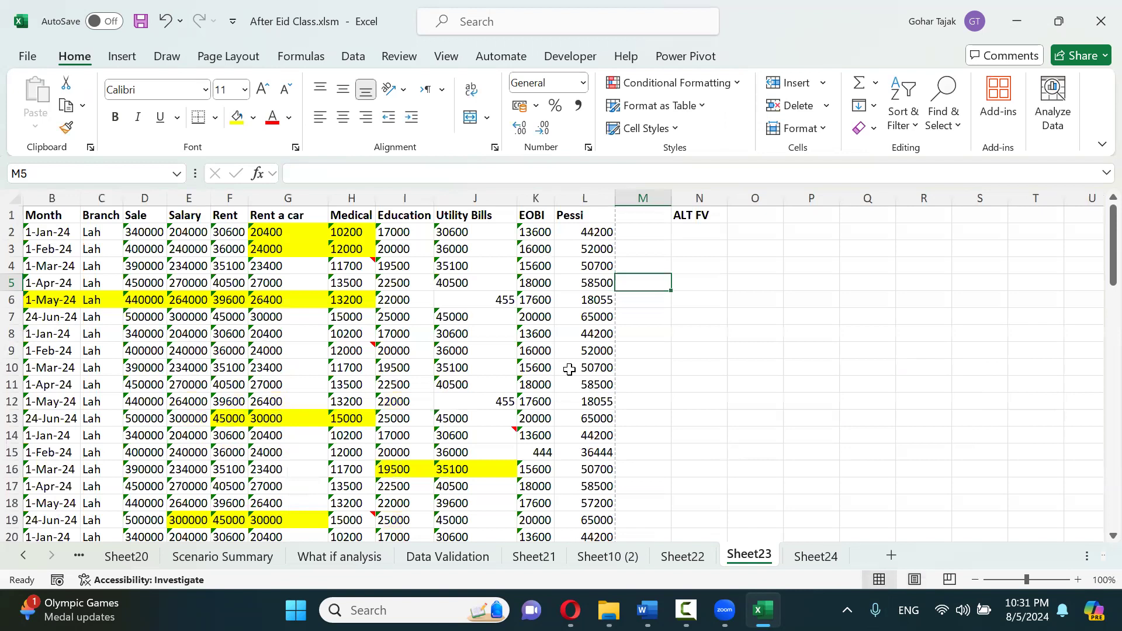
{"action": "key", "text": "ctrl+p"}
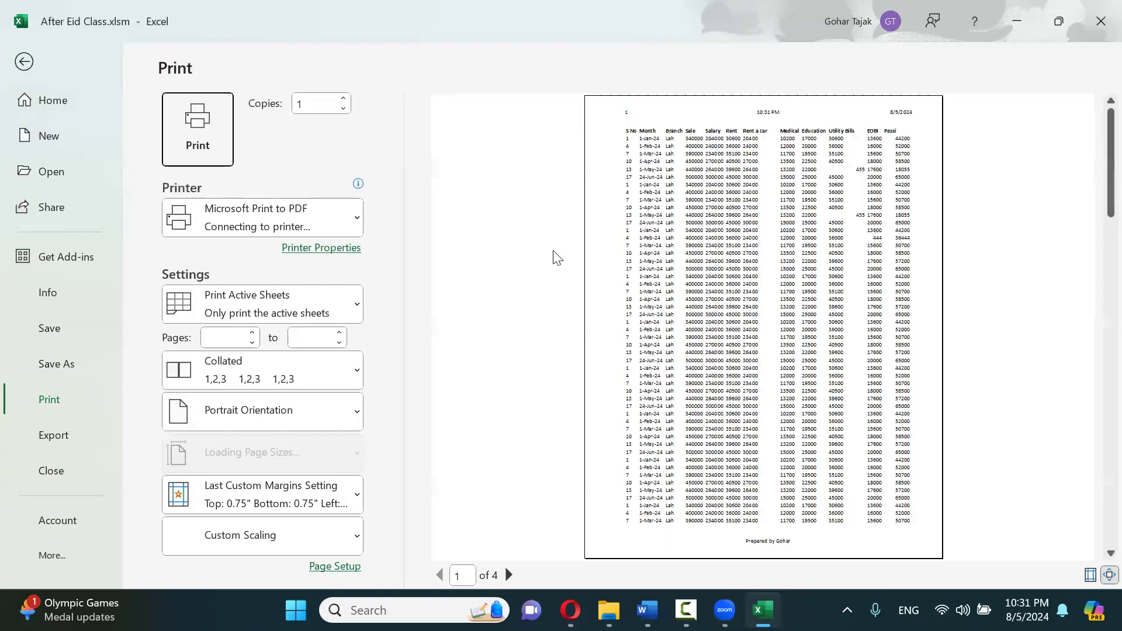
Page forward and back through the print preview to review the header
{"action": "left_click", "coordinate": [508, 575]}
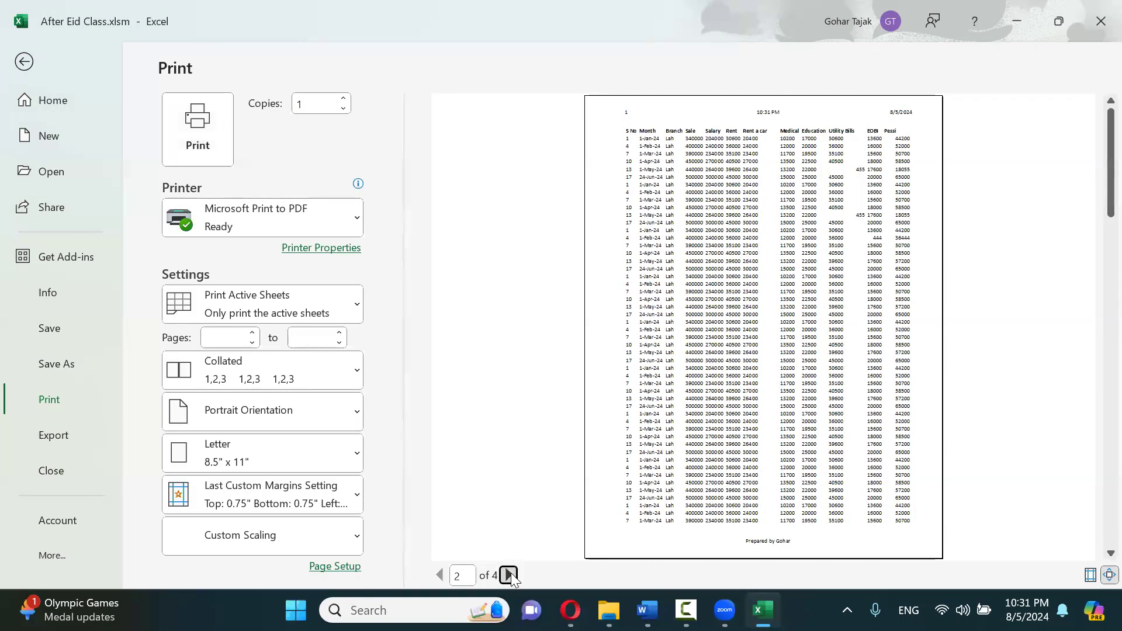
{"action": "left_click", "coordinate": [510, 573]}
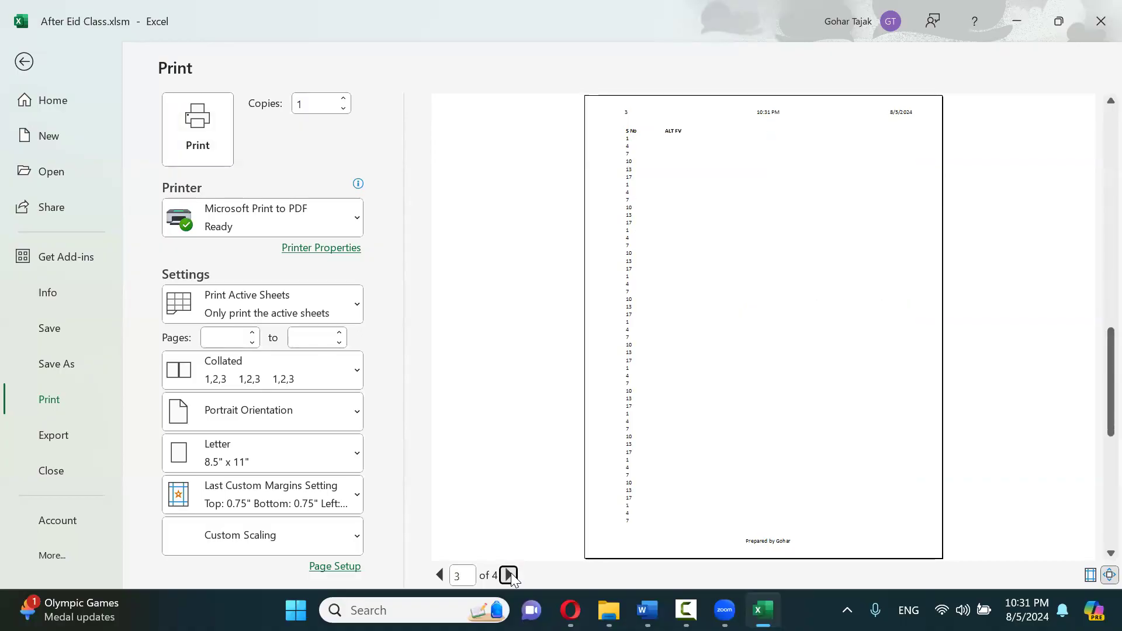
{"action": "left_click", "coordinate": [440, 575]}
{"action": "left_click", "coordinate": [440, 574]}
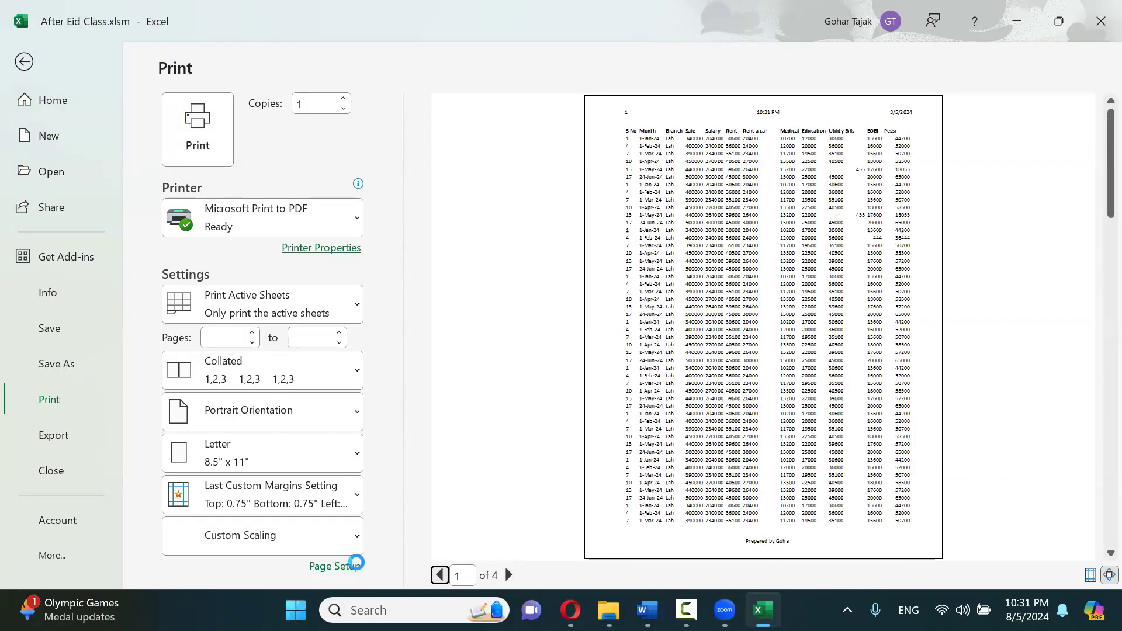
Change the left header to &[Page] of &[Pages] so it reads '1 of 4'
{"action": "left_click", "coordinate": [339, 566]}
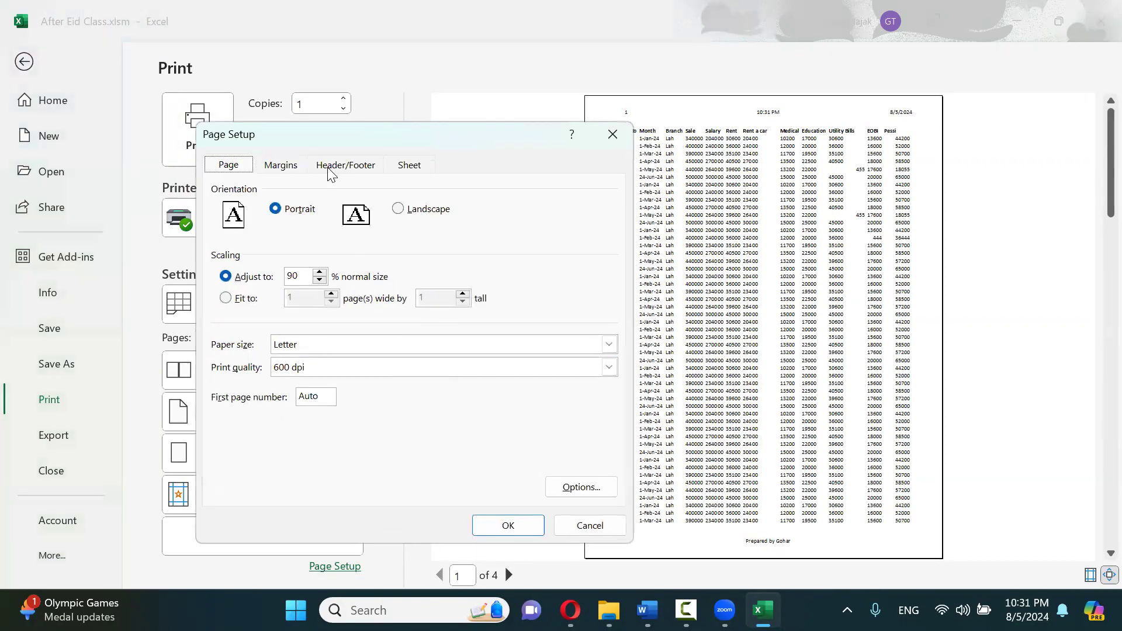
{"action": "left_click", "coordinate": [342, 166]}
{"action": "left_click", "coordinate": [364, 289]}
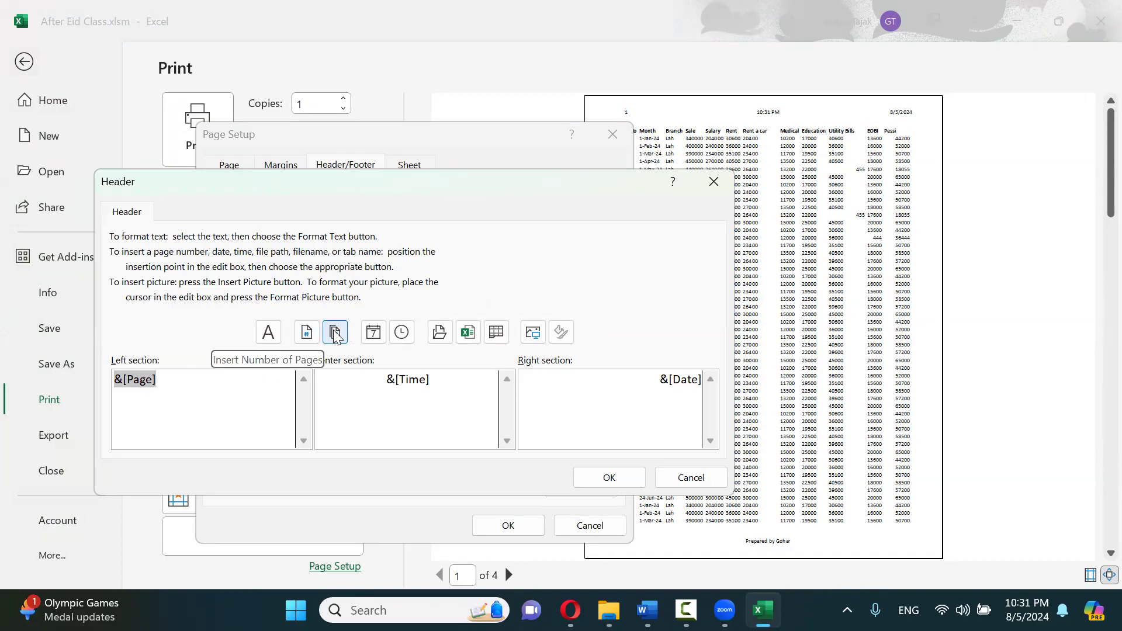
{"action": "left_click", "coordinate": [226, 394]}
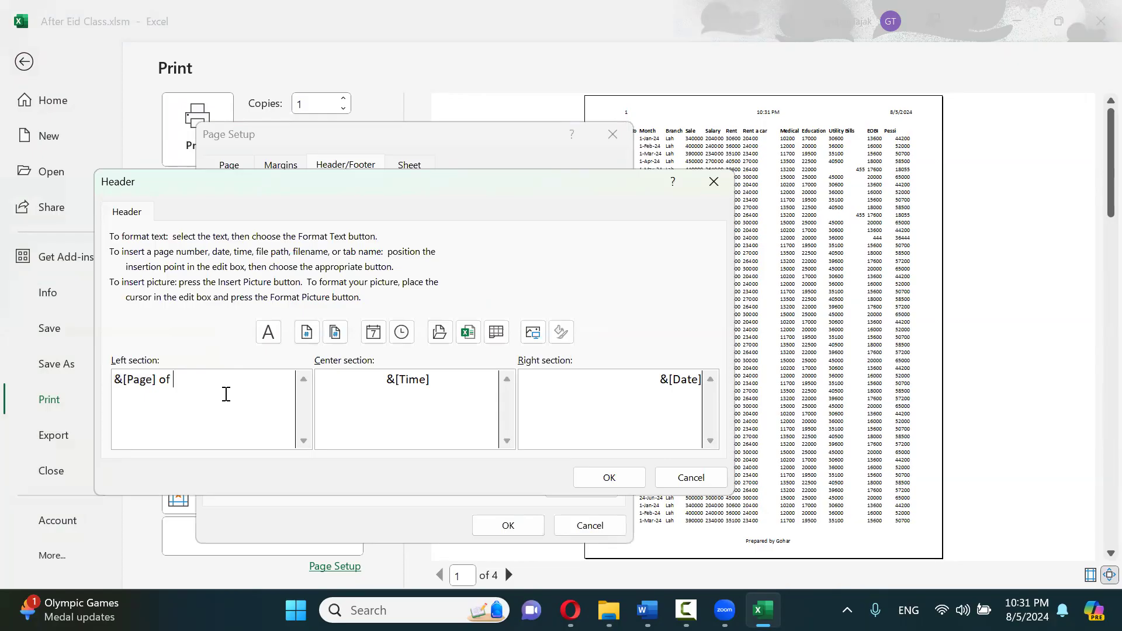
{"action": "type", "text": "of"}
{"action": "left_click", "coordinate": [335, 332]}
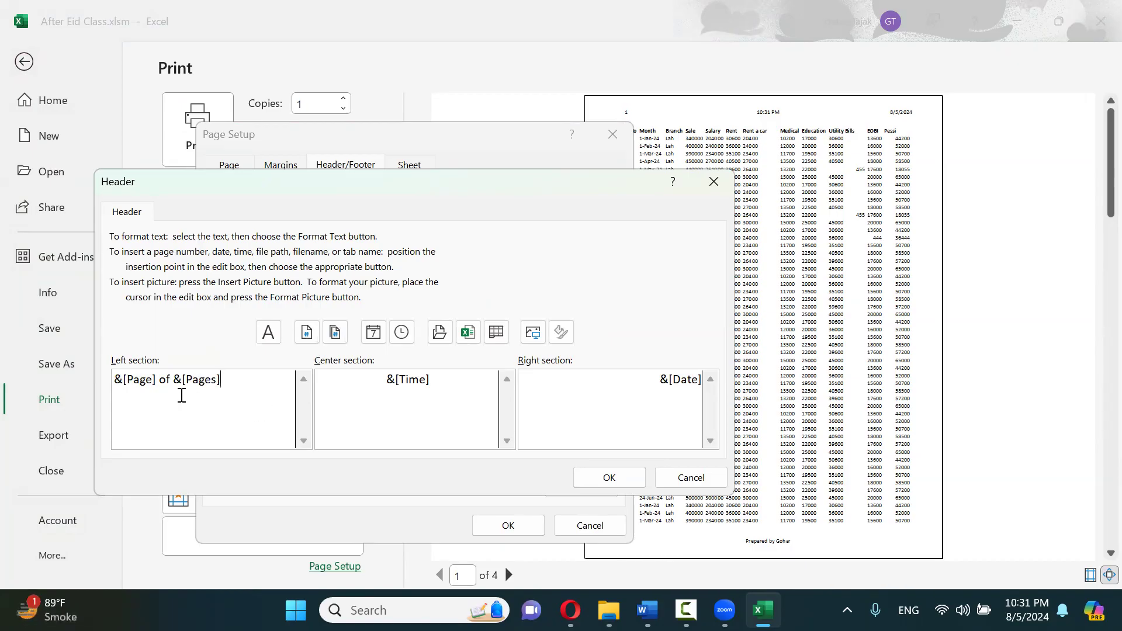
{"action": "left_click", "coordinate": [584, 477]}
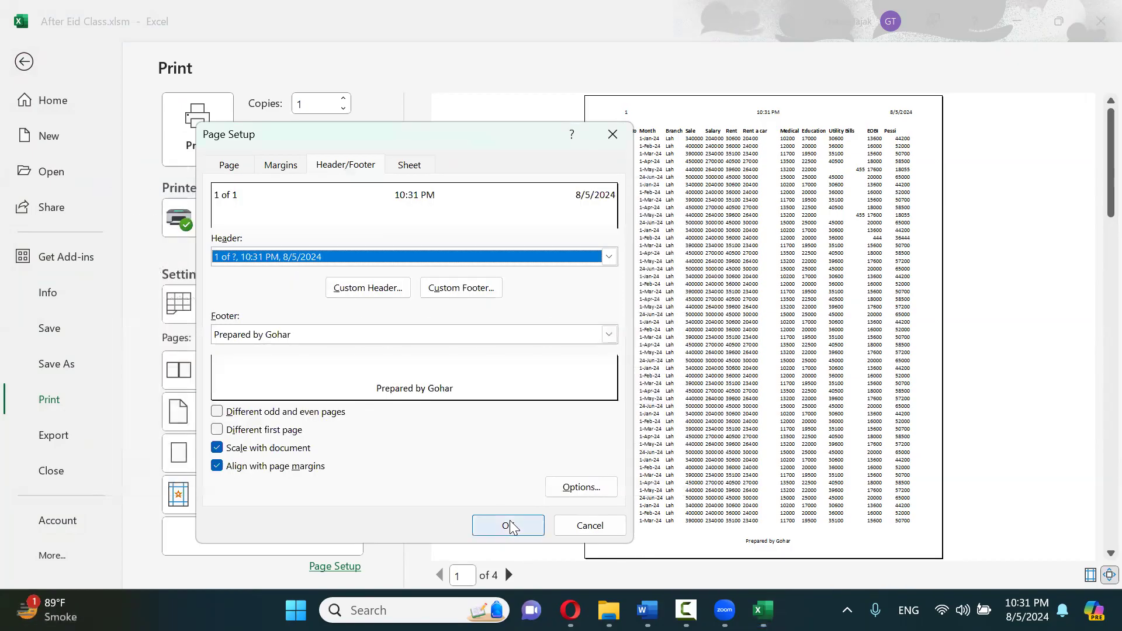
{"action": "left_click", "coordinate": [510, 526]}
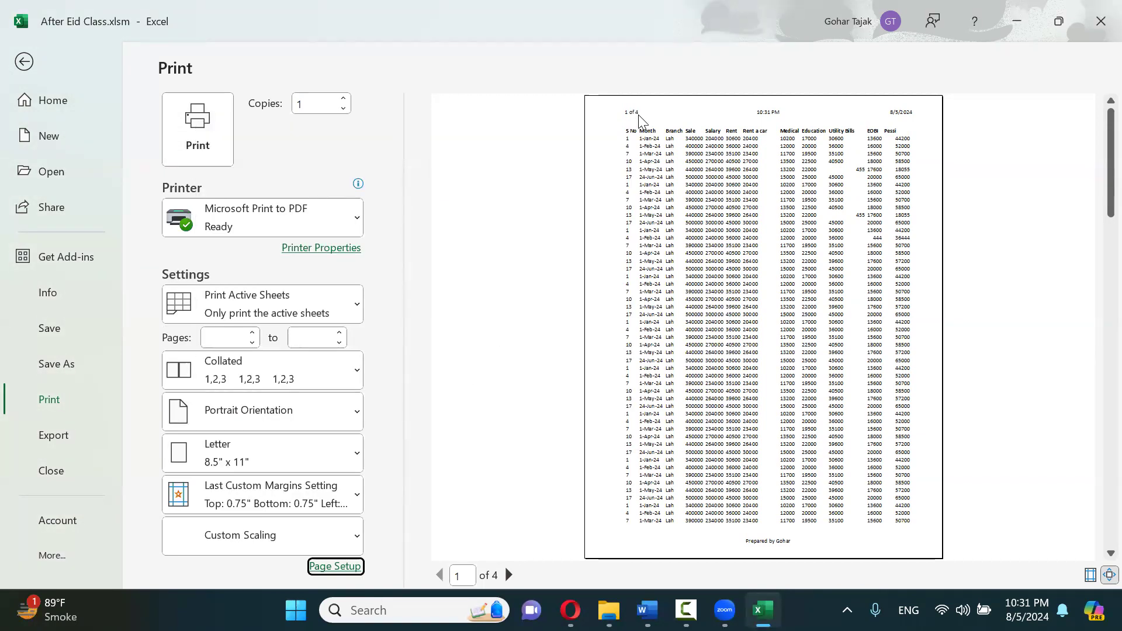
Check the 'x of 4' numbering on preview pages 1–4, then reopen Page Setup
{"action": "left_click", "coordinate": [507, 581]}
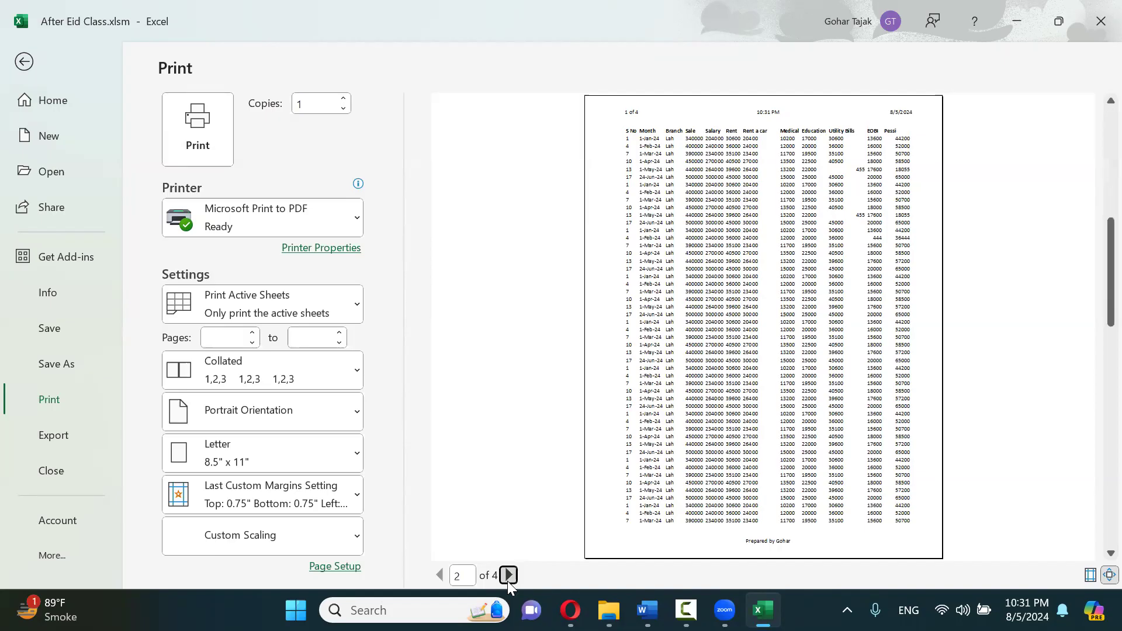
{"action": "left_click", "coordinate": [507, 581]}
{"action": "left_click", "coordinate": [508, 575]}
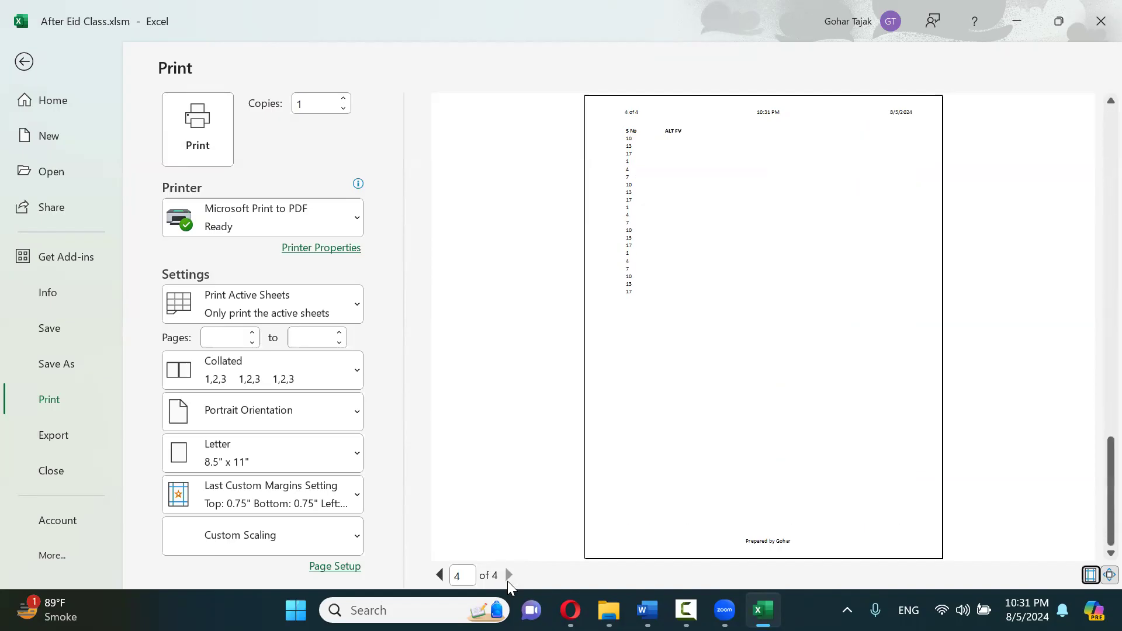
{"action": "left_click", "coordinate": [440, 575]}
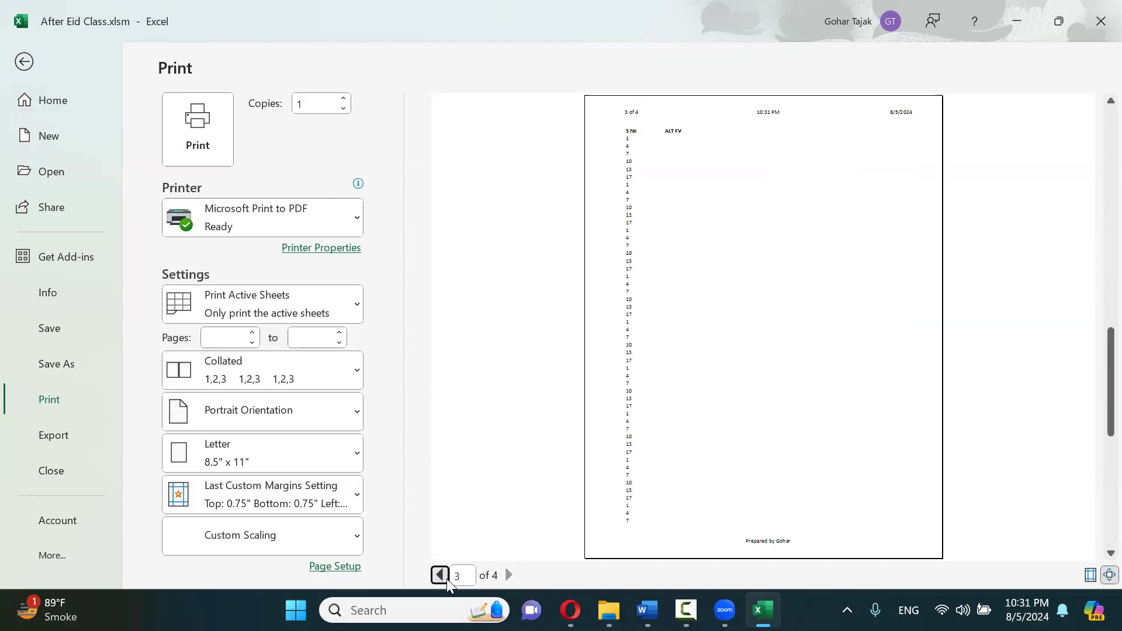
{"action": "left_click", "coordinate": [440, 575]}
{"action": "left_click", "coordinate": [336, 566]}
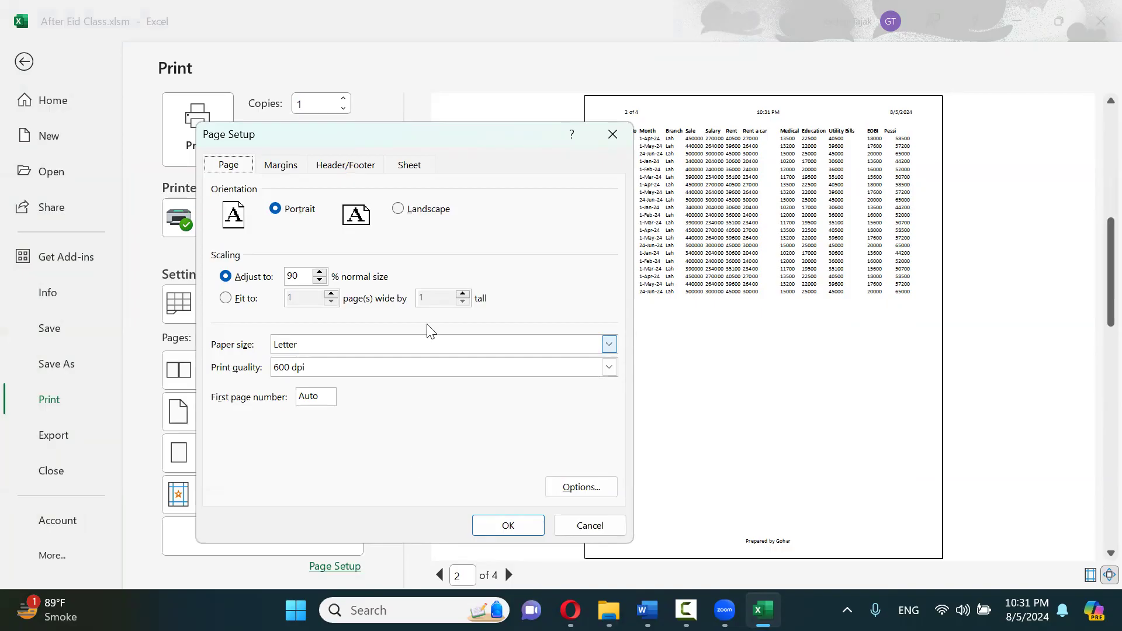
Cancel out of the custom header and Page Setup unchanged and return to the Sheet23 worksheet
{"action": "left_click", "coordinate": [350, 169]}
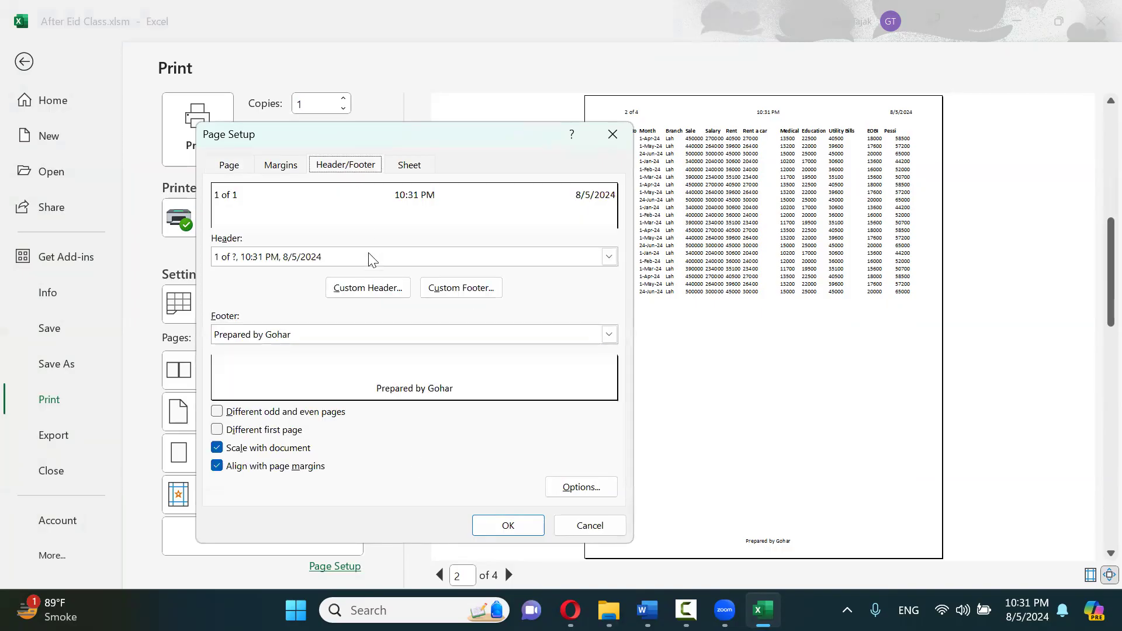
{"action": "left_click", "coordinate": [368, 288]}
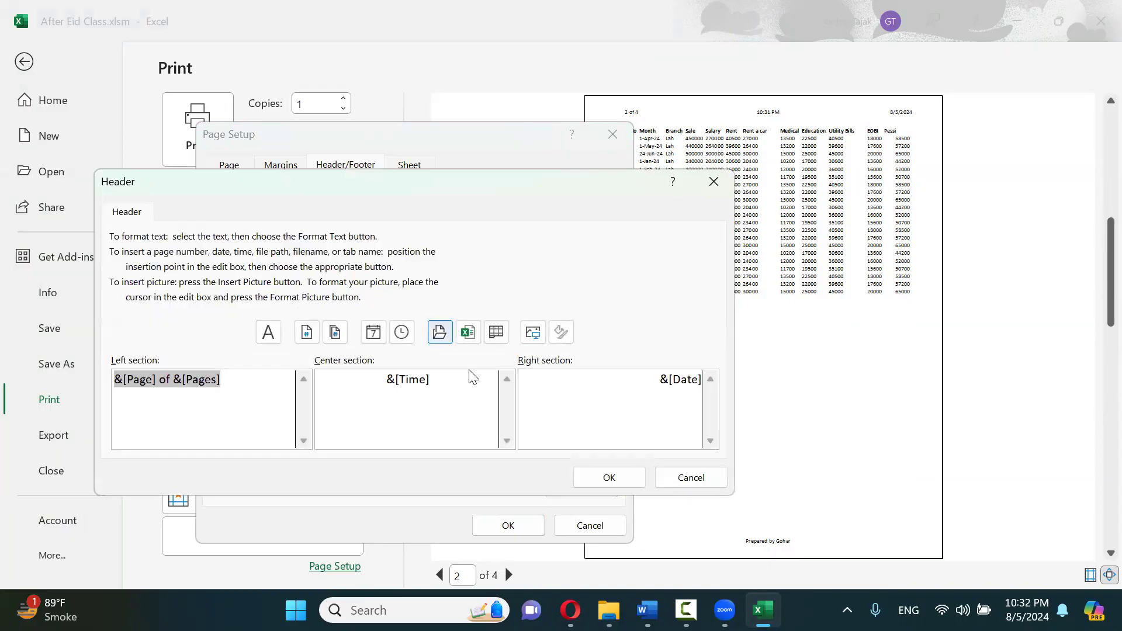
{"action": "left_click", "coordinate": [681, 479]}
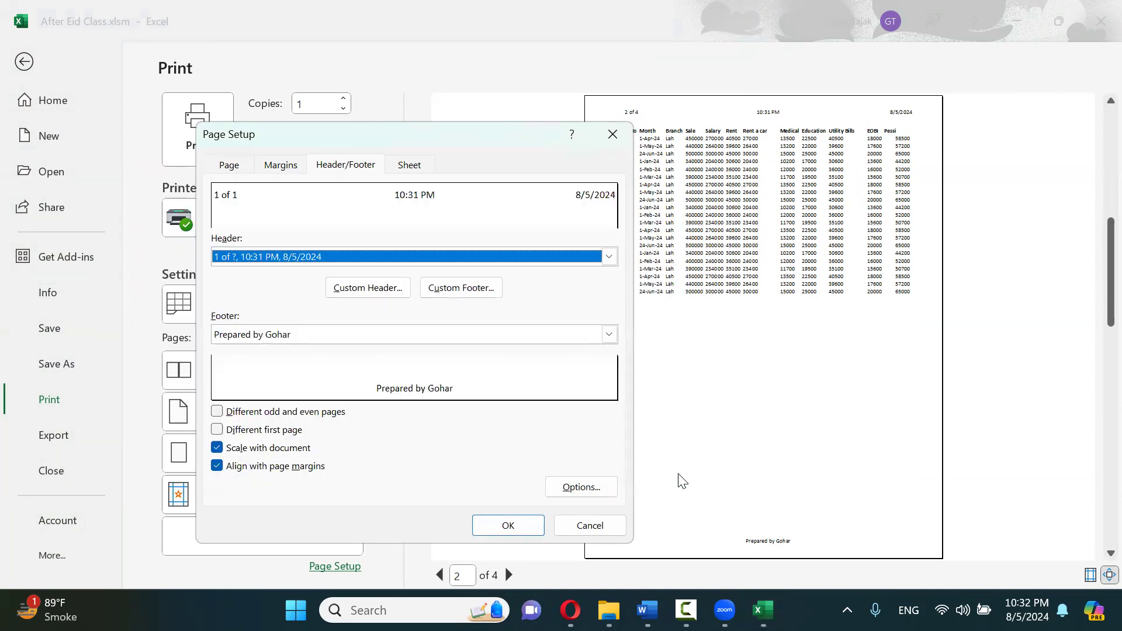
{"action": "left_click", "coordinate": [603, 526]}
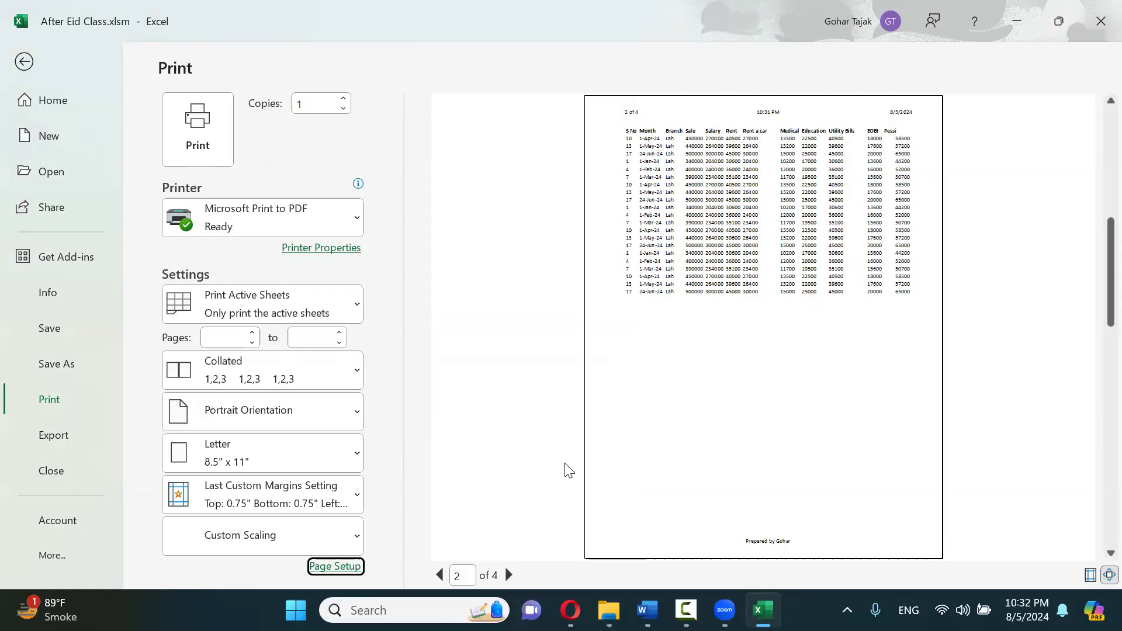
{"action": "left_click", "coordinate": [34, 54]}
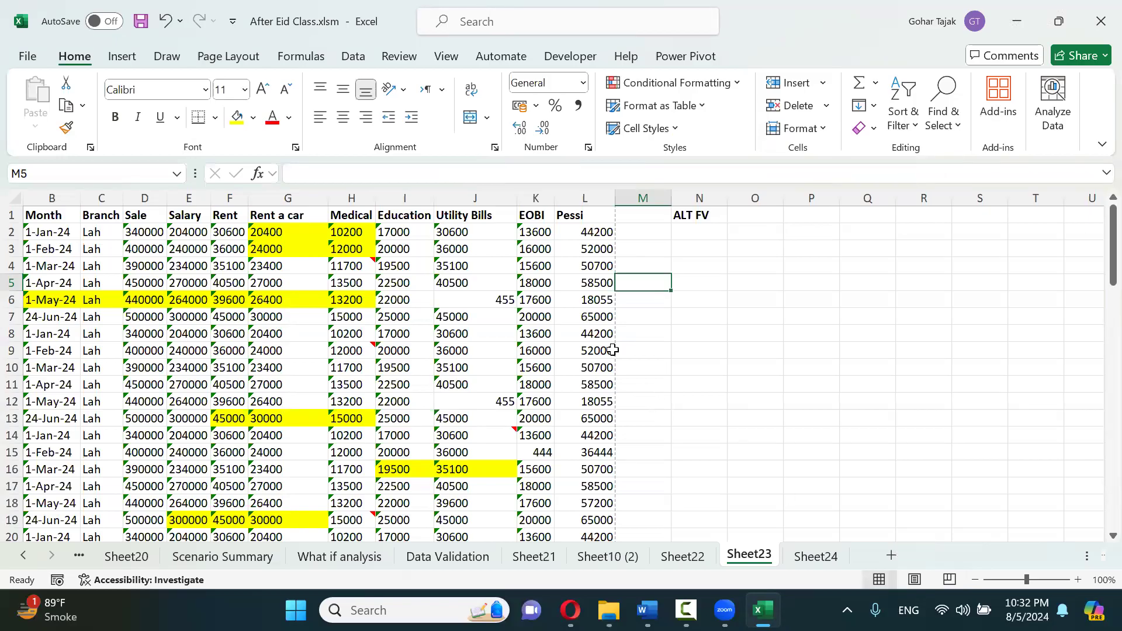
Look over the table's right-hand columns by selecting cells L8, K10 and J11
{"action": "left_click", "coordinate": [566, 329]}
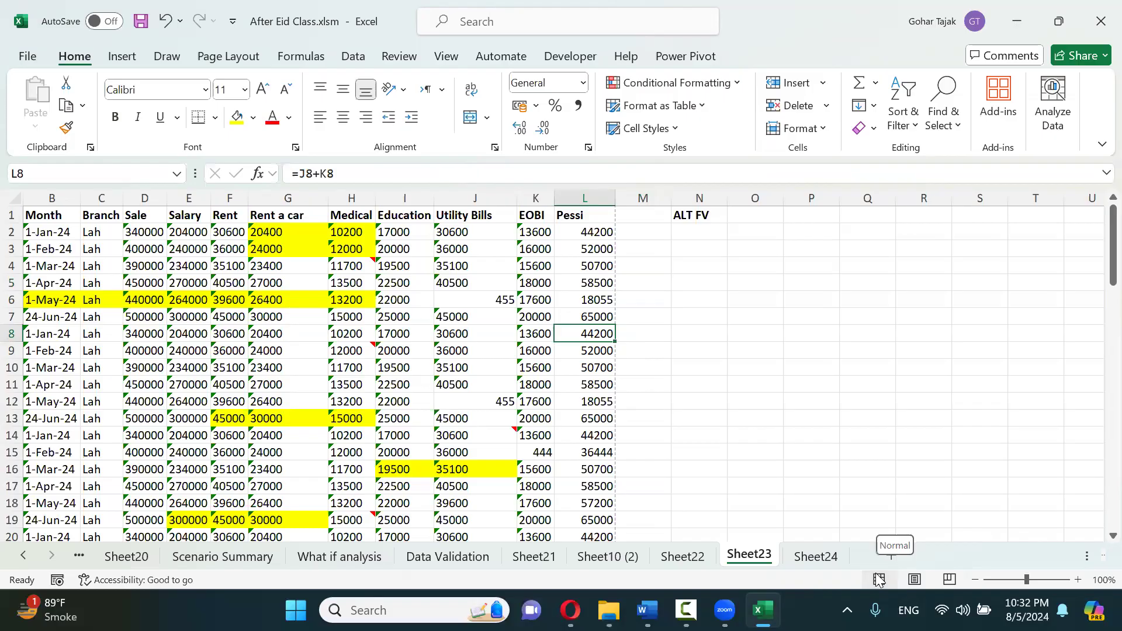
{"action": "left_click", "coordinate": [536, 368]}
{"action": "scroll", "coordinate": [516, 418], "scroll_direction": "down", "scroll_amount": 6}
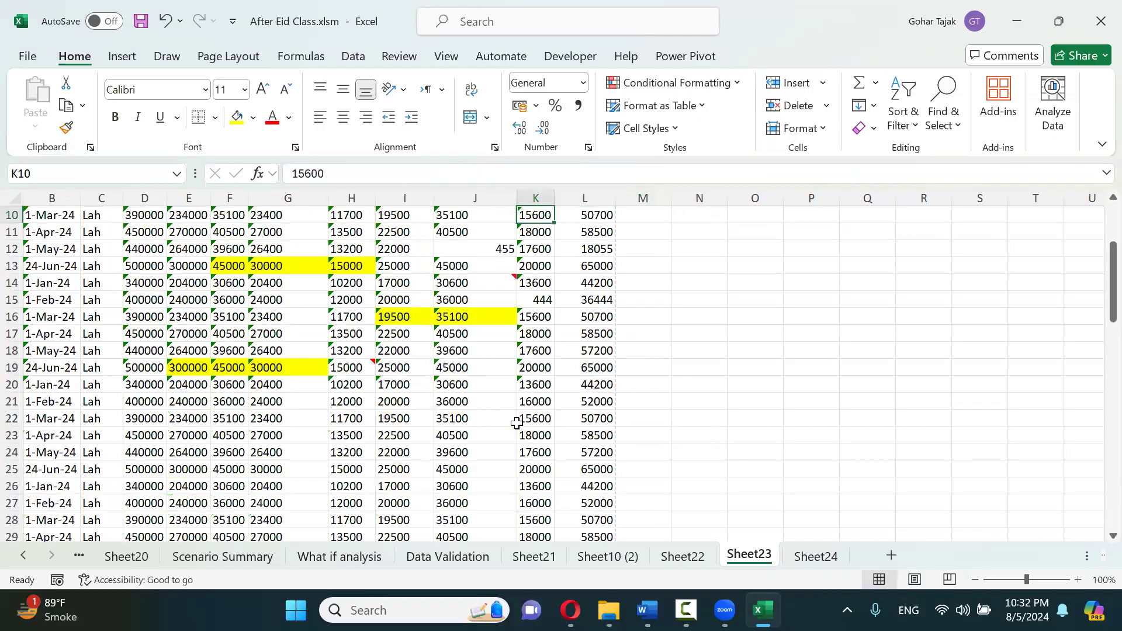
{"action": "scroll", "coordinate": [516, 423], "scroll_direction": "up", "scroll_amount": 6}
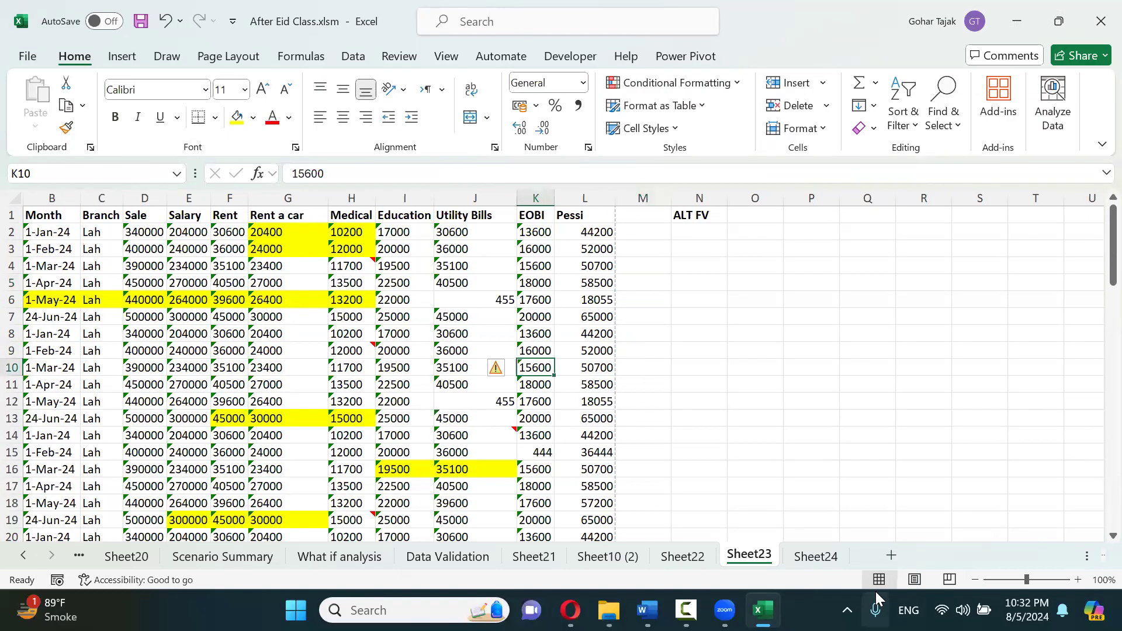
{"action": "left_click", "coordinate": [474, 385]}
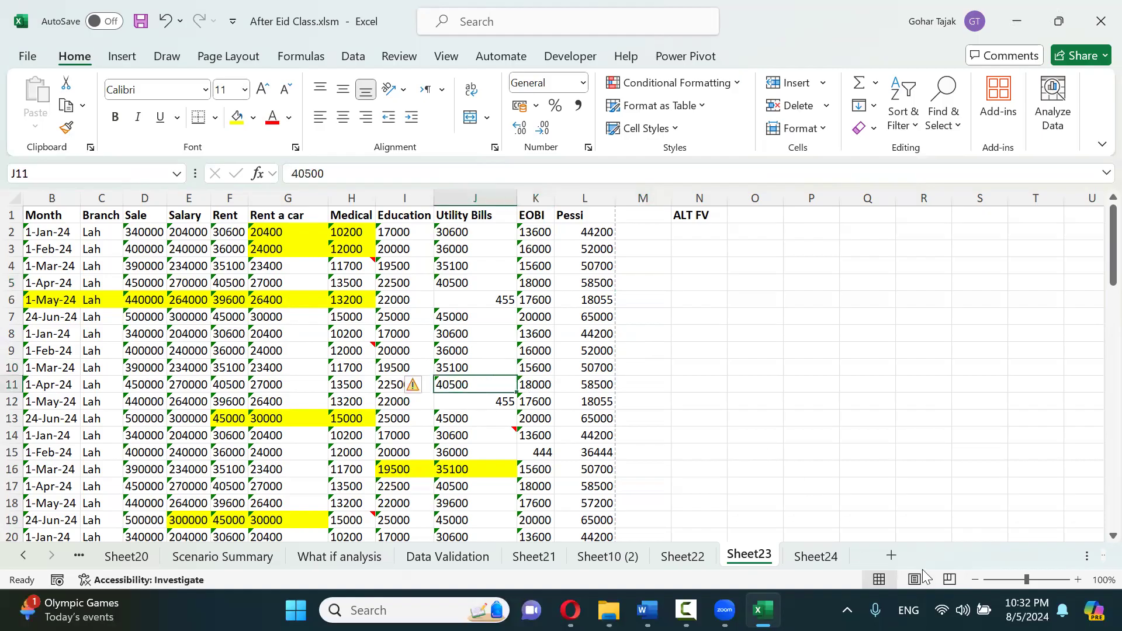
Switch to Page Break Preview and scroll to see the Page 1 and Page 3 areas
{"action": "left_click", "coordinate": [951, 579]}
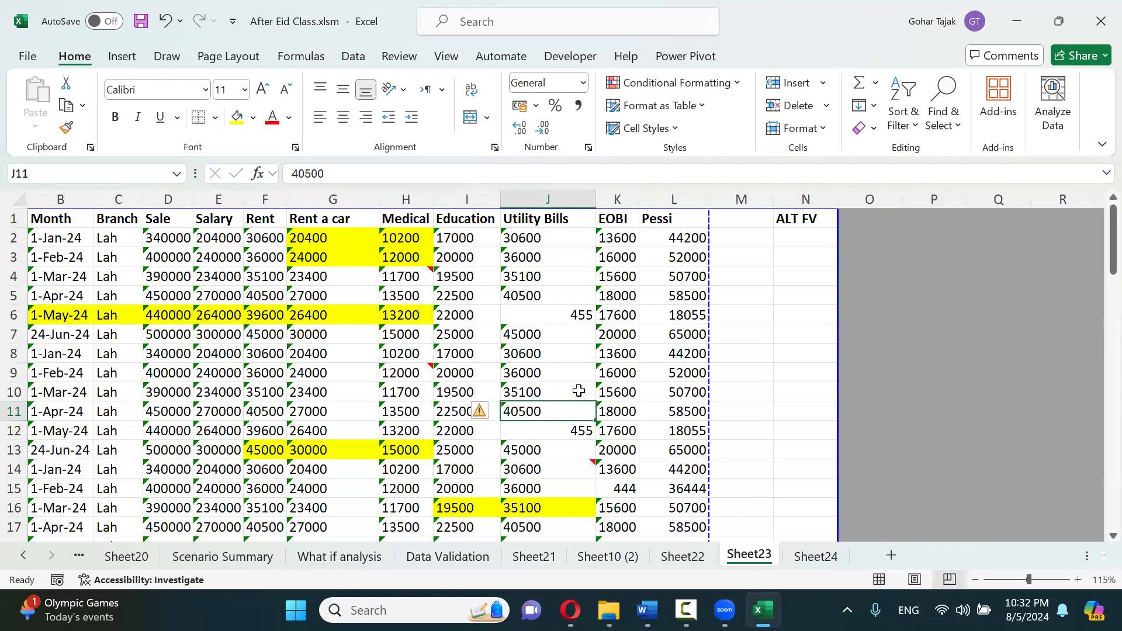
{"action": "scroll", "coordinate": [578, 390], "scroll_direction": "down", "scroll_amount": 3}
{"action": "scroll", "coordinate": [579, 390], "scroll_direction": "down", "scroll_amount": 2}
{"action": "scroll", "coordinate": [579, 391], "scroll_direction": "up", "scroll_amount": 5}
{"action": "scroll", "coordinate": [579, 390], "scroll_direction": "down", "scroll_amount": 7}
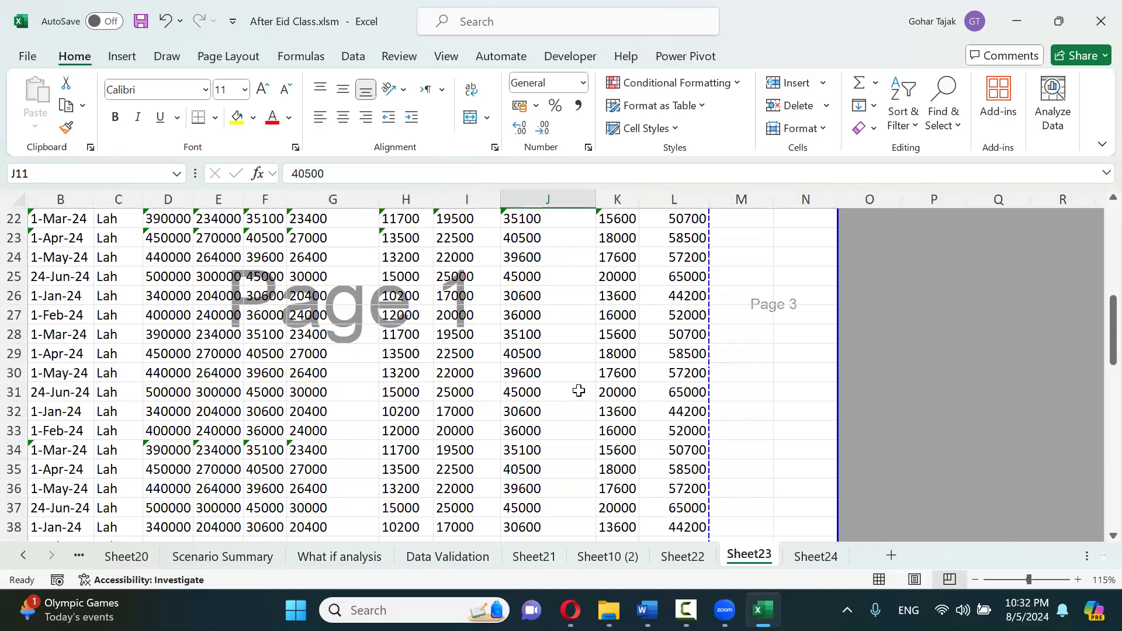
{"action": "scroll", "coordinate": [578, 390], "scroll_direction": "up", "scroll_amount": 2}
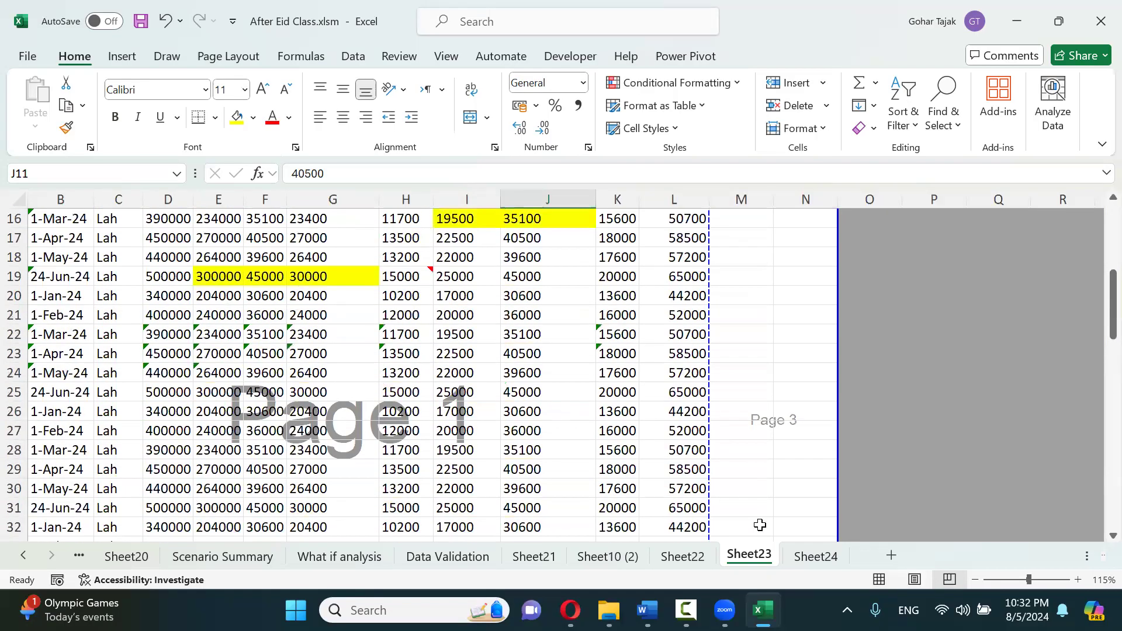
In Page Layout view, inspect the page count, time and date header fields, then go back to Normal view
{"action": "left_click", "coordinate": [909, 579]}
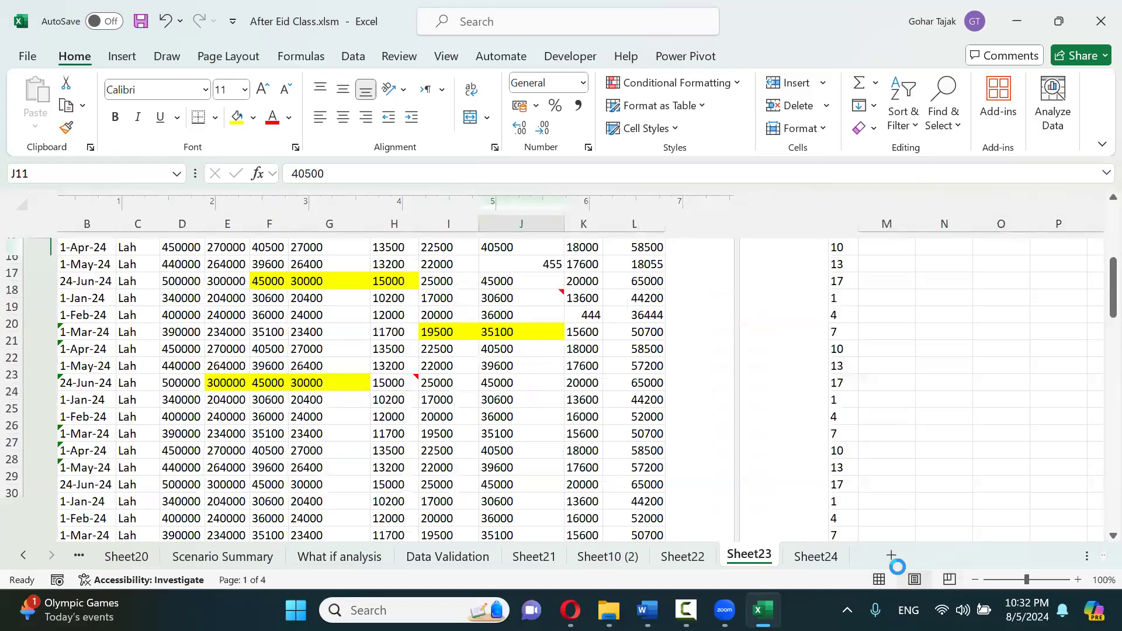
{"action": "scroll", "coordinate": [506, 386], "scroll_direction": "up", "scroll_amount": 5}
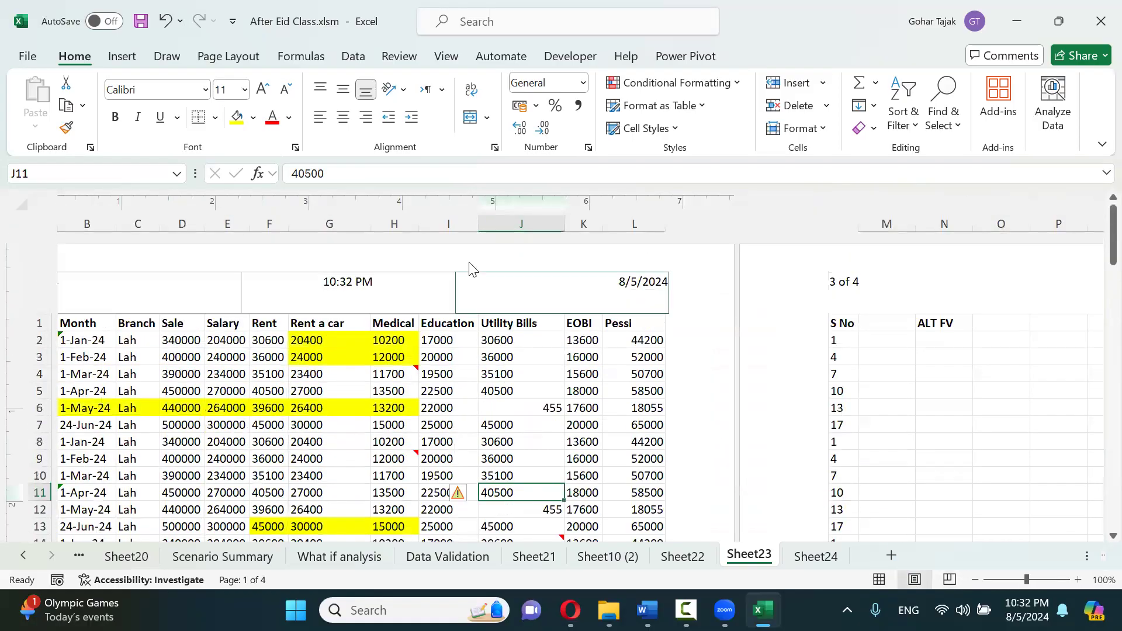
{"action": "left_click", "coordinate": [457, 293]}
{"action": "left_click", "coordinate": [395, 297]}
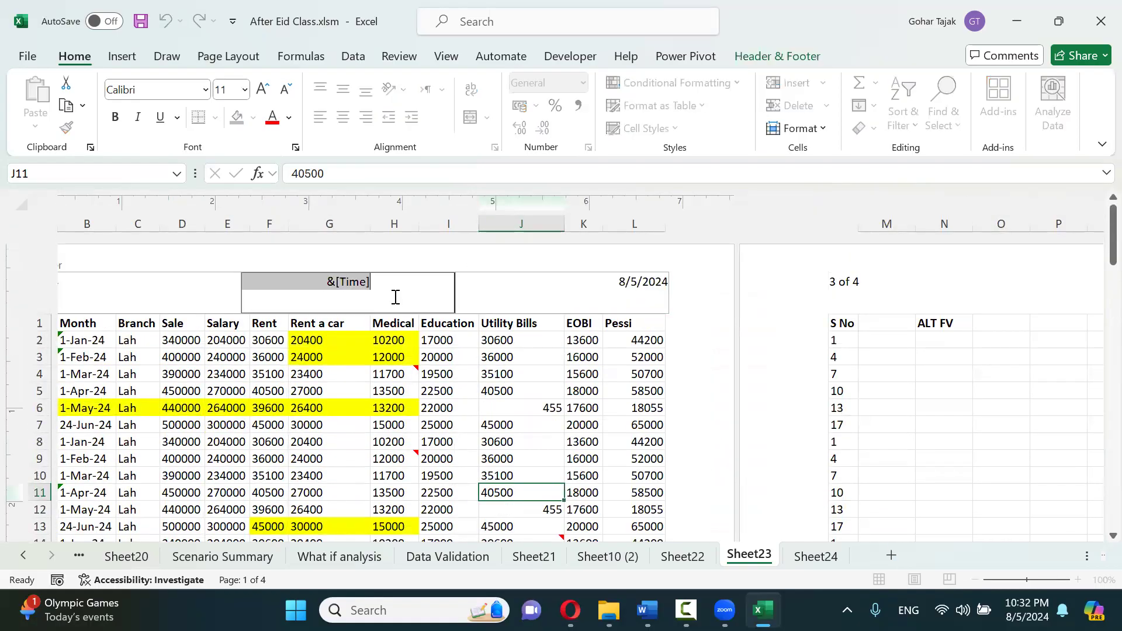
{"action": "left_click", "coordinate": [222, 295]}
{"action": "left_click", "coordinate": [539, 285]}
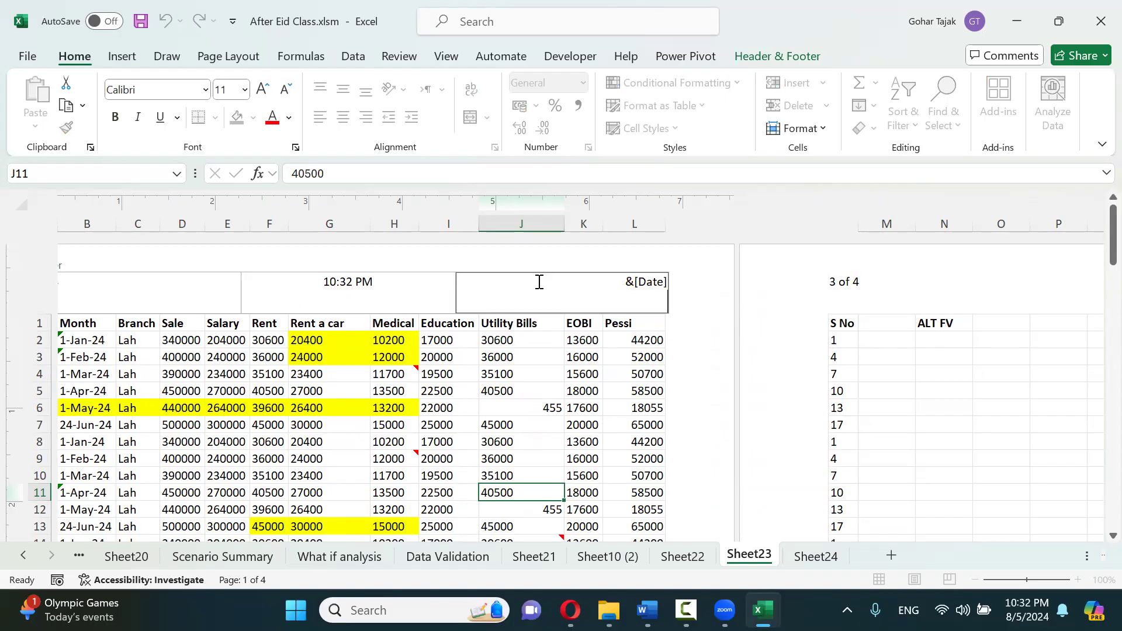
{"action": "left_click", "coordinate": [411, 298]}
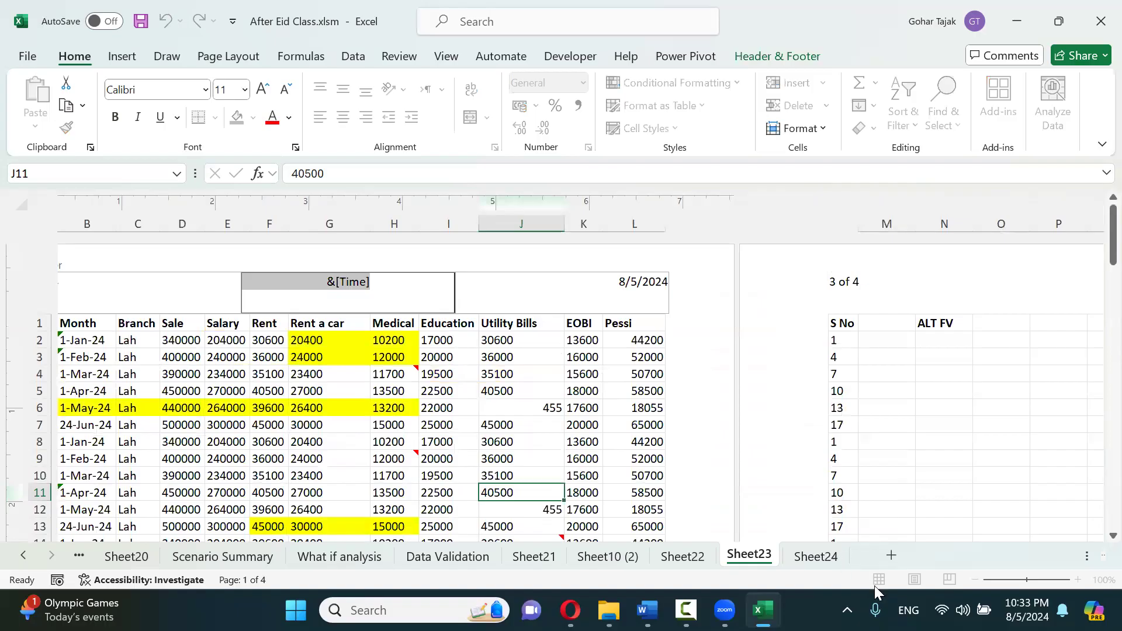
{"action": "left_click", "coordinate": [750, 486]}
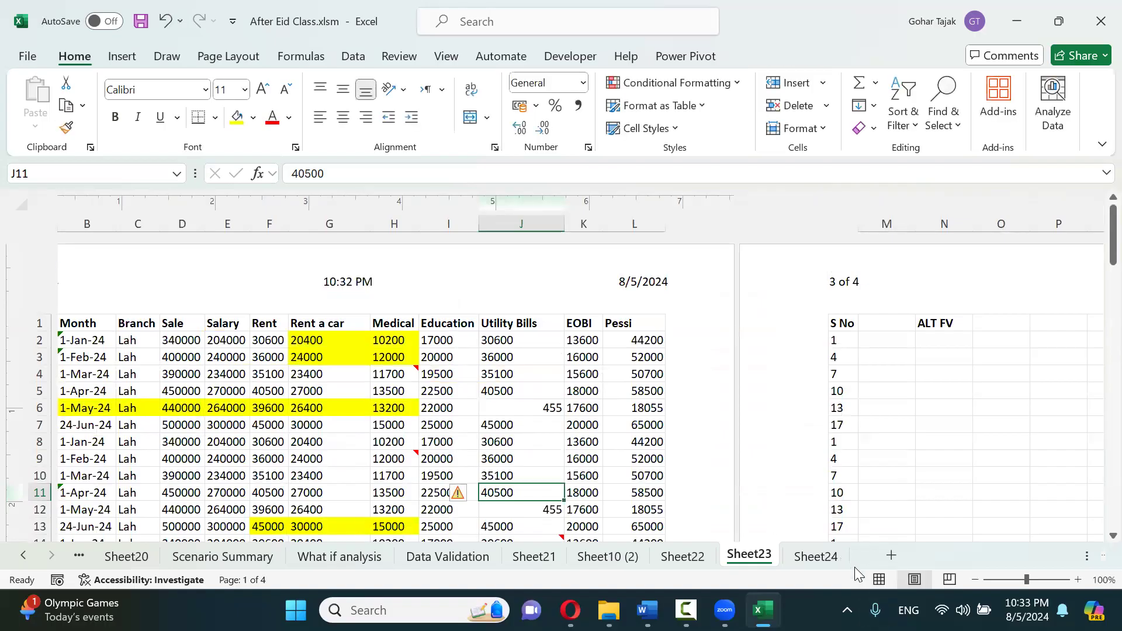
{"action": "left_click", "coordinate": [871, 577]}
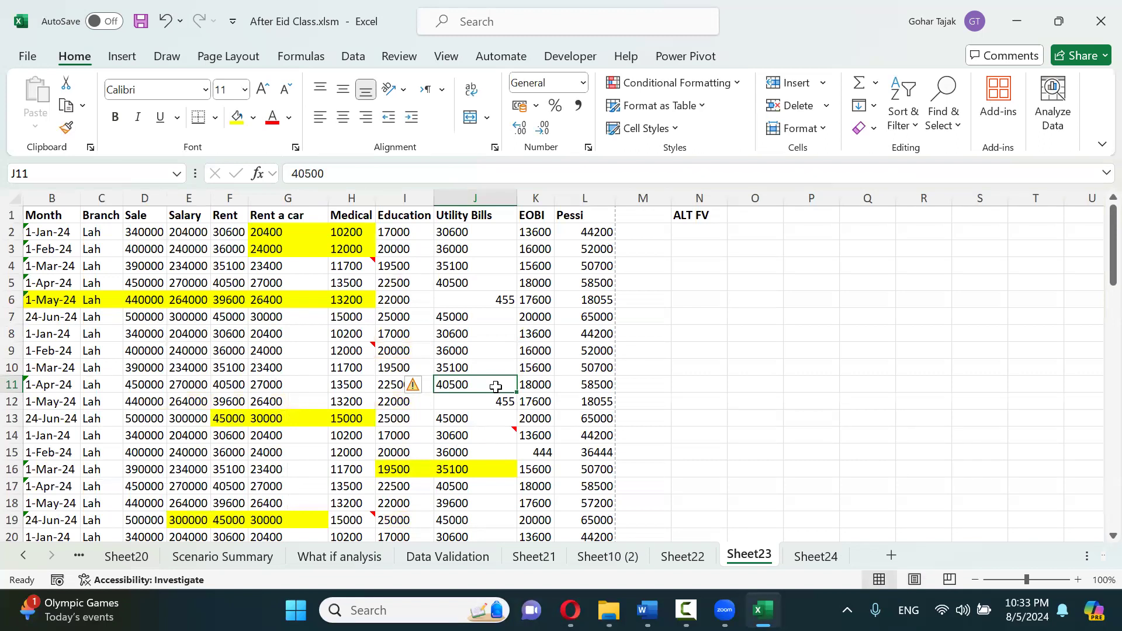
Switch to blank Word Document1 and open the Watermark gallery on the Design tab
{"action": "left_click", "coordinate": [646, 609]}
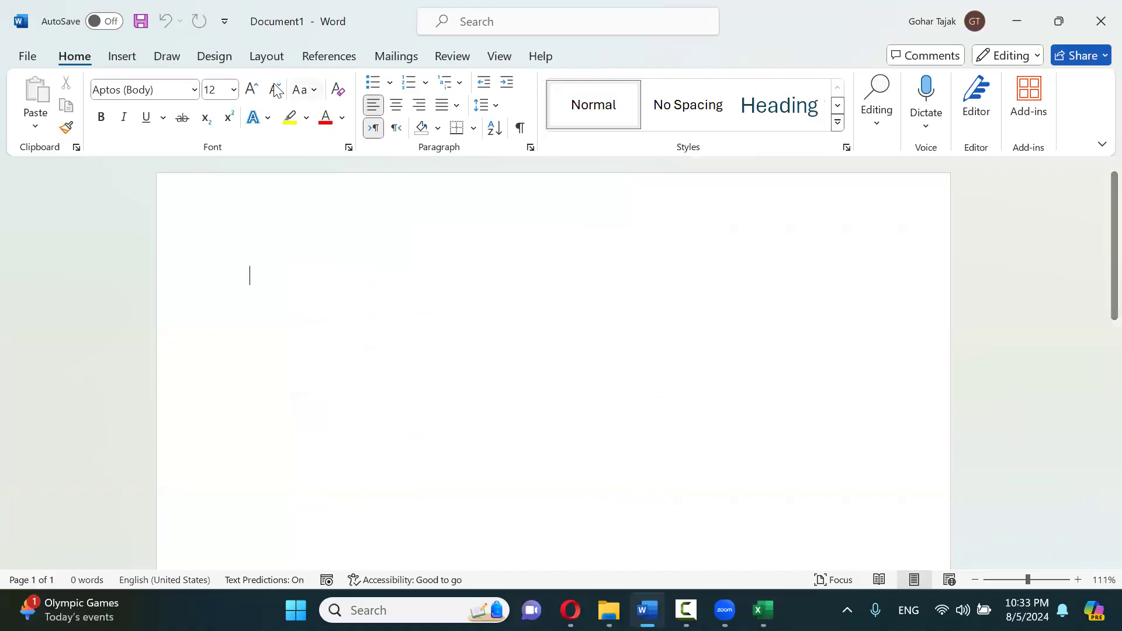
{"action": "left_click", "coordinate": [127, 58]}
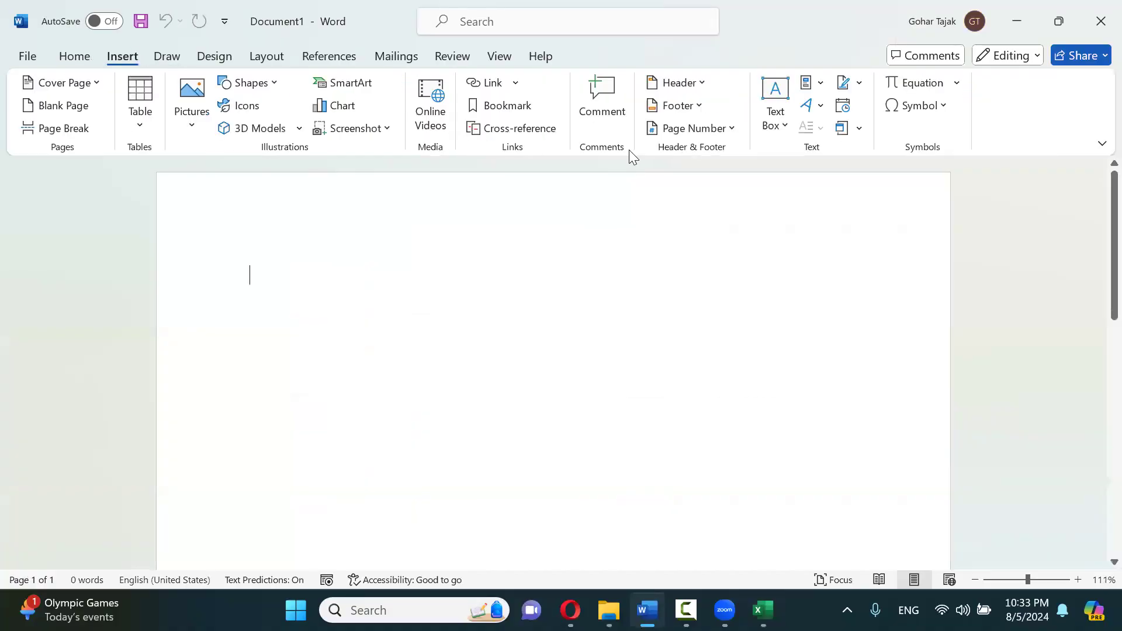
{"action": "left_click", "coordinate": [215, 59]}
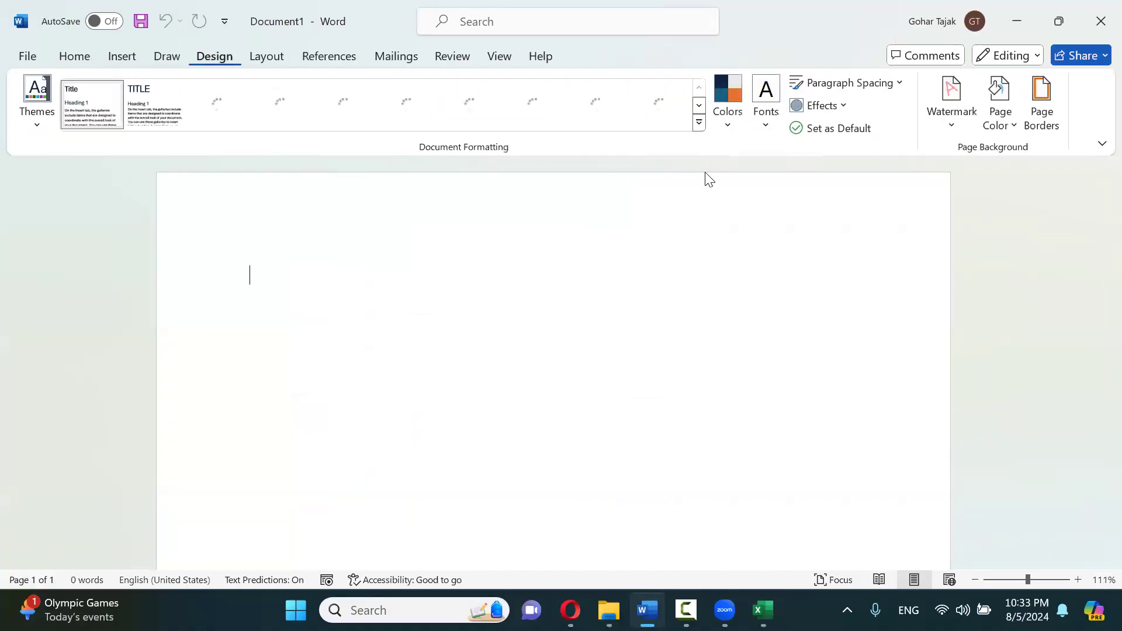
{"action": "left_click", "coordinate": [955, 116]}
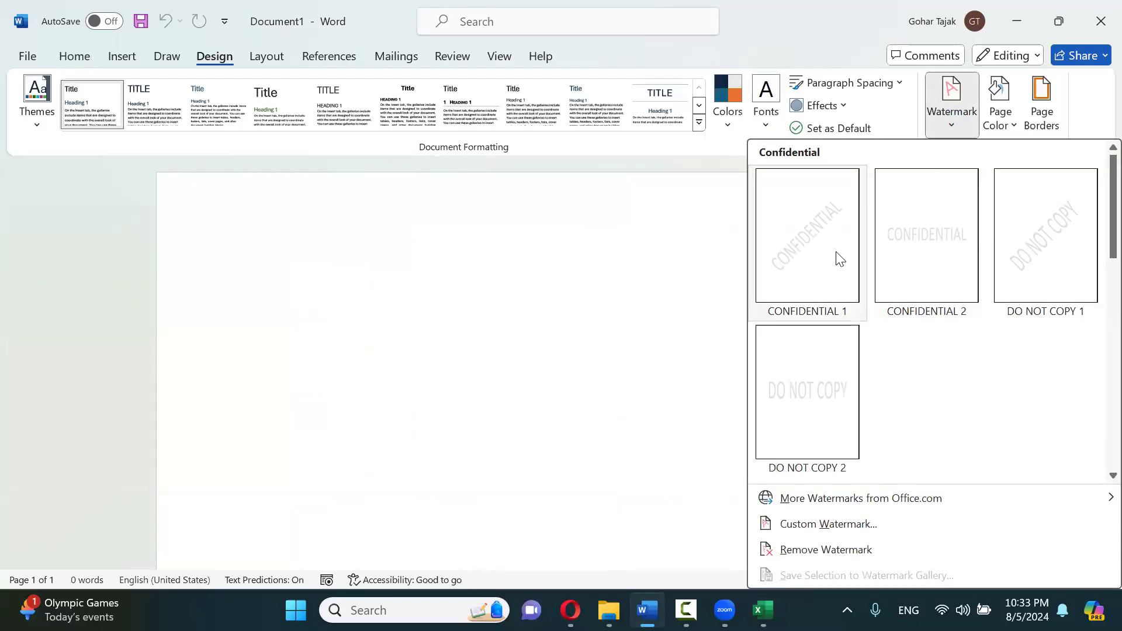
Create a custom text watermark, replacing ASAP with the author's name, and apply it
{"action": "left_click", "coordinate": [843, 523]}
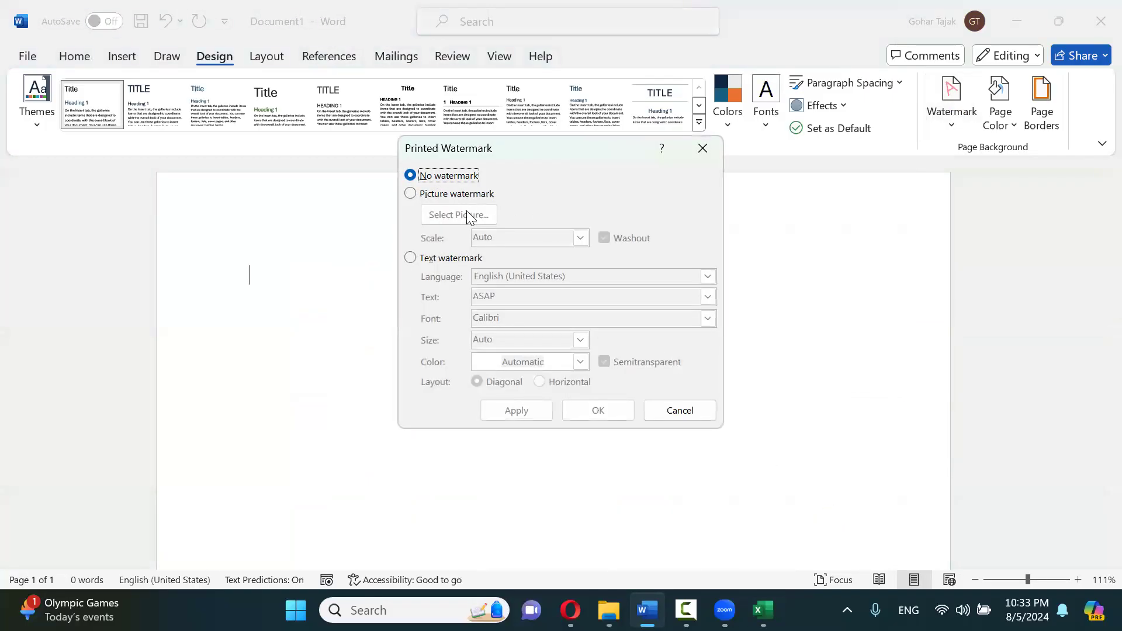
{"action": "left_click", "coordinate": [440, 195]}
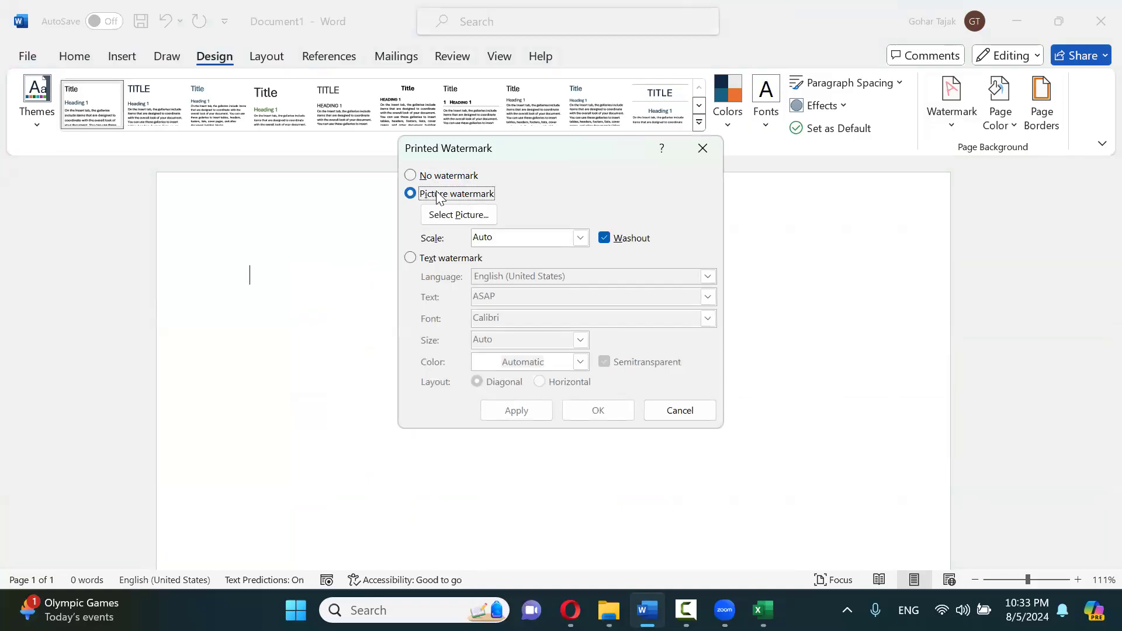
{"action": "left_click", "coordinate": [429, 263]}
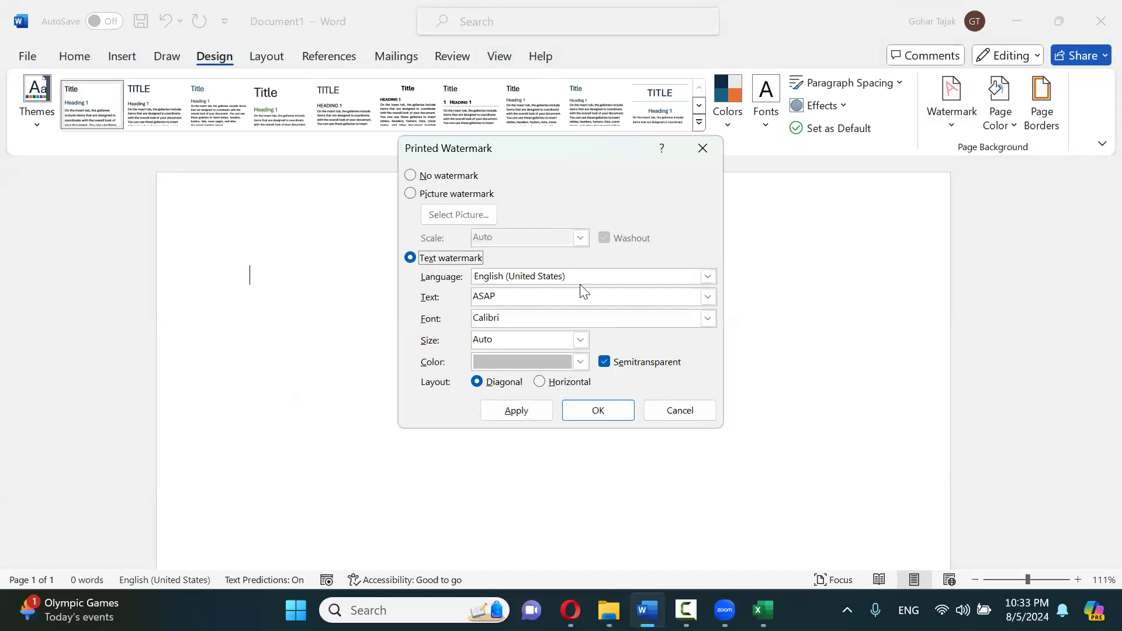
{"action": "left_click_drag", "start_coordinate": [571, 295], "coordinate": [455, 296]}
{"action": "type", "text": "Gohar Rehman"}
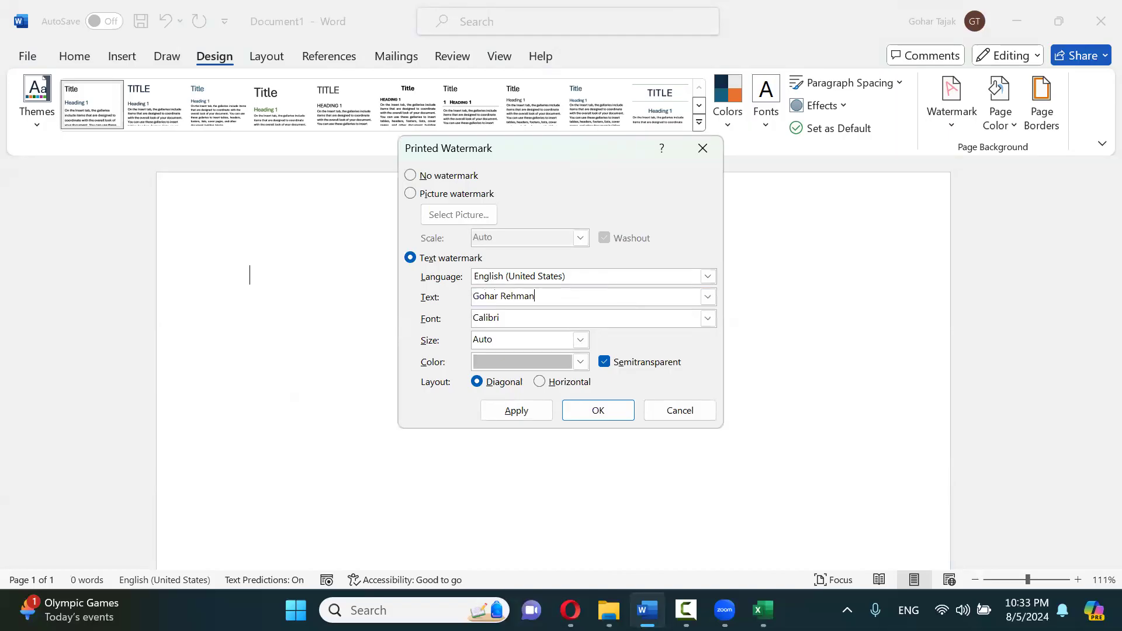
{"action": "left_click", "coordinate": [529, 405]}
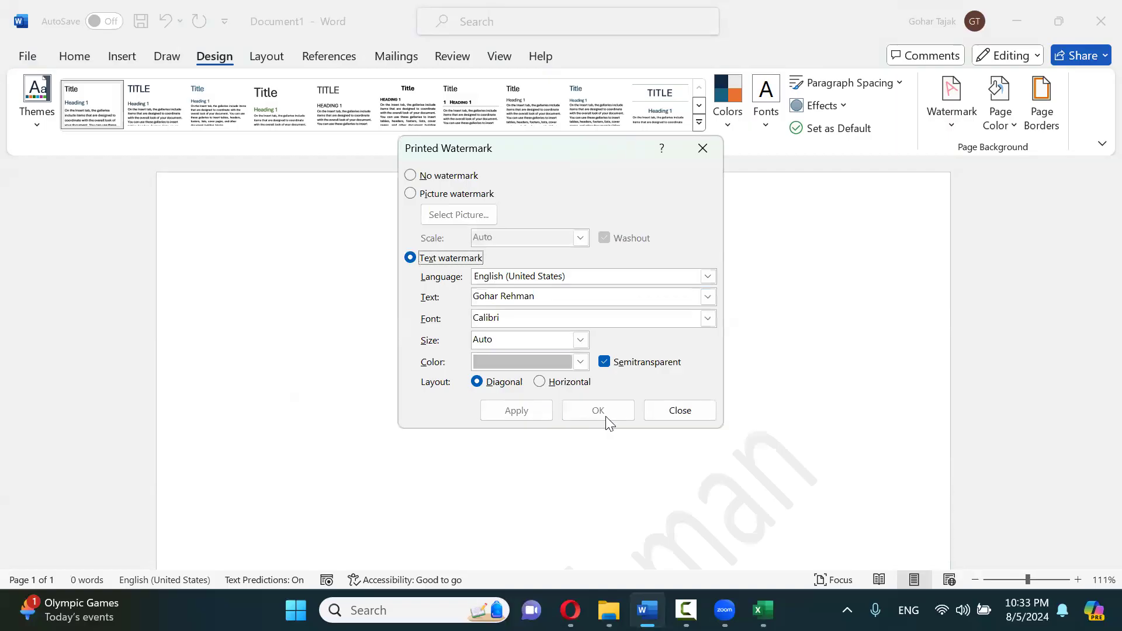
{"action": "left_click", "coordinate": [696, 414]}
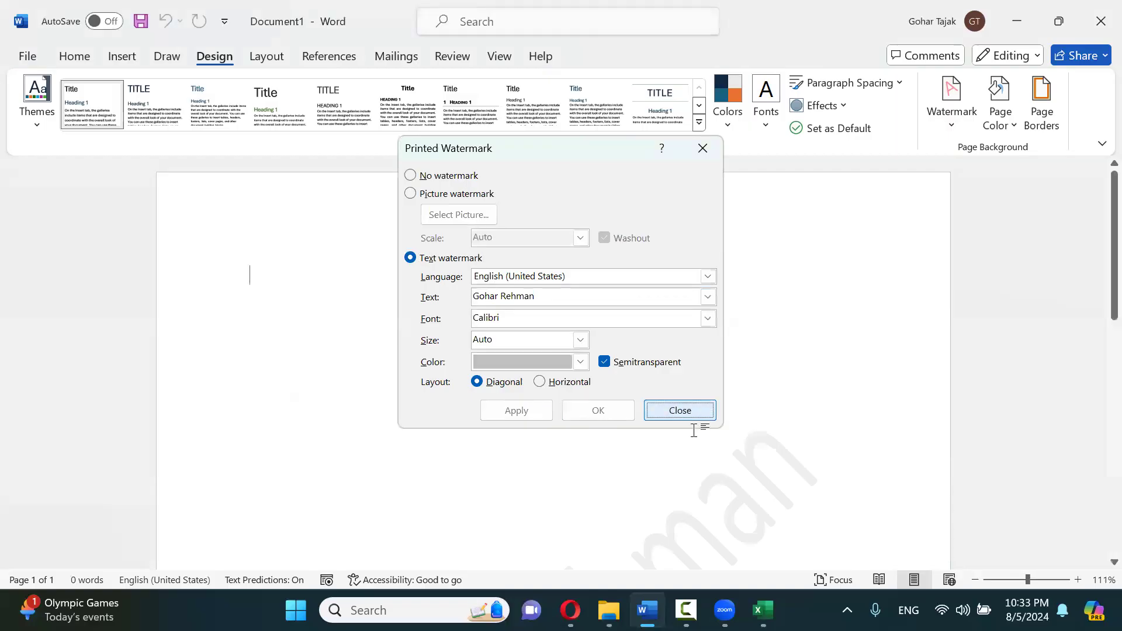
{"action": "scroll", "coordinate": [693, 430], "scroll_direction": "down", "scroll_amount": 6}
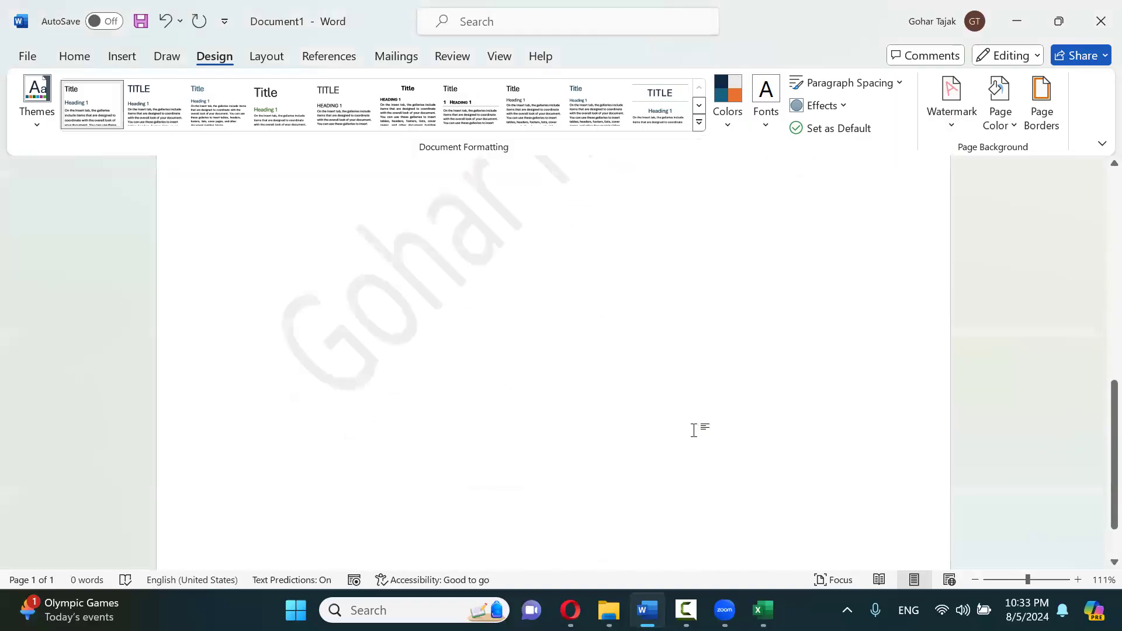
Zoom out and add blank pages so the Word document runs to five pages
{"action": "scroll", "coordinate": [694, 430], "scroll_direction": "up", "scroll_amount": 5}
{"action": "scroll", "coordinate": [654, 348], "scroll_direction": "down", "scroll_amount": 5}
{"action": "scroll", "coordinate": [654, 349], "scroll_direction": "up", "scroll_amount": 5}
{"action": "scroll", "coordinate": [653, 349], "scroll_direction": "down", "scroll_amount": 7, "text": "ctrl"}
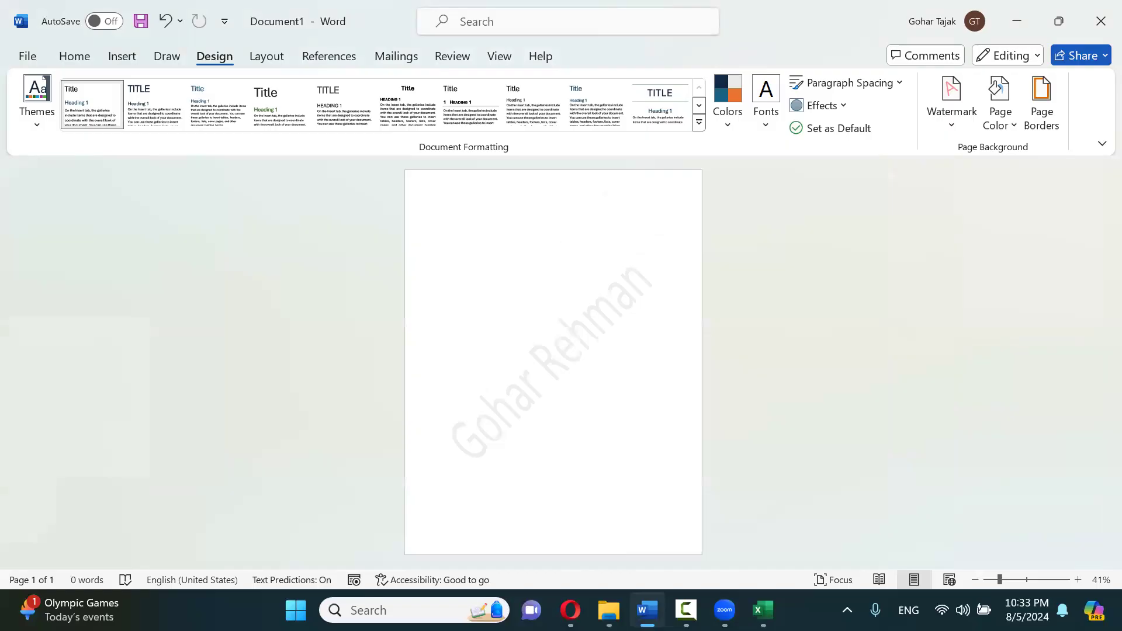
{"action": "key", "text": "Return"}
{"action": "key", "text": "Return"}
{"action": "key", "text": "Return"}
{"action": "key", "text": "Return"}
{"action": "key", "text": "Return"}
{"action": "key", "text": "Return"}
{"action": "key", "text": "Return"}
{"action": "key", "text": "Return"}
{"action": "key", "text": "Return"}
{"action": "key", "text": "Return"}
{"action": "key", "text": "Return"}
{"action": "key", "text": "Return"}
{"action": "key", "text": "Return"}
{"action": "key", "text": "Return"}
{"action": "key", "text": "Return"}
{"action": "key", "text": "Return"}
{"action": "key", "text": "Return"}
{"action": "key", "text": "Return"}
{"action": "key", "text": "Return"}
{"action": "key", "text": "Return"}
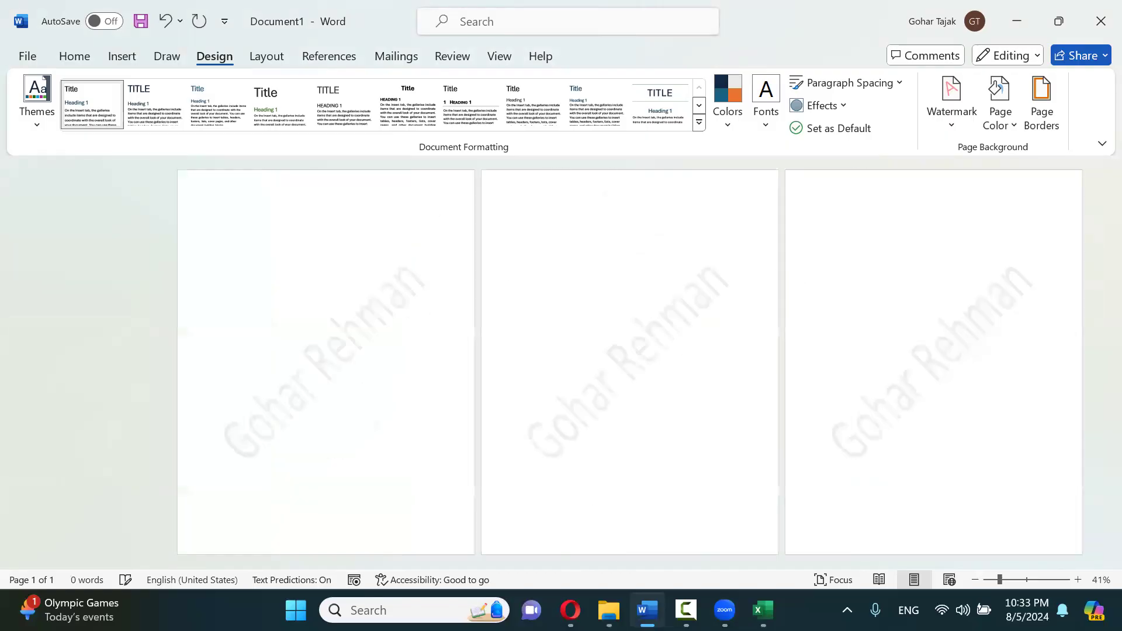
{"action": "key", "text": "Return"}
{"action": "key", "text": "Return"}
{"action": "key", "text": "Return"}
{"action": "key", "text": "Return"}
{"action": "key", "text": "Return"}
{"action": "key", "text": "Return"}
{"action": "key", "text": "Return"}
{"action": "key", "text": "Return"}
{"action": "key", "text": "Return"}
{"action": "key", "text": "Return"}
{"action": "key", "text": "Return"}
{"action": "key", "text": "Return"}
{"action": "key", "text": "Return"}
{"action": "key", "text": "Return"}
{"action": "key", "text": "Return"}
{"action": "key", "text": "Return"}
{"action": "key", "text": "Return"}
{"action": "key", "text": "Return"}
{"action": "key", "text": "Return"}
{"action": "key", "text": "Return"}
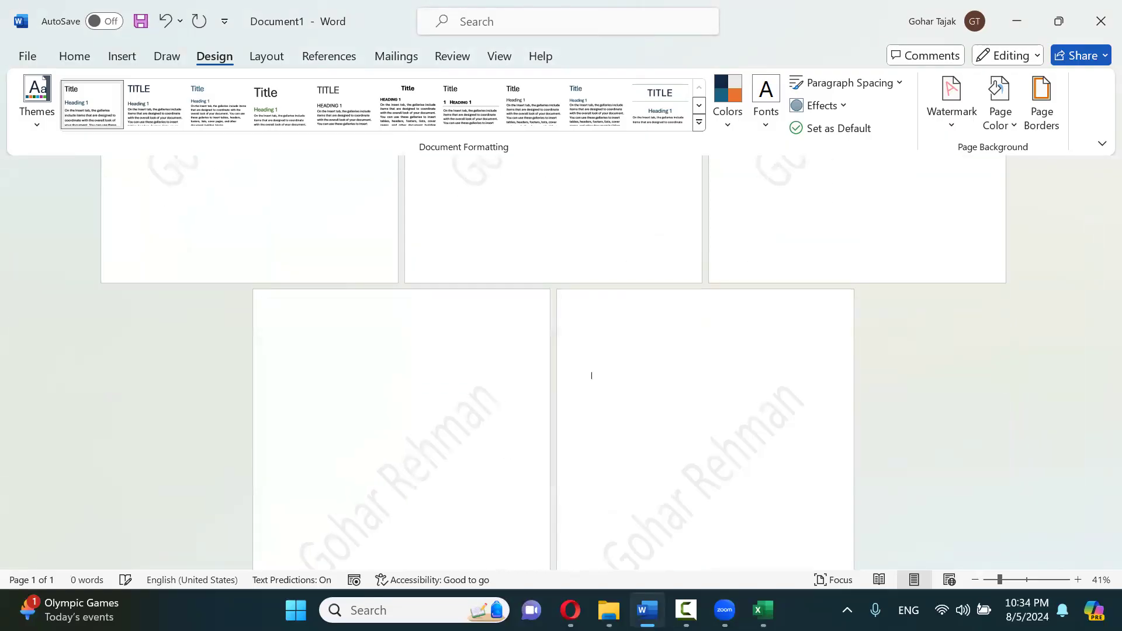
Change the watermark to CONFIDENTIAL 1, then to the diagonal DO NOT COPY 1, and return to Excel
{"action": "scroll", "coordinate": [553, 350], "scroll_direction": "up", "scroll_amount": 2}
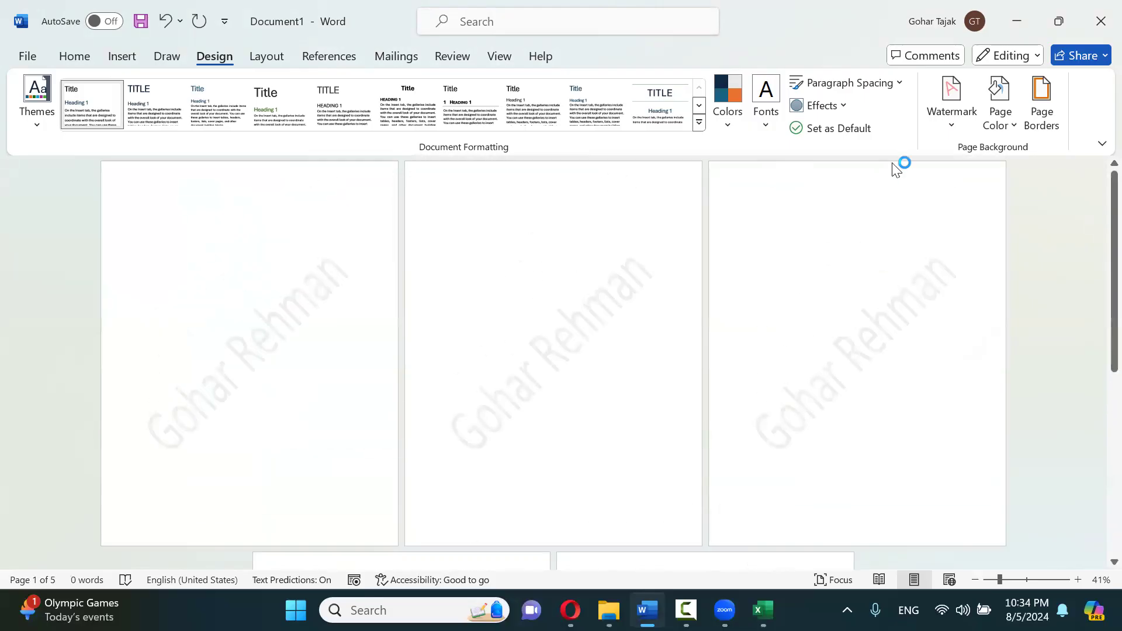
{"action": "left_click", "coordinate": [942, 126]}
{"action": "left_click", "coordinate": [956, 225]}
{"action": "left_click", "coordinate": [949, 123]}
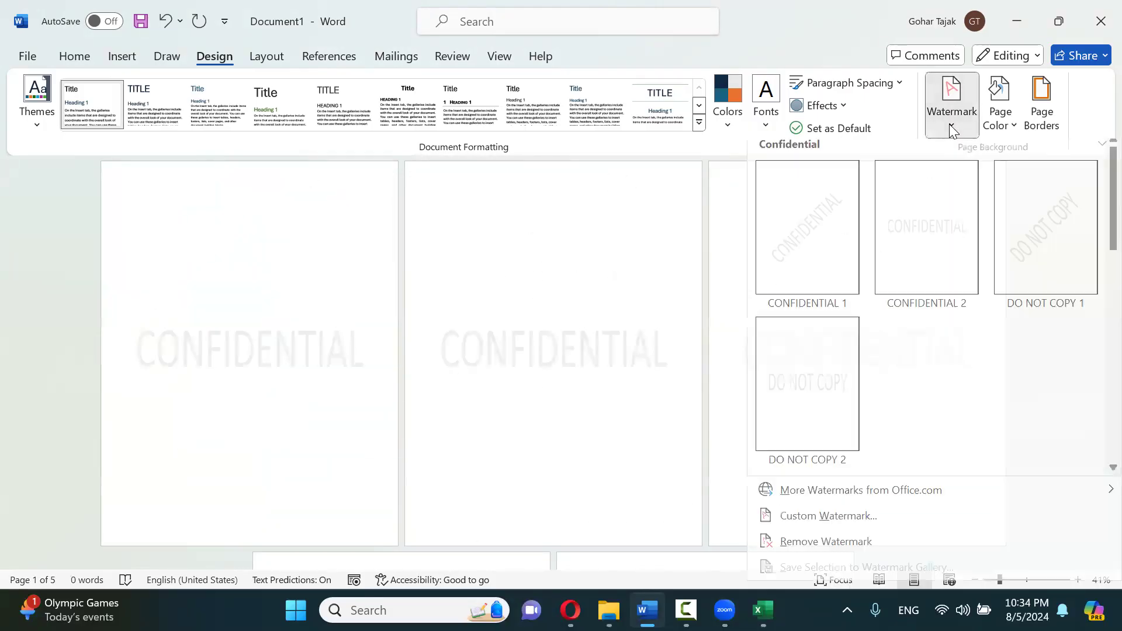
{"action": "left_click", "coordinate": [1011, 246]}
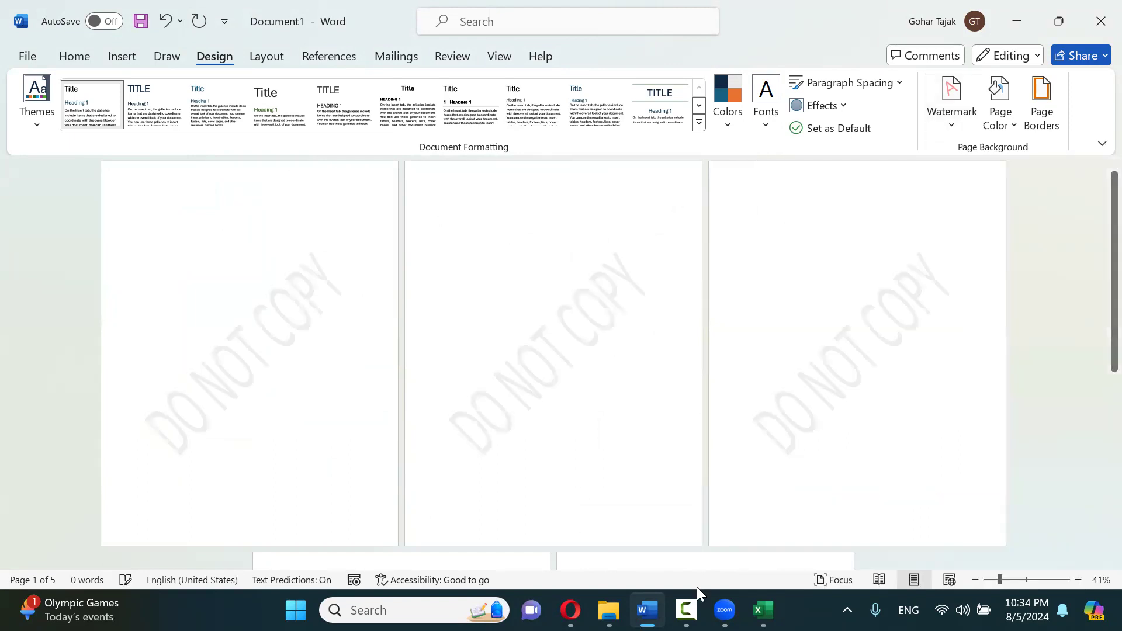
{"action": "left_click", "coordinate": [761, 610]}
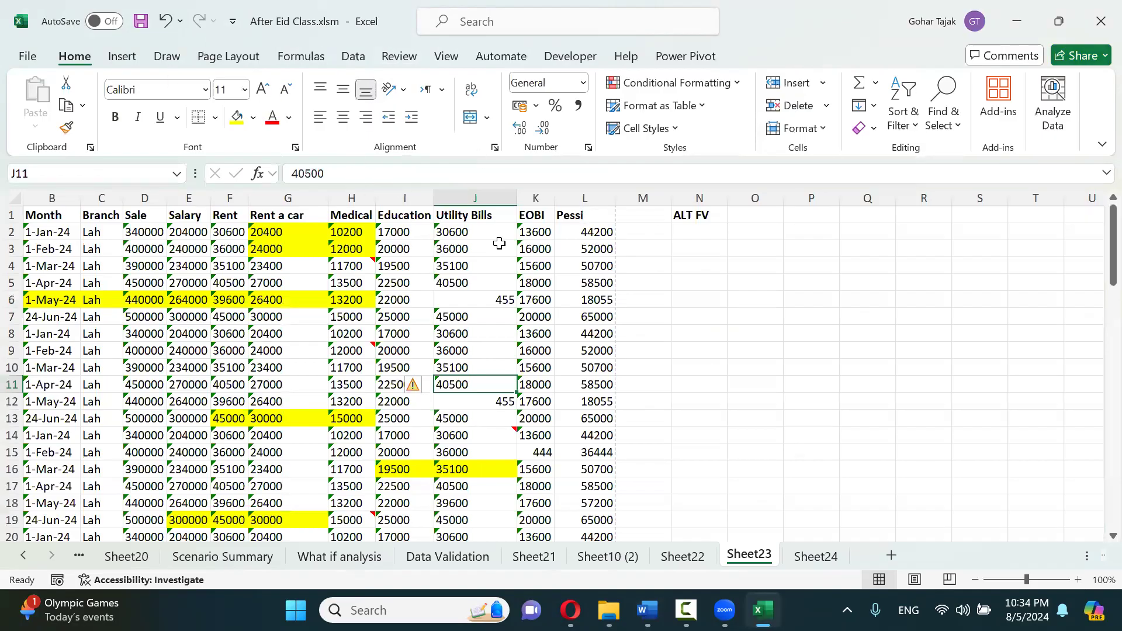
In Page Layout view, replace the &[Time] code in the centre header with the author's name
{"action": "left_click", "coordinate": [911, 581]}
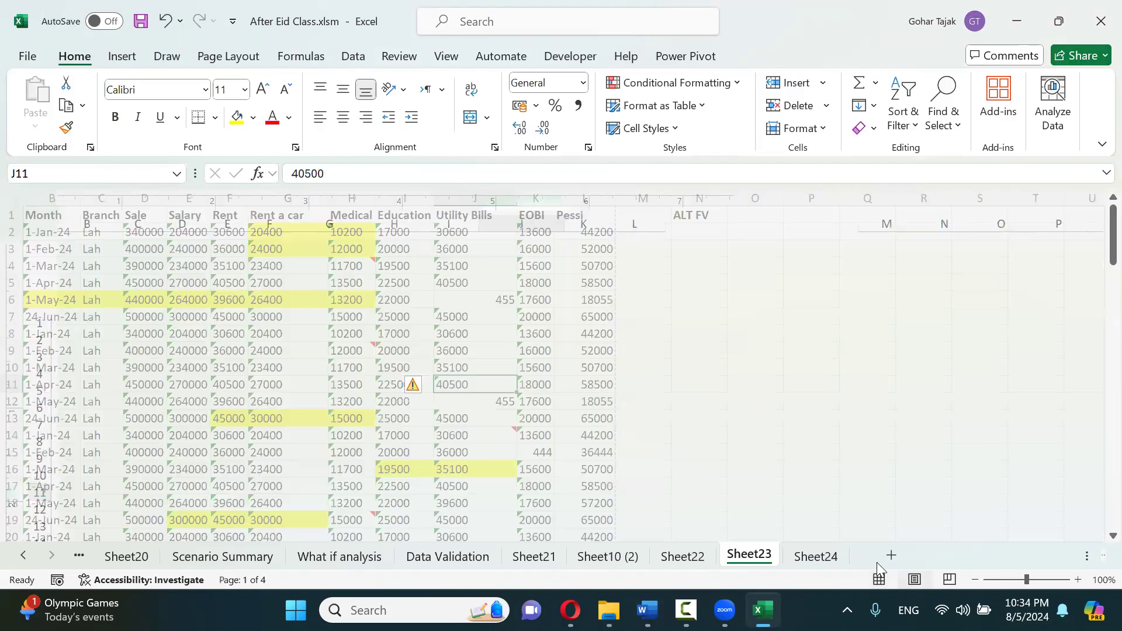
{"action": "left_click", "coordinate": [368, 286]}
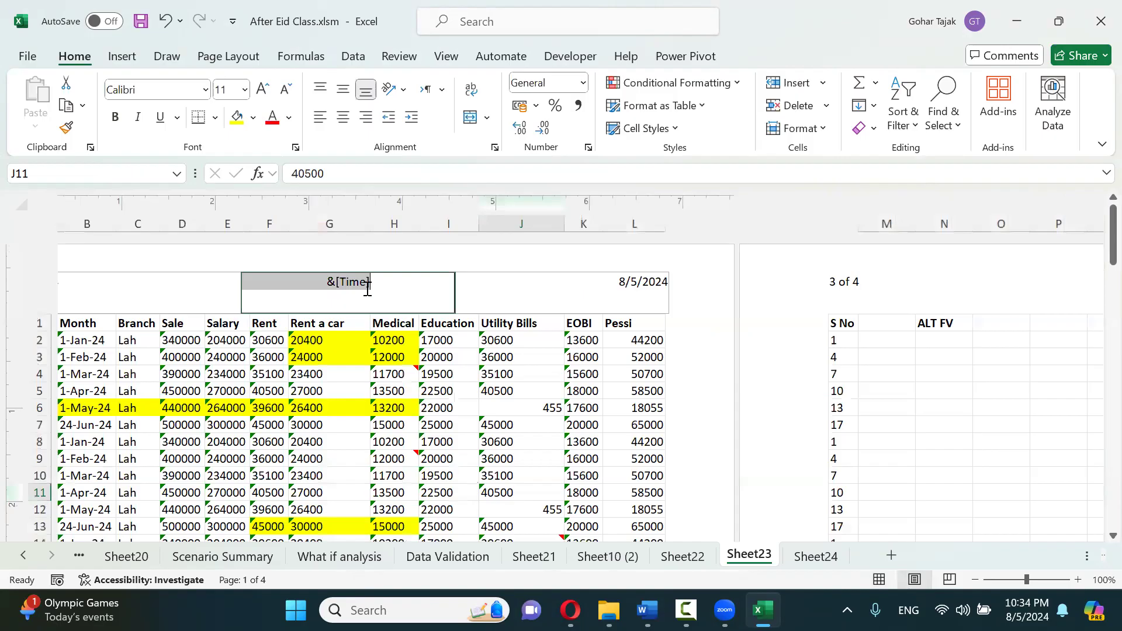
{"action": "left_click", "coordinate": [328, 281]}
{"action": "left_click_drag", "start_coordinate": [333, 278], "coordinate": [471, 306]}
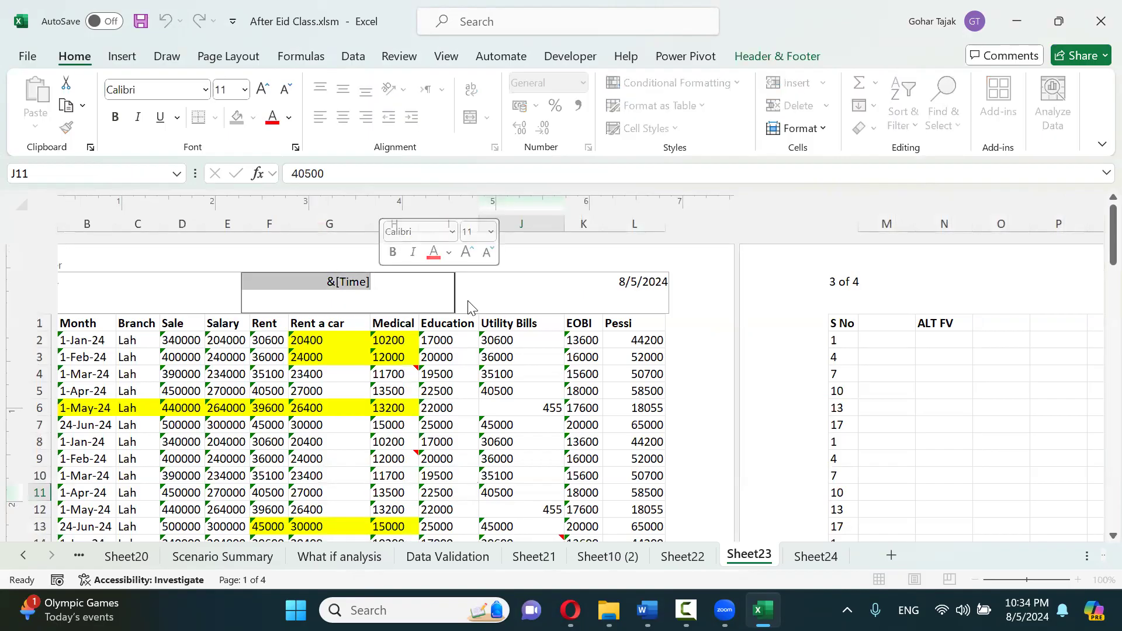
{"action": "type", "text": "Gohar "}
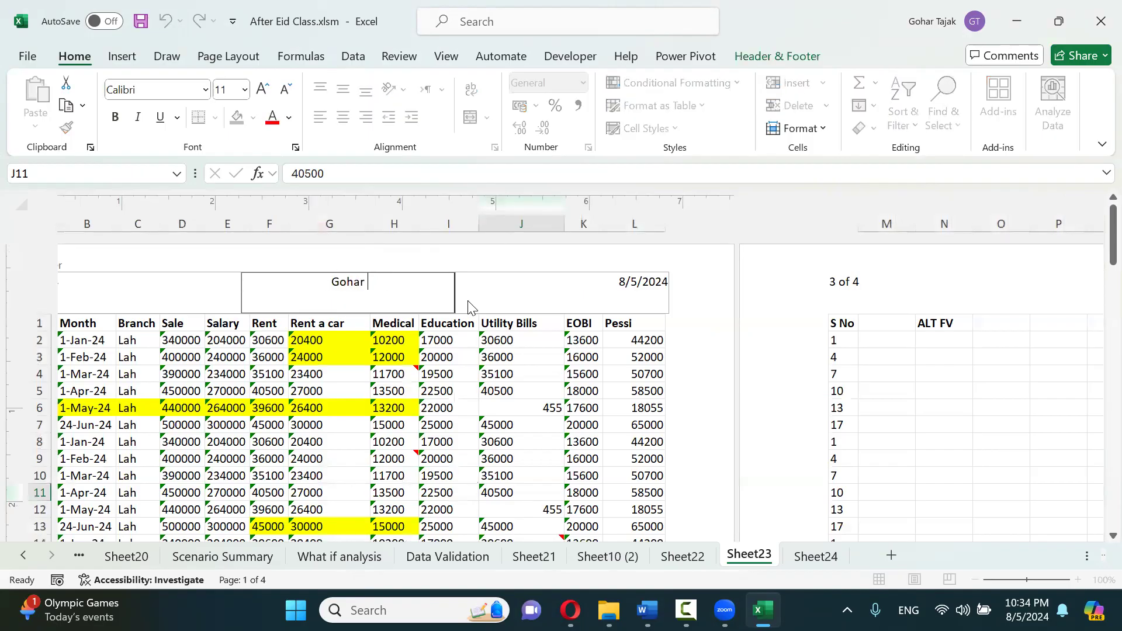
{"action": "type", "text": "Rehman"}
Push the header name down with blank lines before it and leave the header
{"action": "key", "text": "Home"}
{"action": "key", "text": "Return"}
{"action": "key", "text": "Return"}
{"action": "key", "text": "Return"}
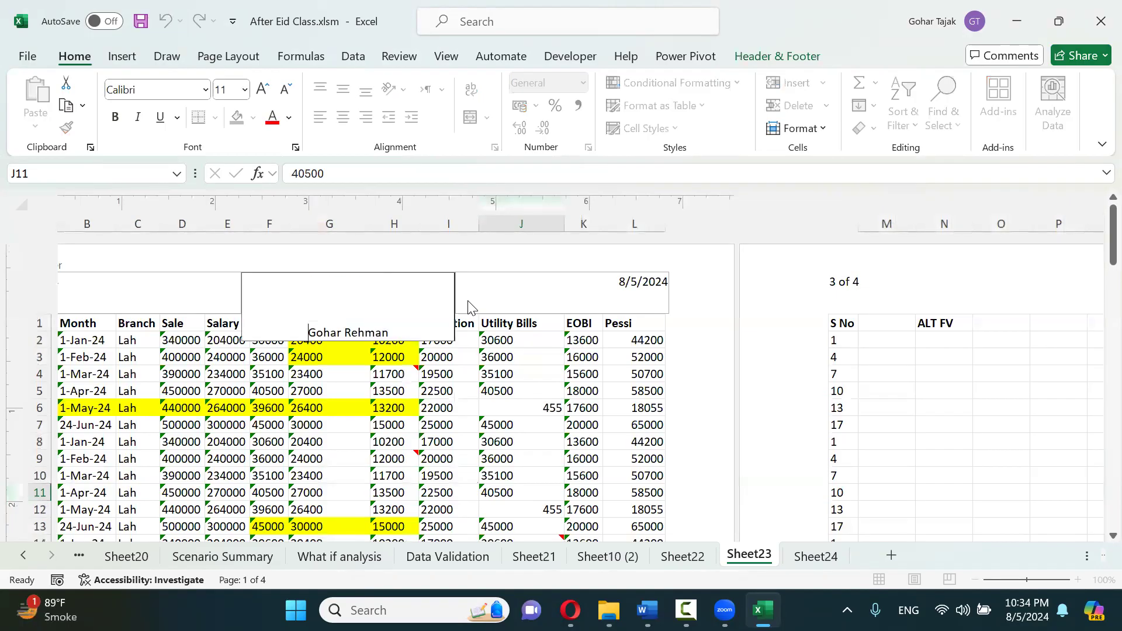
{"action": "key", "text": "Return"}
{"action": "key", "text": "Return"}
{"action": "key", "text": "Return"}
{"action": "key", "text": "Return"}
{"action": "key", "text": "Return"}
{"action": "key", "text": "Return"}
{"action": "key", "text": "Return"}
{"action": "key", "text": "Return"}
{"action": "key", "text": "Return"}
{"action": "key", "text": "Return"}
{"action": "key", "text": "Return"}
{"action": "key", "text": "Return"}
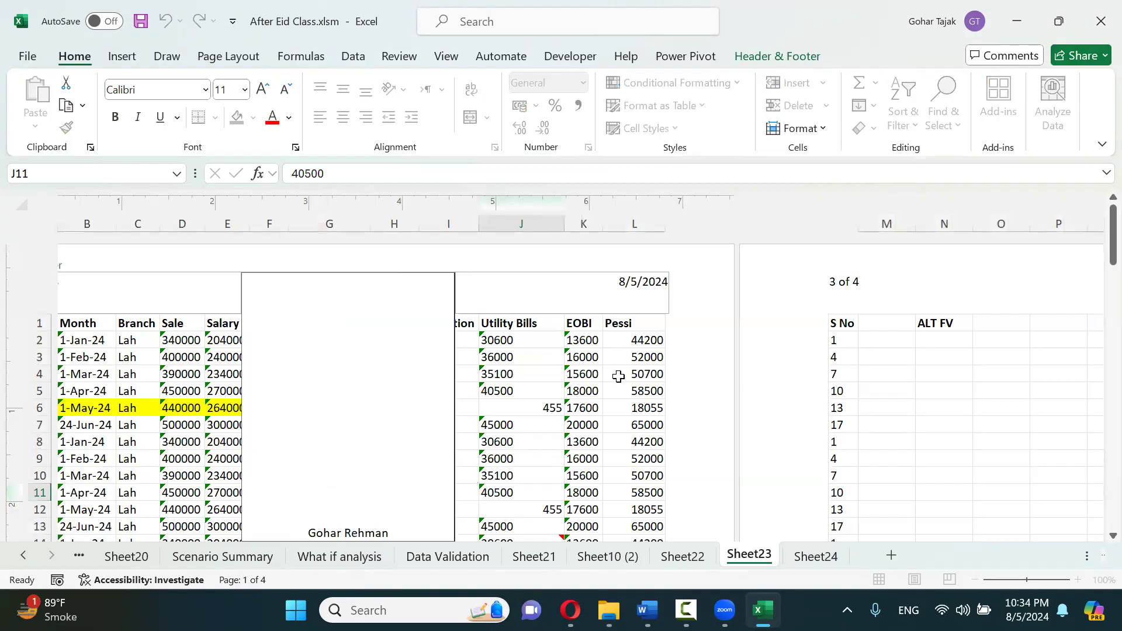
{"action": "left_click", "coordinate": [736, 351]}
{"action": "scroll", "coordinate": [442, 465], "scroll_direction": "down", "scroll_amount": 4}
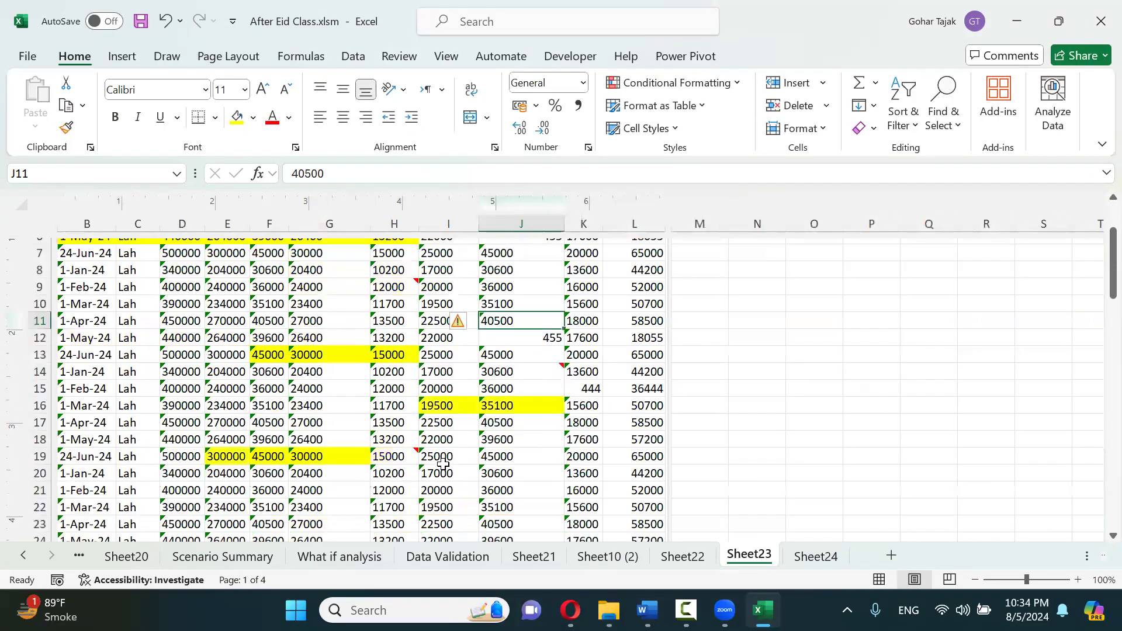
{"action": "scroll", "coordinate": [422, 462], "scroll_direction": "up", "scroll_amount": 4}
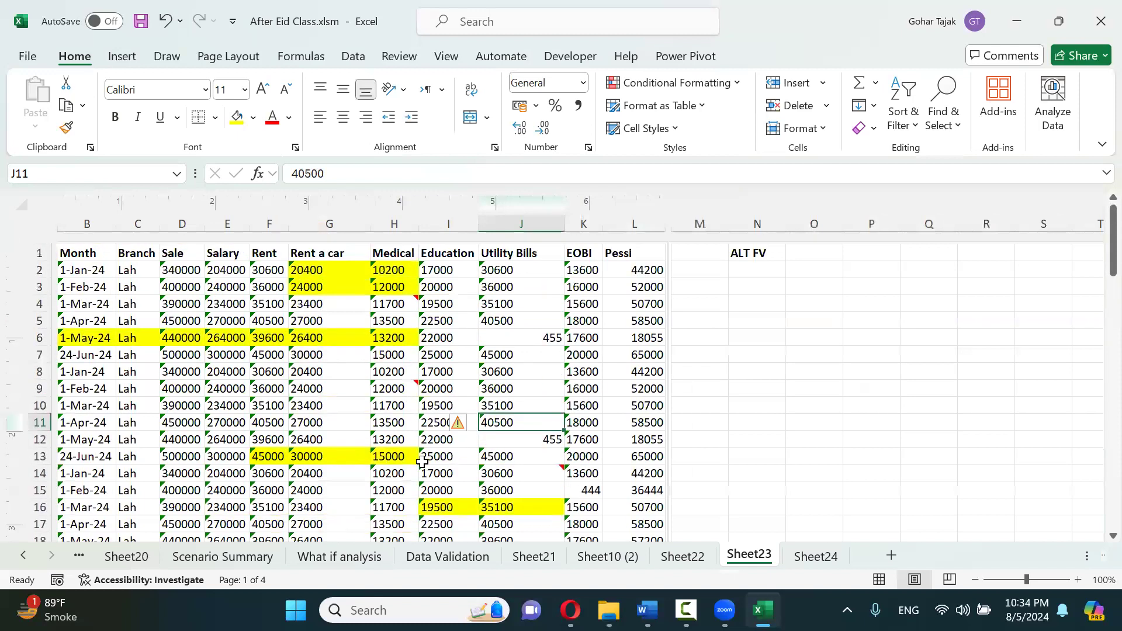
From print preview, open Page Setup's custom header and select the name in the centre section
{"action": "key", "text": "ctrl+p"}
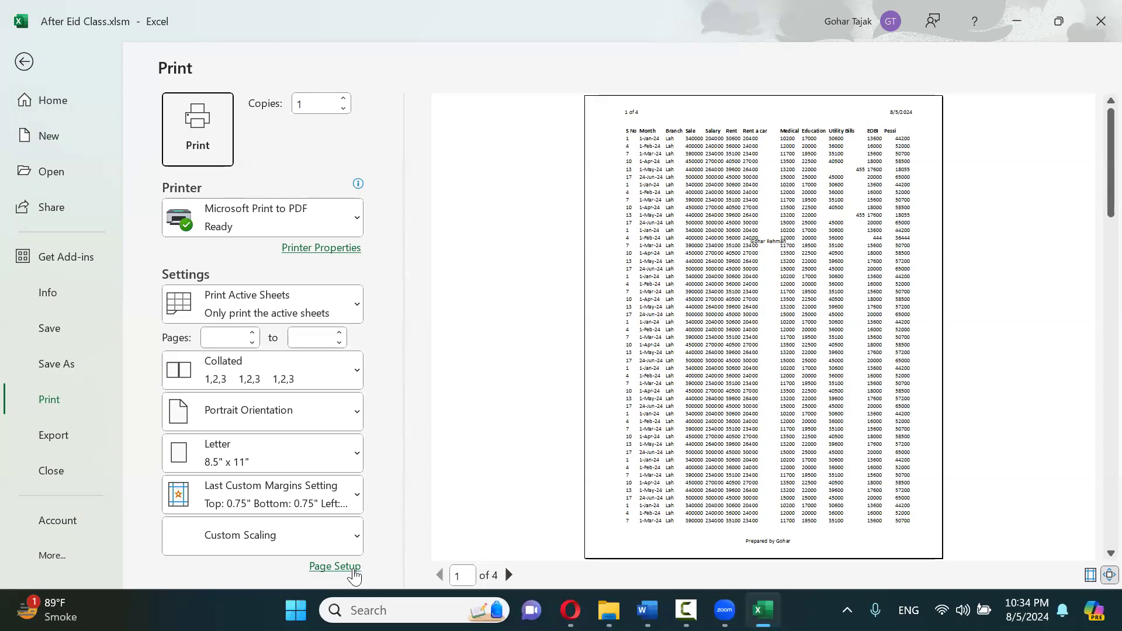
{"action": "left_click", "coordinate": [358, 577]}
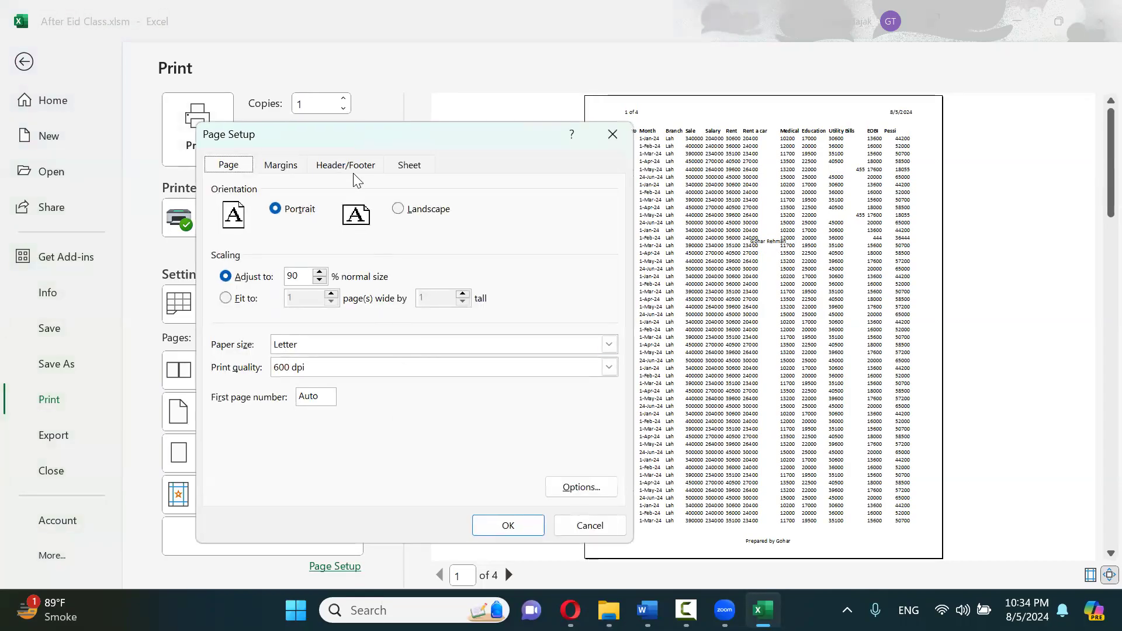
{"action": "left_click", "coordinate": [345, 165]}
{"action": "left_click", "coordinate": [374, 295]}
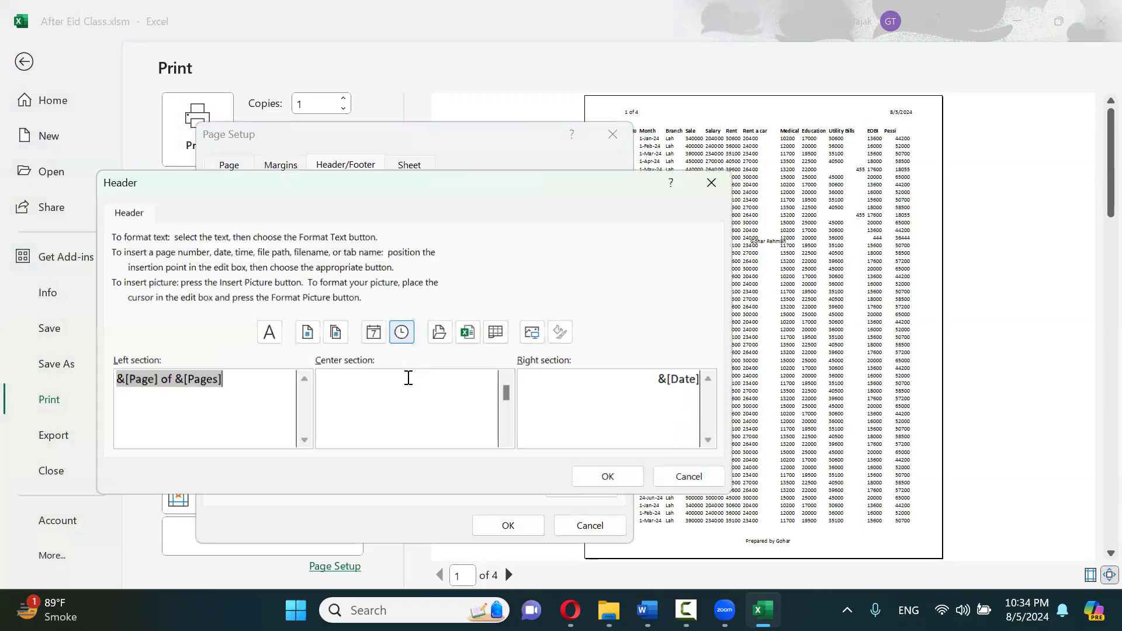
{"action": "left_click", "coordinate": [413, 390]}
{"action": "scroll", "coordinate": [413, 390], "scroll_direction": "down", "scroll_amount": 2}
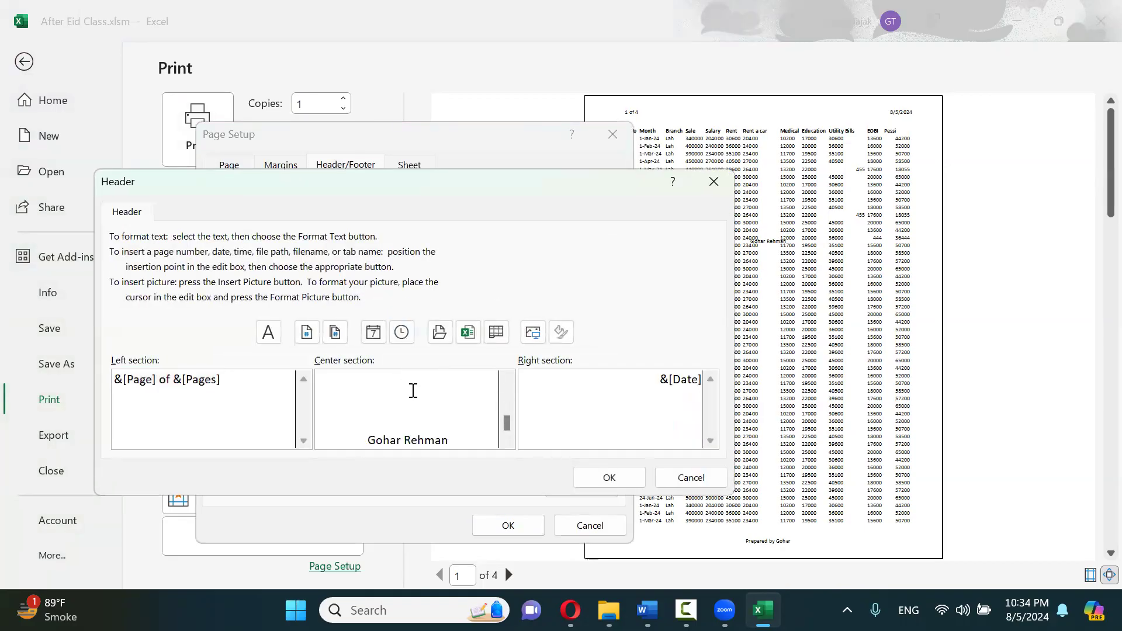
{"action": "left_click_drag", "start_coordinate": [368, 439], "coordinate": [471, 436]}
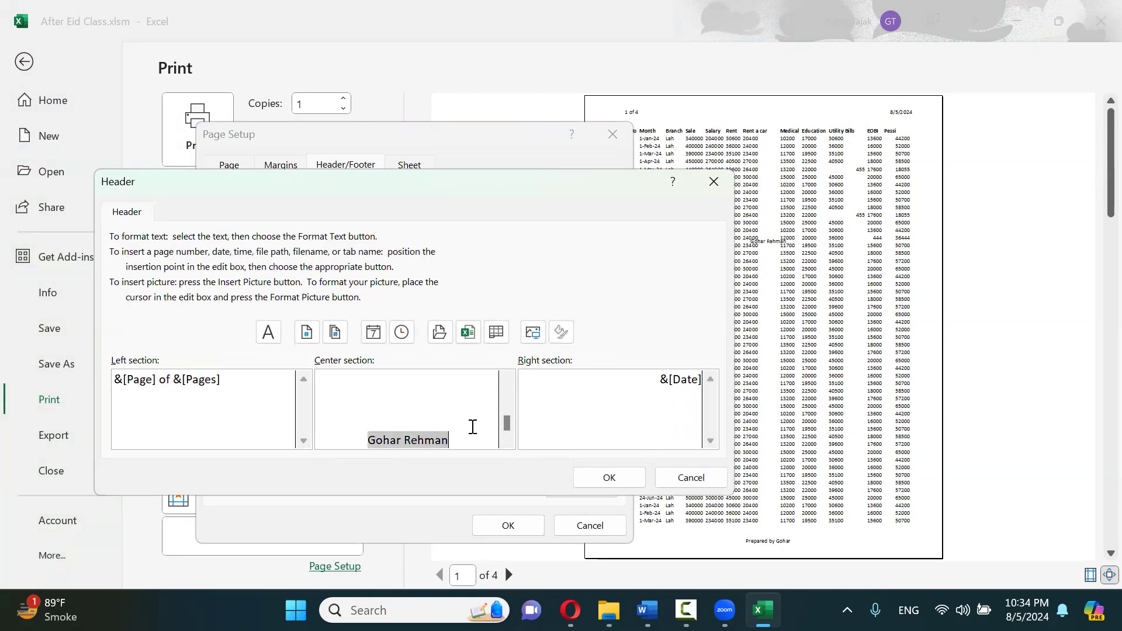
Set the header name's font size to 48 and confirm the Header and Page Setup dialogs
{"action": "left_click", "coordinate": [274, 336]}
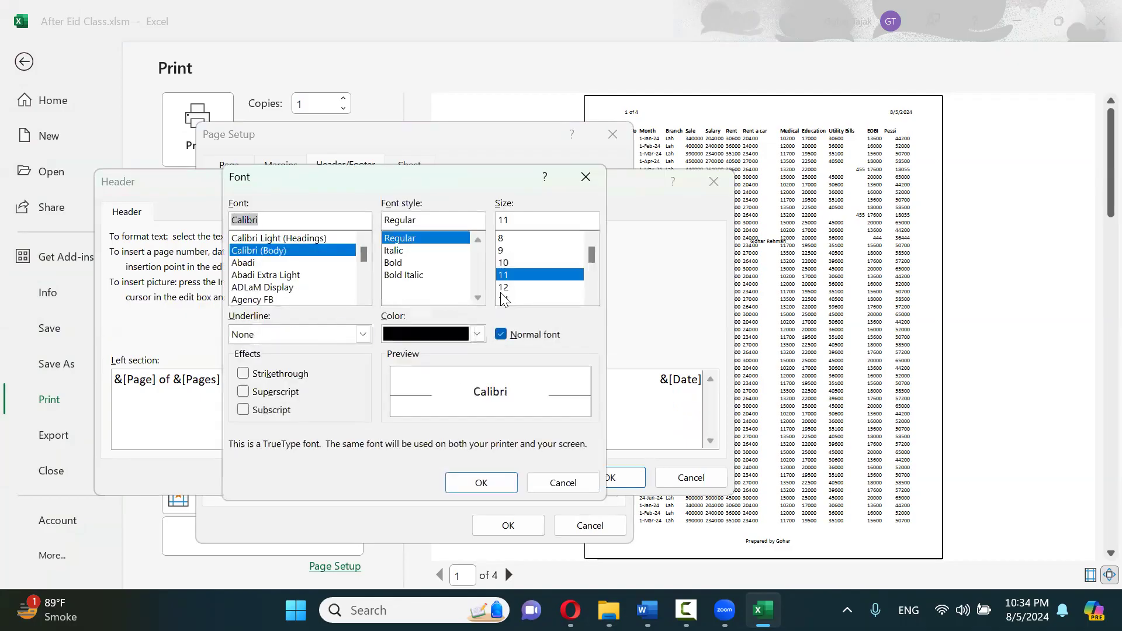
{"action": "left_click", "coordinate": [514, 299]}
{"action": "scroll", "coordinate": [517, 301], "scroll_direction": "down", "scroll_amount": 3}
{"action": "left_click", "coordinate": [517, 300]}
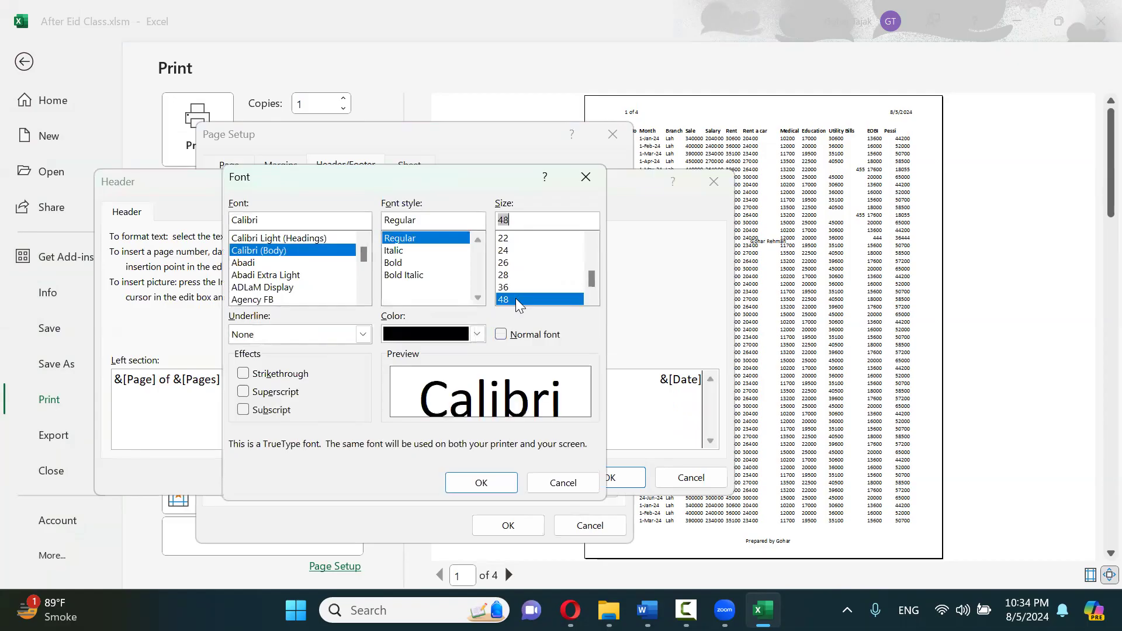
{"action": "left_click", "coordinate": [491, 484]}
{"action": "left_click", "coordinate": [593, 477]}
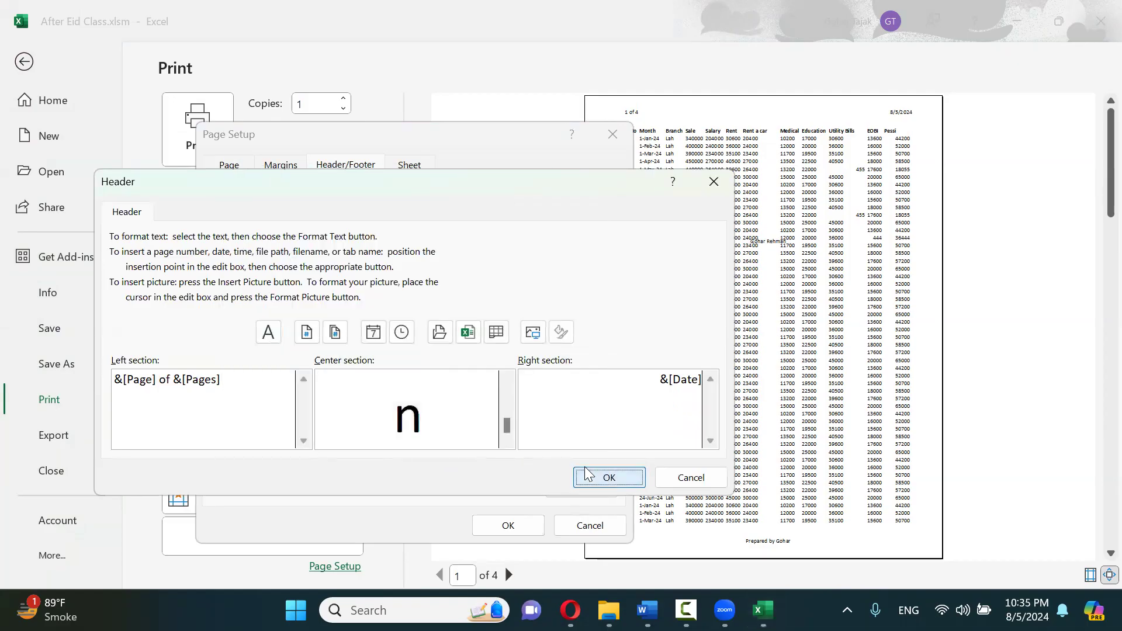
{"action": "left_click", "coordinate": [508, 524]}
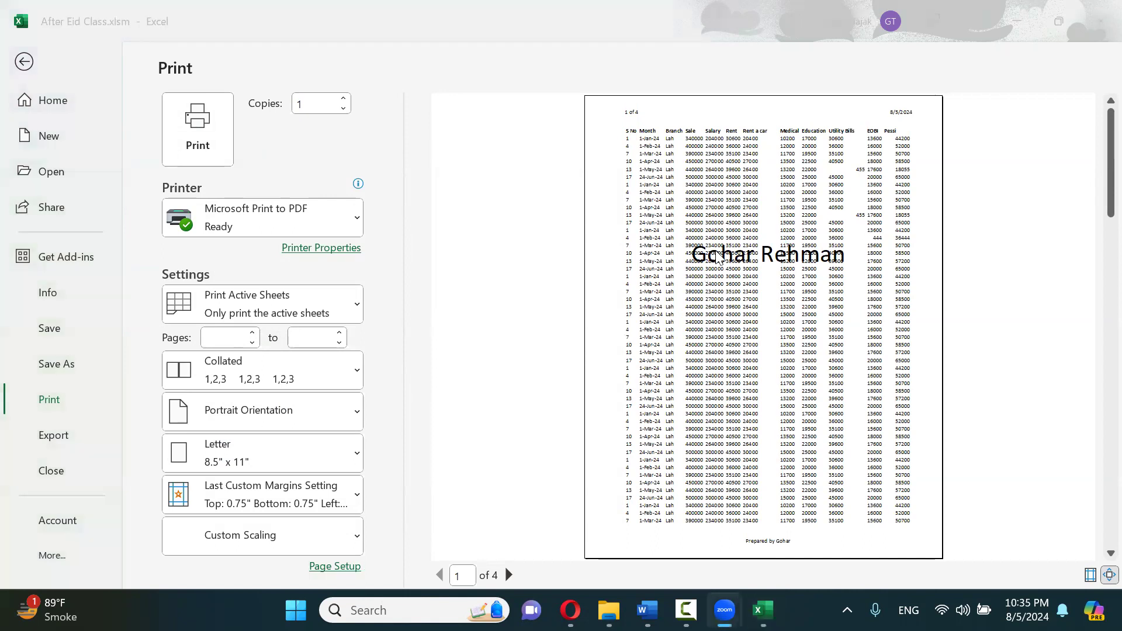
{"action": "left_click", "coordinate": [25, 63]}
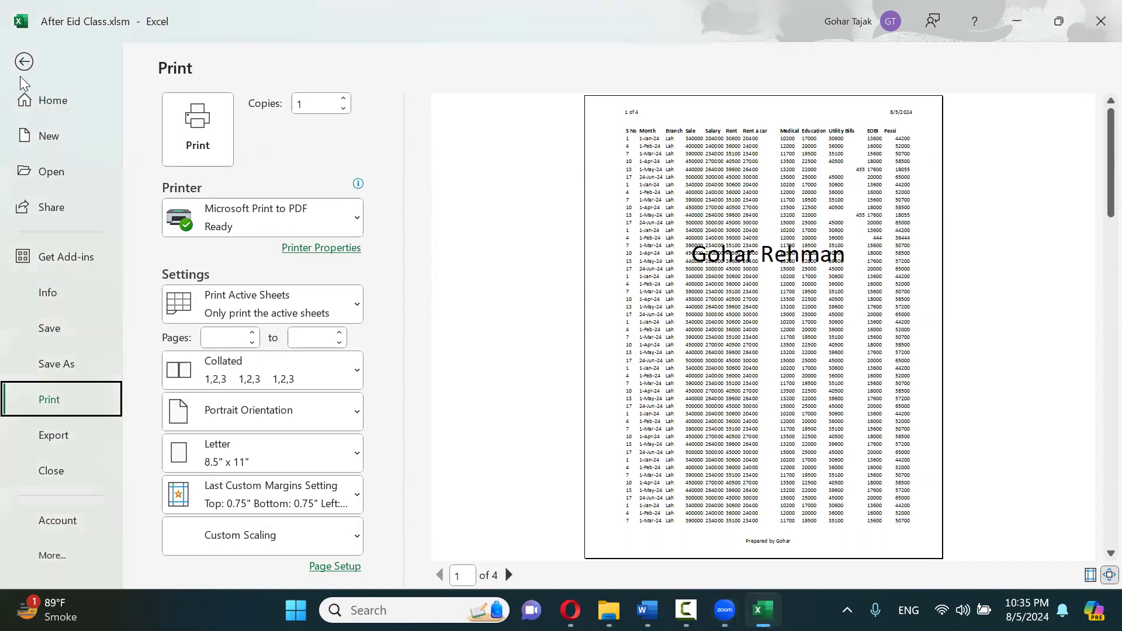
Exit print preview and return to the top-left of Sheet23's expense table
{"action": "left_click", "coordinate": [24, 61]}
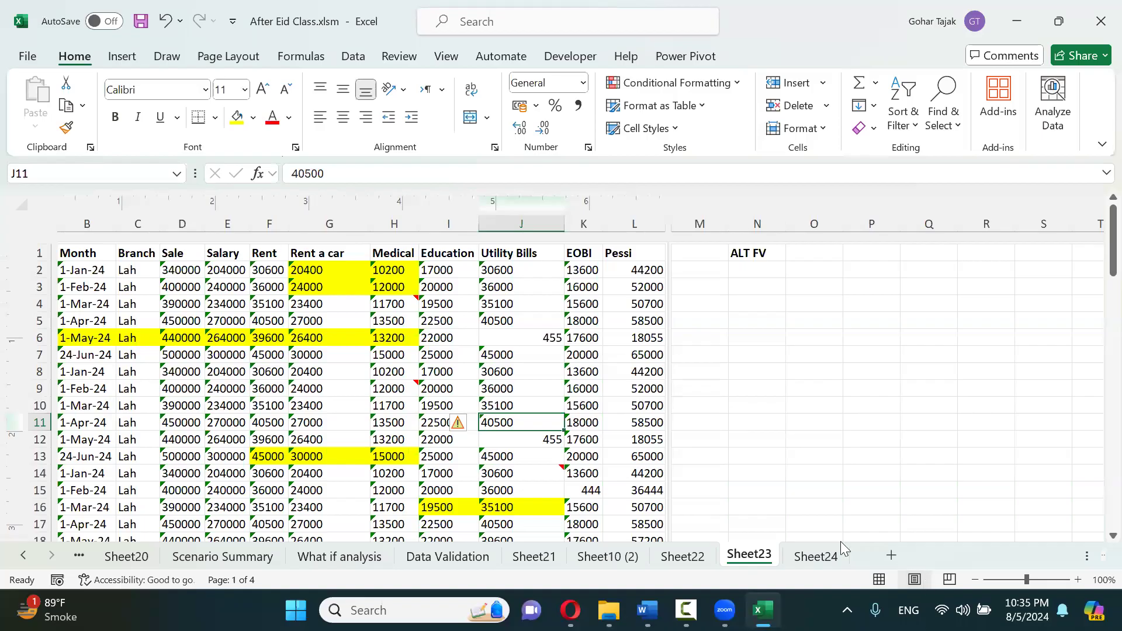
{"action": "middle_click", "coordinate": [482, 351]}
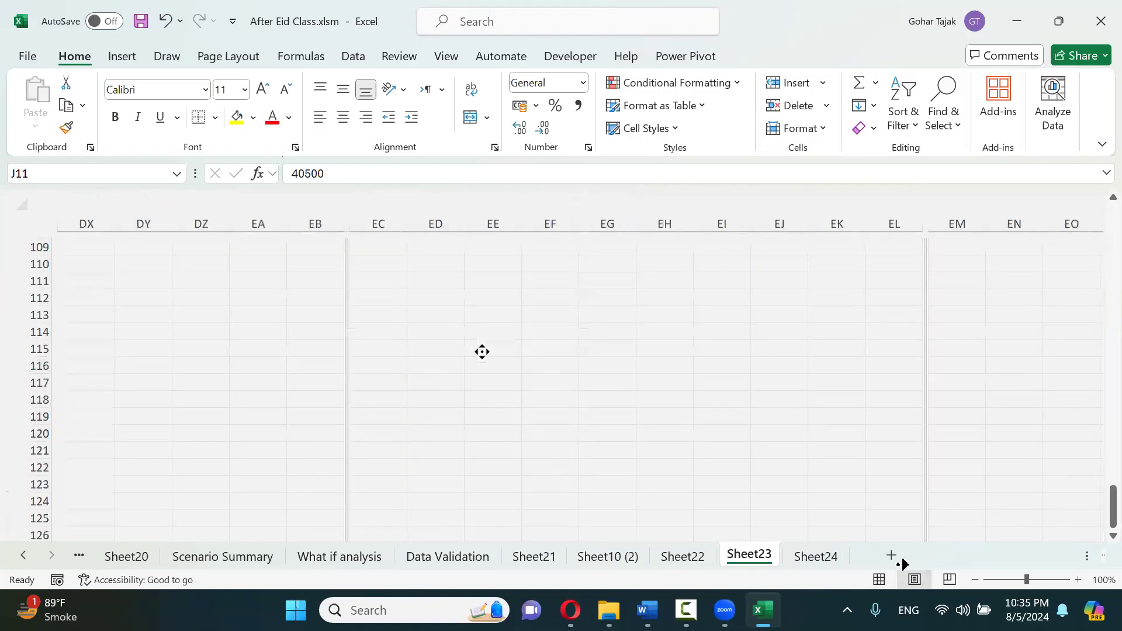
{"action": "middle_click", "coordinate": [570, 449]}
{"action": "scroll", "coordinate": [483, 408], "scroll_direction": "up", "scroll_amount": 2}
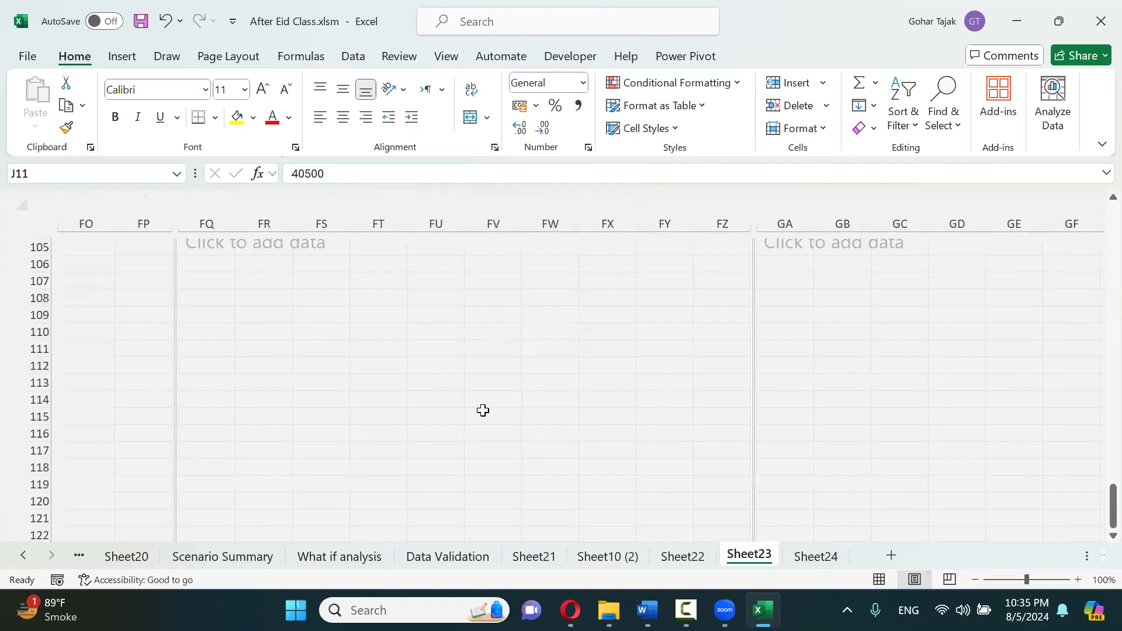
{"action": "left_click", "coordinate": [457, 381]}
{"action": "key", "text": "ctrl+Left"}
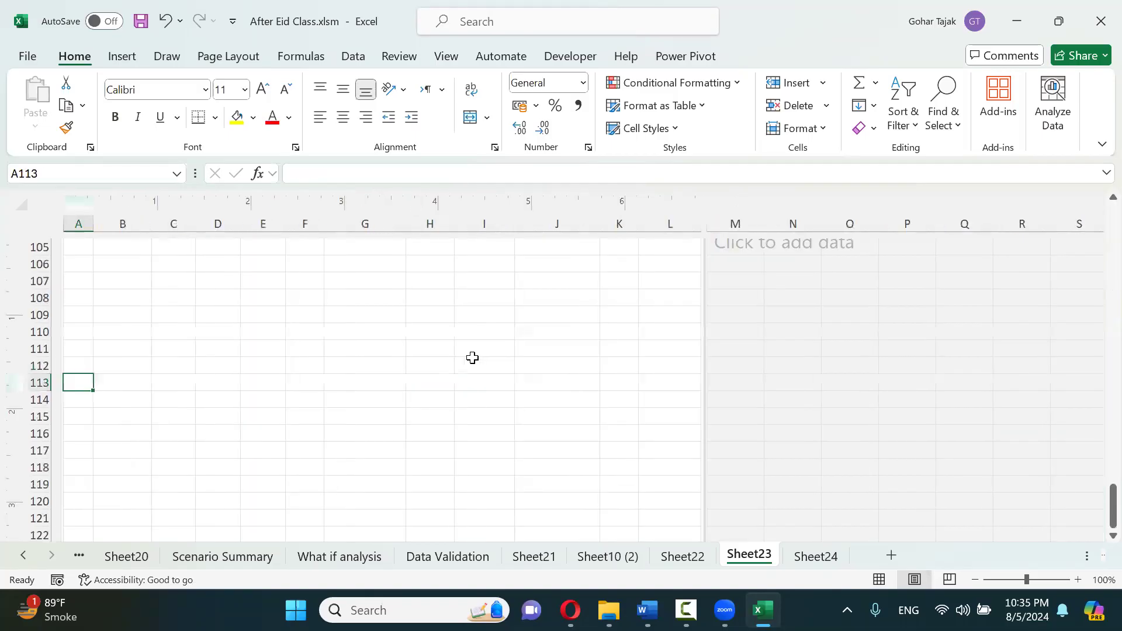
{"action": "key", "text": "ctrl+Up"}
{"action": "key", "text": "ctrl+Up"}
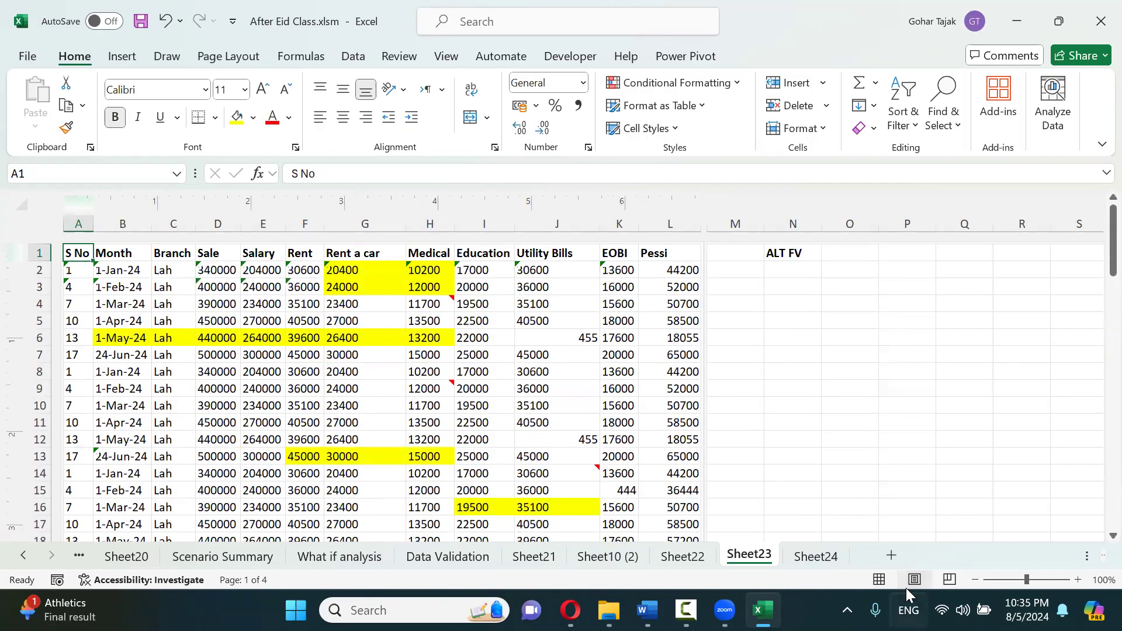
{"action": "left_click", "coordinate": [438, 320]}
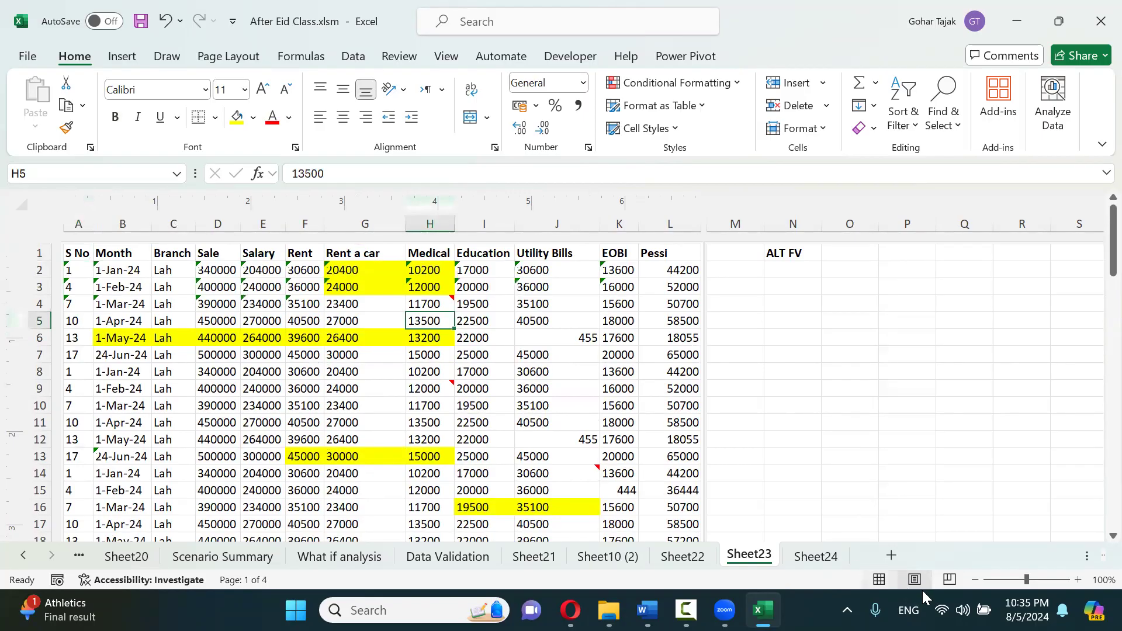
Colour the large centre-header name grey using Home > Font Color, then exit the header
{"action": "left_click", "coordinate": [332, 269]}
{"action": "left_click", "coordinate": [330, 253]}
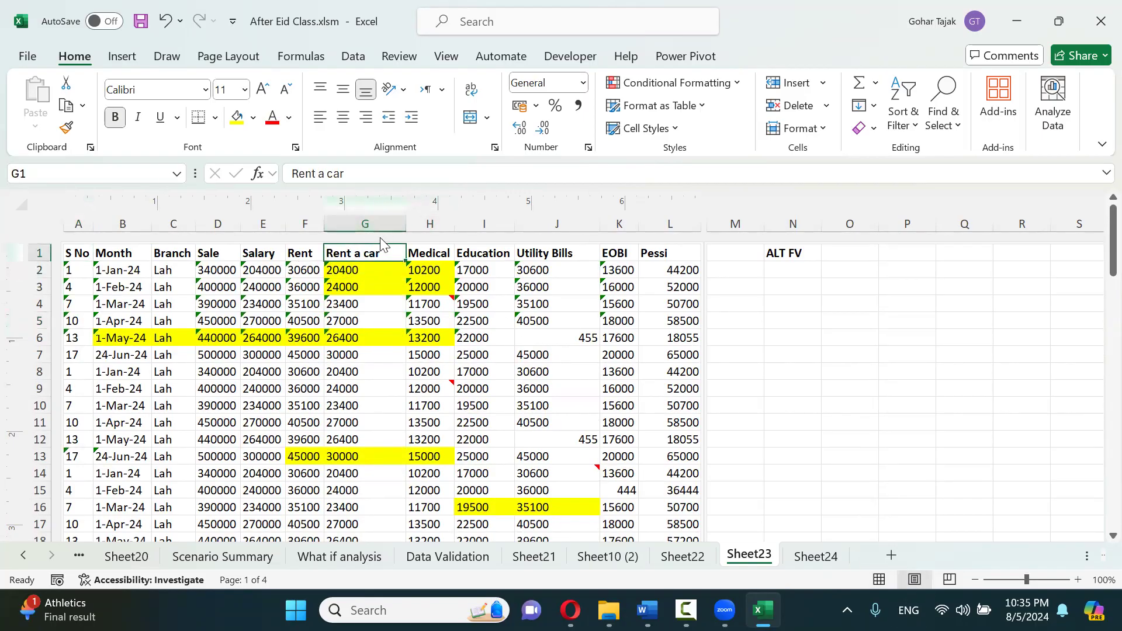
{"action": "double_click", "coordinate": [699, 243]}
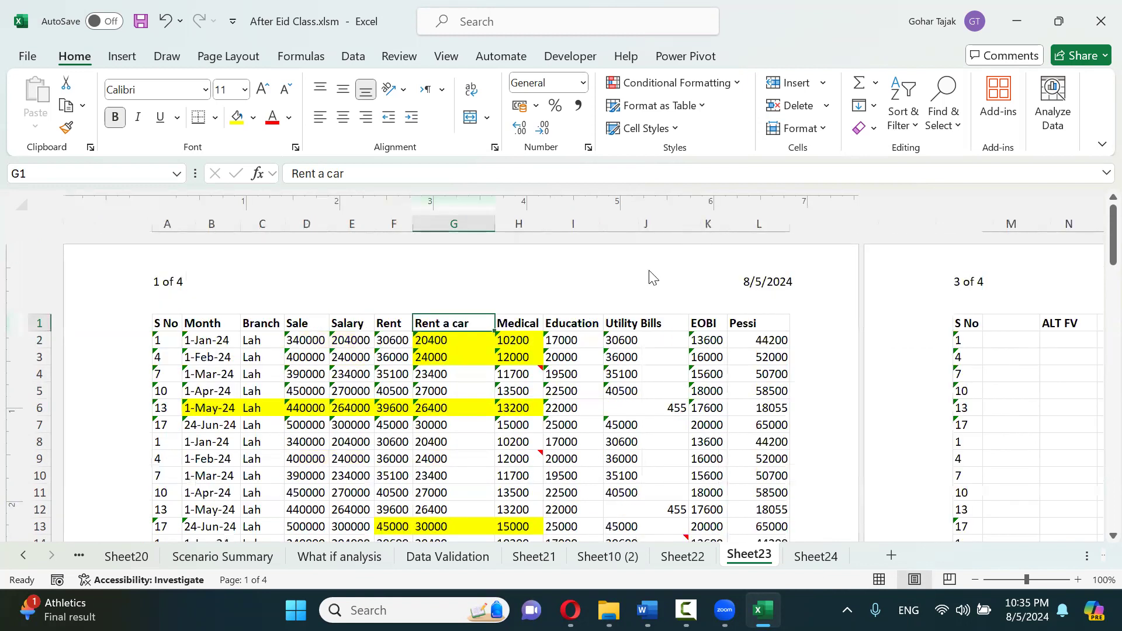
{"action": "left_click", "coordinate": [456, 297]}
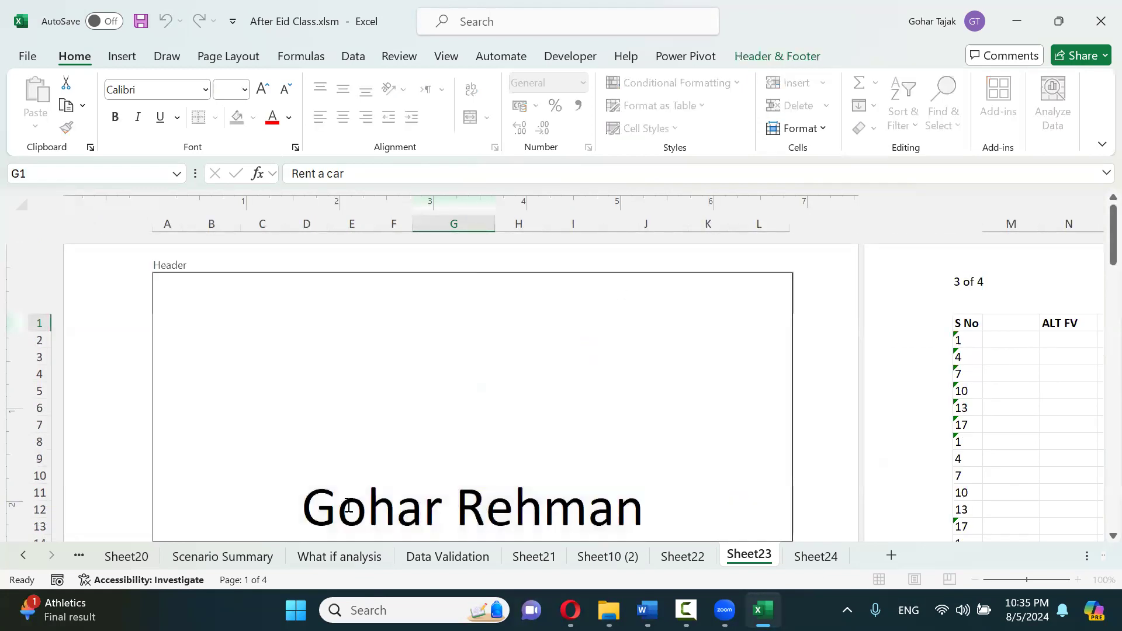
{"action": "left_click_drag", "start_coordinate": [290, 513], "coordinate": [635, 503]}
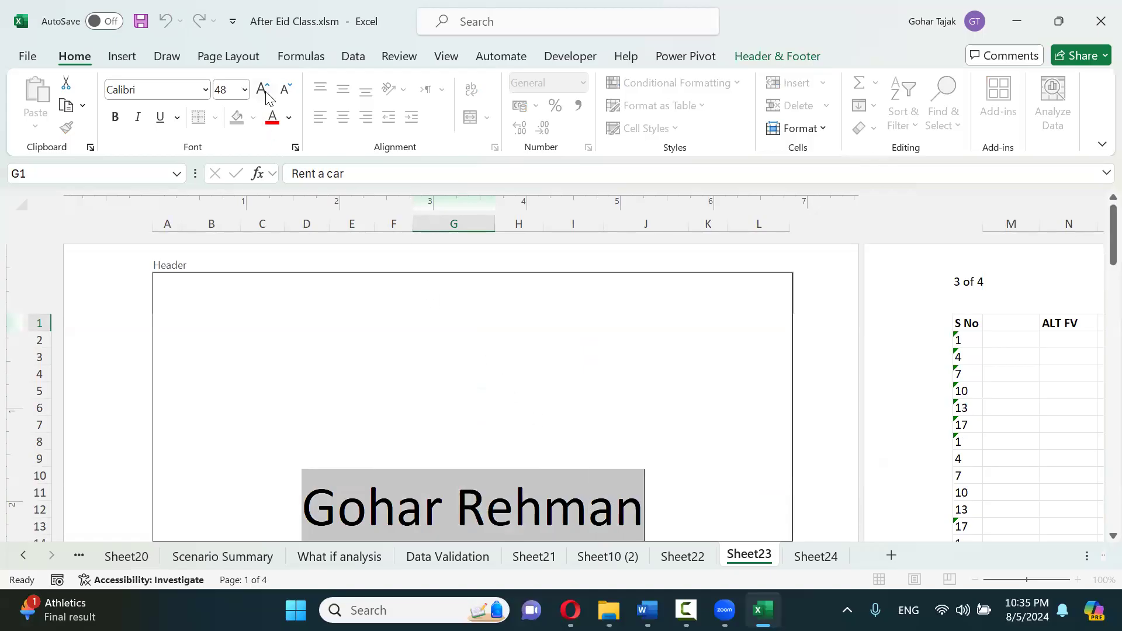
{"action": "left_click", "coordinate": [289, 118]}
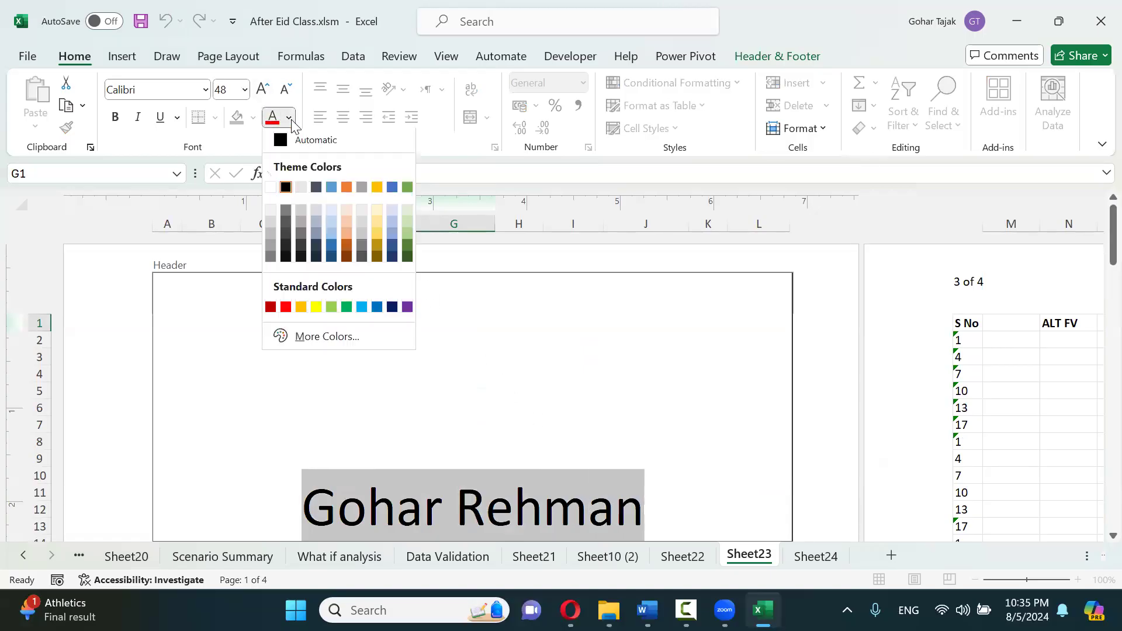
{"action": "left_click", "coordinate": [302, 225]}
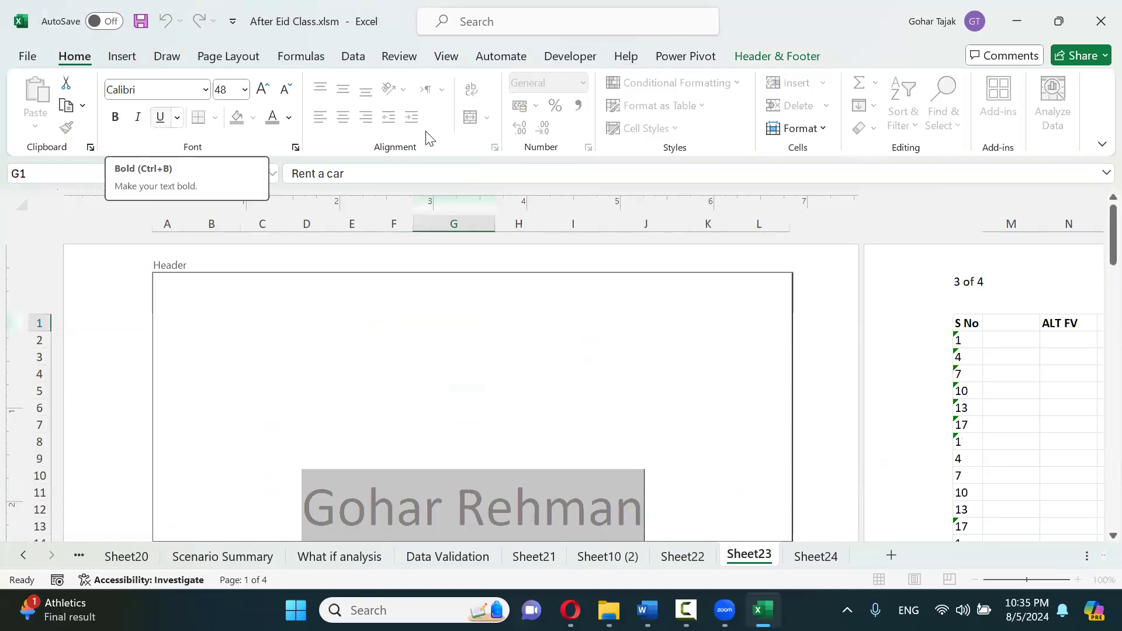
{"action": "left_click", "coordinate": [777, 57]}
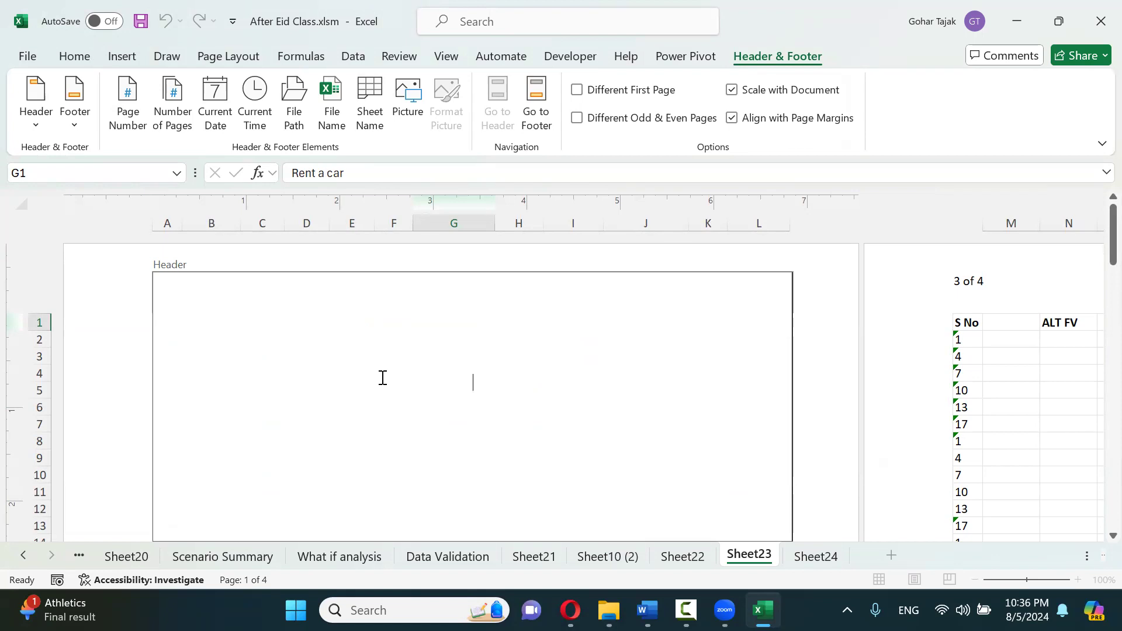
{"action": "key", "text": "Escape"}
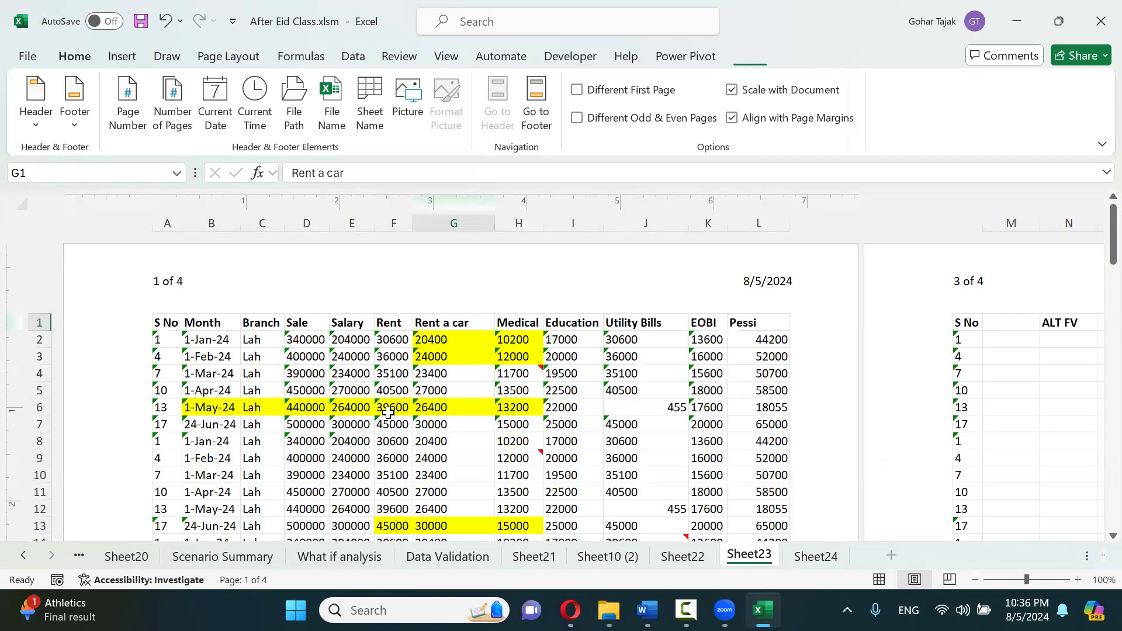
{"action": "scroll", "coordinate": [409, 403], "scroll_direction": "down", "scroll_amount": 5}
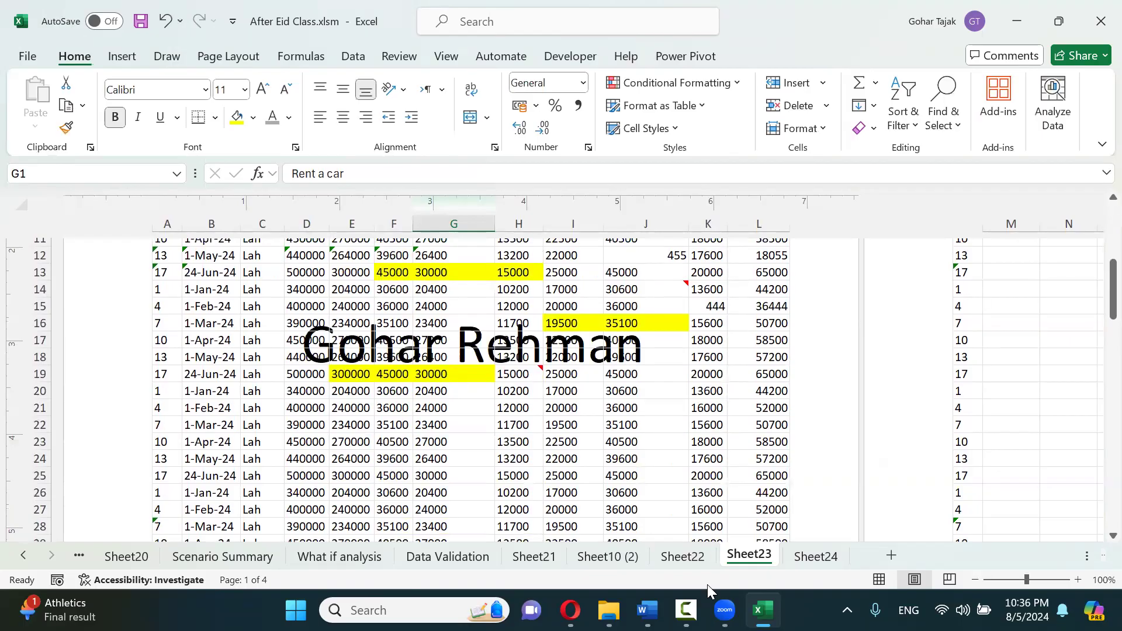
In Word, open Custom Watermark and choose a picture watermark, working offline
{"action": "left_click", "coordinate": [647, 610]}
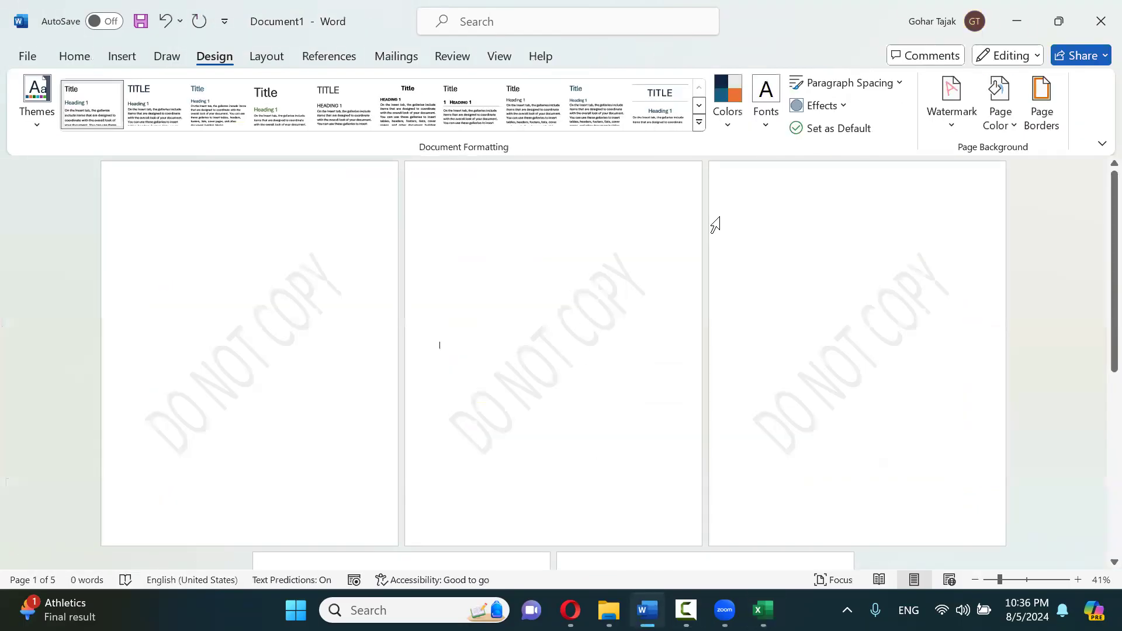
{"action": "left_click", "coordinate": [953, 131]}
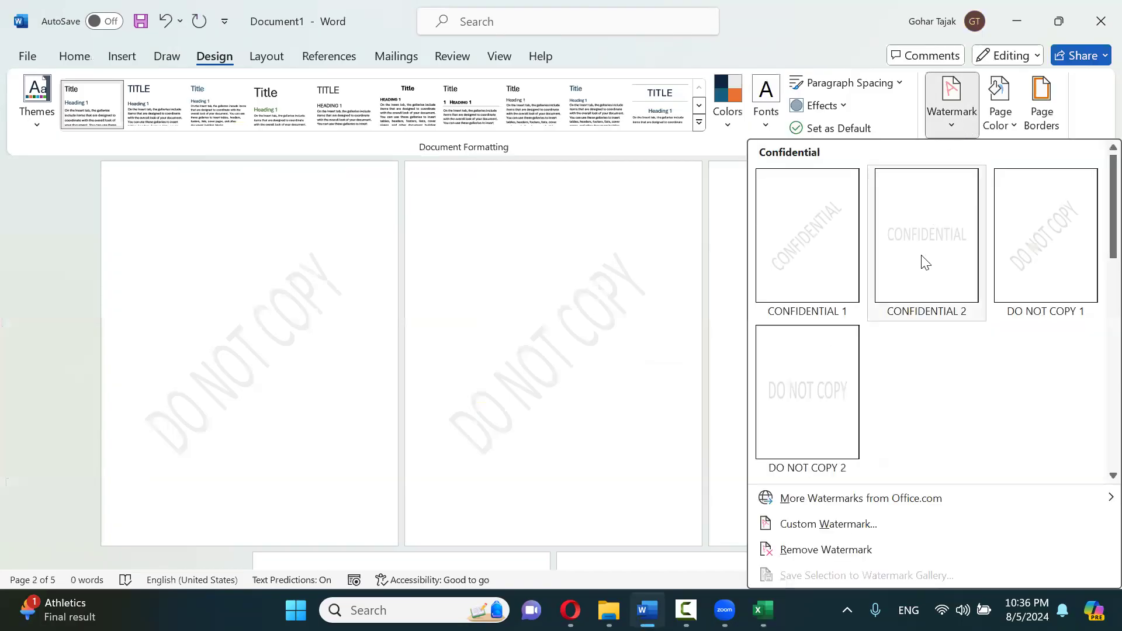
{"action": "left_click", "coordinate": [845, 524]}
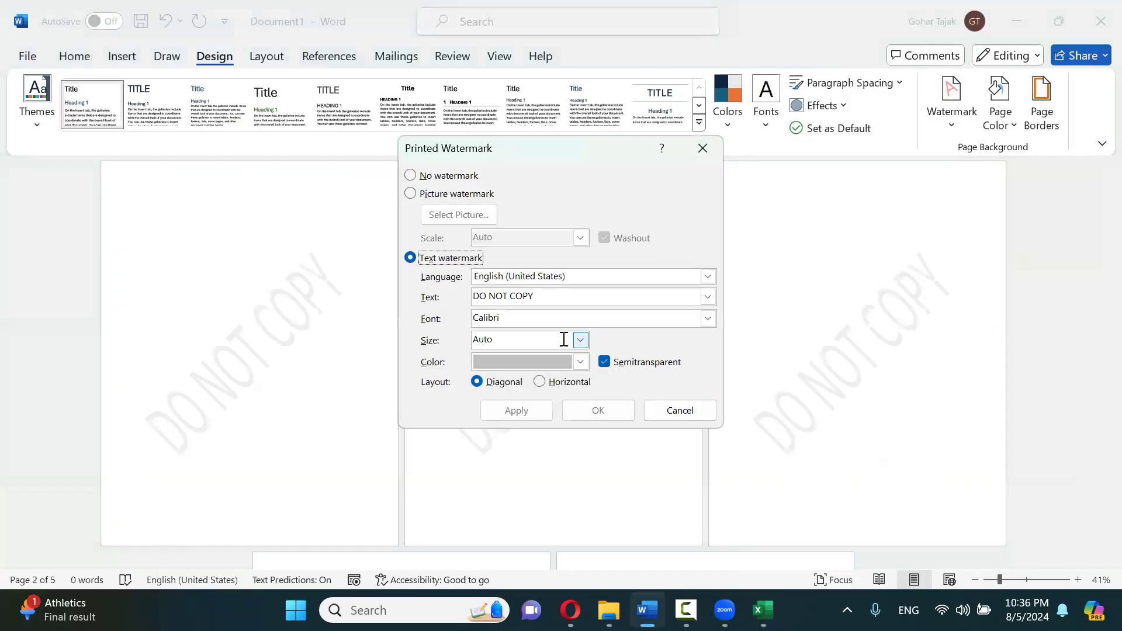
{"action": "left_click", "coordinate": [442, 199]}
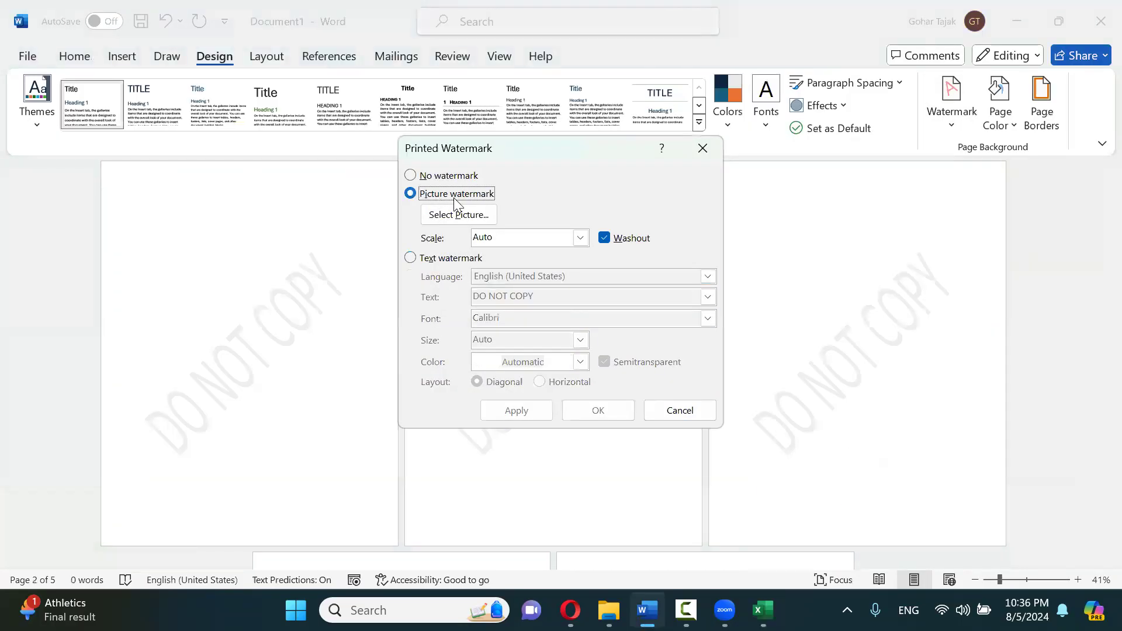
{"action": "left_click", "coordinate": [484, 215]}
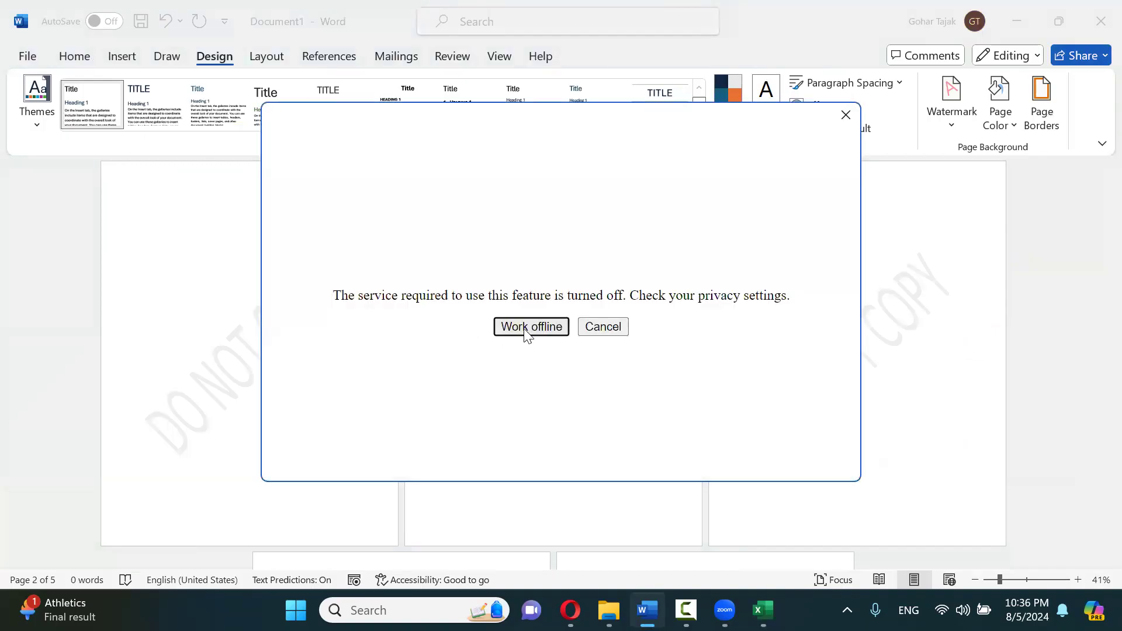
{"action": "left_click", "coordinate": [527, 329]}
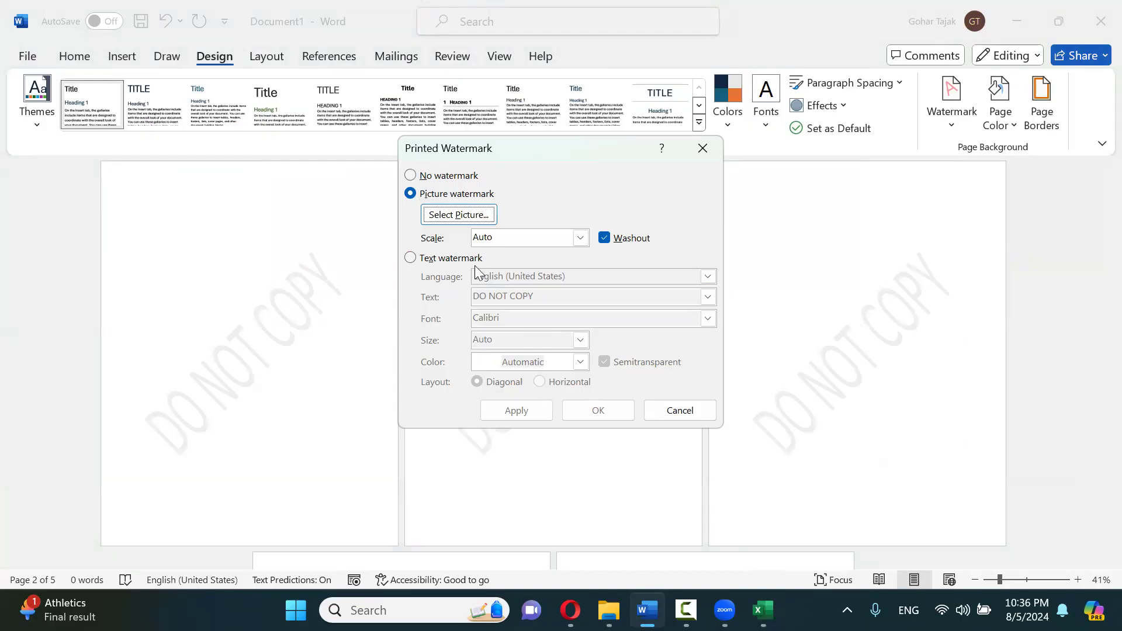
Use the Desktop's XL Maza.png as a washed-out watermark and return to Excel
{"action": "left_click", "coordinate": [453, 215]}
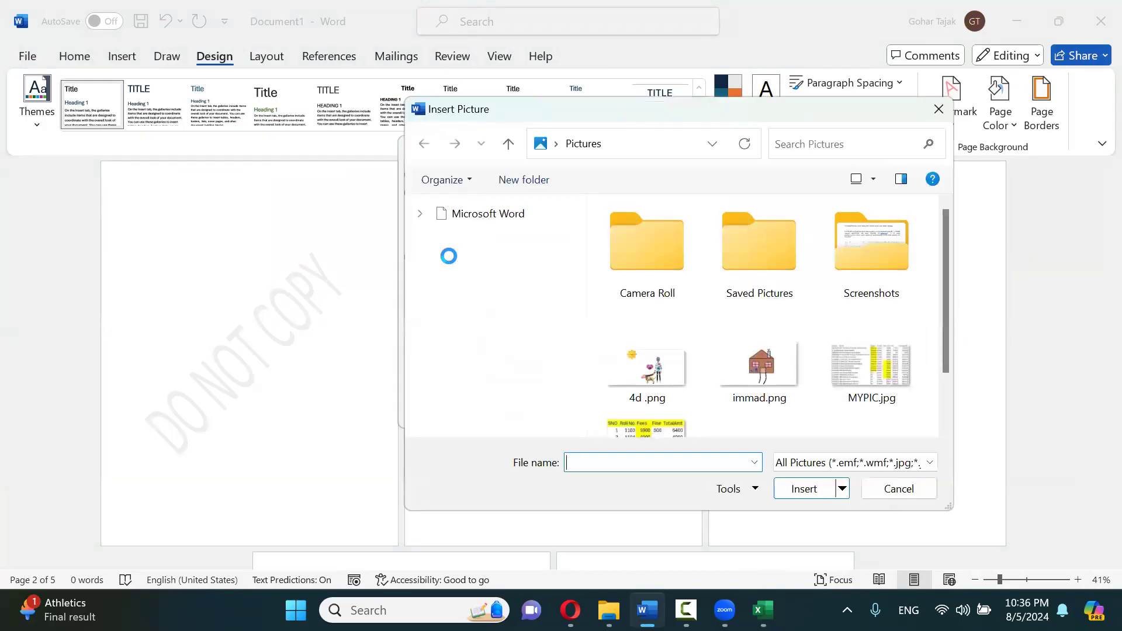
{"action": "left_click", "coordinate": [473, 267]}
{"action": "scroll", "coordinate": [646, 366], "scroll_direction": "down", "scroll_amount": 5}
{"action": "scroll", "coordinate": [646, 368], "scroll_direction": "down", "scroll_amount": 3}
{"action": "left_click", "coordinate": [636, 383]}
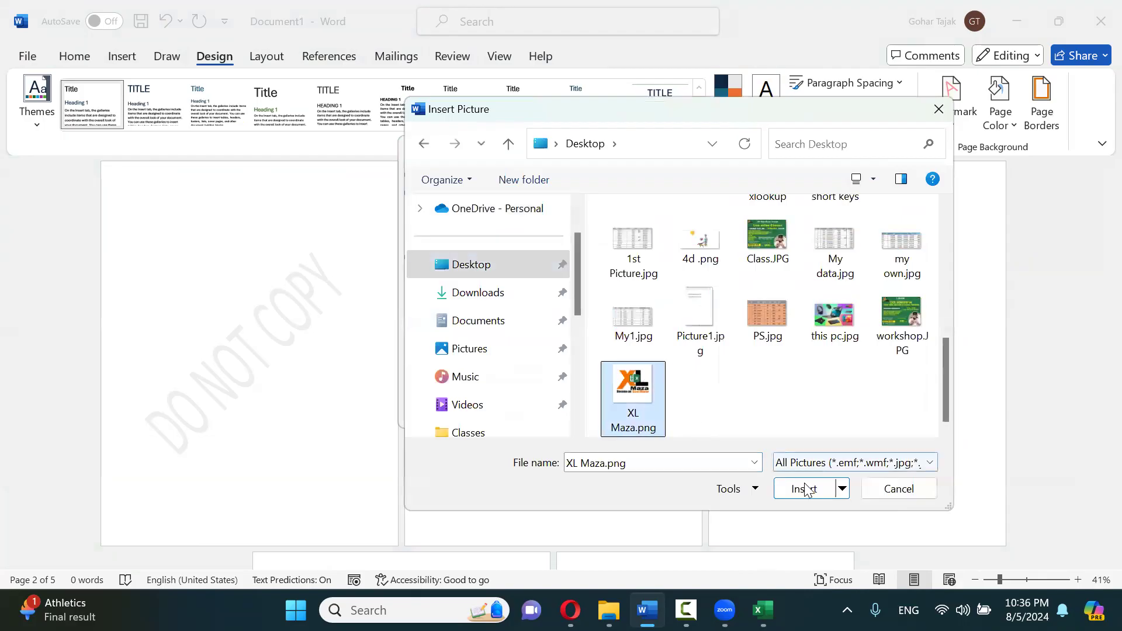
{"action": "left_click", "coordinate": [770, 488]}
{"action": "left_click", "coordinate": [592, 409]}
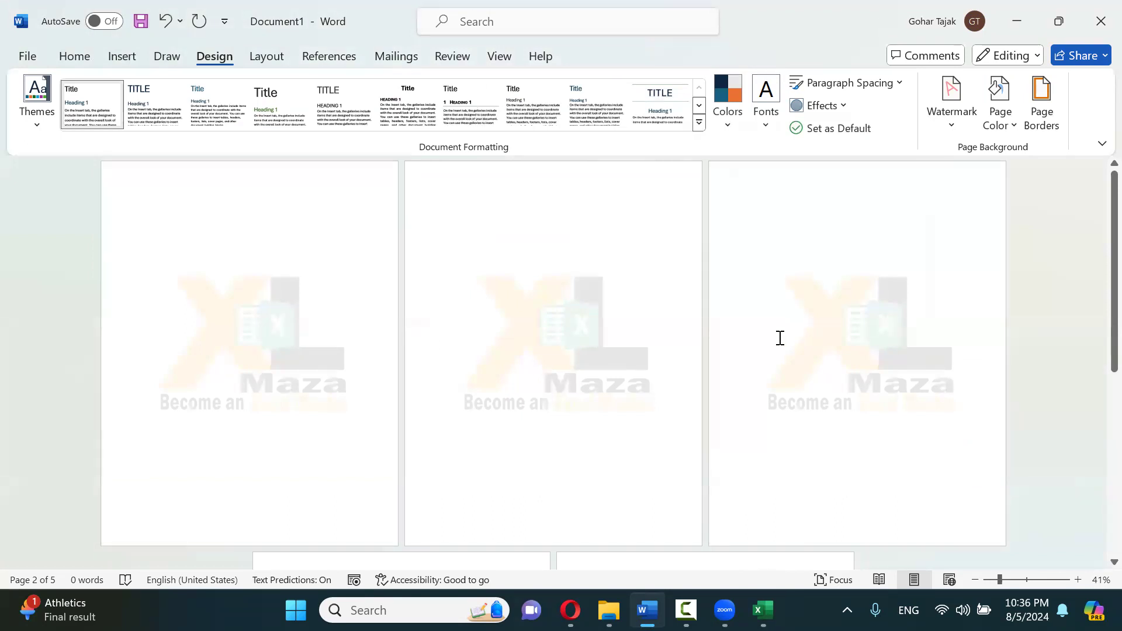
{"action": "left_click", "coordinate": [761, 608]}
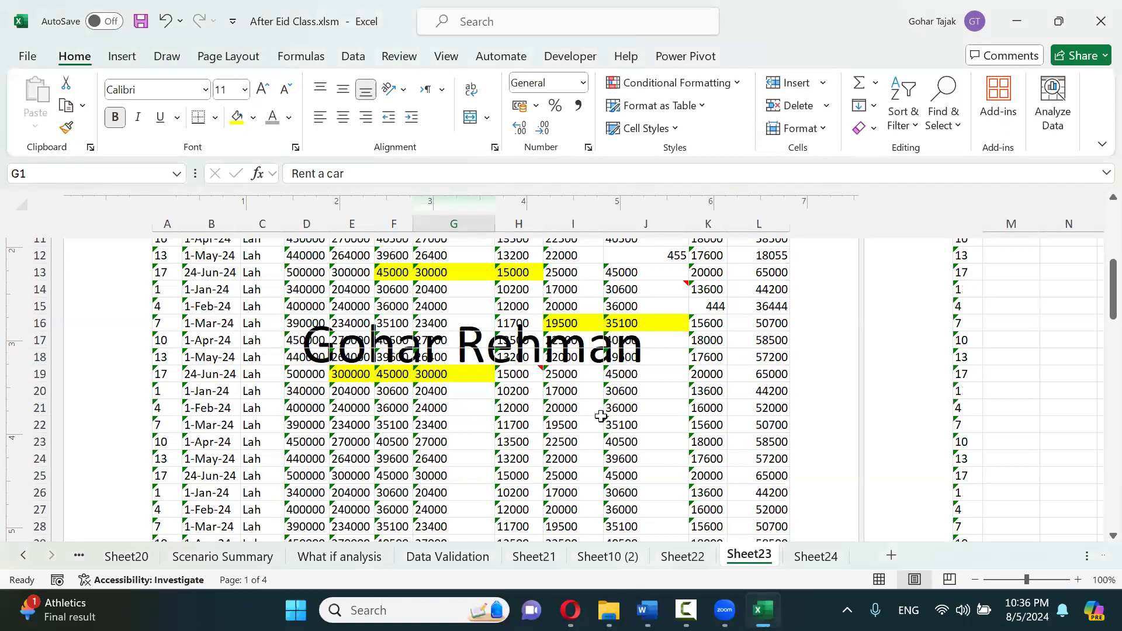
Return to Normal view and open the custom header editor via Ctrl+P > Page Setup
{"action": "scroll", "coordinate": [544, 365], "scroll_direction": "up", "scroll_amount": 1}
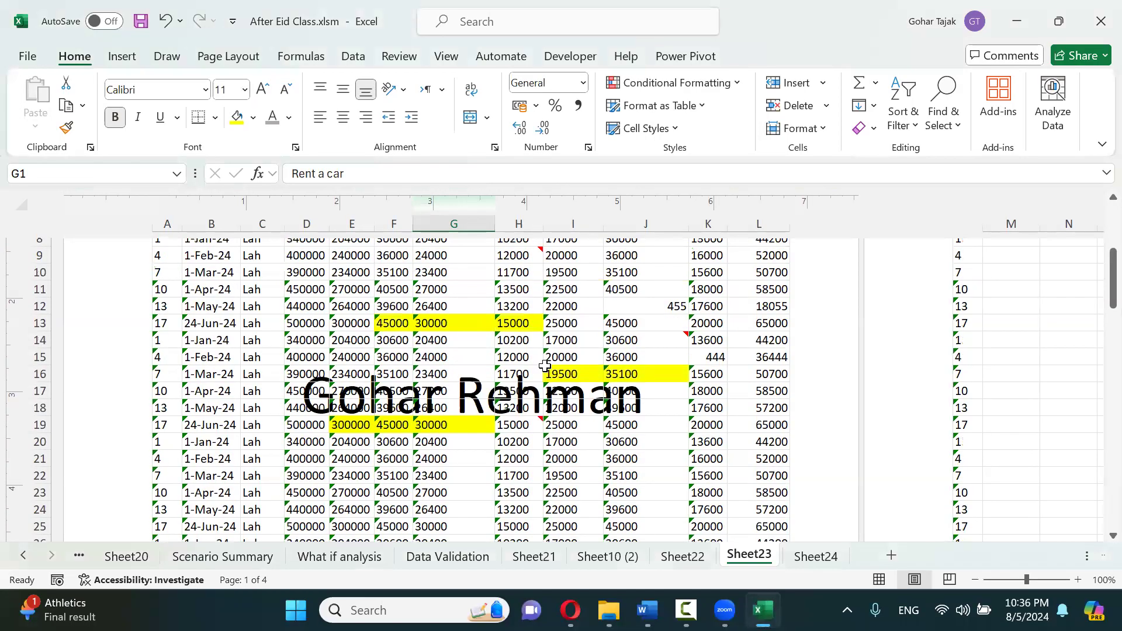
{"action": "scroll", "coordinate": [545, 366], "scroll_direction": "up", "scroll_amount": 1}
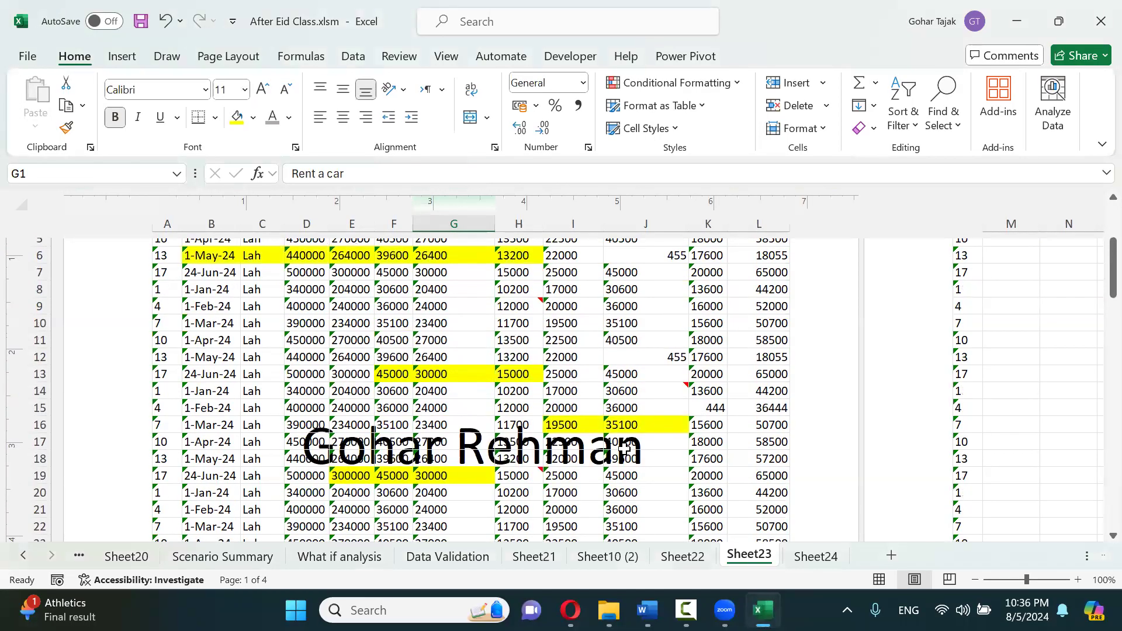
{"action": "scroll", "coordinate": [624, 449], "scroll_direction": "up", "scroll_amount": 2}
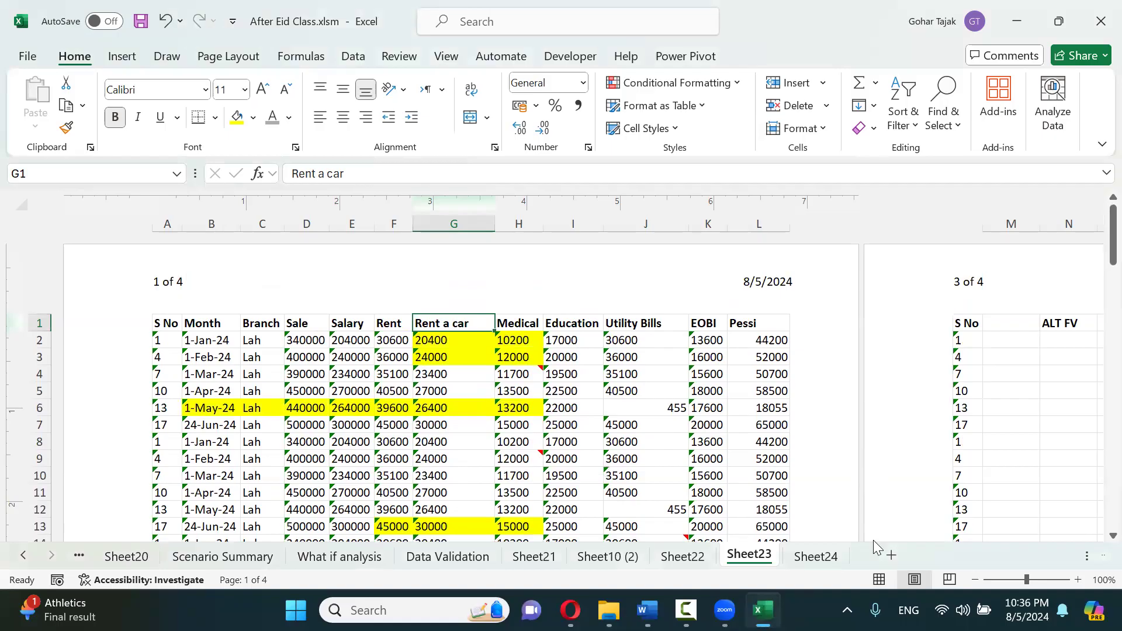
{"action": "left_click", "coordinate": [880, 580]}
{"action": "left_click", "coordinate": [603, 407]}
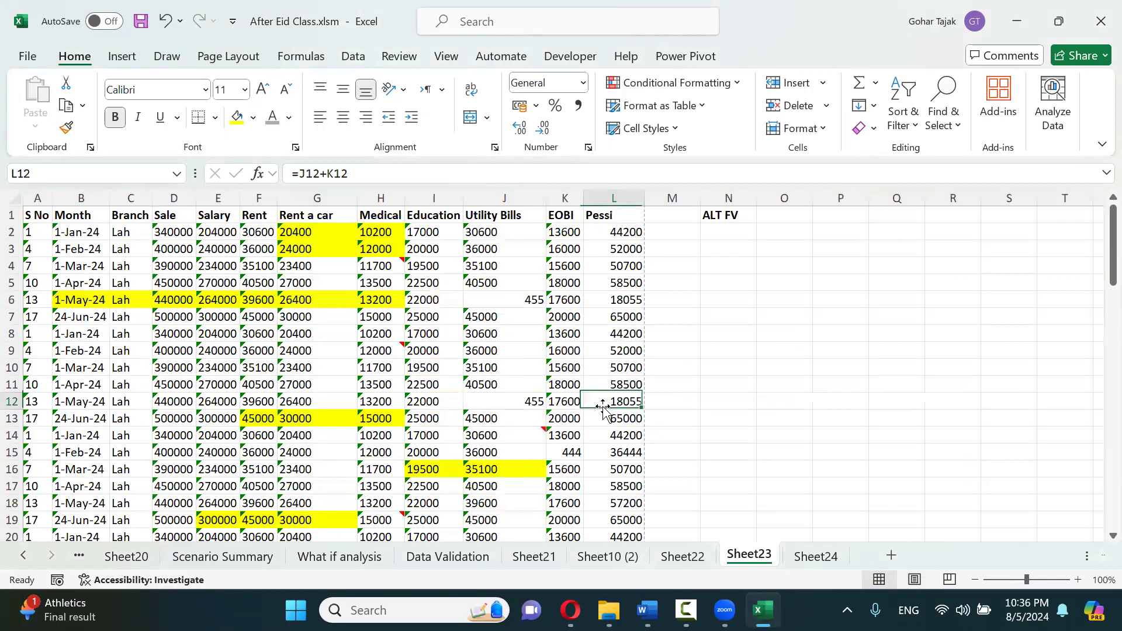
{"action": "key", "text": "ctrl+p"}
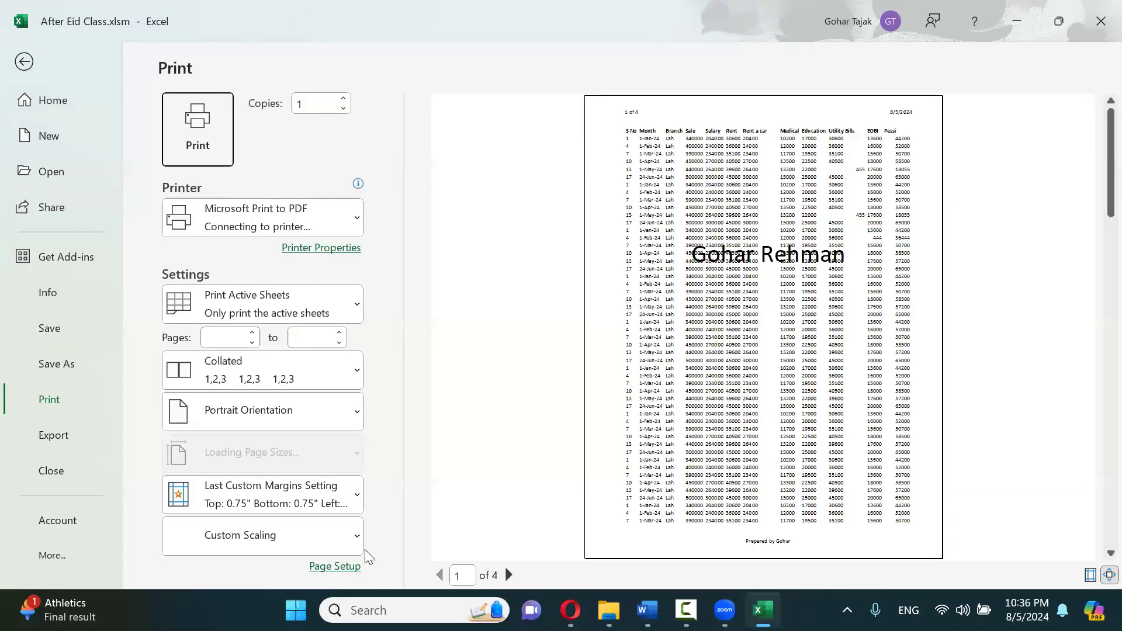
{"action": "left_click", "coordinate": [335, 566]}
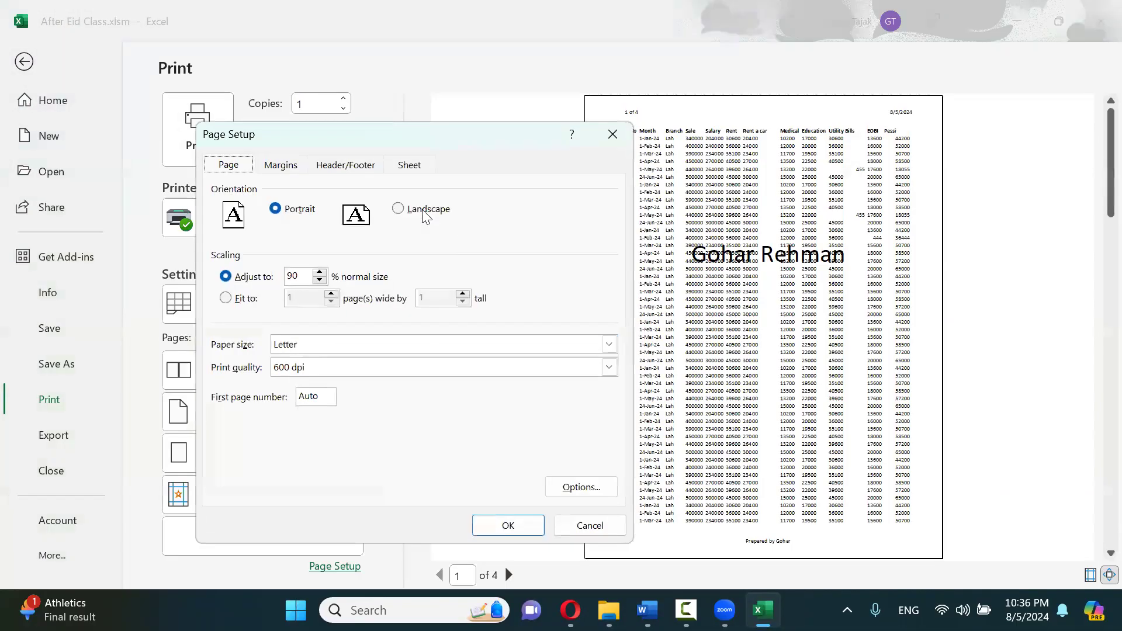
{"action": "left_click", "coordinate": [357, 165]}
{"action": "left_click", "coordinate": [368, 287]}
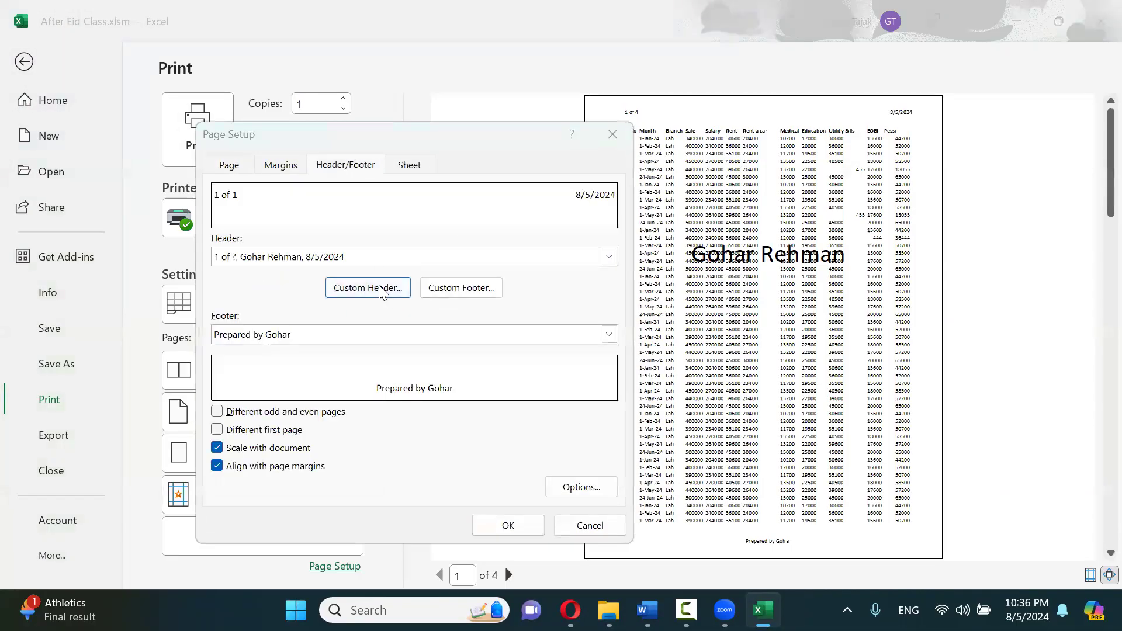
Check the custom footer, then delete the &[Date] code from the right header section
{"action": "left_click", "coordinate": [713, 182]}
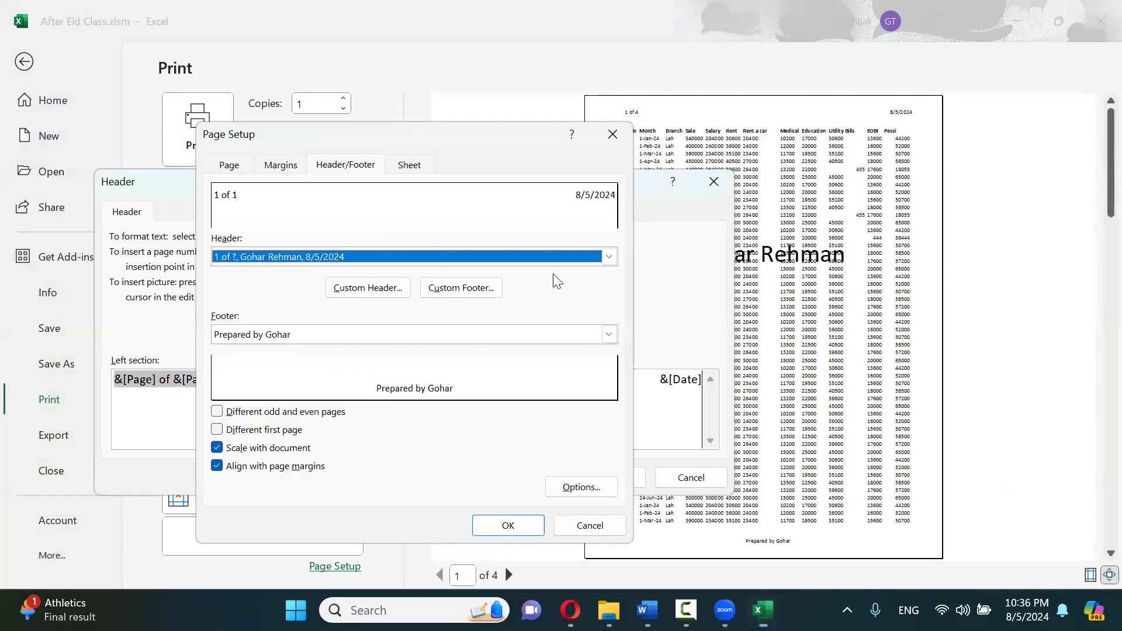
{"action": "left_click", "coordinate": [467, 289]}
{"action": "left_click", "coordinate": [713, 182]}
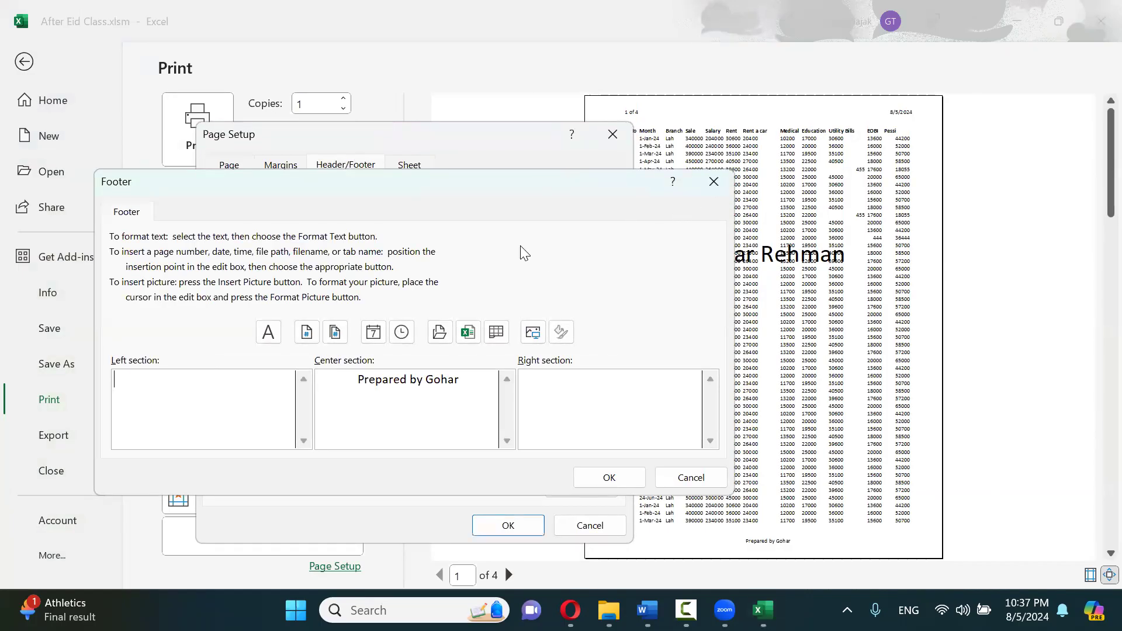
{"action": "left_click", "coordinate": [368, 288]}
{"action": "left_click", "coordinate": [599, 384]}
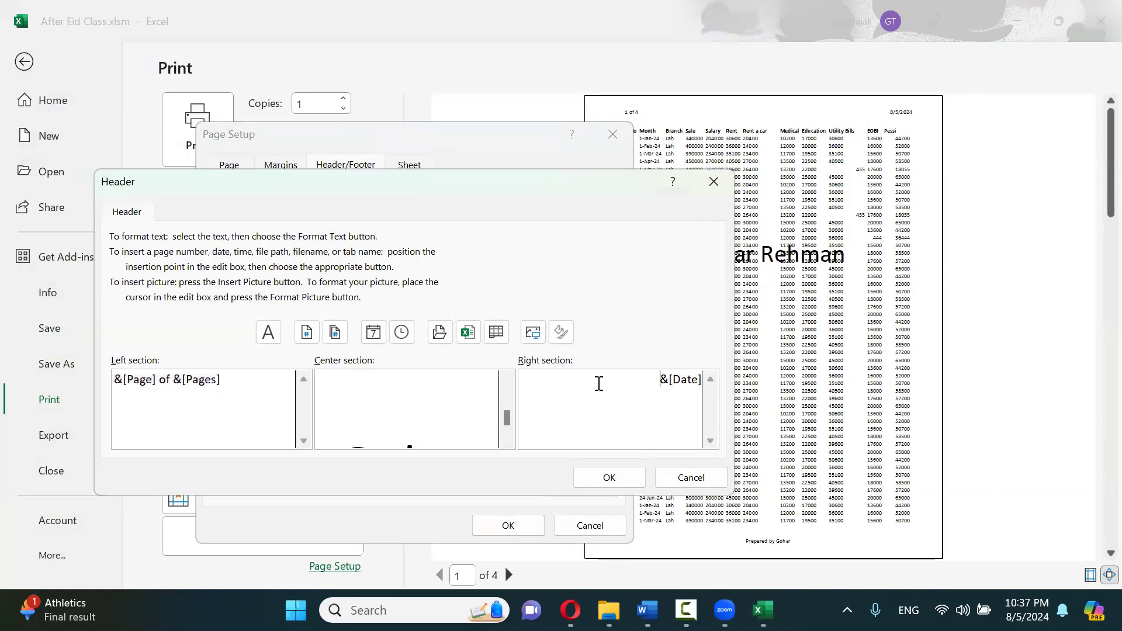
{"action": "triple_click", "coordinate": [703, 380]}
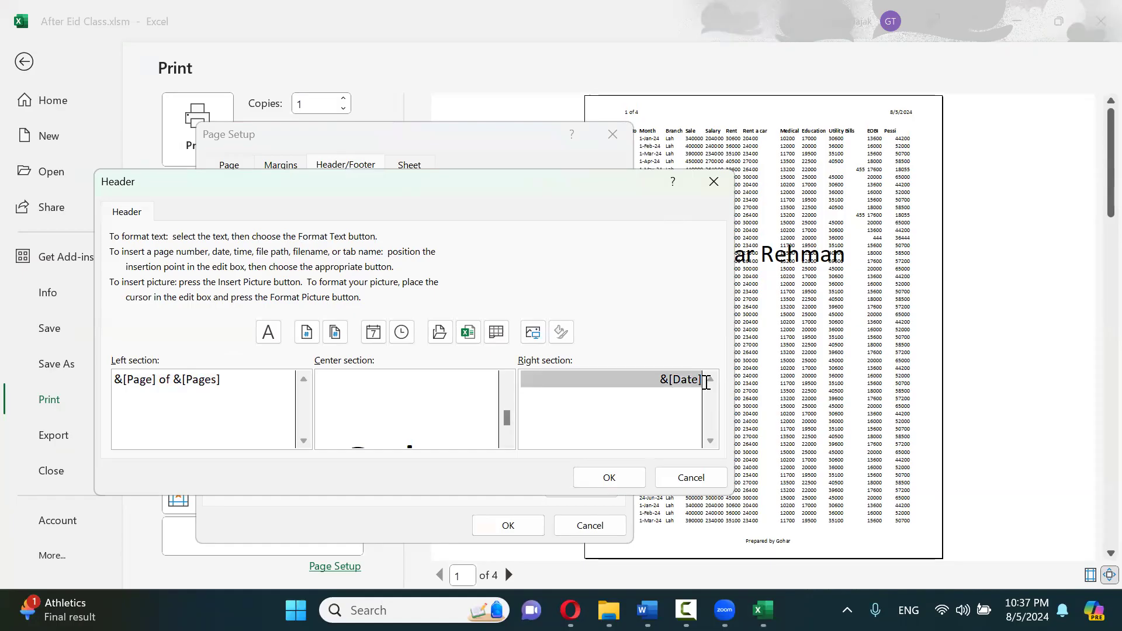
{"action": "key", "text": "Delete"}
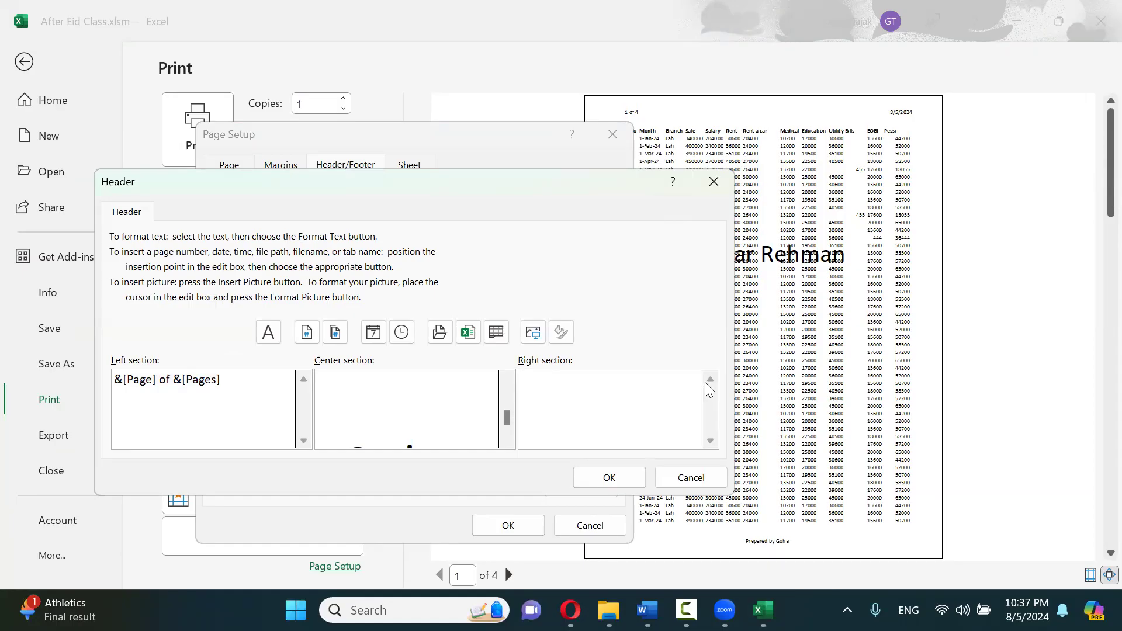
Insert the Desktop's XL Maza.png logo as a picture in the right header section
{"action": "left_click", "coordinate": [531, 332]}
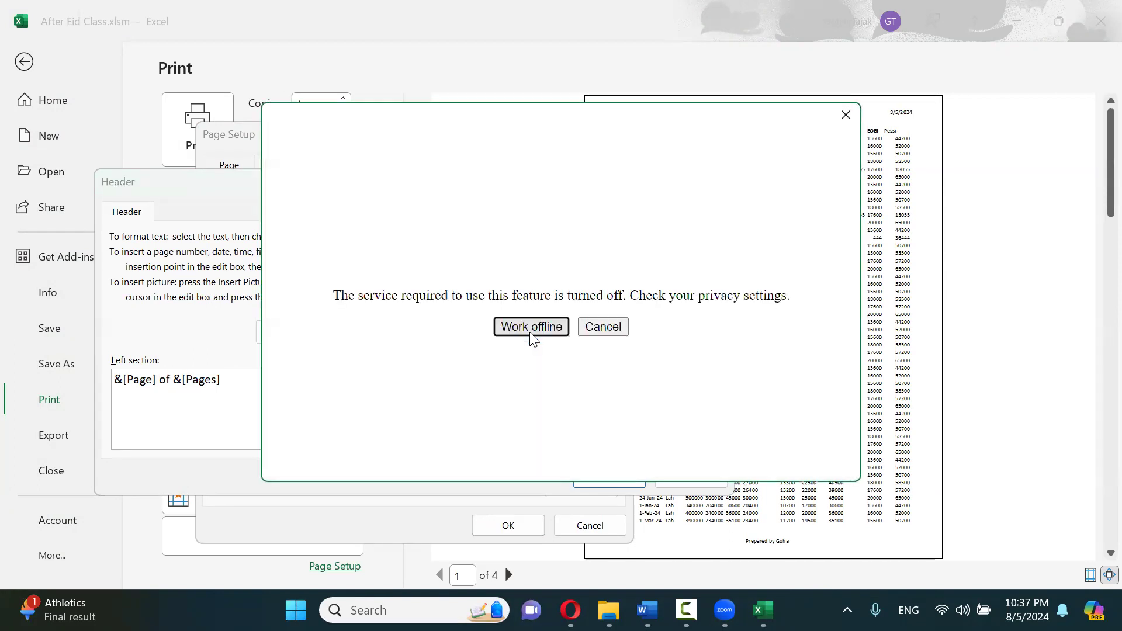
{"action": "left_click", "coordinate": [531, 326]}
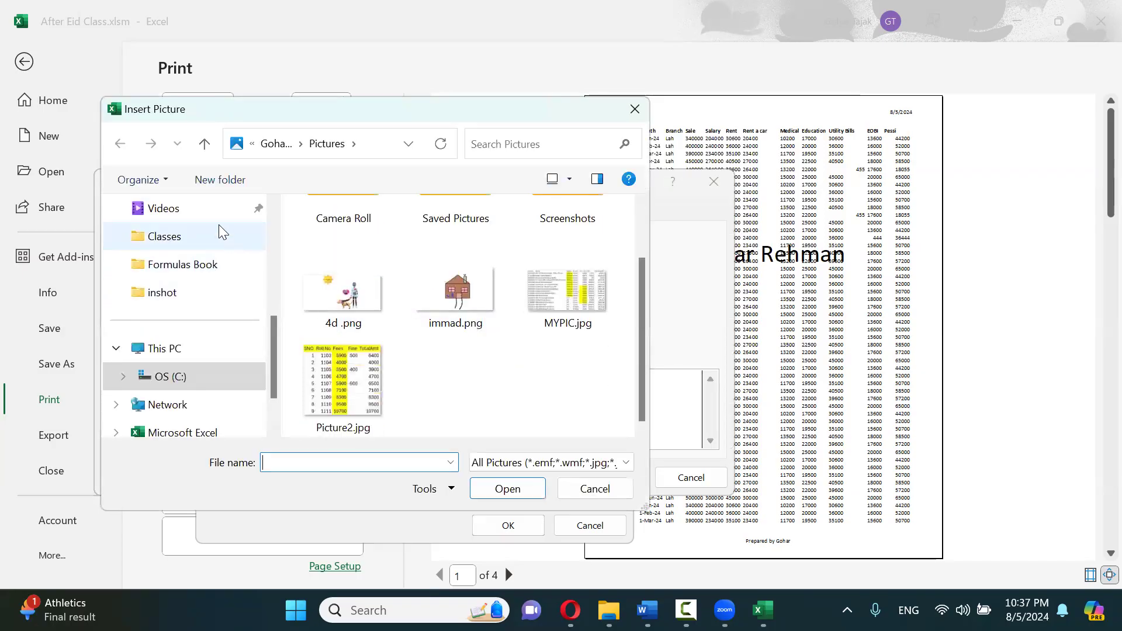
{"action": "left_click_drag", "start_coordinate": [646, 355], "coordinate": [644, 306]}
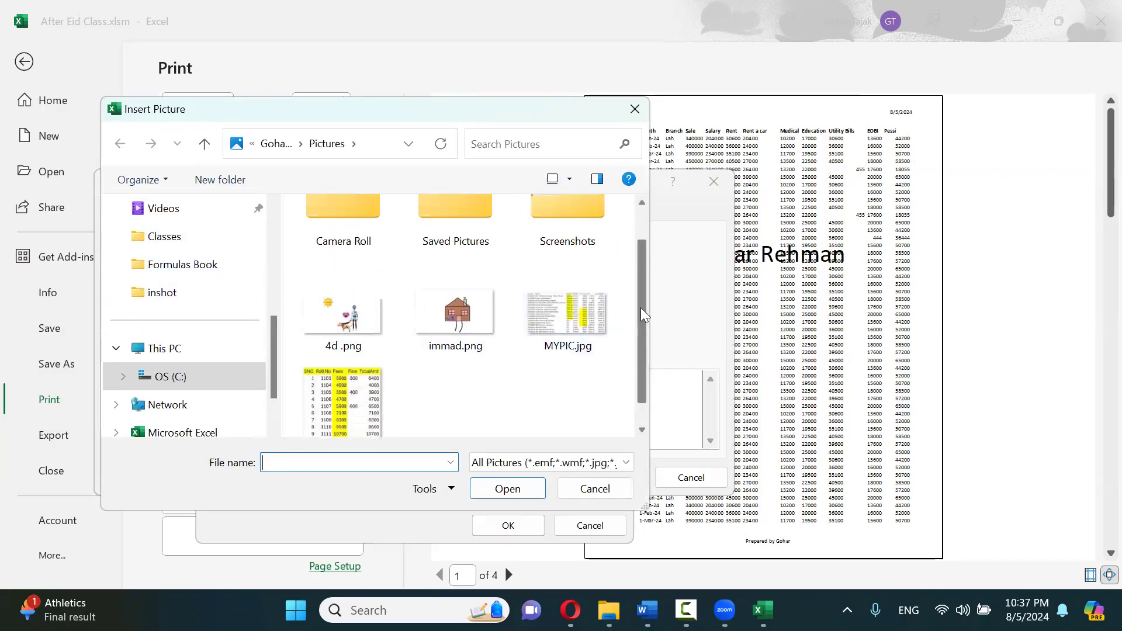
{"action": "scroll", "coordinate": [210, 306], "scroll_direction": "up", "scroll_amount": 5}
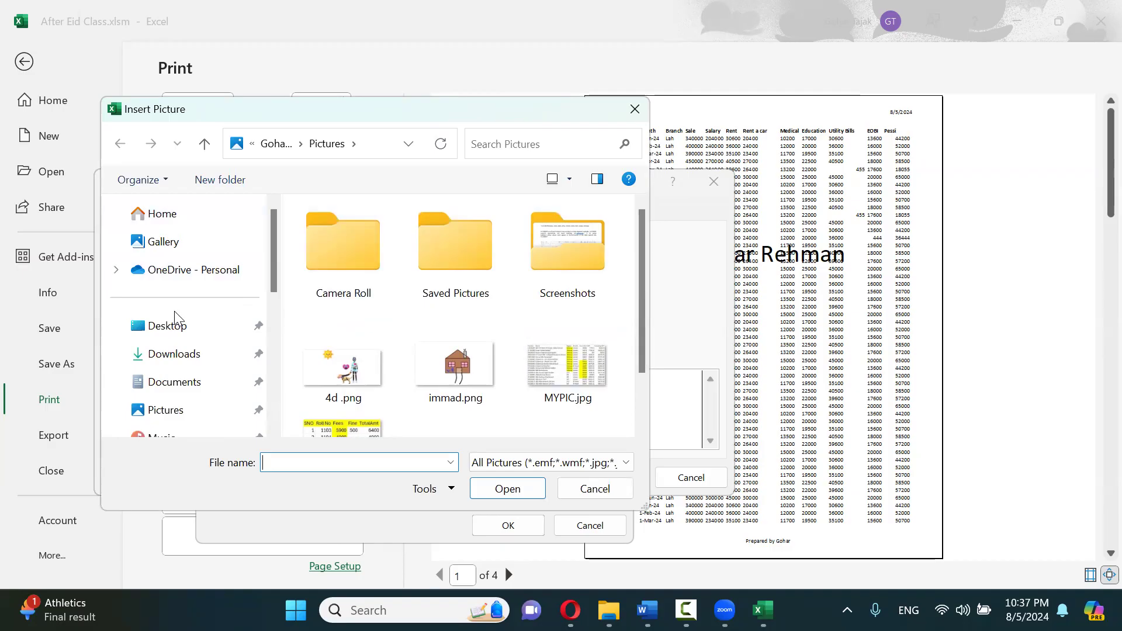
{"action": "left_click", "coordinate": [190, 326]}
{"action": "scroll", "coordinate": [395, 374], "scroll_direction": "down", "scroll_amount": 5}
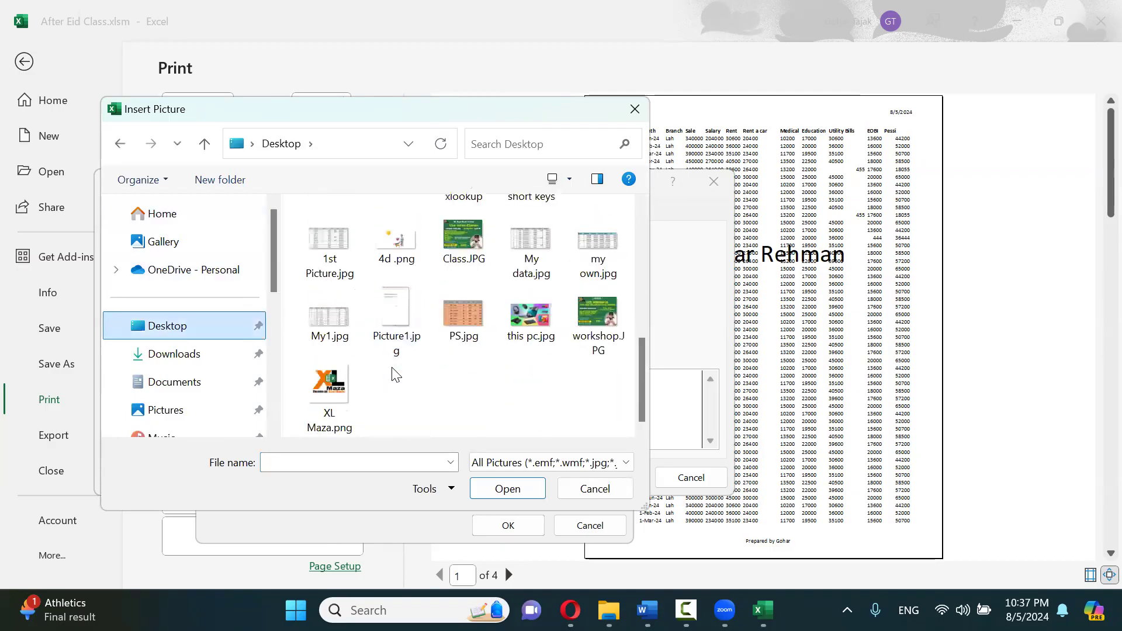
{"action": "left_click", "coordinate": [354, 383]}
{"action": "left_click", "coordinate": [507, 489]}
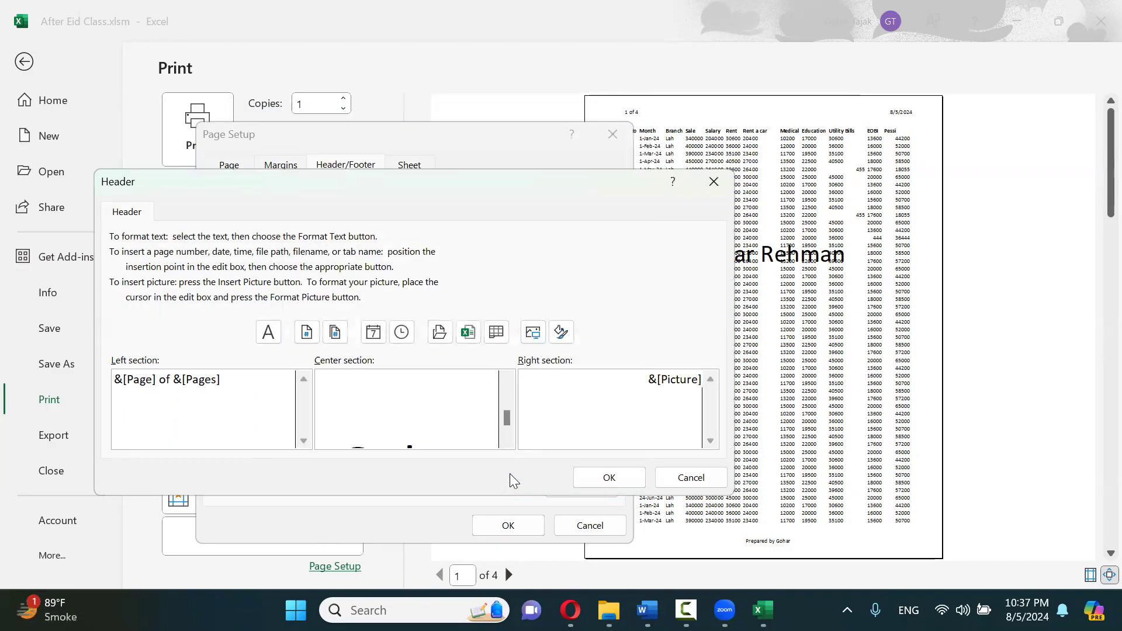
Apply the logo header, then reopen Custom Header and select the &[Picture] code
{"action": "left_click", "coordinate": [614, 477]}
{"action": "left_click", "coordinate": [512, 526]}
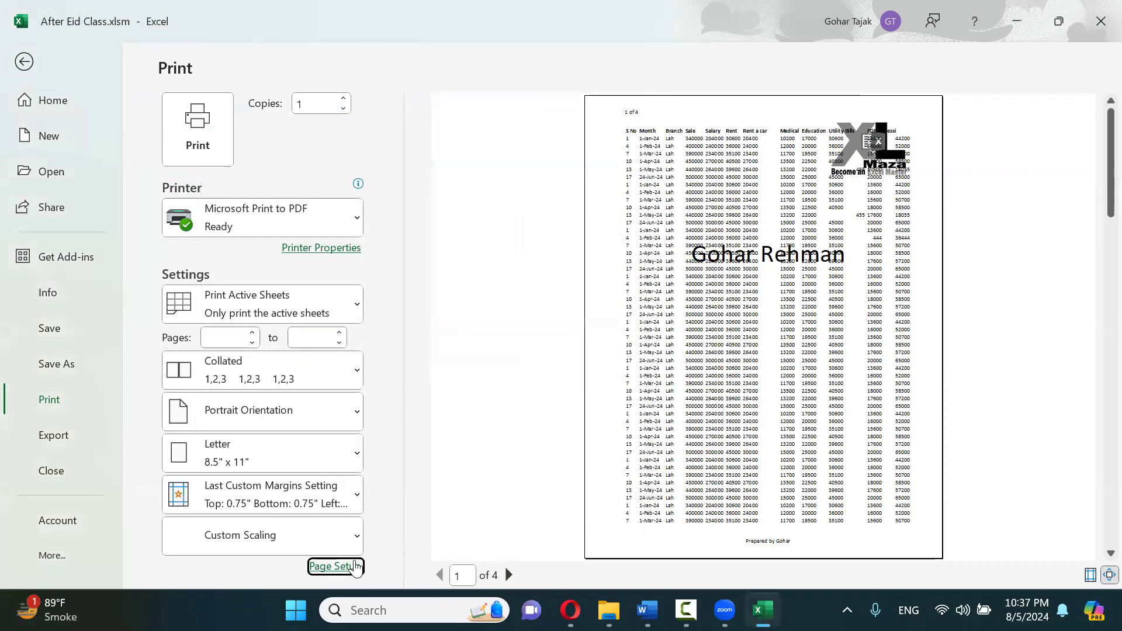
{"action": "left_click", "coordinate": [355, 566]}
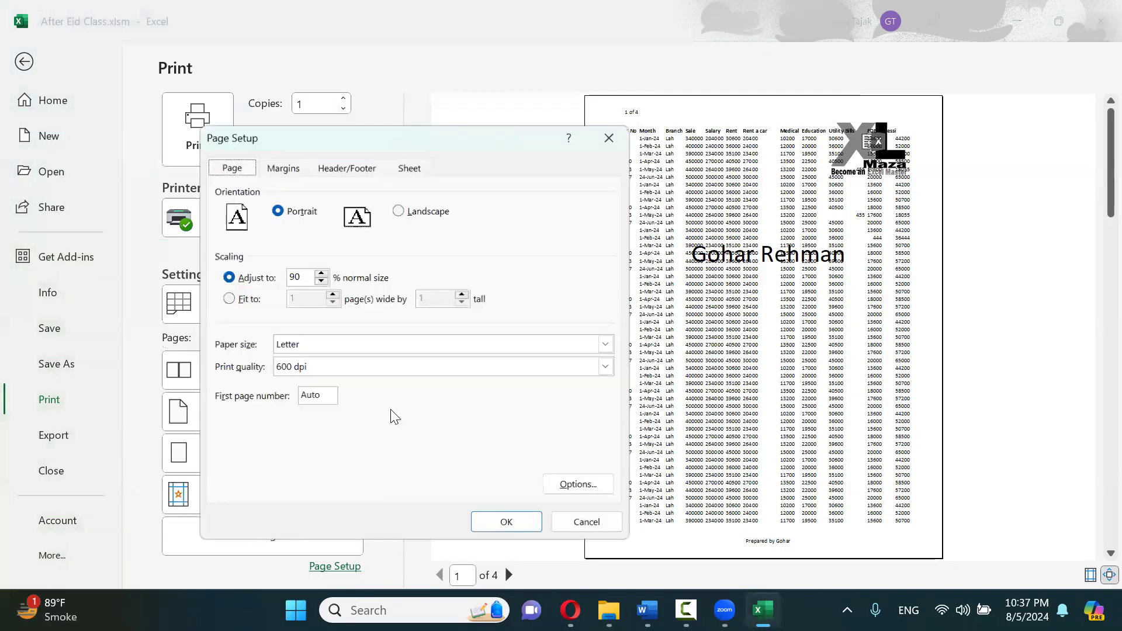
{"action": "left_click", "coordinate": [360, 165]}
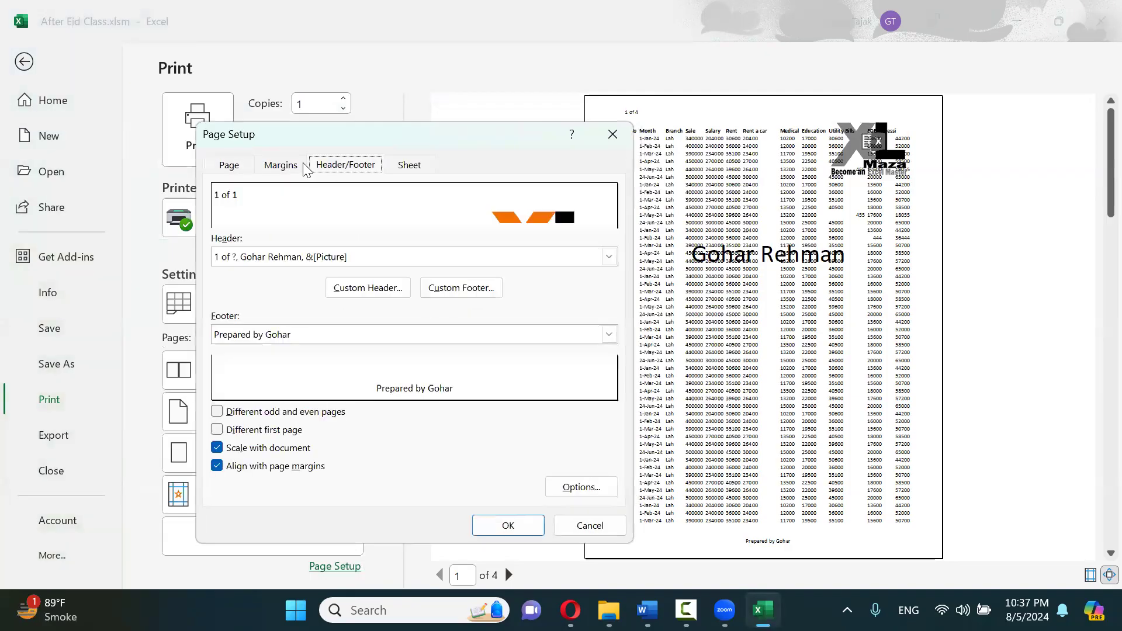
{"action": "left_click", "coordinate": [369, 290]}
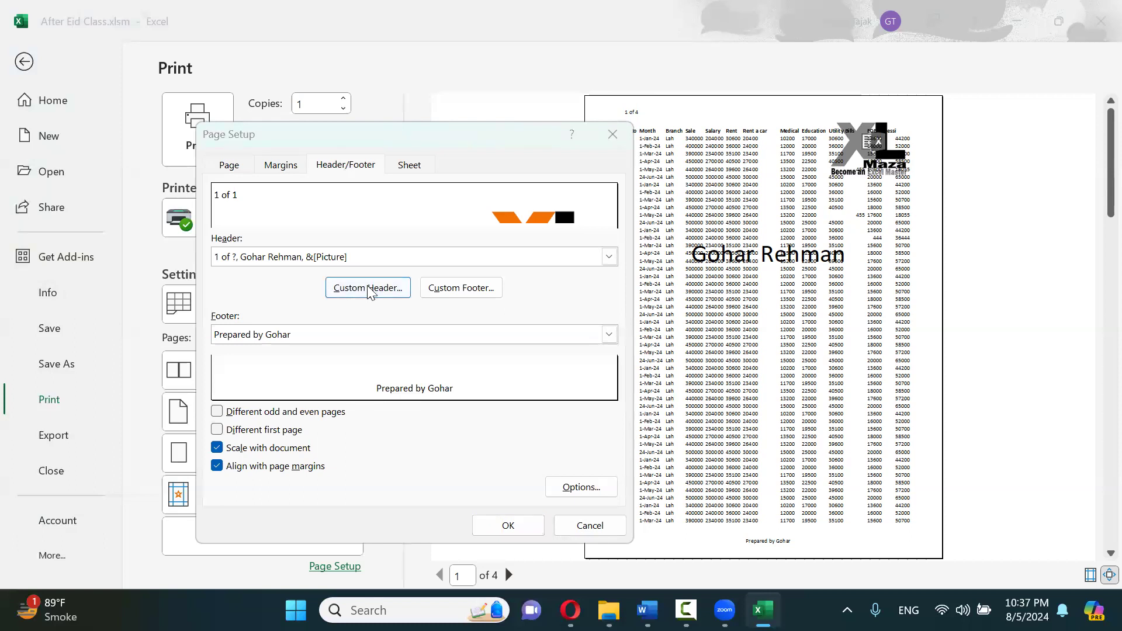
{"action": "left_click_drag", "start_coordinate": [638, 389], "coordinate": [699, 377]}
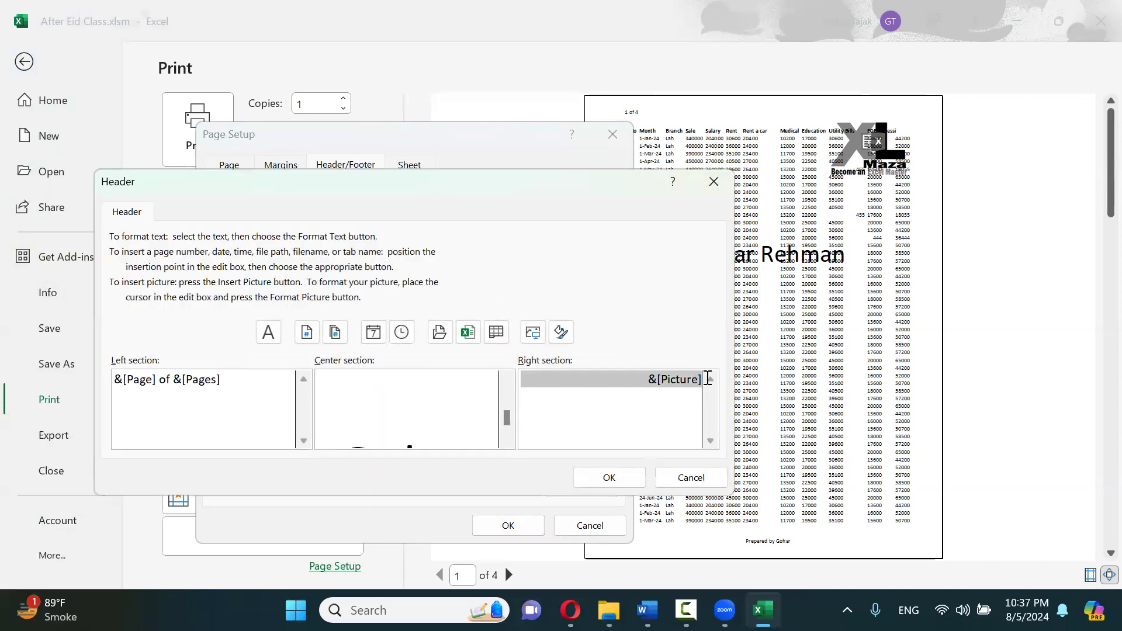
Scale the header picture's height to 68% in Format Picture and confirm all dialogs
{"action": "left_click", "coordinate": [561, 333]}
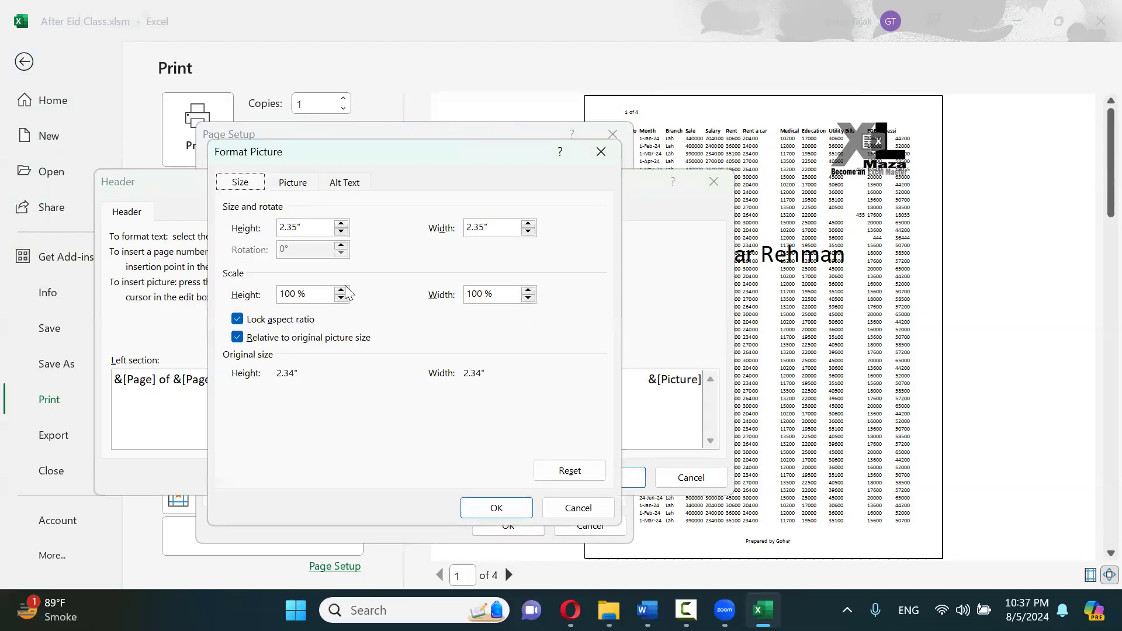
{"action": "double_click", "coordinate": [341, 292]}
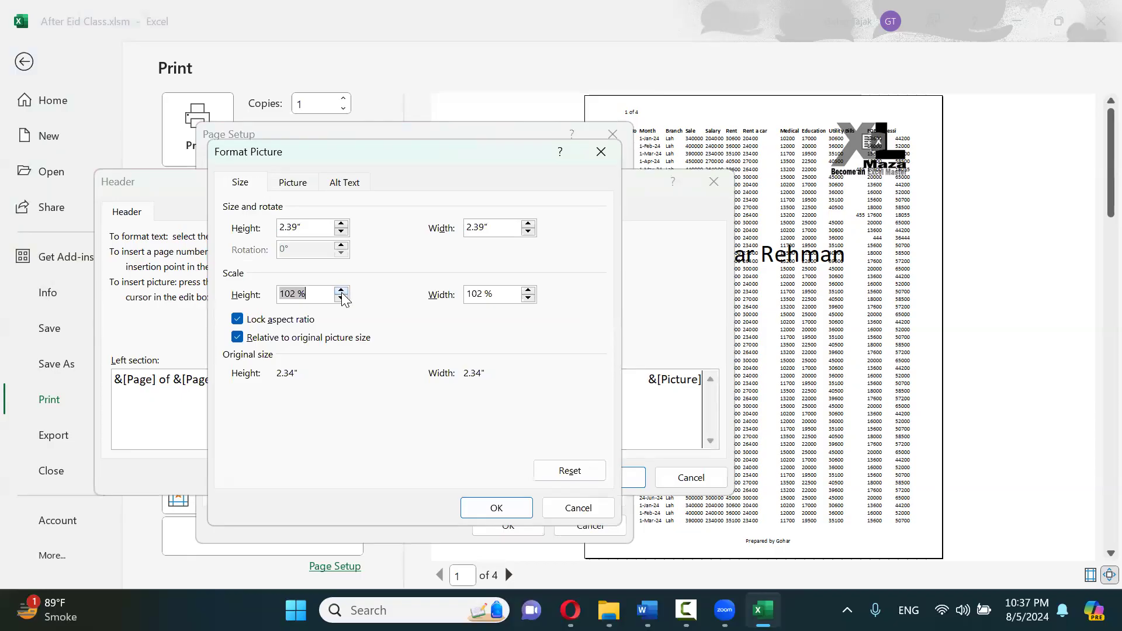
{"action": "left_click_drag", "start_coordinate": [342, 299], "coordinate": [341, 299]}
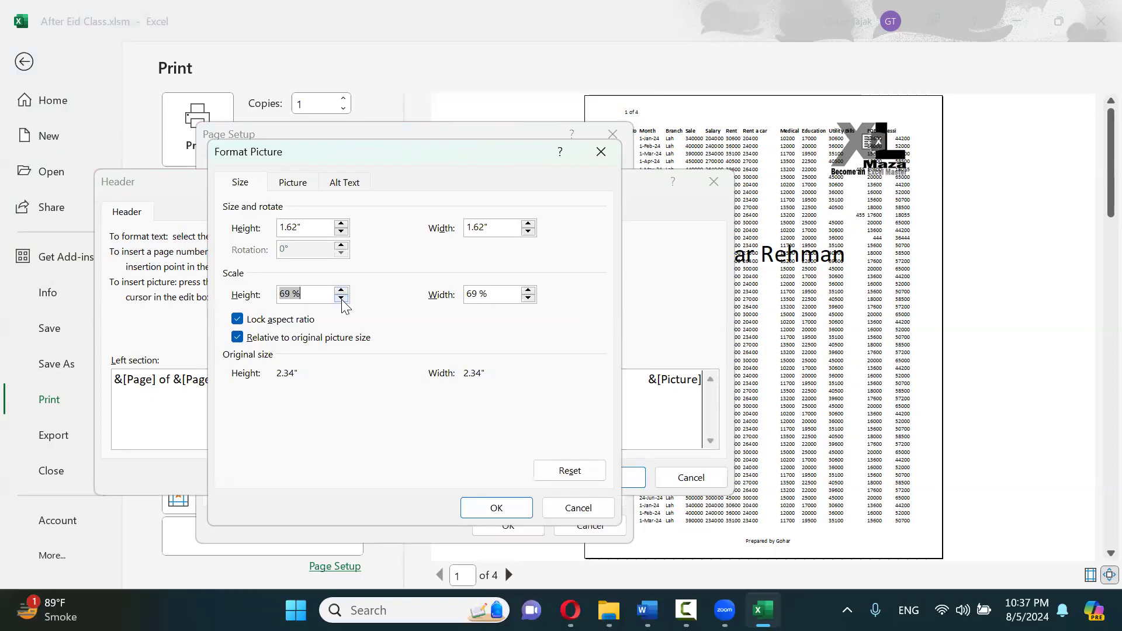
{"action": "left_click", "coordinate": [500, 511]}
{"action": "left_click", "coordinate": [596, 485]}
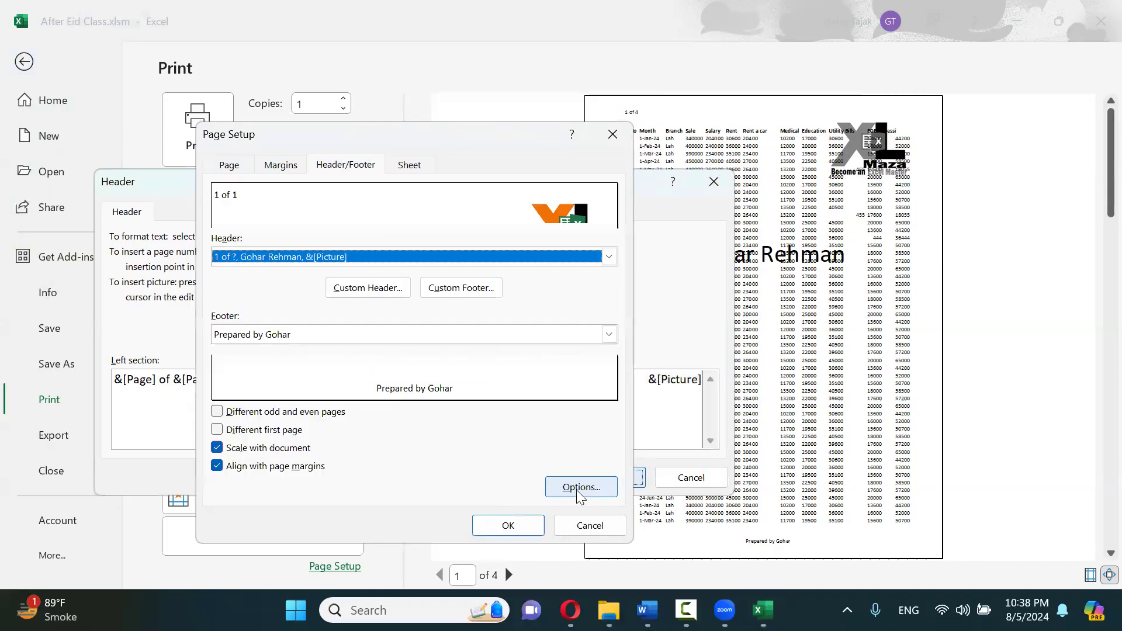
{"action": "left_click", "coordinate": [521, 519]}
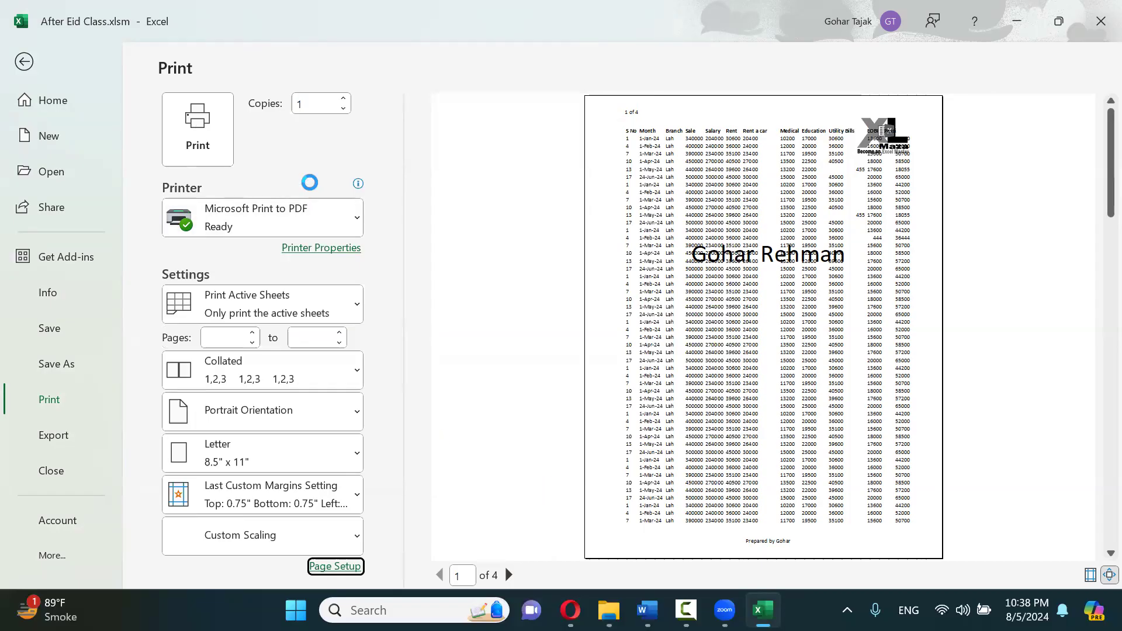
Set the page's top margin to 1.75 inches in Page Setup
{"action": "left_click", "coordinate": [338, 566]}
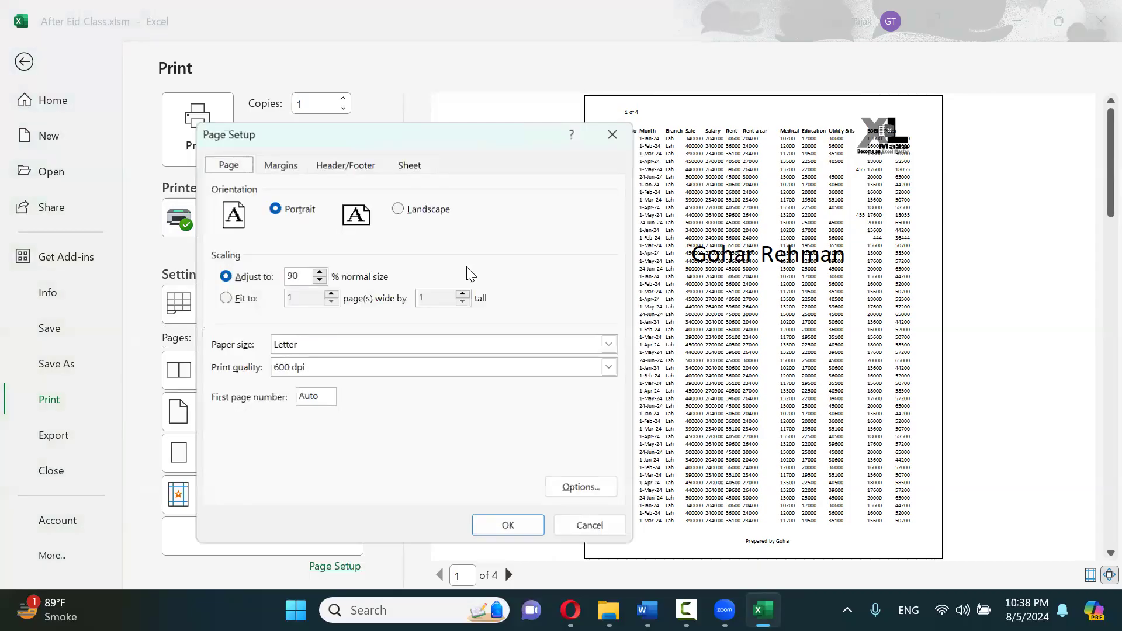
{"action": "left_click", "coordinate": [296, 169]}
{"action": "left_click", "coordinate": [429, 202]}
{"action": "left_click", "coordinate": [432, 203]}
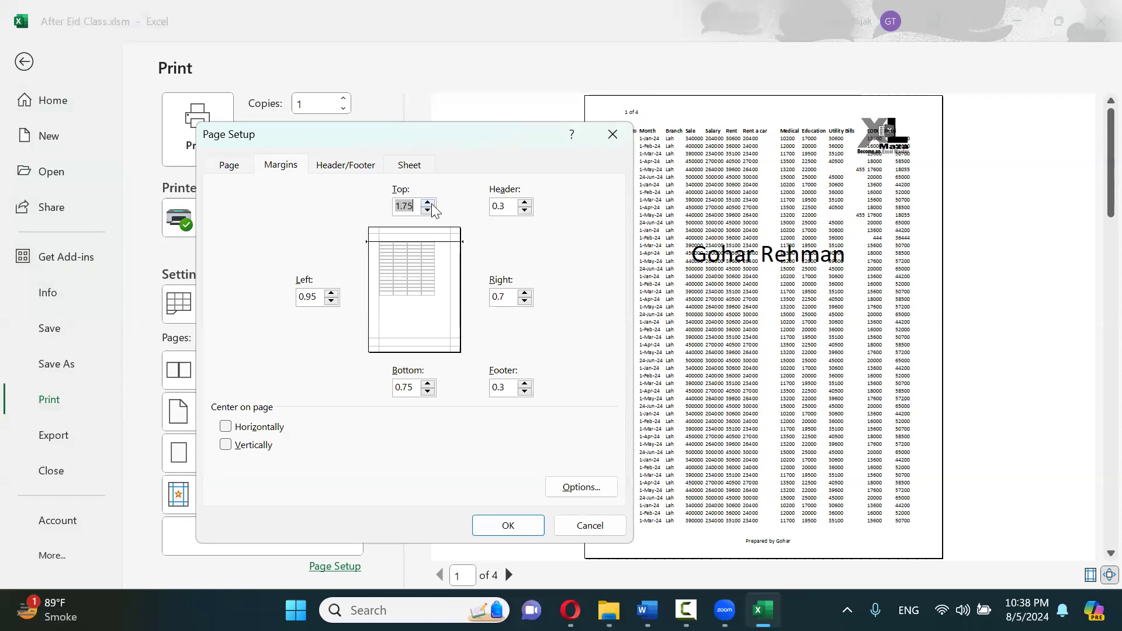
{"action": "left_click", "coordinate": [508, 525]}
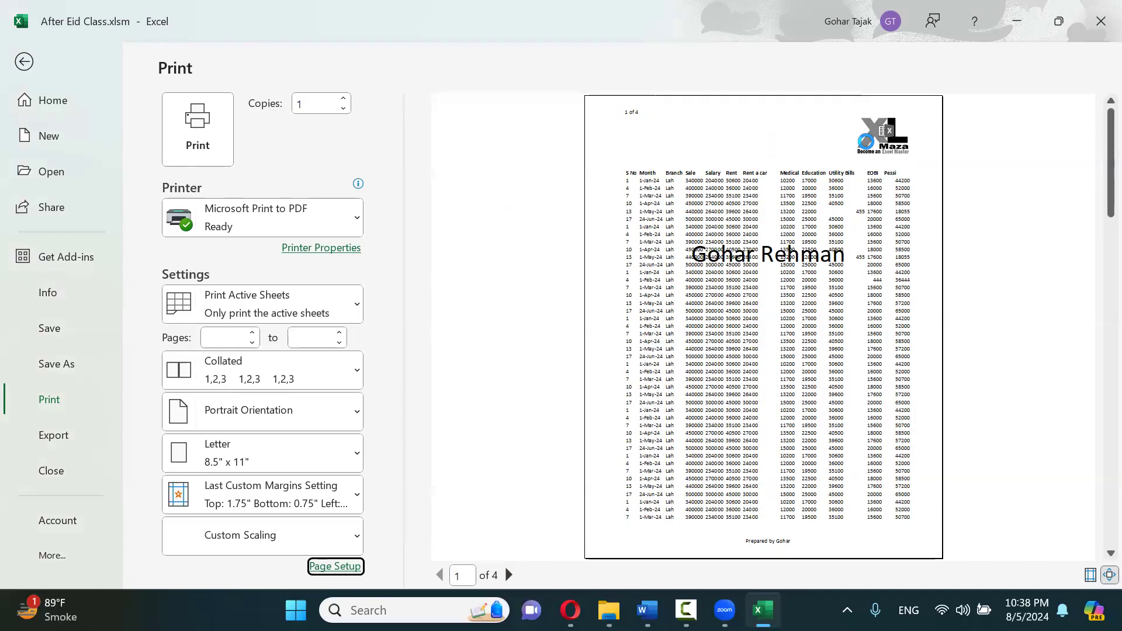
Page through the print preview to check the logo on each page, then return to the worksheet
{"action": "left_click", "coordinate": [508, 574]}
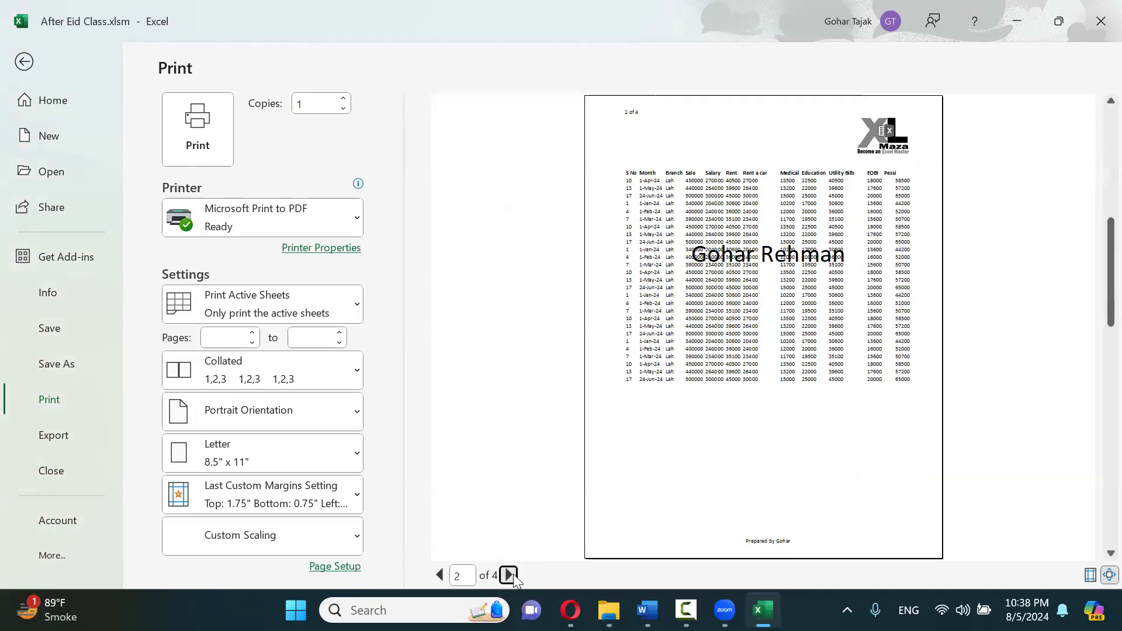
{"action": "left_click", "coordinate": [512, 575]}
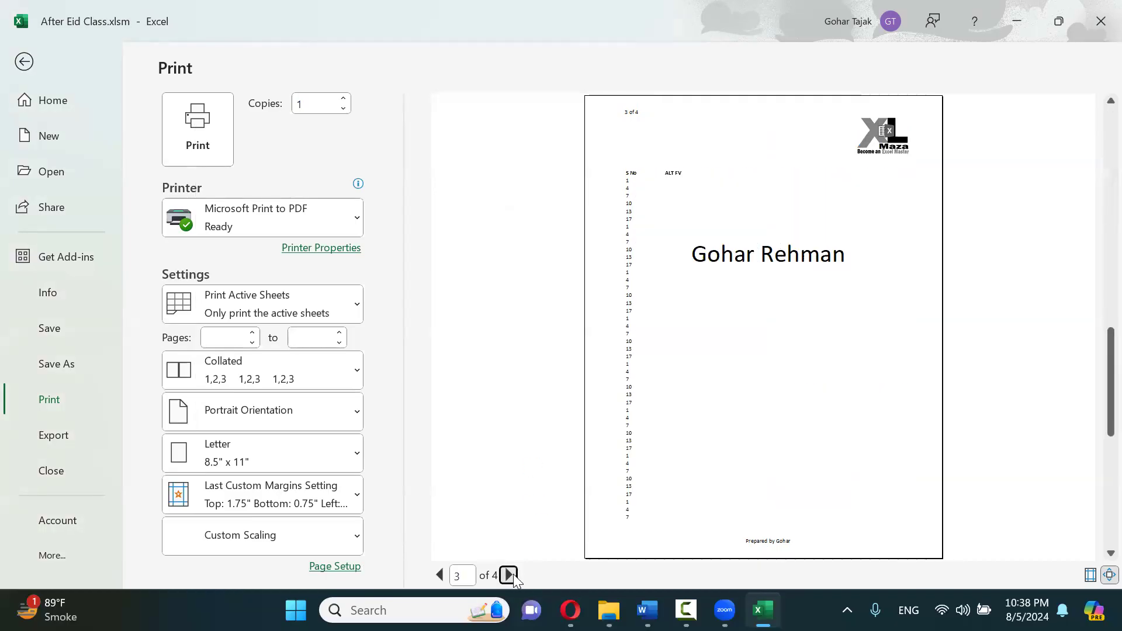
{"action": "left_click", "coordinate": [441, 576]}
{"action": "left_click", "coordinate": [441, 576]}
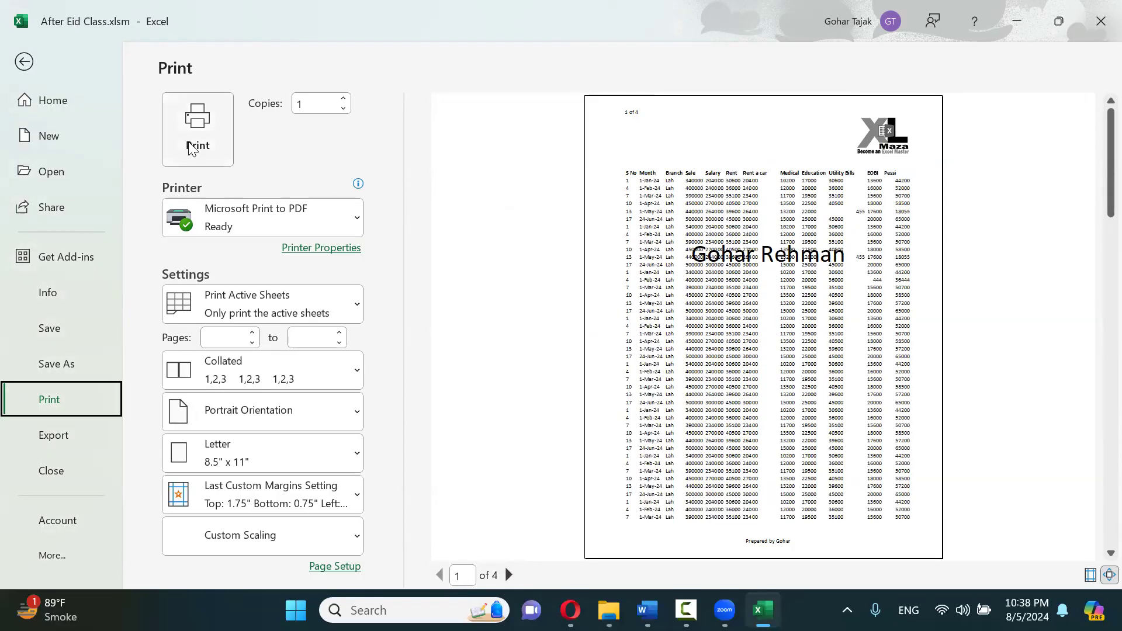
{"action": "left_click", "coordinate": [25, 66]}
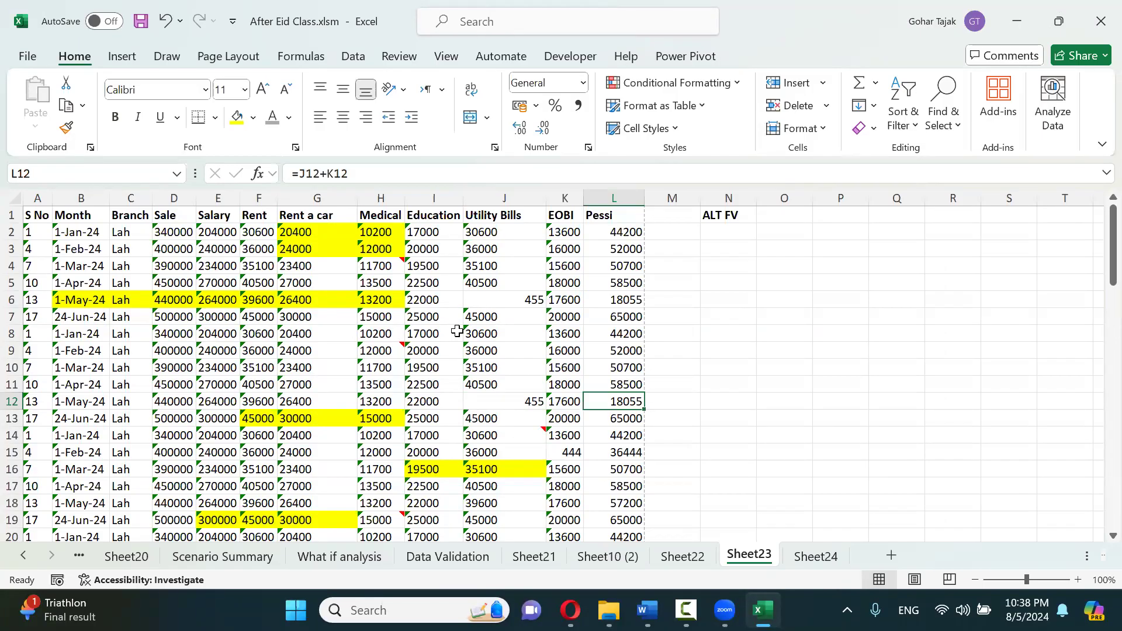
Switch Sheet23 to Page Layout view and colour the header name grey
{"action": "left_click", "coordinate": [916, 580]}
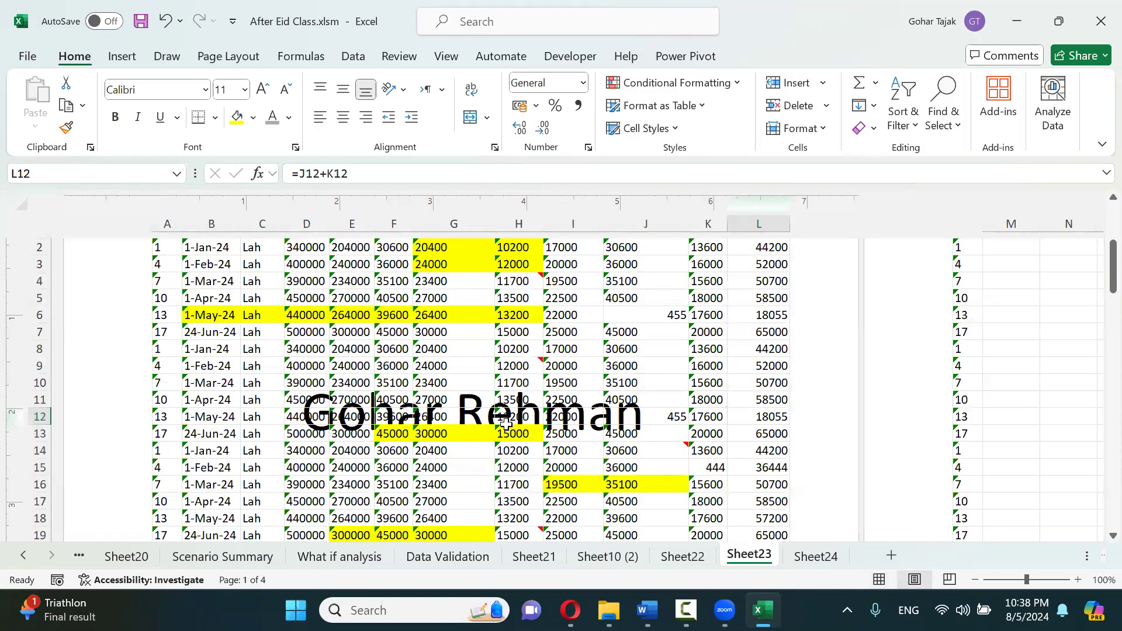
{"action": "scroll", "coordinate": [505, 423], "scroll_direction": "up", "scroll_amount": 2}
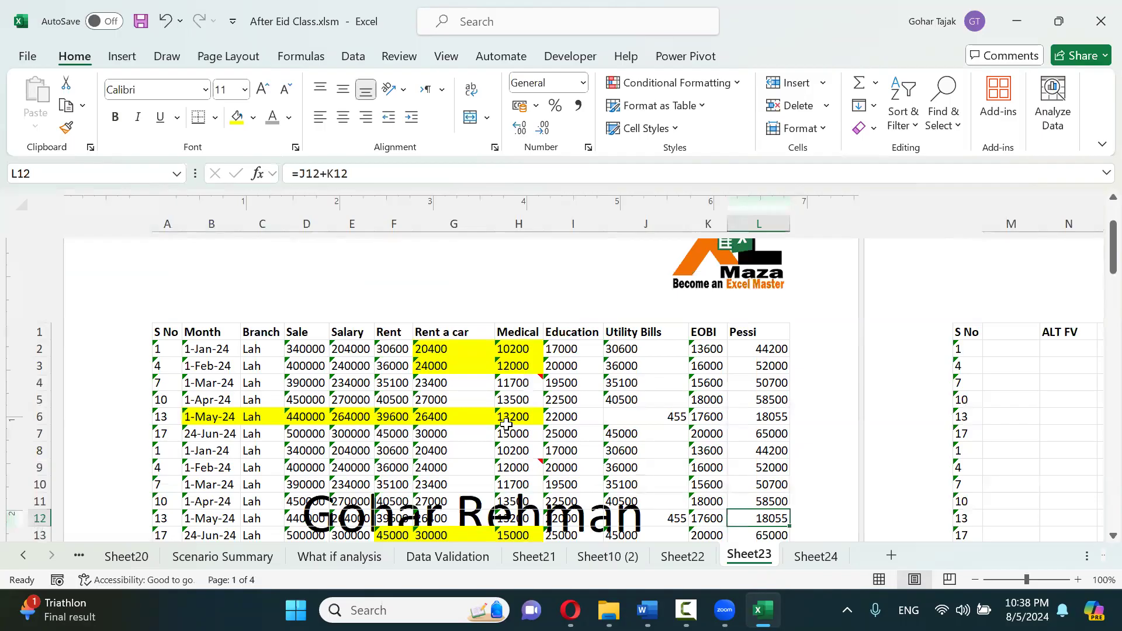
{"action": "scroll", "coordinate": [505, 423], "scroll_direction": "down", "scroll_amount": 1}
{"action": "scroll", "coordinate": [495, 378], "scroll_direction": "up", "scroll_amount": 2}
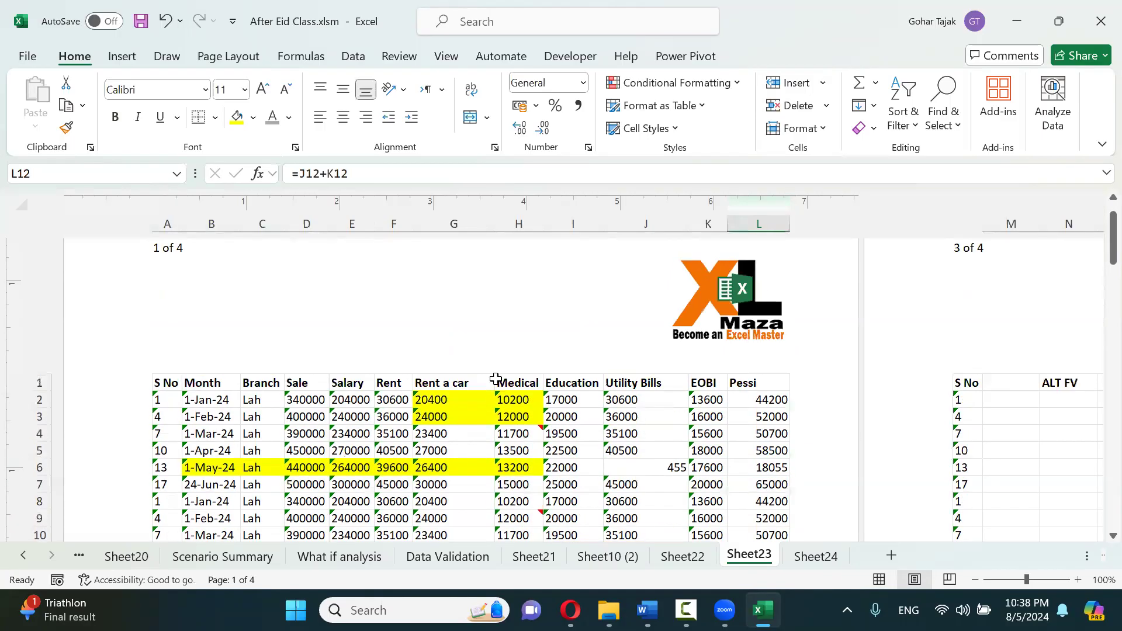
{"action": "left_click", "coordinate": [500, 344]}
{"action": "left_click", "coordinate": [313, 513]}
{"action": "left_click_drag", "start_coordinate": [313, 513], "coordinate": [638, 502]}
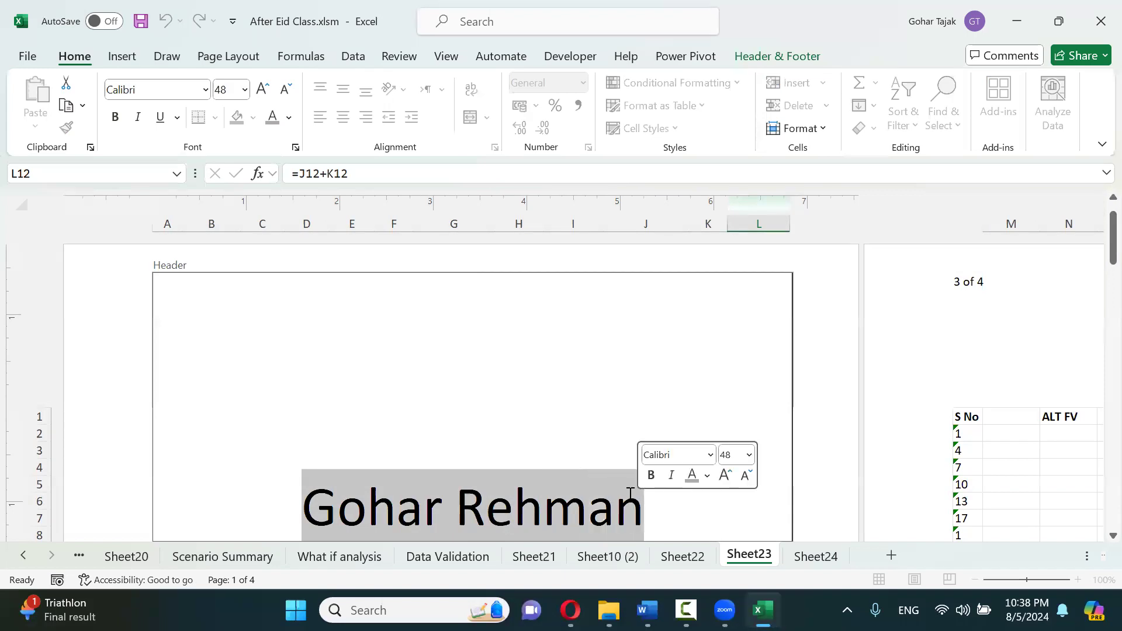
{"action": "left_click", "coordinate": [272, 117]}
{"action": "left_click", "coordinate": [551, 405]}
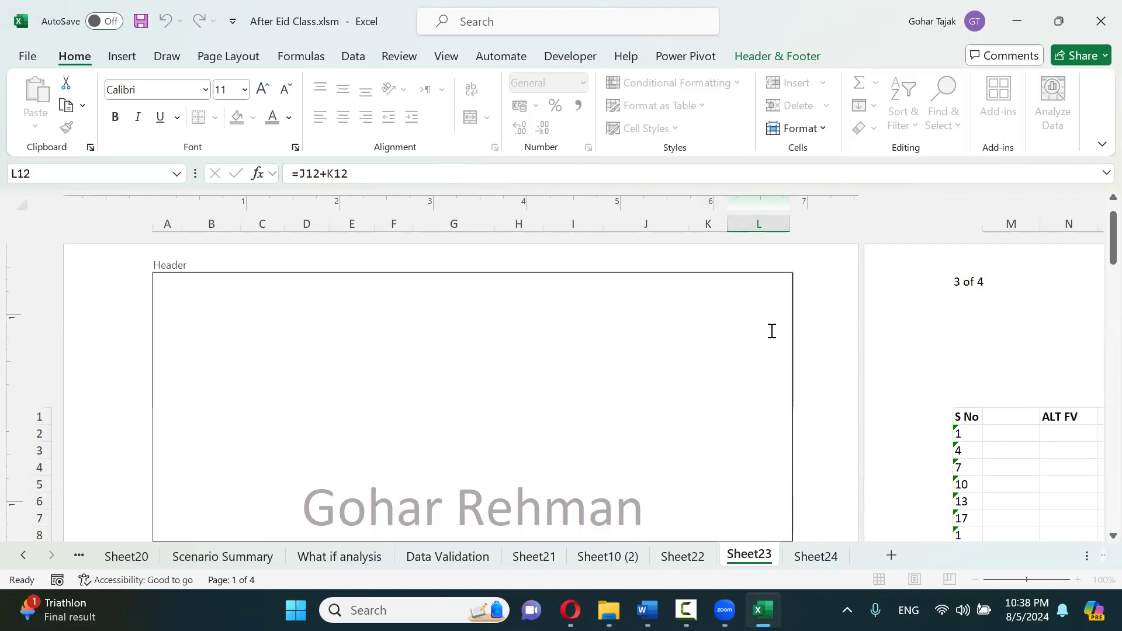
{"action": "left_click", "coordinate": [830, 314]}
{"action": "scroll", "coordinate": [526, 464], "scroll_direction": "down", "scroll_amount": 4}
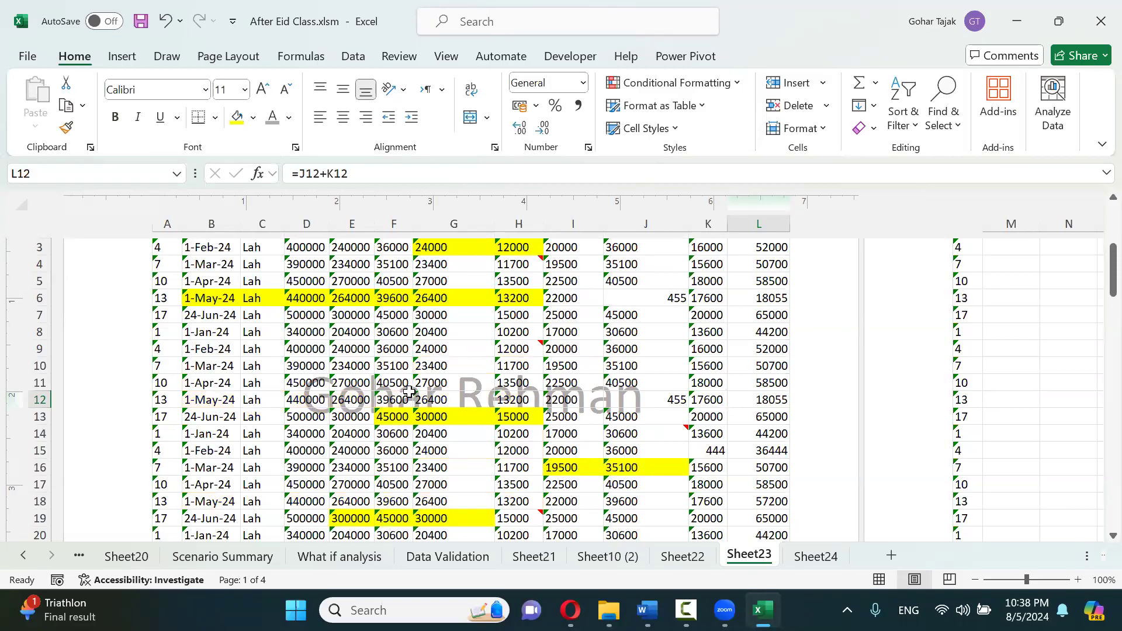
{"action": "scroll", "coordinate": [465, 397], "scroll_direction": "up", "scroll_amount": 5}
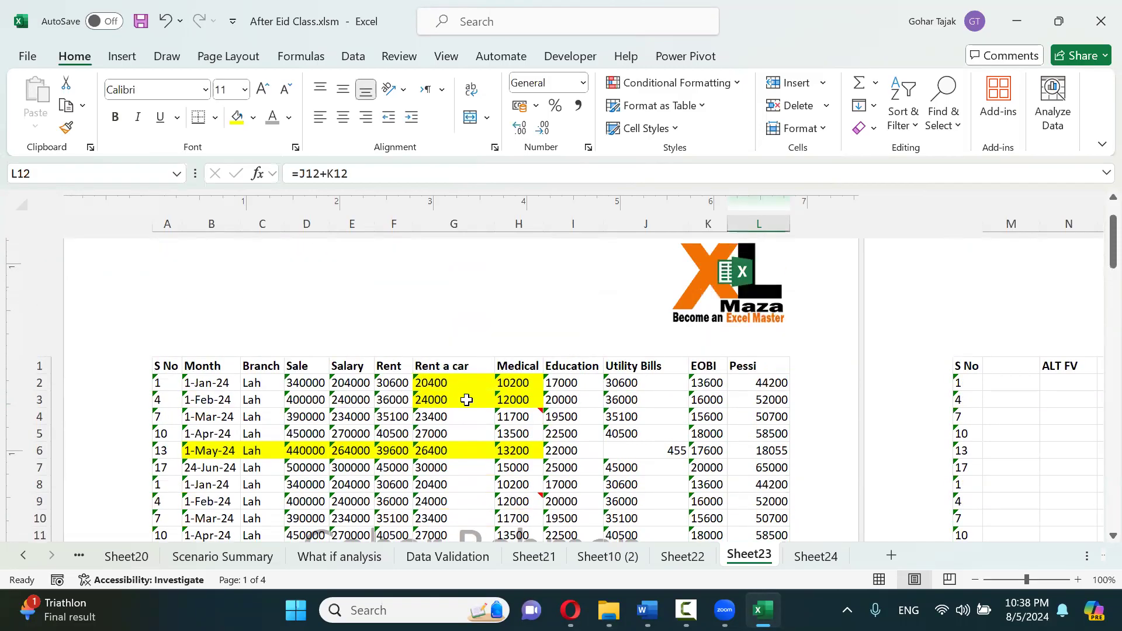
Recolour the header name white so it shows only faintly
{"action": "left_click", "coordinate": [447, 391]}
{"action": "left_click_drag", "start_coordinate": [315, 508], "coordinate": [642, 510]}
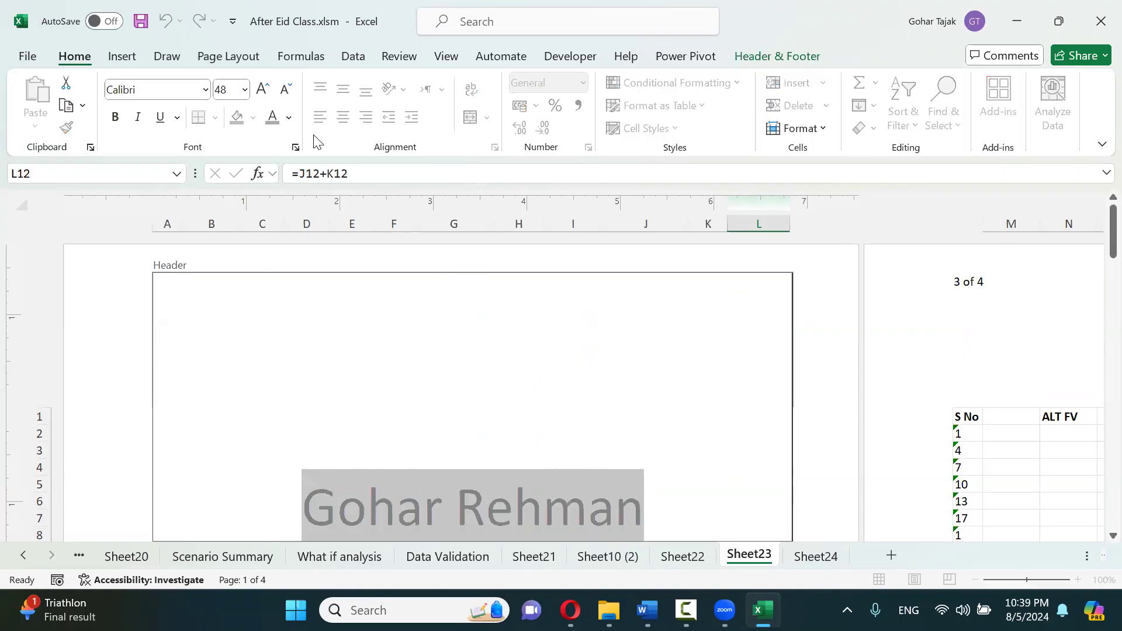
{"action": "left_click", "coordinate": [289, 117]}
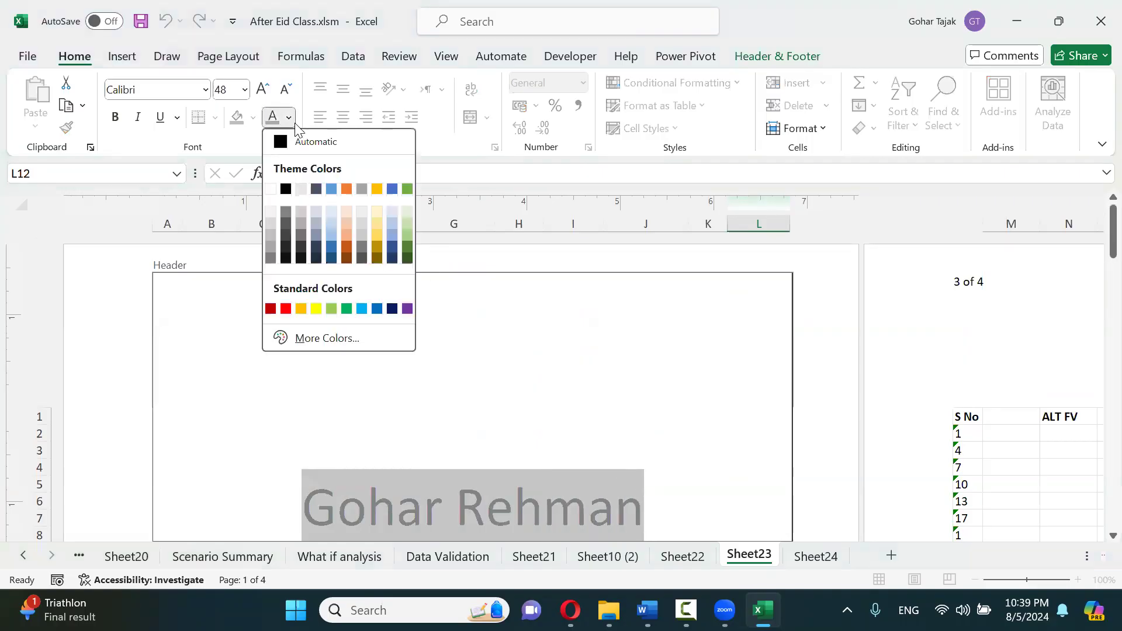
{"action": "left_click", "coordinate": [273, 212]}
{"action": "left_click", "coordinate": [800, 354]}
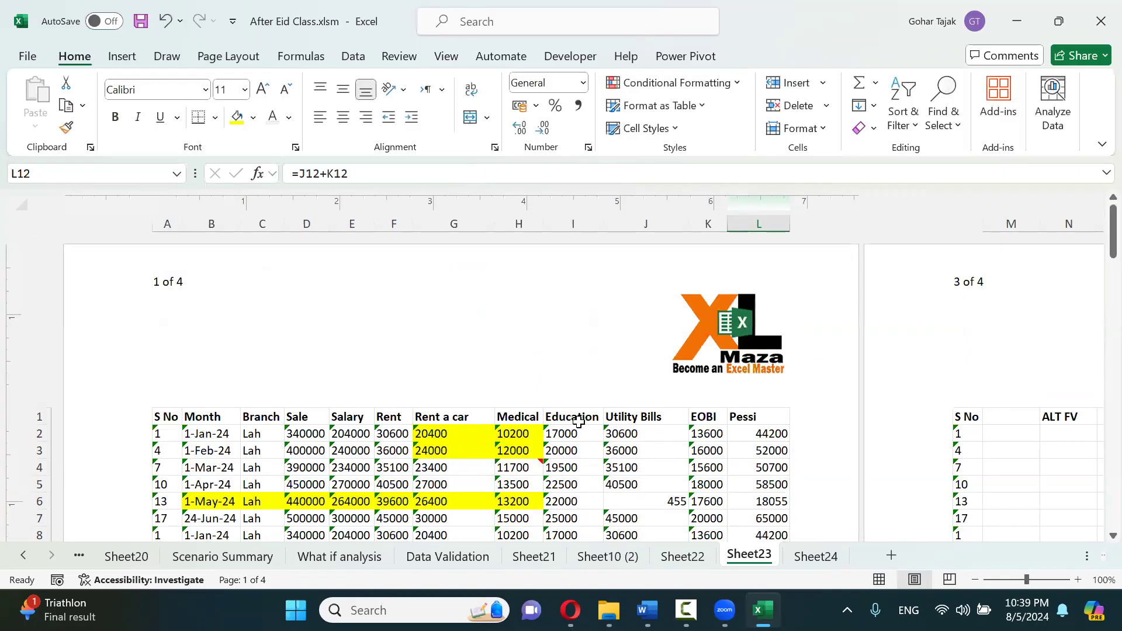
{"action": "scroll", "coordinate": [577, 422], "scroll_direction": "down", "scroll_amount": 5}
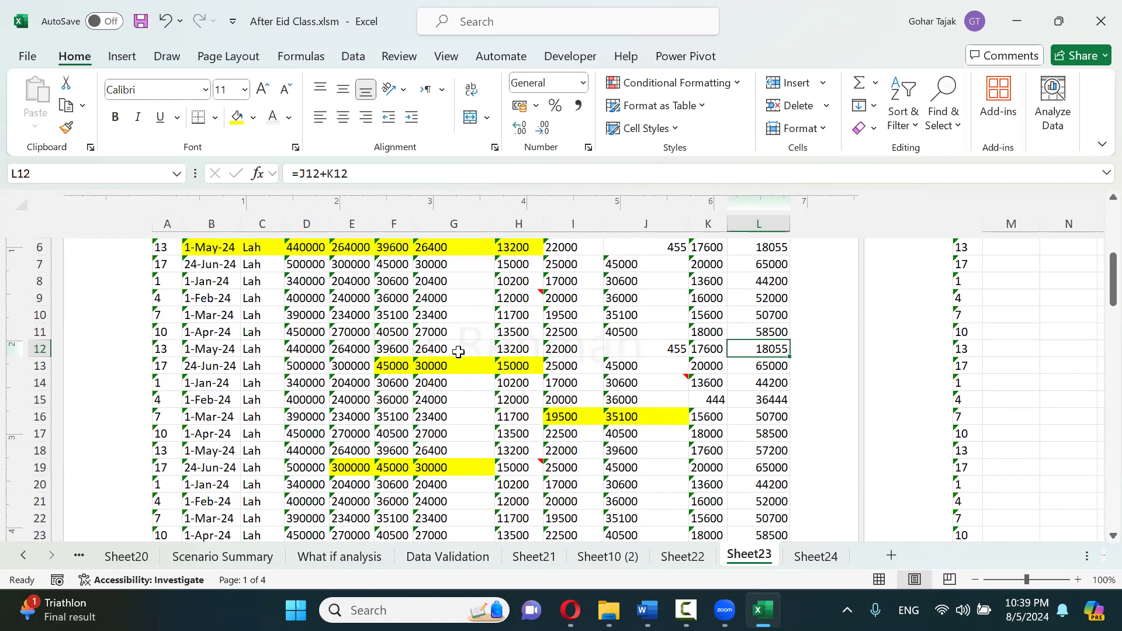
Push the header logo down with a line break before &[Picture] in the right section
{"action": "scroll", "coordinate": [458, 351], "scroll_direction": "up", "scroll_amount": 5}
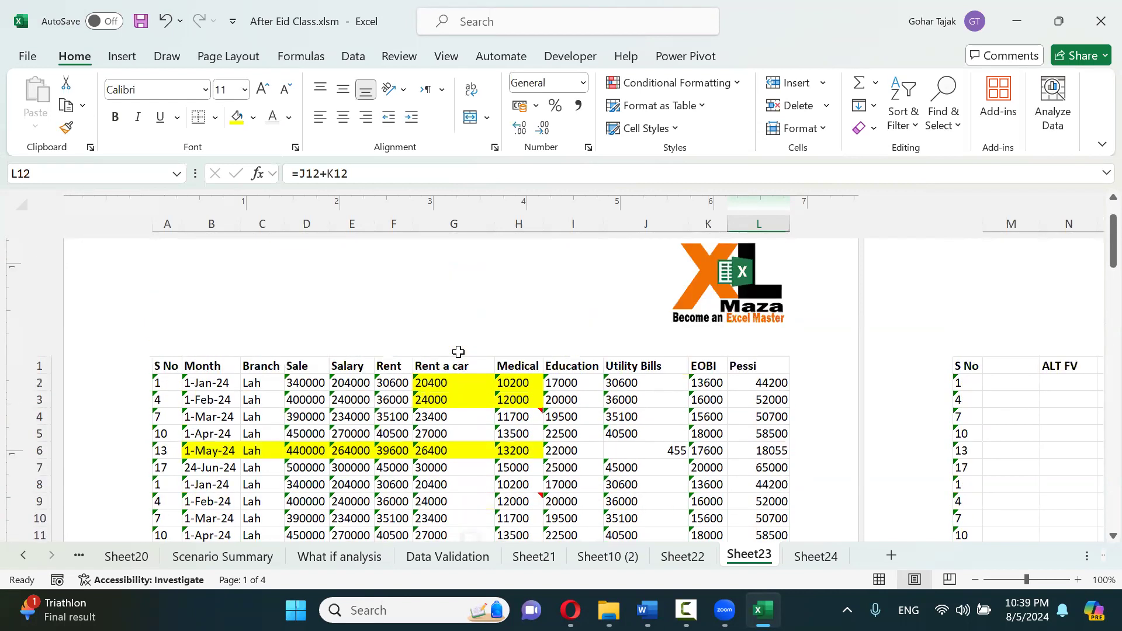
{"action": "left_click", "coordinate": [698, 297]}
{"action": "left_click", "coordinate": [714, 275]}
{"action": "key", "text": "Return"}
{"action": "key", "text": "Return"}
{"action": "key", "text": "Return"}
{"action": "key", "text": "Return"}
{"action": "key", "text": "Return"}
{"action": "key", "text": "Return"}
{"action": "key", "text": "Return"}
{"action": "key", "text": "Return"}
{"action": "key", "text": "Return"}
{"action": "key", "text": "Return"}
{"action": "key", "text": "Return"}
{"action": "key", "text": "Return"}
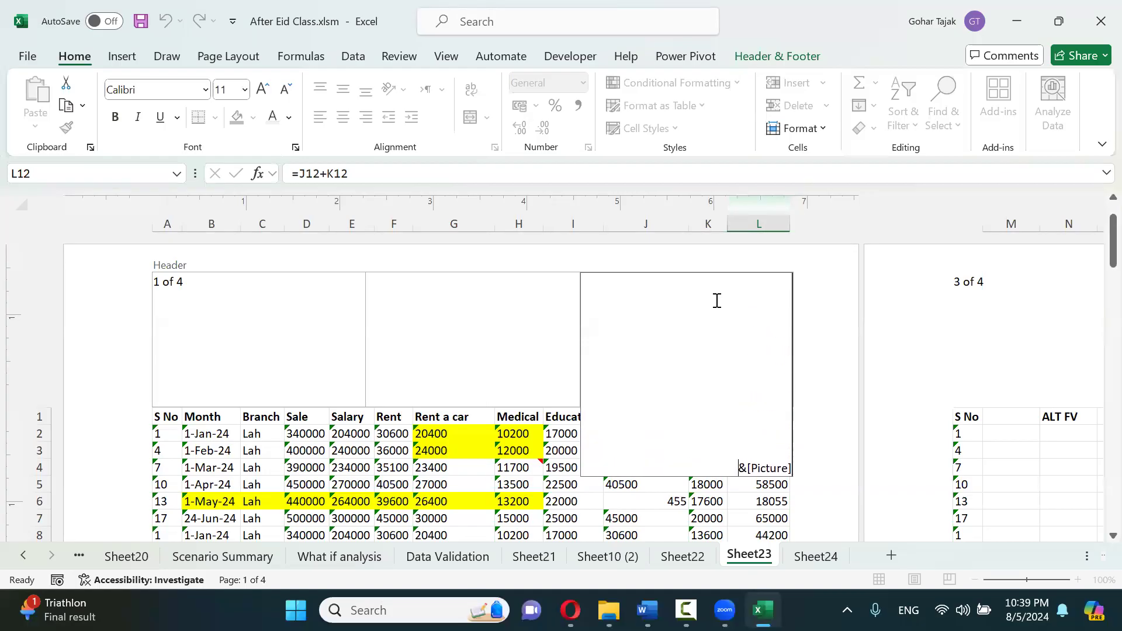
{"action": "left_click", "coordinate": [864, 320]}
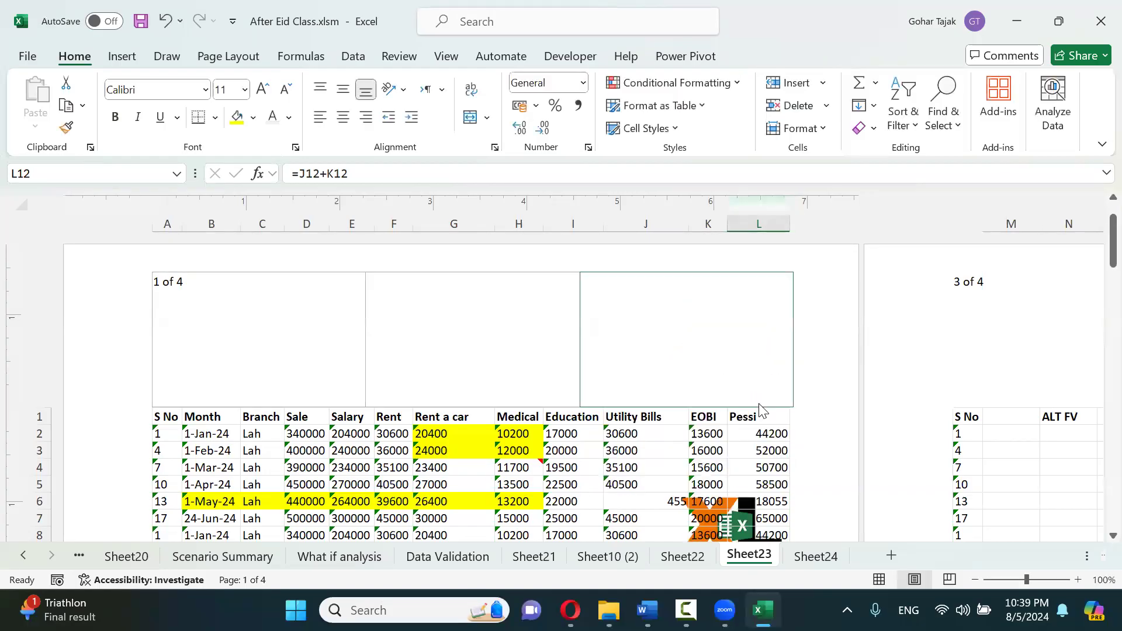
{"action": "scroll", "coordinate": [863, 320], "scroll_direction": "down", "scroll_amount": 3}
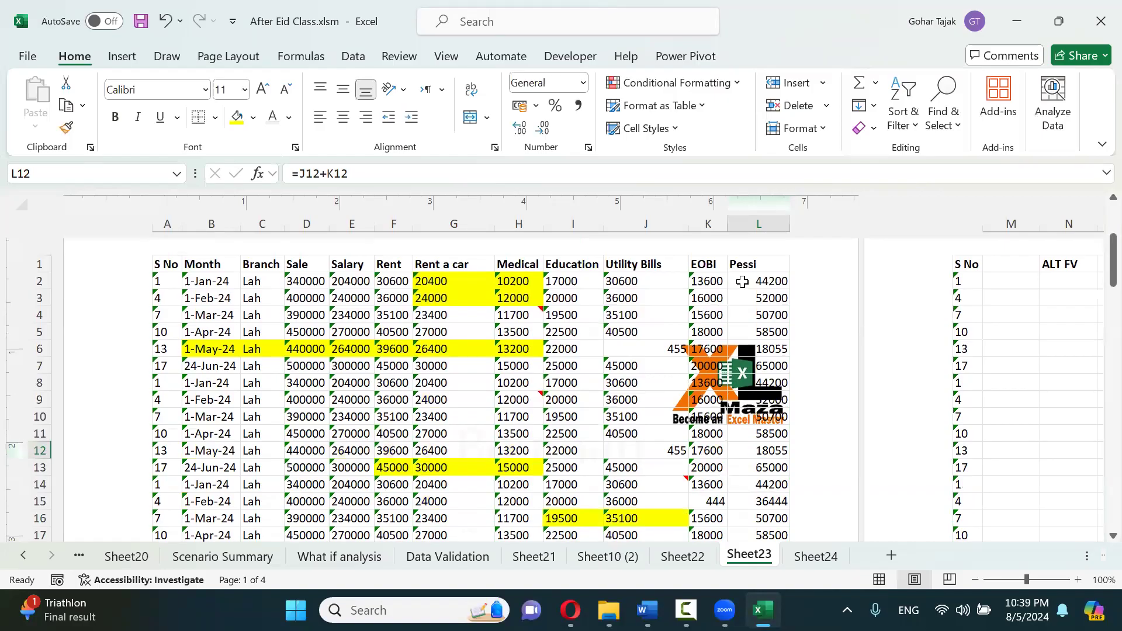
{"action": "scroll", "coordinate": [742, 282], "scroll_direction": "up", "scroll_amount": 3}
Set the header picture's colour to Washout in Format Picture
{"action": "left_click", "coordinate": [723, 368]}
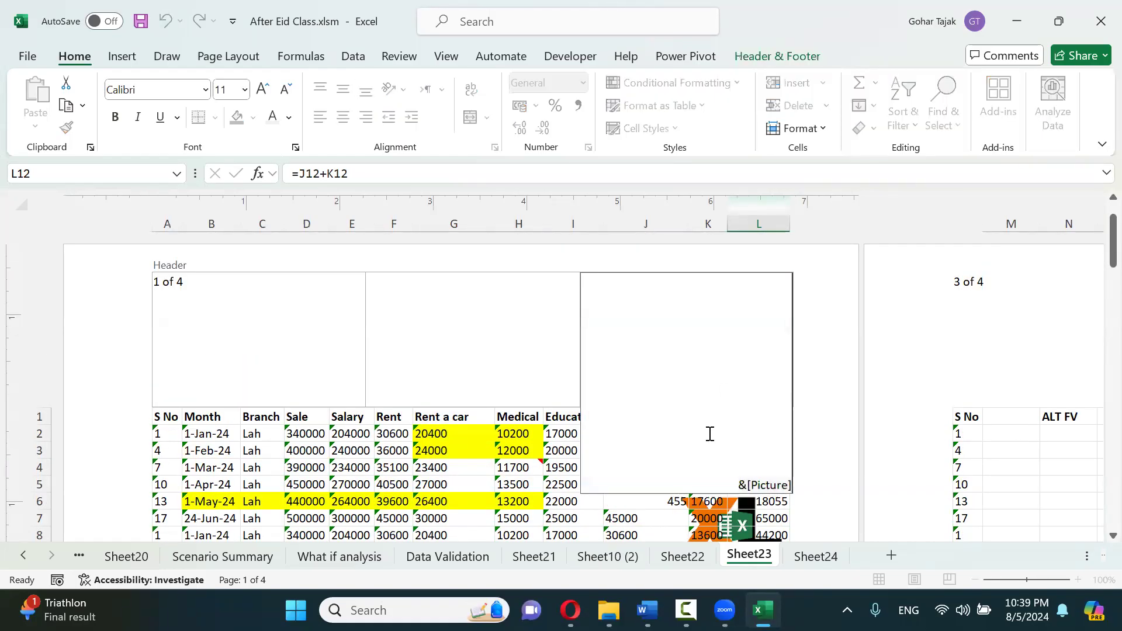
{"action": "left_click_drag", "start_coordinate": [735, 485], "coordinate": [793, 483]}
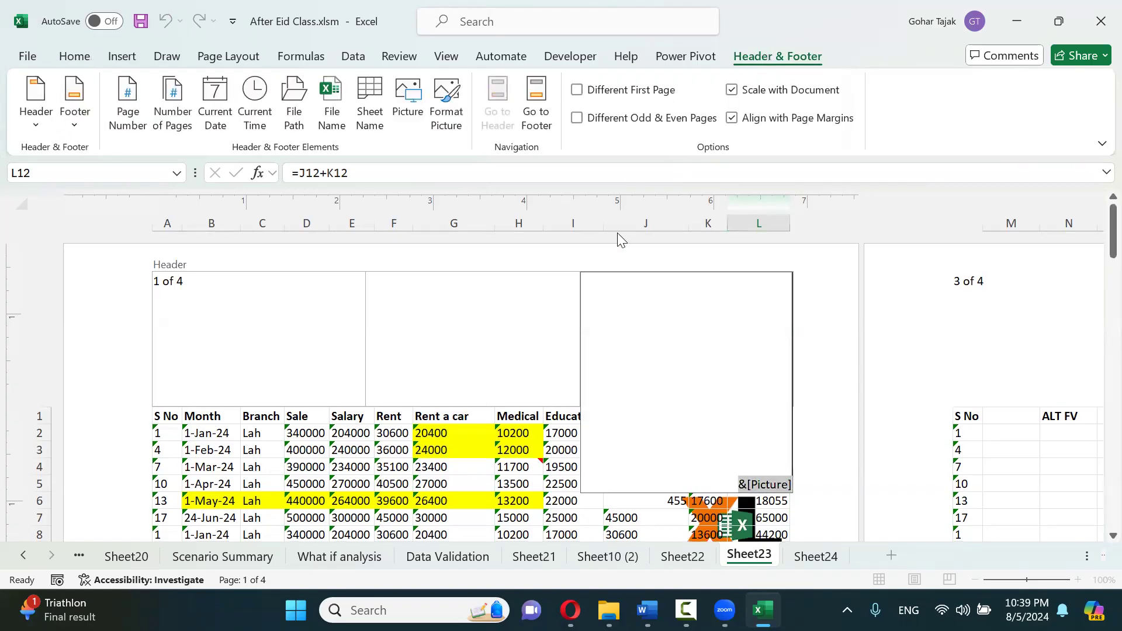
{"action": "left_click", "coordinate": [458, 129]}
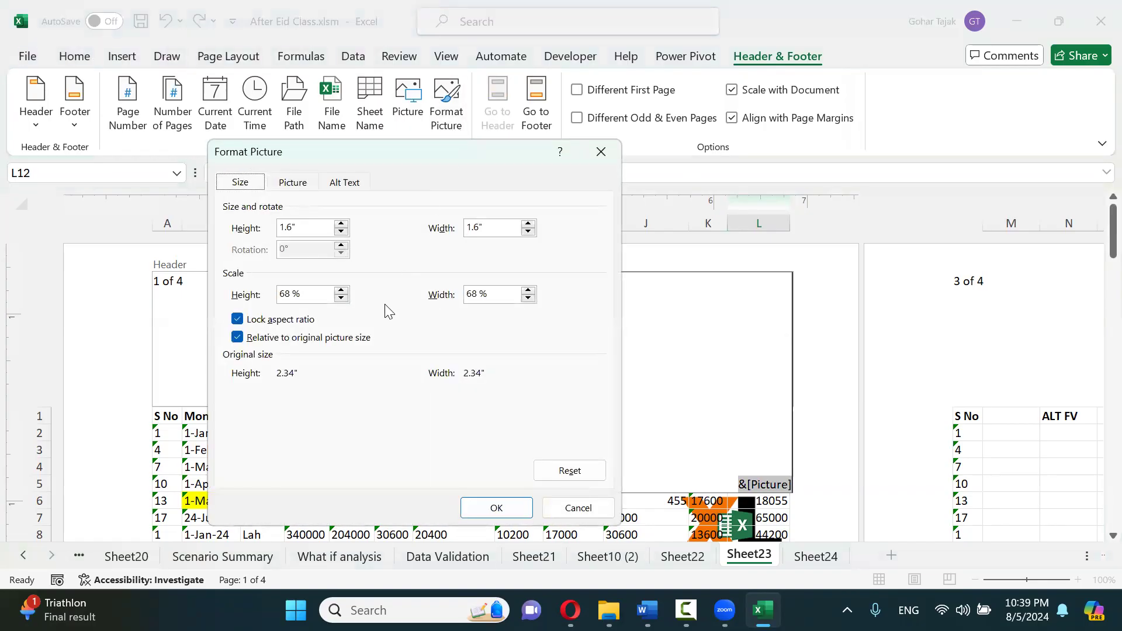
{"action": "left_click", "coordinate": [294, 184]}
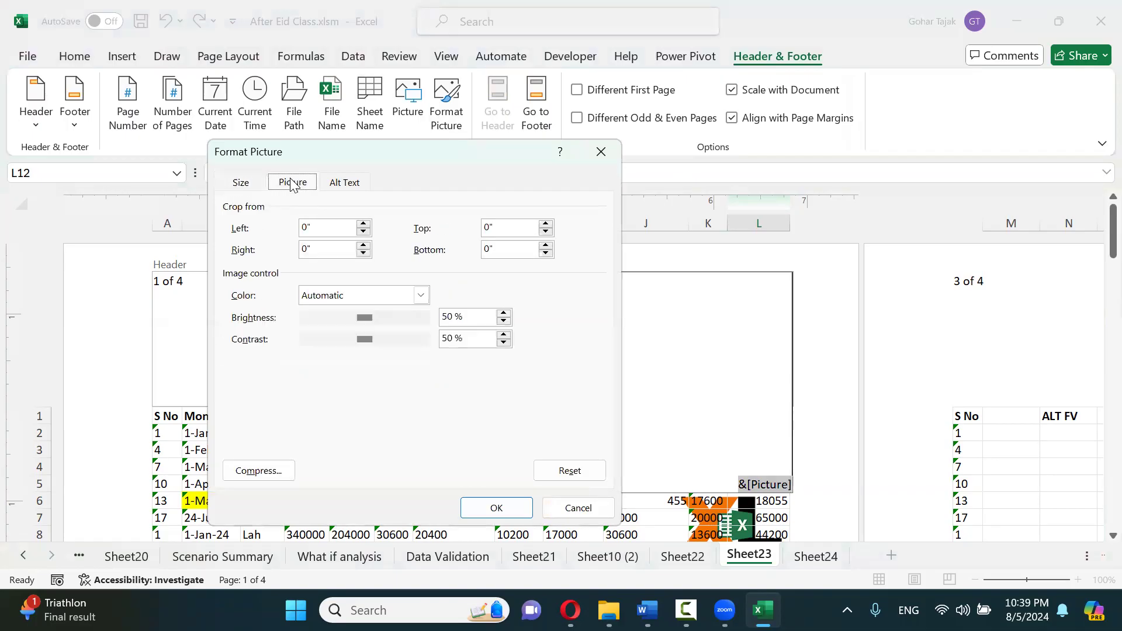
{"action": "left_click", "coordinate": [426, 296]}
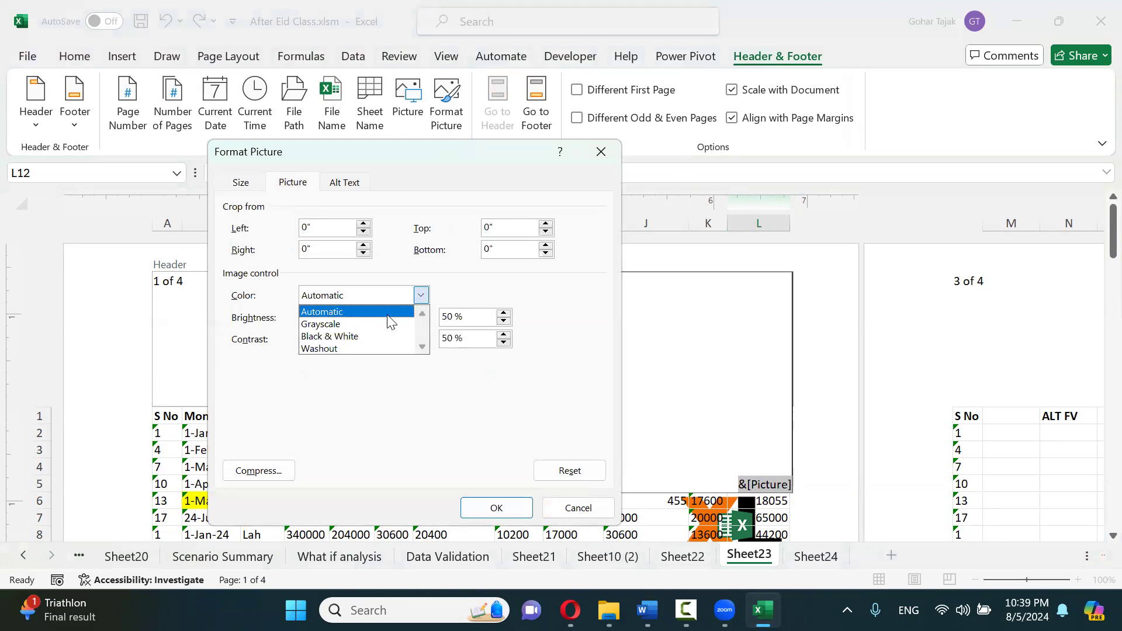
{"action": "left_click", "coordinate": [377, 348]}
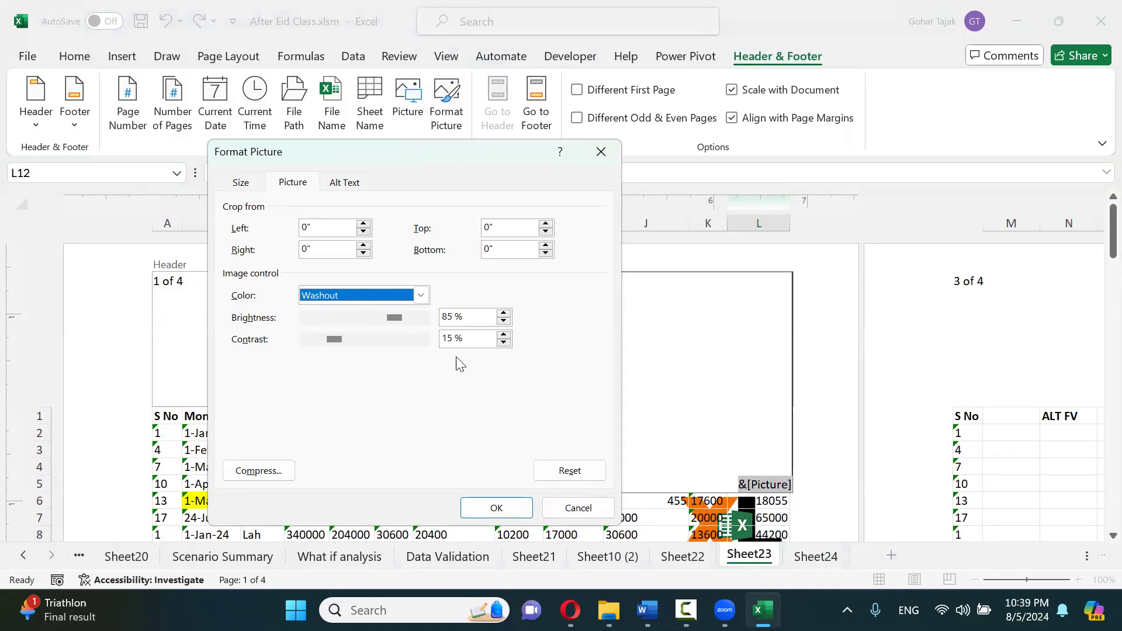
{"action": "left_click", "coordinate": [494, 507]}
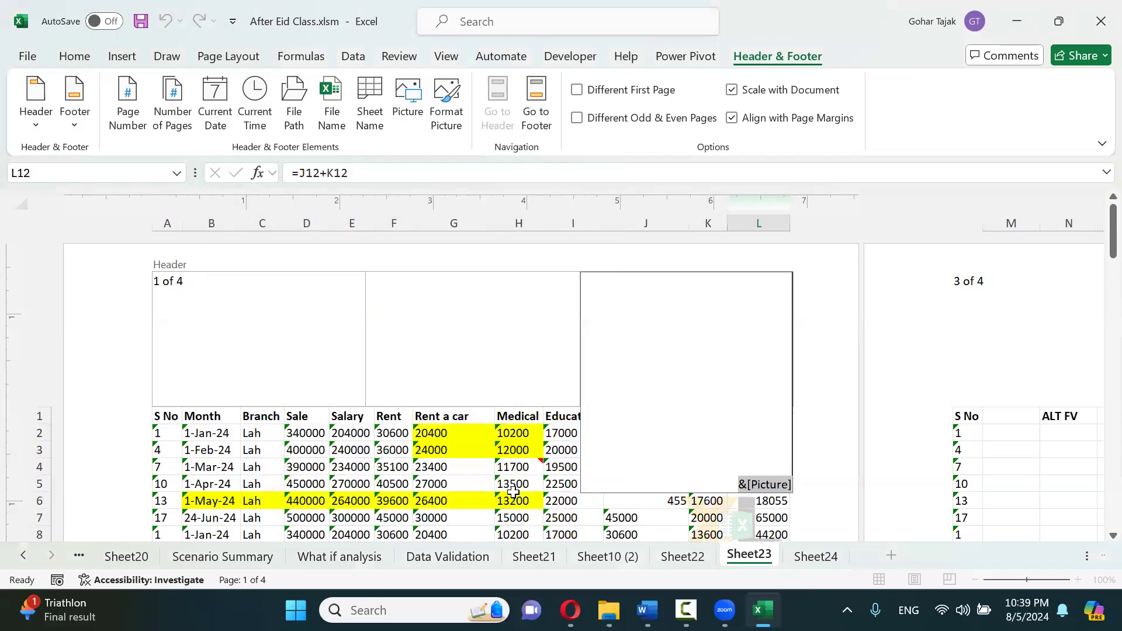
{"action": "left_click", "coordinate": [853, 476]}
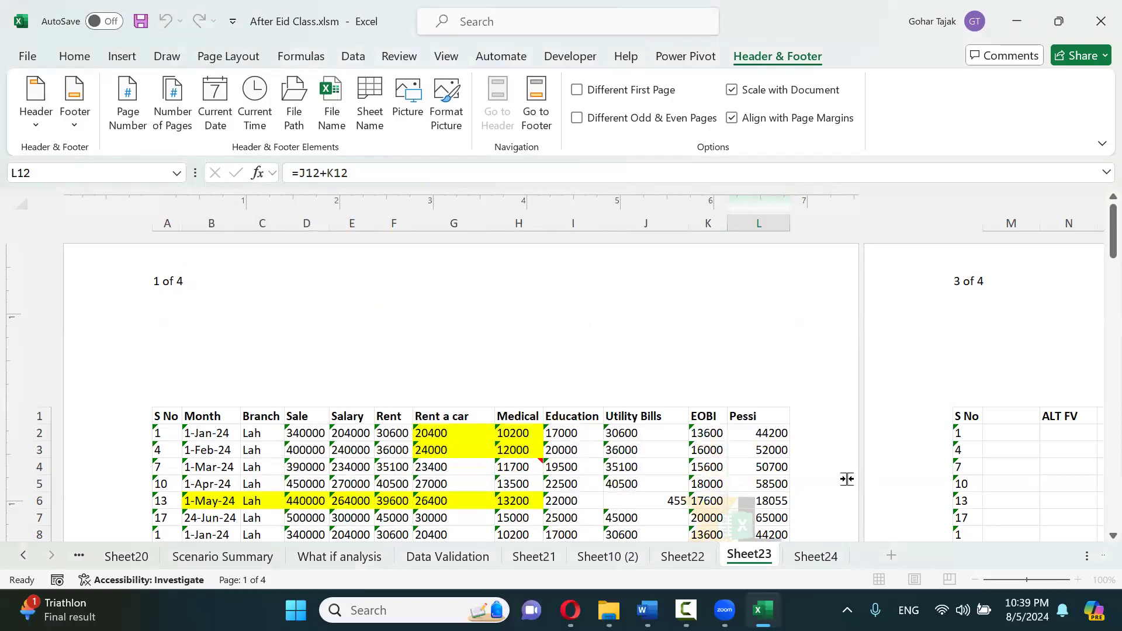
Switch Sheet23 back to Normal view and open the Print screen with Ctrl+P
{"action": "scroll", "coordinate": [768, 485], "scroll_direction": "up", "scroll_amount": 1}
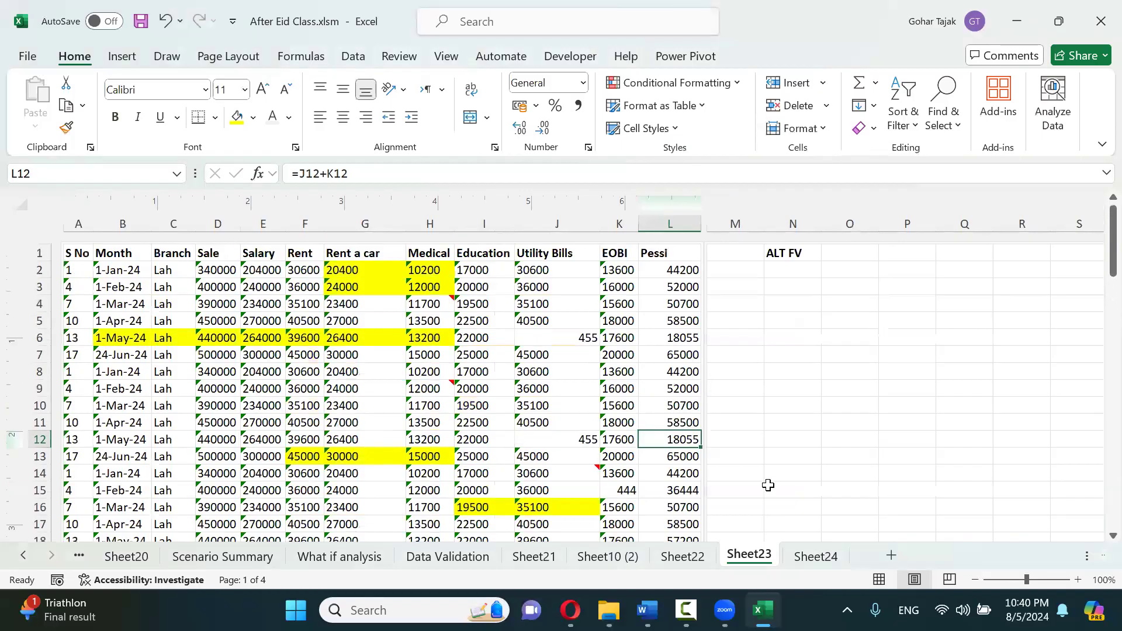
{"action": "left_click", "coordinate": [878, 579]}
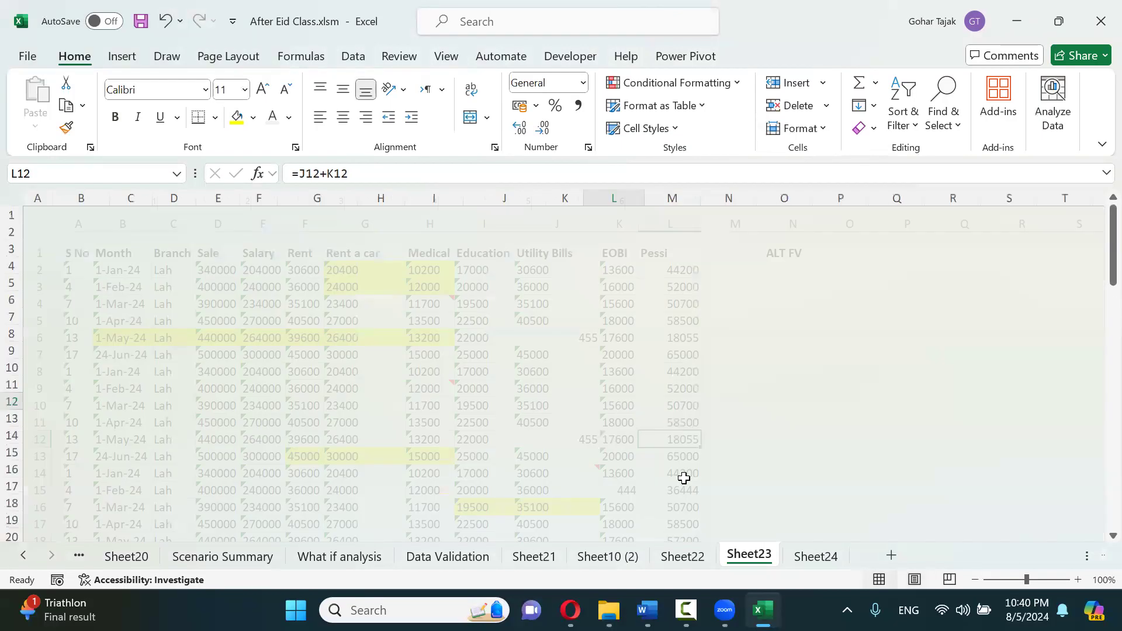
{"action": "key", "text": "ctrl+p"}
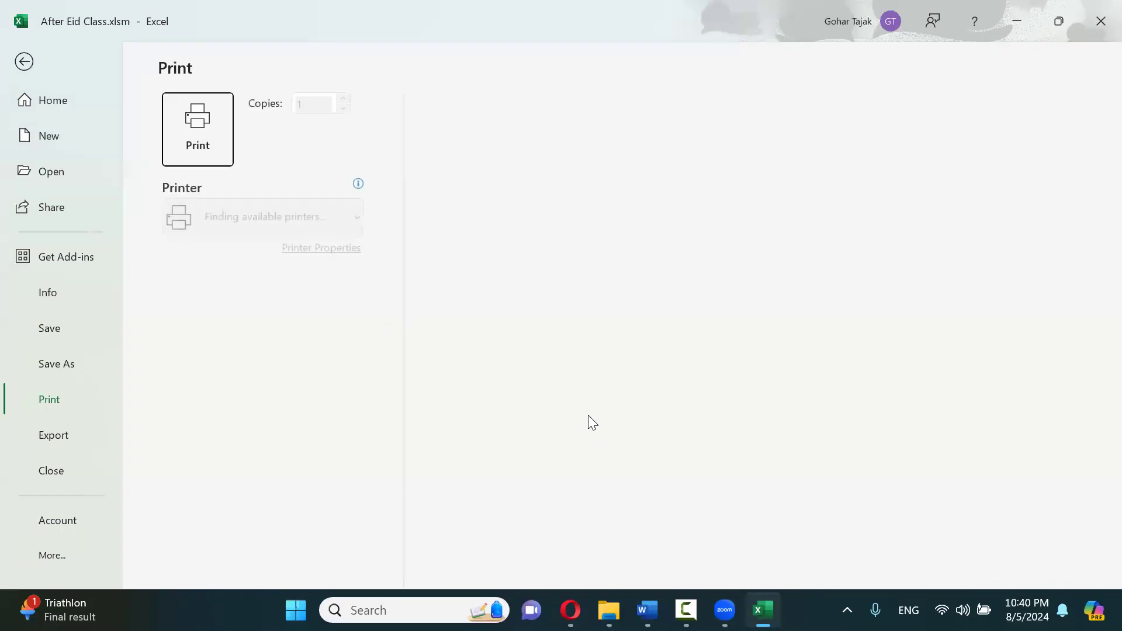
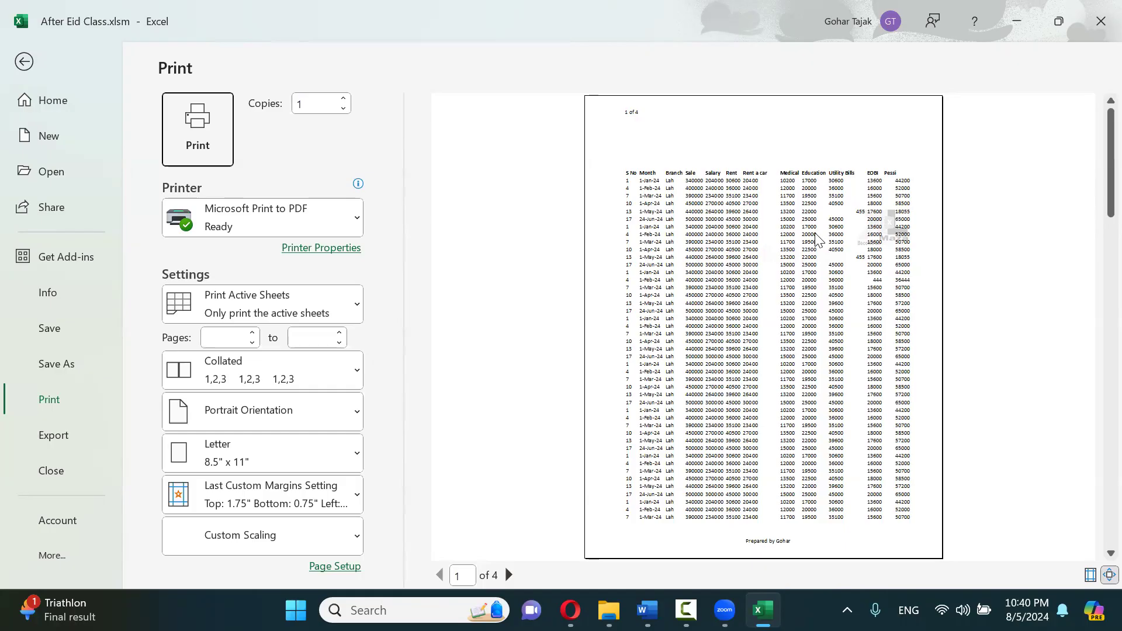
Exit the print preview and return to the Sheet23 worksheet
{"action": "left_click", "coordinate": [23, 61]}
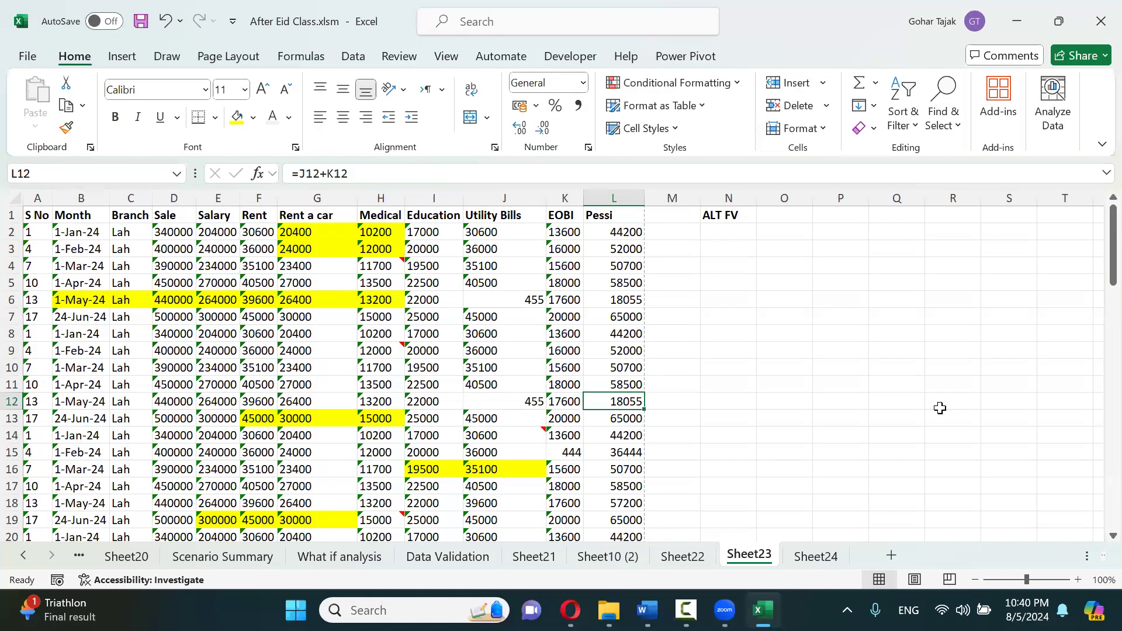
In Page Layout view, delete the existing name text from the page header
{"action": "left_click", "coordinate": [915, 580]}
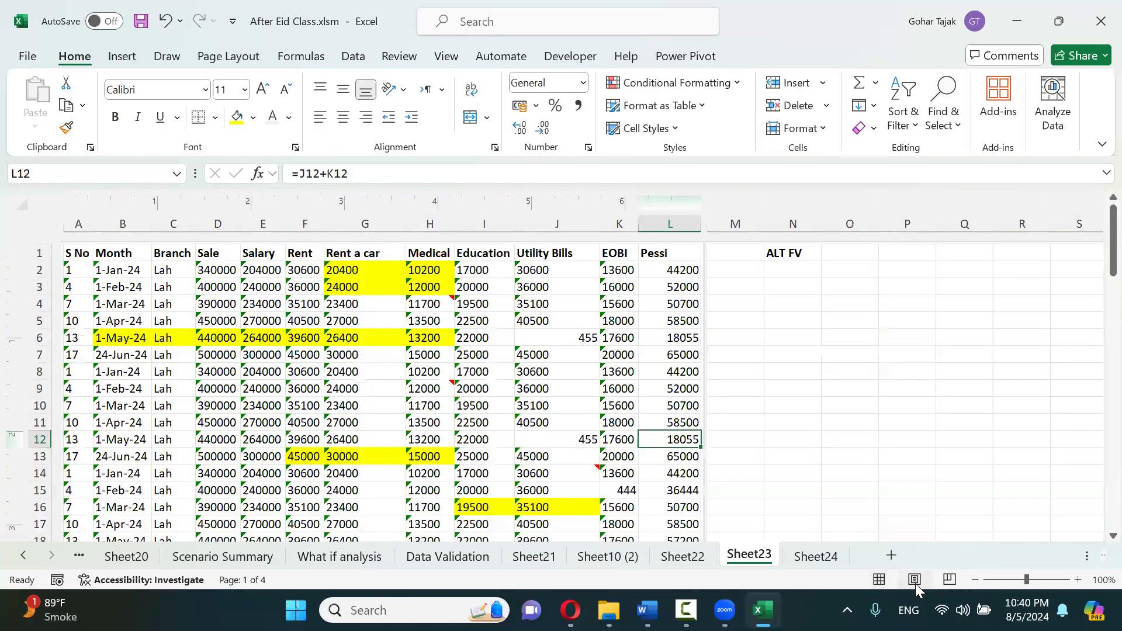
{"action": "left_click", "coordinate": [538, 275]}
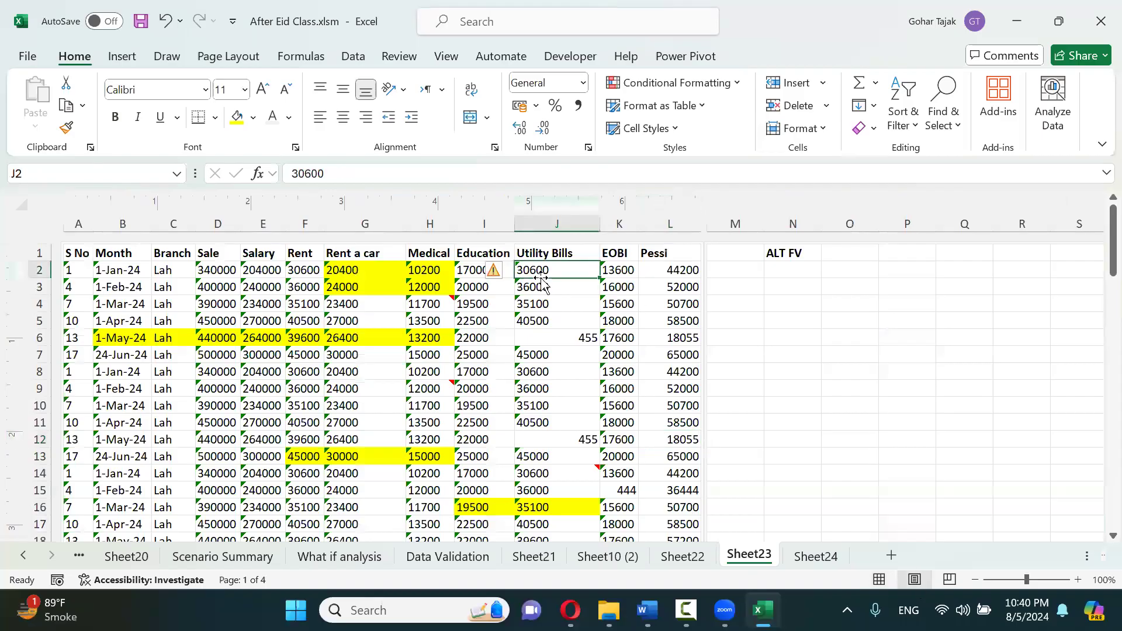
{"action": "double_click", "coordinate": [515, 238]}
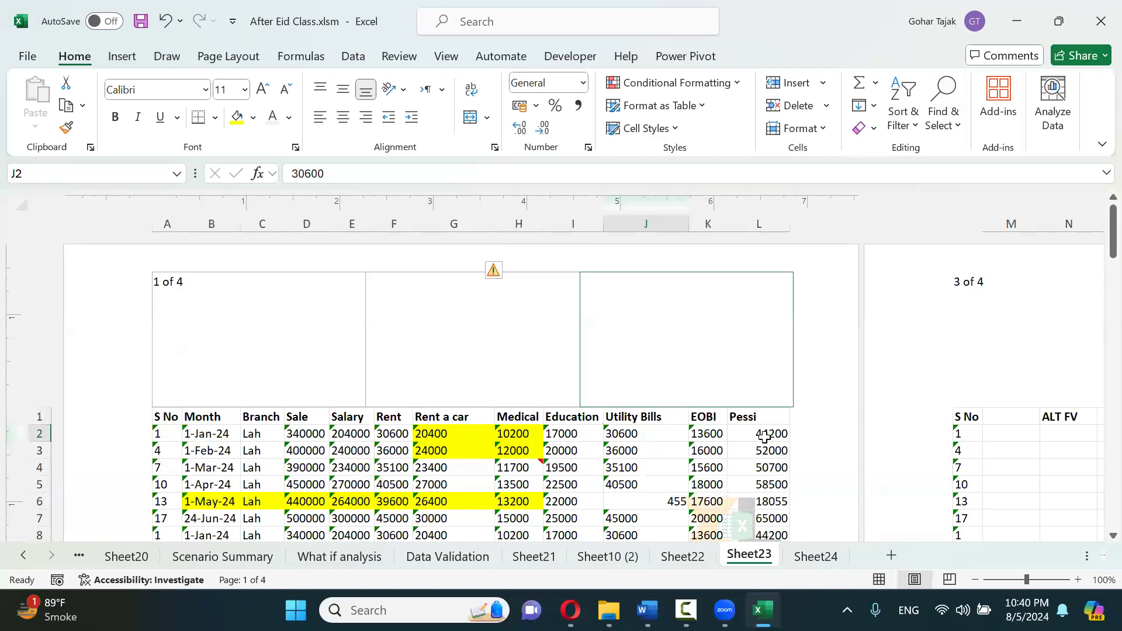
{"action": "left_click", "coordinate": [496, 355]}
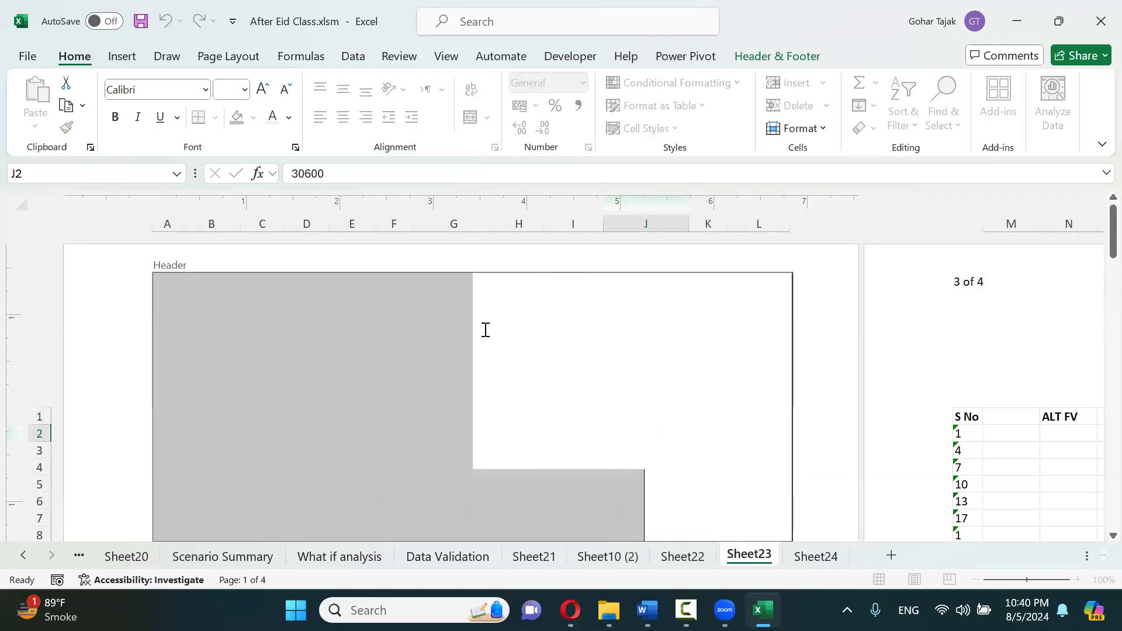
{"action": "left_click", "coordinate": [506, 474]}
{"action": "left_click_drag", "start_coordinate": [313, 502], "coordinate": [708, 515]}
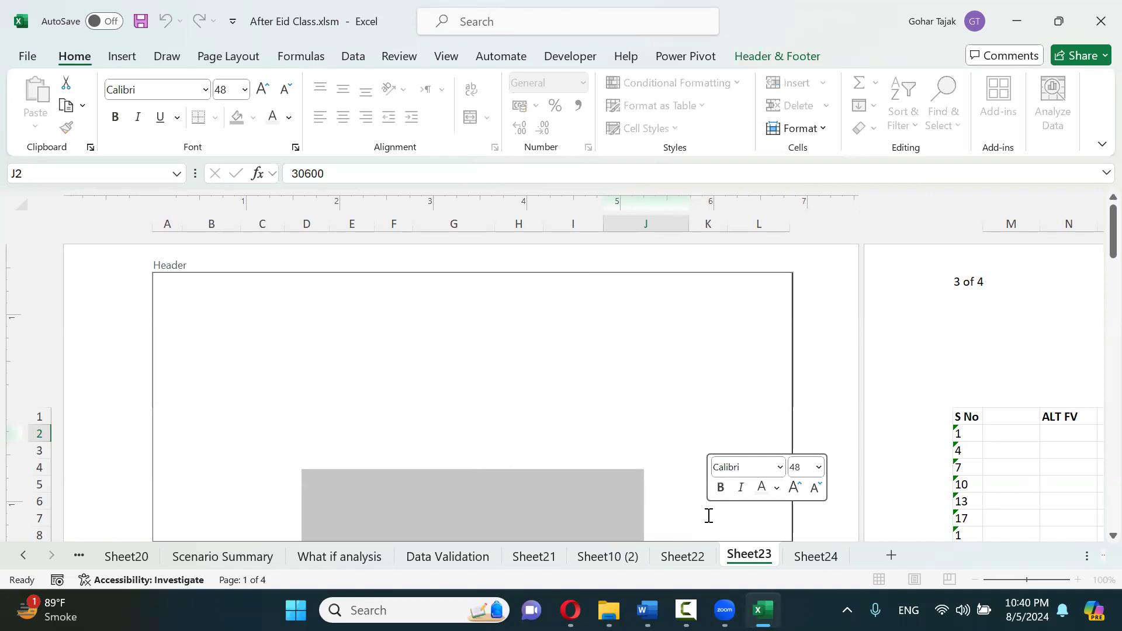
{"action": "key", "text": "Delete"}
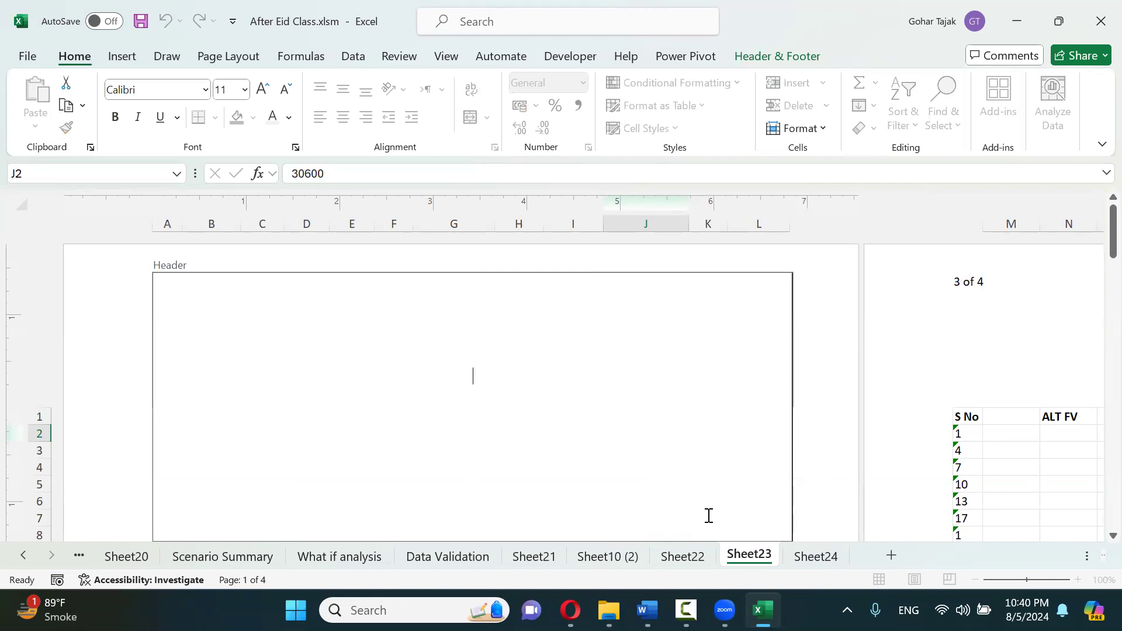
{"action": "left_click", "coordinate": [801, 400]}
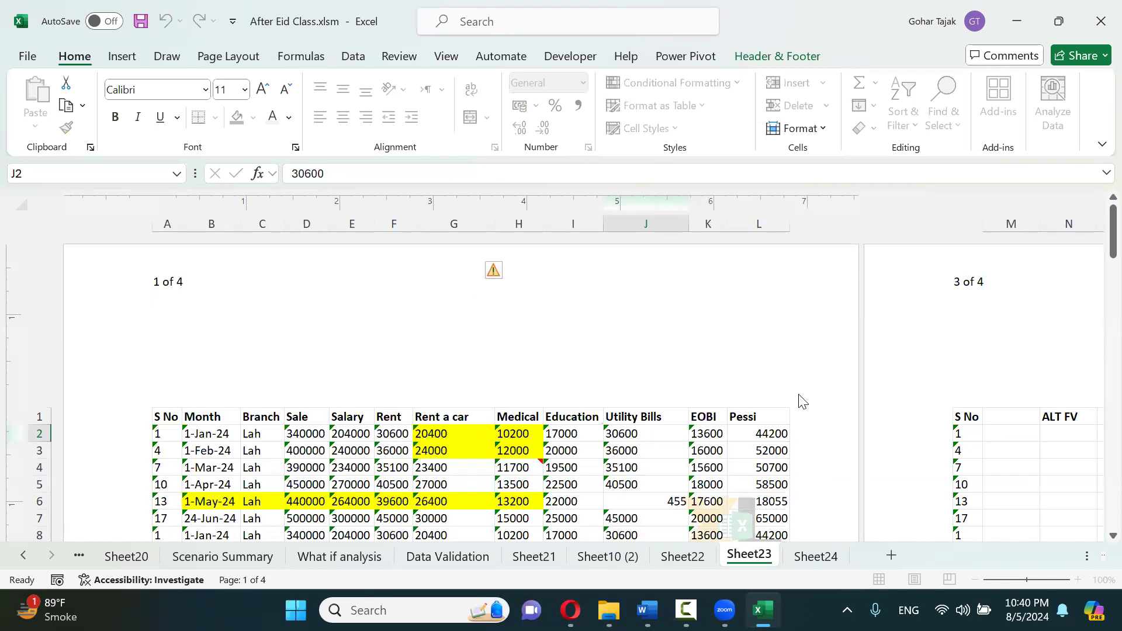
Move the &[Picture] code from the right header section to the centre, with a line break before it
{"action": "left_click", "coordinate": [704, 358]}
{"action": "left_click_drag", "start_coordinate": [732, 486], "coordinate": [800, 481]}
{"action": "key", "text": "ctrl+c"}
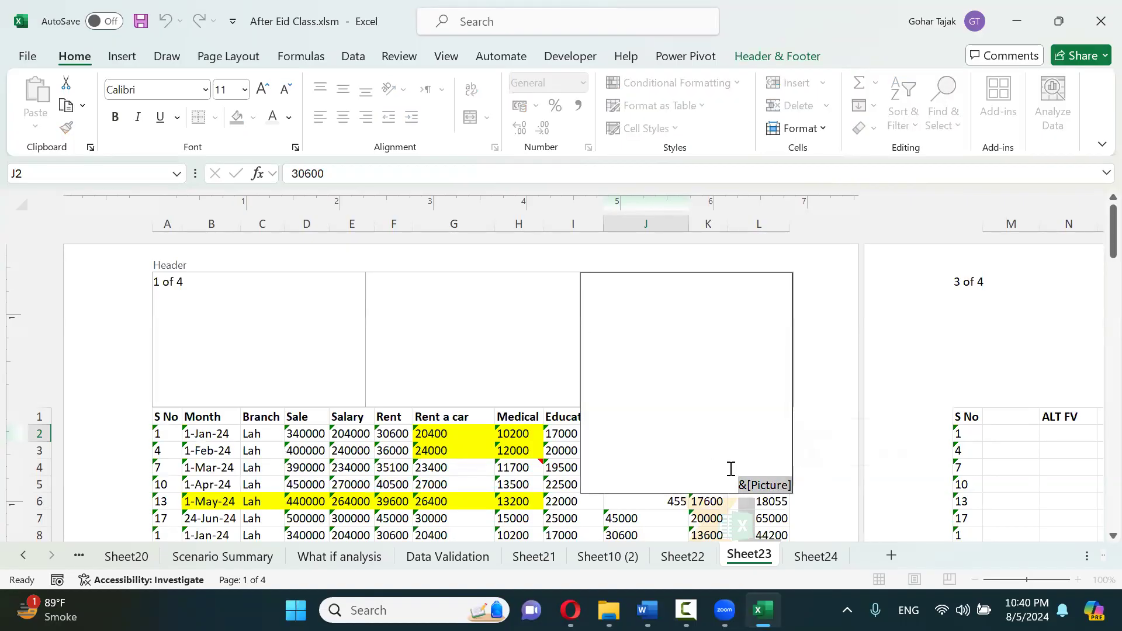
{"action": "key", "text": "Delete"}
{"action": "left_click", "coordinate": [496, 348]}
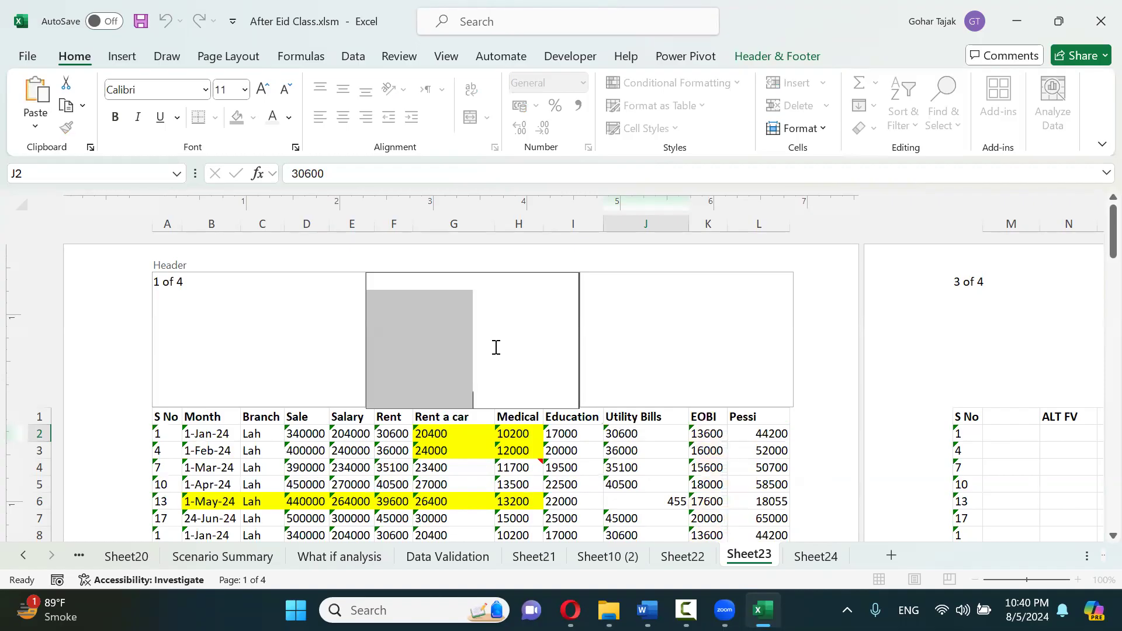
{"action": "key", "text": "ctrl+v"}
{"action": "left_click", "coordinate": [445, 285]}
{"action": "key", "text": "Return"}
{"action": "key", "text": "Return"}
{"action": "key", "text": "Return"}
{"action": "key", "text": "Return"}
{"action": "key", "text": "Return"}
{"action": "key", "text": "Return"}
{"action": "key", "text": "Return"}
{"action": "key", "text": "Return"}
{"action": "key", "text": "Return"}
{"action": "key", "text": "Return"}
{"action": "key", "text": "Return"}
{"action": "key", "text": "Return"}
{"action": "key", "text": "Return"}
{"action": "key", "text": "Return"}
{"action": "key", "text": "Return"}
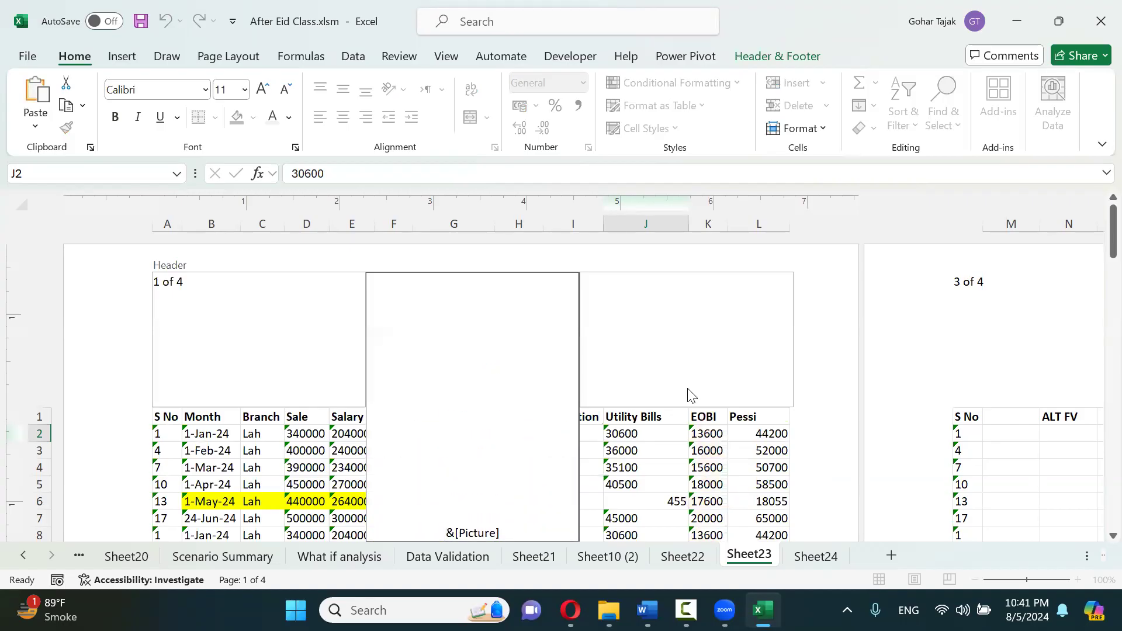
Close the Insert Pictures dialog and its service-turned-off message, which opened instead of print preview
{"action": "key", "text": "ctrl+p"}
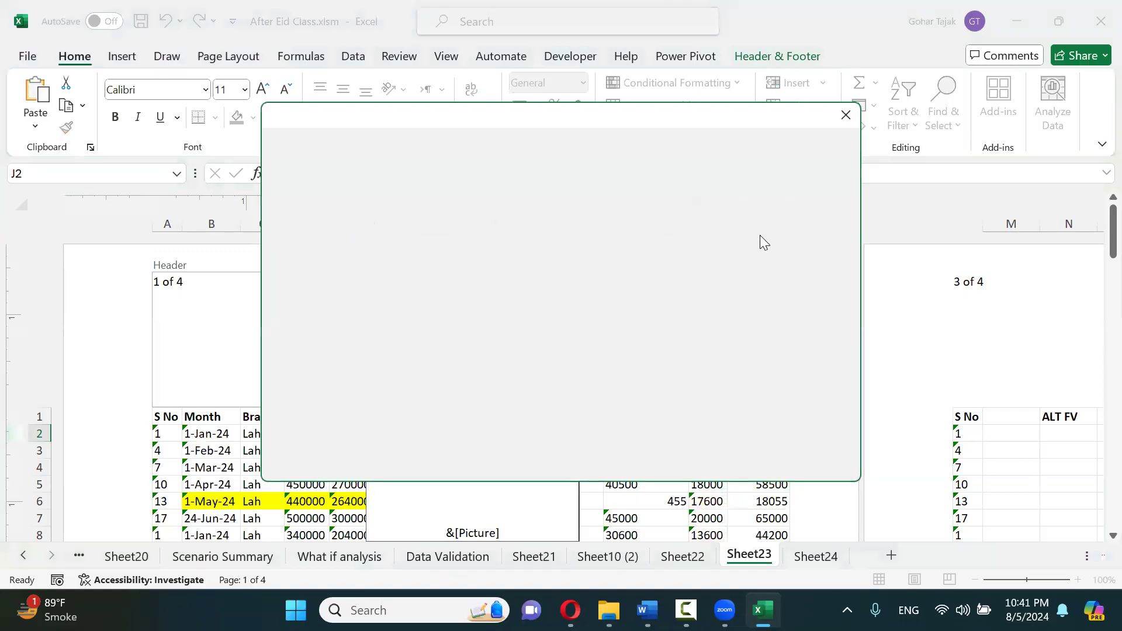
{"action": "left_click", "coordinate": [845, 115]}
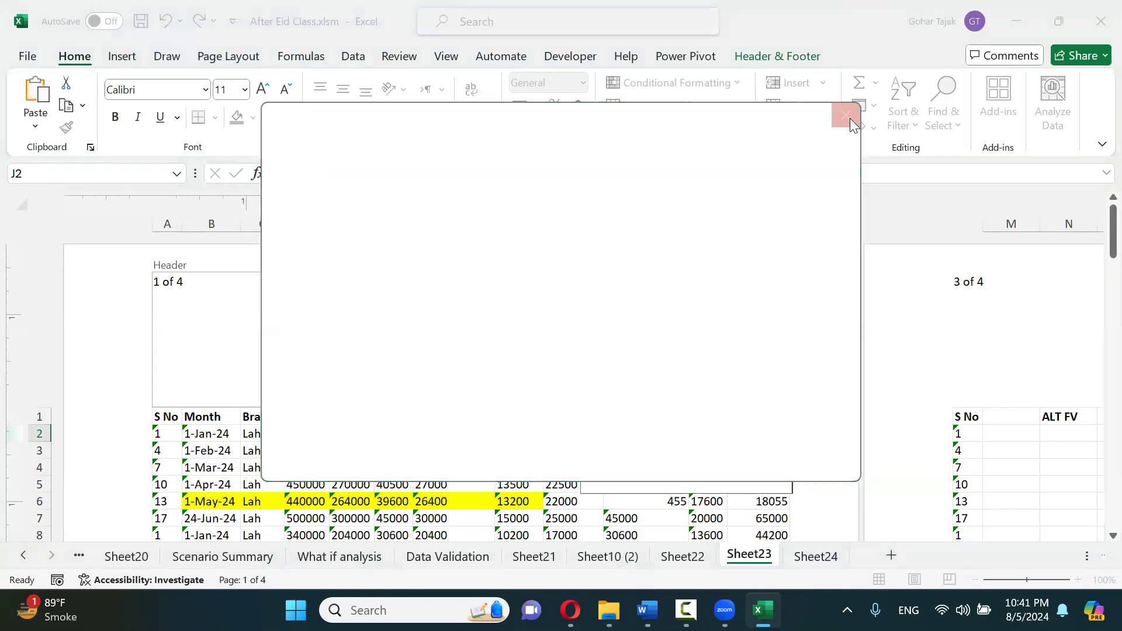
{"action": "left_click", "coordinate": [848, 116]}
{"action": "left_click", "coordinate": [859, 127]}
{"action": "left_click", "coordinate": [875, 316]}
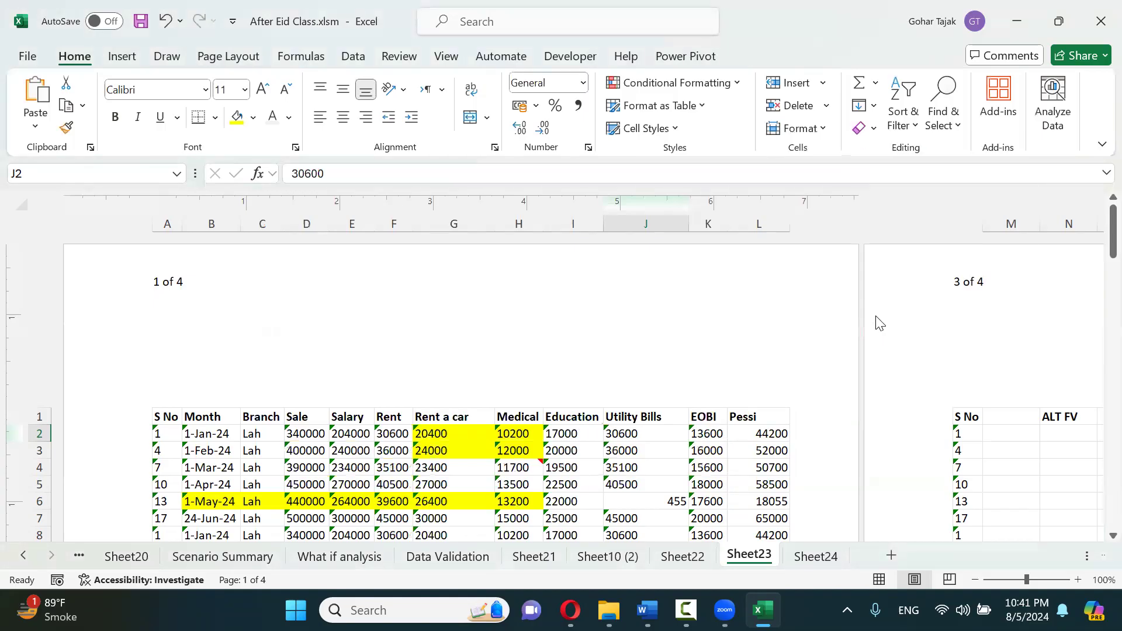
{"action": "scroll", "coordinate": [875, 319], "scroll_direction": "down", "scroll_amount": 6}
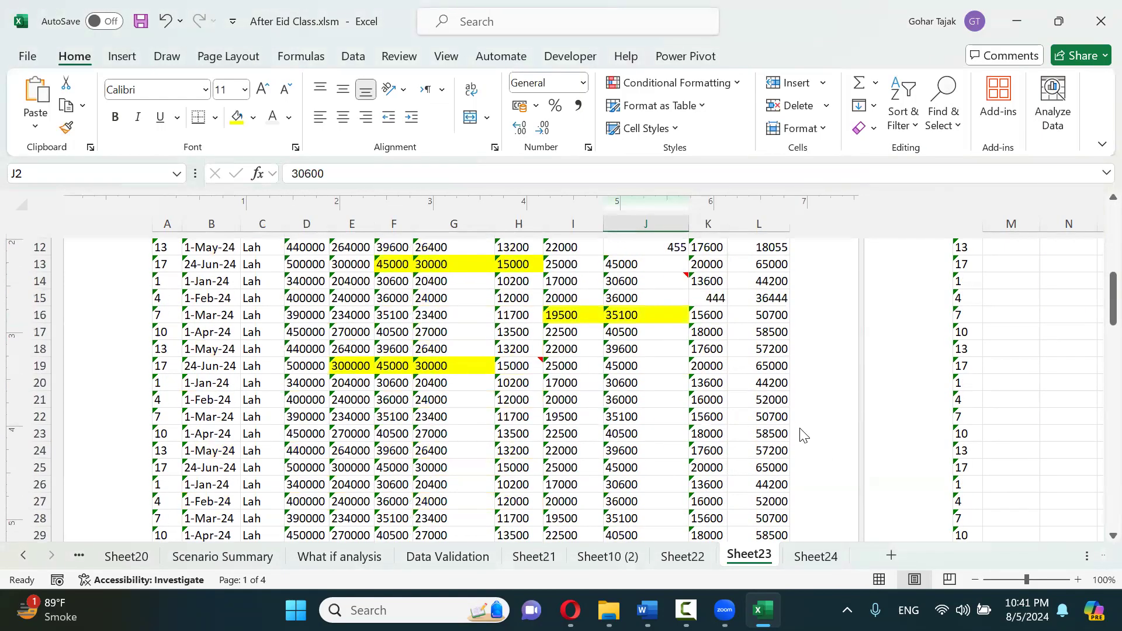
In Normal view, check pages 1 and 2 of the print preview, then exit it
{"action": "left_click", "coordinate": [878, 579]}
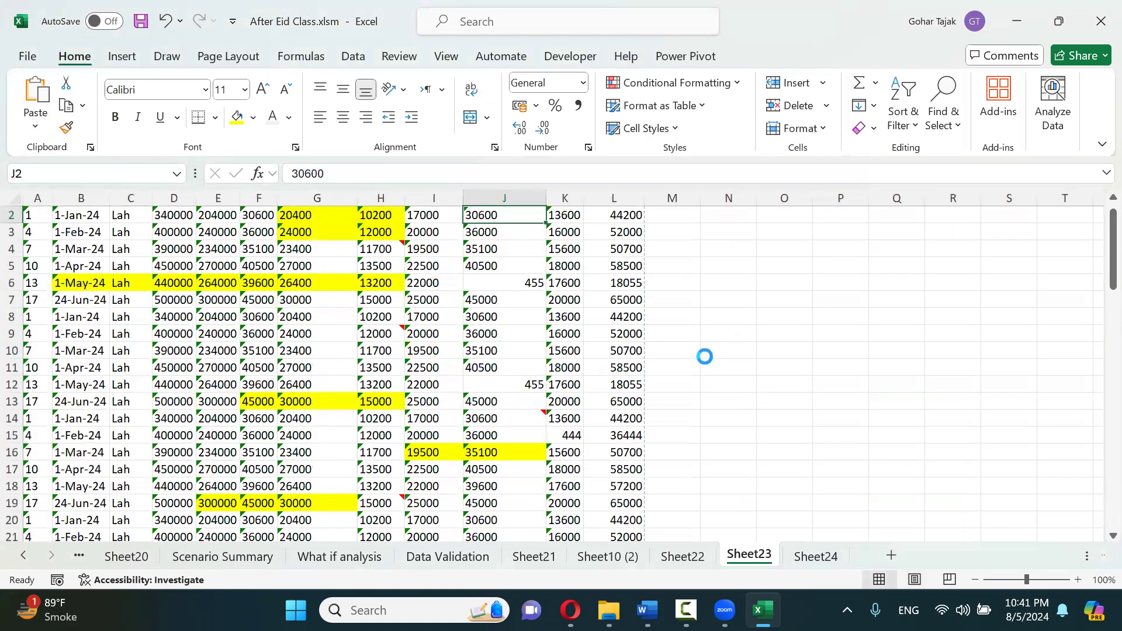
{"action": "key", "text": "ctrl+p"}
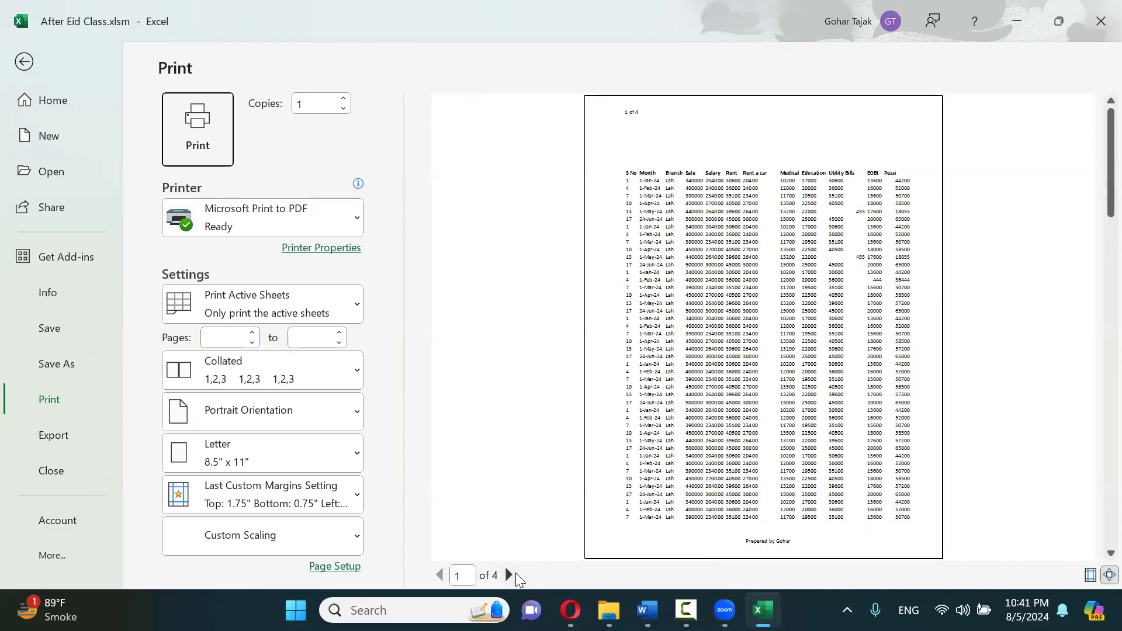
{"action": "left_click", "coordinate": [508, 575]}
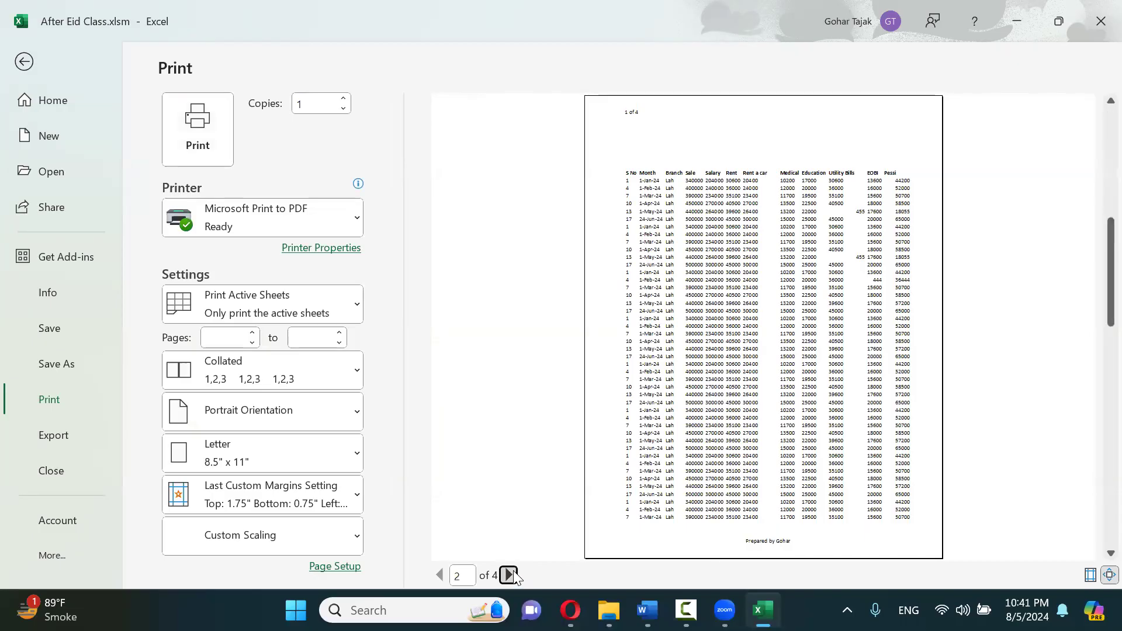
{"action": "left_click", "coordinate": [444, 574]}
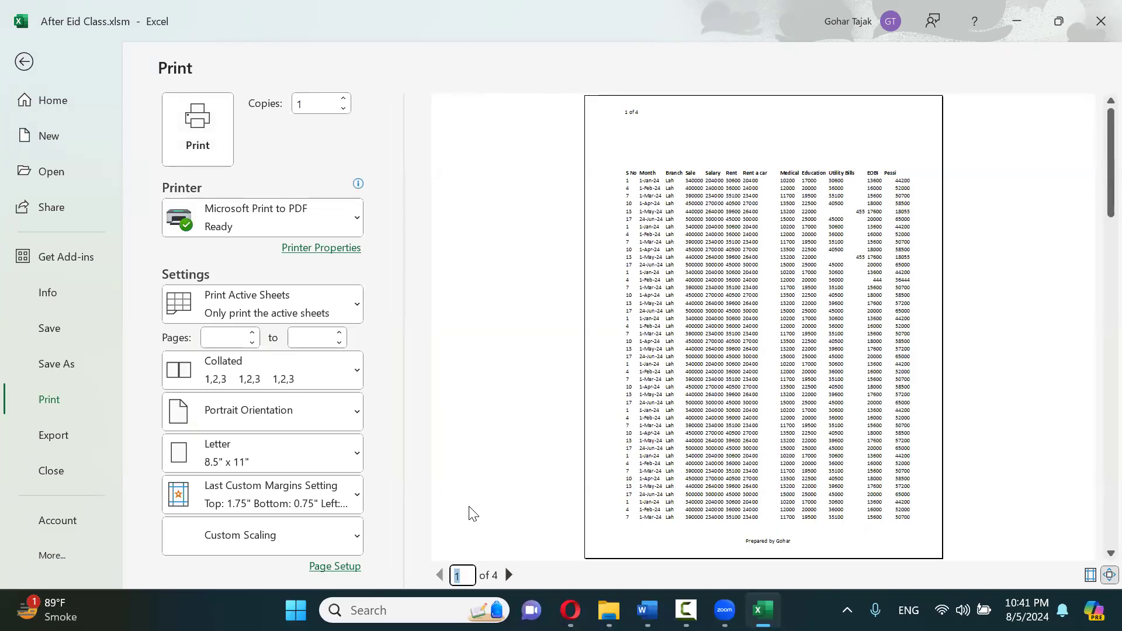
{"action": "key", "text": "Escape"}
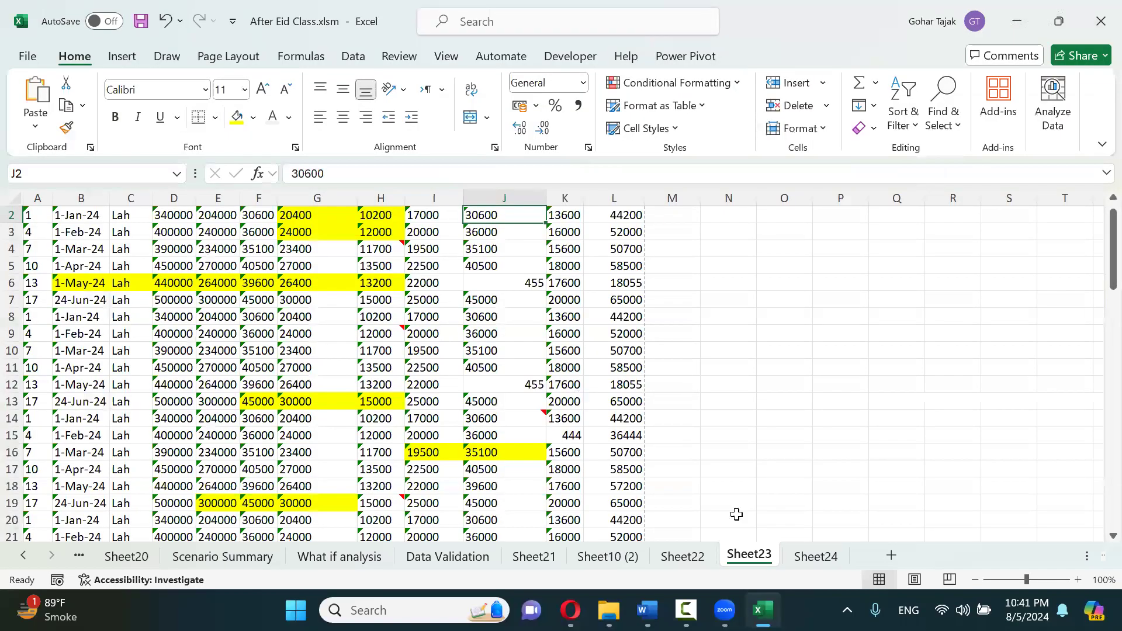
Insert XL Maza.png from the Desktop as a picture in the centre header section
{"action": "left_click", "coordinate": [914, 579]}
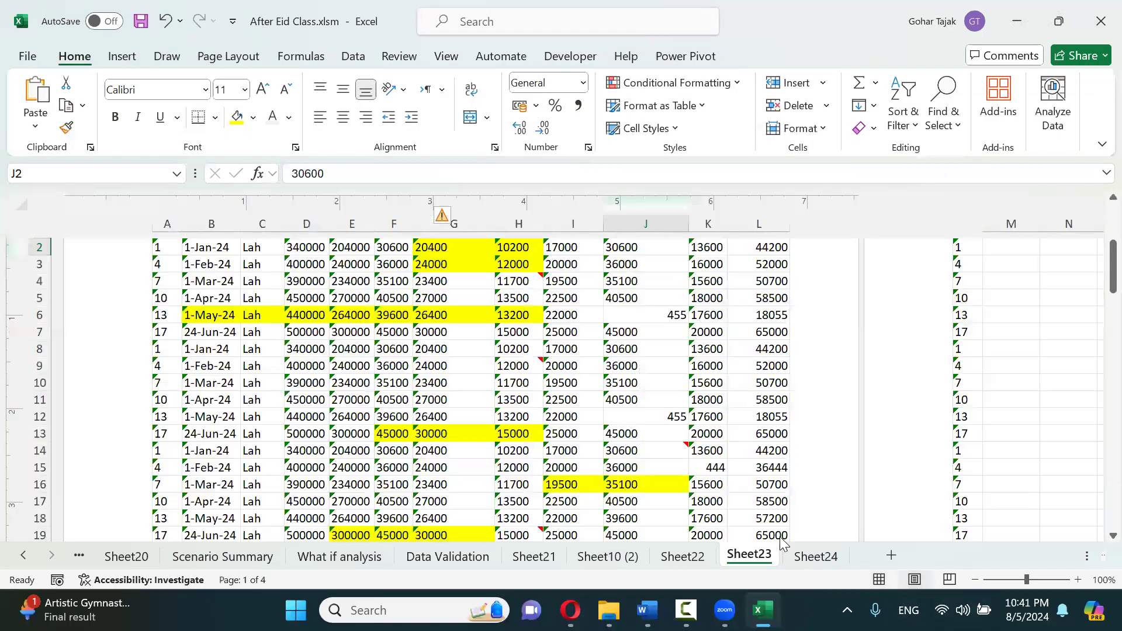
{"action": "scroll", "coordinate": [463, 370], "scroll_direction": "up", "scroll_amount": 3}
{"action": "left_click", "coordinate": [465, 377]}
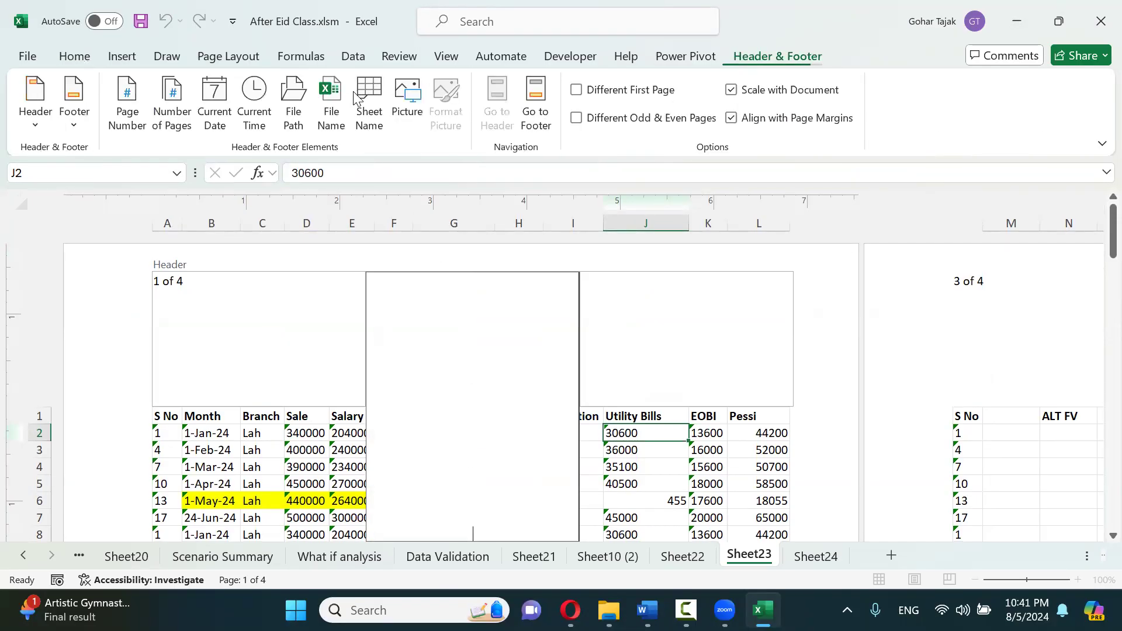
{"action": "left_click", "coordinate": [418, 107]}
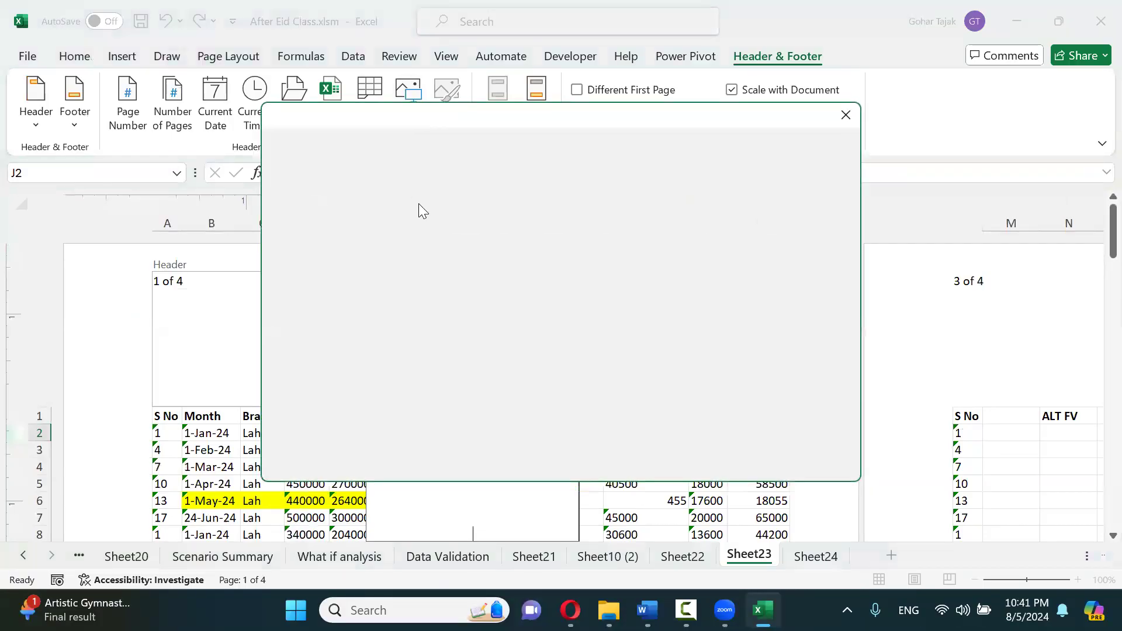
{"action": "left_click", "coordinate": [522, 328]}
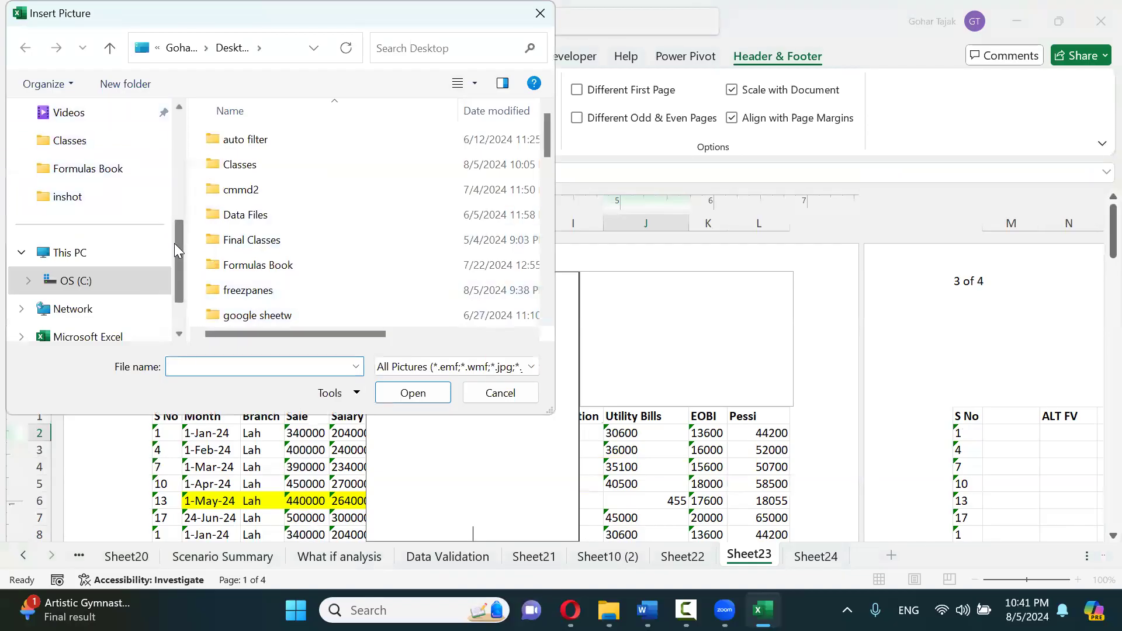
{"action": "scroll", "coordinate": [162, 154], "scroll_direction": "up", "scroll_amount": 5}
{"action": "left_click", "coordinate": [73, 230]}
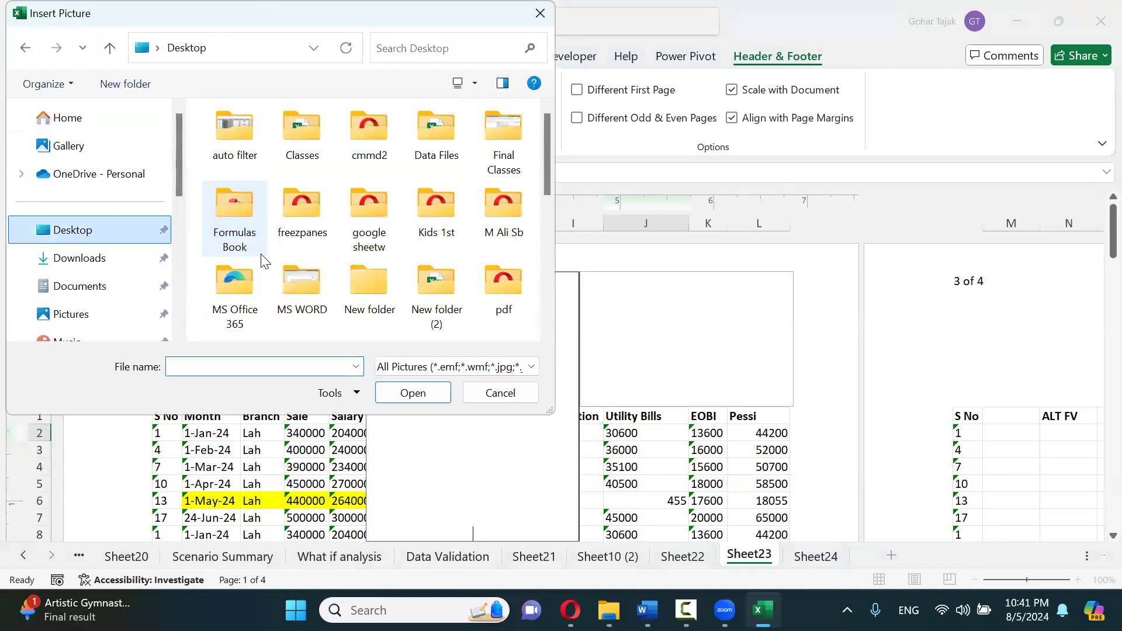
{"action": "scroll", "coordinate": [261, 260], "scroll_direction": "down", "scroll_amount": 5}
{"action": "left_click", "coordinate": [241, 299]}
{"action": "left_click", "coordinate": [413, 392]}
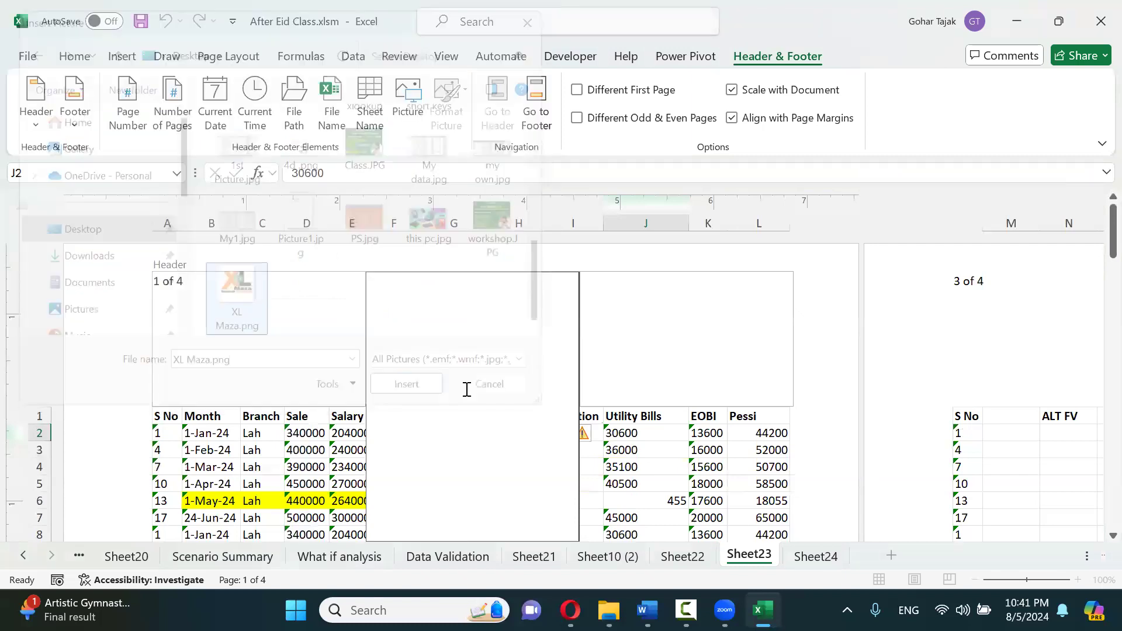
Leave the header to view the logo behind the data on page 1
{"action": "left_click_drag", "start_coordinate": [483, 531], "coordinate": [431, 530]}
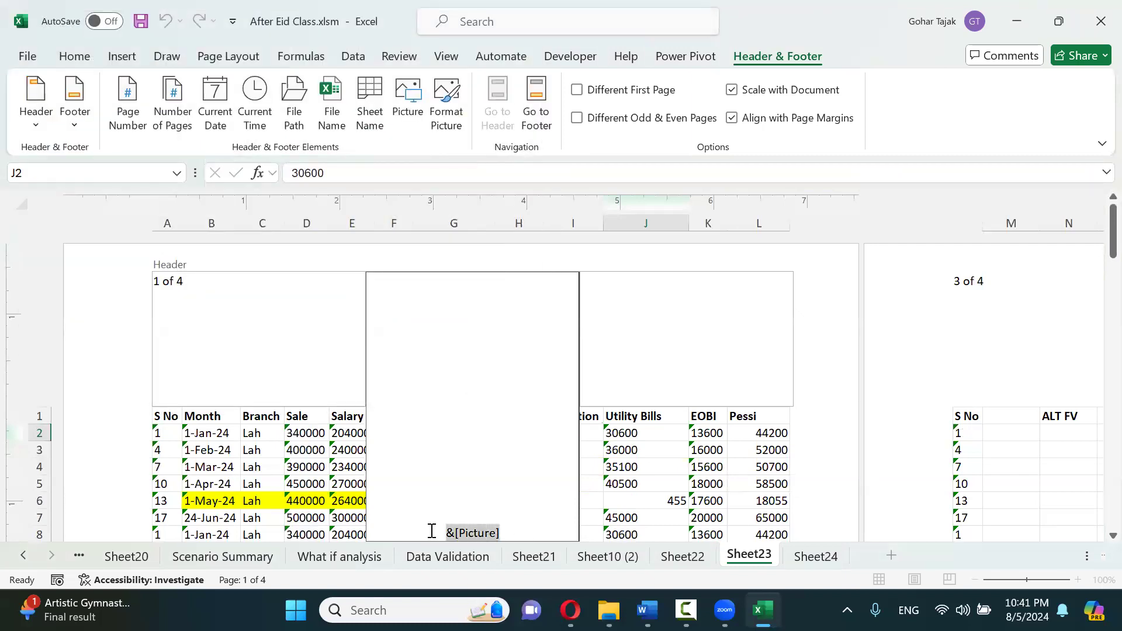
{"action": "left_click", "coordinate": [853, 338]}
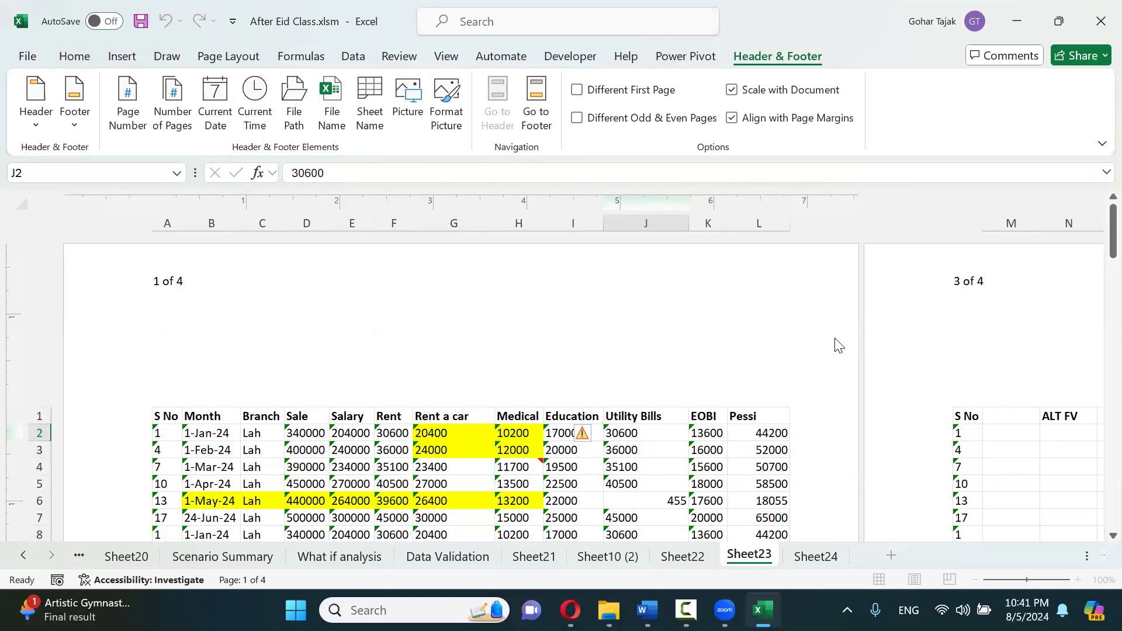
{"action": "scroll", "coordinate": [629, 430], "scroll_direction": "down", "scroll_amount": 5}
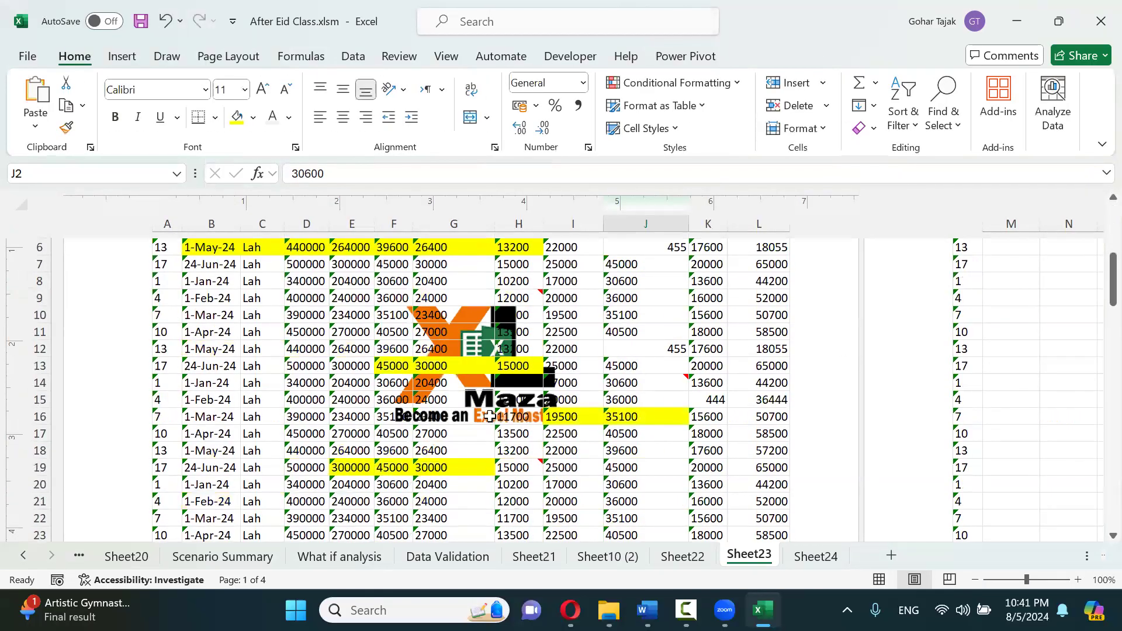
{"action": "scroll", "coordinate": [489, 416], "scroll_direction": "up", "scroll_amount": 1}
{"action": "scroll", "coordinate": [489, 416], "scroll_direction": "up", "scroll_amount": 2}
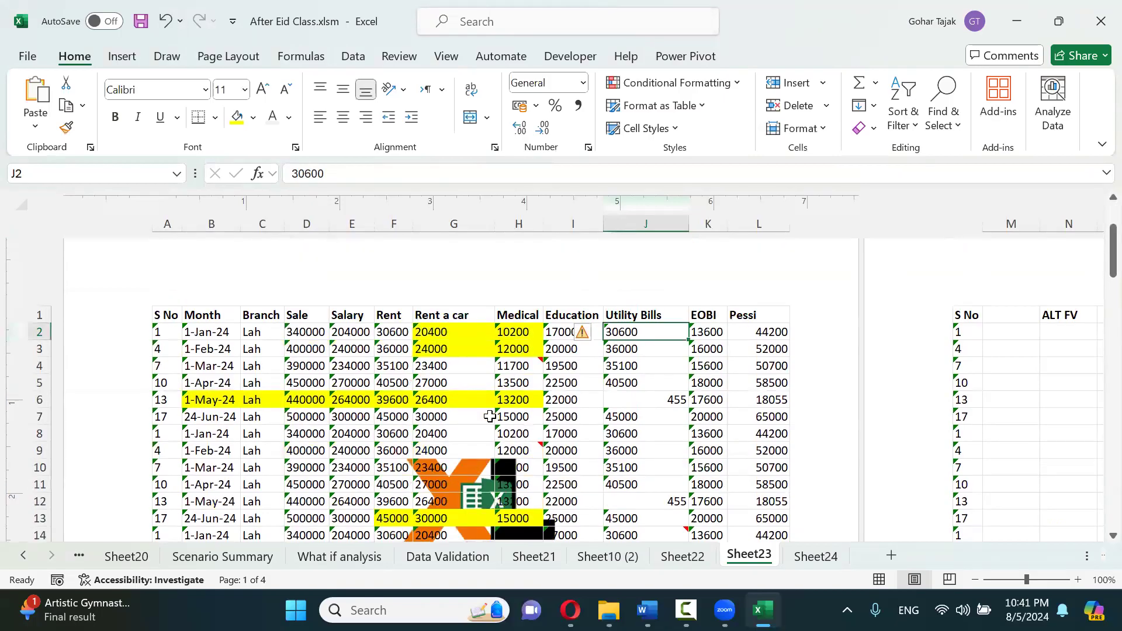
Set the centre-header logo's colour to Washout in Format Picture
{"action": "left_click", "coordinate": [493, 278]}
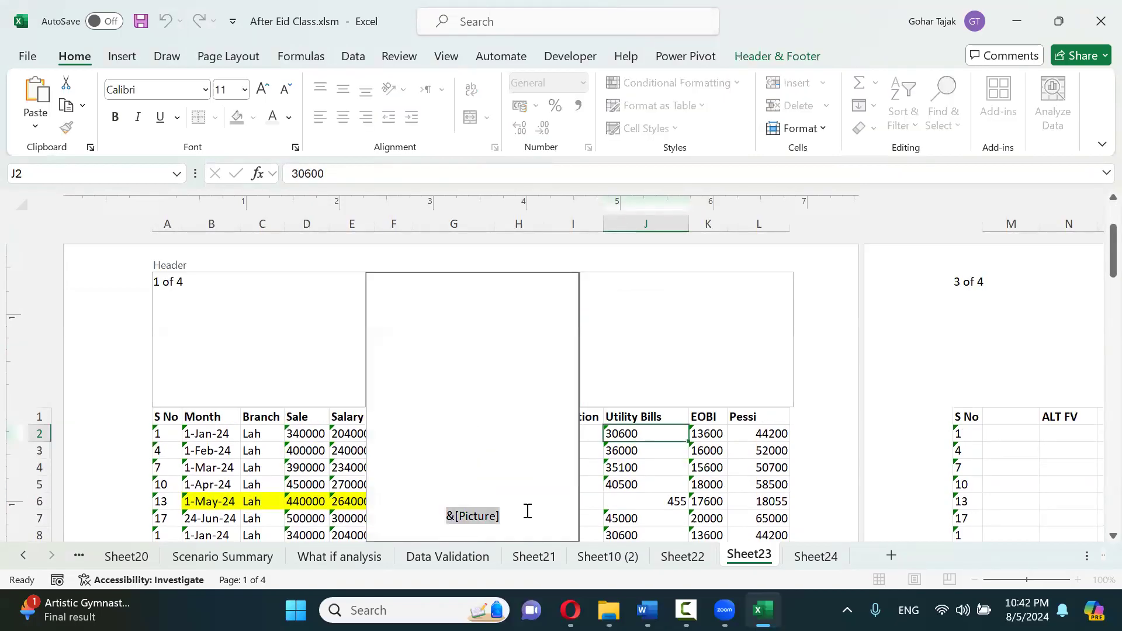
{"action": "left_click", "coordinate": [777, 55]}
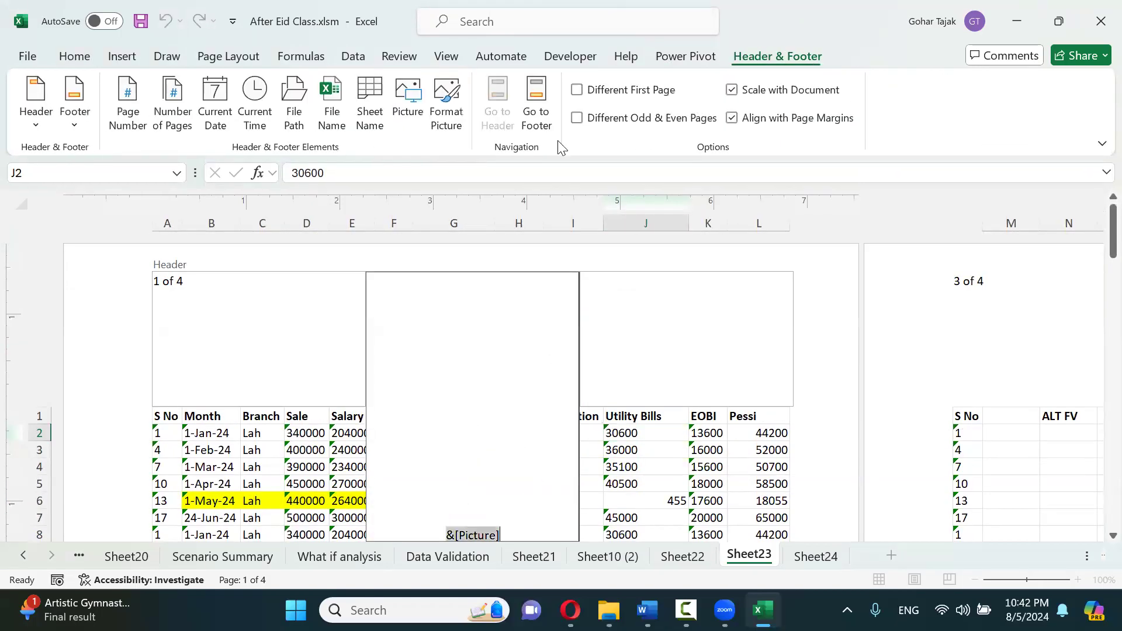
{"action": "left_click", "coordinate": [462, 113]}
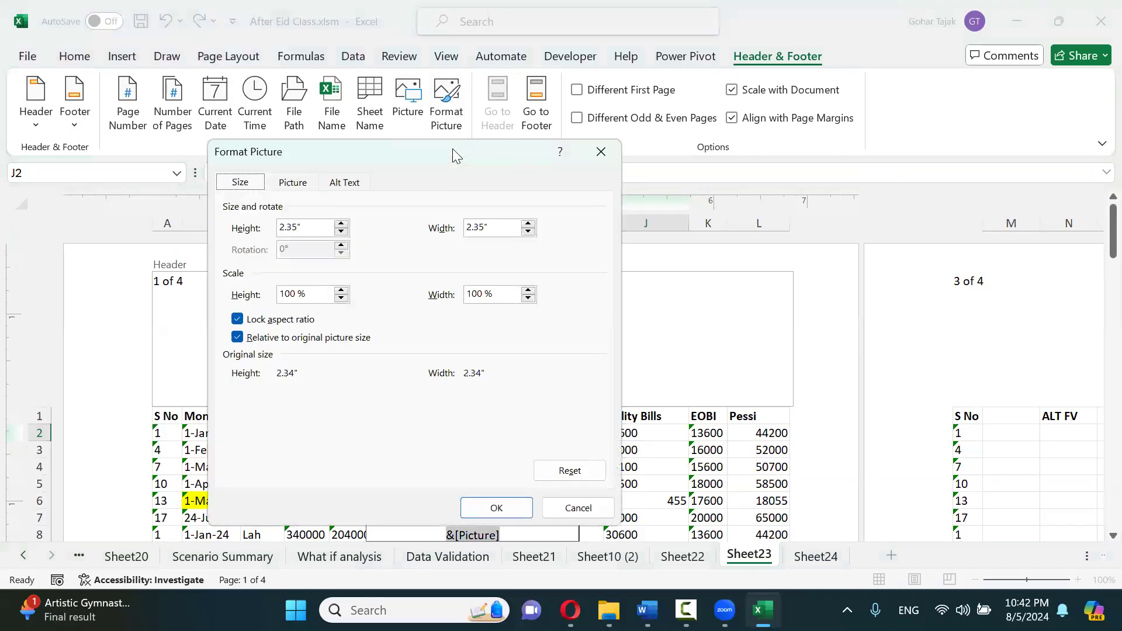
{"action": "left_click", "coordinate": [306, 182]}
{"action": "left_click", "coordinate": [379, 300]}
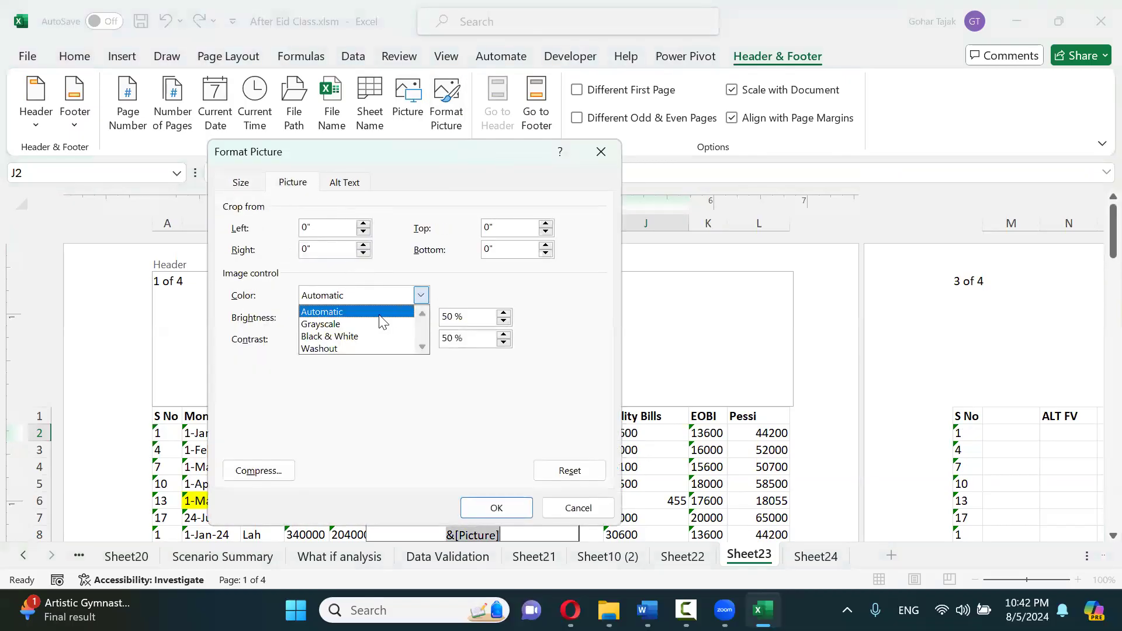
{"action": "left_click", "coordinate": [362, 350]}
{"action": "left_click", "coordinate": [505, 499]}
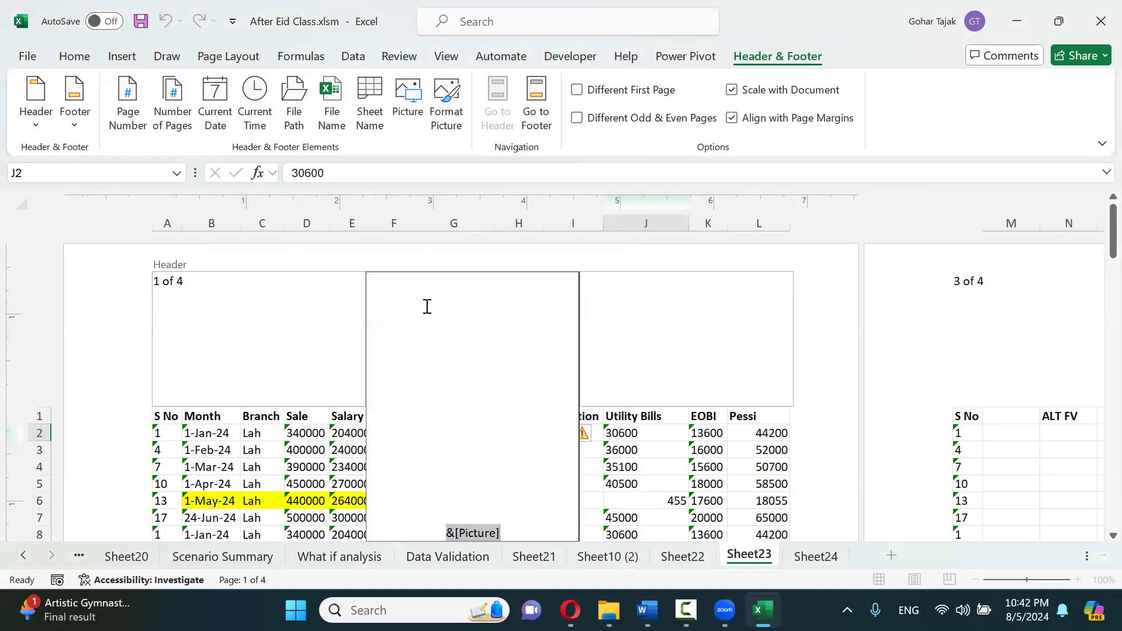
Enlarge the header picture's scale to 111% in Format Picture
{"action": "left_click_drag", "start_coordinate": [513, 527], "coordinate": [439, 527]}
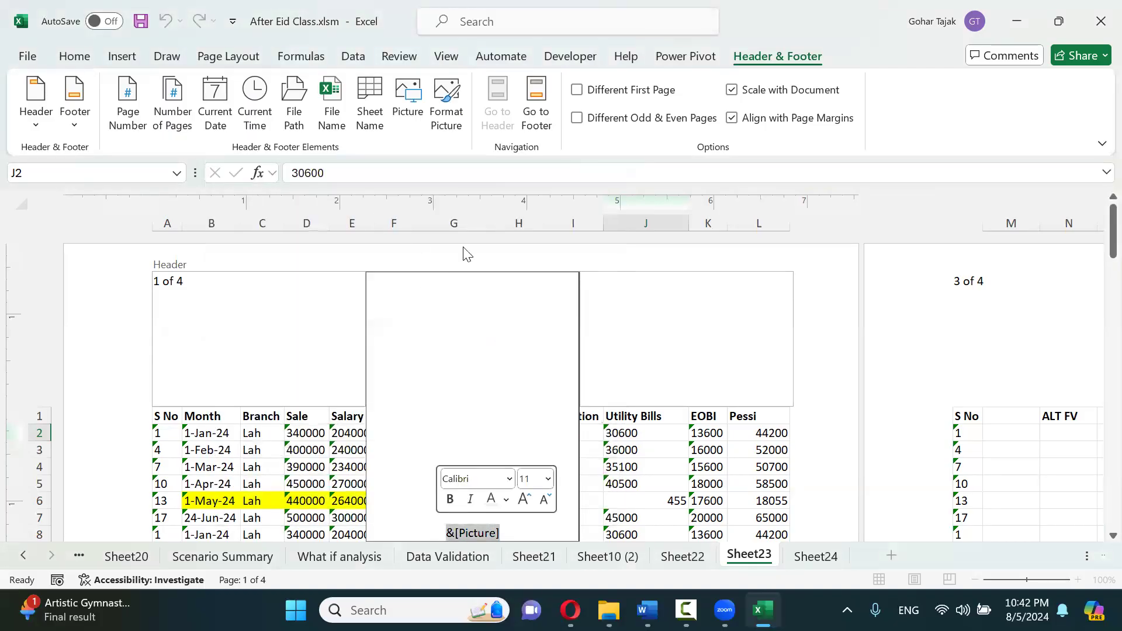
{"action": "left_click", "coordinate": [446, 105]}
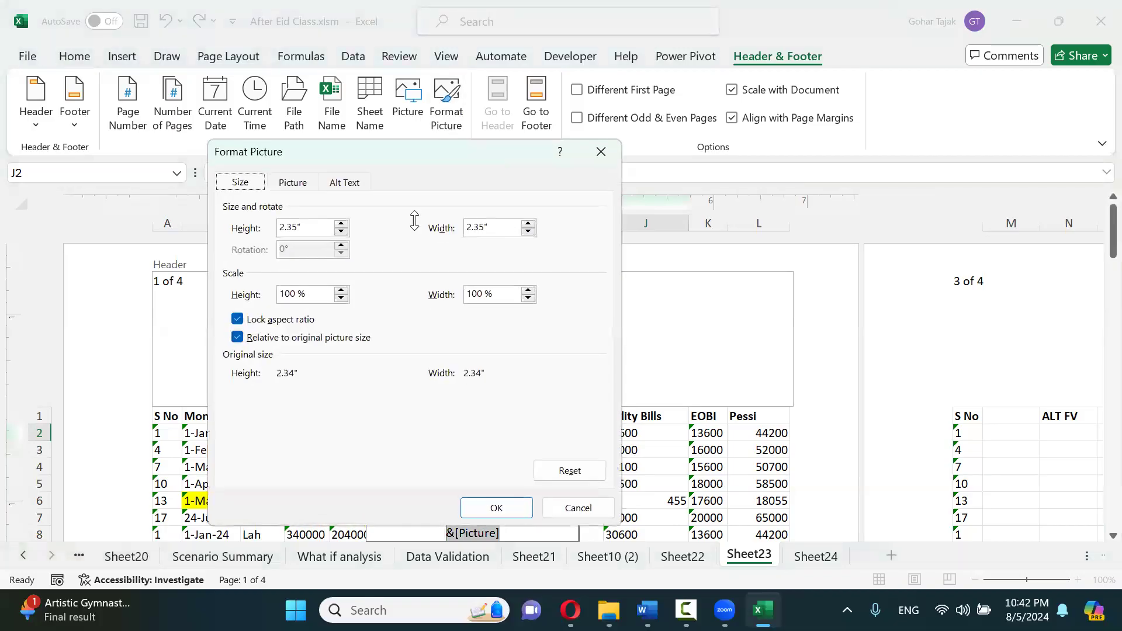
{"action": "left_click", "coordinate": [341, 289]}
{"action": "left_click", "coordinate": [342, 289]}
{"action": "left_click", "coordinate": [342, 289]}
{"action": "left_click", "coordinate": [342, 290]}
{"action": "left_click", "coordinate": [342, 289]}
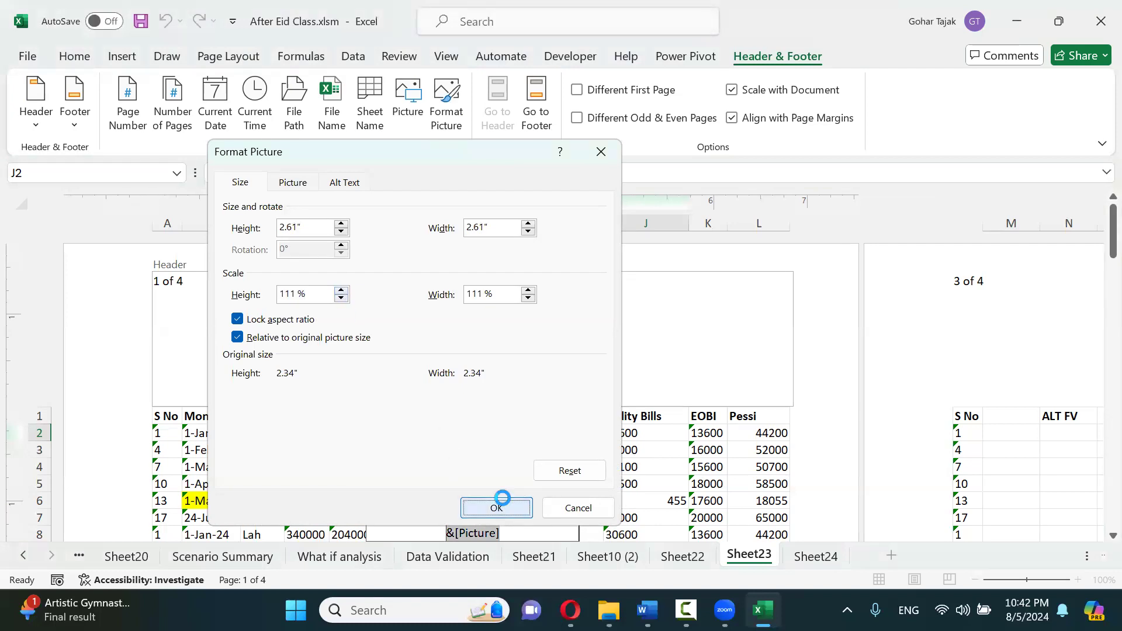
{"action": "left_click", "coordinate": [498, 507]}
In Normal view, page through all four print preview pages showing the faded logo, then exit
{"action": "left_click", "coordinate": [862, 461]}
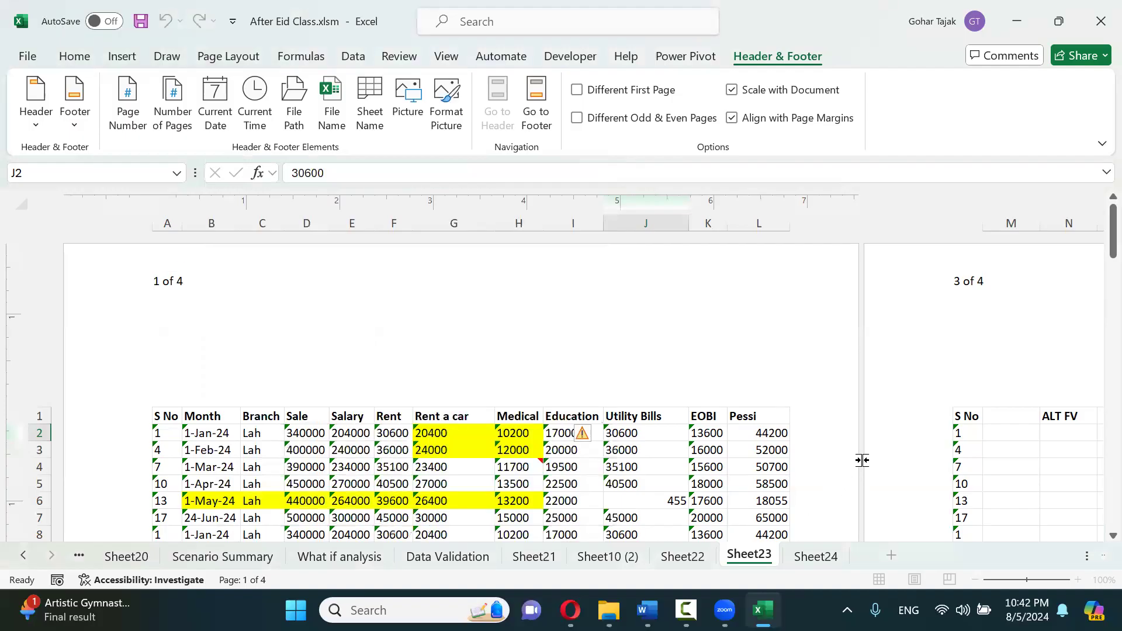
{"action": "left_click", "coordinate": [877, 579]}
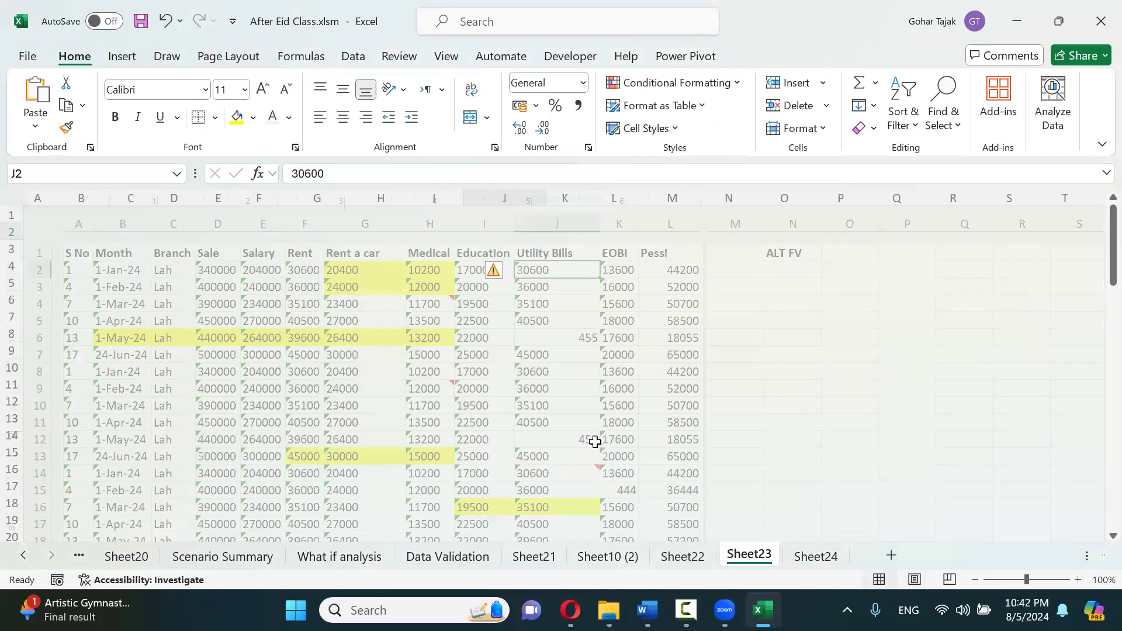
{"action": "key", "text": "ctrl+p"}
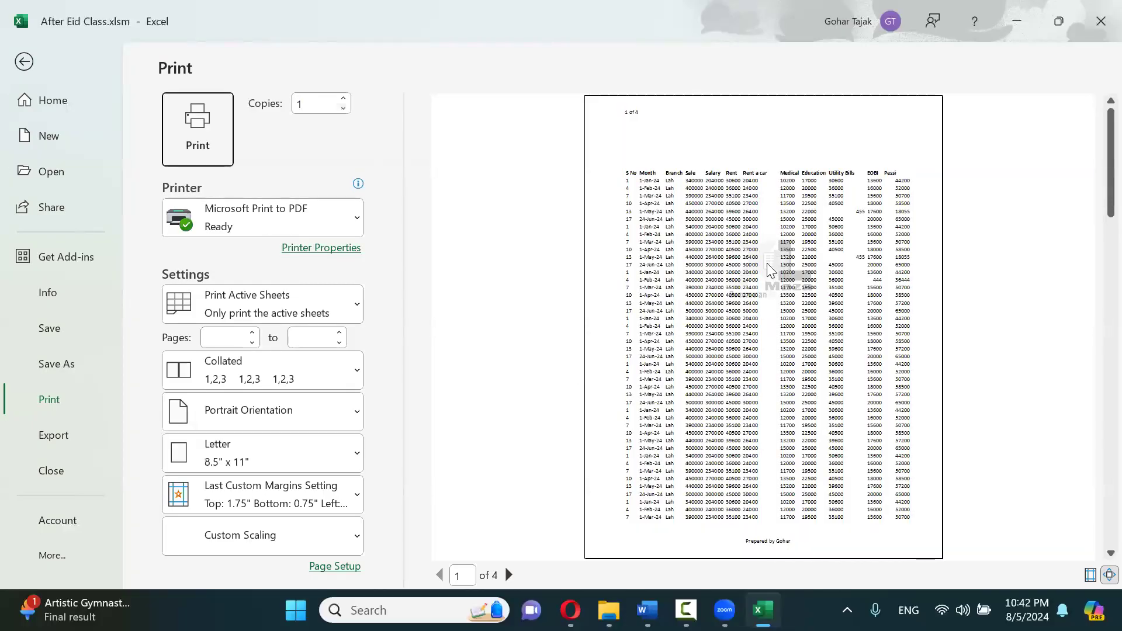
{"action": "left_click", "coordinate": [507, 574]}
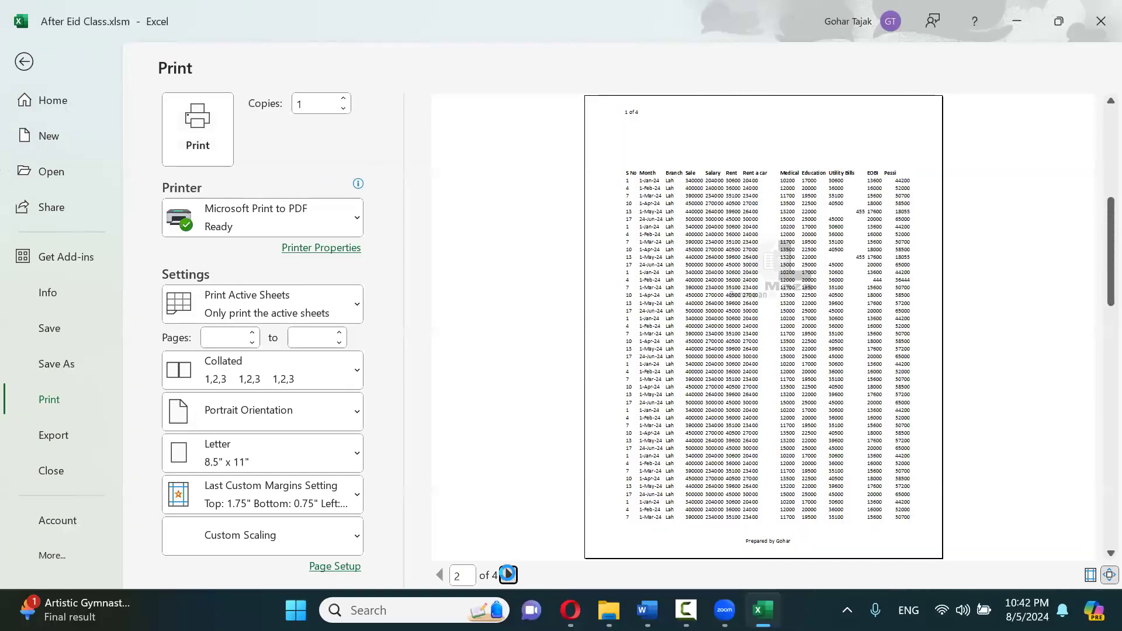
{"action": "left_click", "coordinate": [507, 575]}
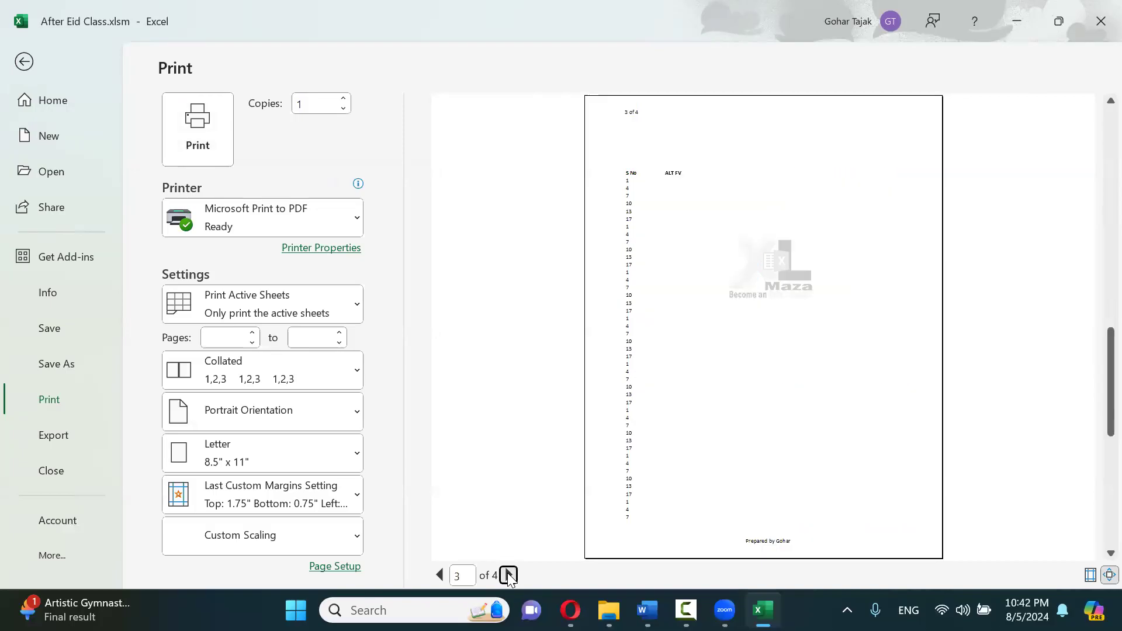
{"action": "left_click", "coordinate": [508, 574]}
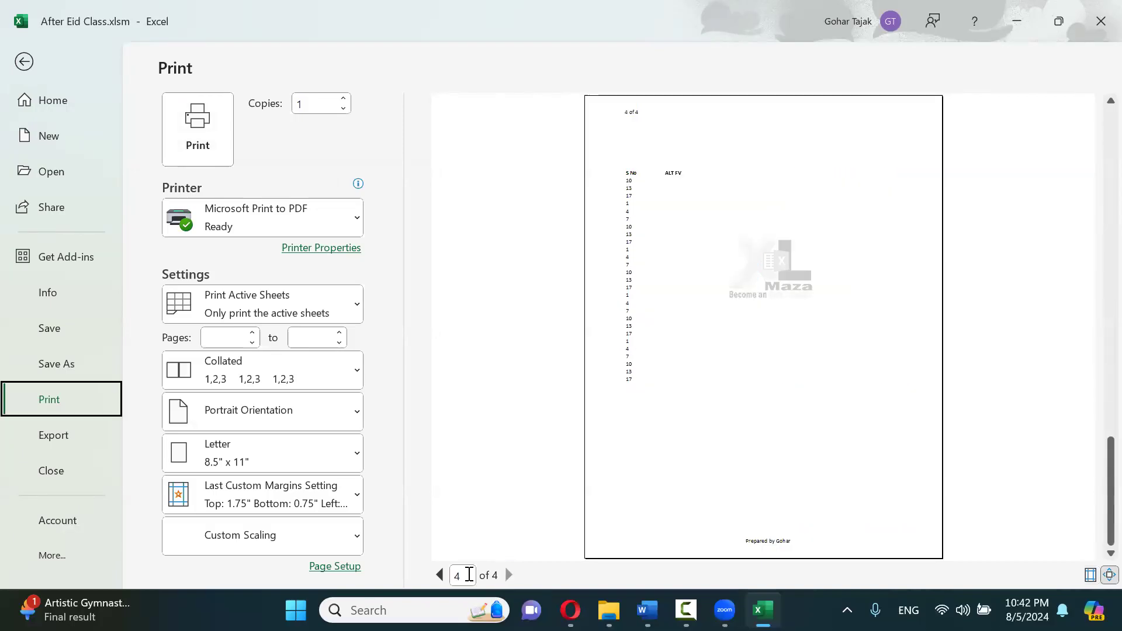
{"action": "left_click", "coordinate": [440, 575]}
{"action": "left_click", "coordinate": [440, 575]}
{"action": "left_click", "coordinate": [440, 575]}
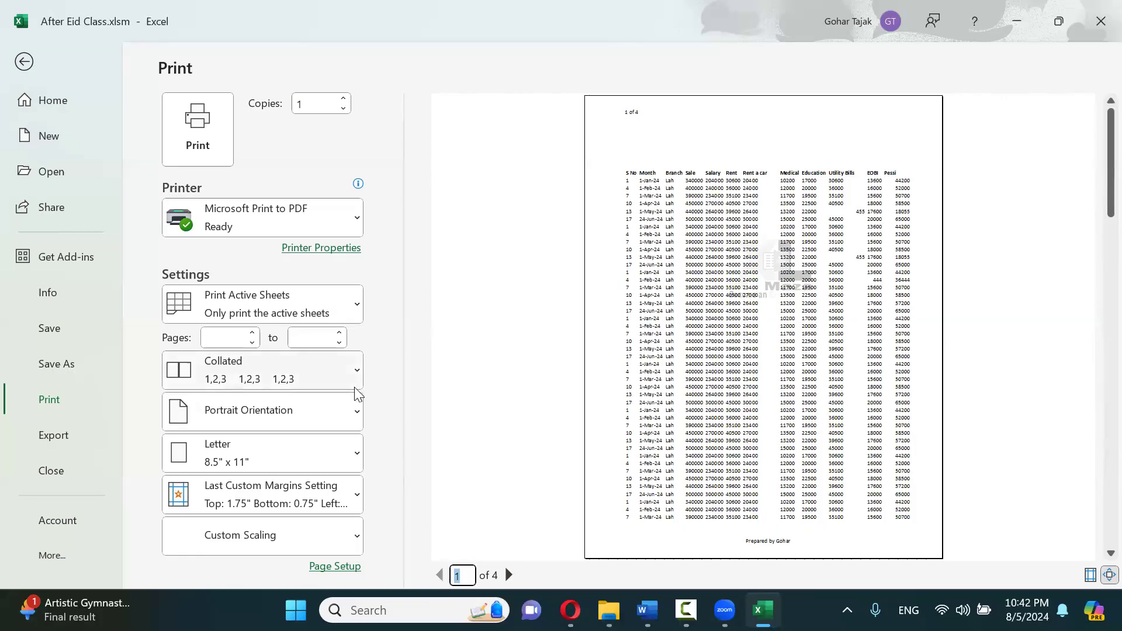
{"action": "key", "text": "Escape"}
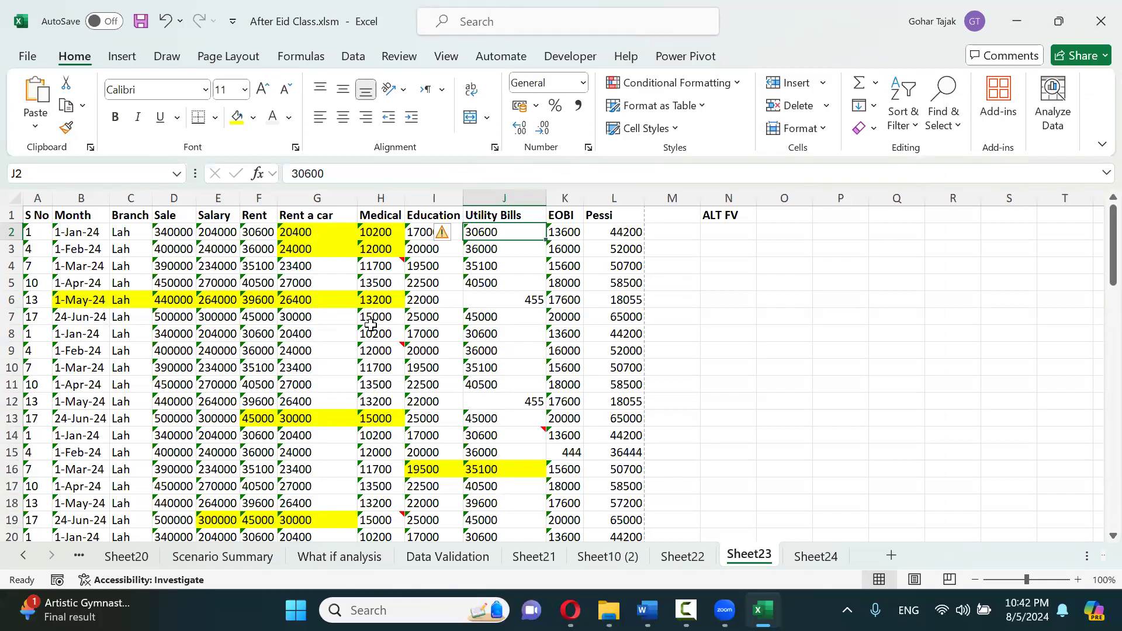
Briefly preview the printout again, then switch Sheet23 to Page Layout view
{"action": "left_click", "coordinate": [228, 56]}
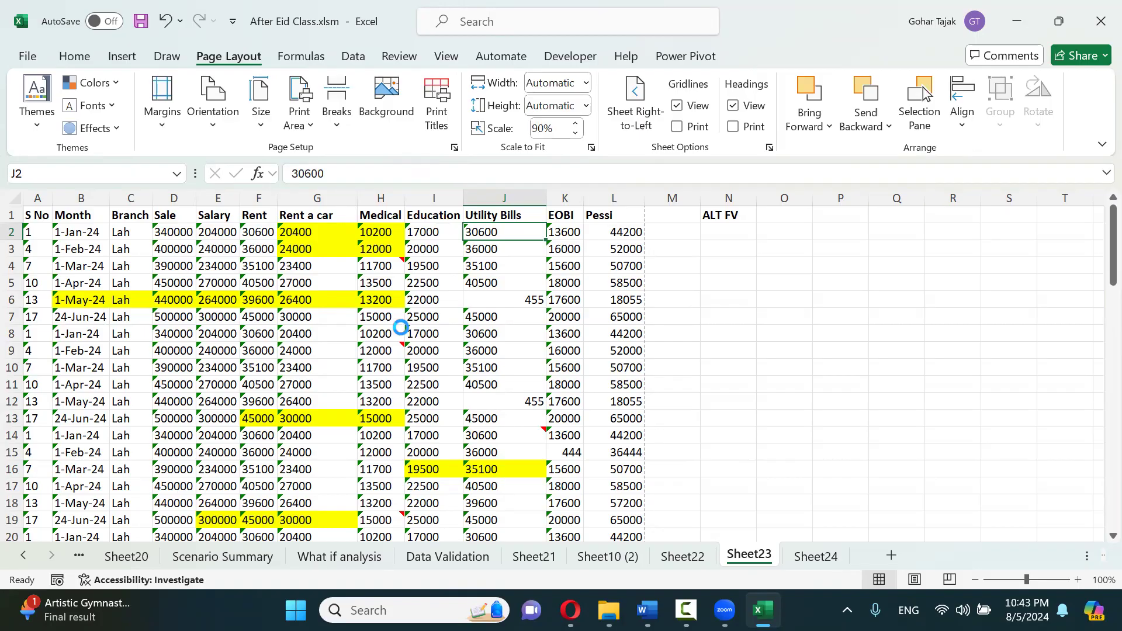
{"action": "key", "text": "ctrl+p"}
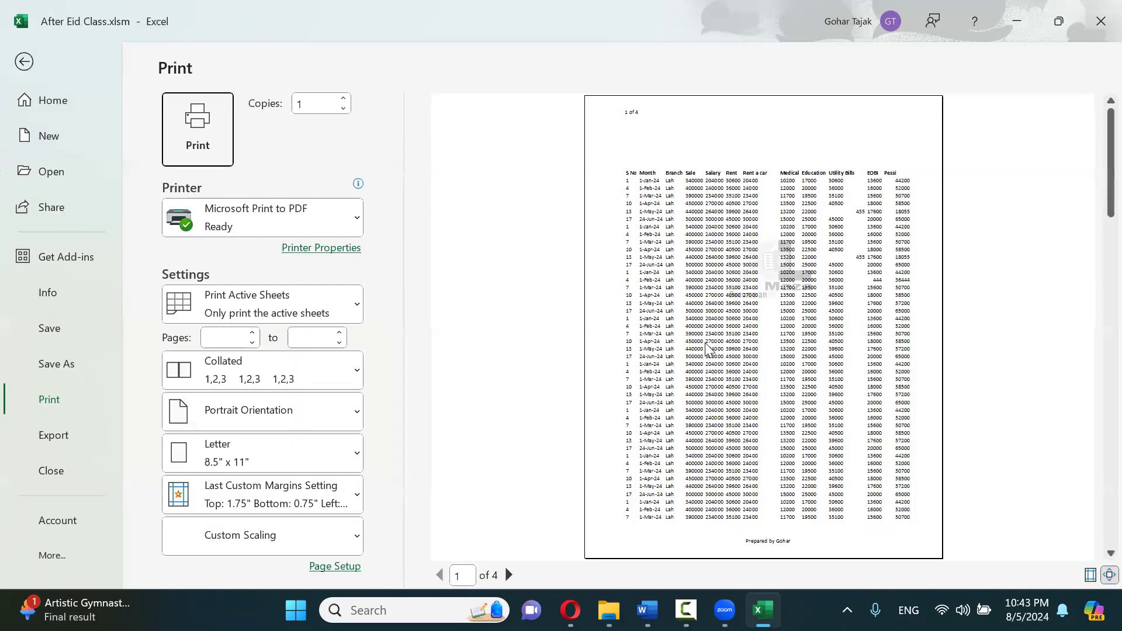
{"action": "key", "text": "Escape"}
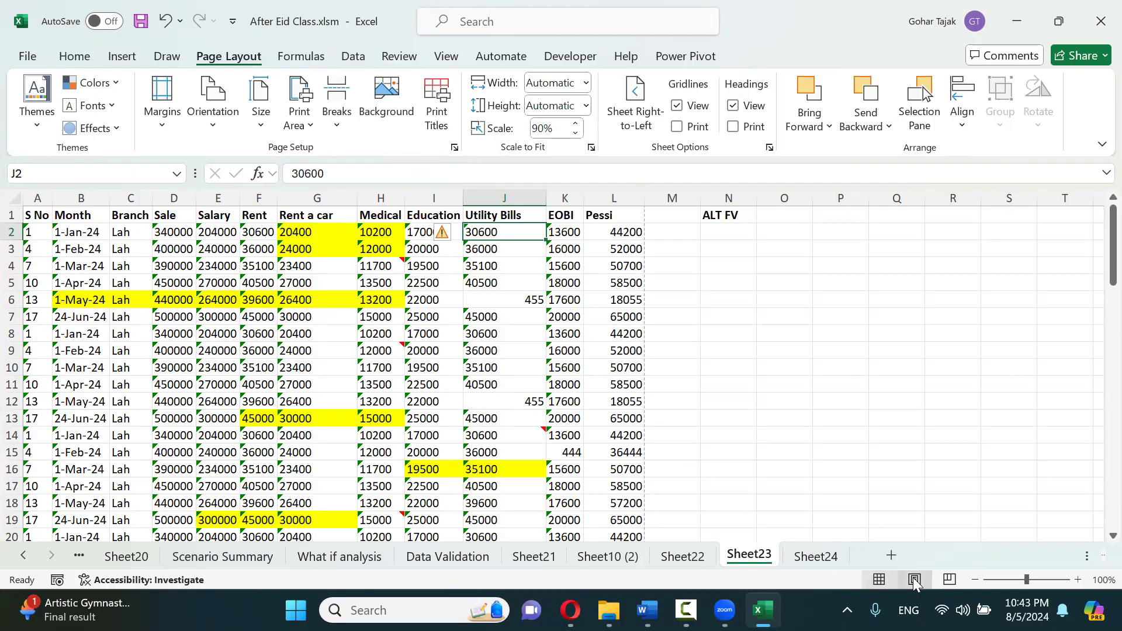
{"action": "left_click", "coordinate": [914, 579]}
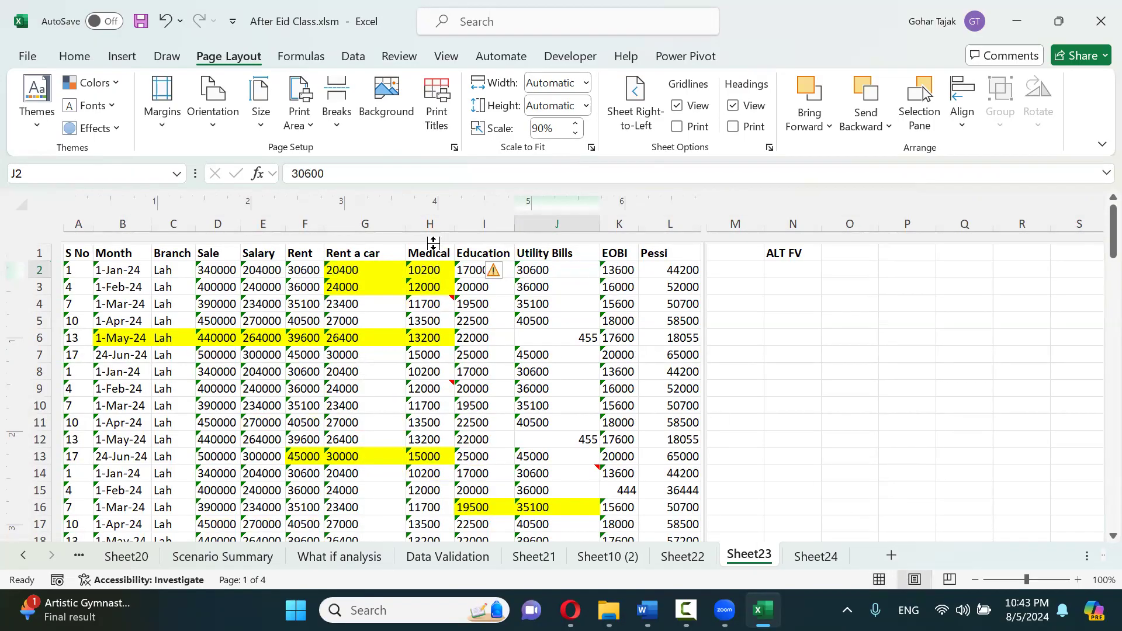
Open the centre header twice to check its &[Picture] placeholder
{"action": "left_click", "coordinate": [412, 328]}
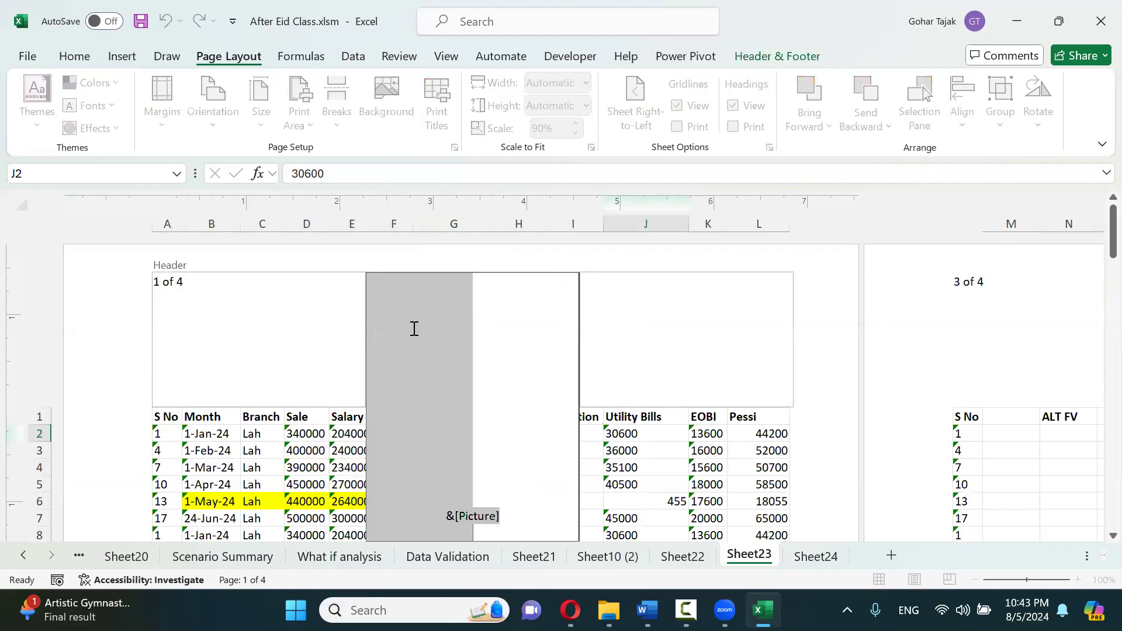
{"action": "left_click", "coordinate": [414, 329]}
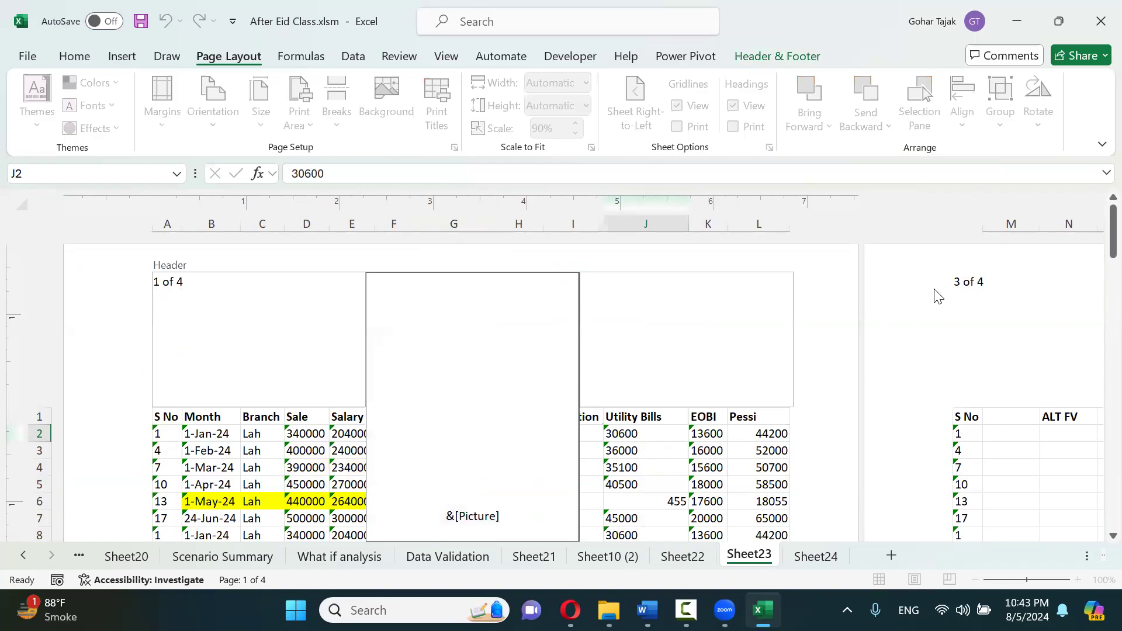
{"action": "left_click_drag", "start_coordinate": [1113, 234], "coordinate": [1097, 337]}
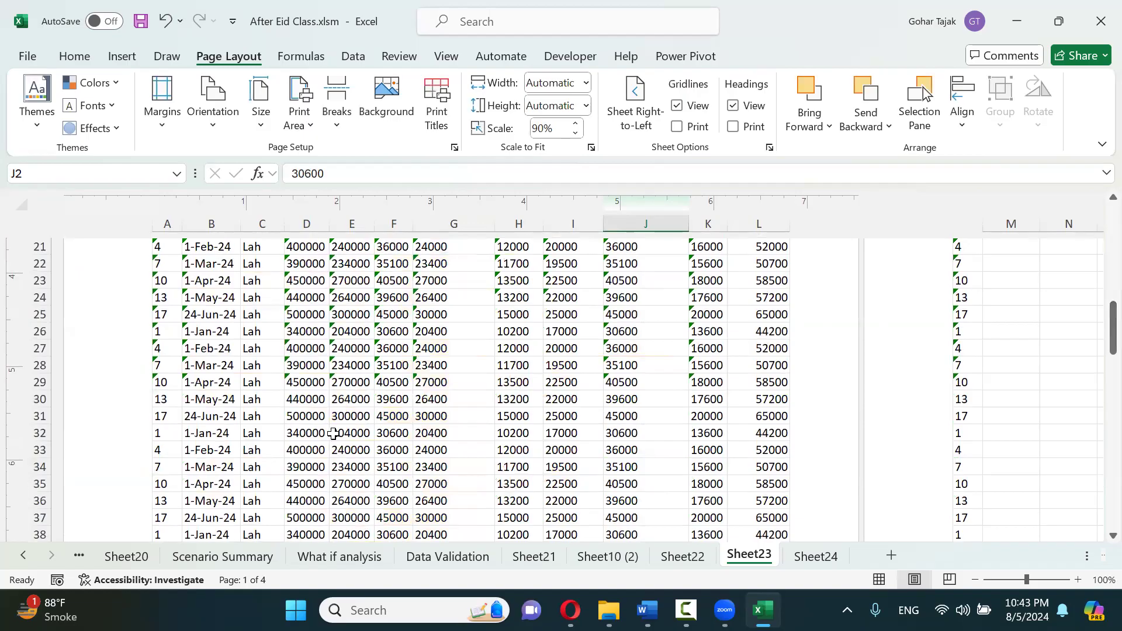
{"action": "scroll", "coordinate": [333, 431], "scroll_direction": "up", "scroll_amount": 8}
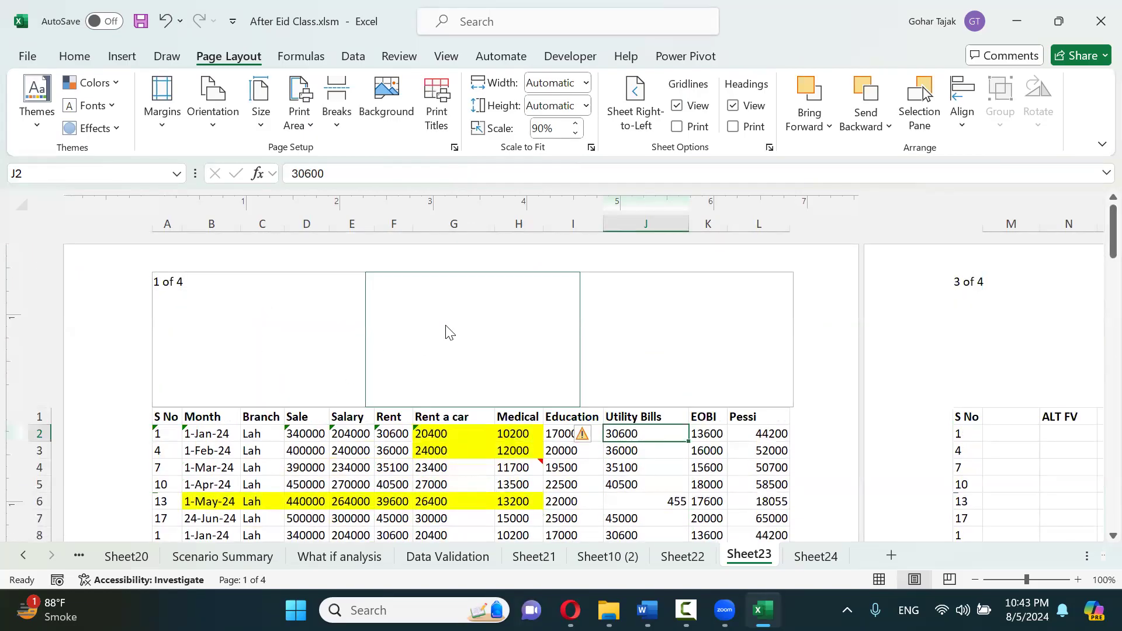
{"action": "left_click", "coordinate": [446, 325]}
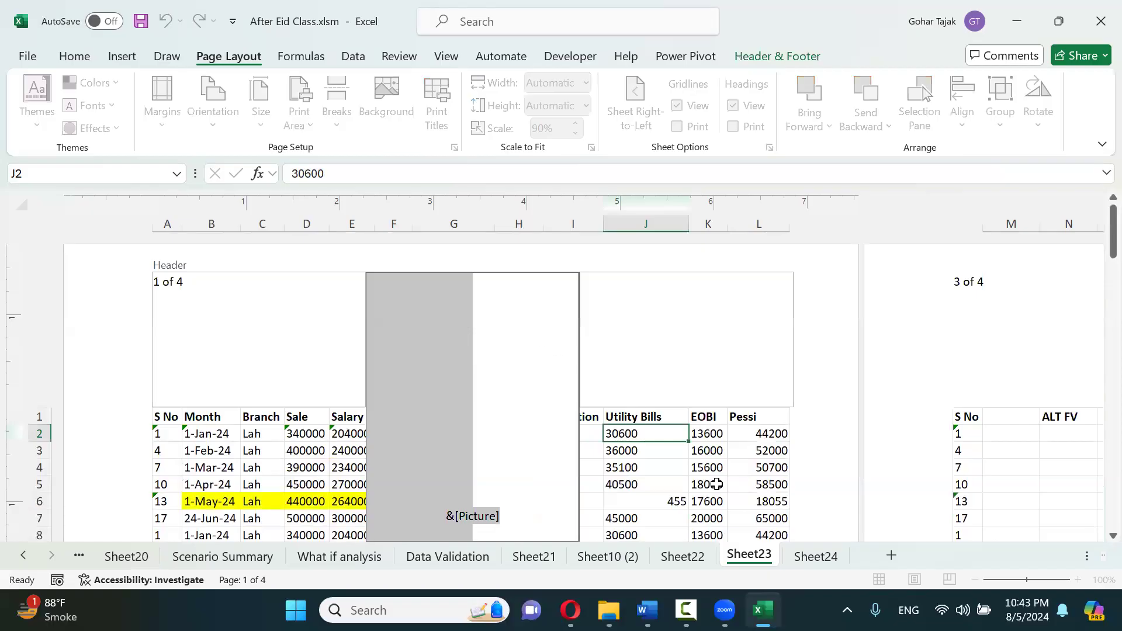
{"action": "left_click", "coordinate": [867, 342]}
Hide and then restore the white space between pages, then switch Sheet23 to Normal view
{"action": "double_click", "coordinate": [845, 333]}
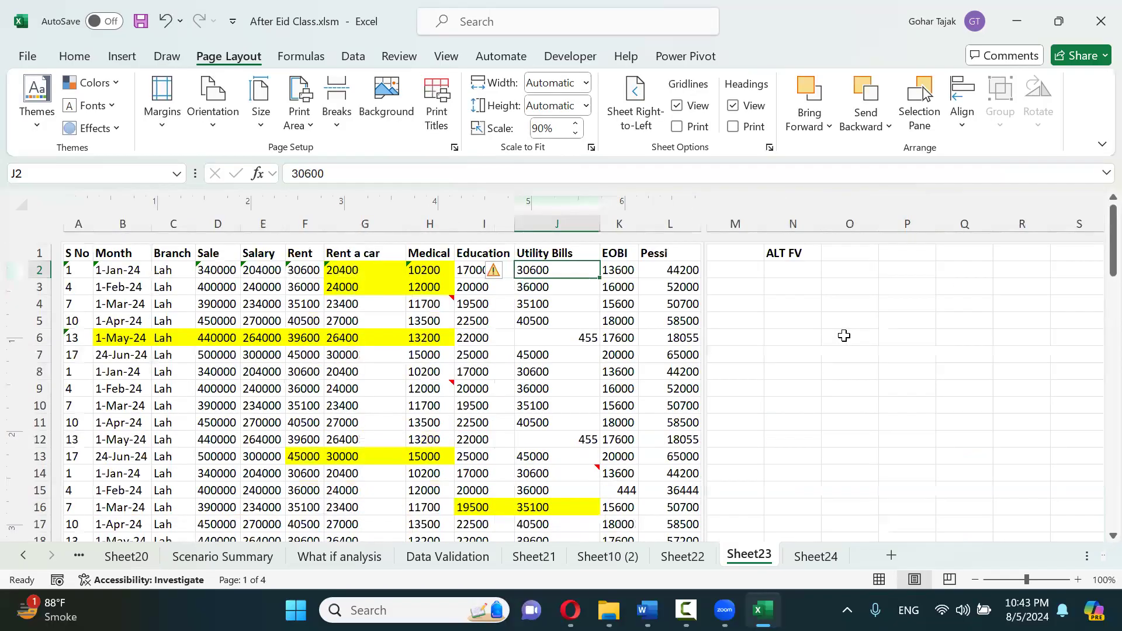
{"action": "left_click", "coordinate": [719, 269]}
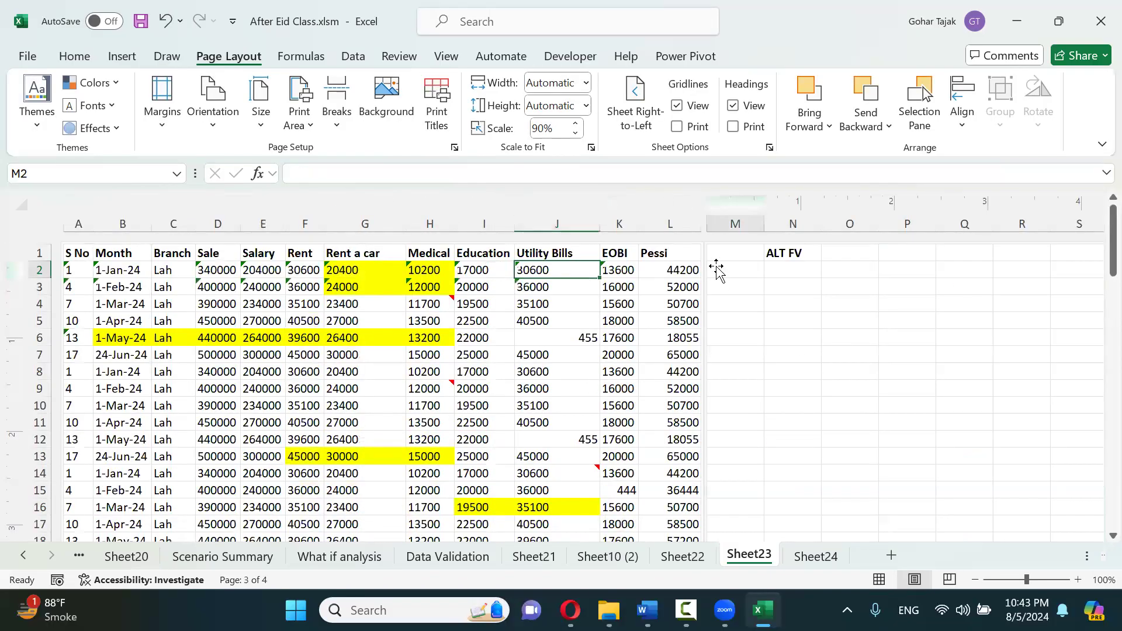
{"action": "double_click", "coordinate": [705, 257]}
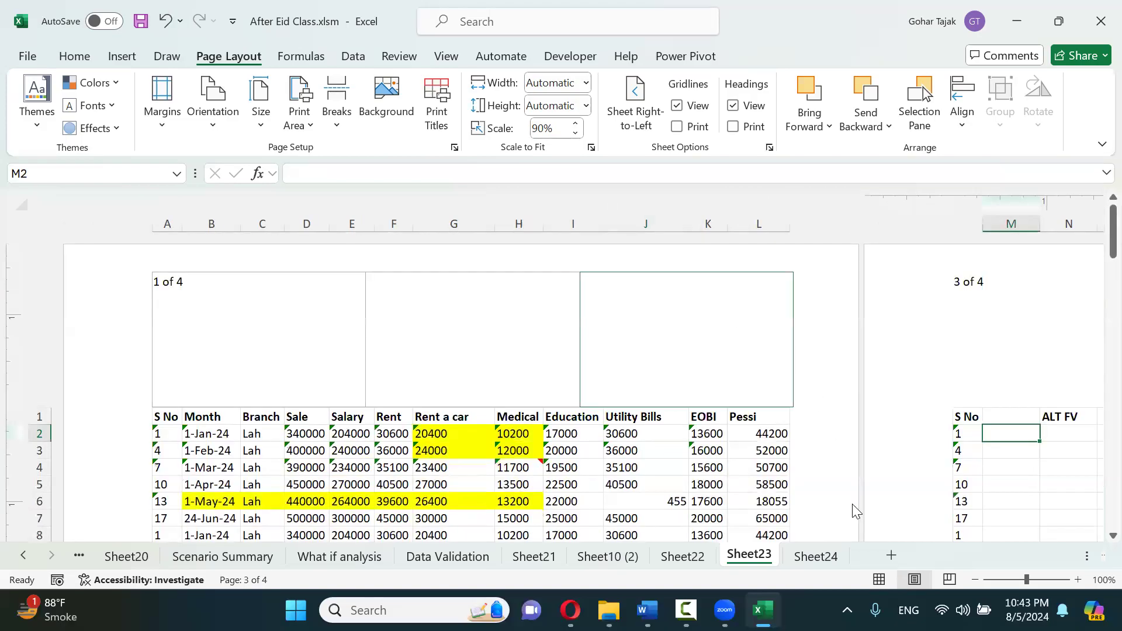
{"action": "left_click", "coordinate": [878, 579]}
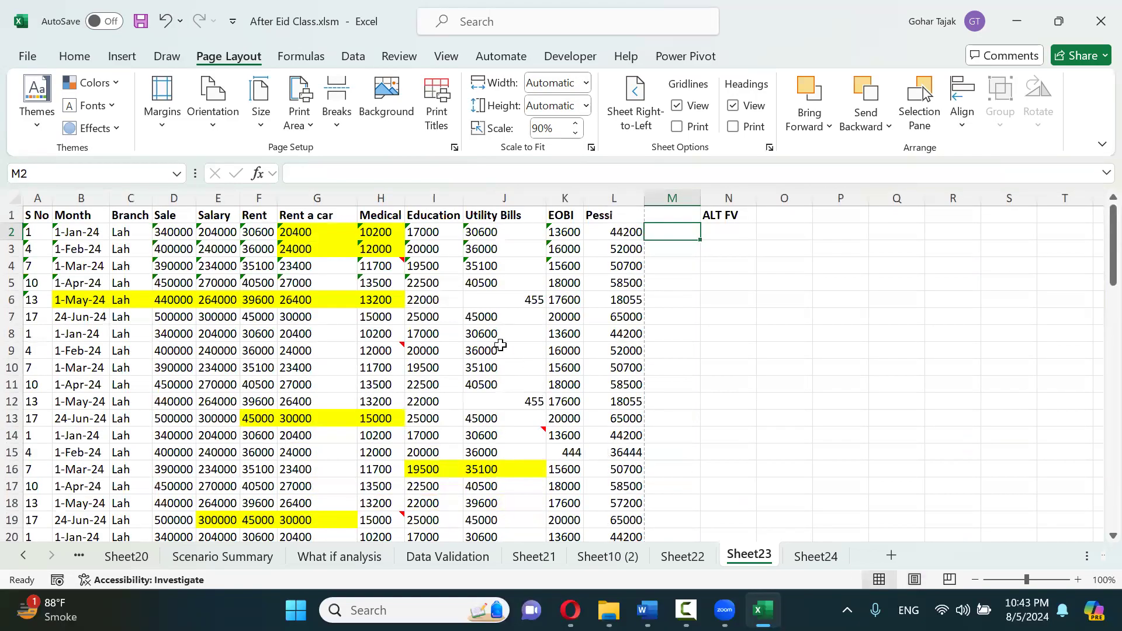